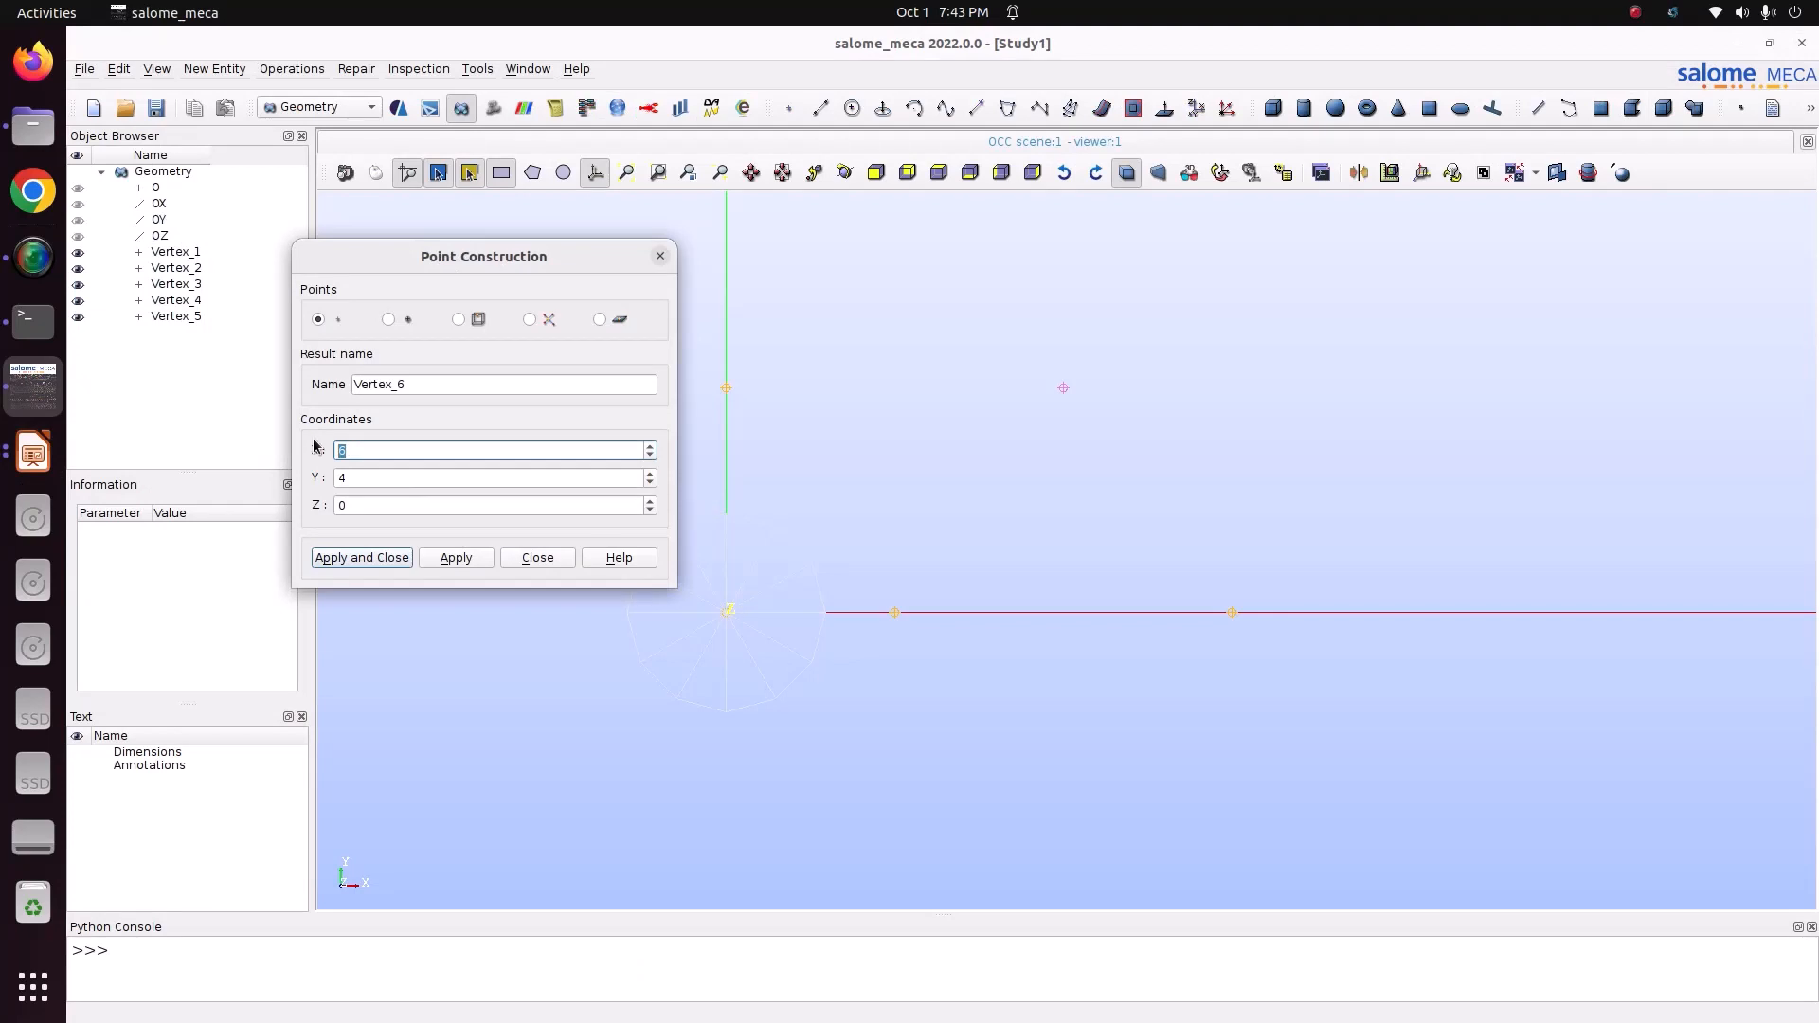
- Create the sixth vertex at X 12, Y 4, Z 0 and compare the points with the truss figure in the Impress presentation
type("12")
left_click(390, 559)
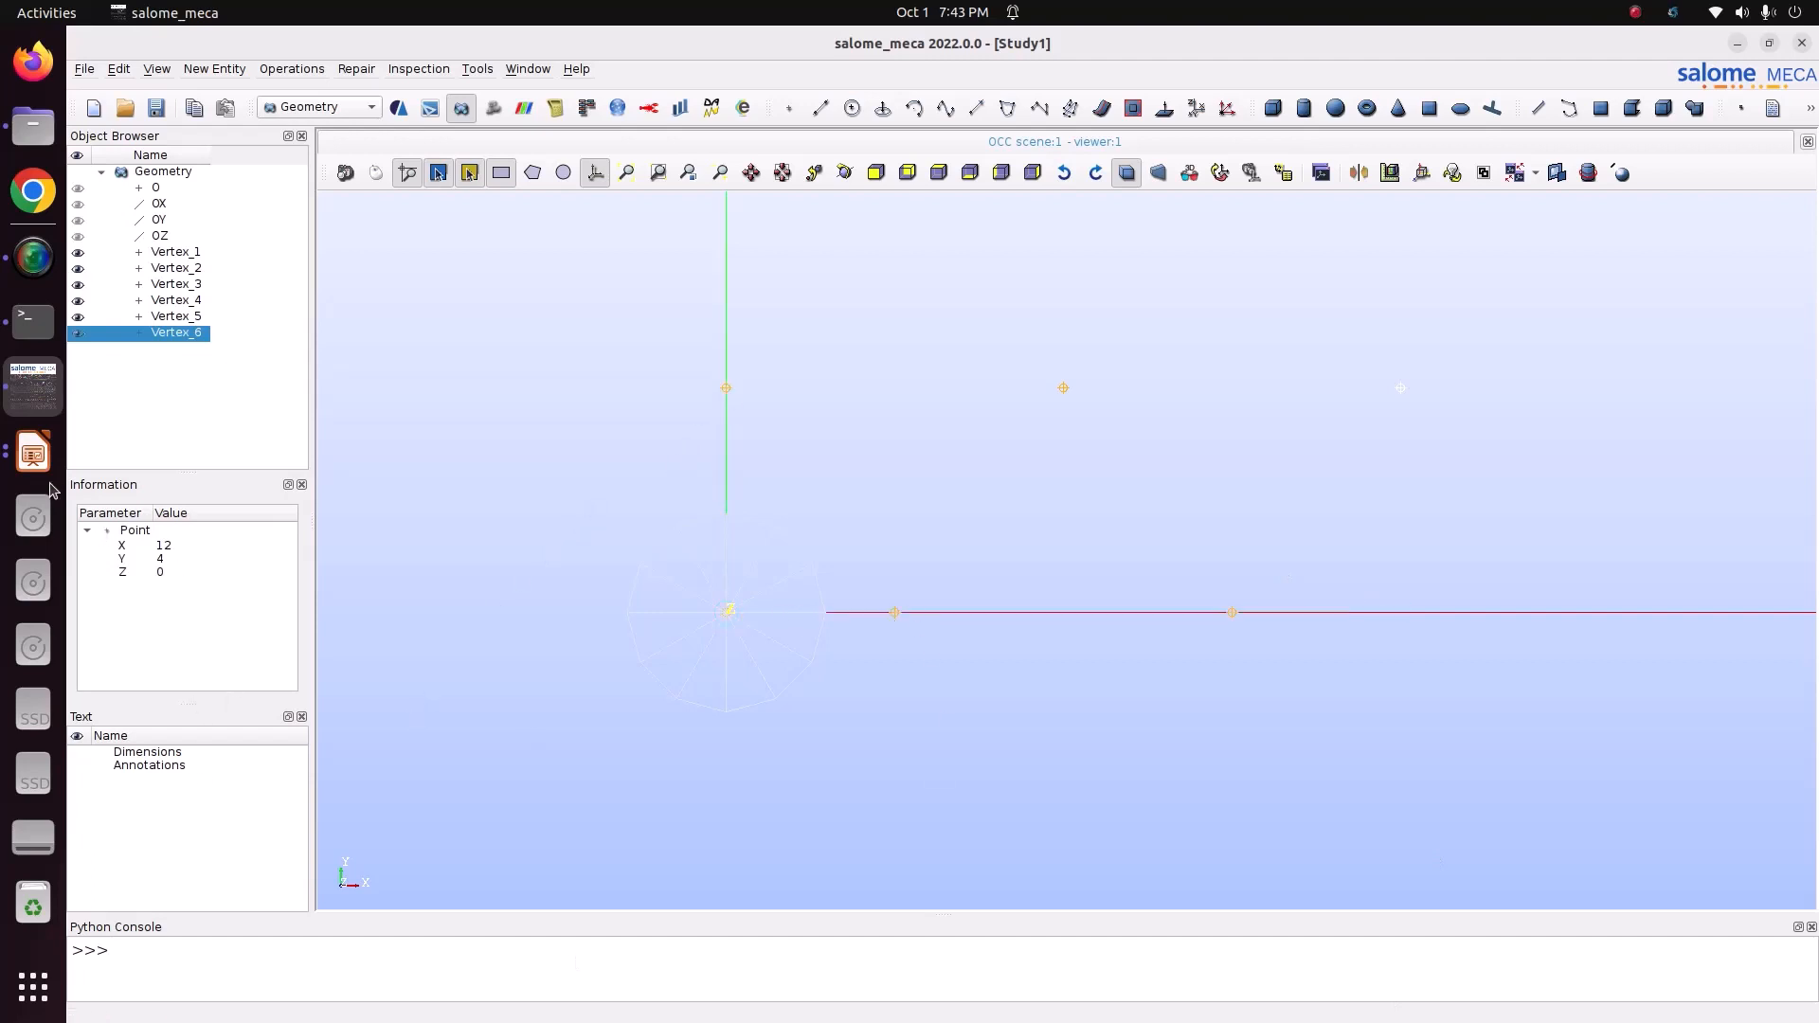
left_click(34, 452)
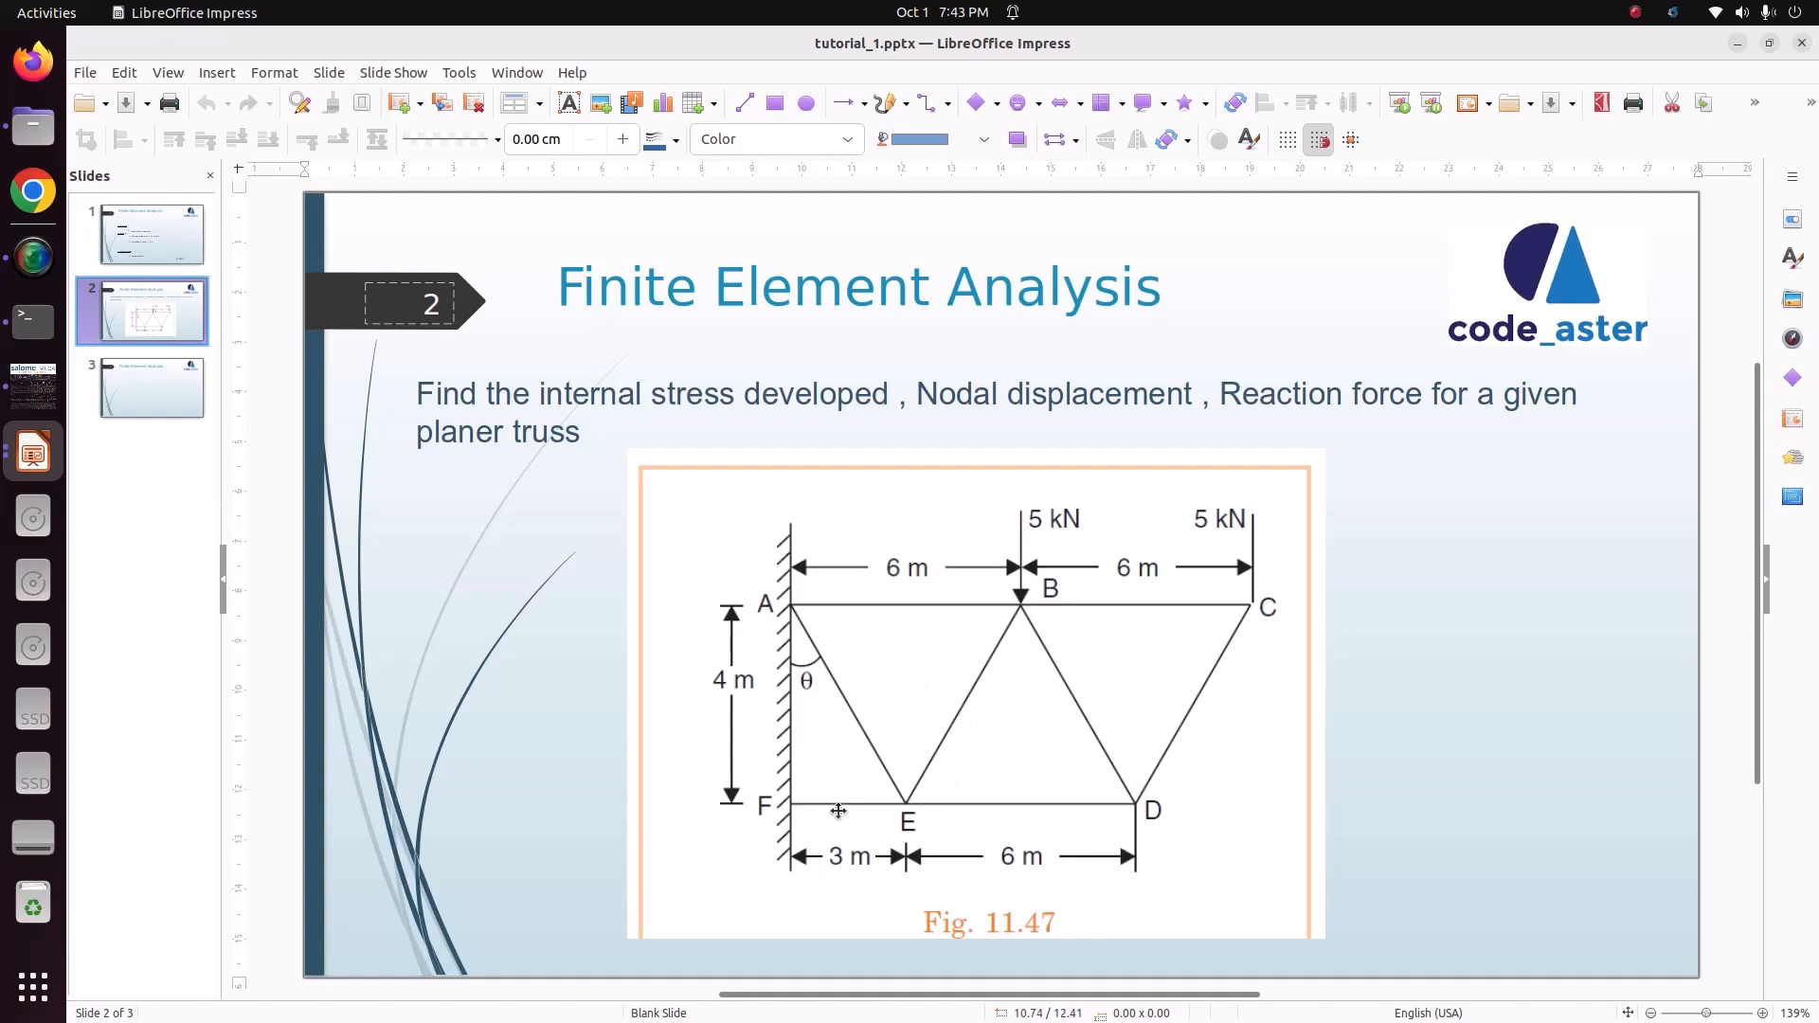
left_click(33, 386)
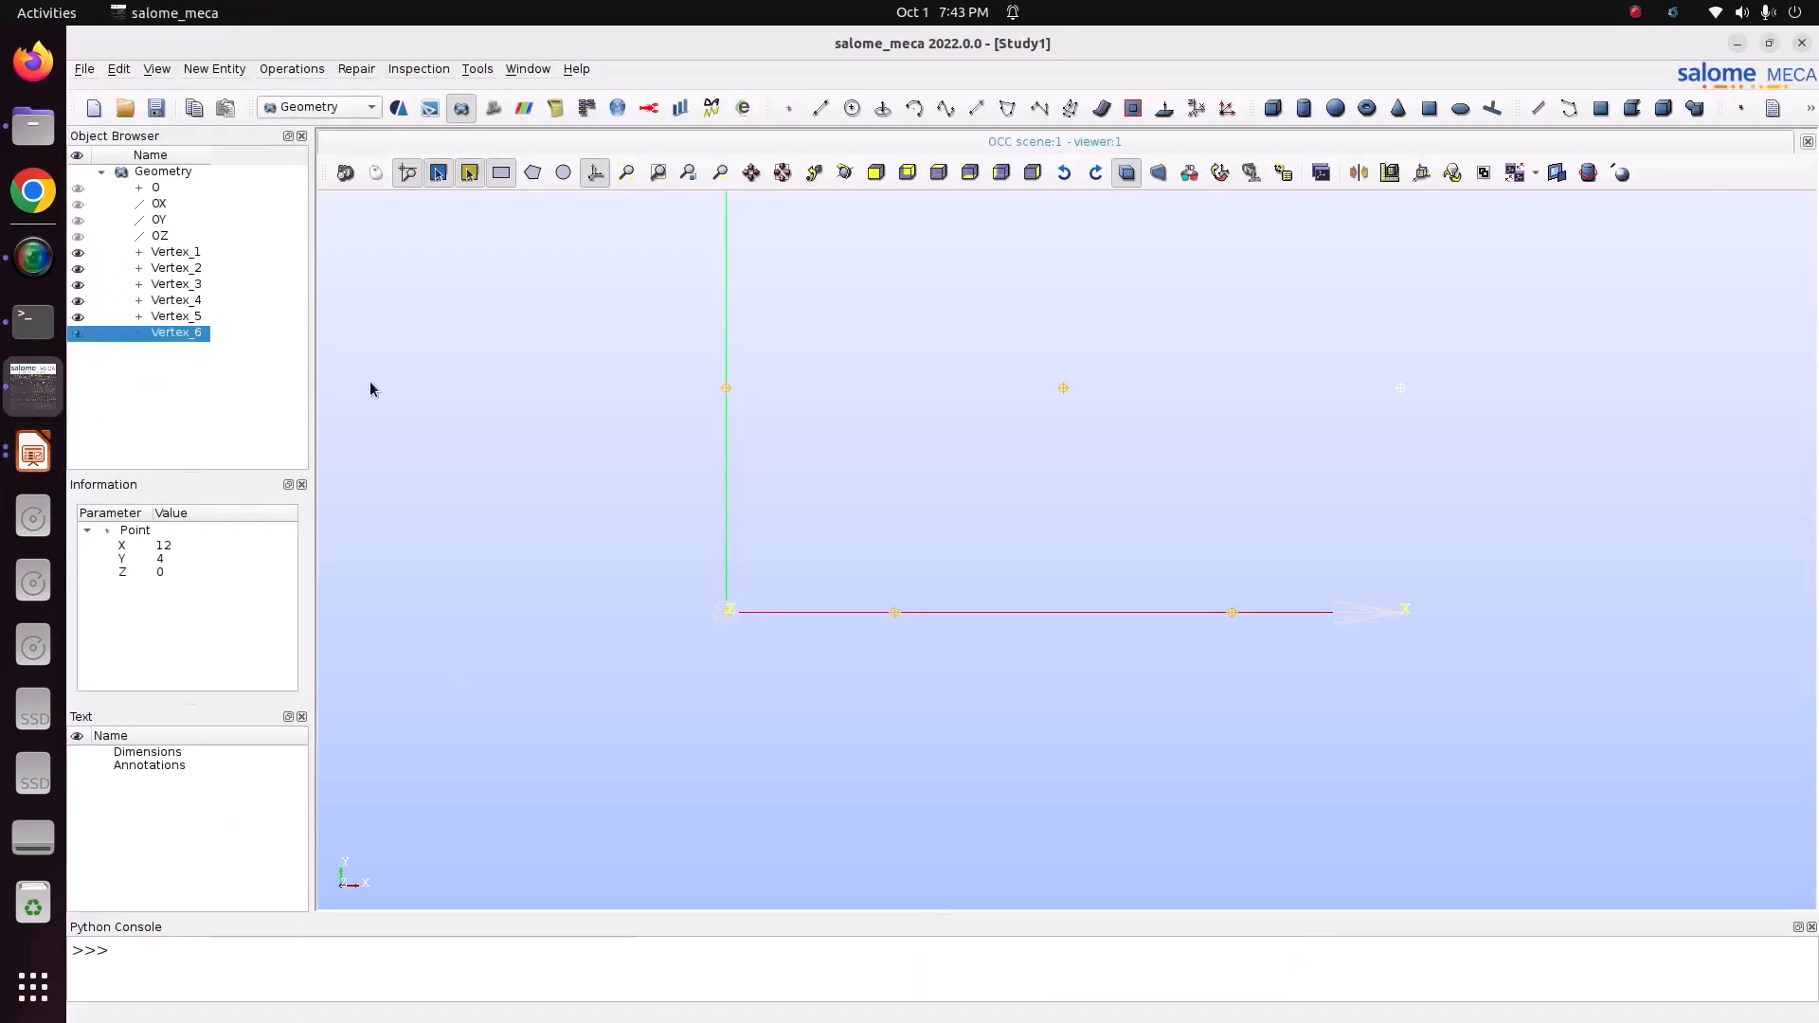
left_click(777, 299)
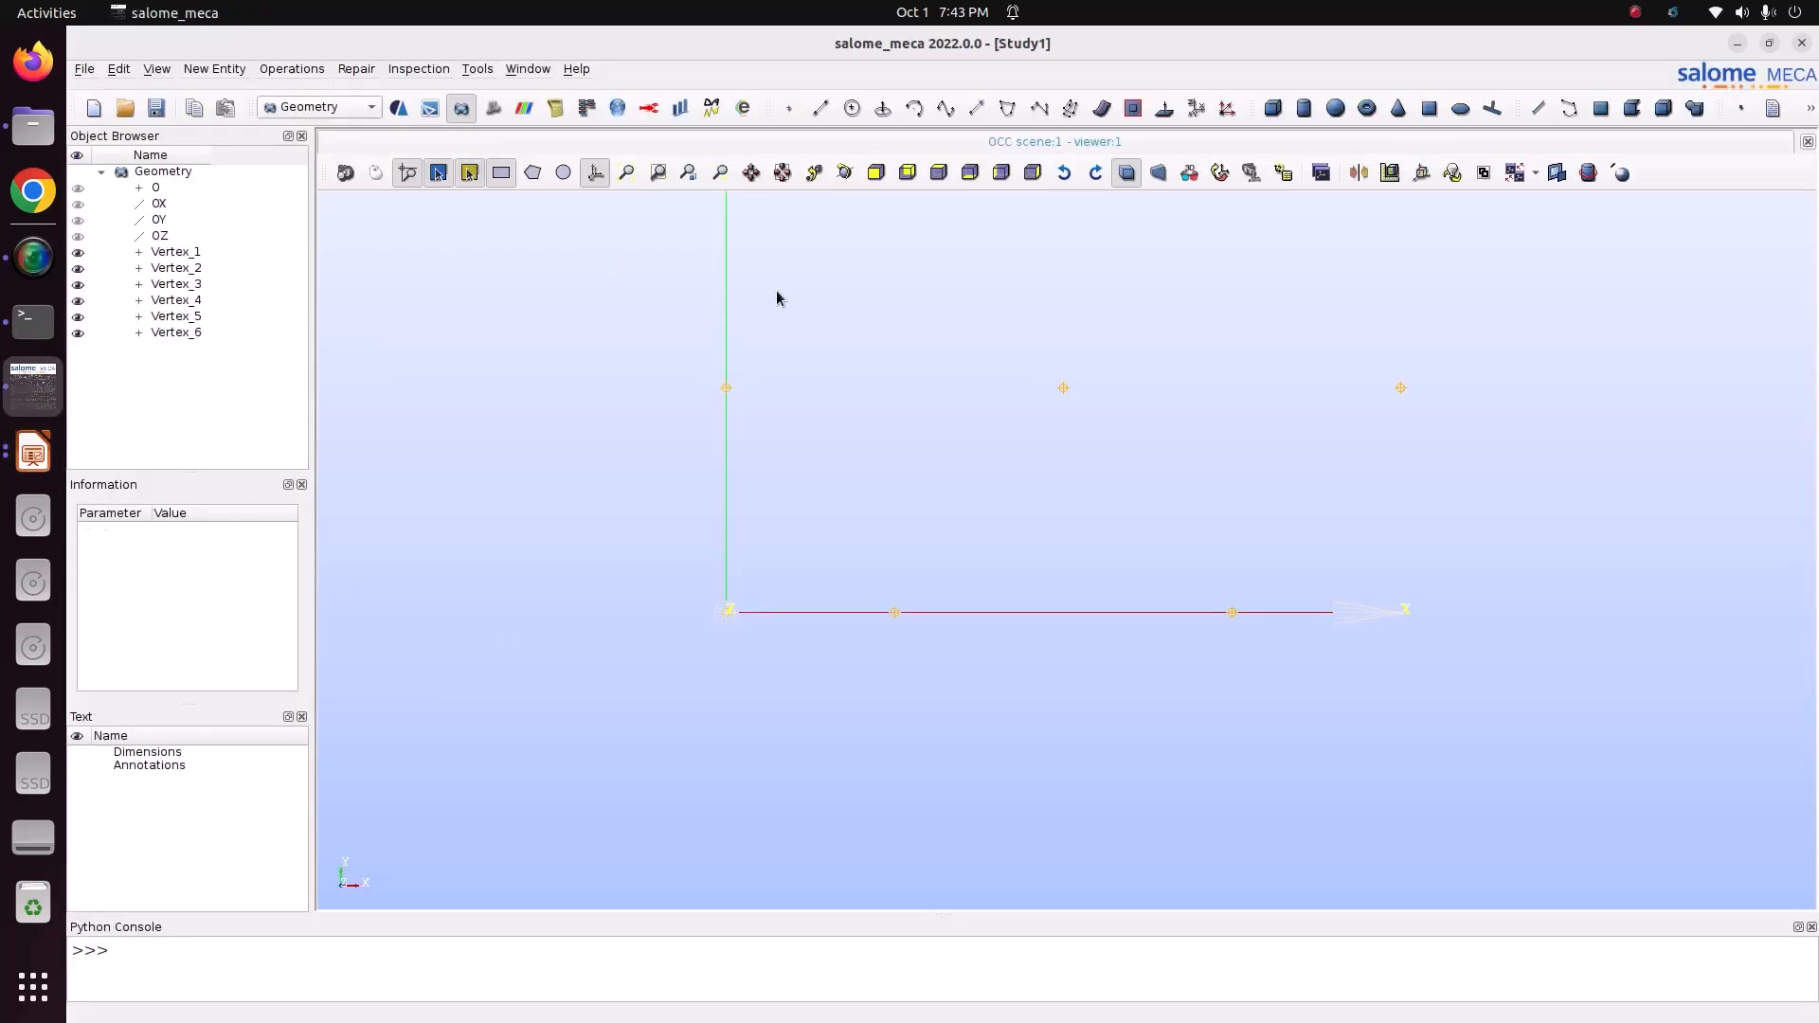
- Create the truss's vertical line from Vertex_4 to Vertex_1 at the origin
left_click(821, 109)
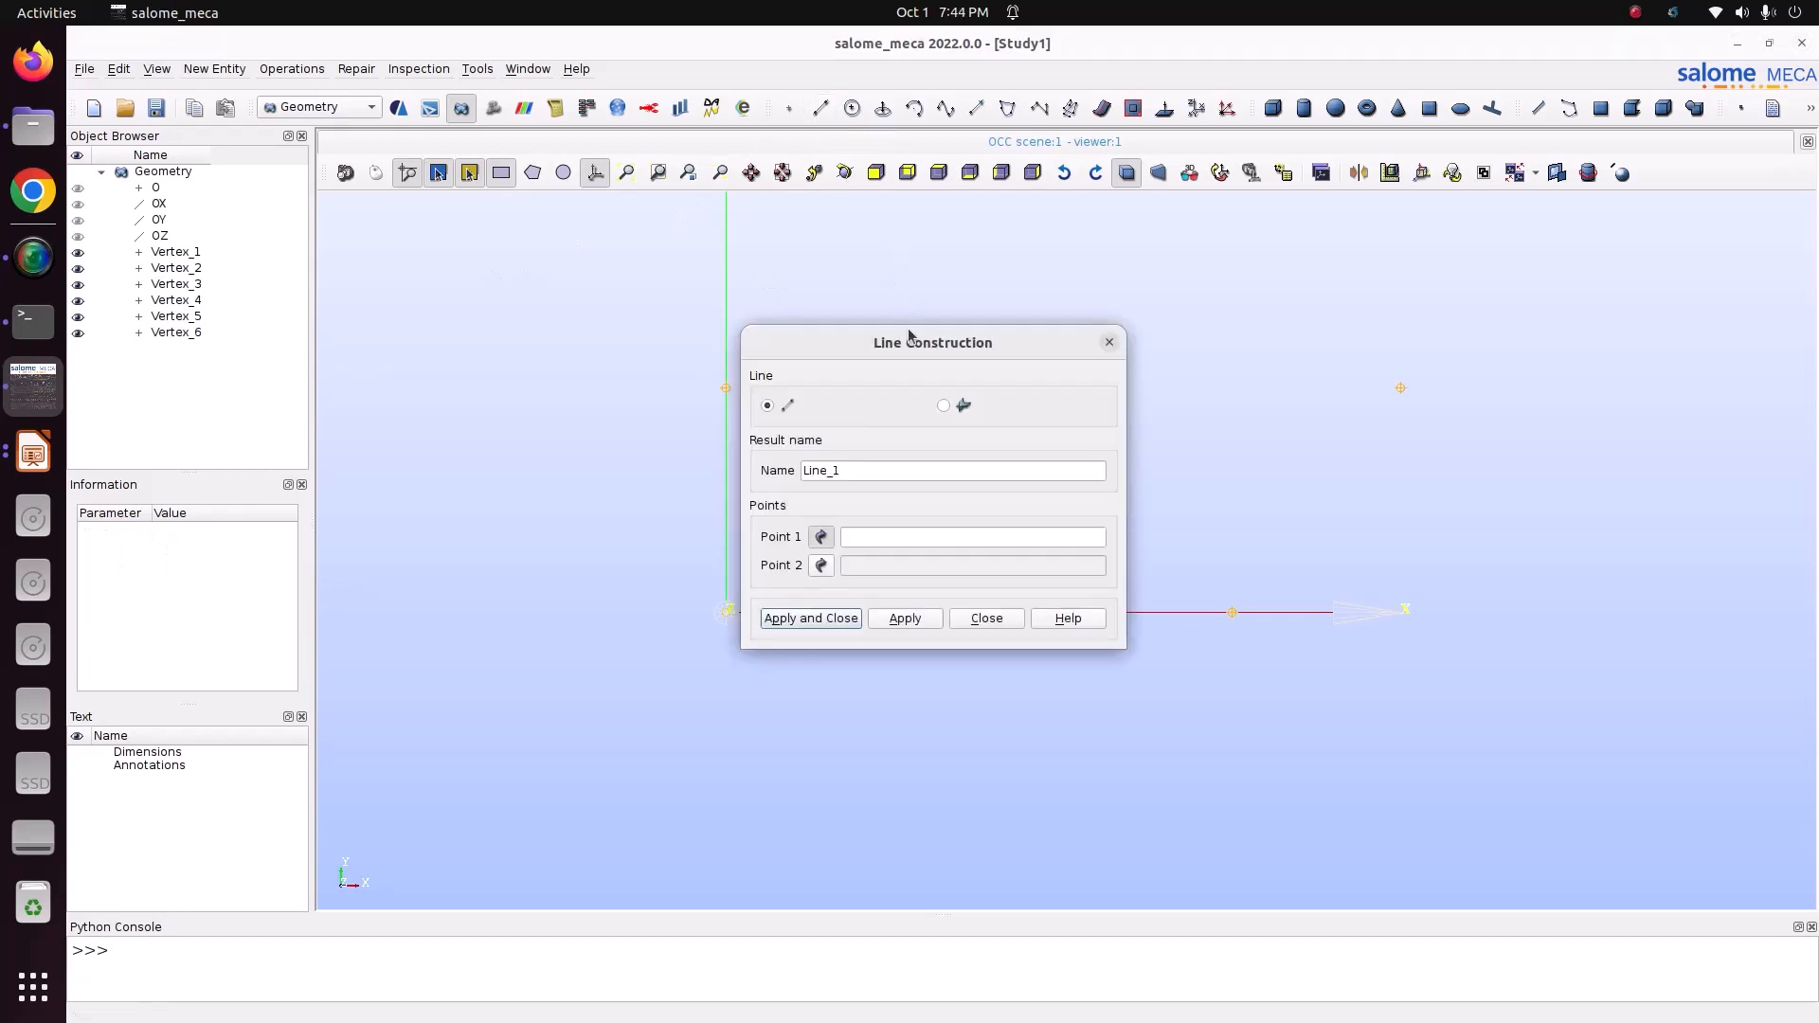
left_click_drag(908, 335, 402, 177)
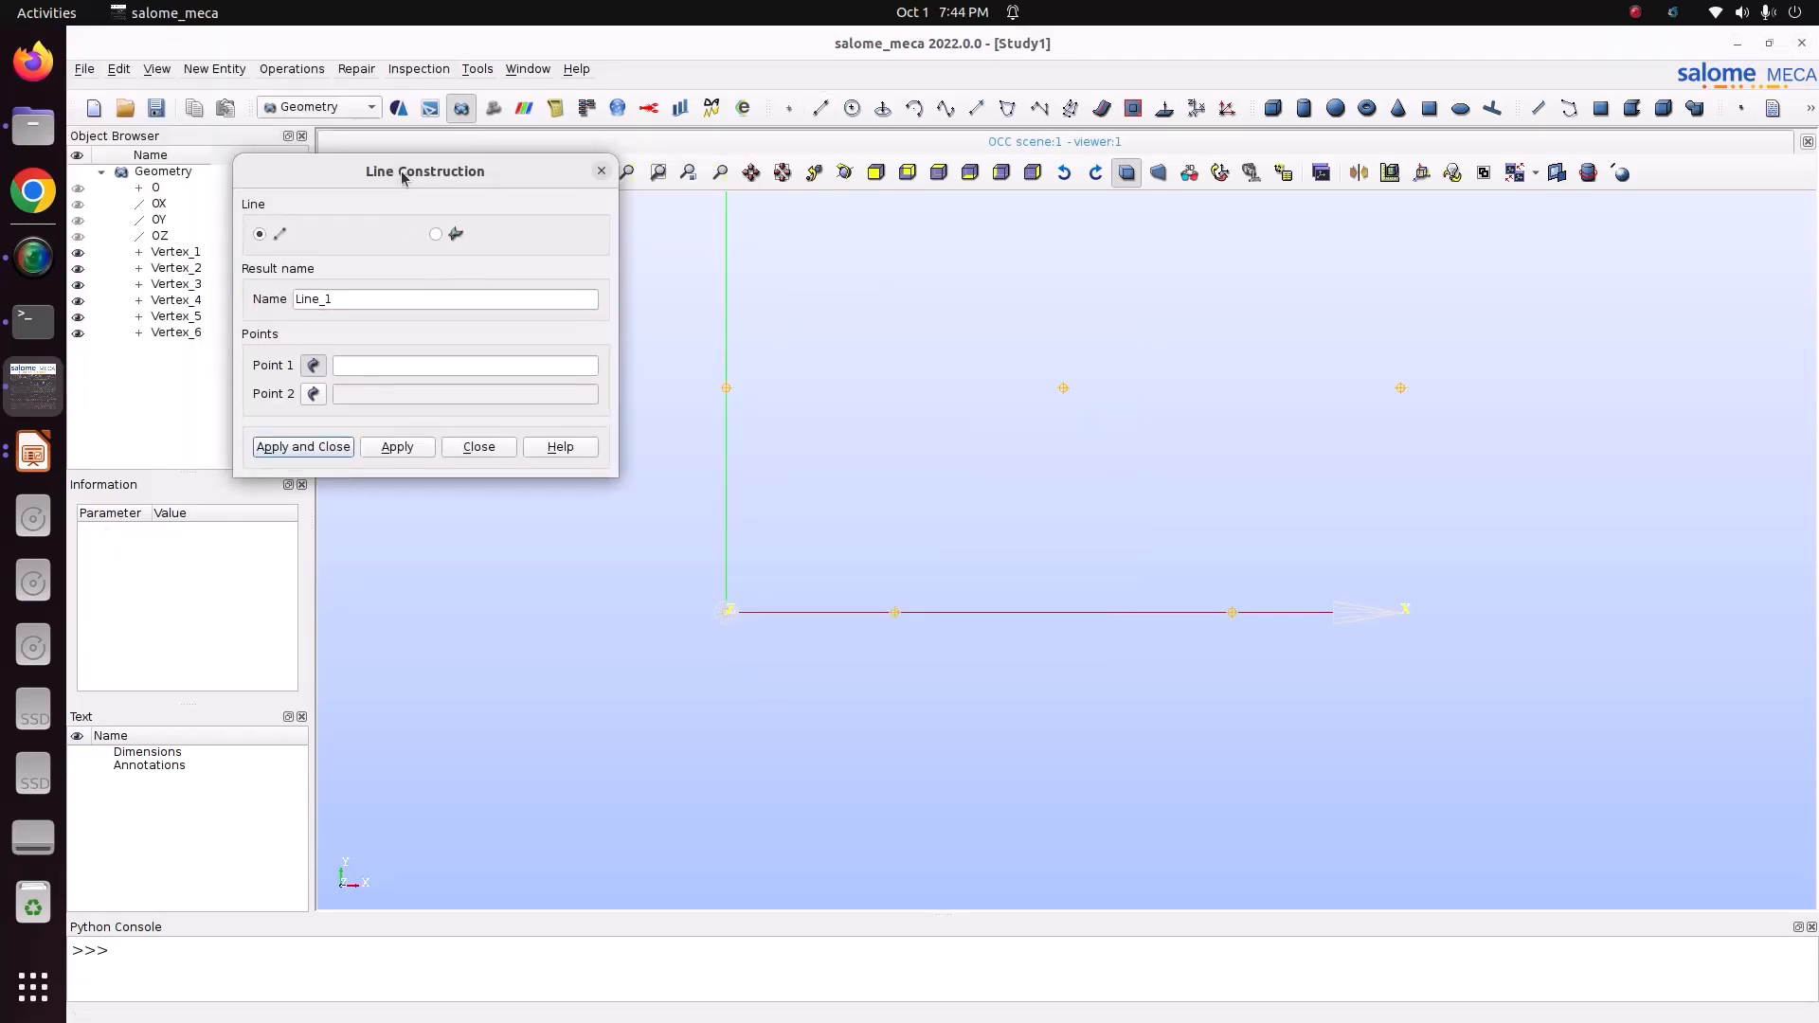
left_click(726, 390)
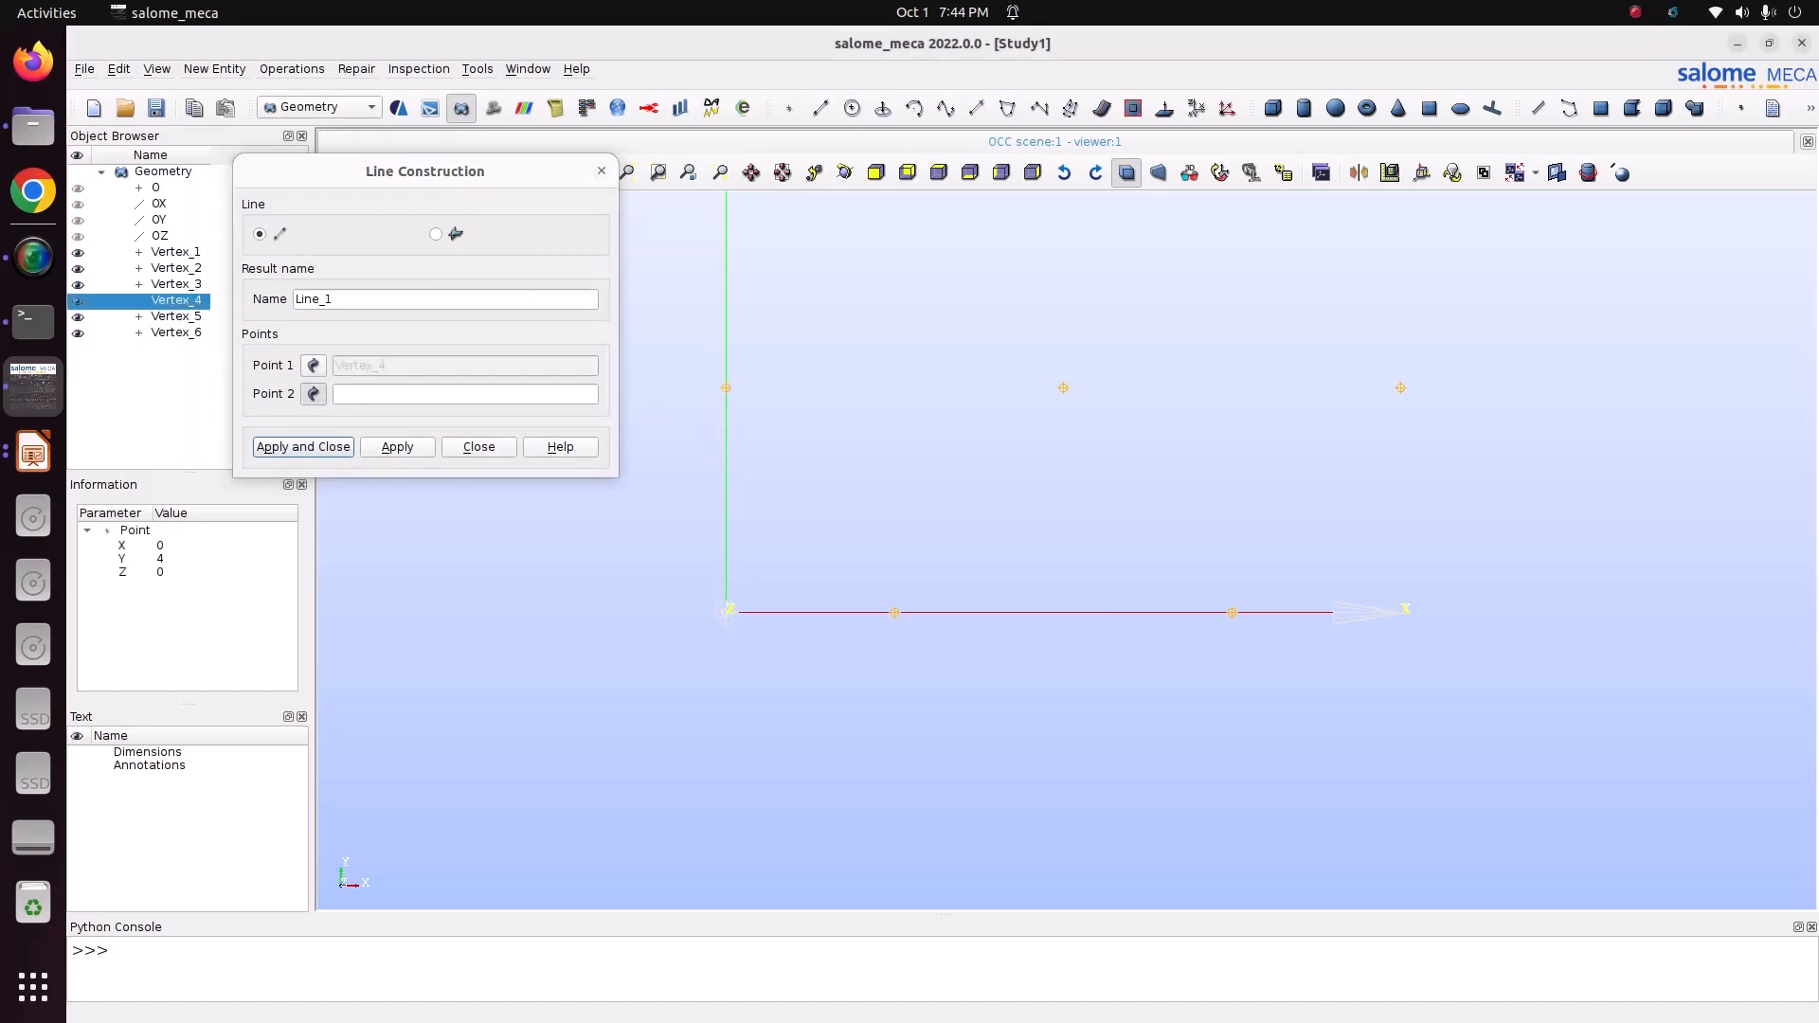
left_click(726, 611)
left_click(396, 445)
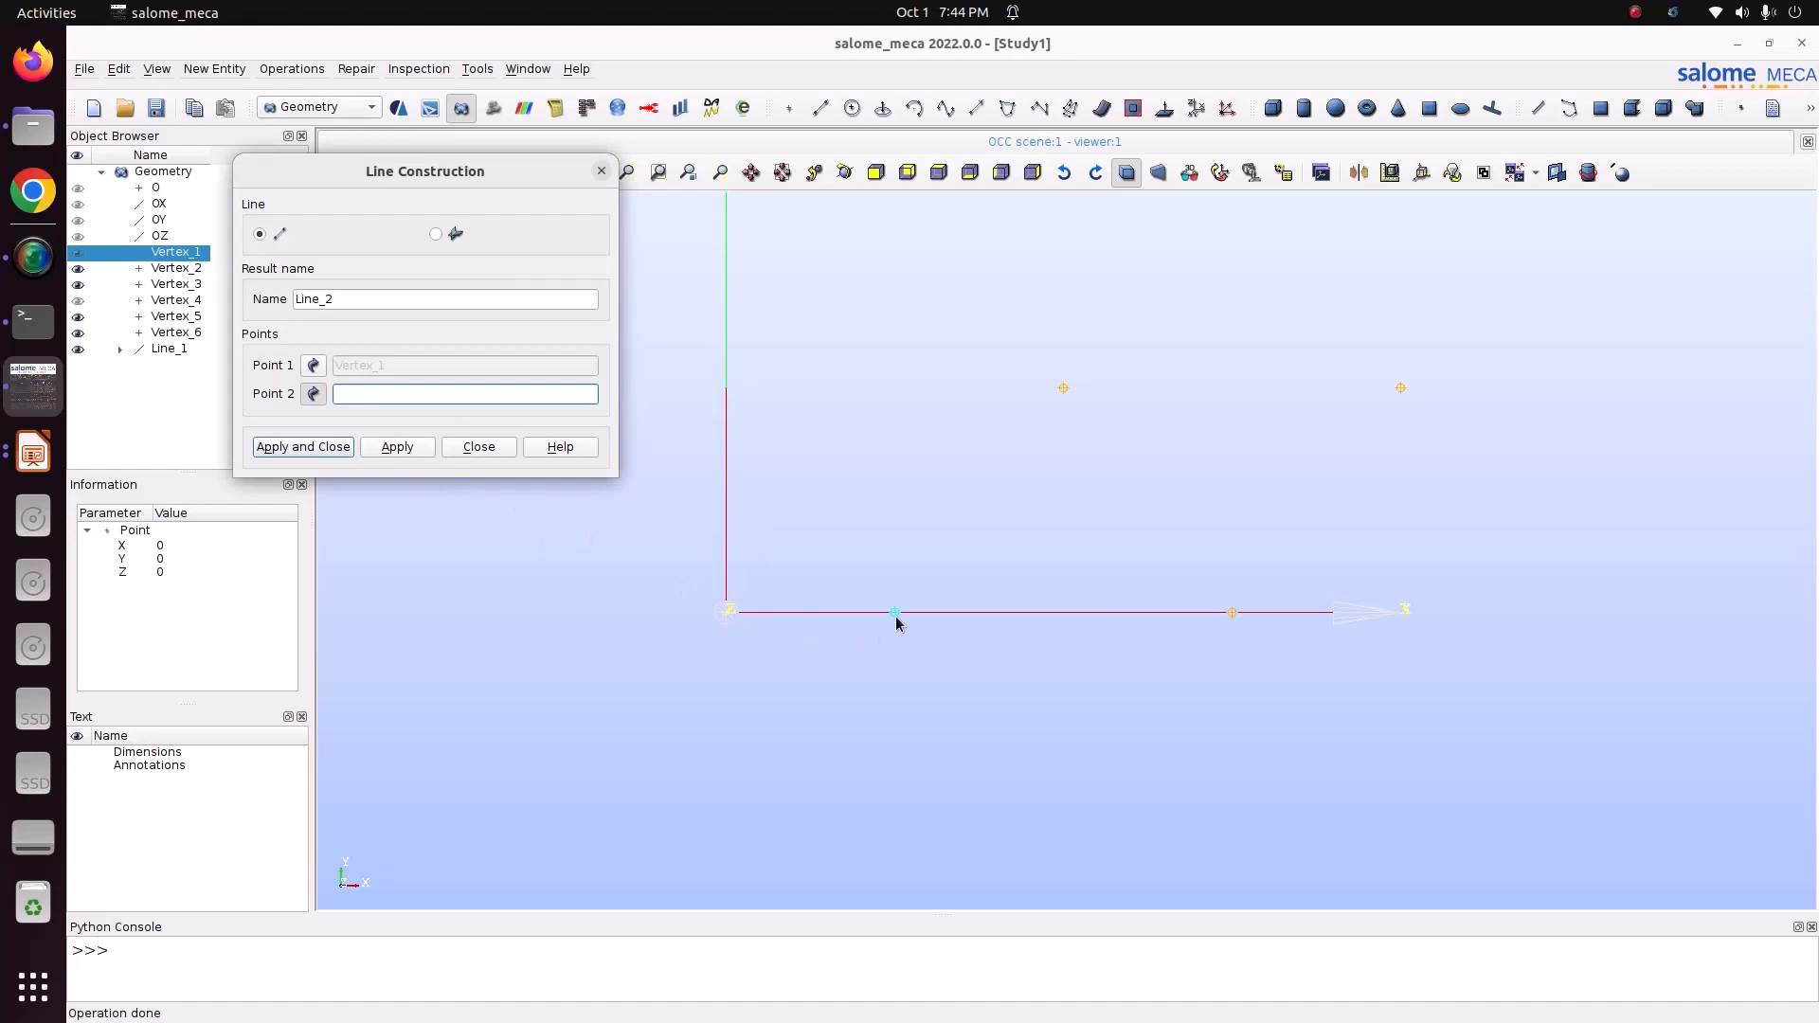
- Create the bottom chord lines from Vertex_1 to Vertex_2 and from Vertex_2 to Vertex_3, hiding the trihedron
left_click(895, 614)
left_click(410, 445)
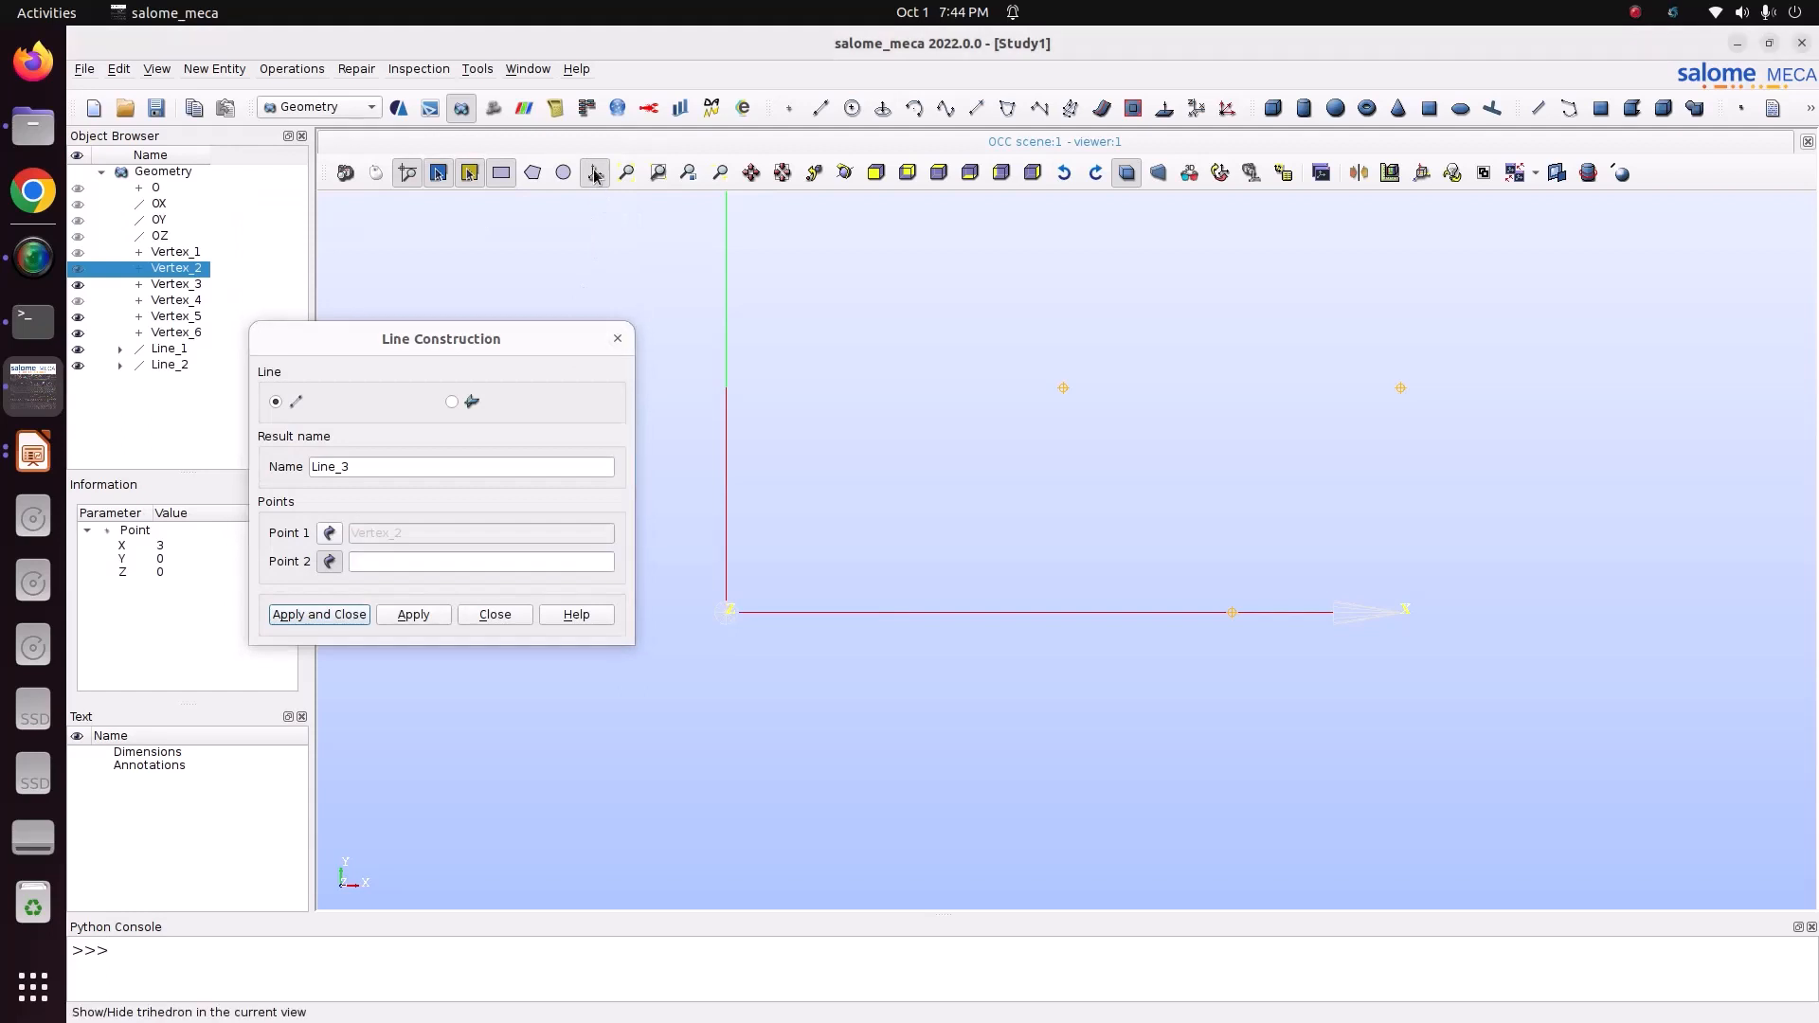
left_click(595, 171)
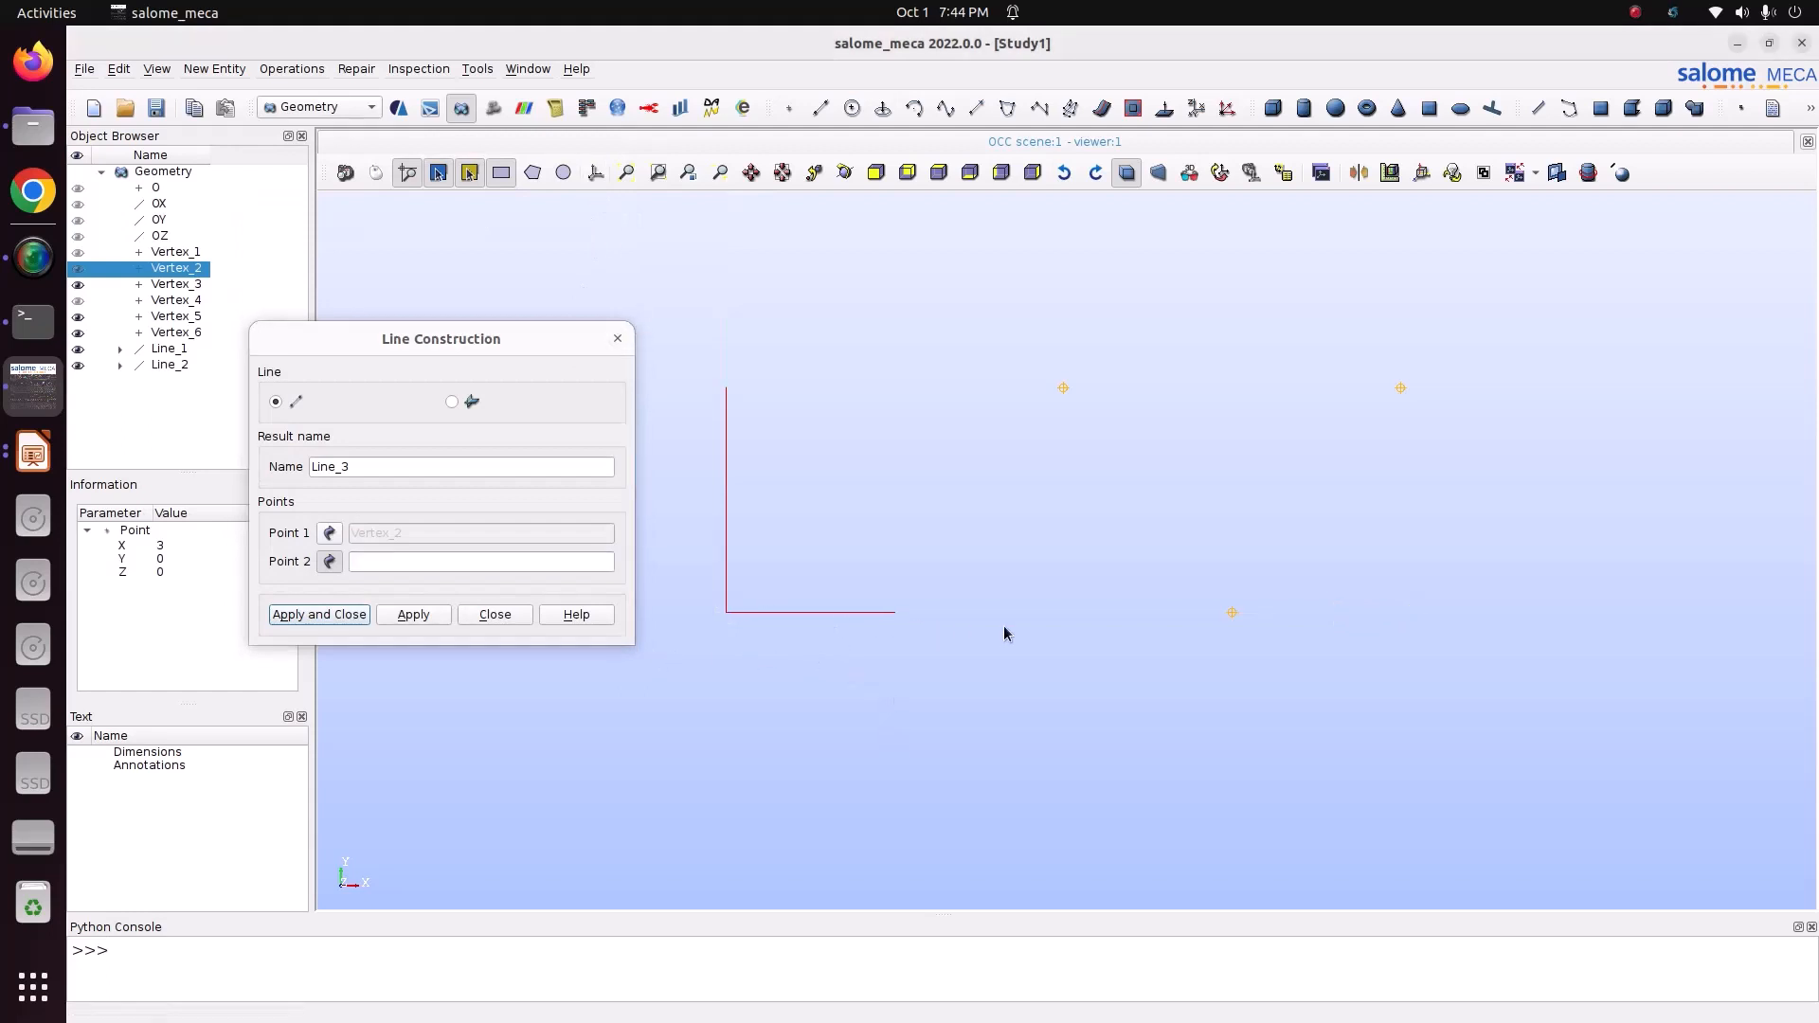
left_click(1231, 614)
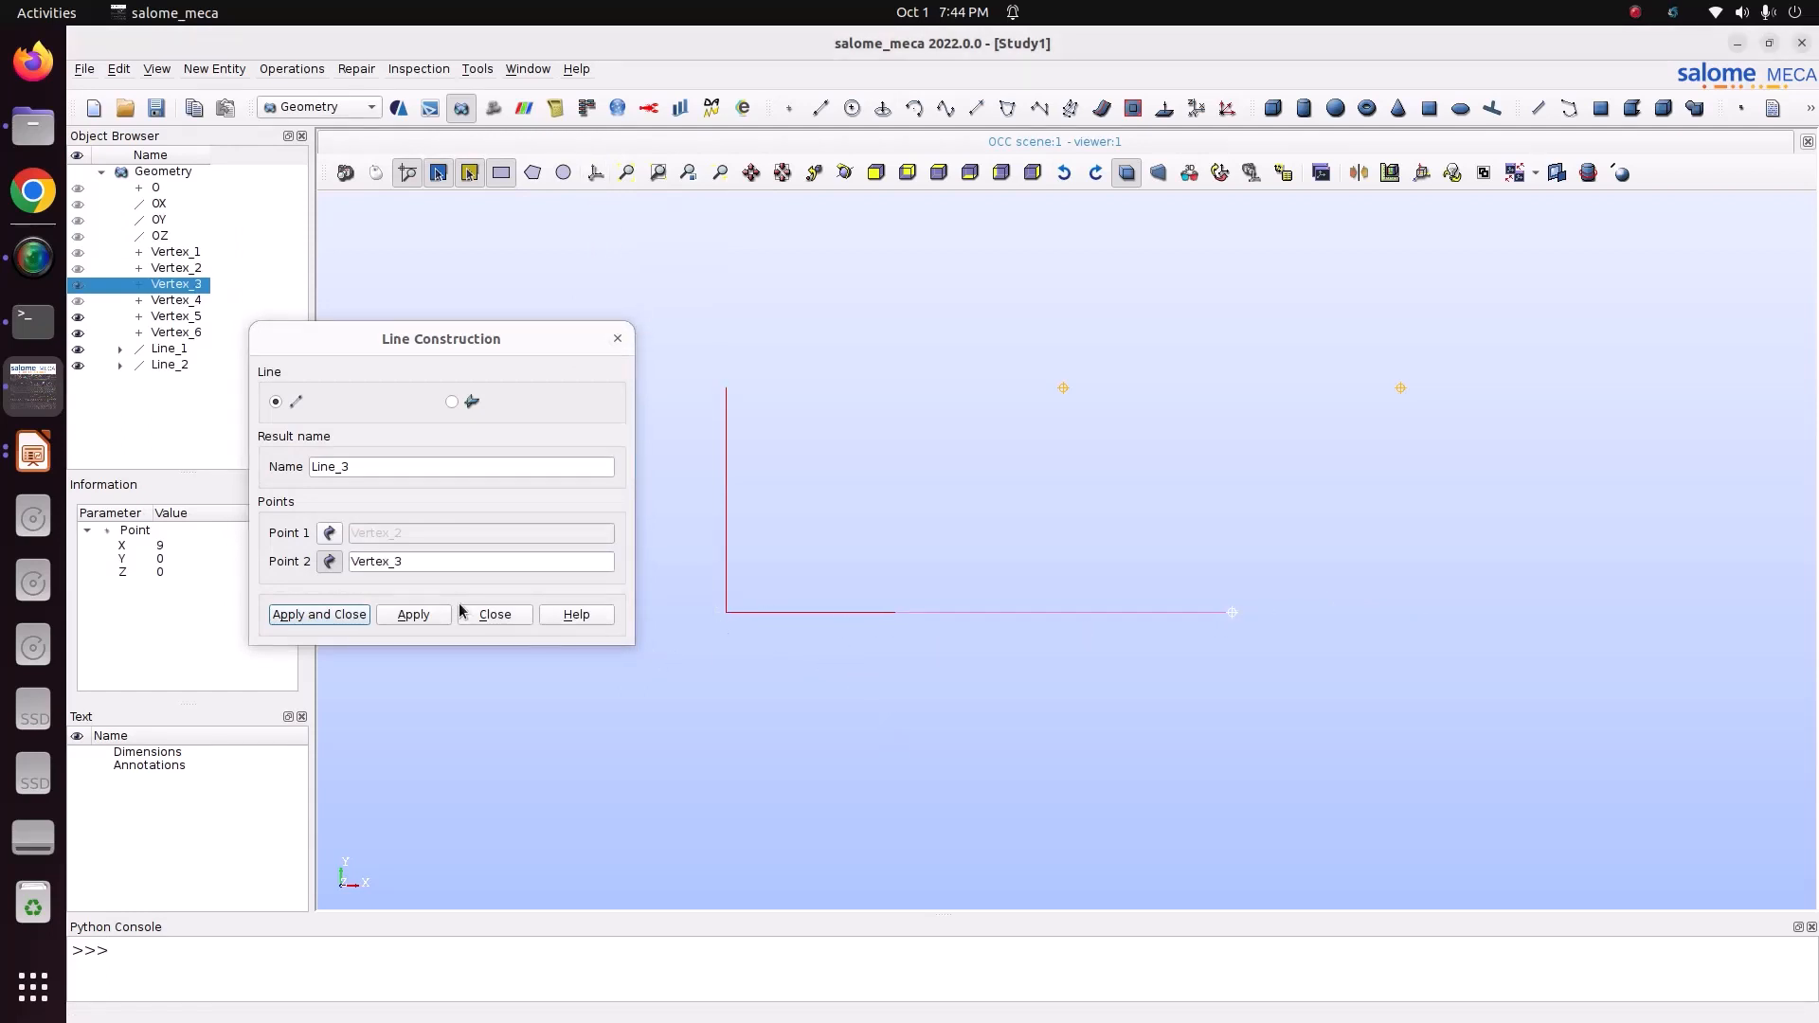
left_click(422, 615)
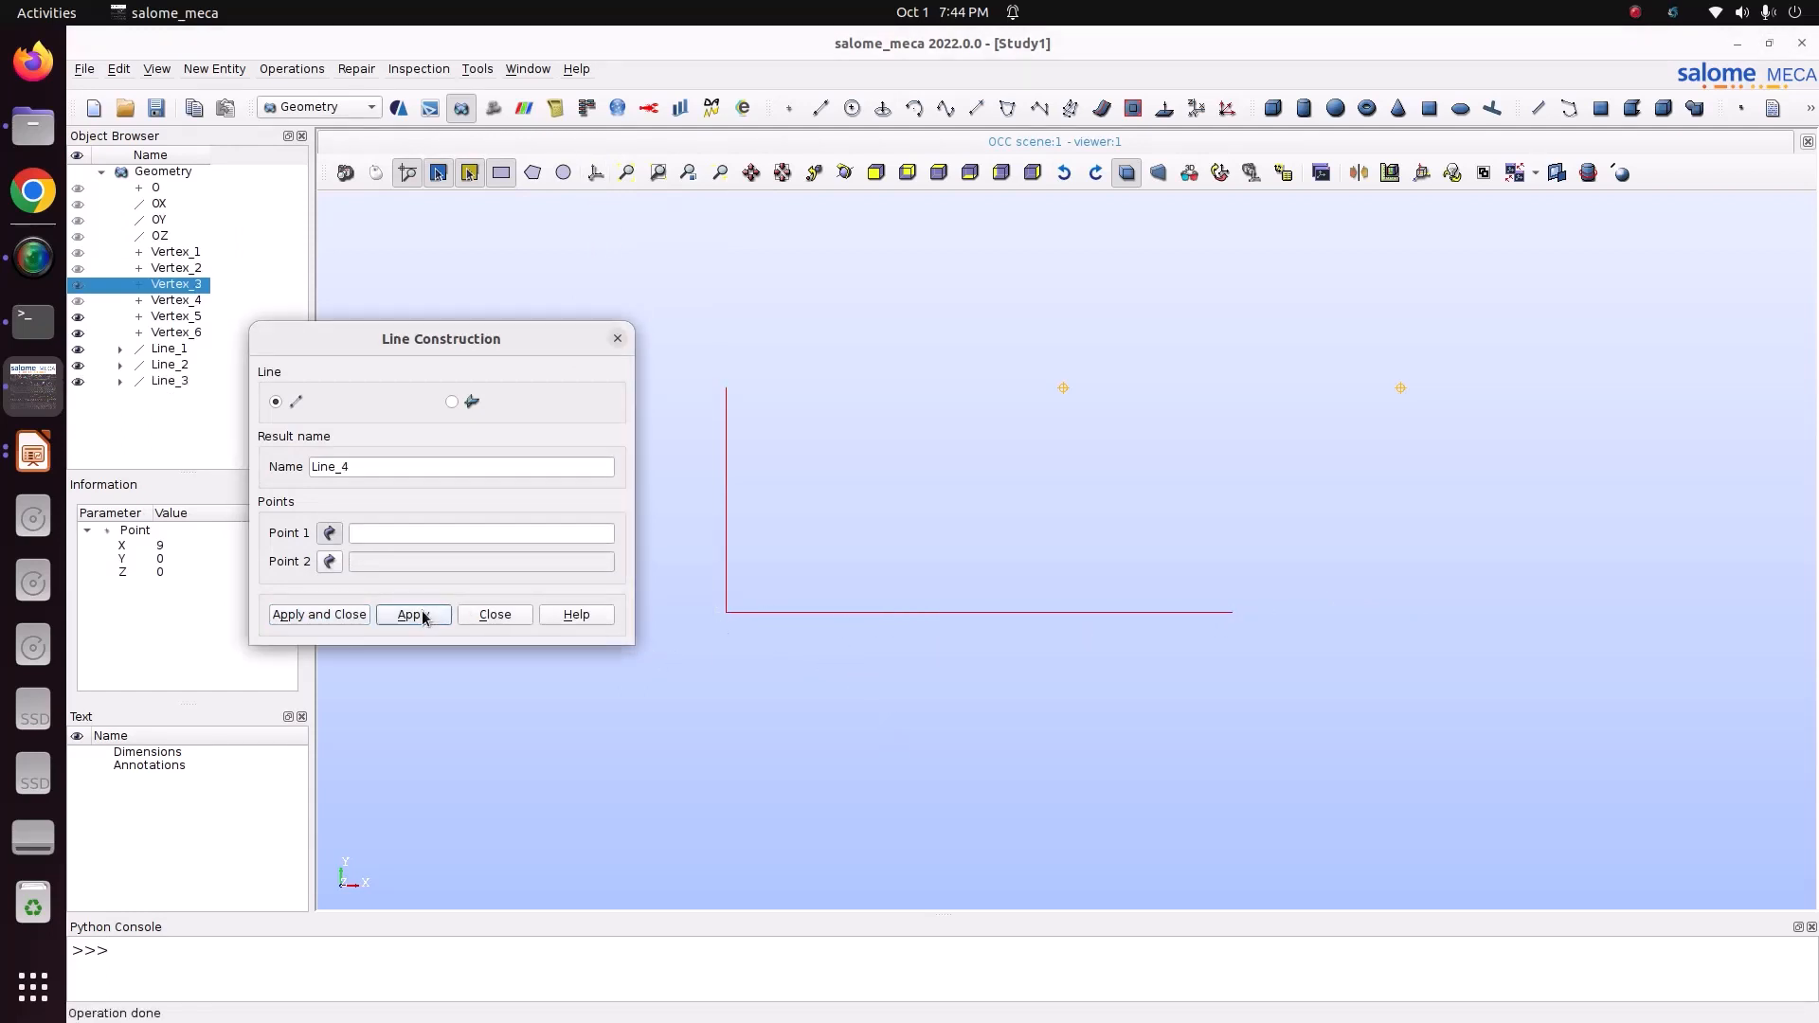
- Create the diagonal lines from Vertex_3 to Vertex_5 and from Vertex_5 to Vertex_2
left_click(1067, 385)
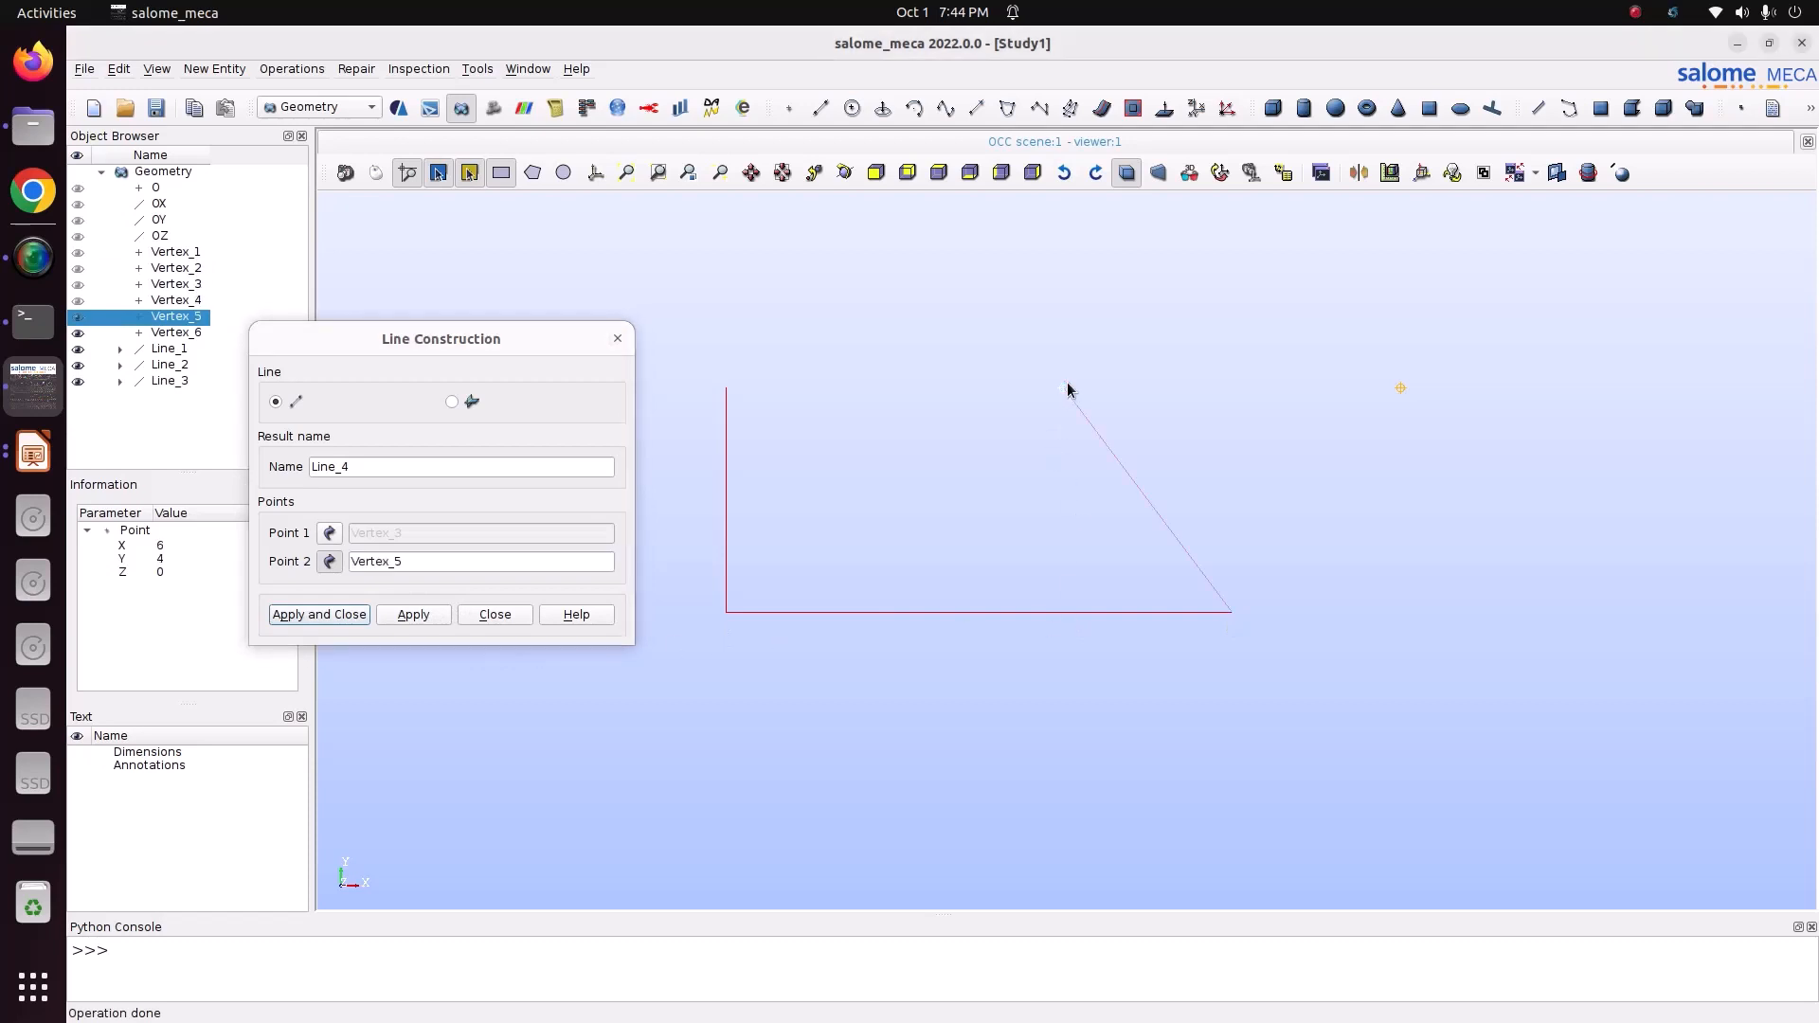
left_click(413, 615)
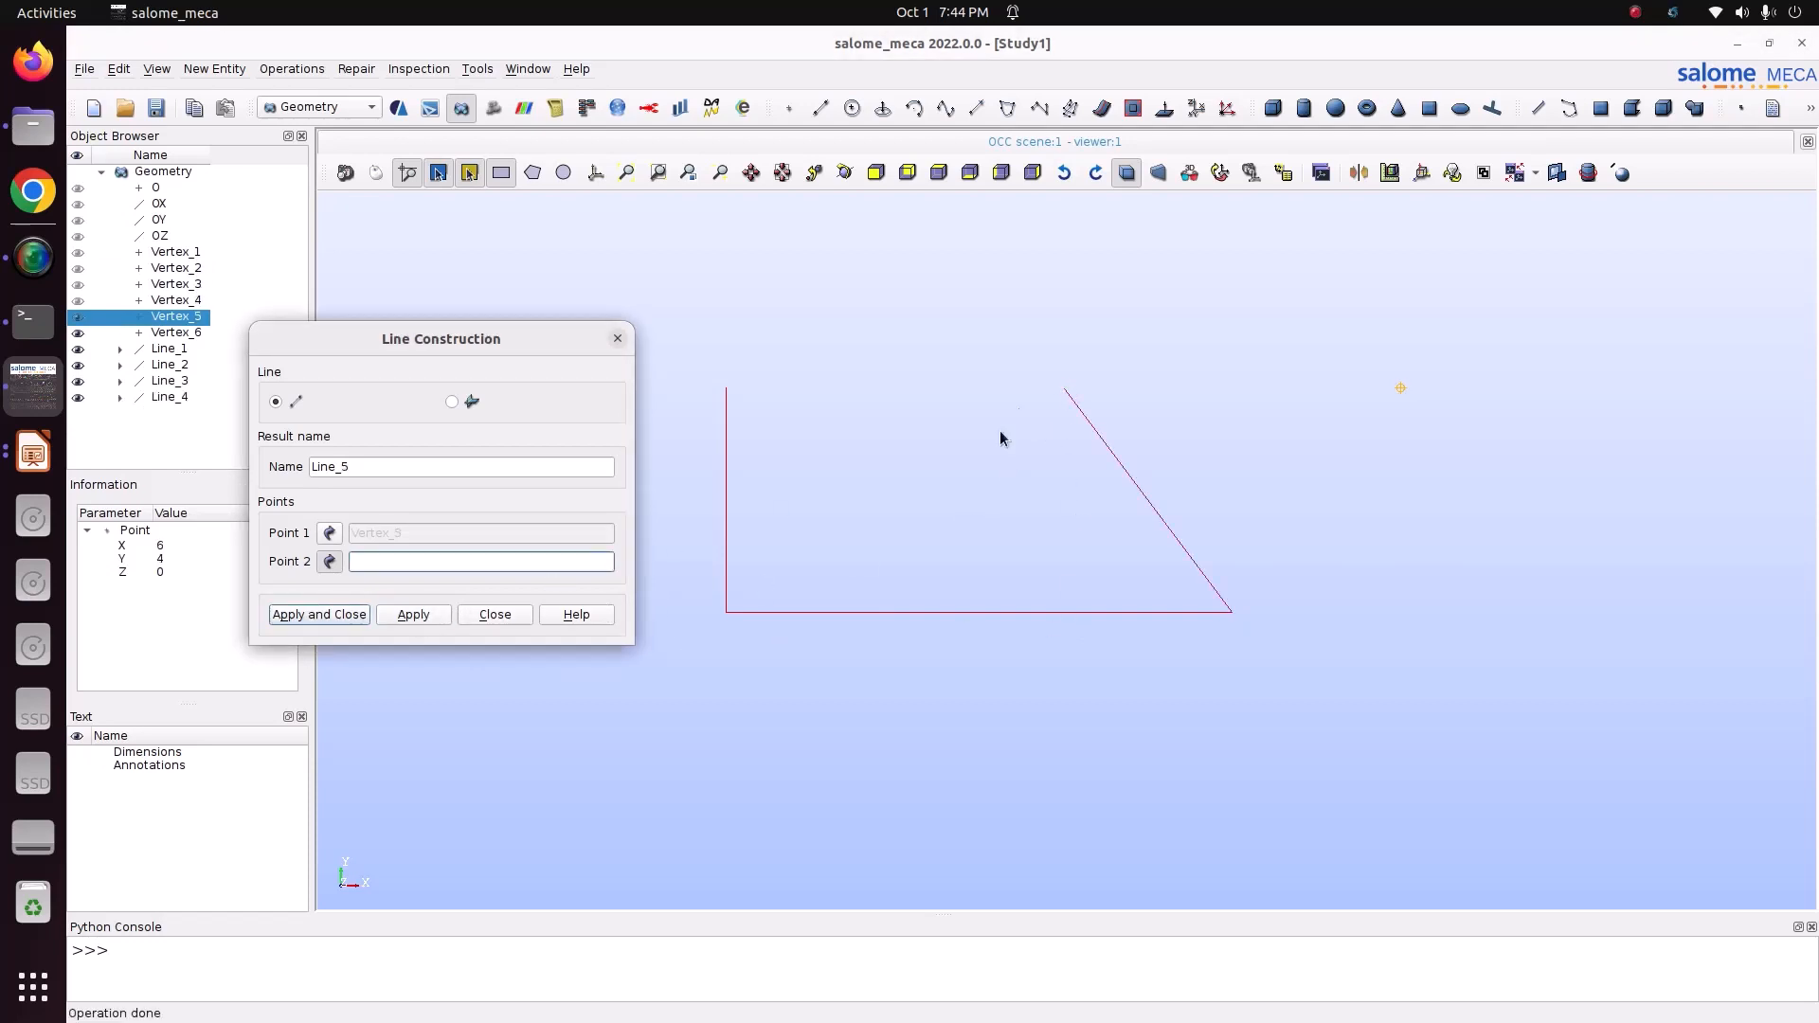
left_click(897, 612)
left_click(429, 614)
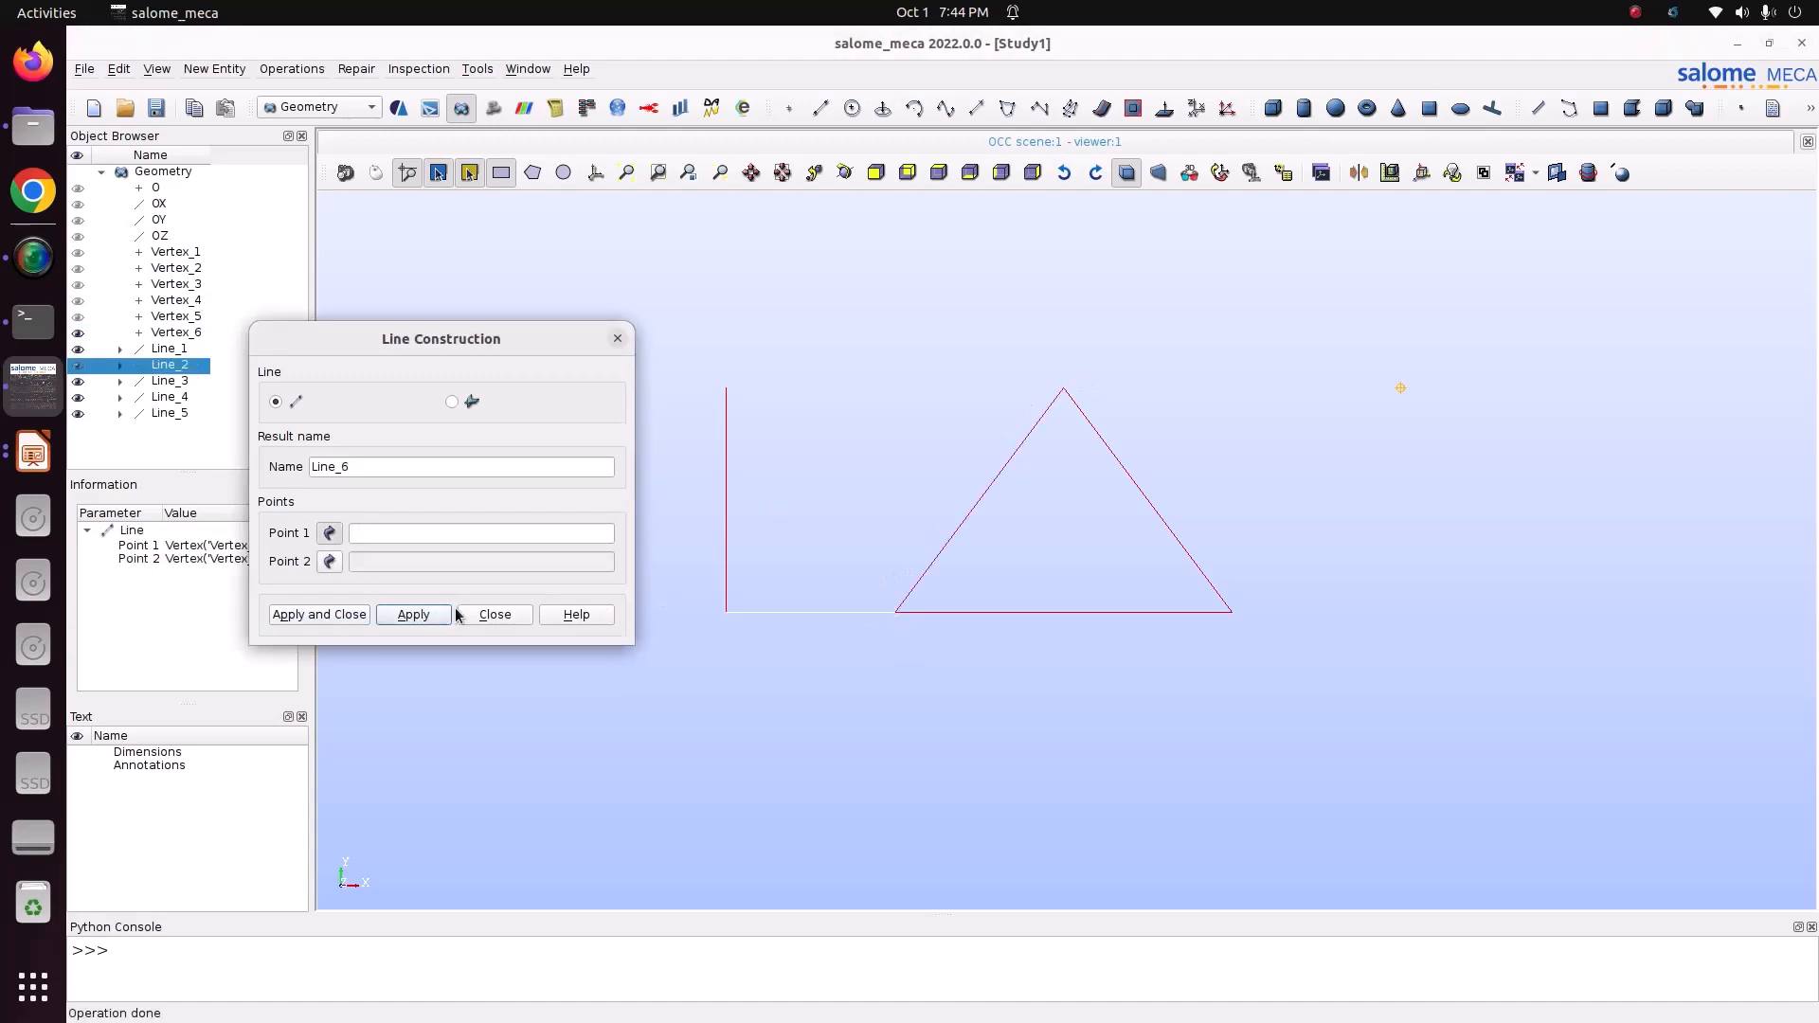
- Check the truss figure in the Impress presentation and create the diagonal line from Vertex_2 to Vertex_4
left_click(33, 452)
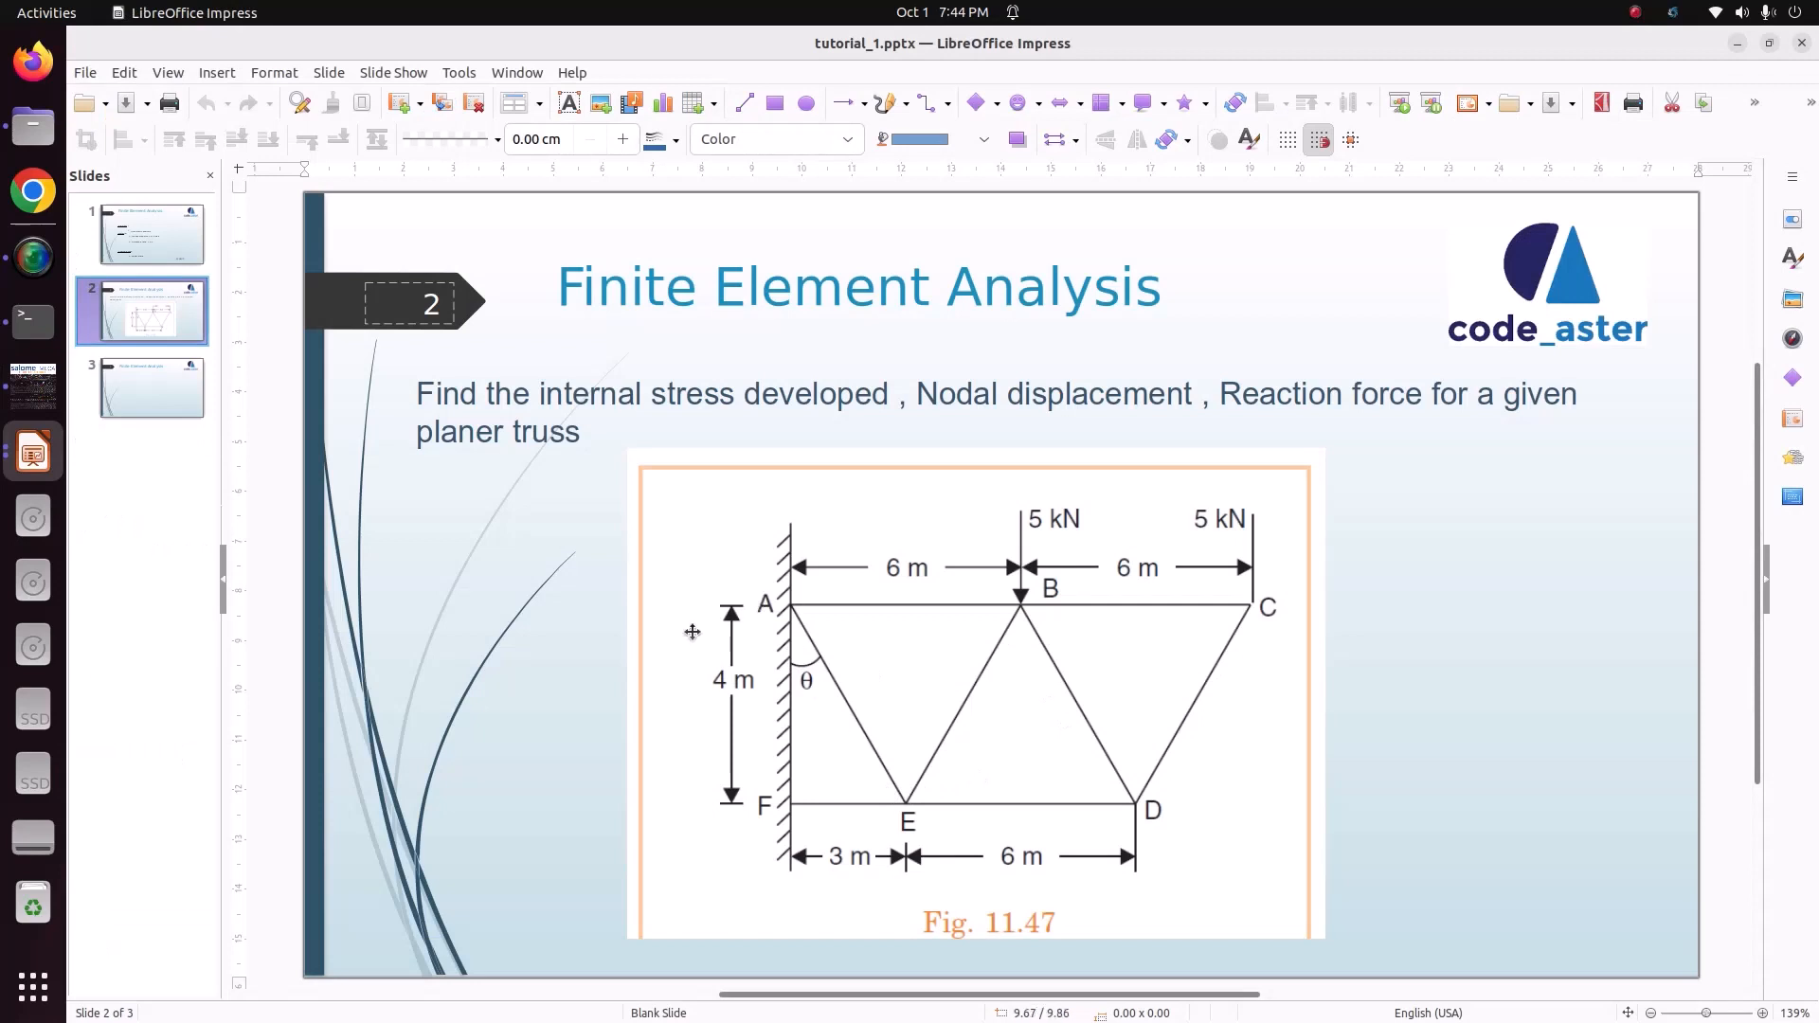
left_click(33, 386)
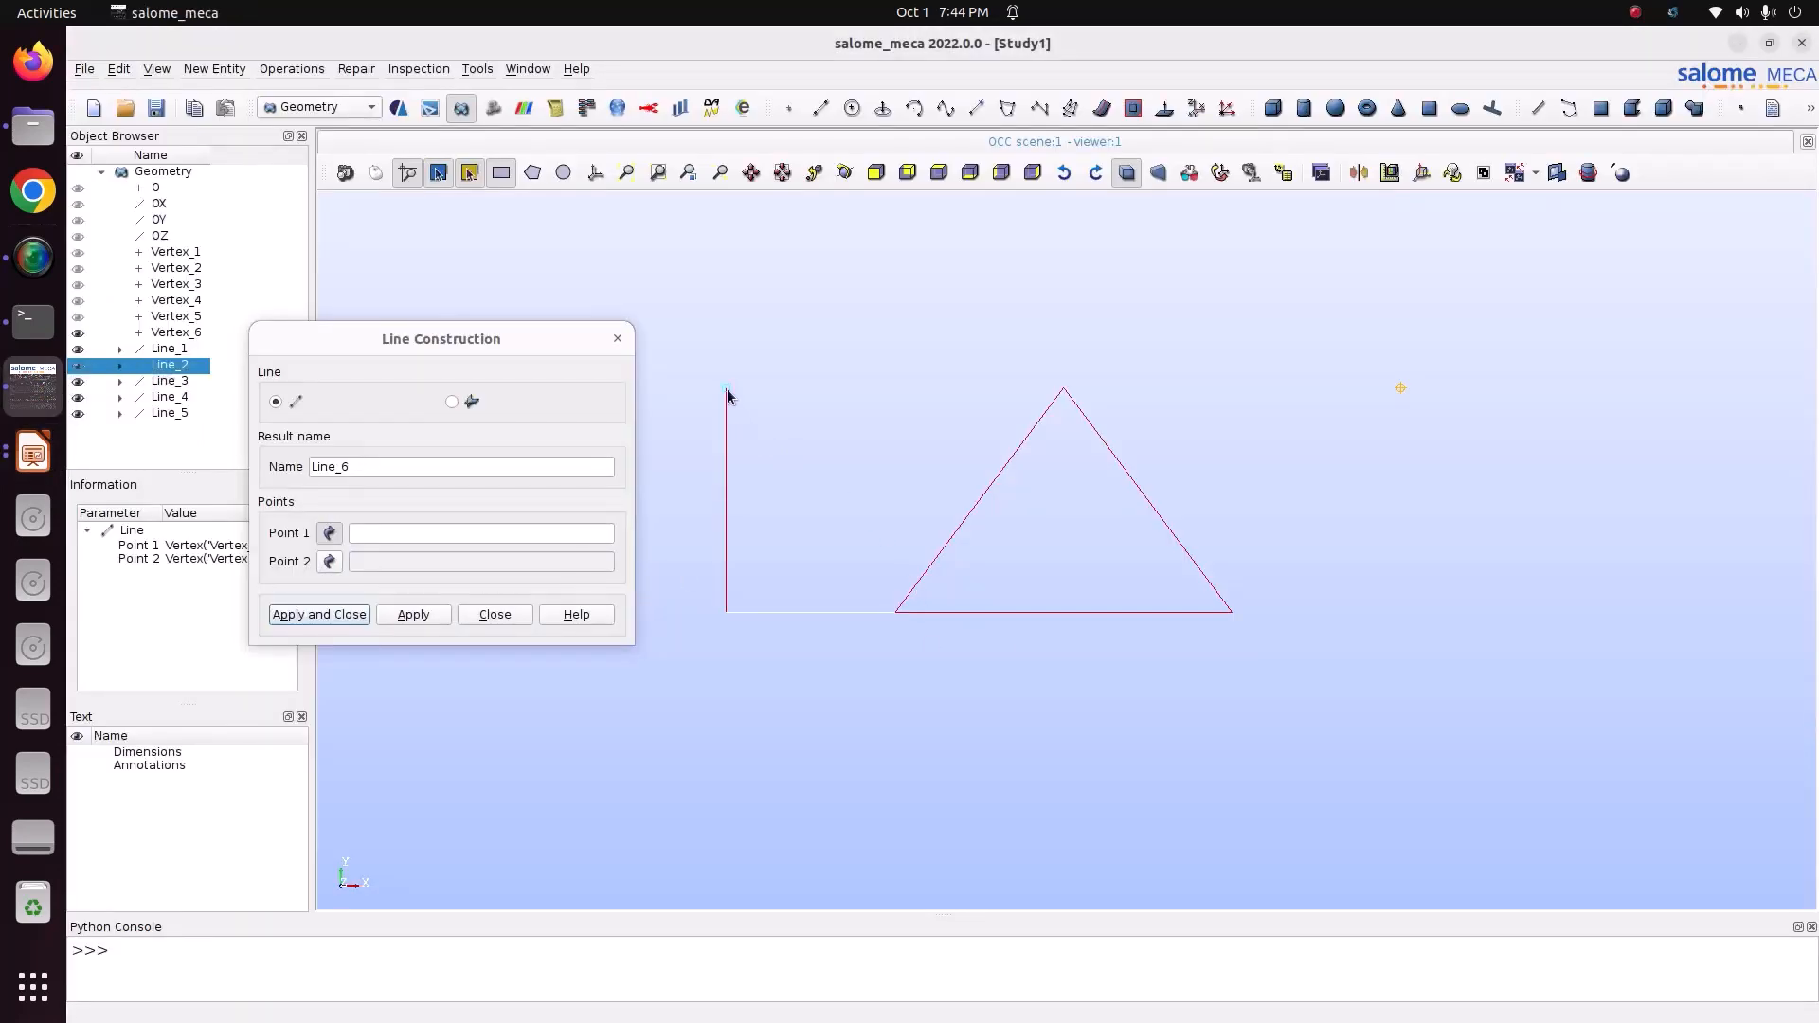
left_click(895, 615)
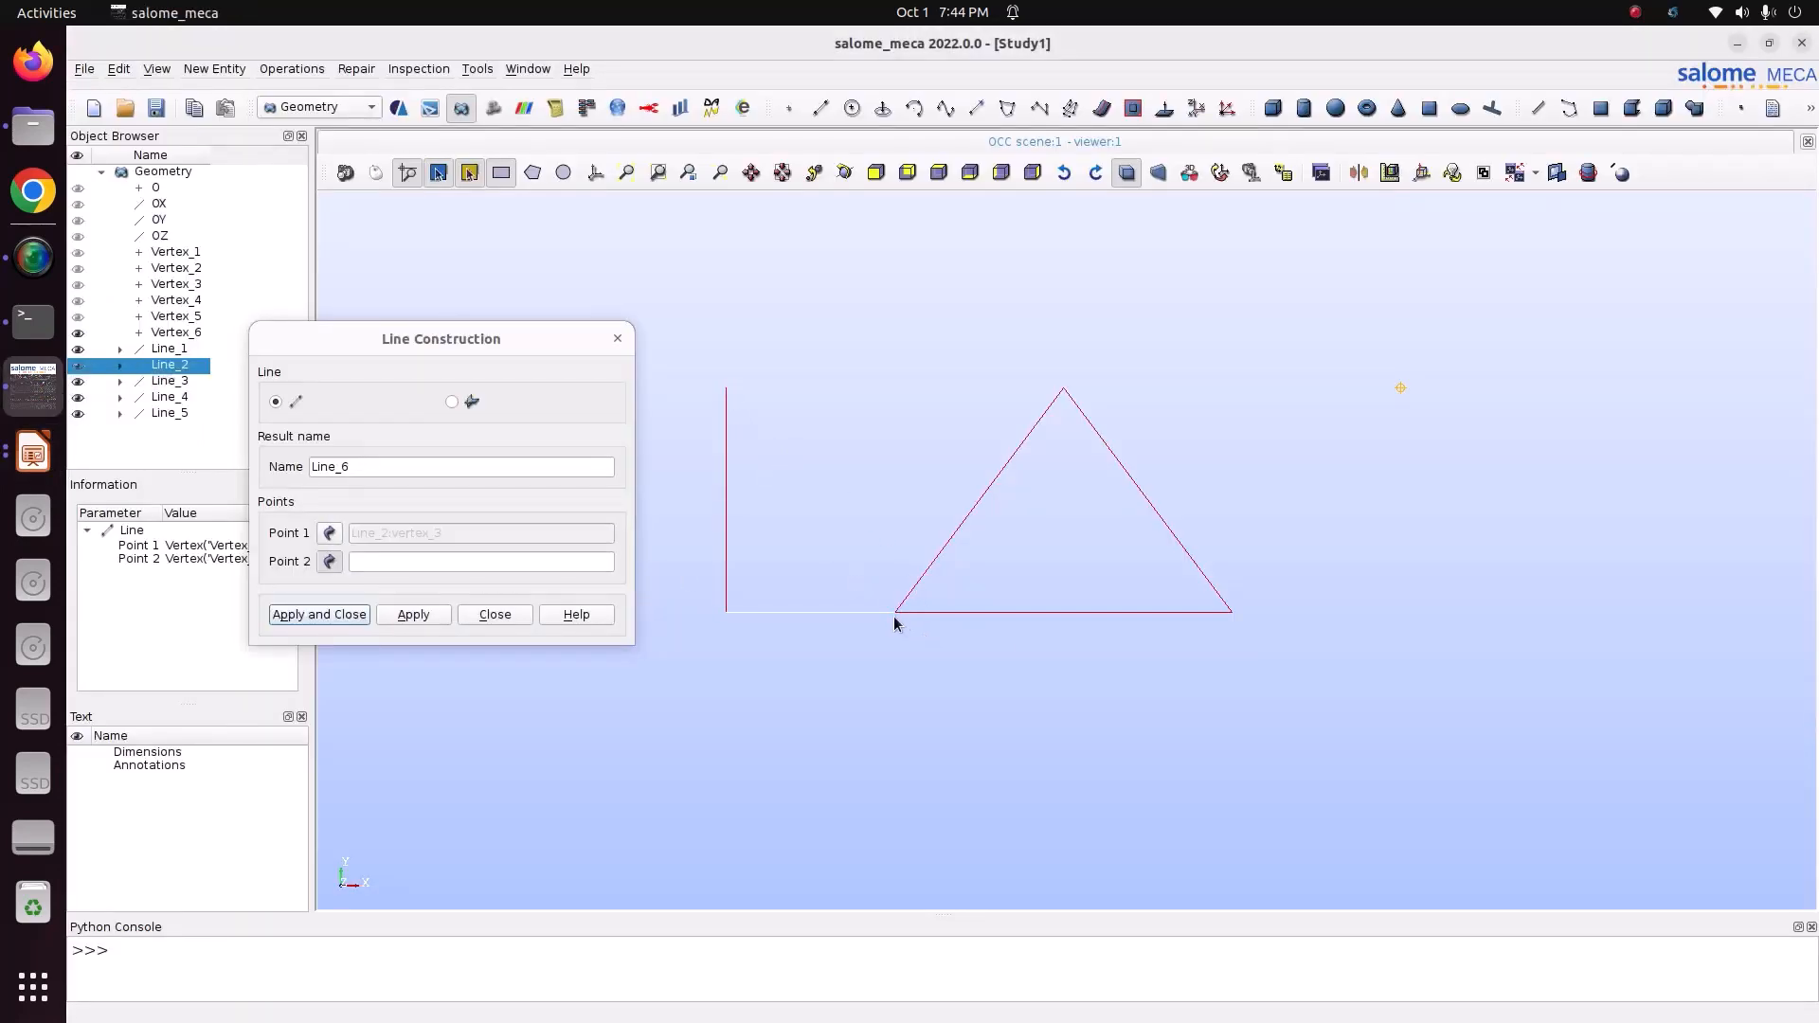
left_click(726, 390)
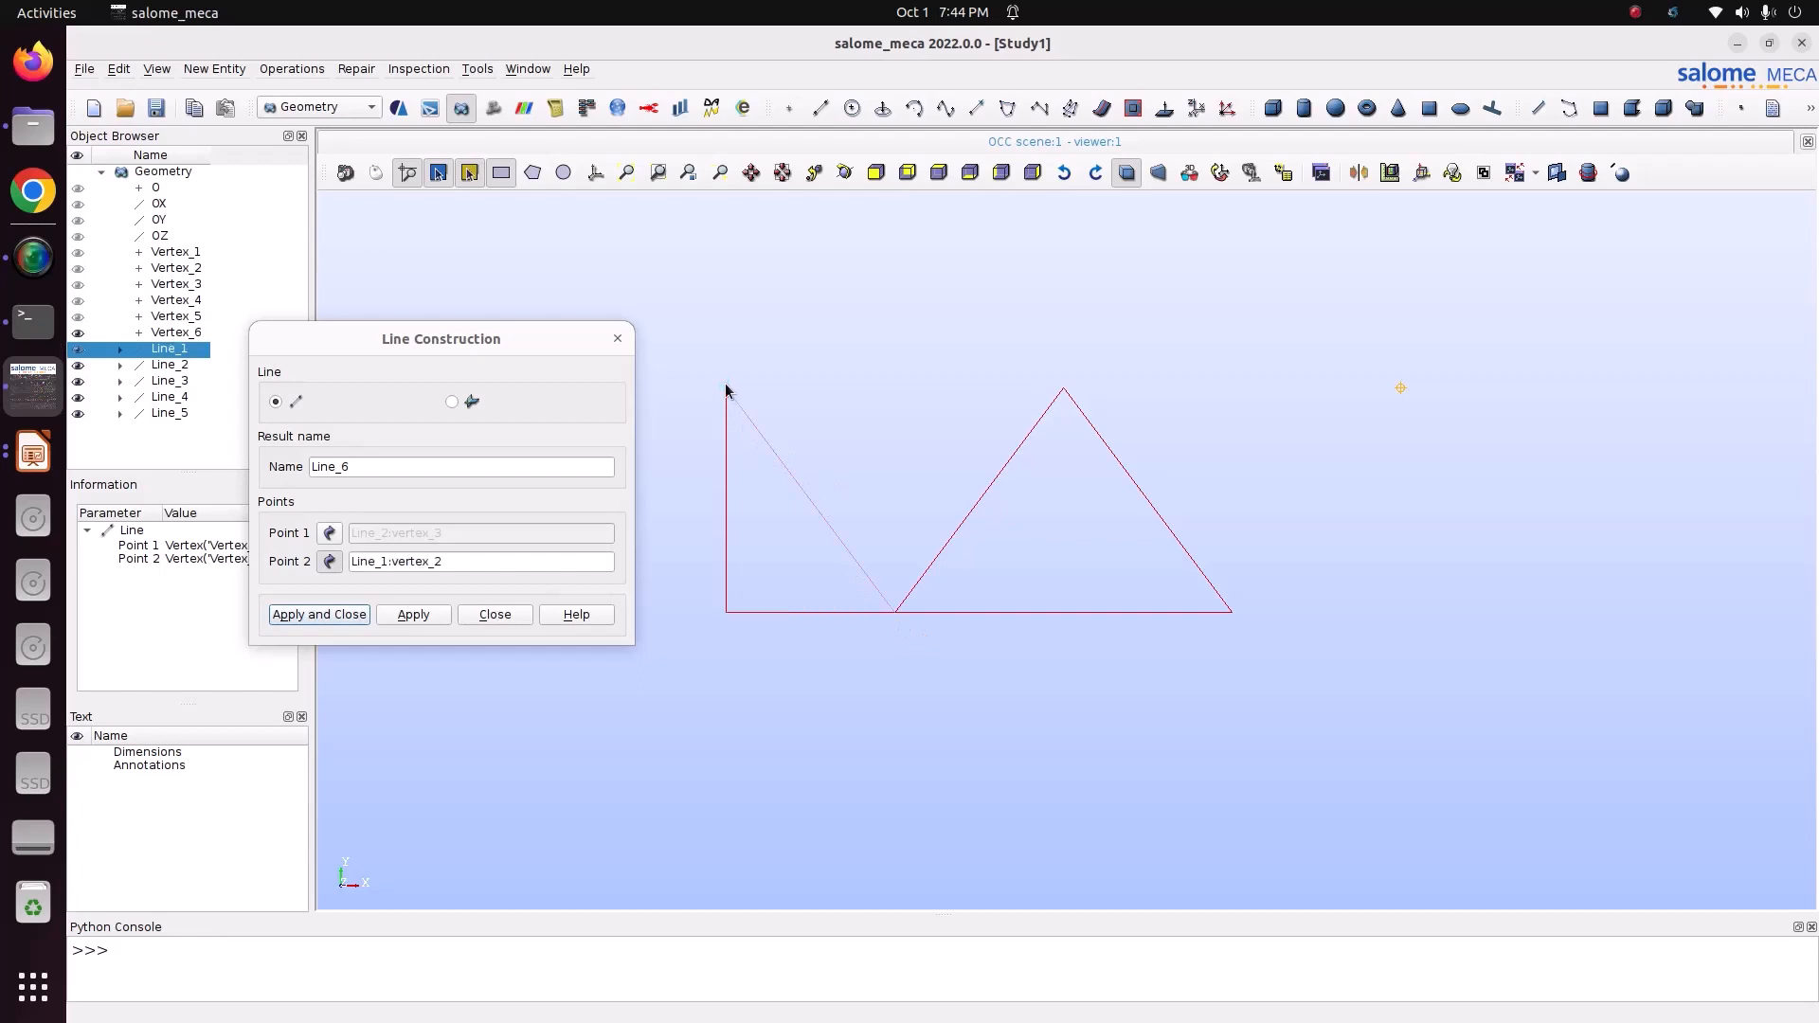
left_click(409, 618)
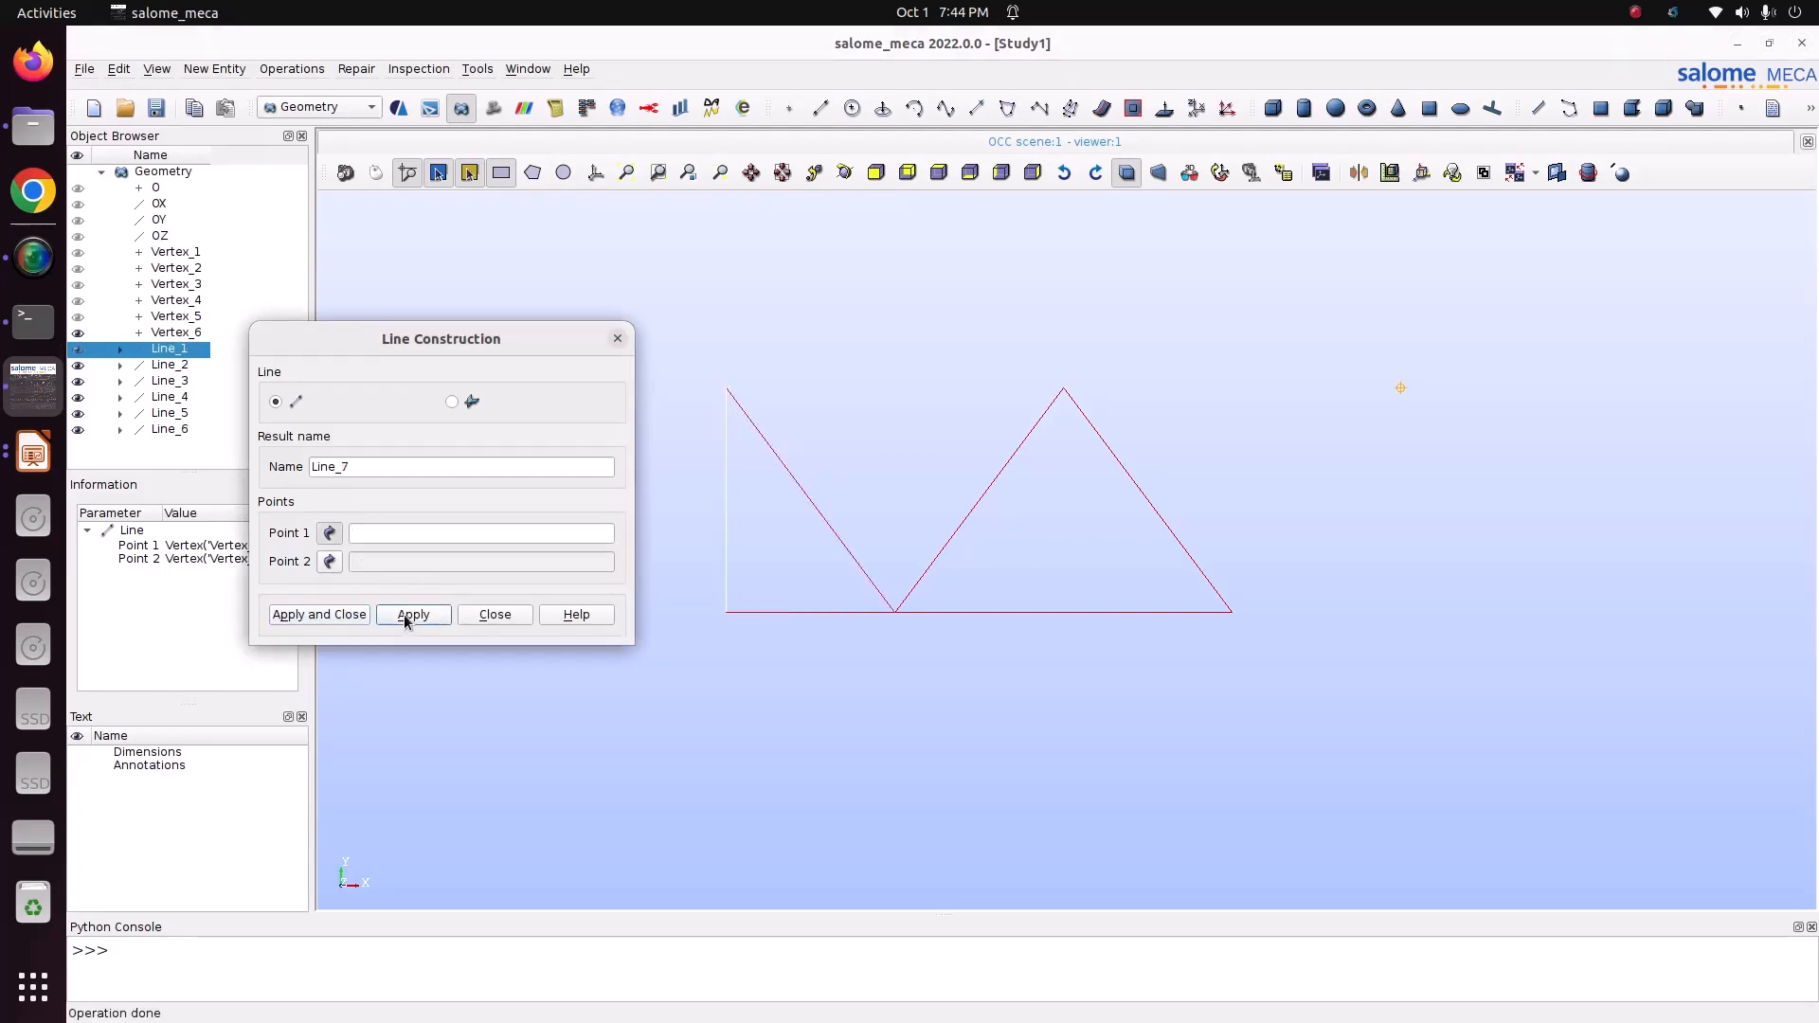
- Create the first top chord line from Vertex_4 to Vertex_5
left_click(727, 390)
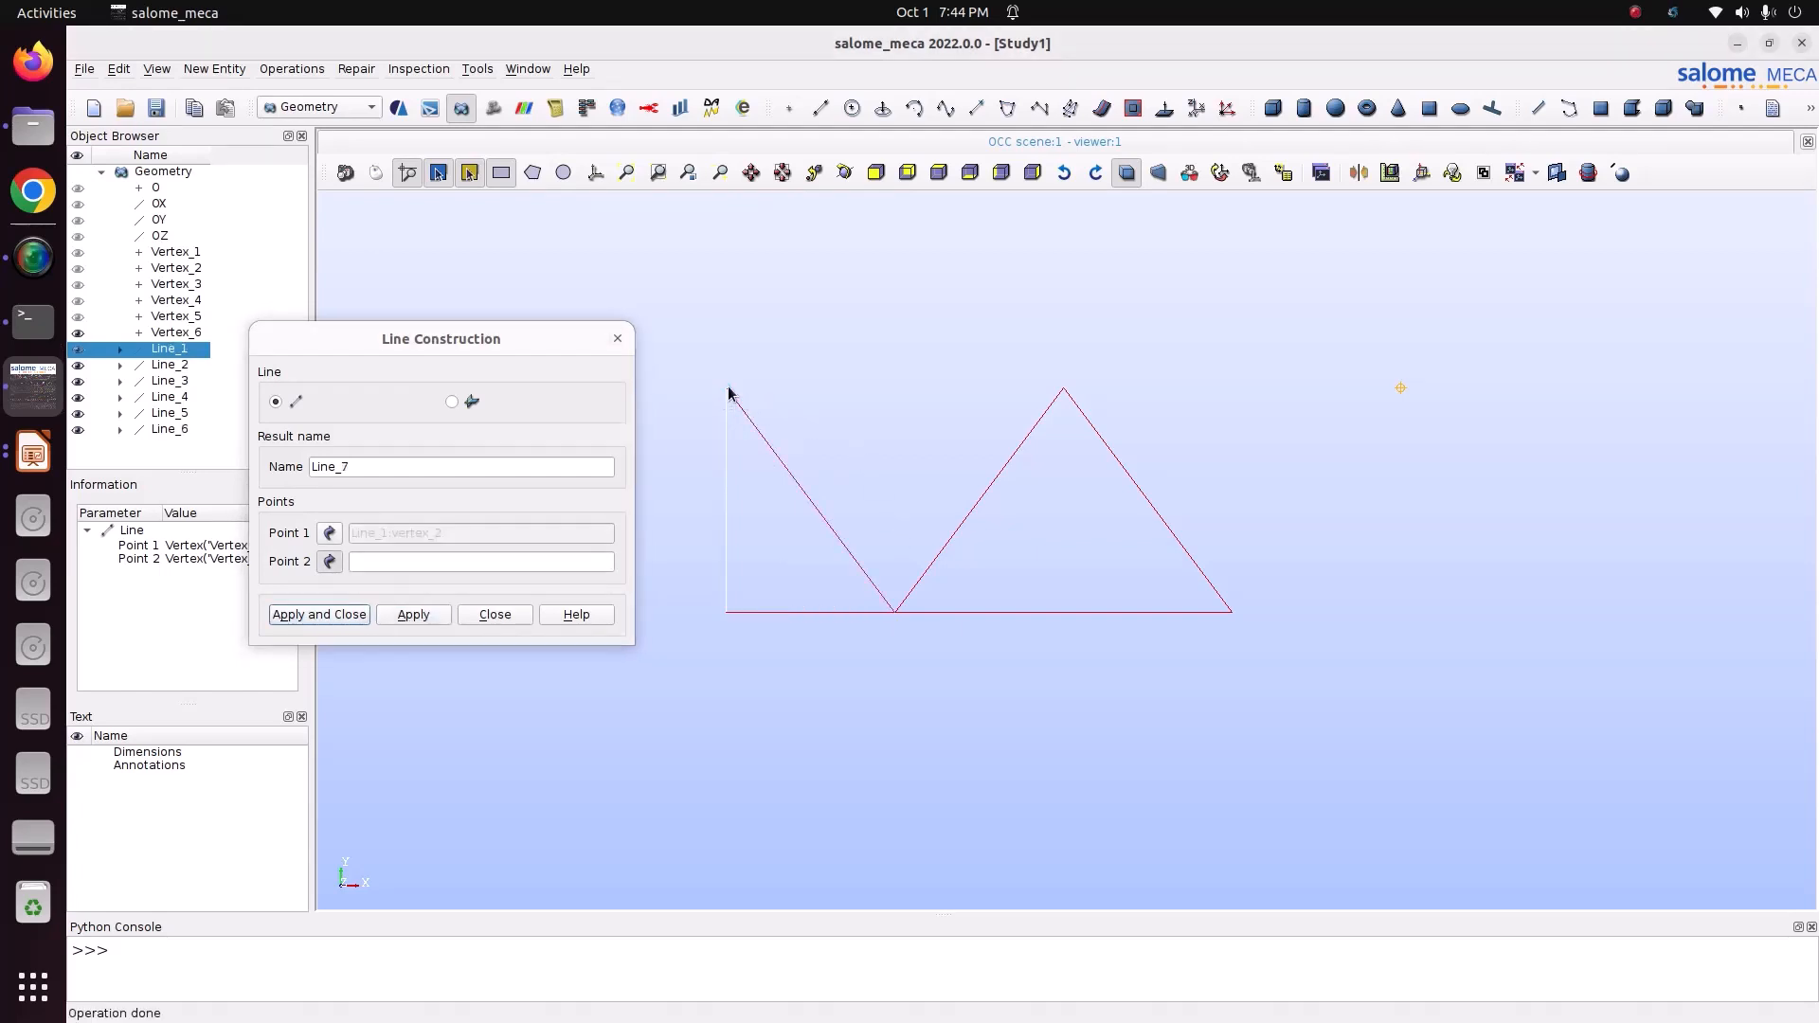
left_click(1066, 393)
left_click(417, 616)
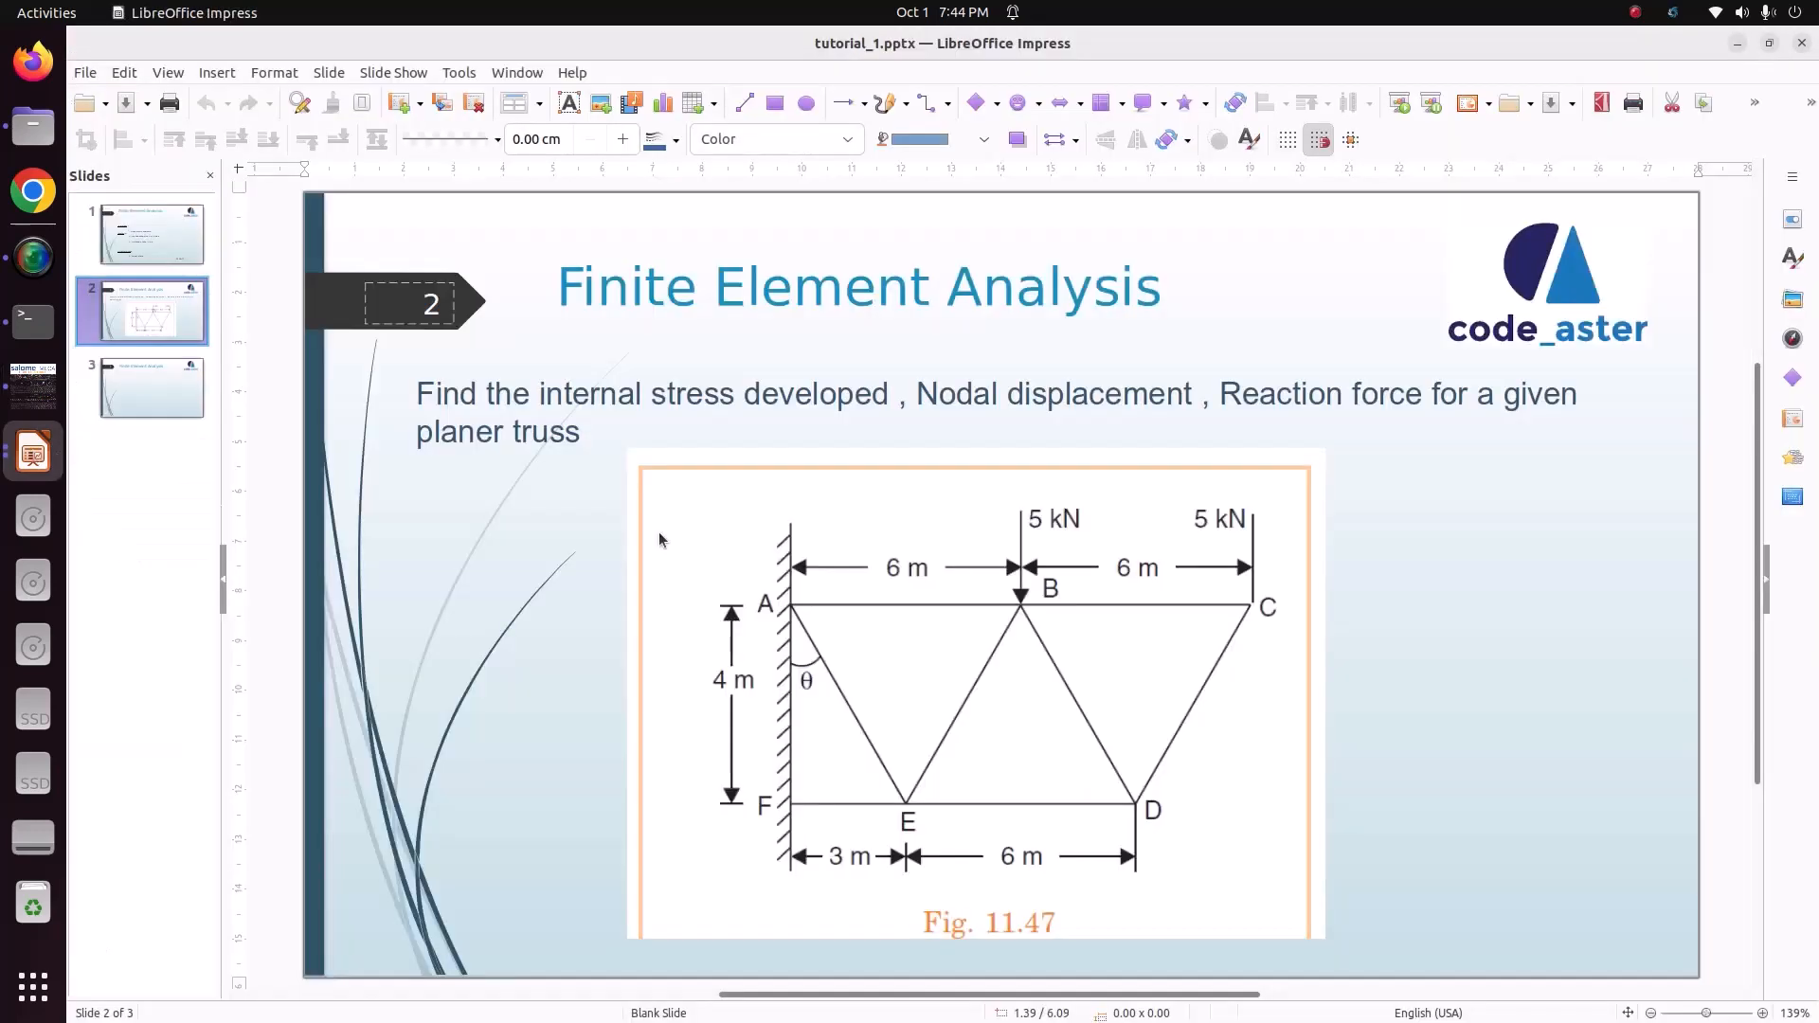
- Recheck the truss figure, then create the remaining lines from Vertex_5 to Vertex_6 and from Vertex_6 to Vertex_3
left_click(33, 452)
left_click(33, 386)
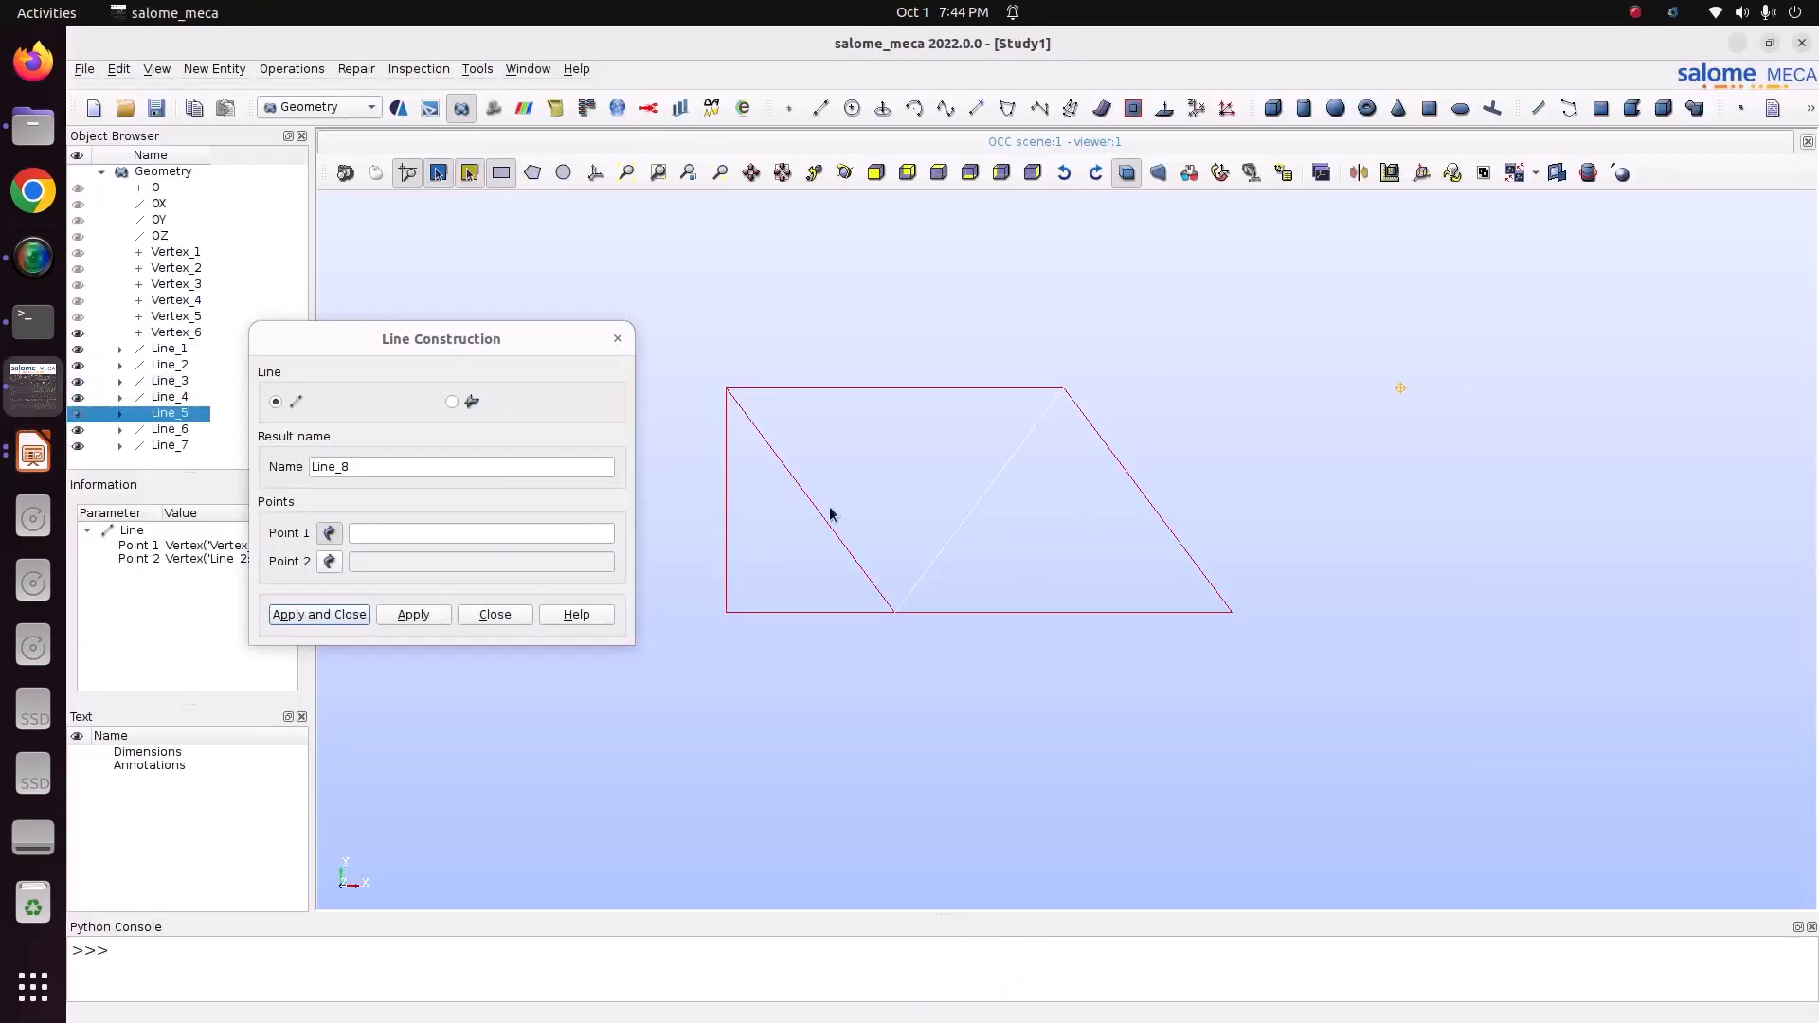
left_click(1065, 390)
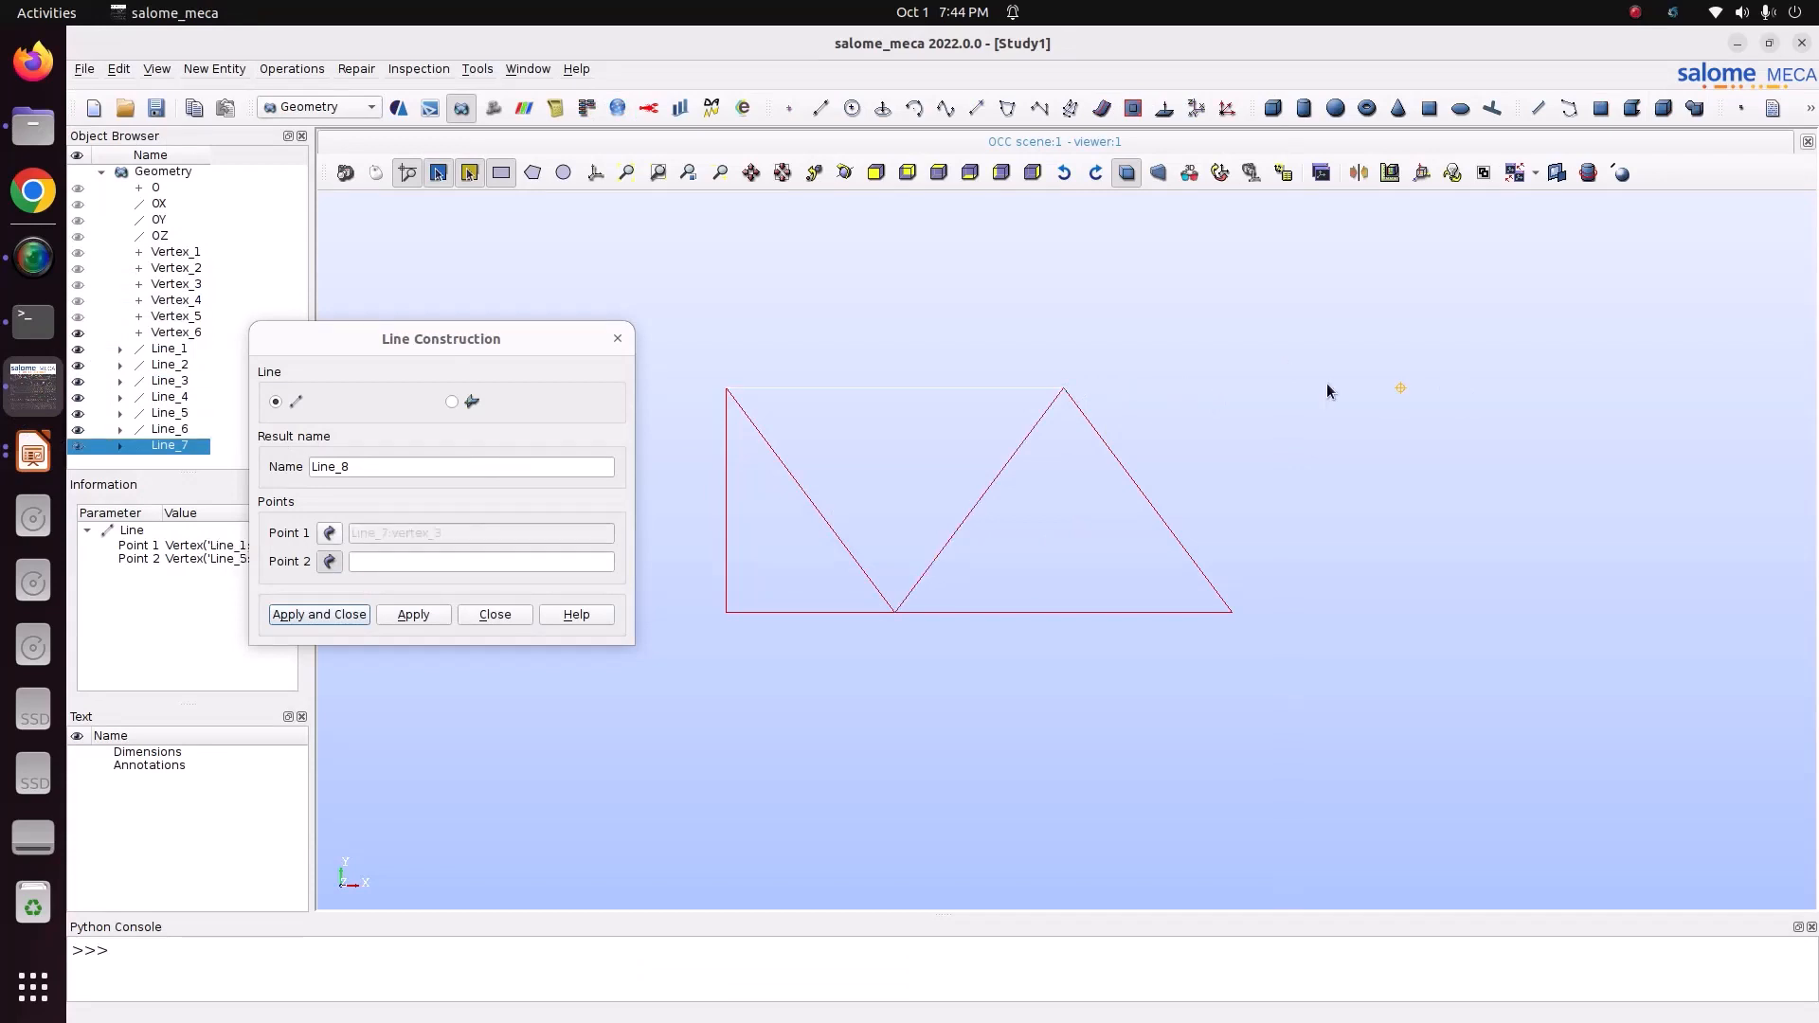
left_click(1404, 394)
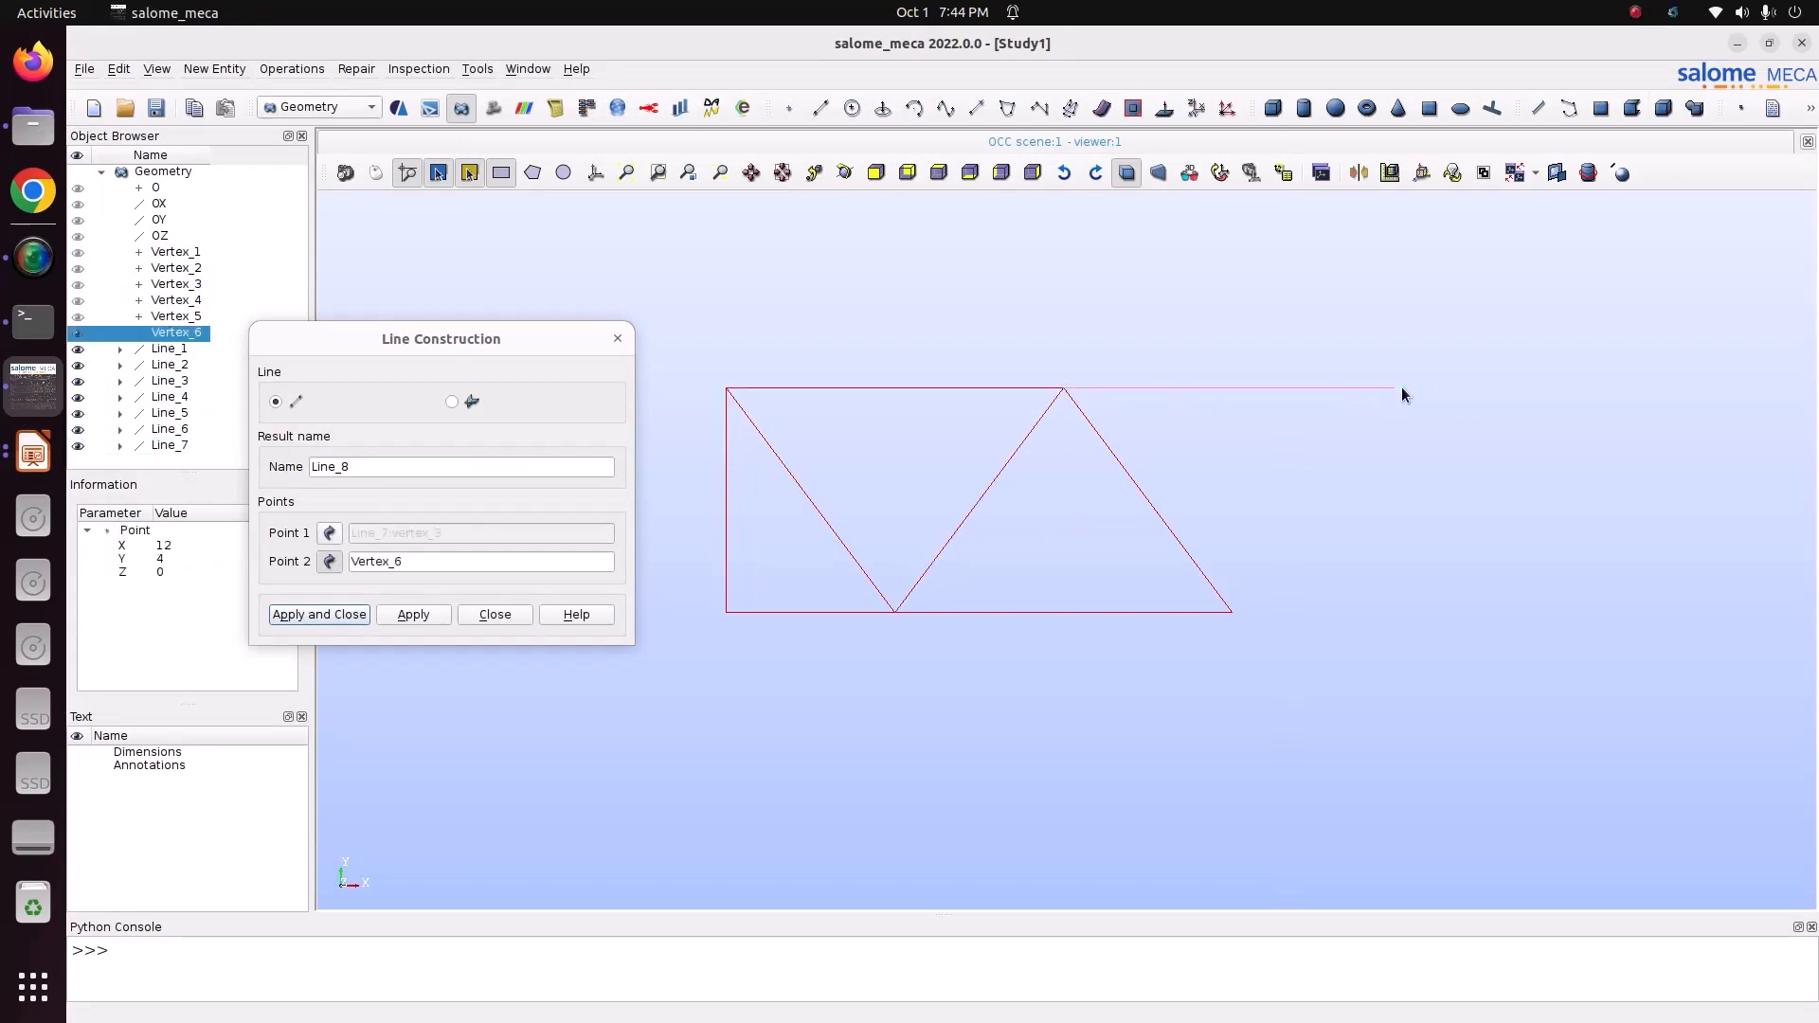
left_click(435, 614)
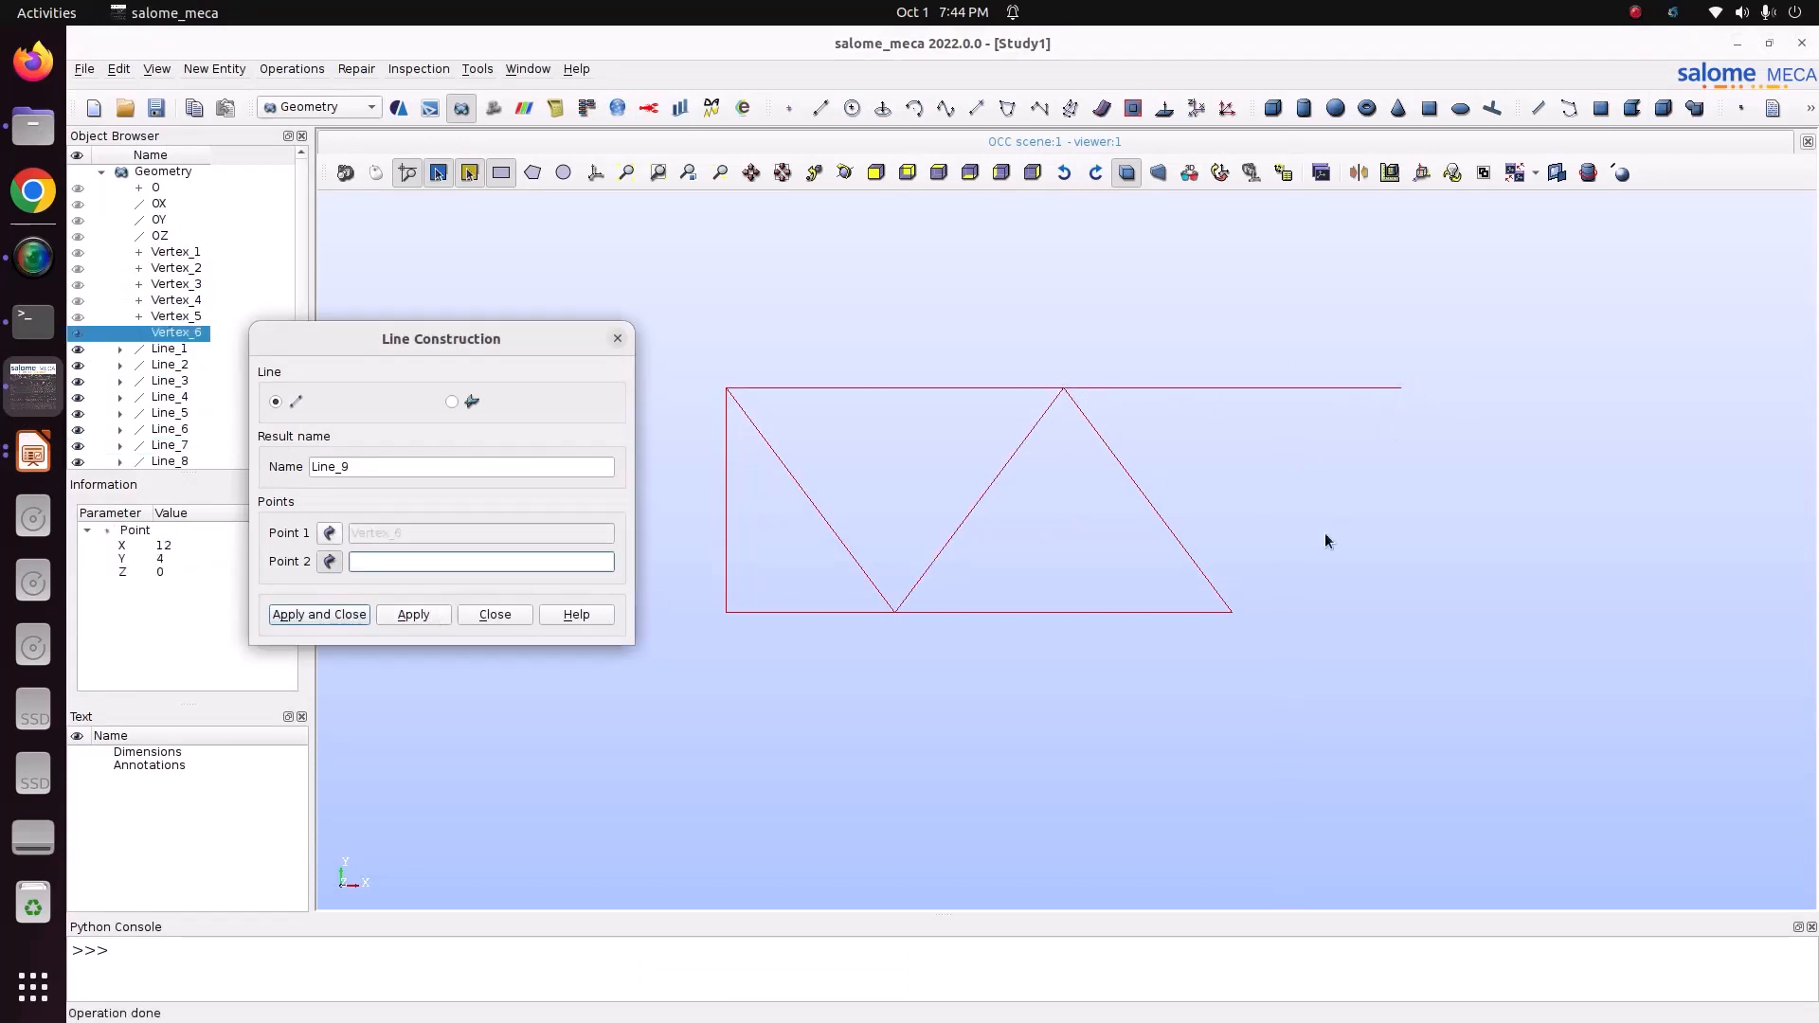
left_click(1232, 612)
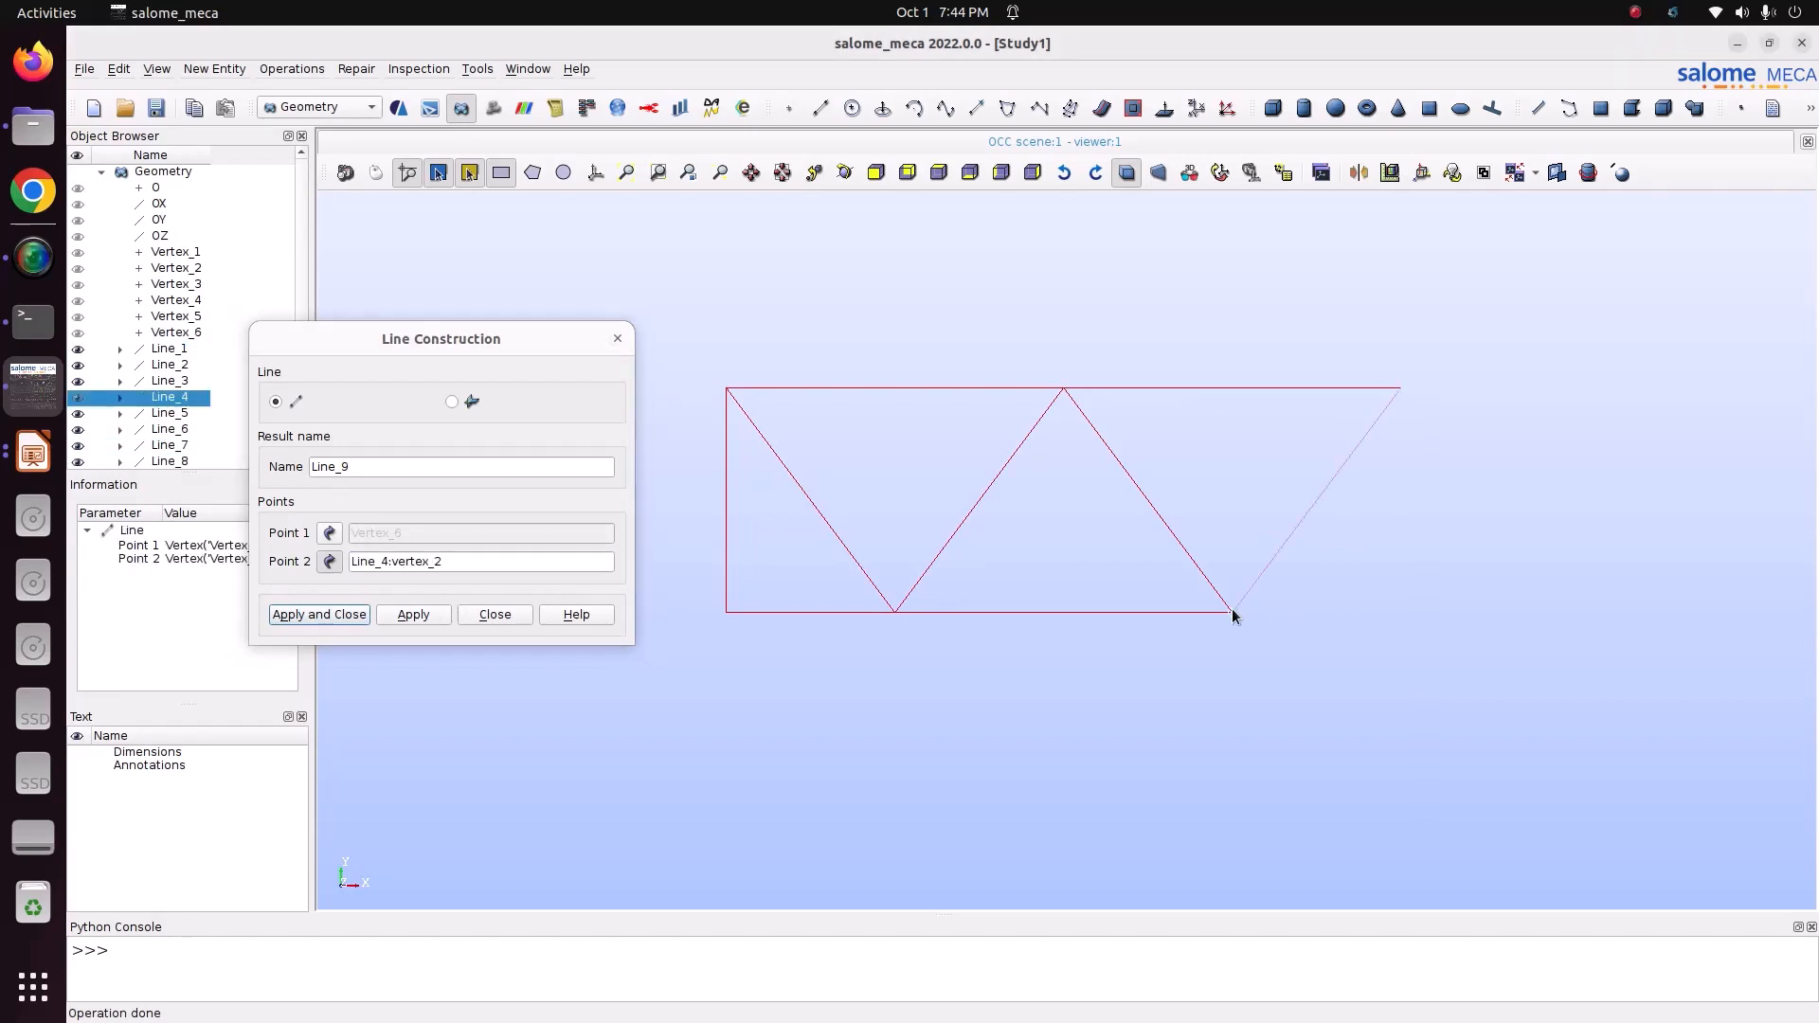
left_click(322, 616)
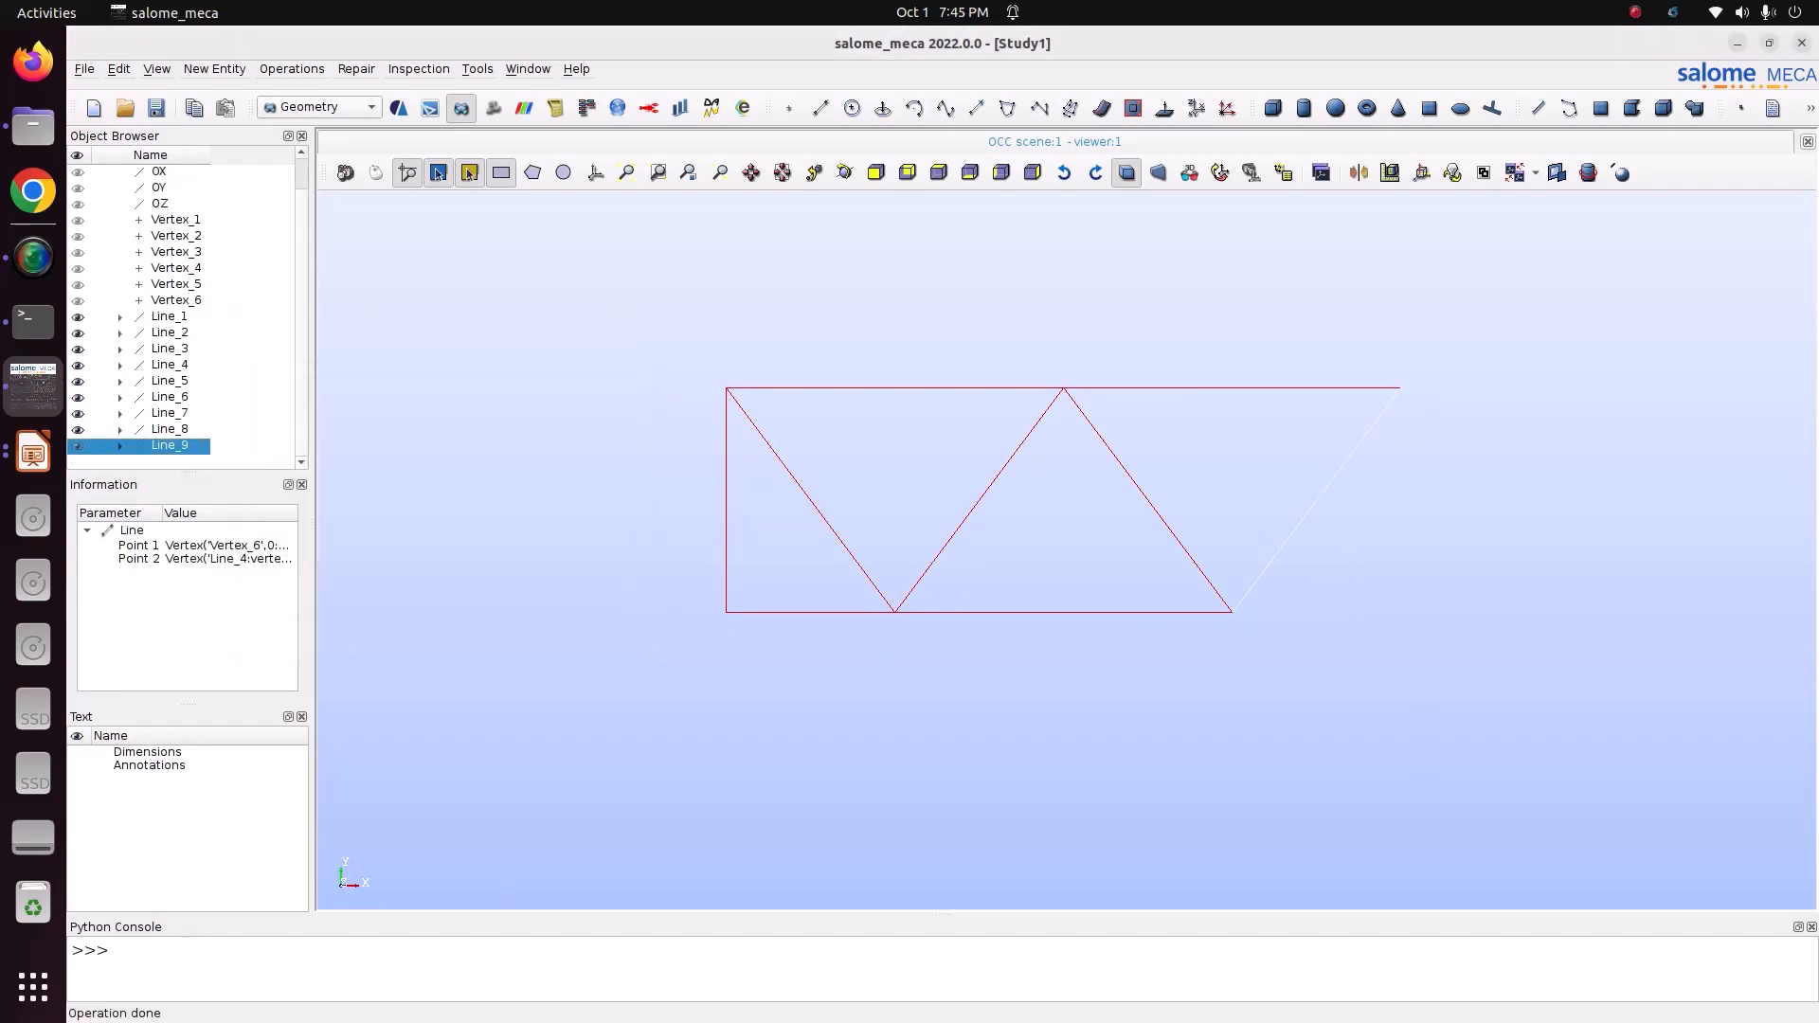
- Show the trihedron again and compare the truss lines with the figure in the Impress presentation
left_click(593, 173)
left_click(785, 696)
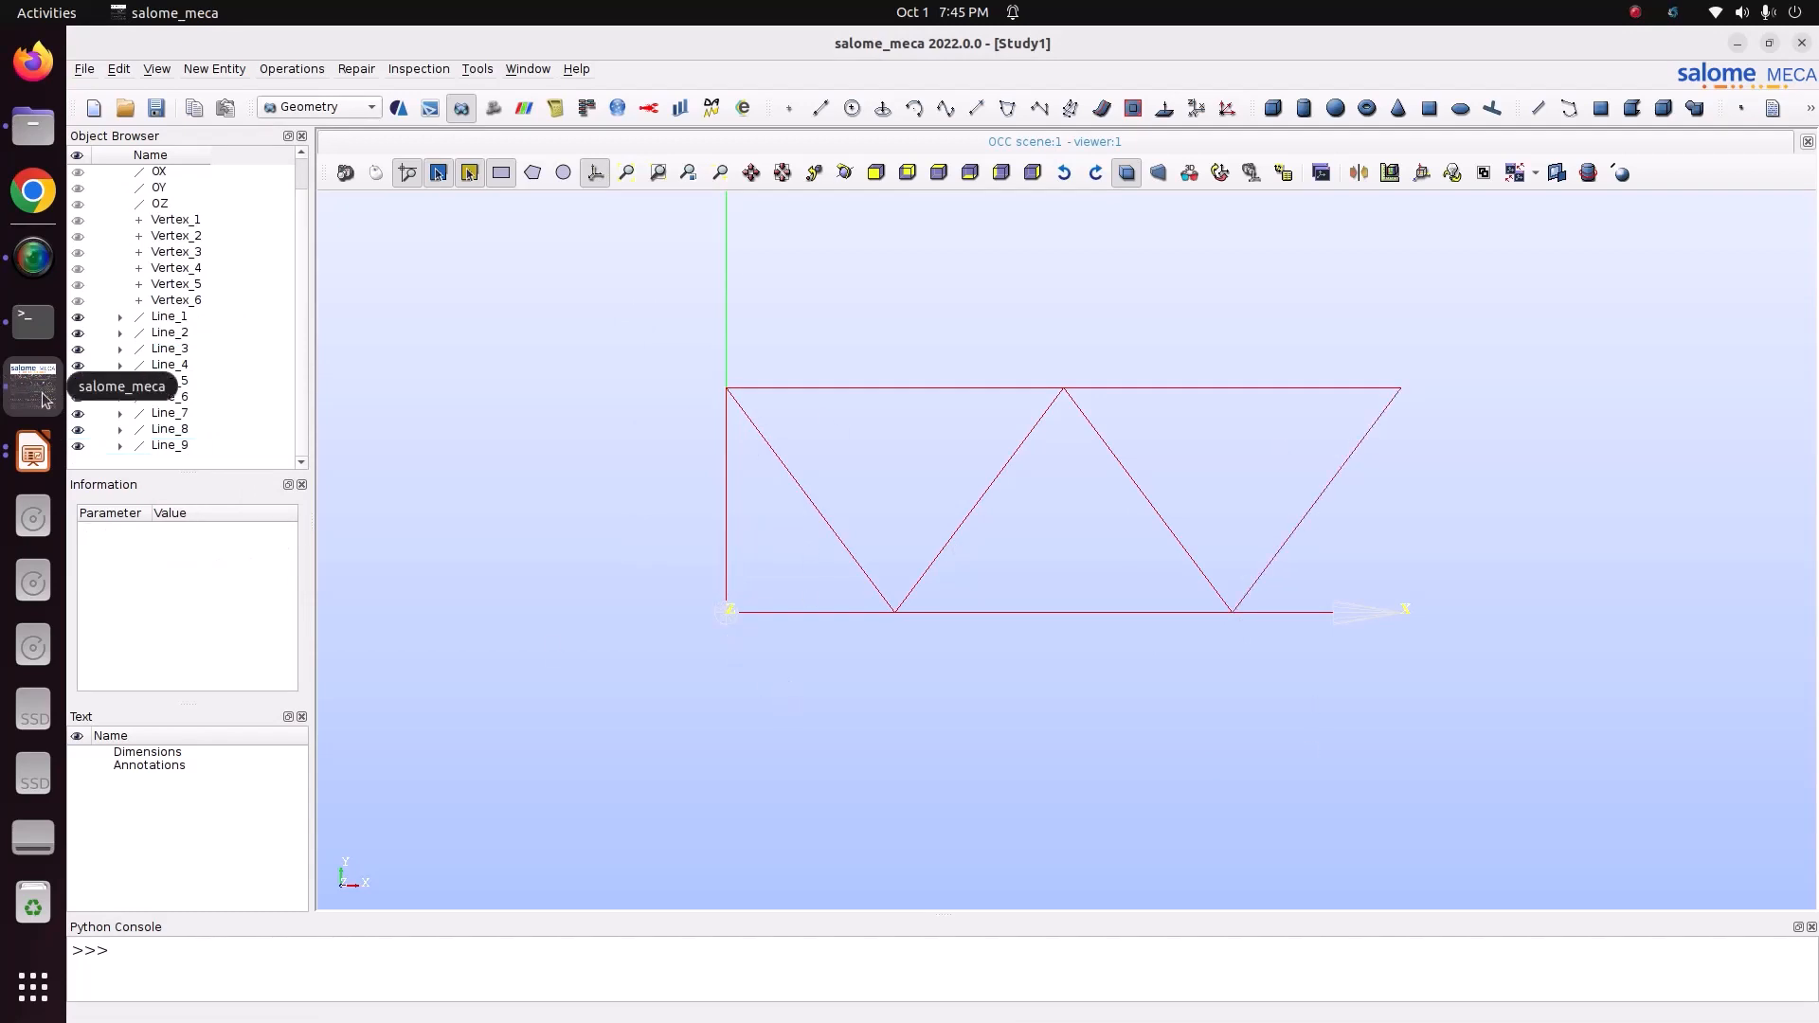
left_click(34, 452)
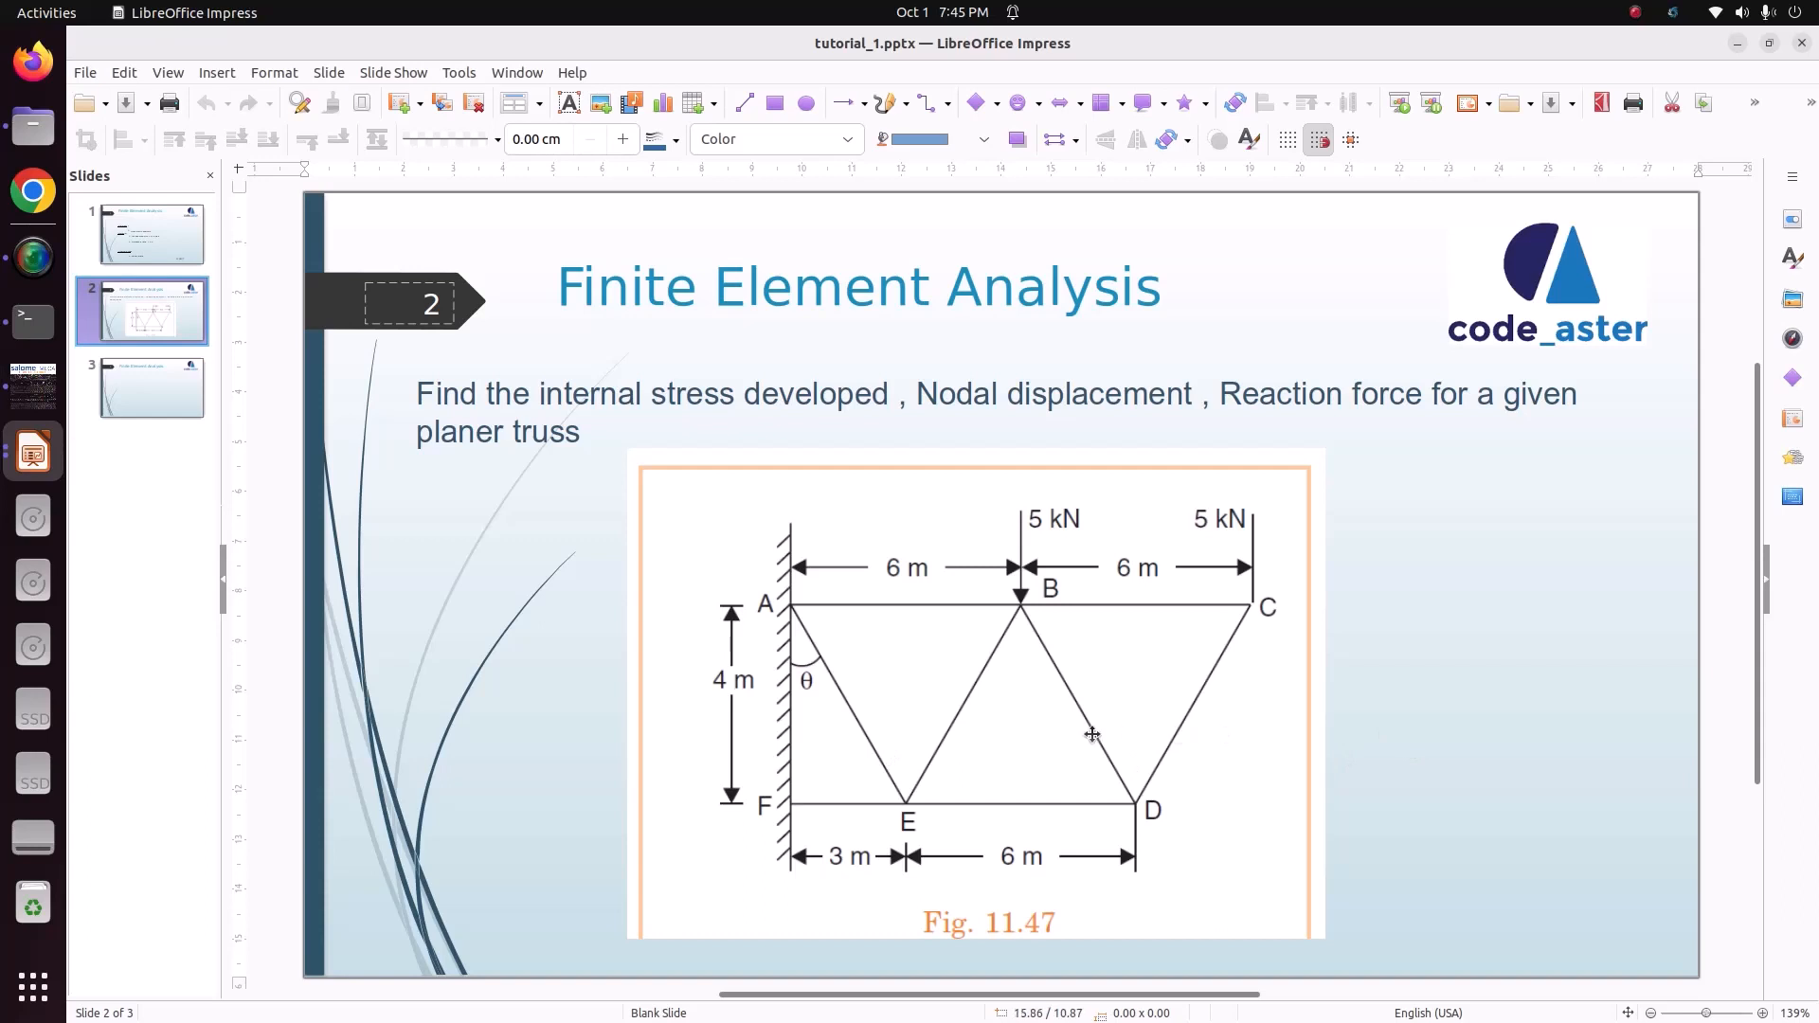
left_click(34, 384)
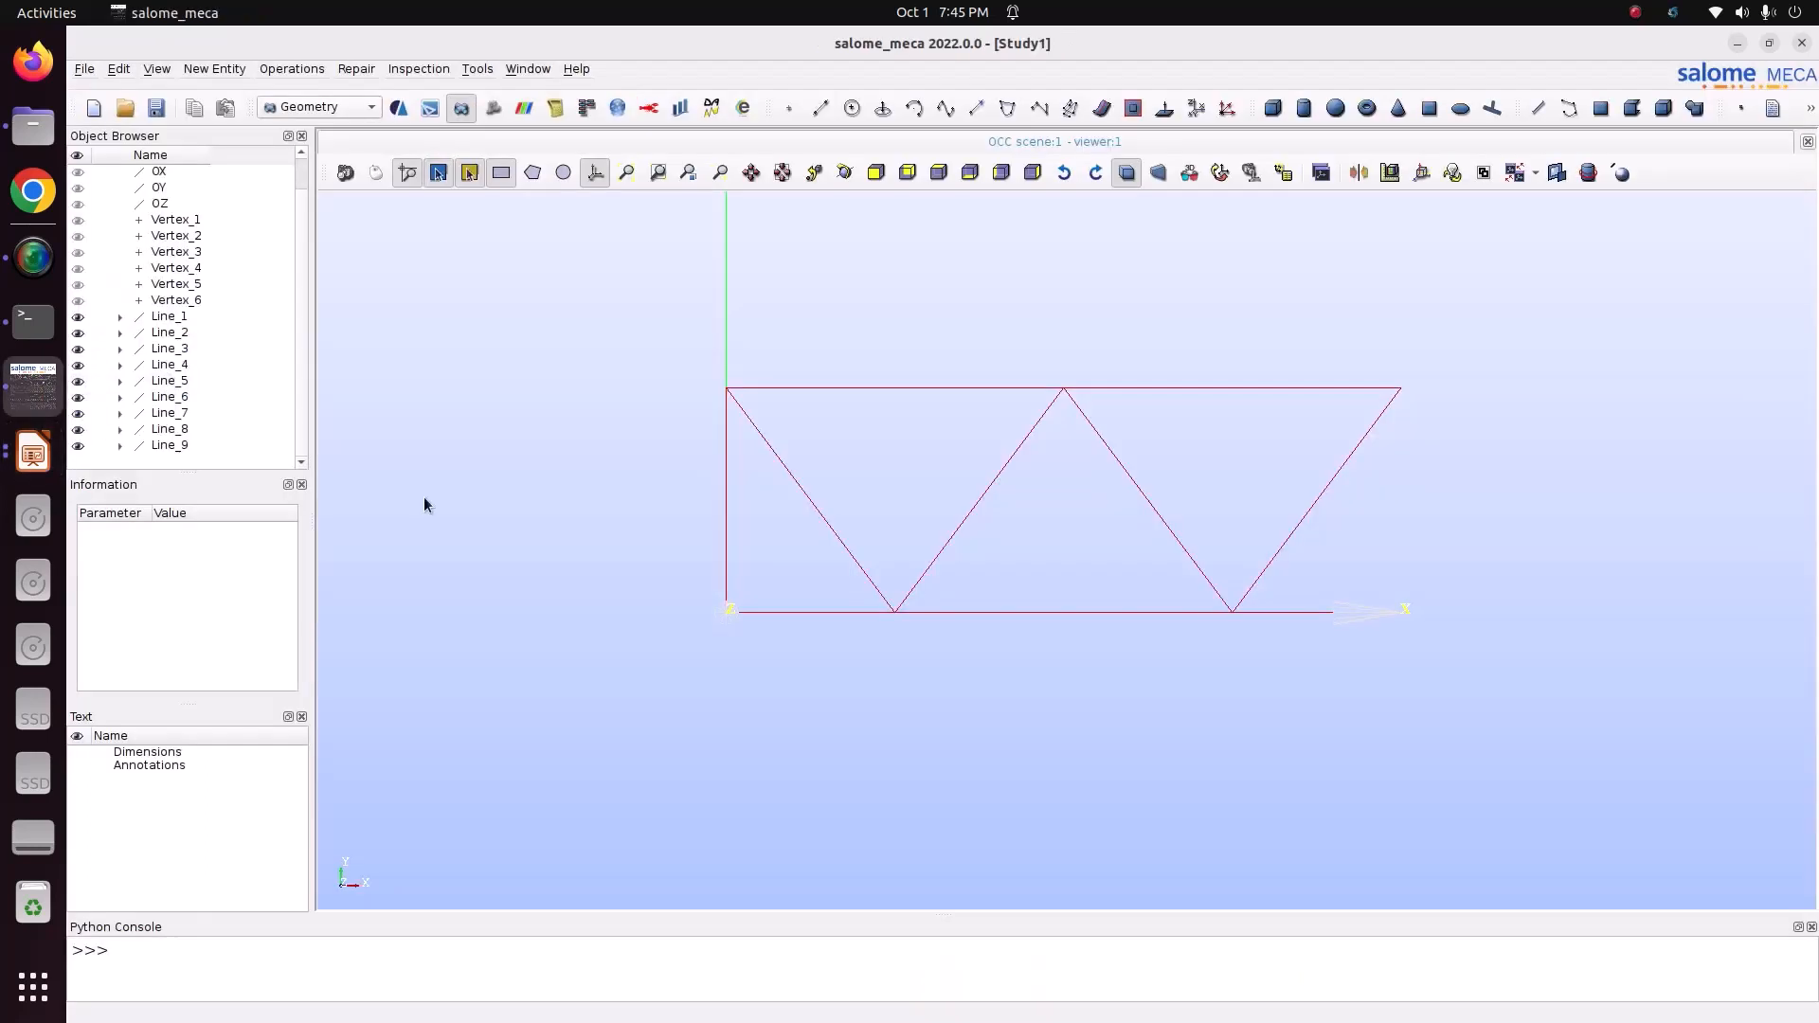
- Build a wire from Line_1 through Line_9 with tolerance 1e-07 and show only the combined wire
left_click(185, 320)
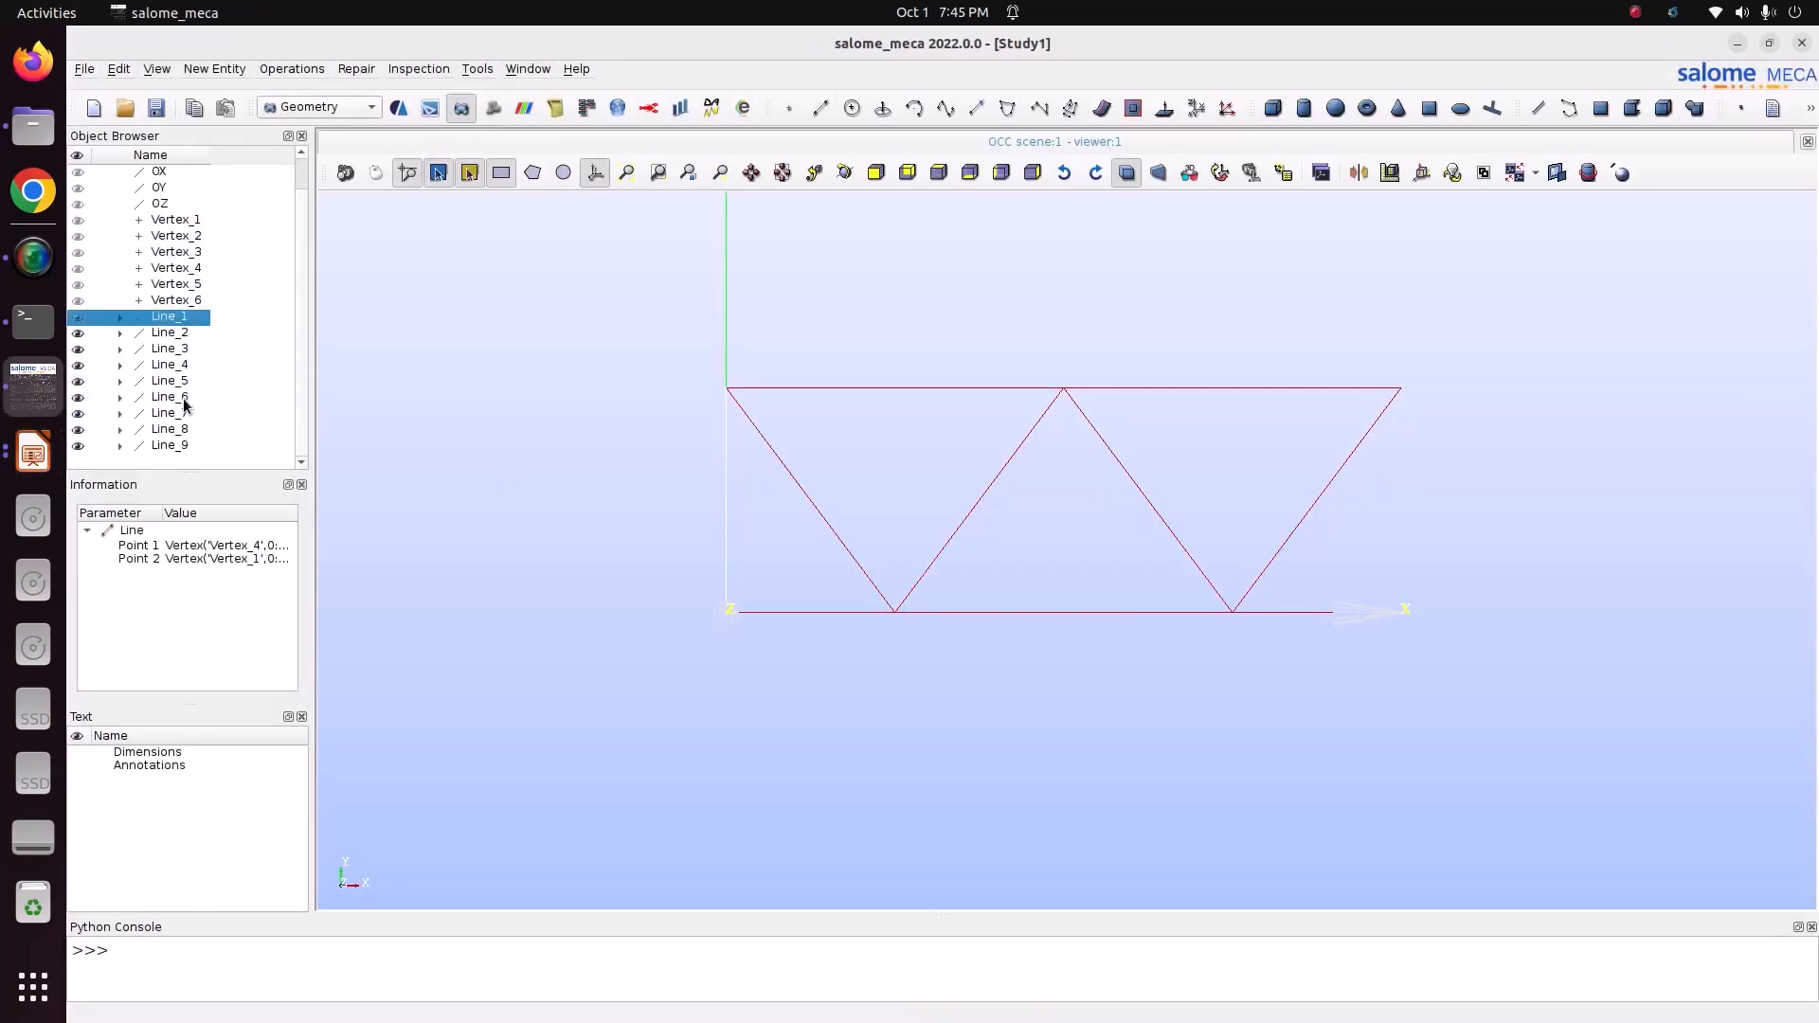
left_click(185, 448, "shift")
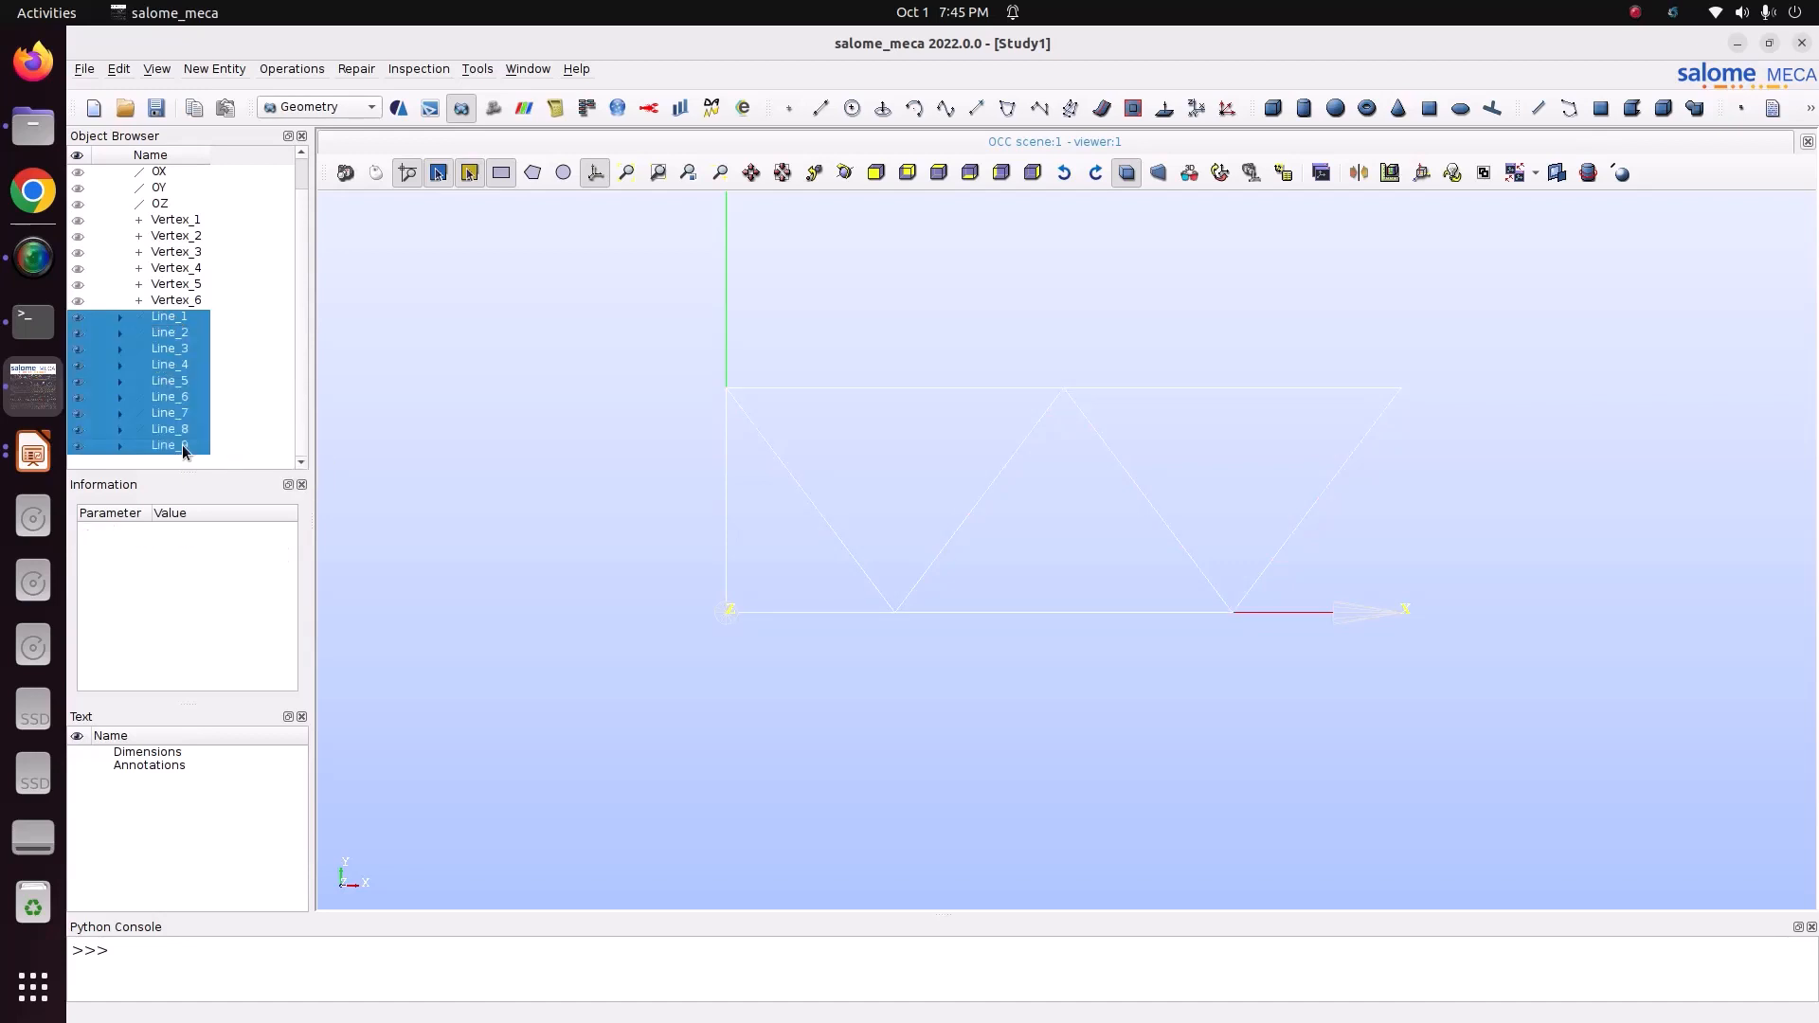
left_click(215, 69)
mouse_move(223, 244)
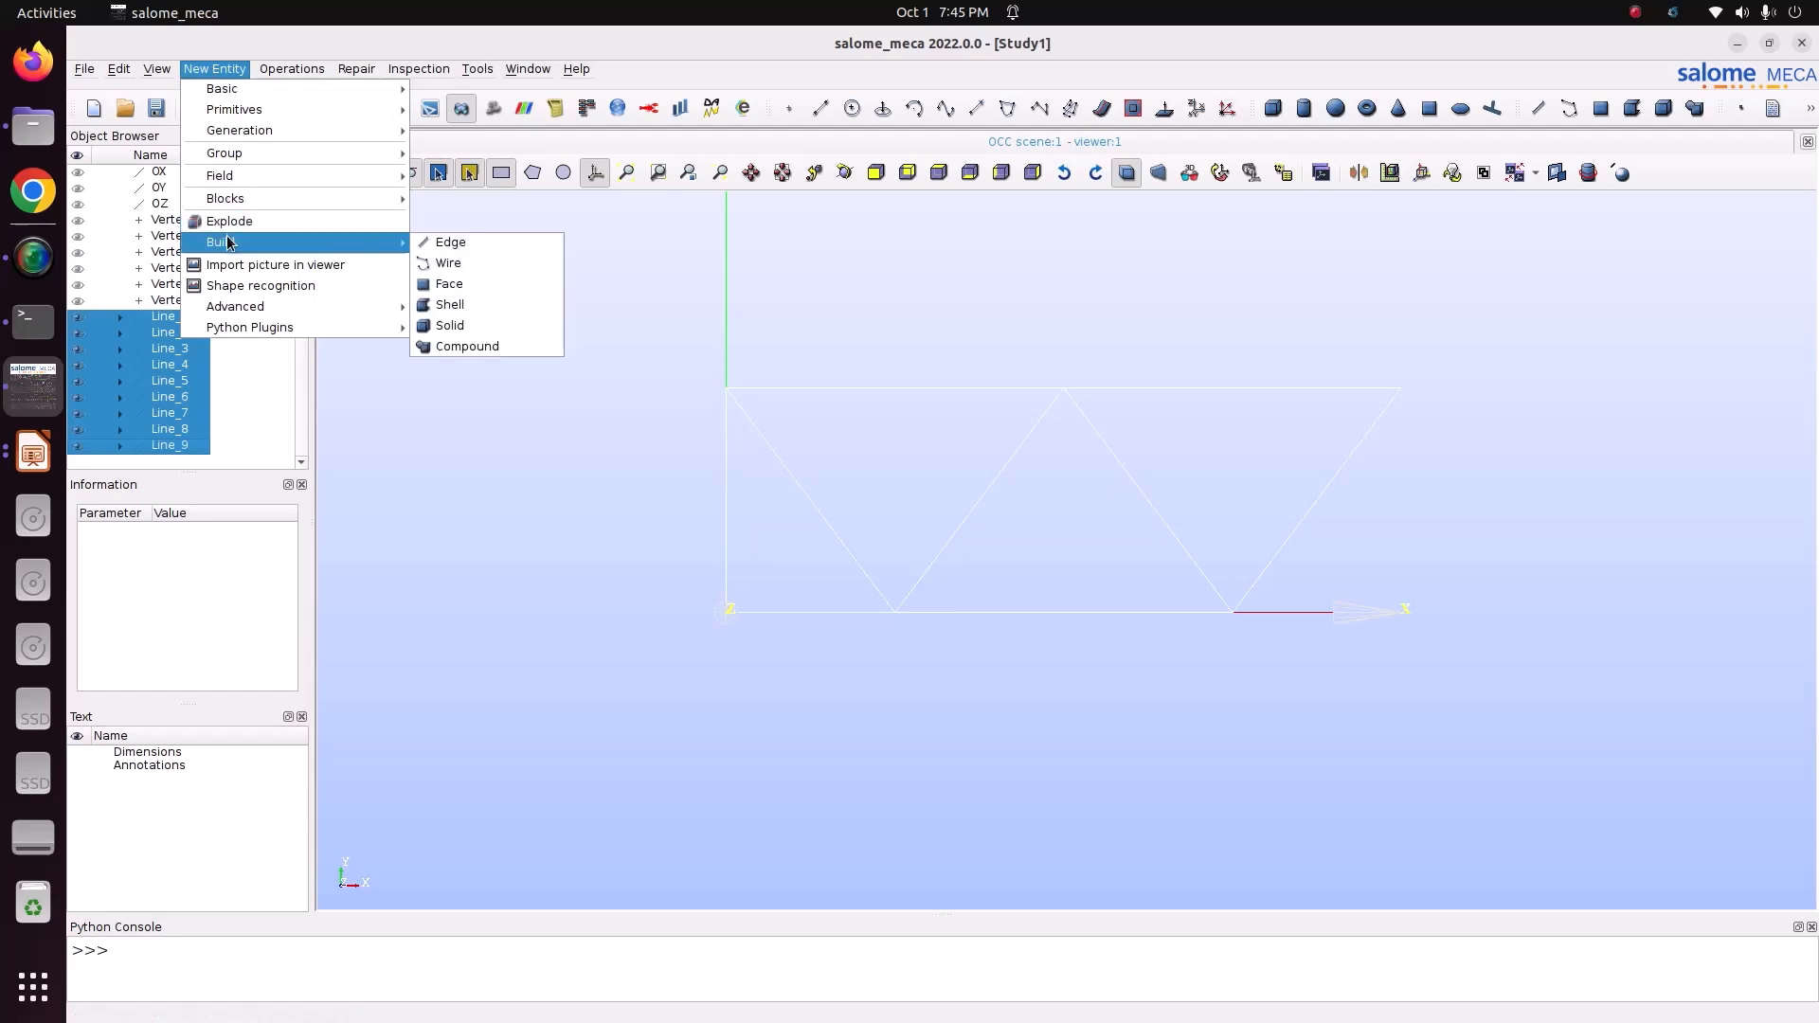
left_click(508, 261)
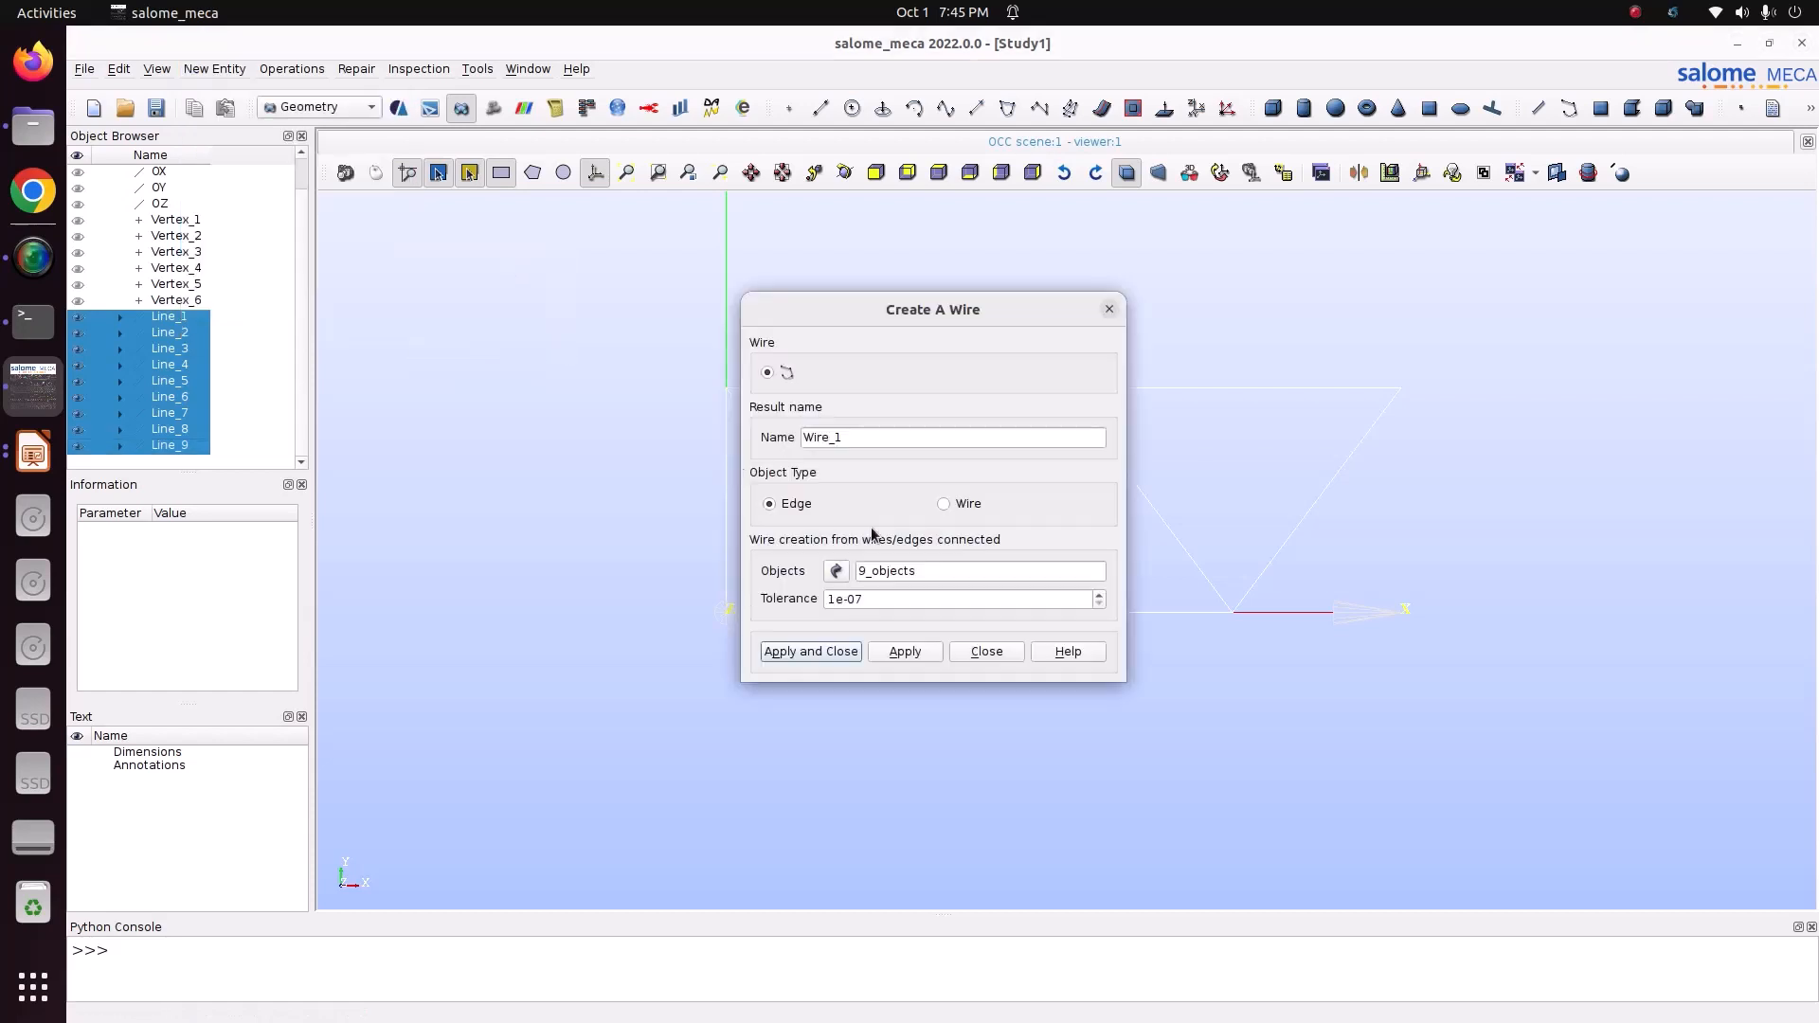
left_click(786, 653)
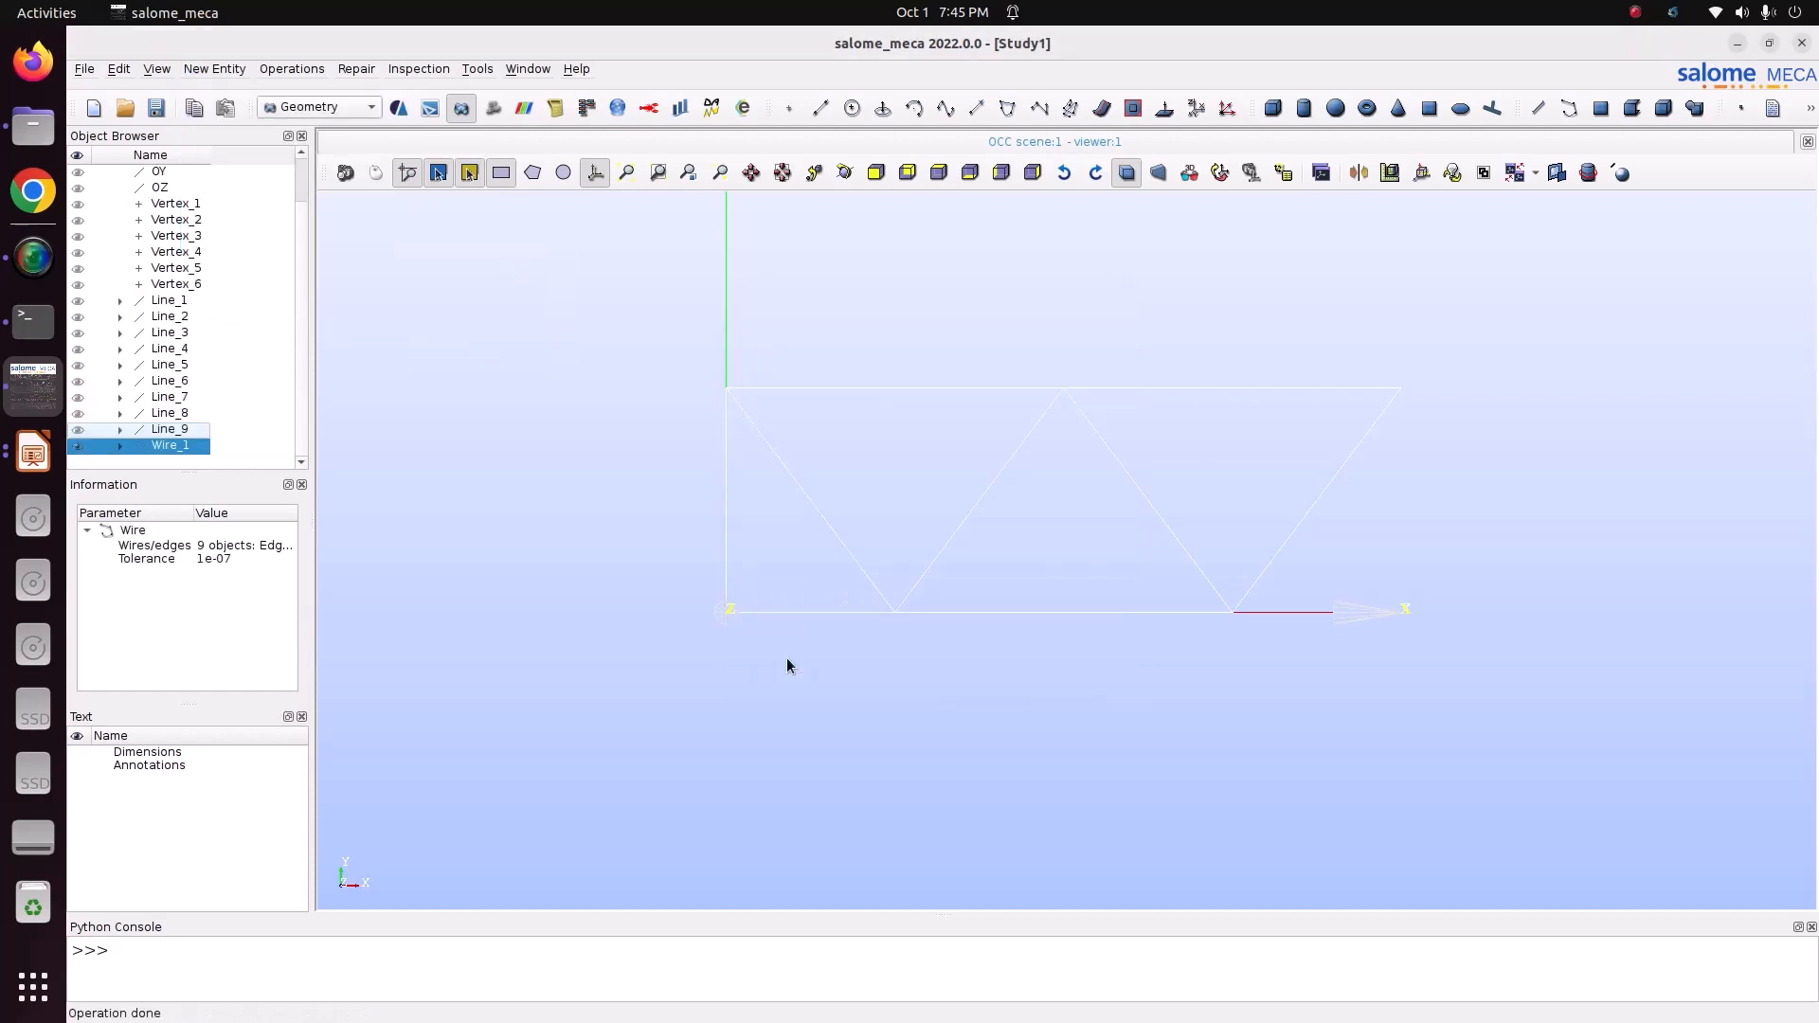
right_click(183, 449)
left_click(284, 660)
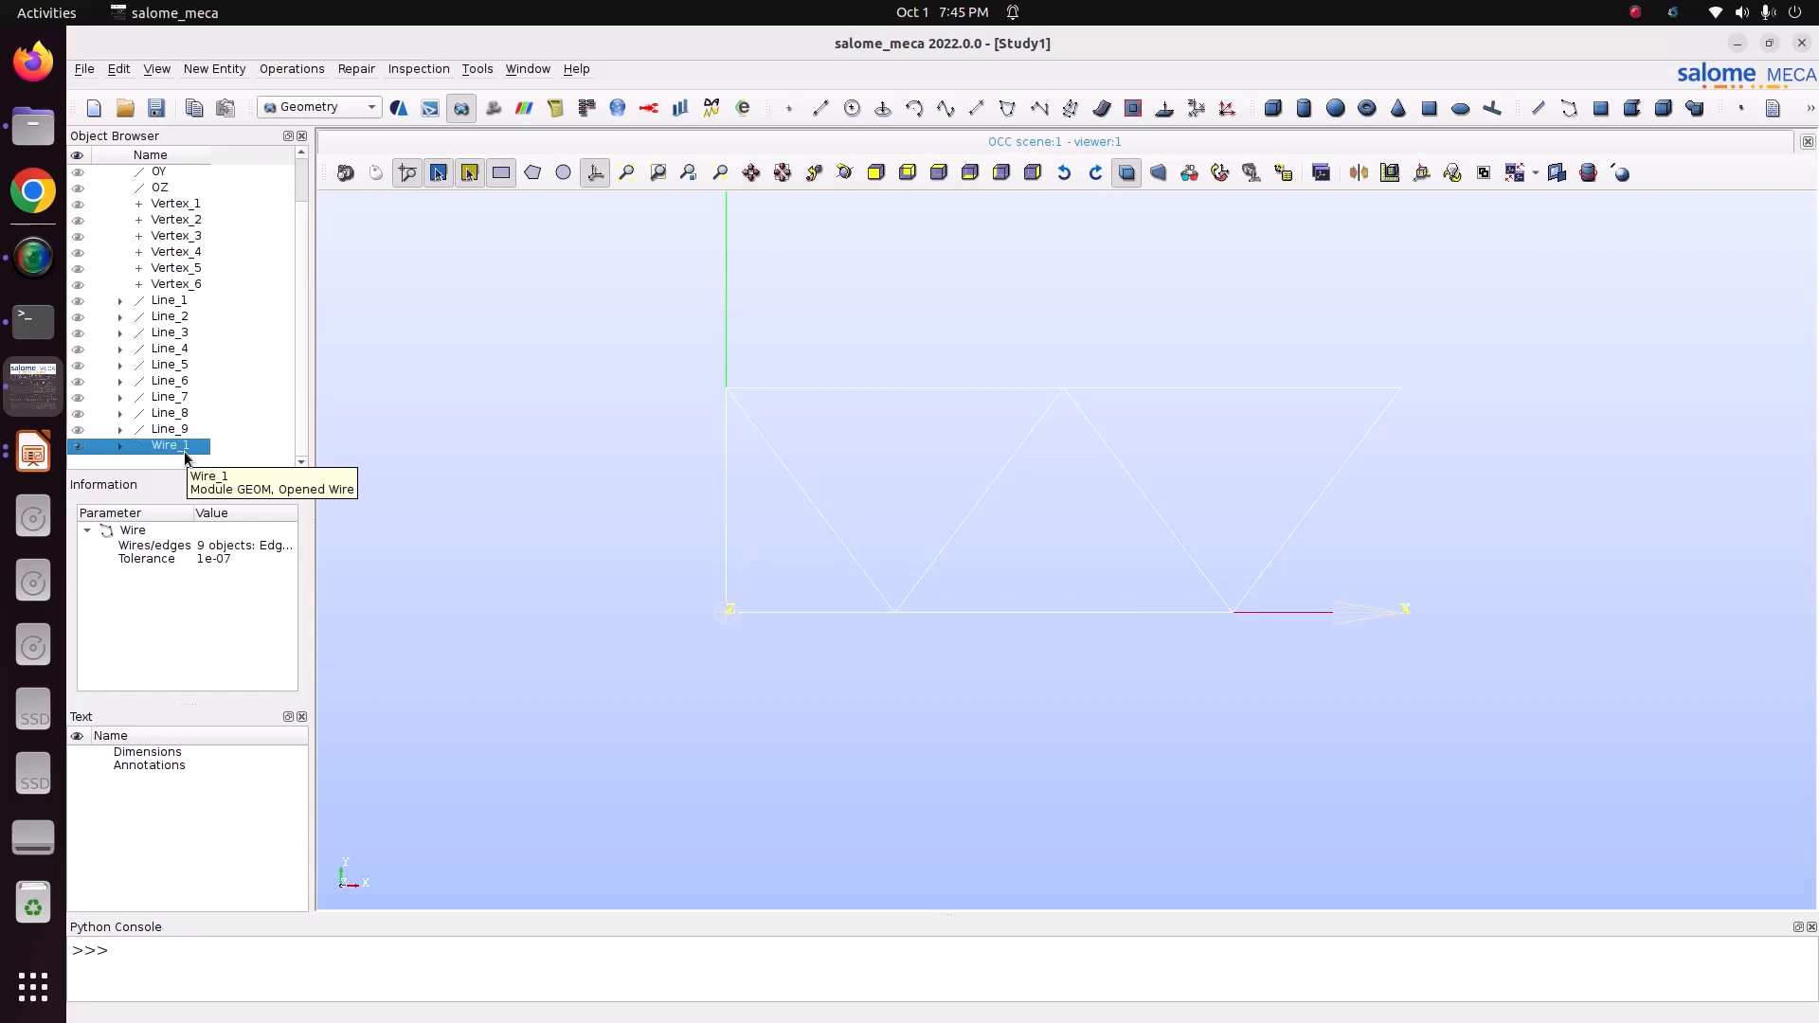
- Save the study as Study1 in the Pictures/CODE_ASTER/truss/5_truss folder
left_click(92, 75)
left_click(121, 171)
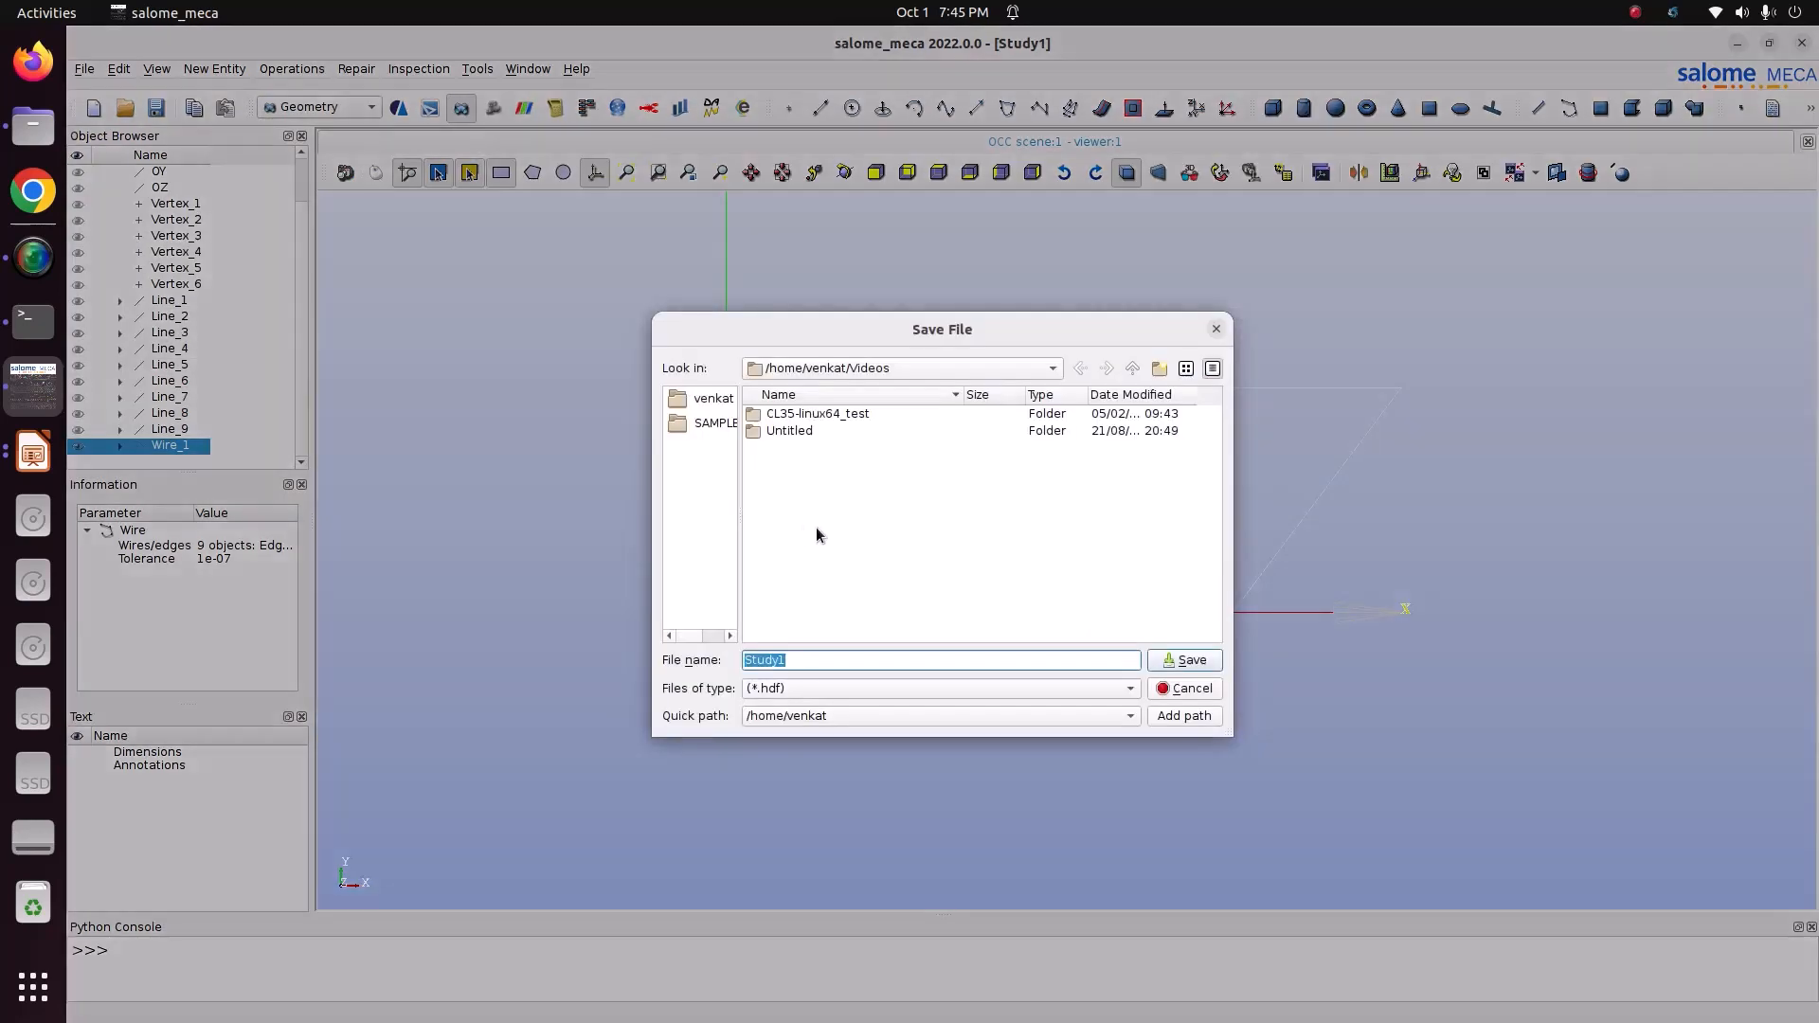
left_click(855, 373)
left_click(856, 390)
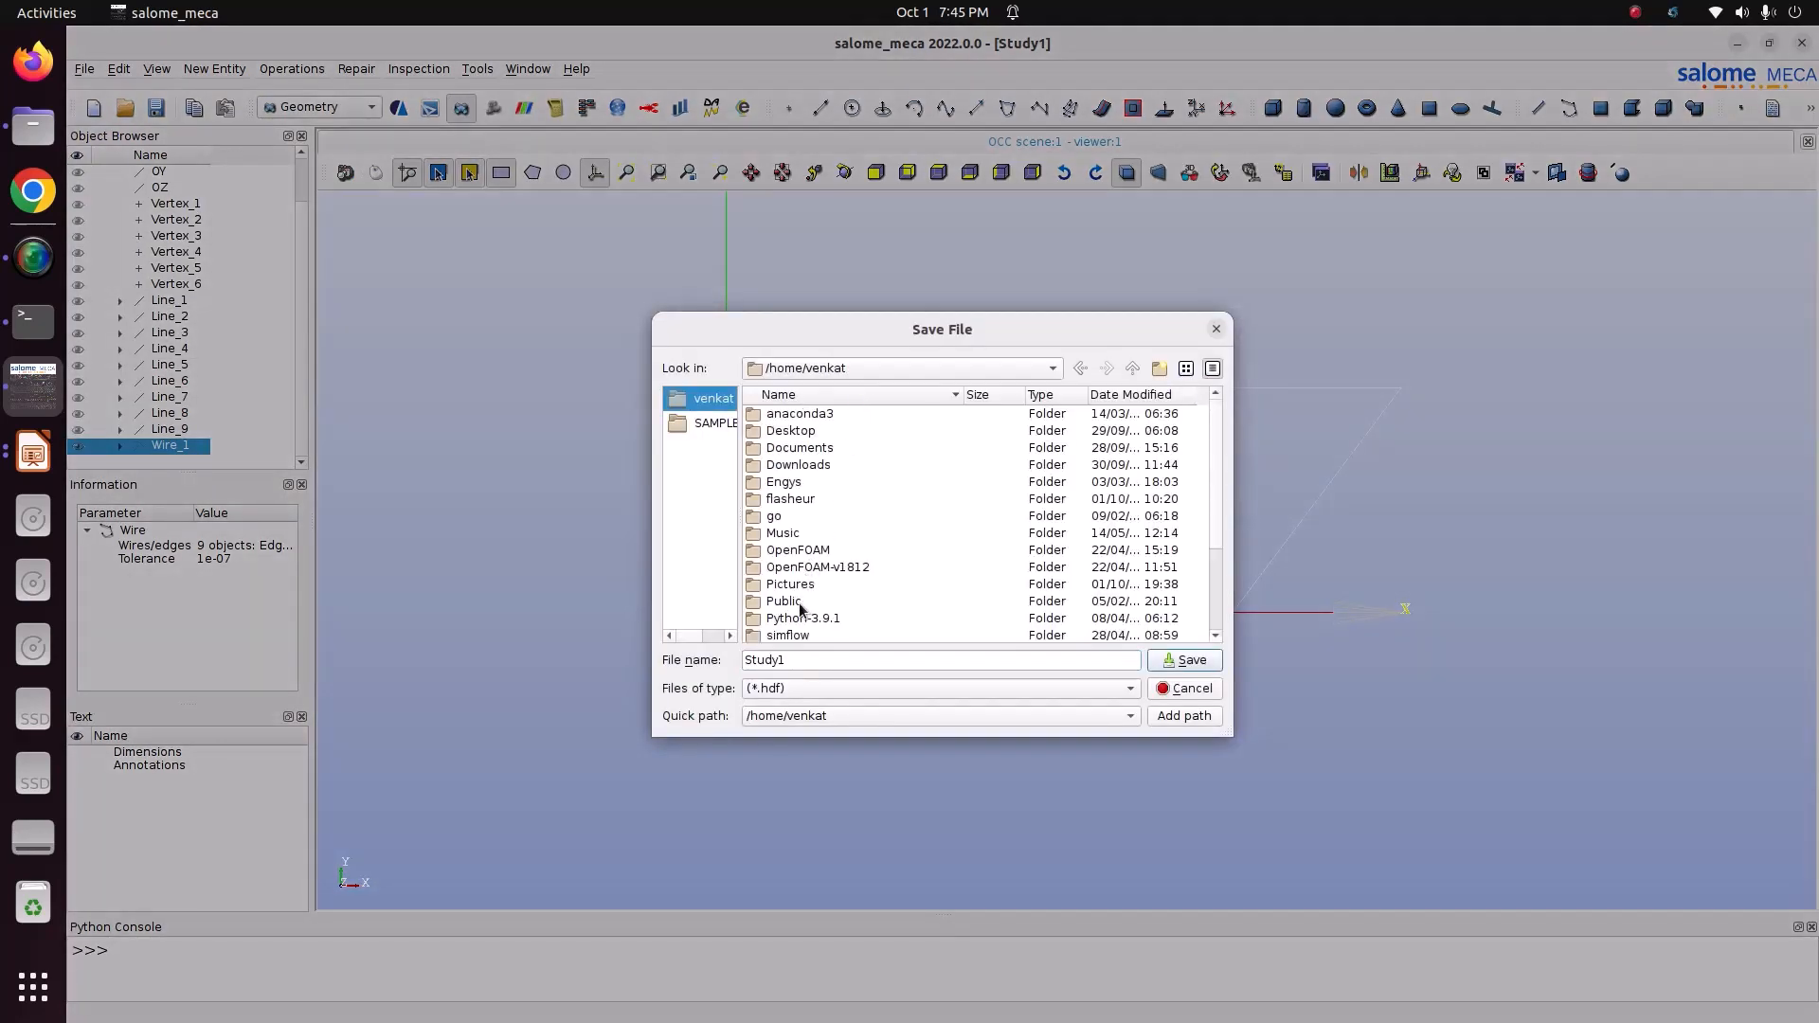
double_click(786, 584)
double_click(798, 417)
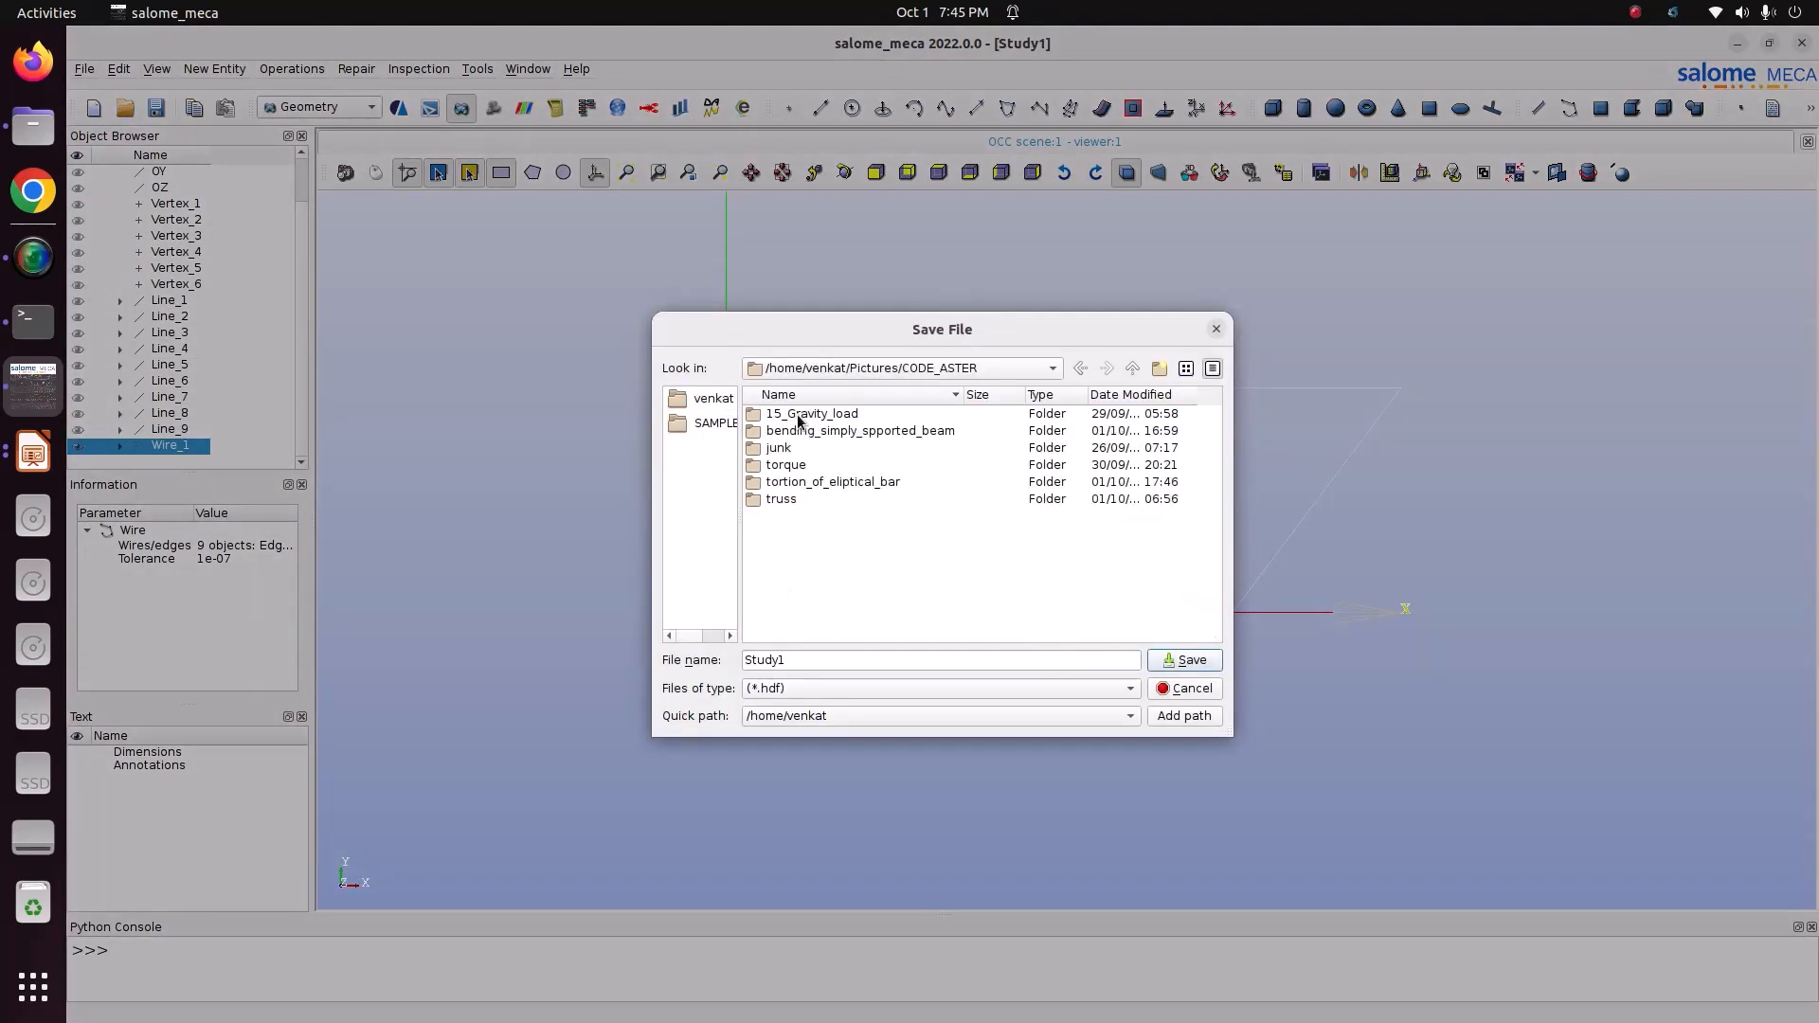
double_click(801, 494)
double_click(810, 483)
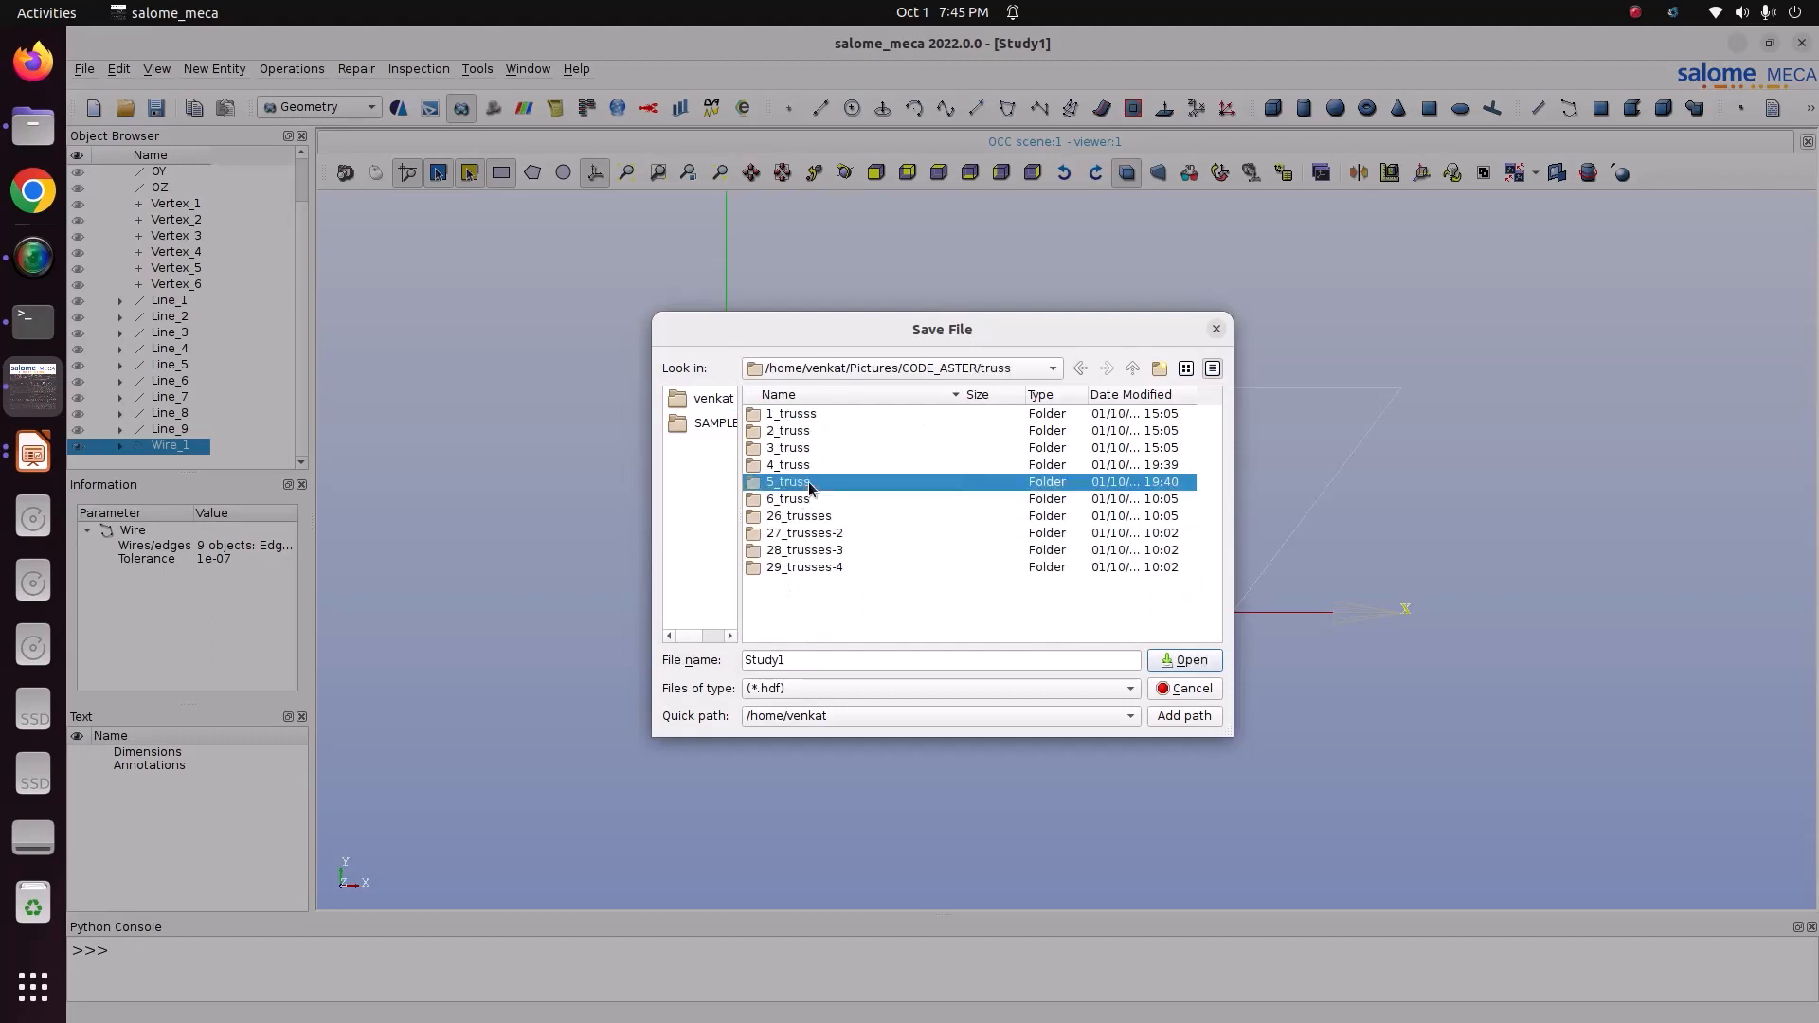
left_click(1179, 660)
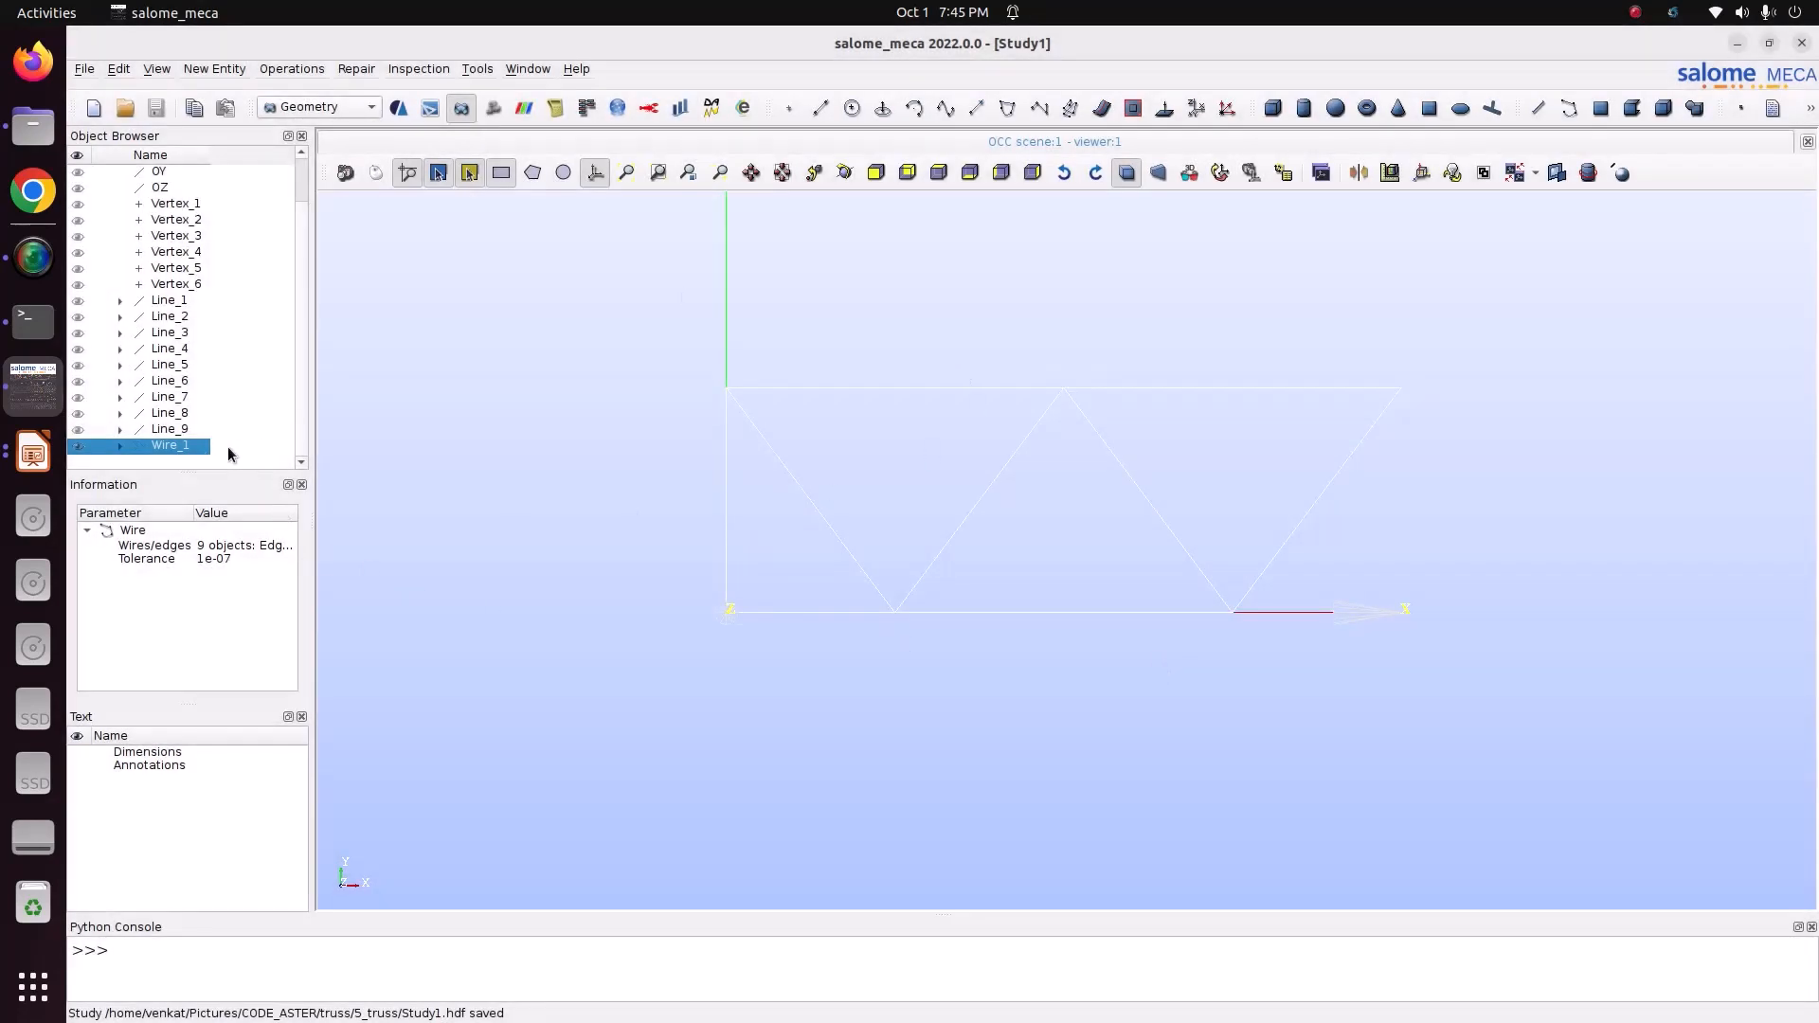
- Create an edge group named truss on Wire_1 containing all of its edges
right_click(201, 448)
left_click(242, 496)
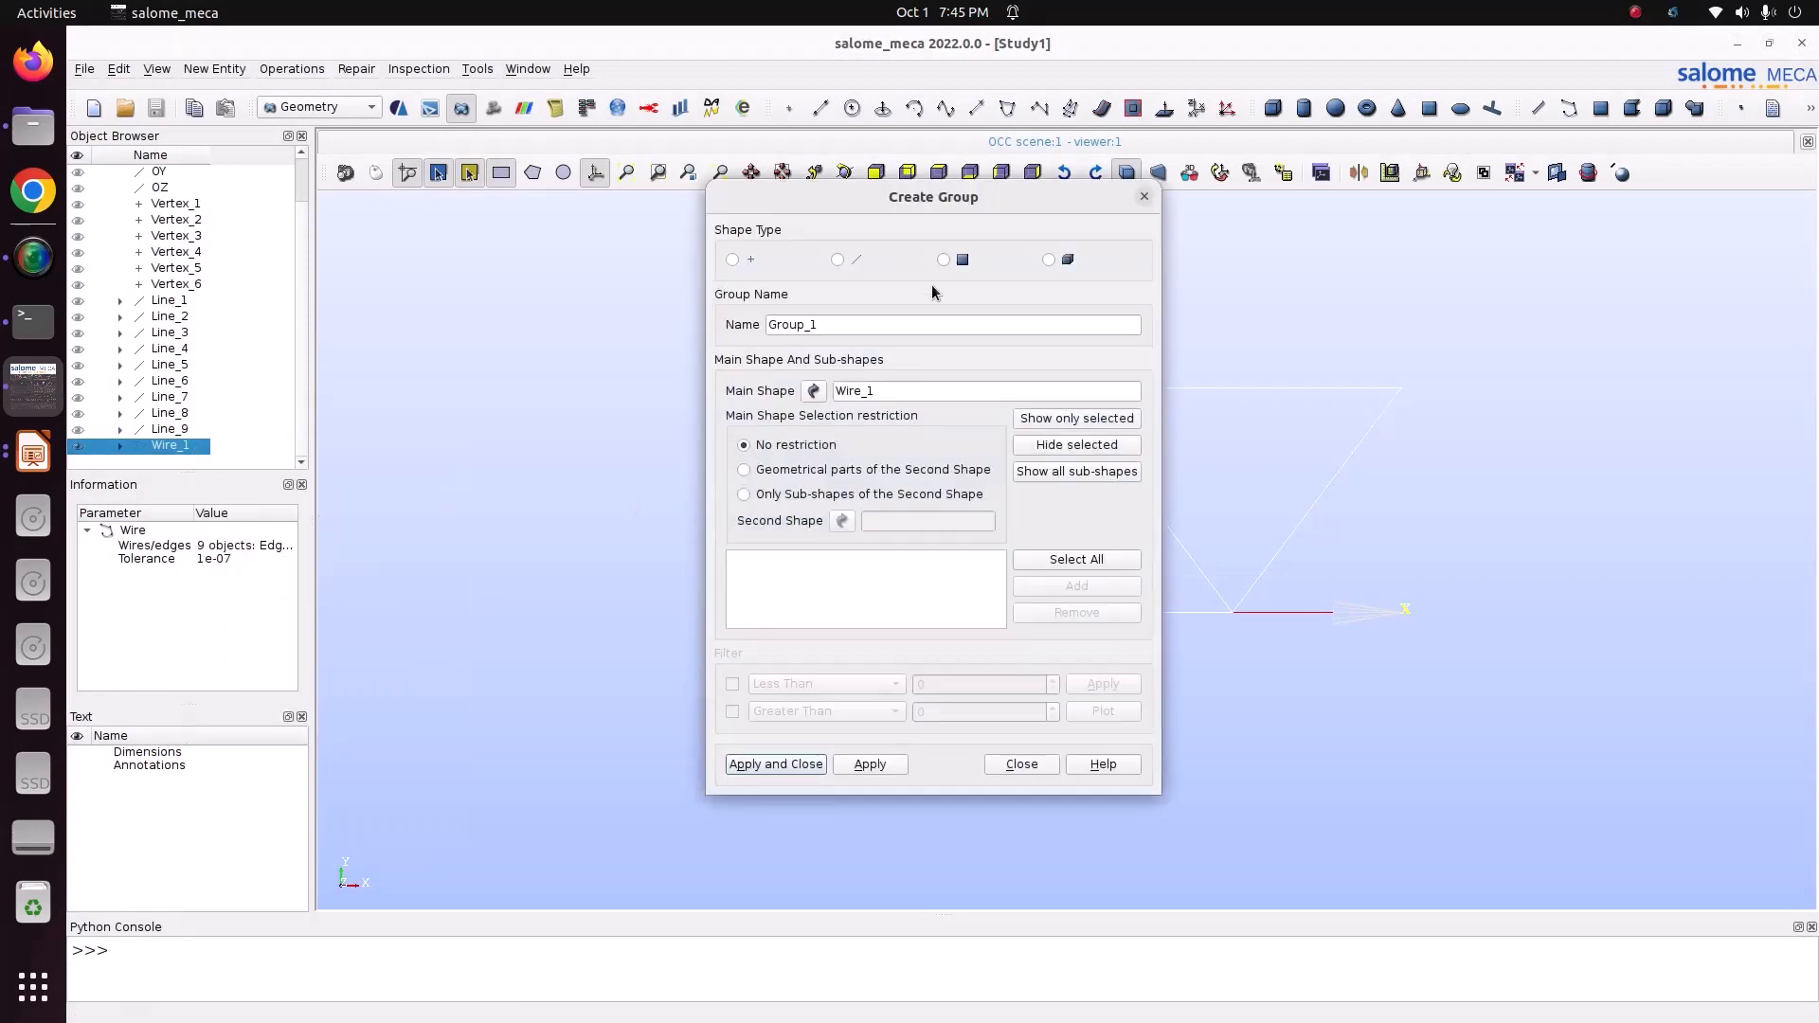
left_click(837, 260)
left_click_drag(912, 204, 531, 202)
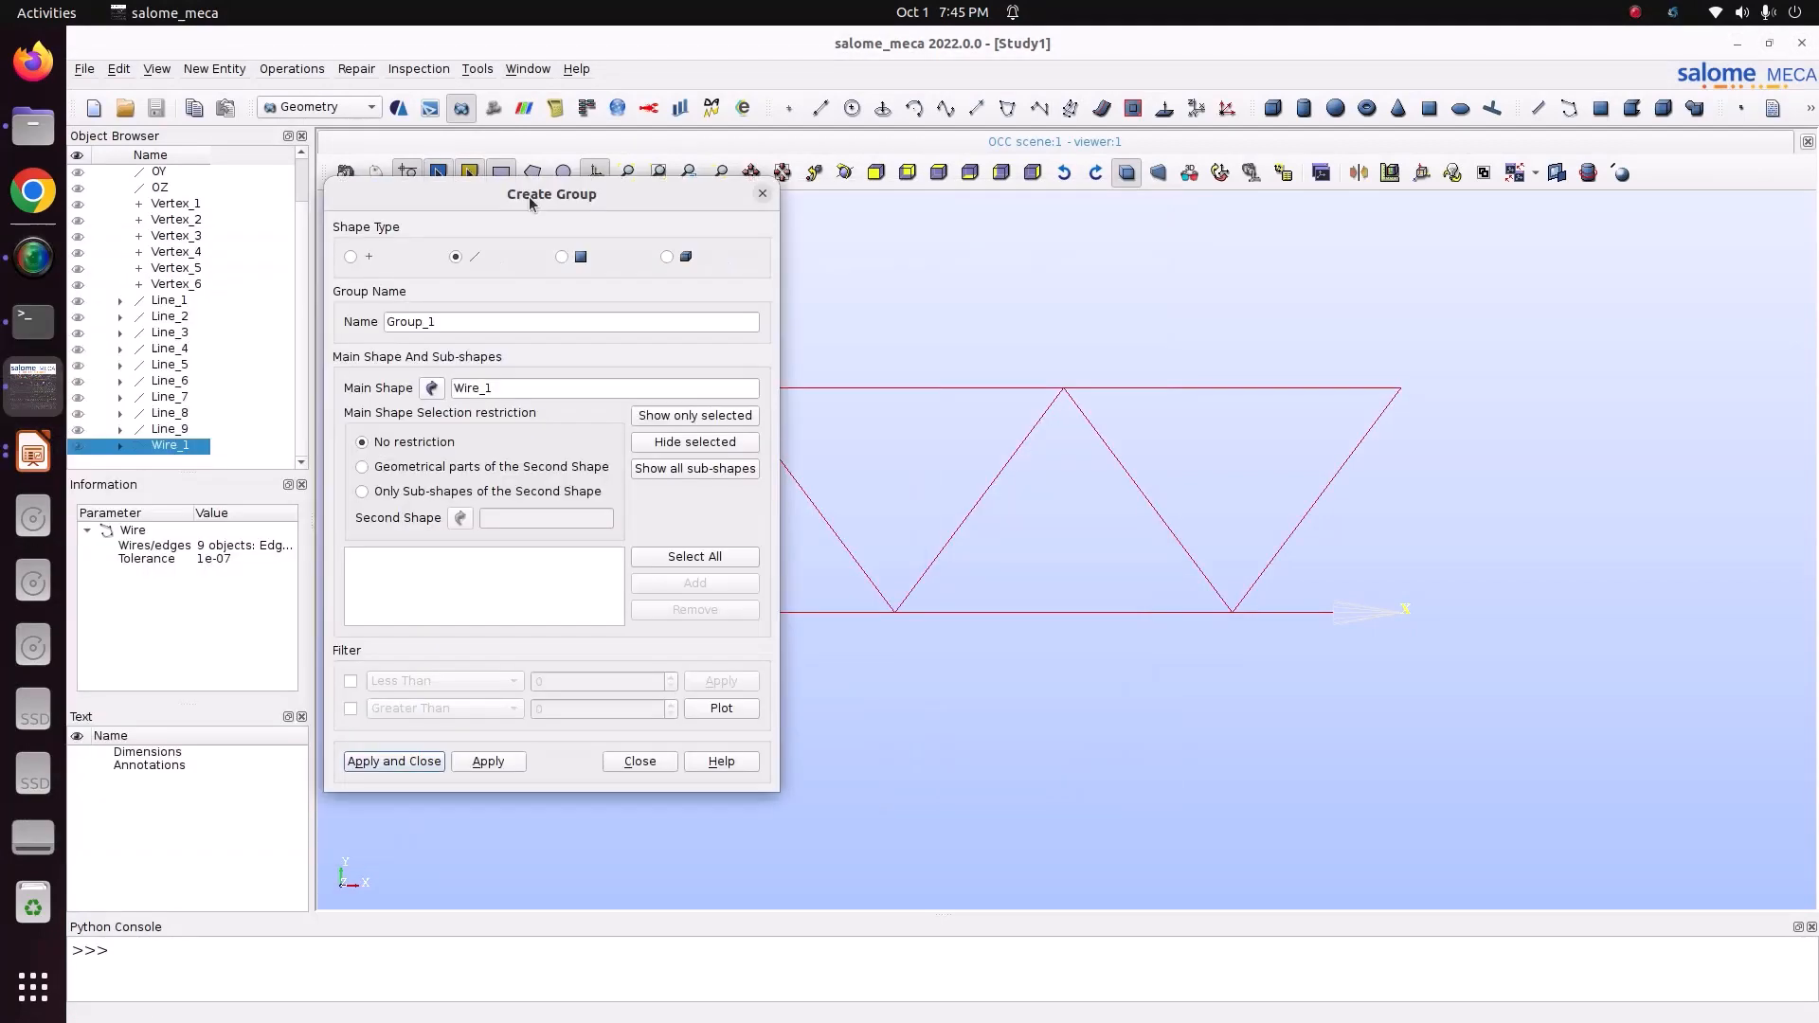
left_click(687, 557)
double_click(510, 320)
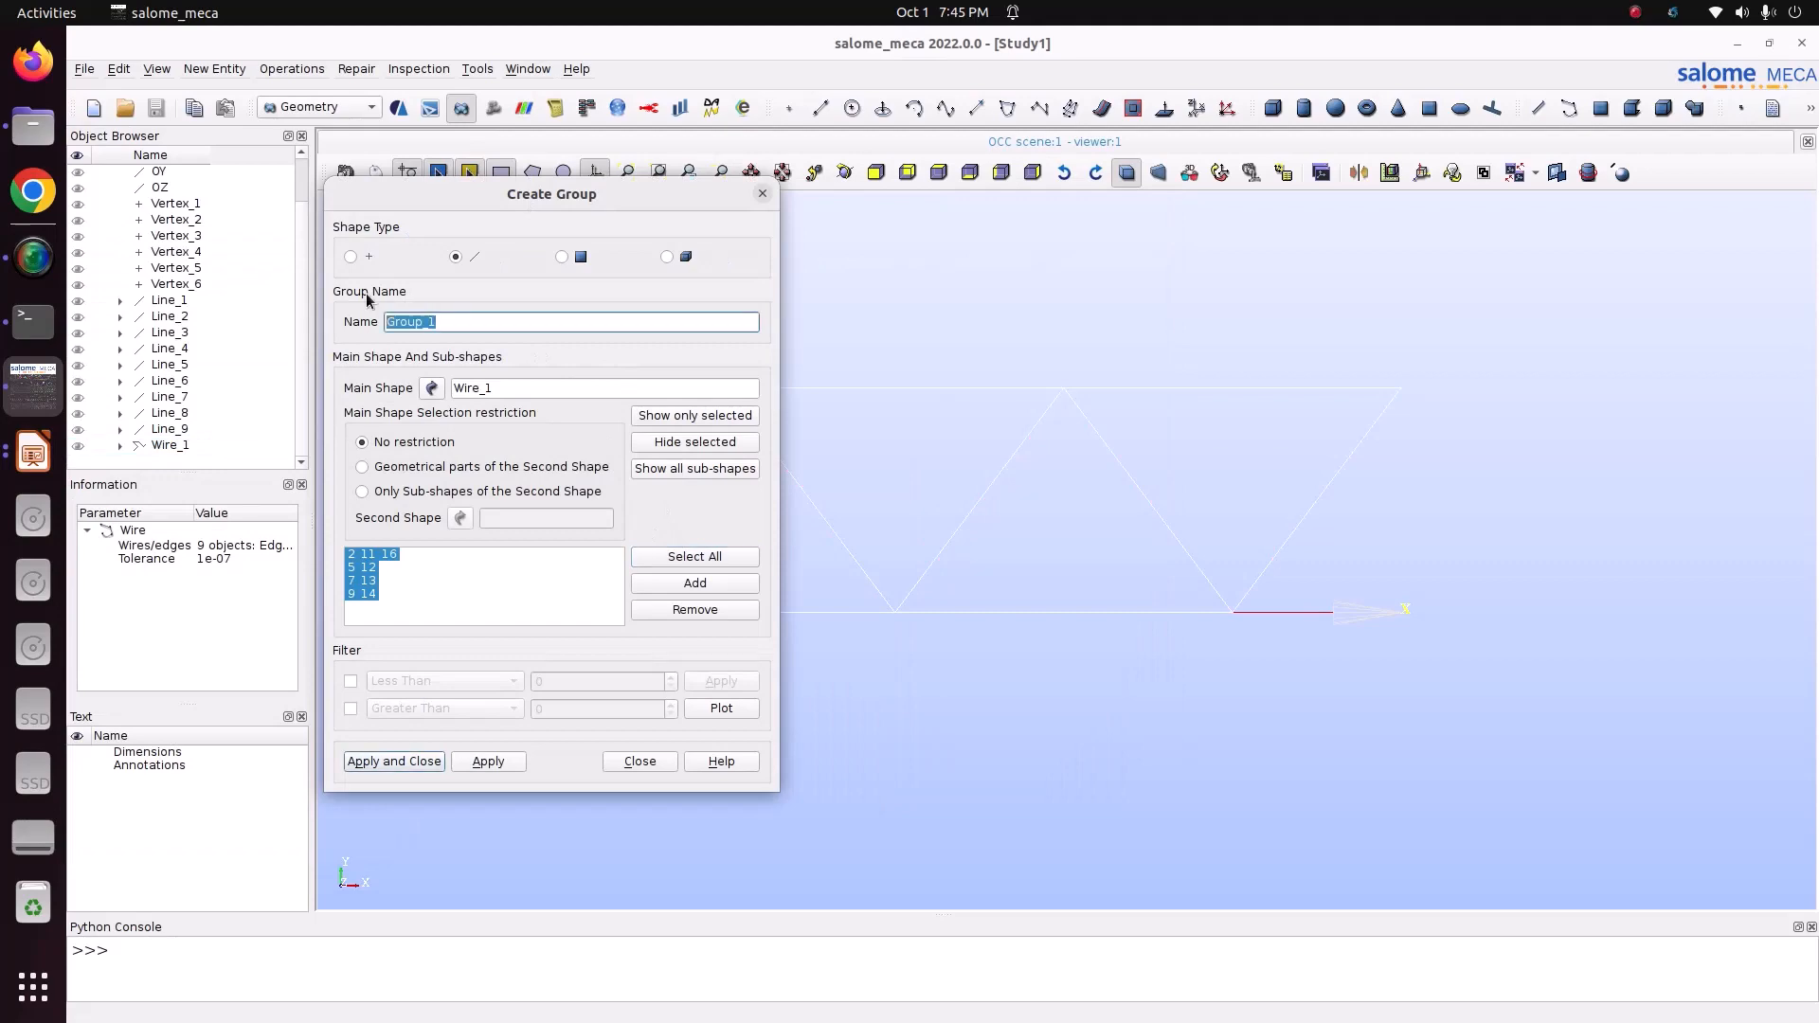
type("truss")
left_click(486, 761)
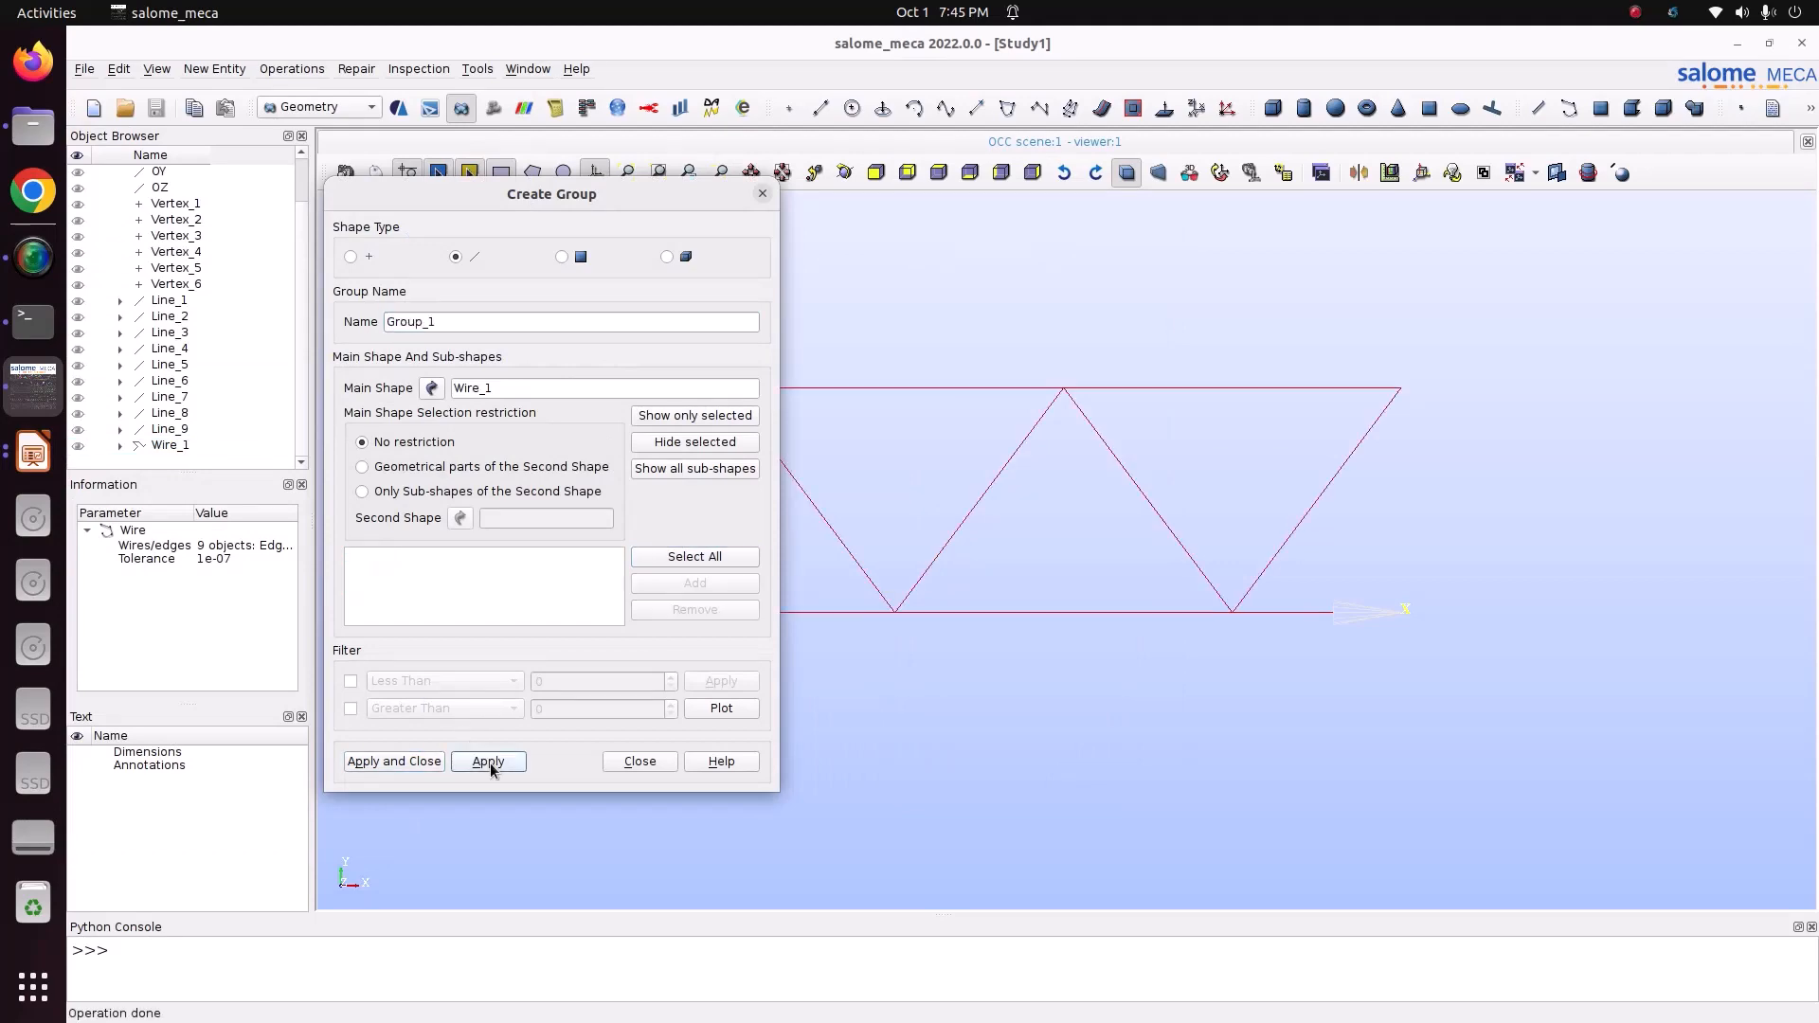
- Check the supports in the Impress truss figure and create an edge group named Fix from the truss's left vertical edge
left_click(33, 453)
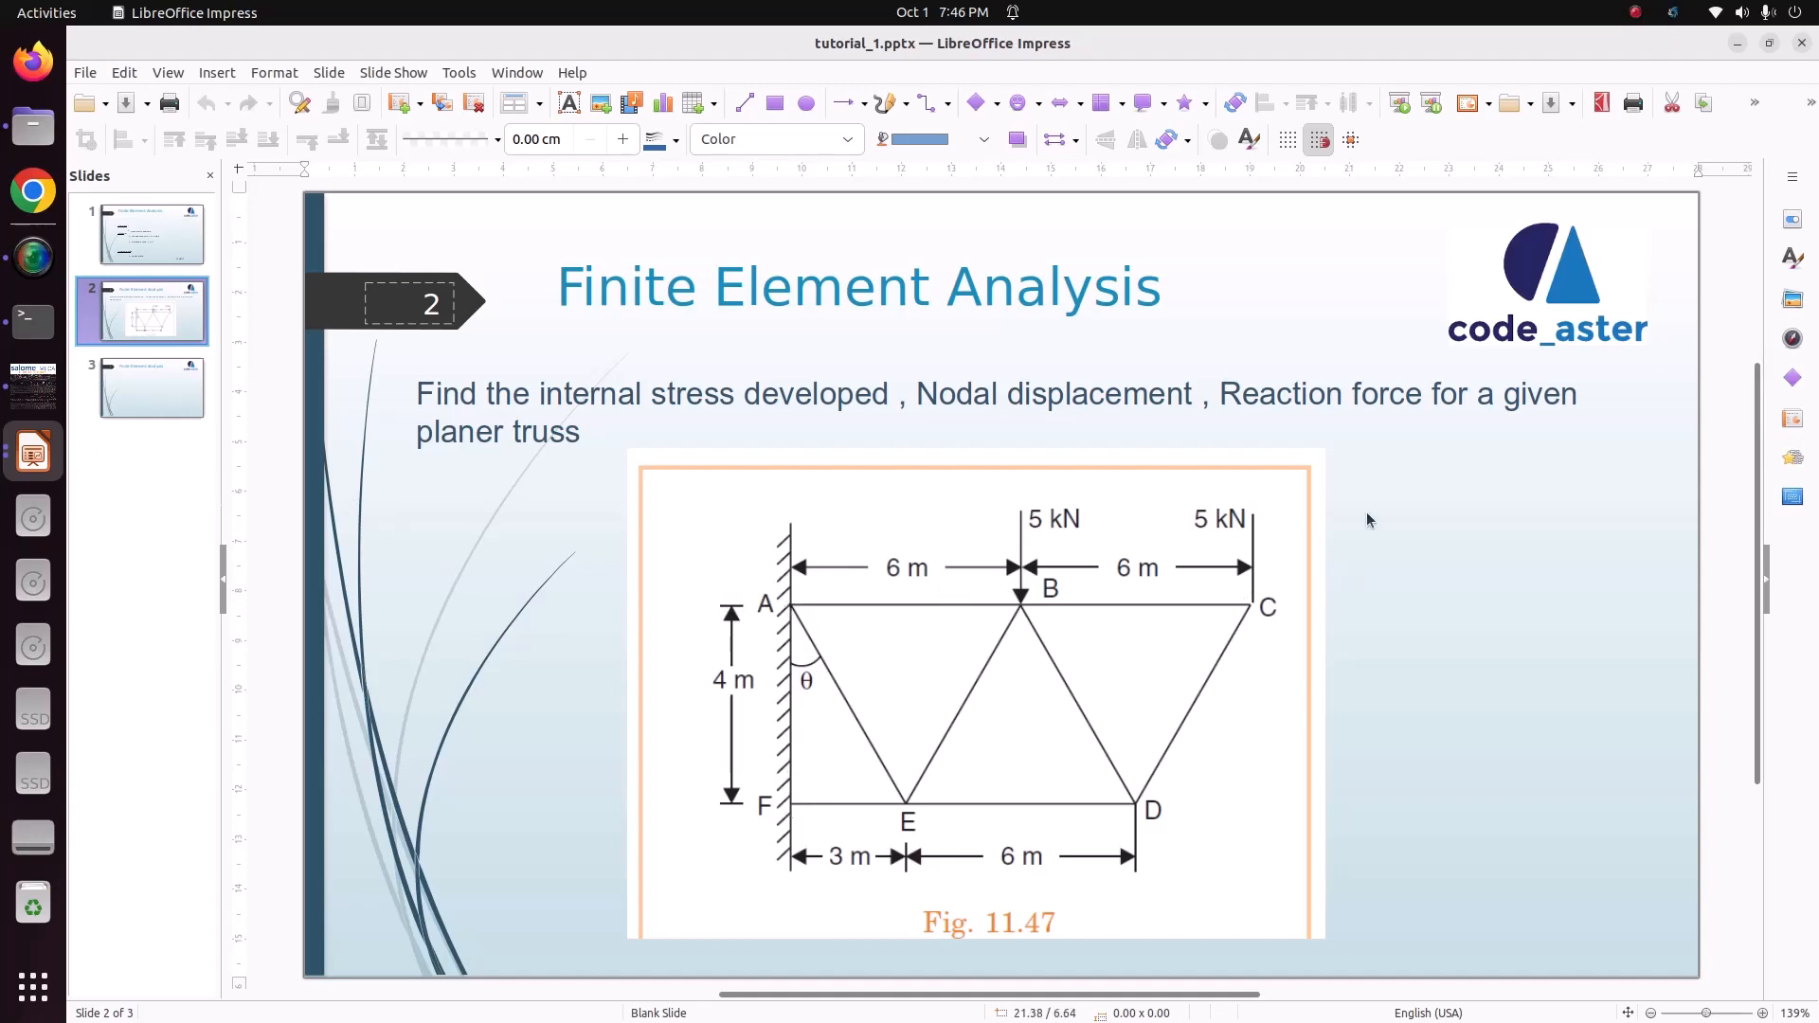
left_click(23, 392)
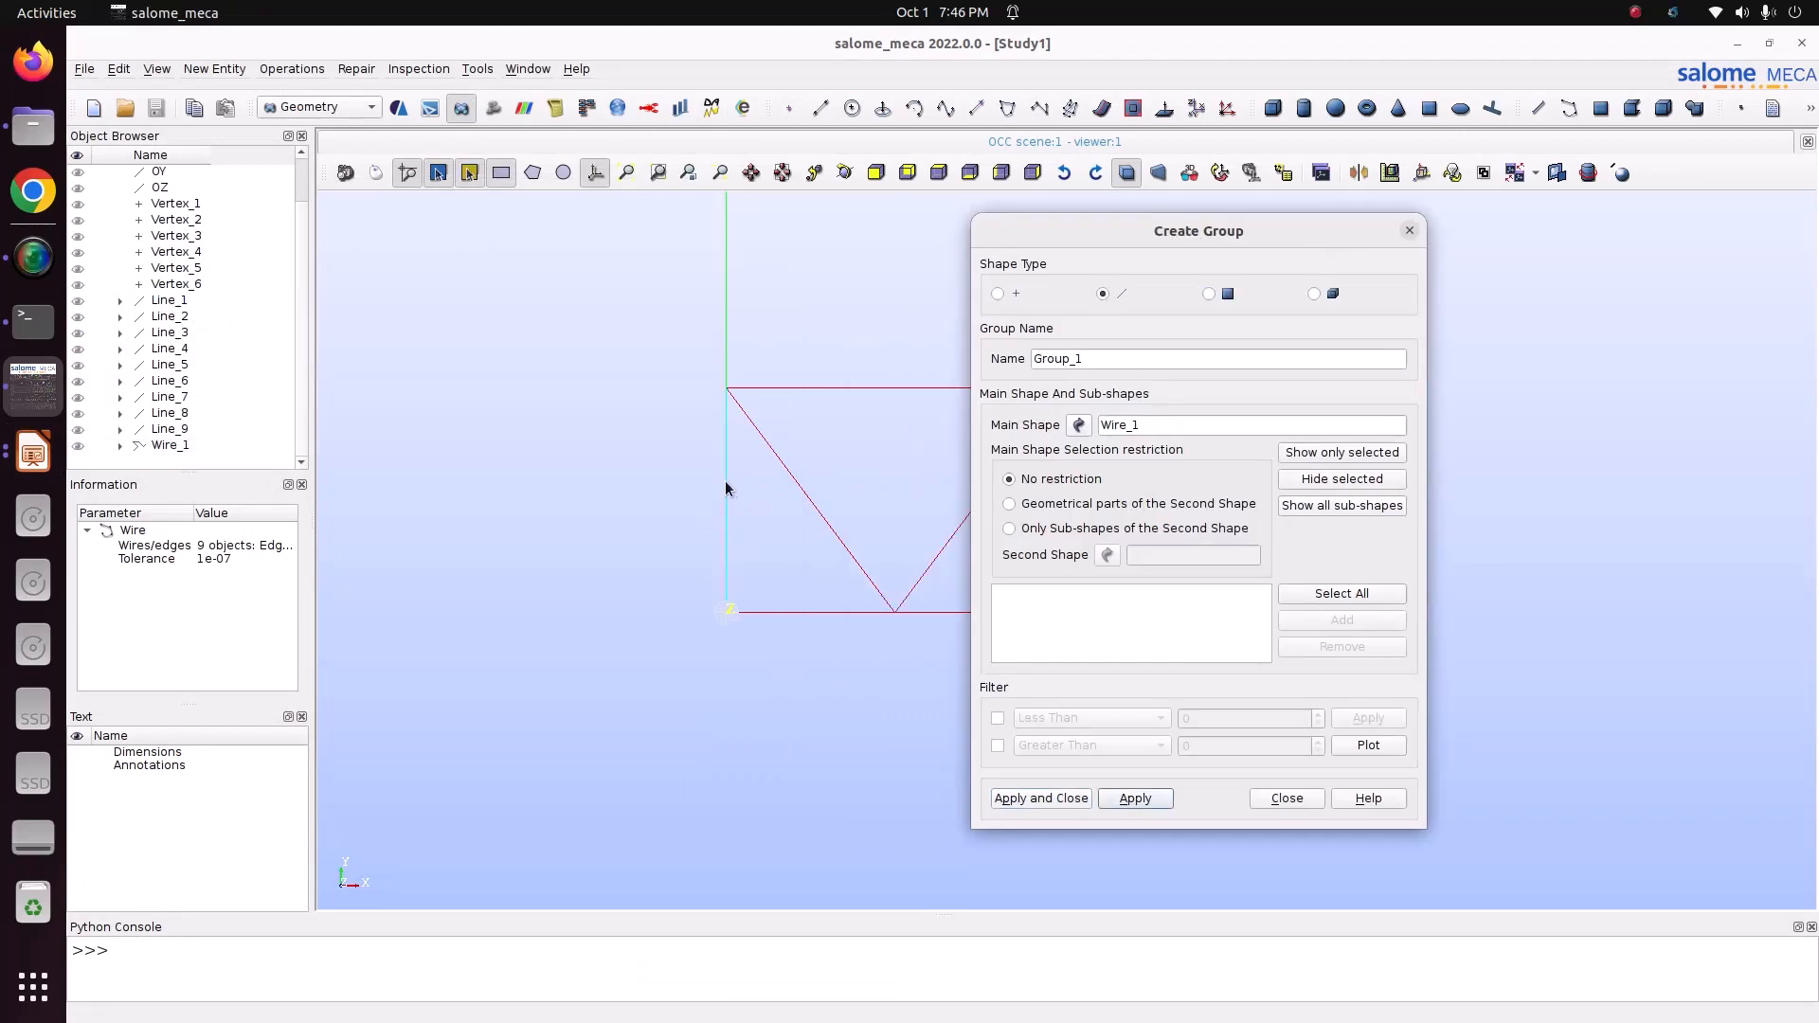
left_click(726, 480)
left_click(1329, 622)
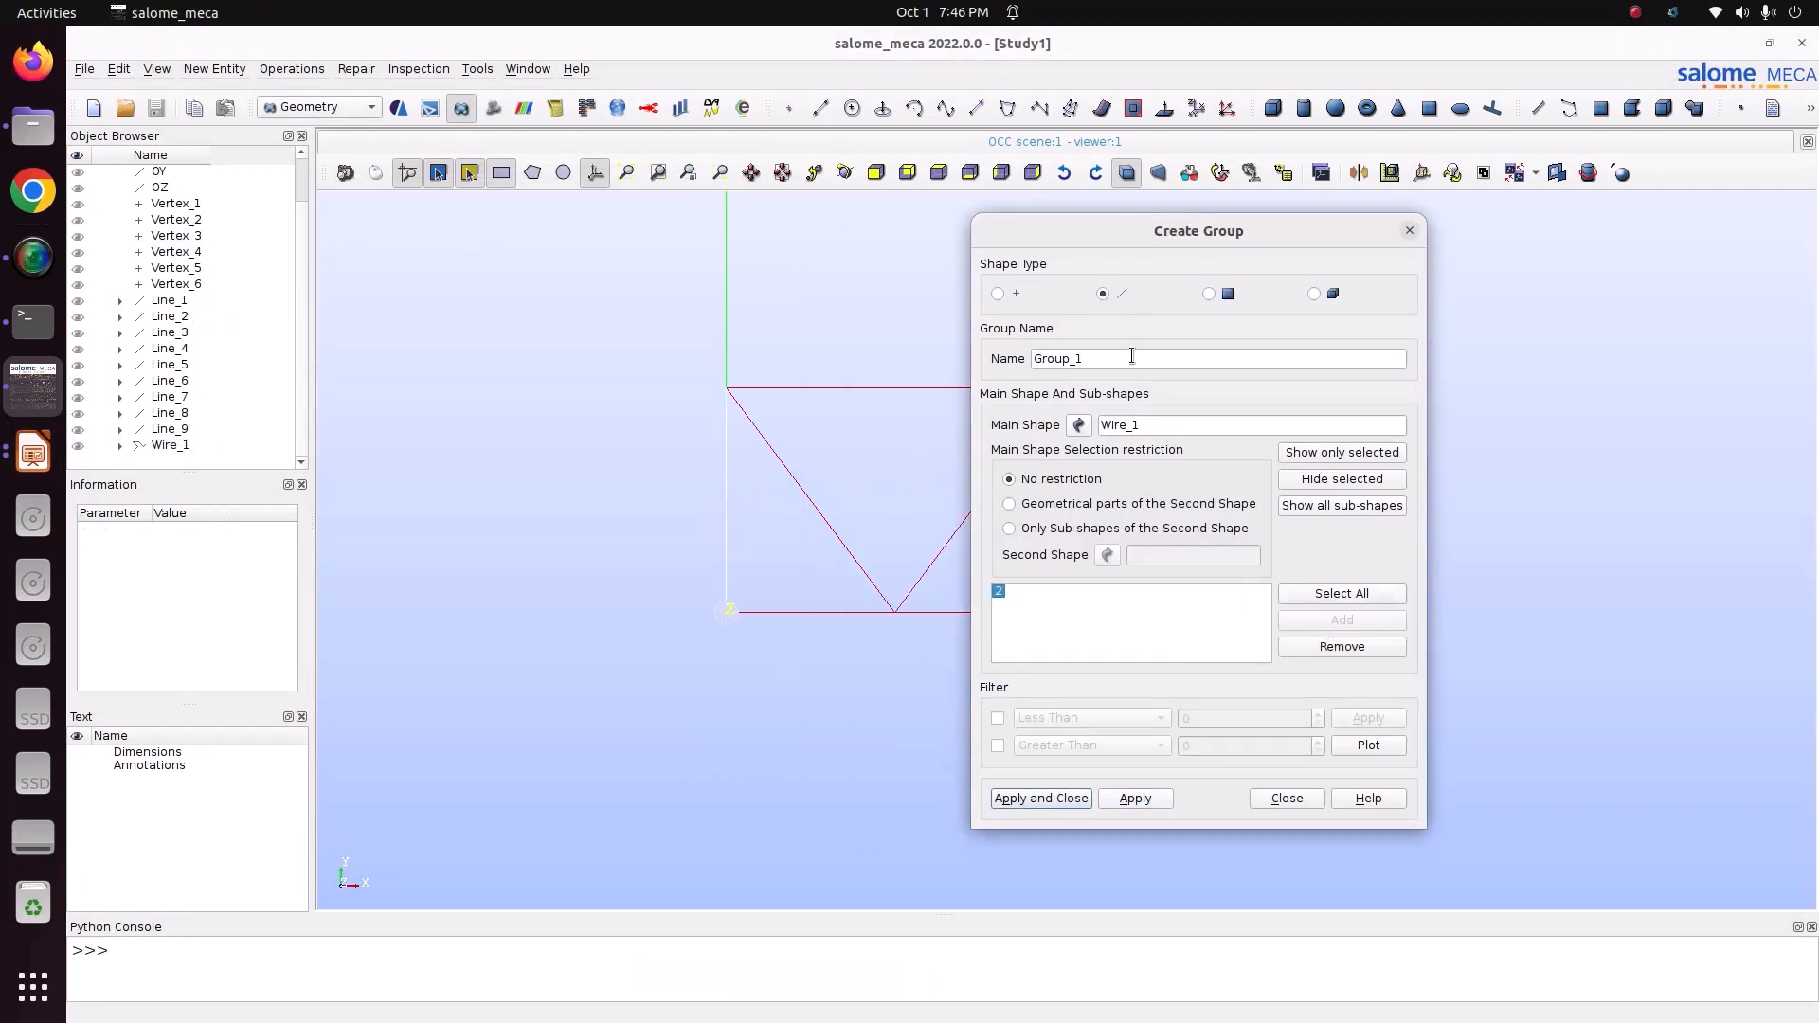
type("Fi")
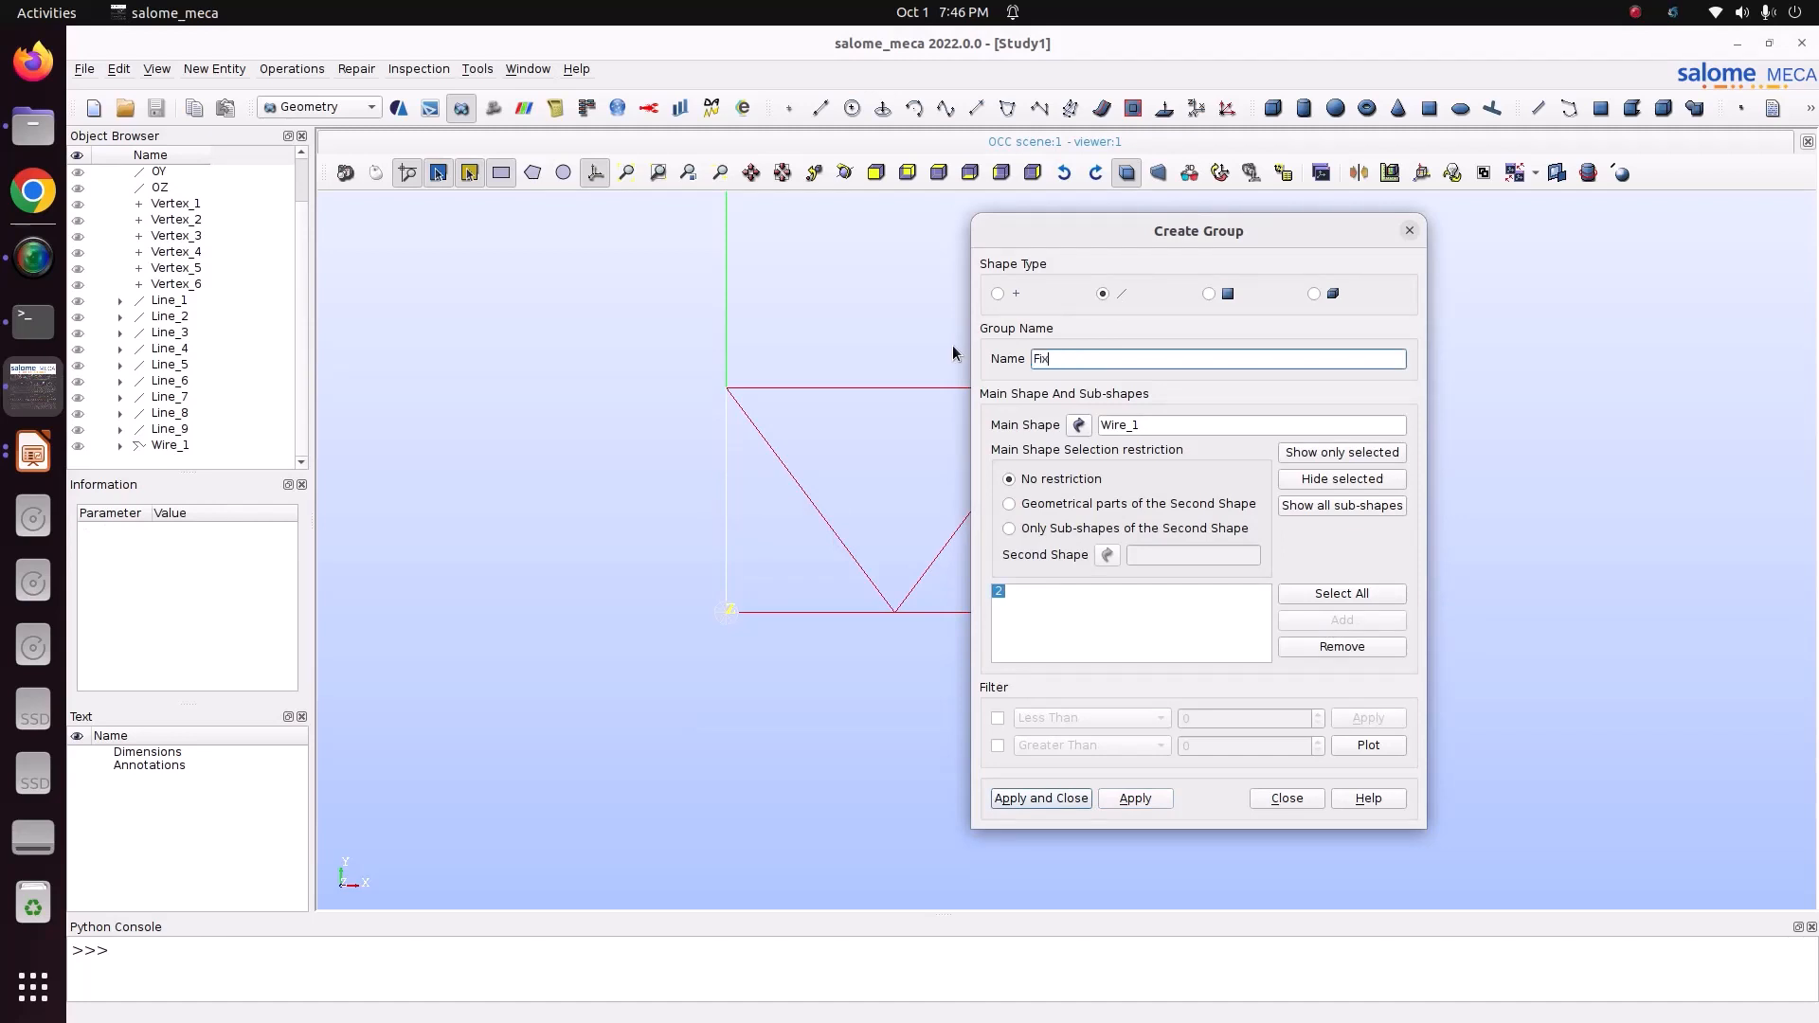
type("x")
left_click(1144, 801)
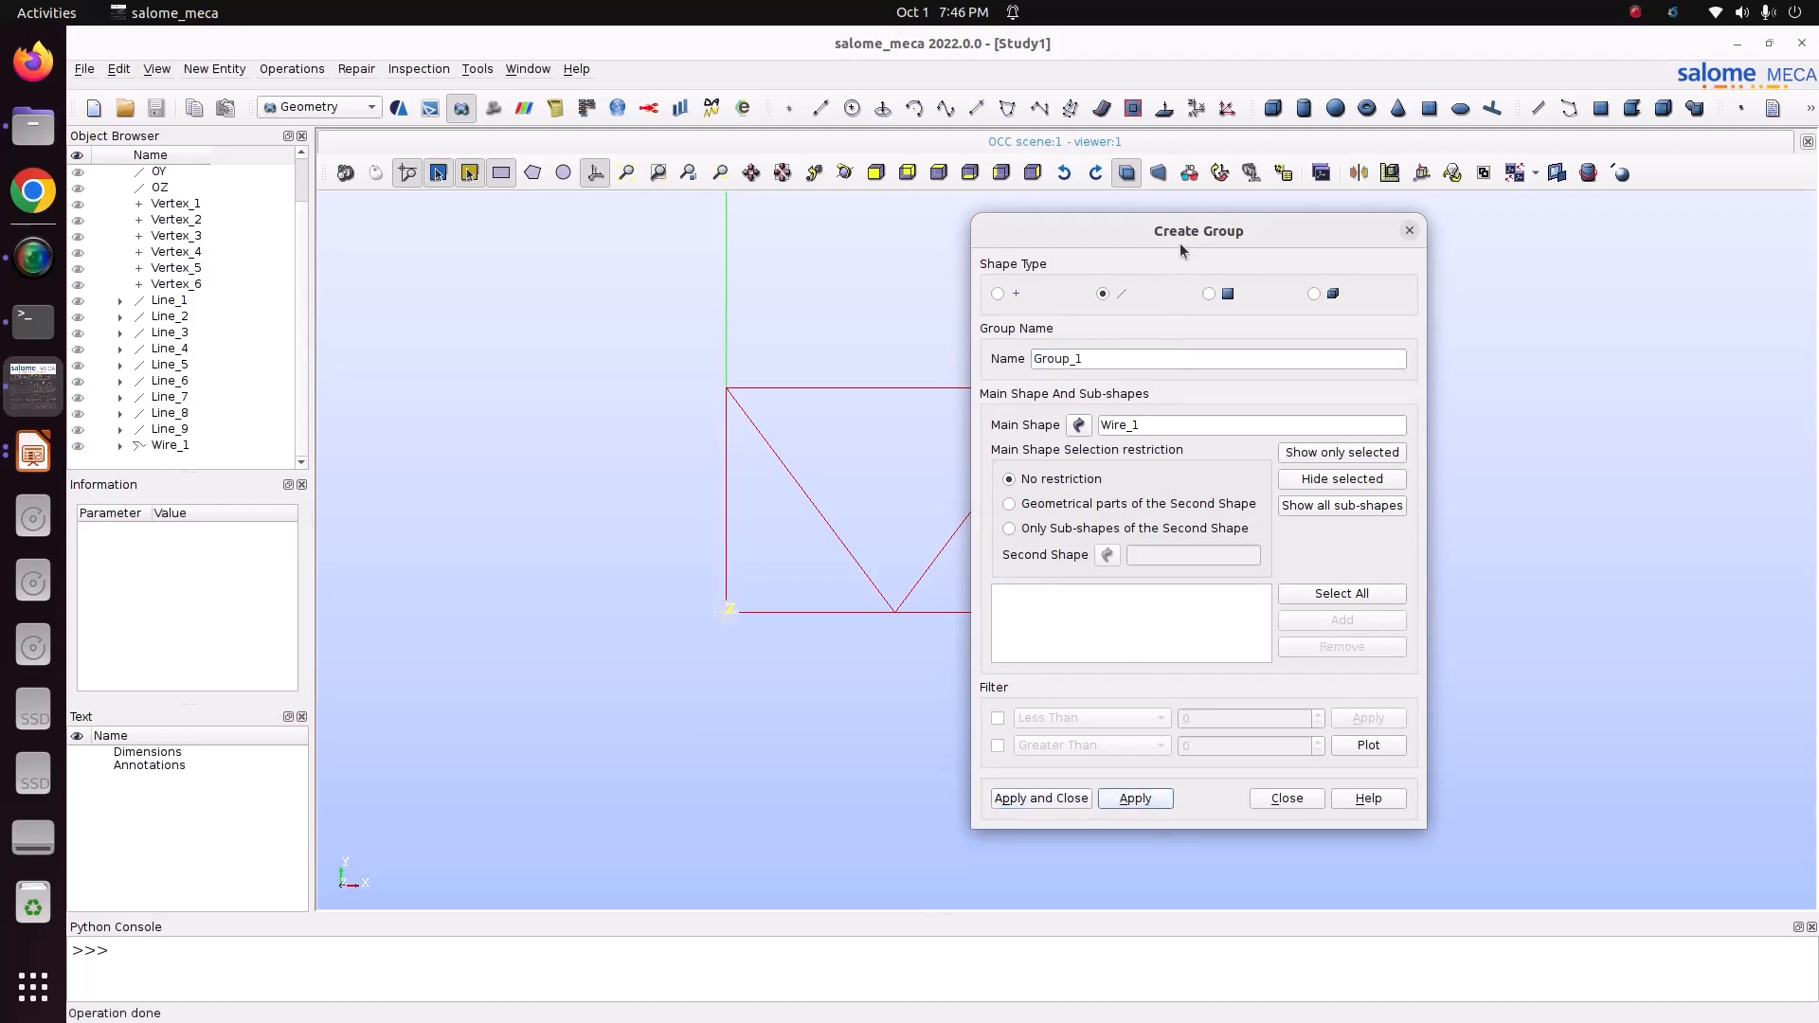
- Recheck the loads in the Impress figure and create a vertex group named ForceY1 from the middle top-chord vertex
left_click_drag(1179, 243, 591, 252)
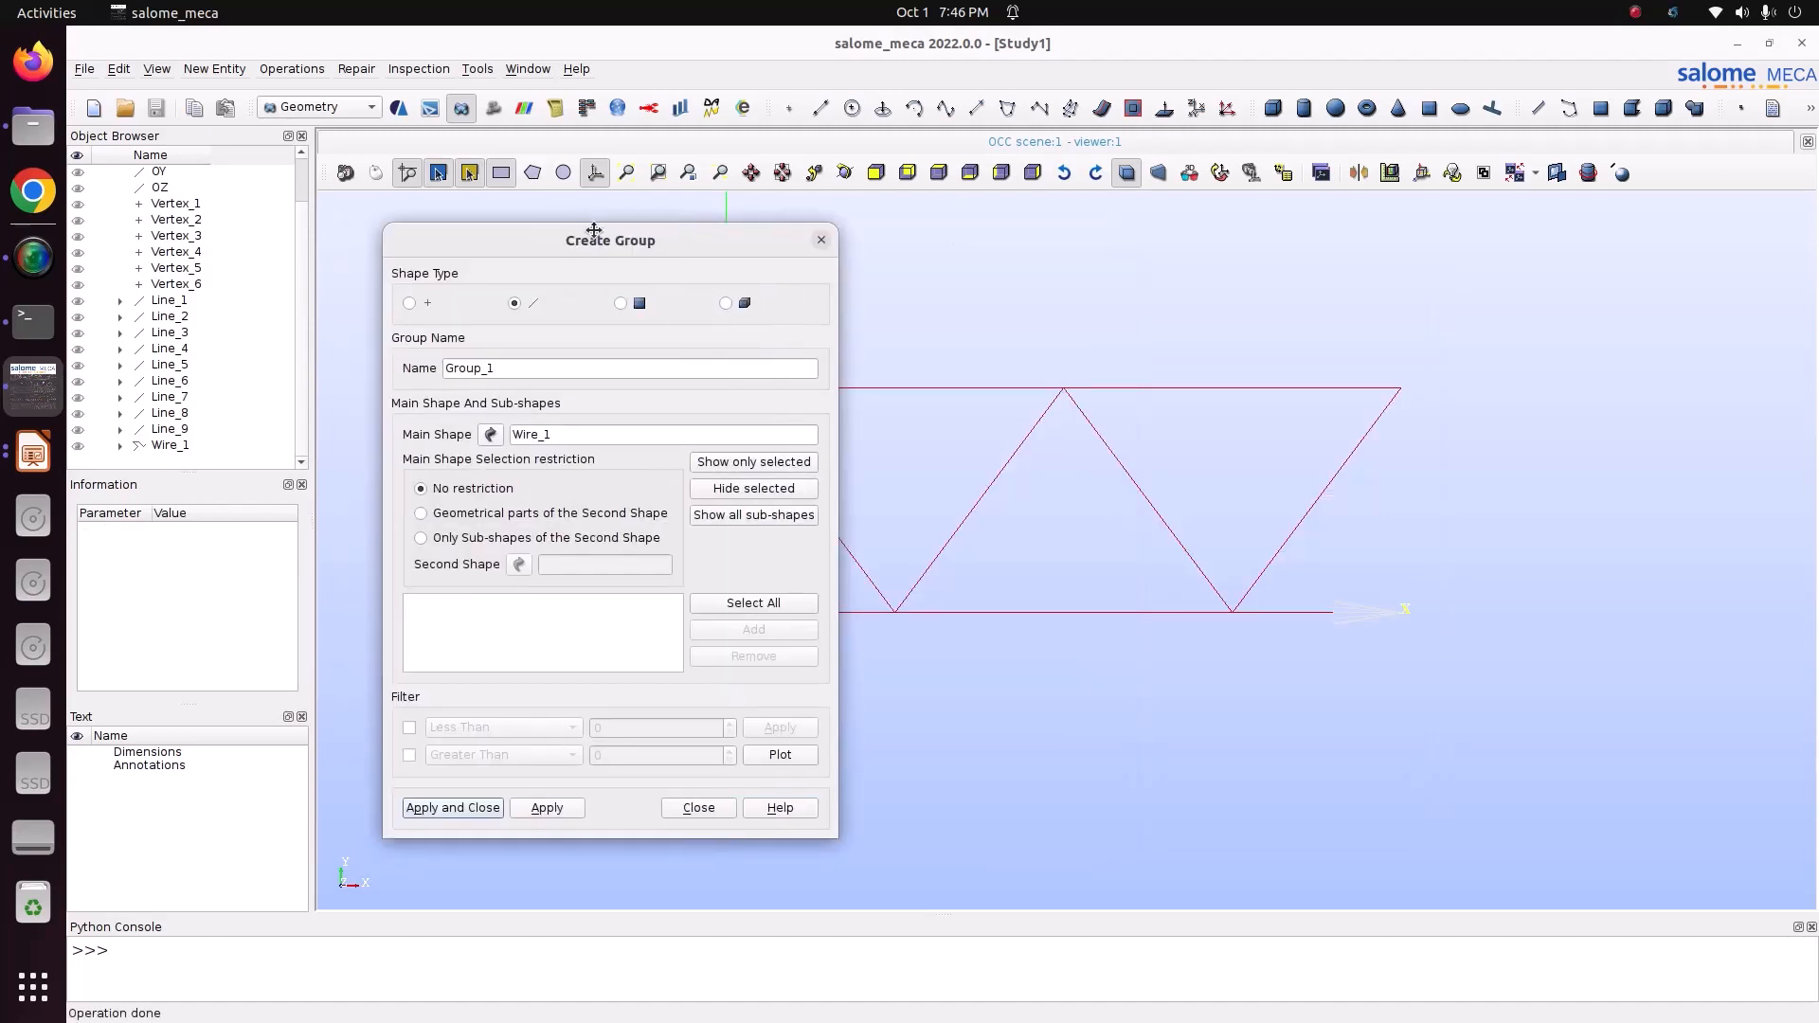
left_click(33, 455)
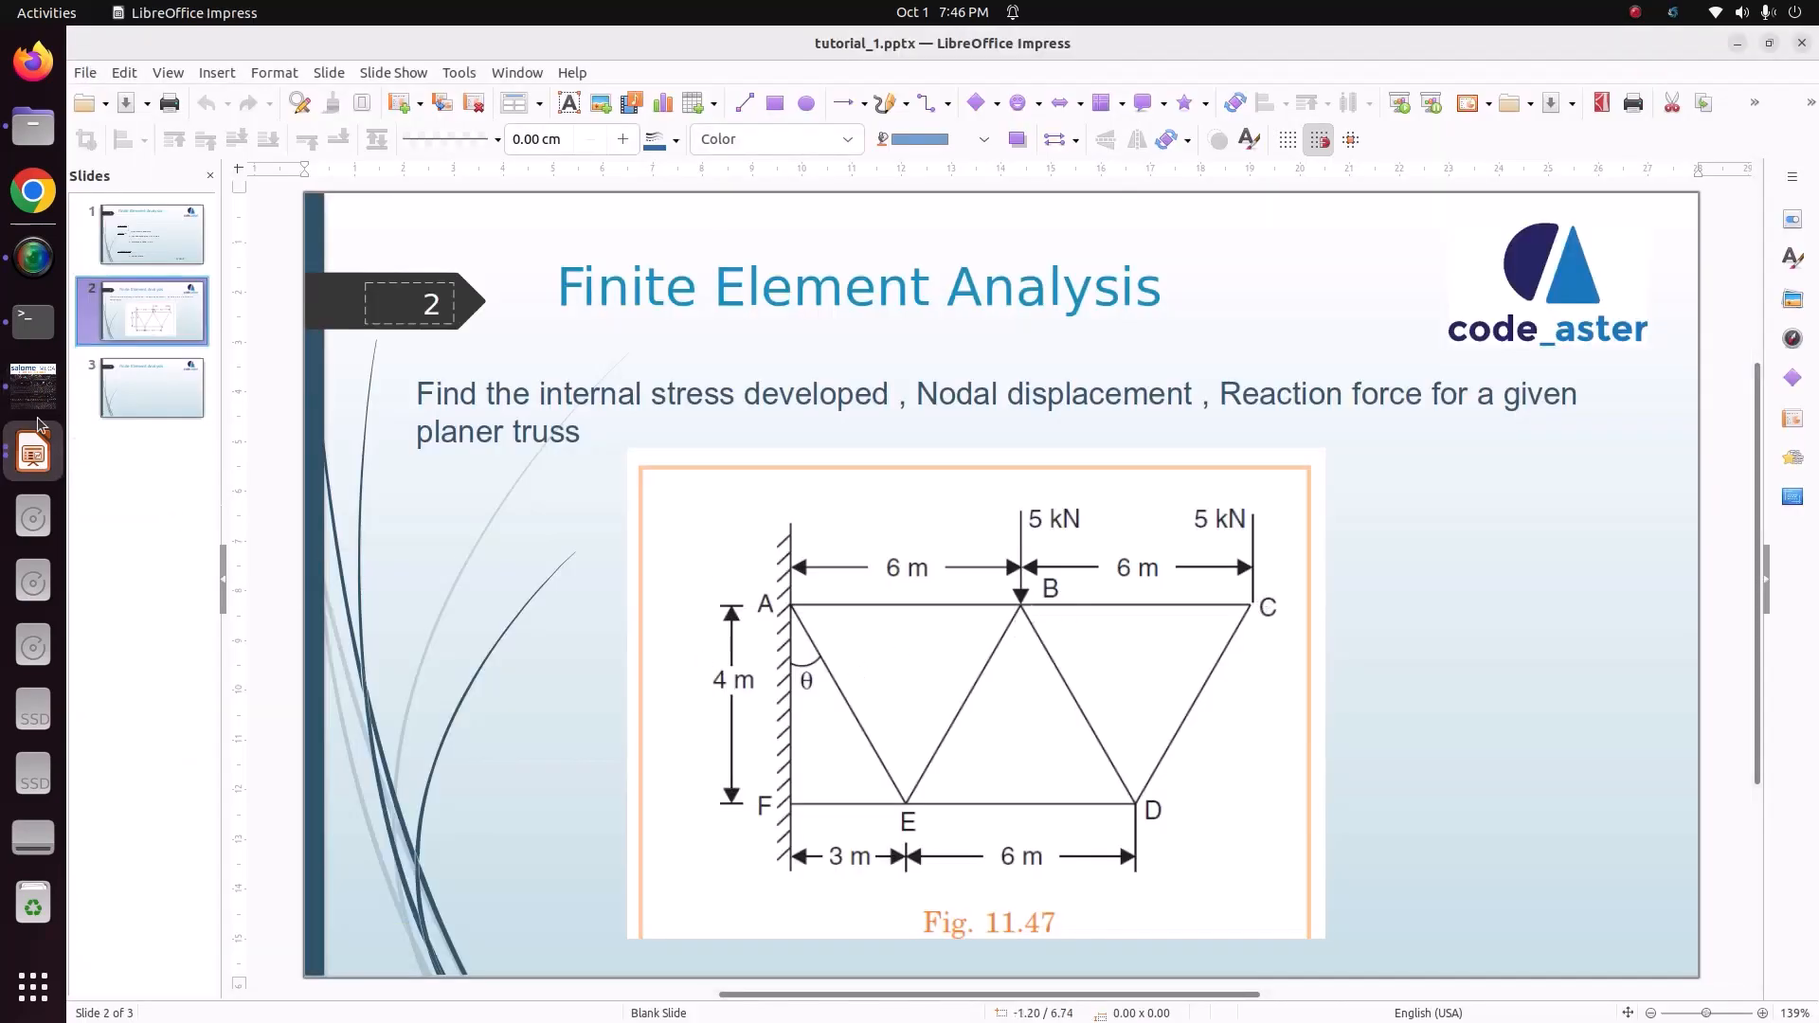
left_click(36, 390)
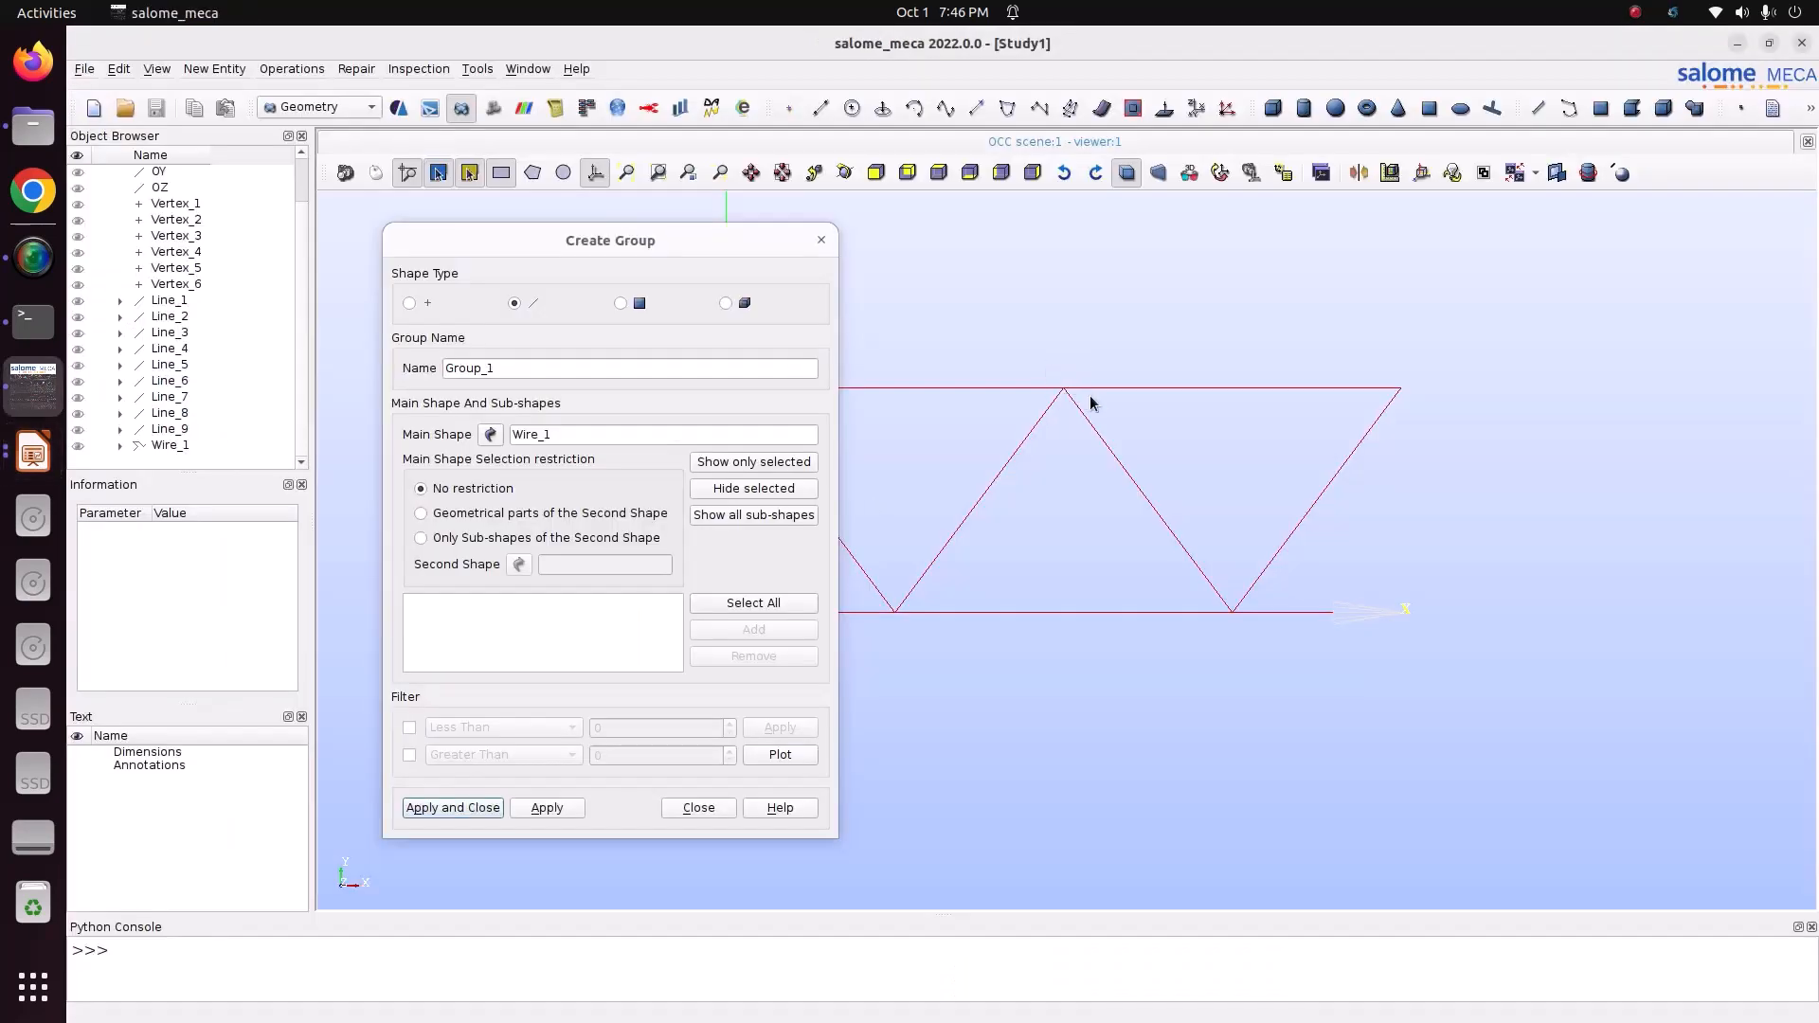
left_click(411, 304)
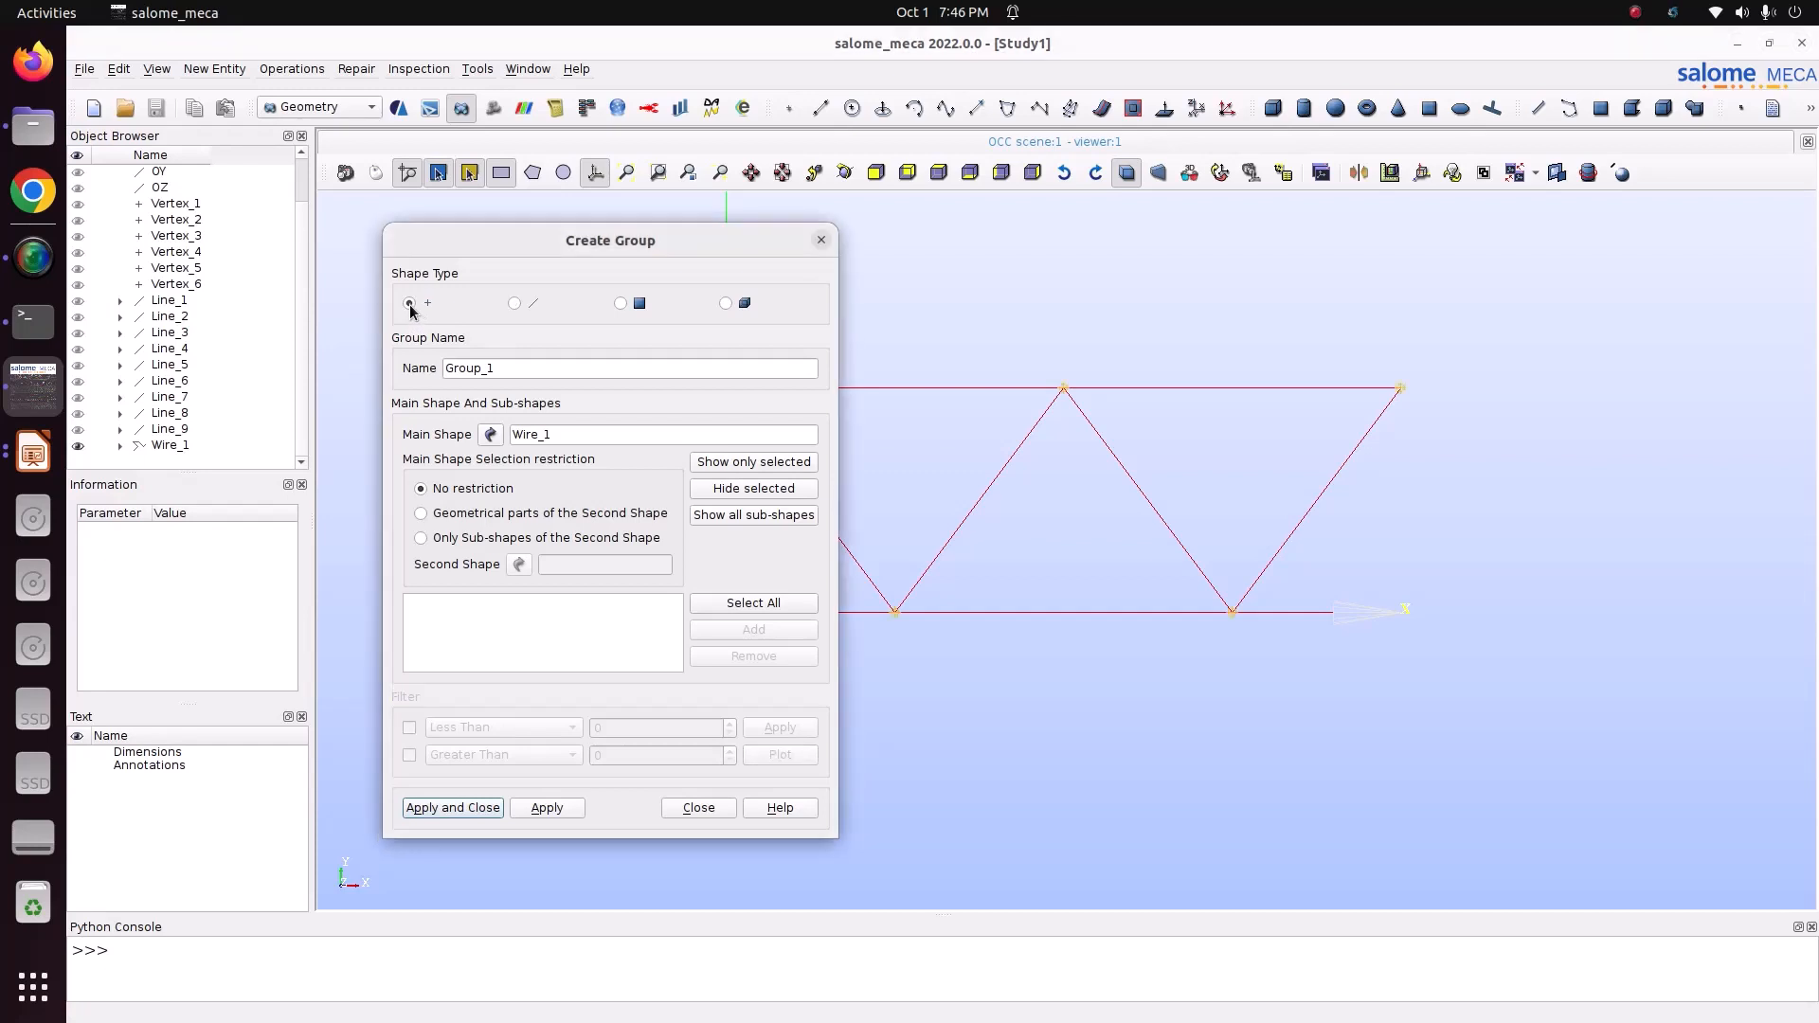
left_click(1062, 388)
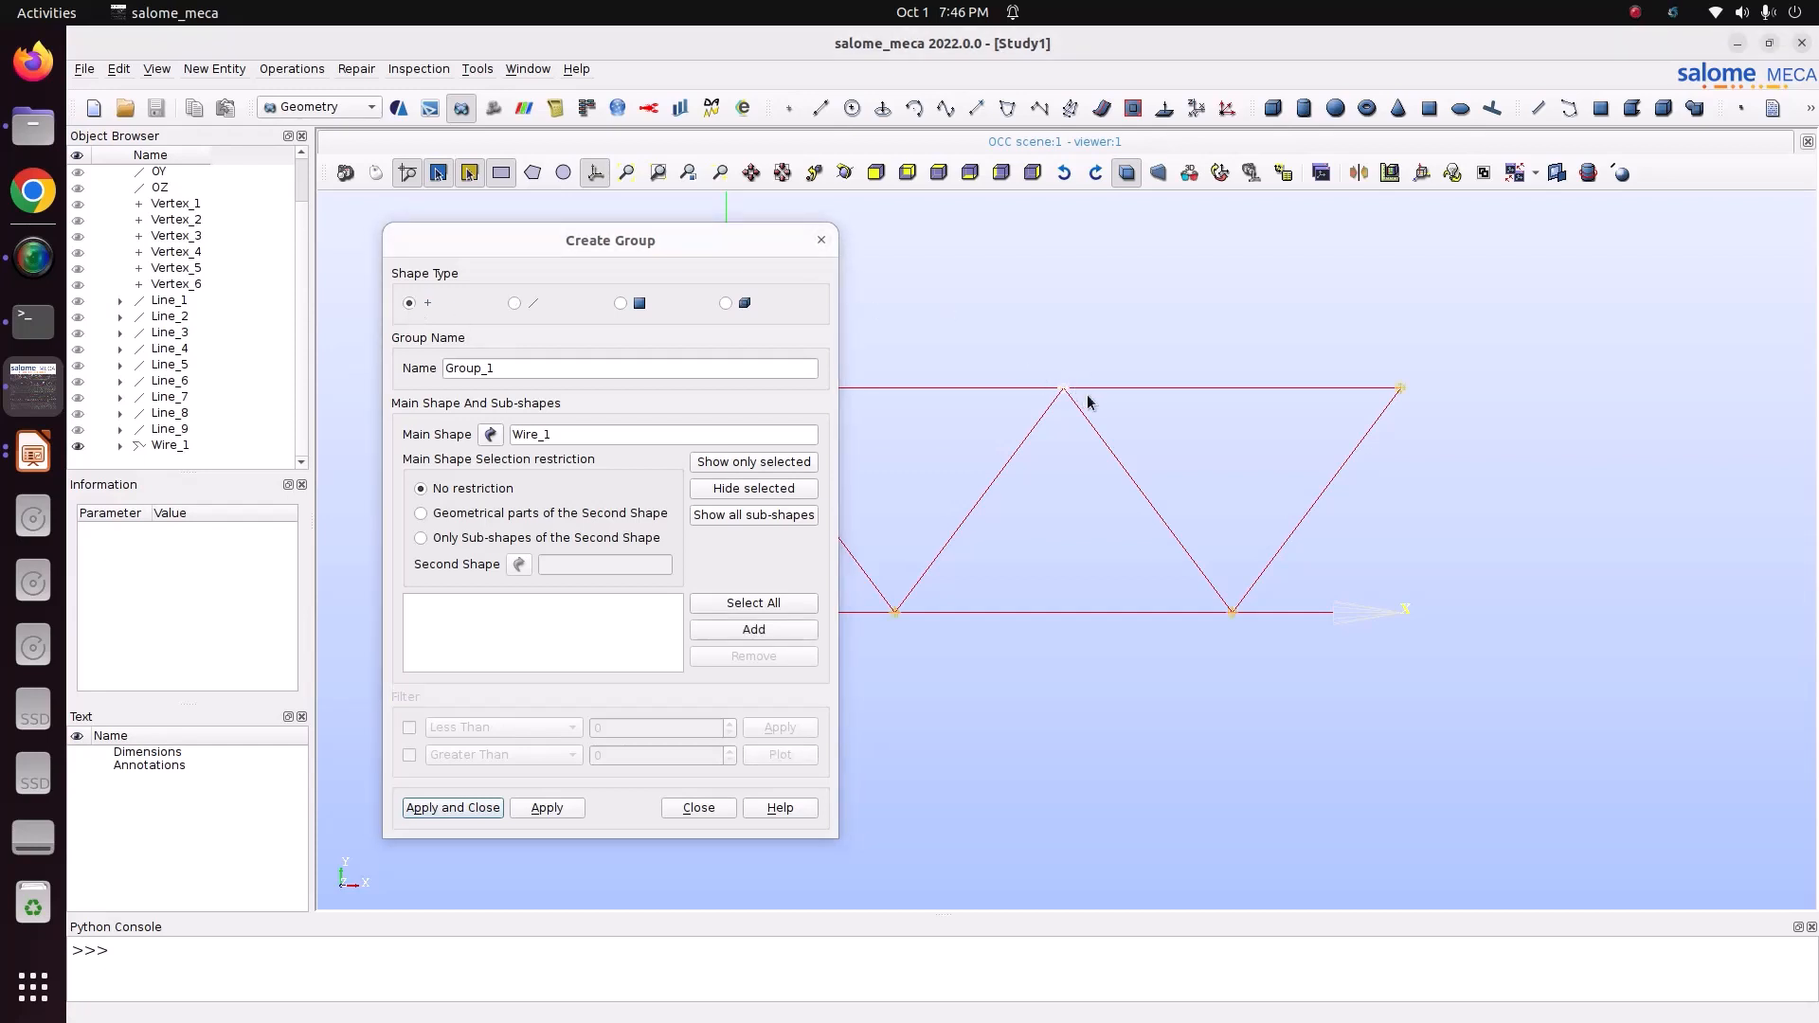
left_click(792, 627)
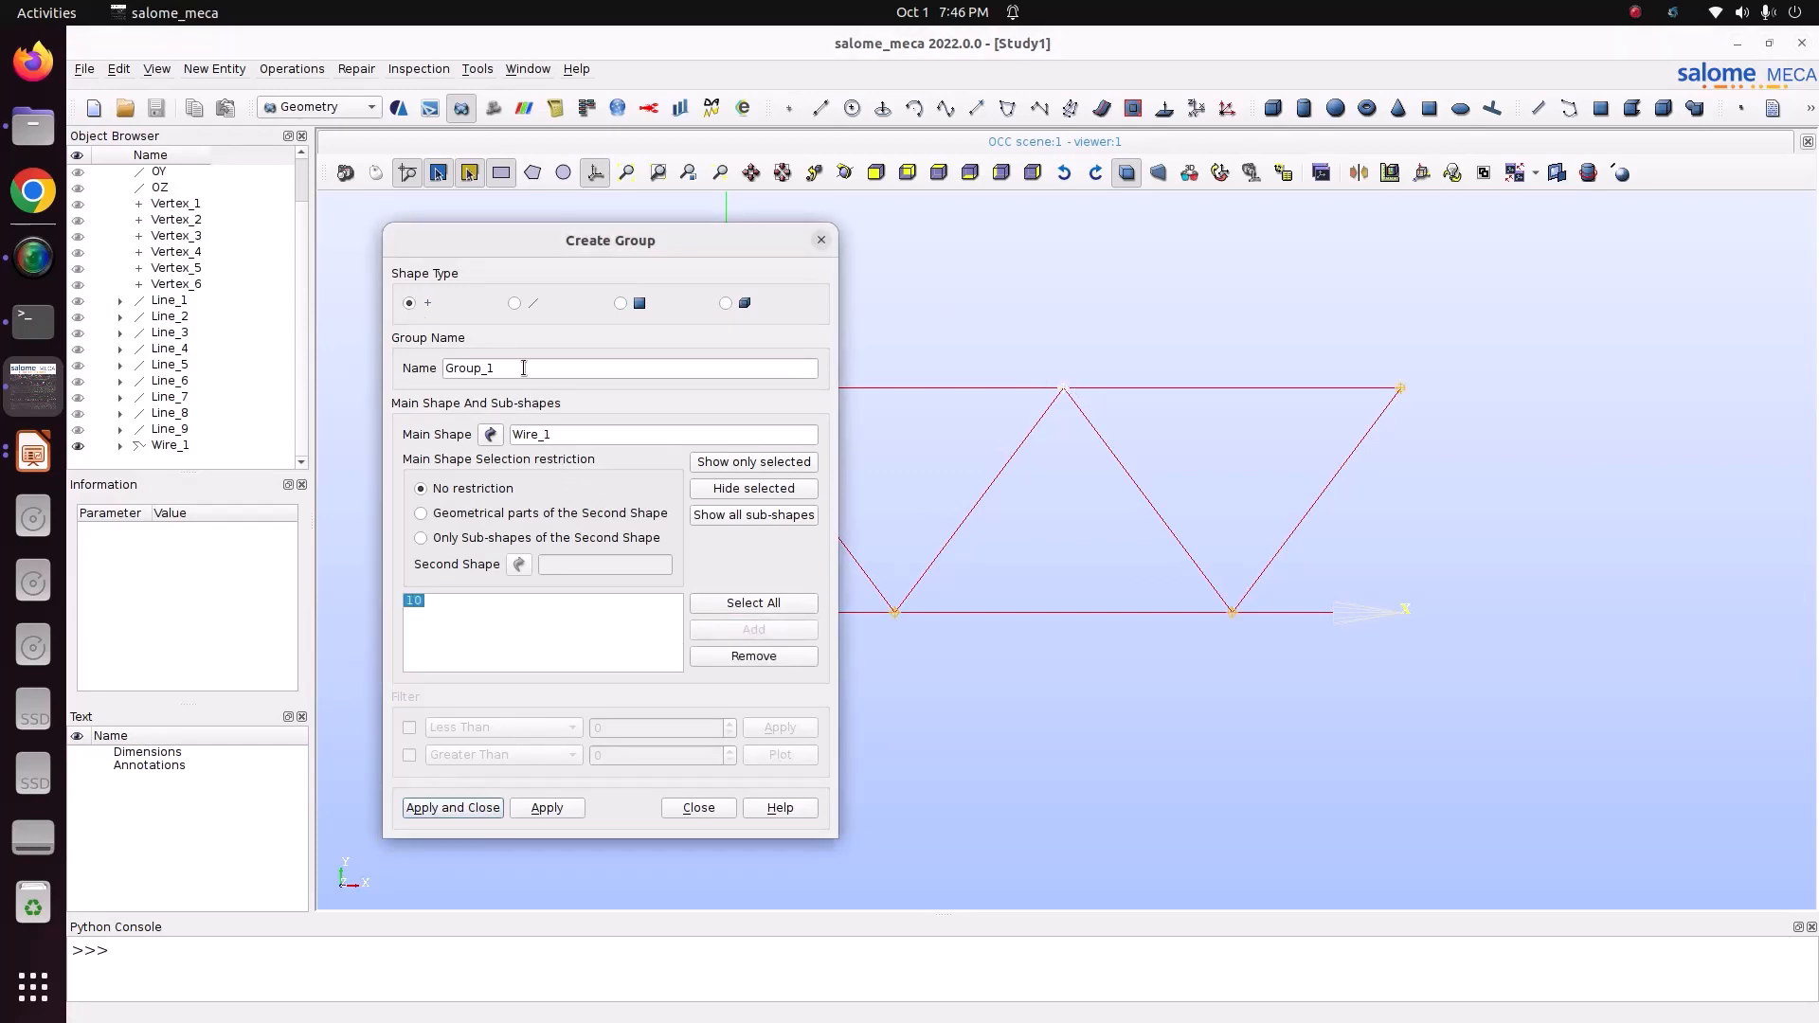
double_click(522, 368)
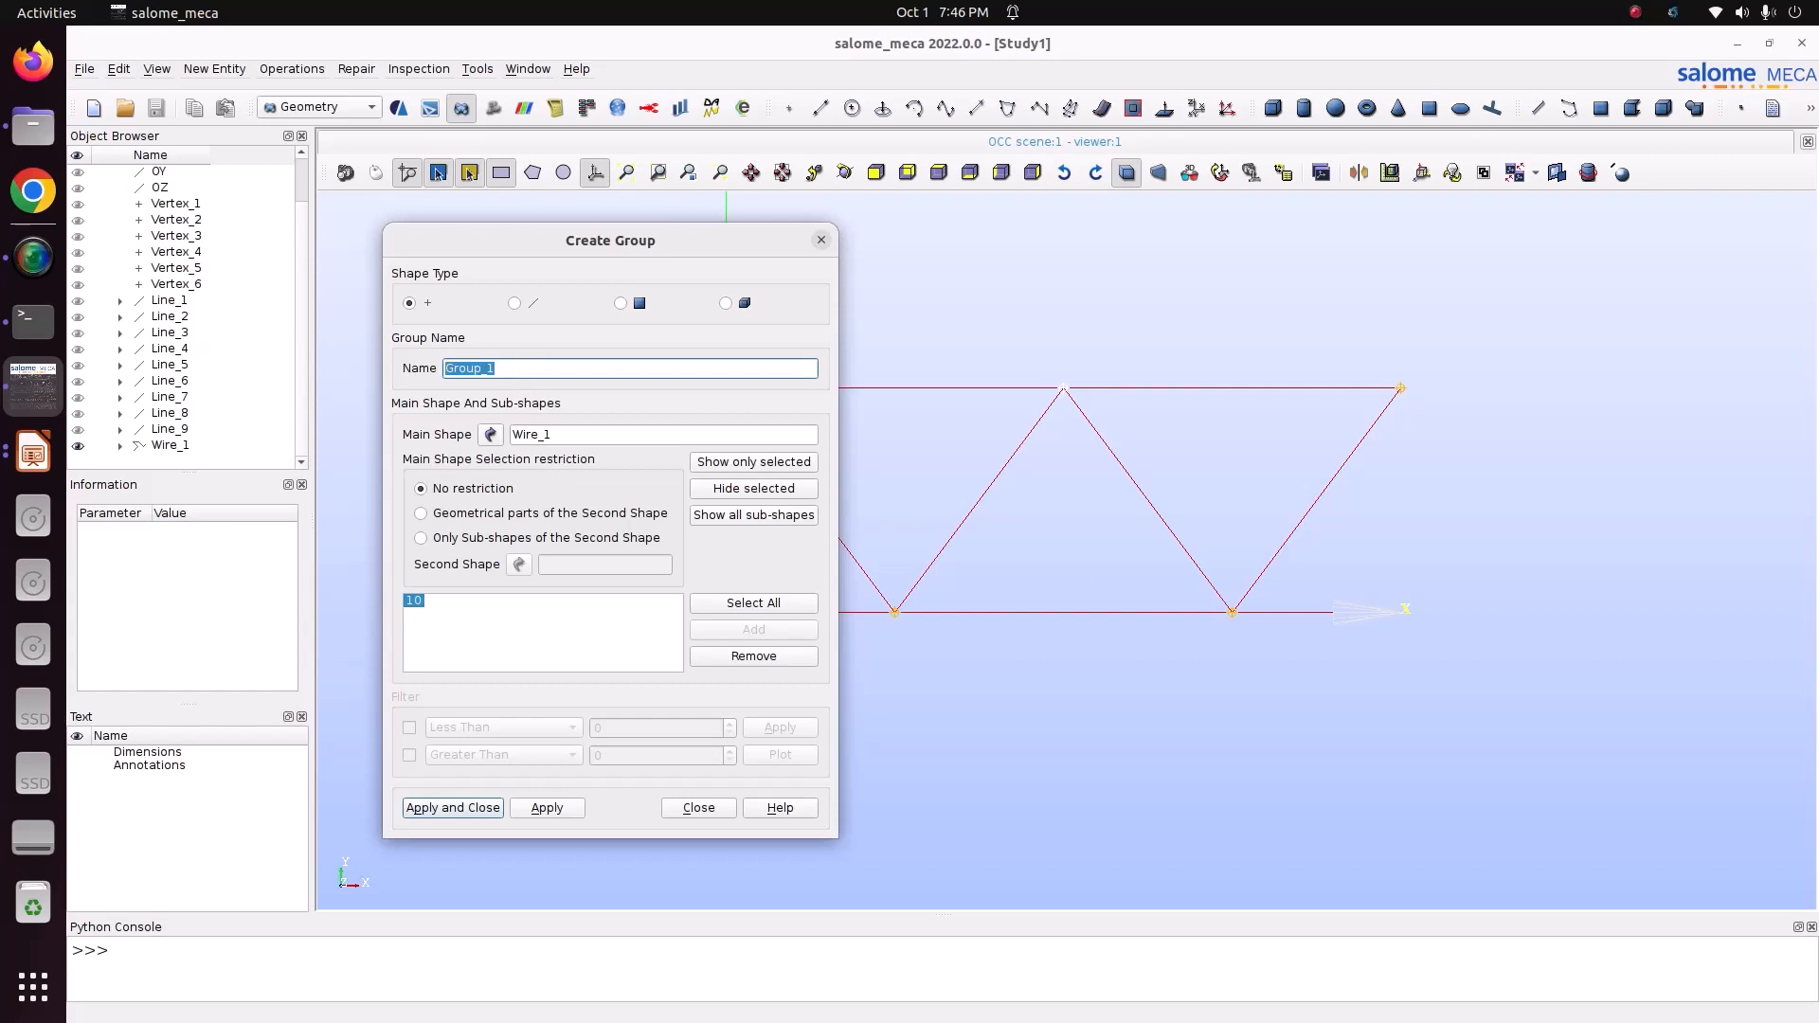
type("ForceY1")
left_click(547, 807)
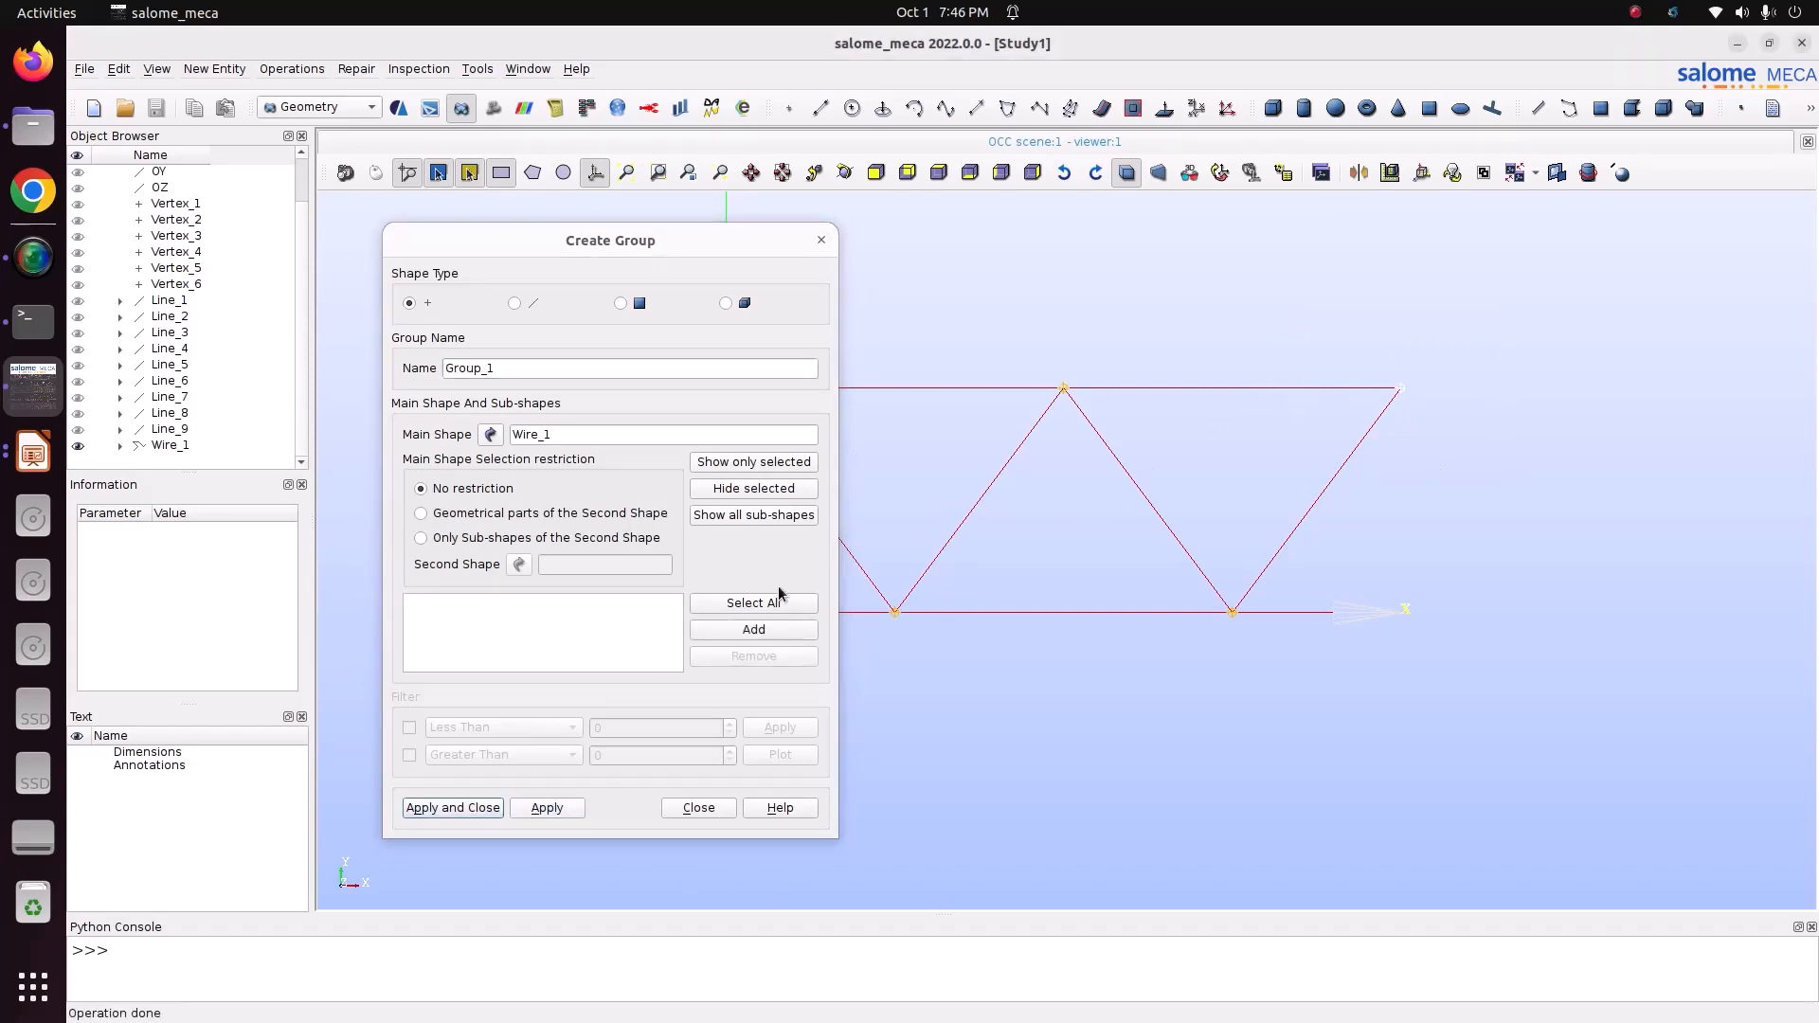
- Create a vertex group named ForceY2 from the right end vertex of the top chord and finish group creation
left_click(754, 629)
double_click(535, 369)
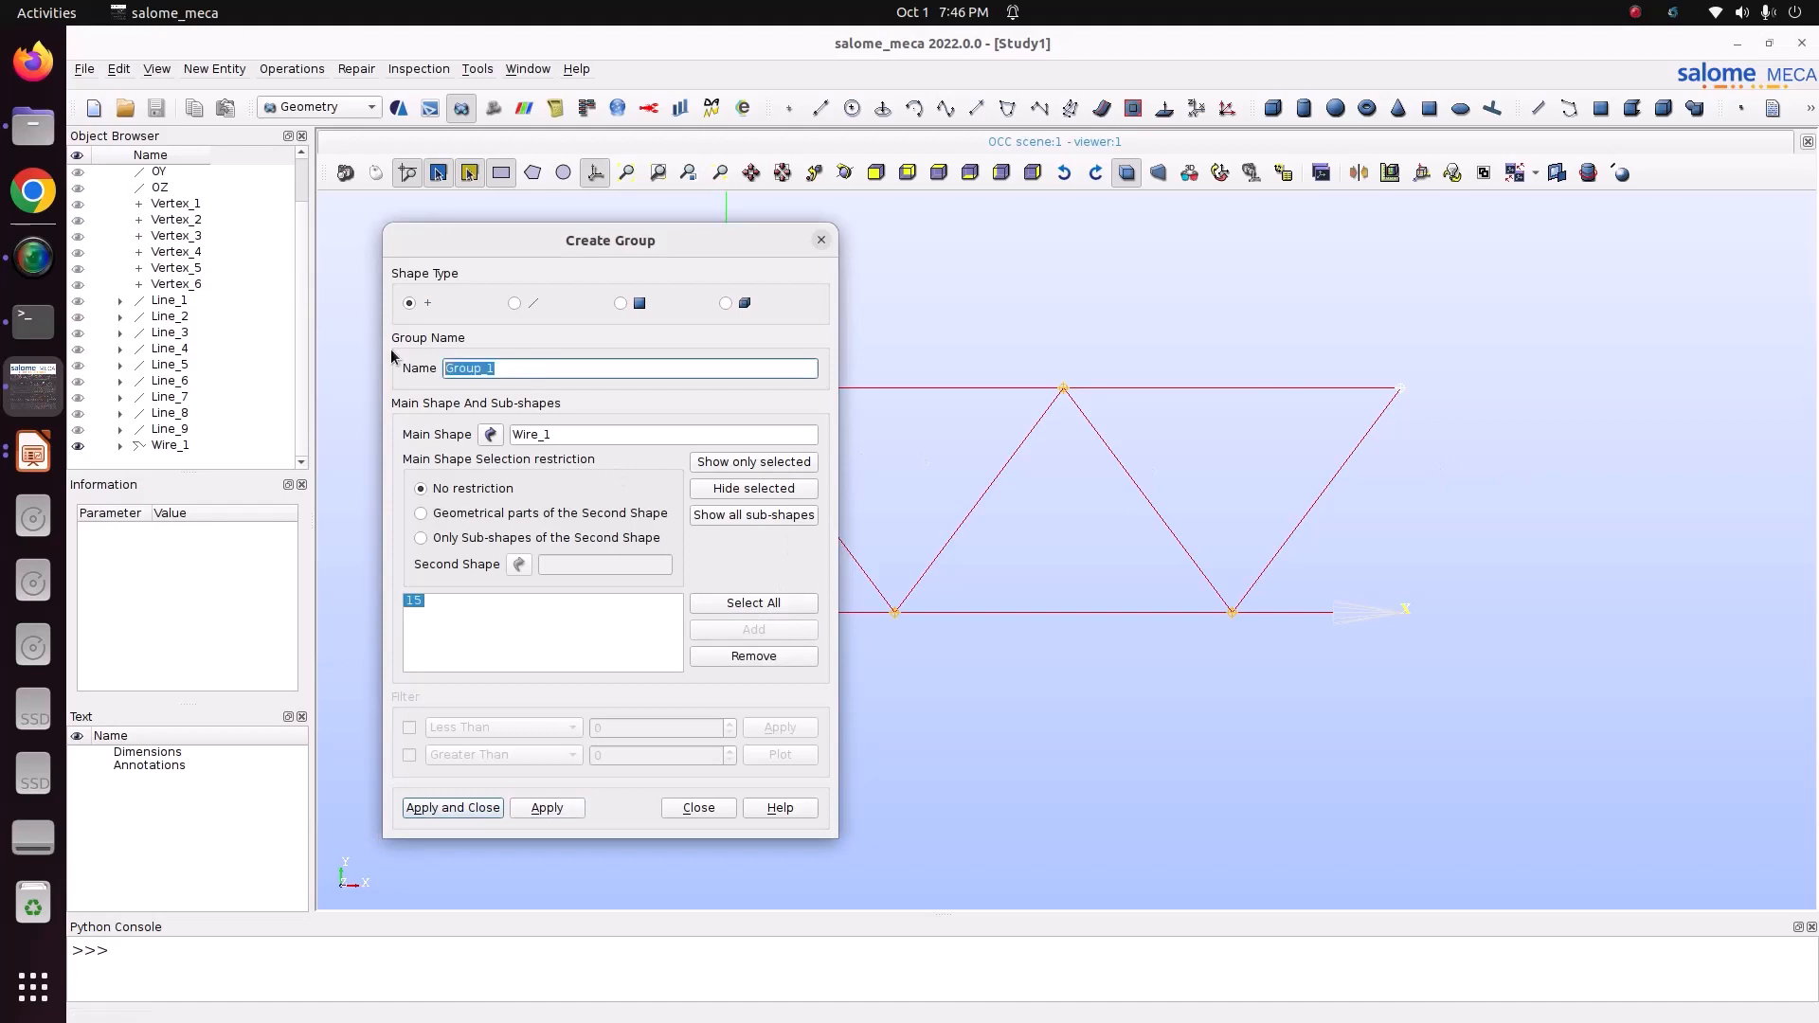
type("ForceY2")
left_click(455, 808)
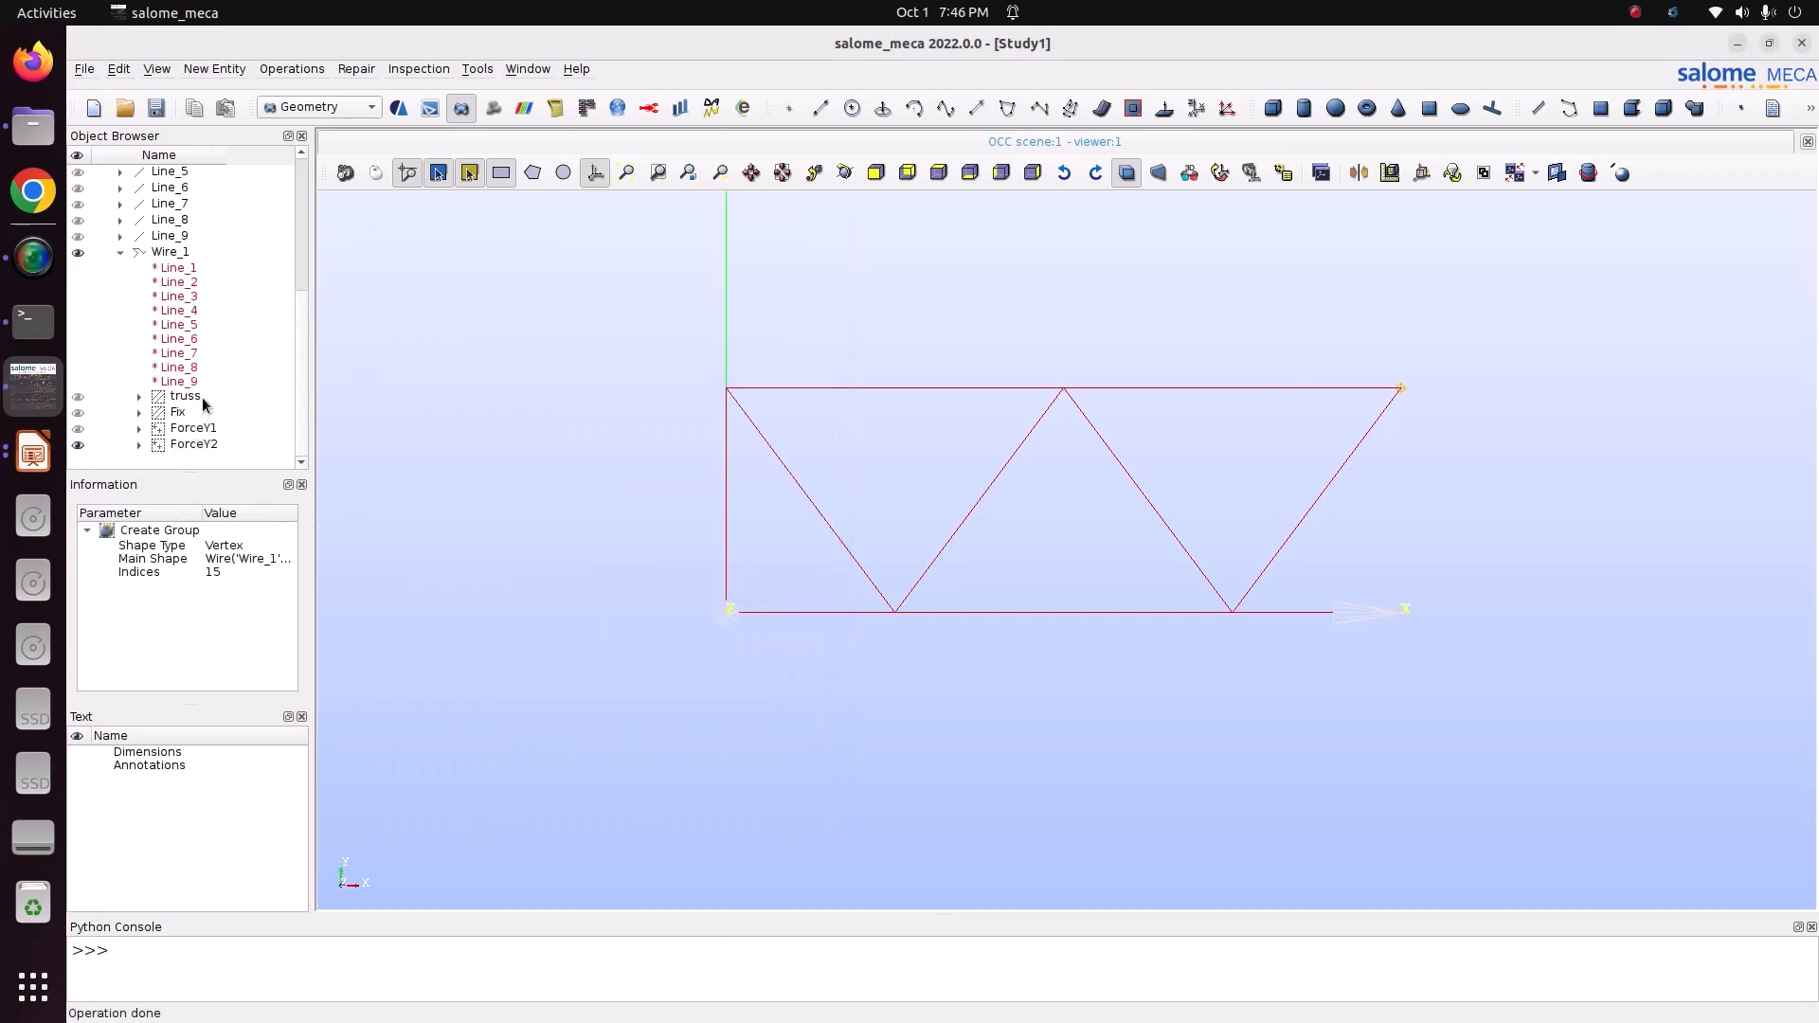
- Hide Wire_1 and display the truss, Fix, ForceY1 and ForceY2 groups one after another to verify them
left_click(78, 252)
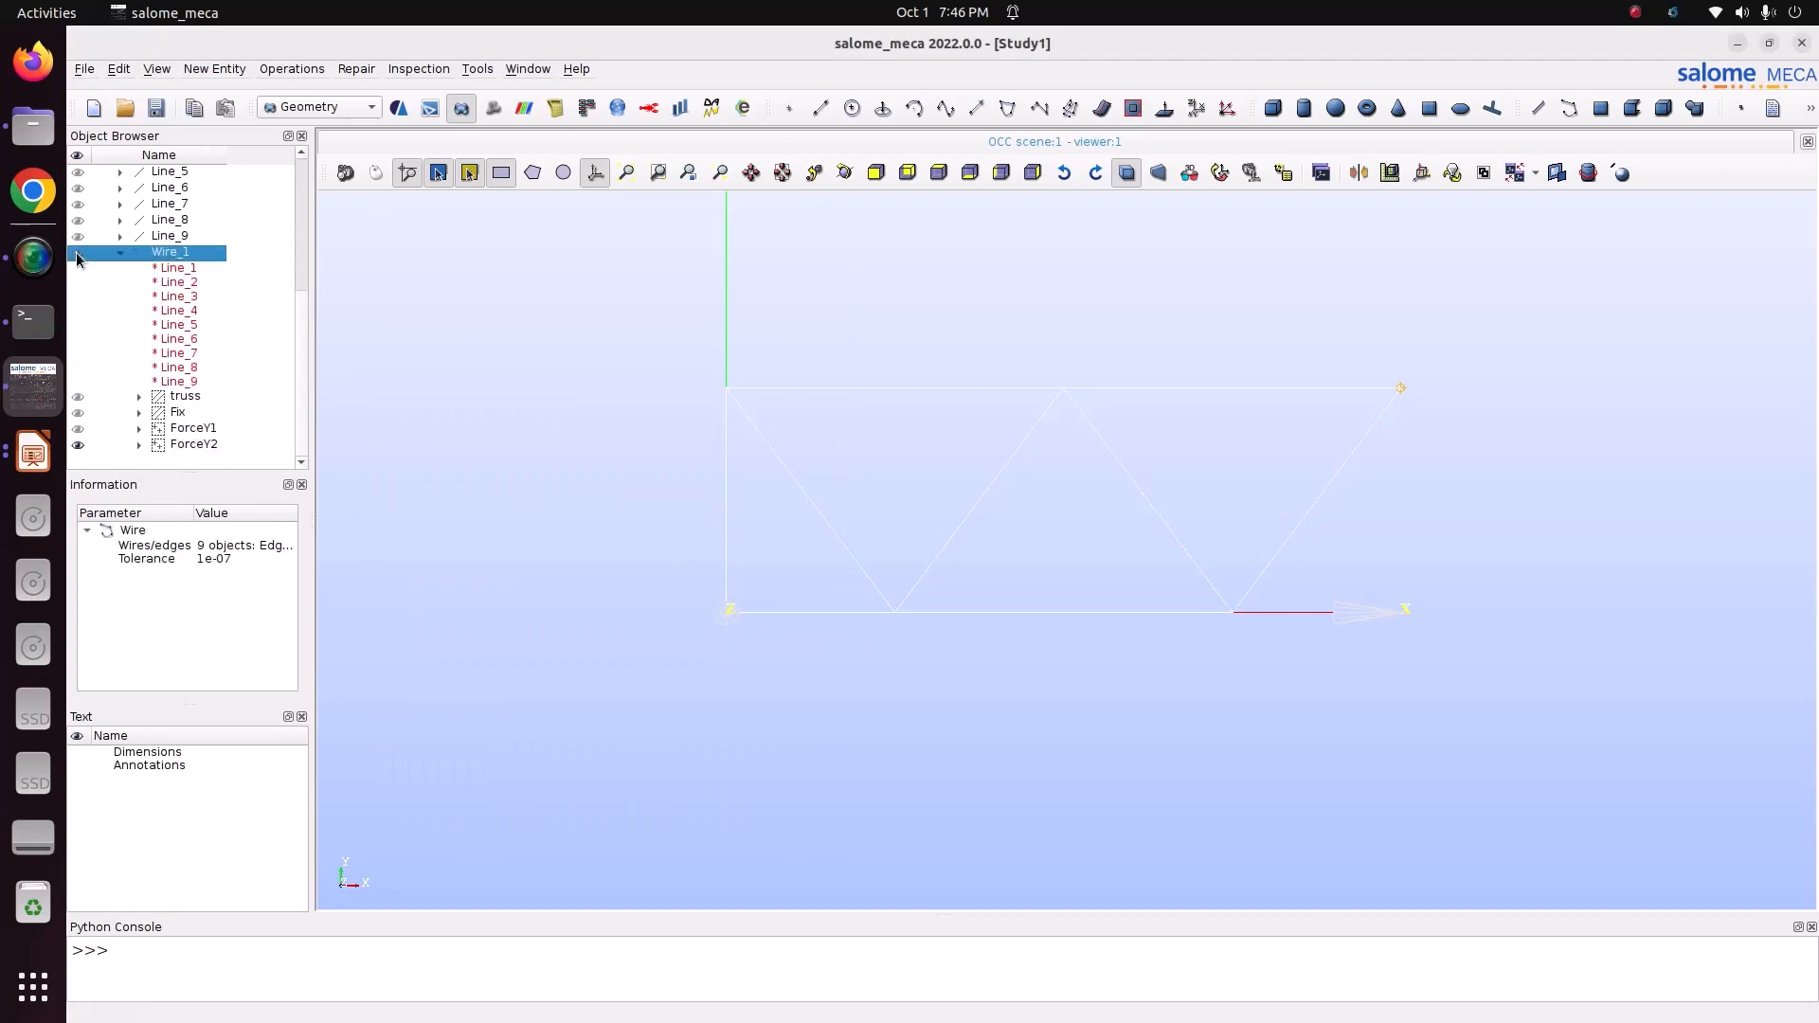
left_click(95, 447)
left_click(73, 396)
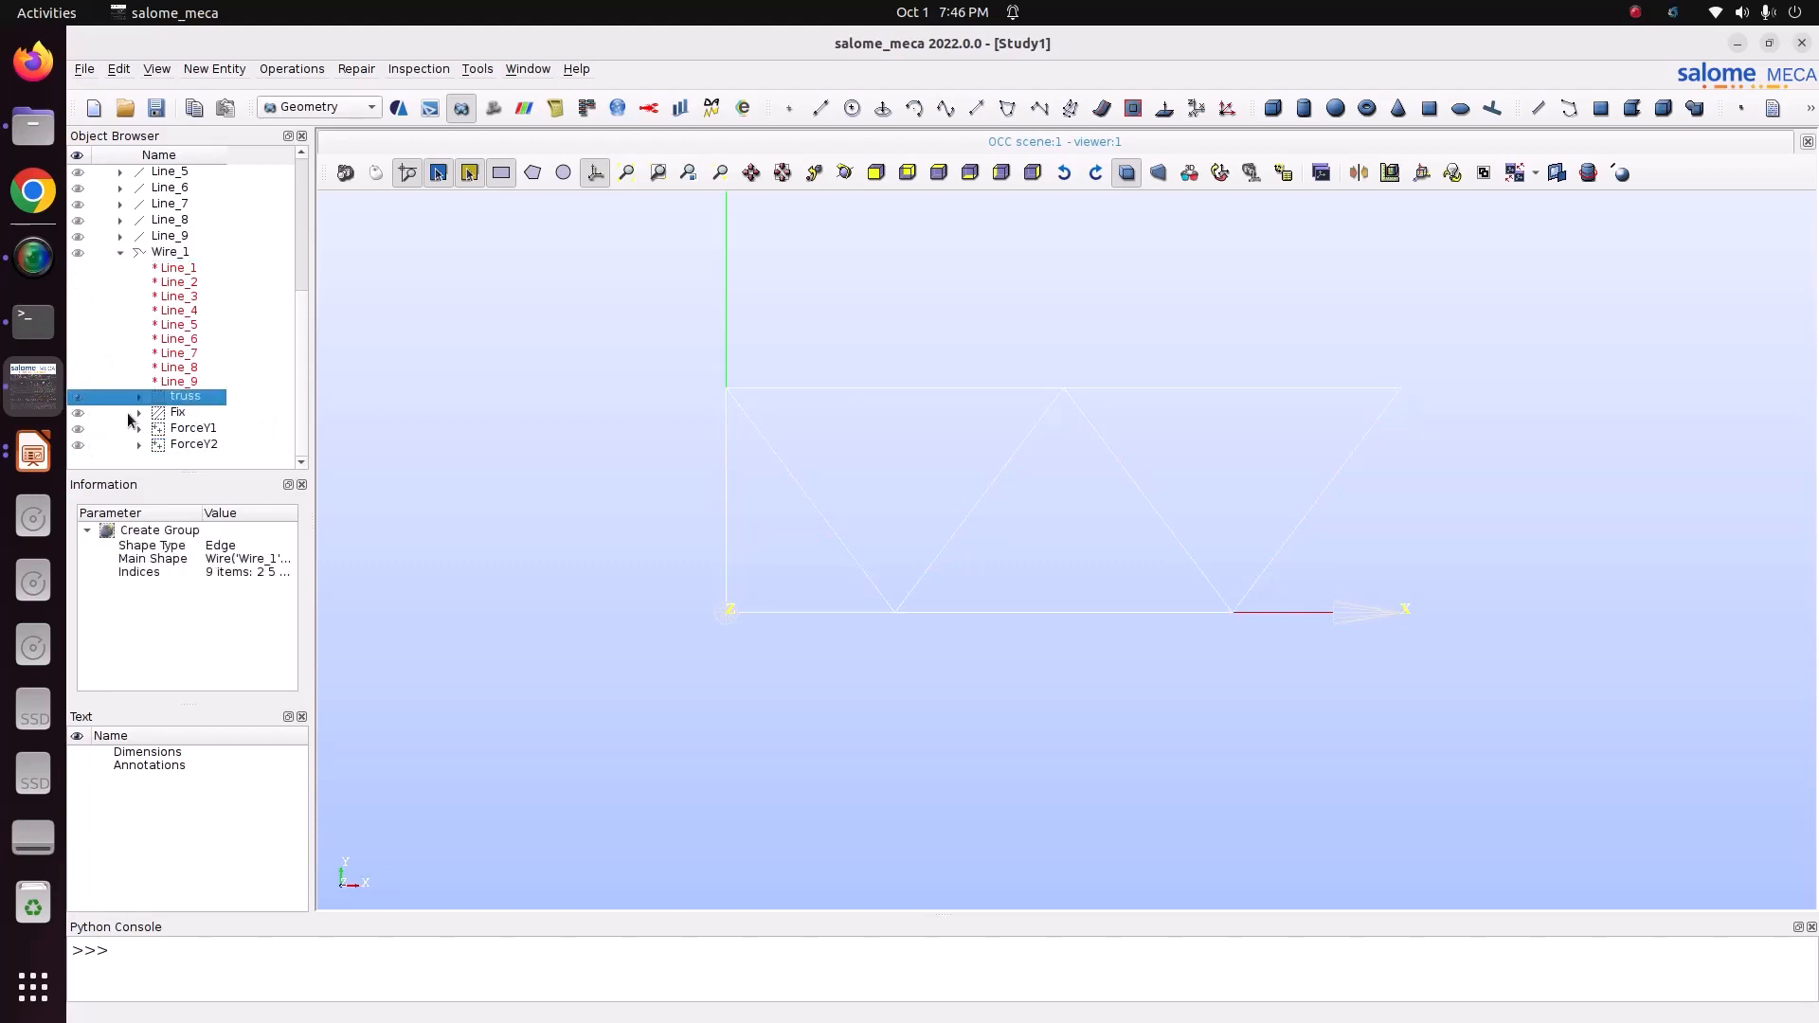
left_click(82, 414)
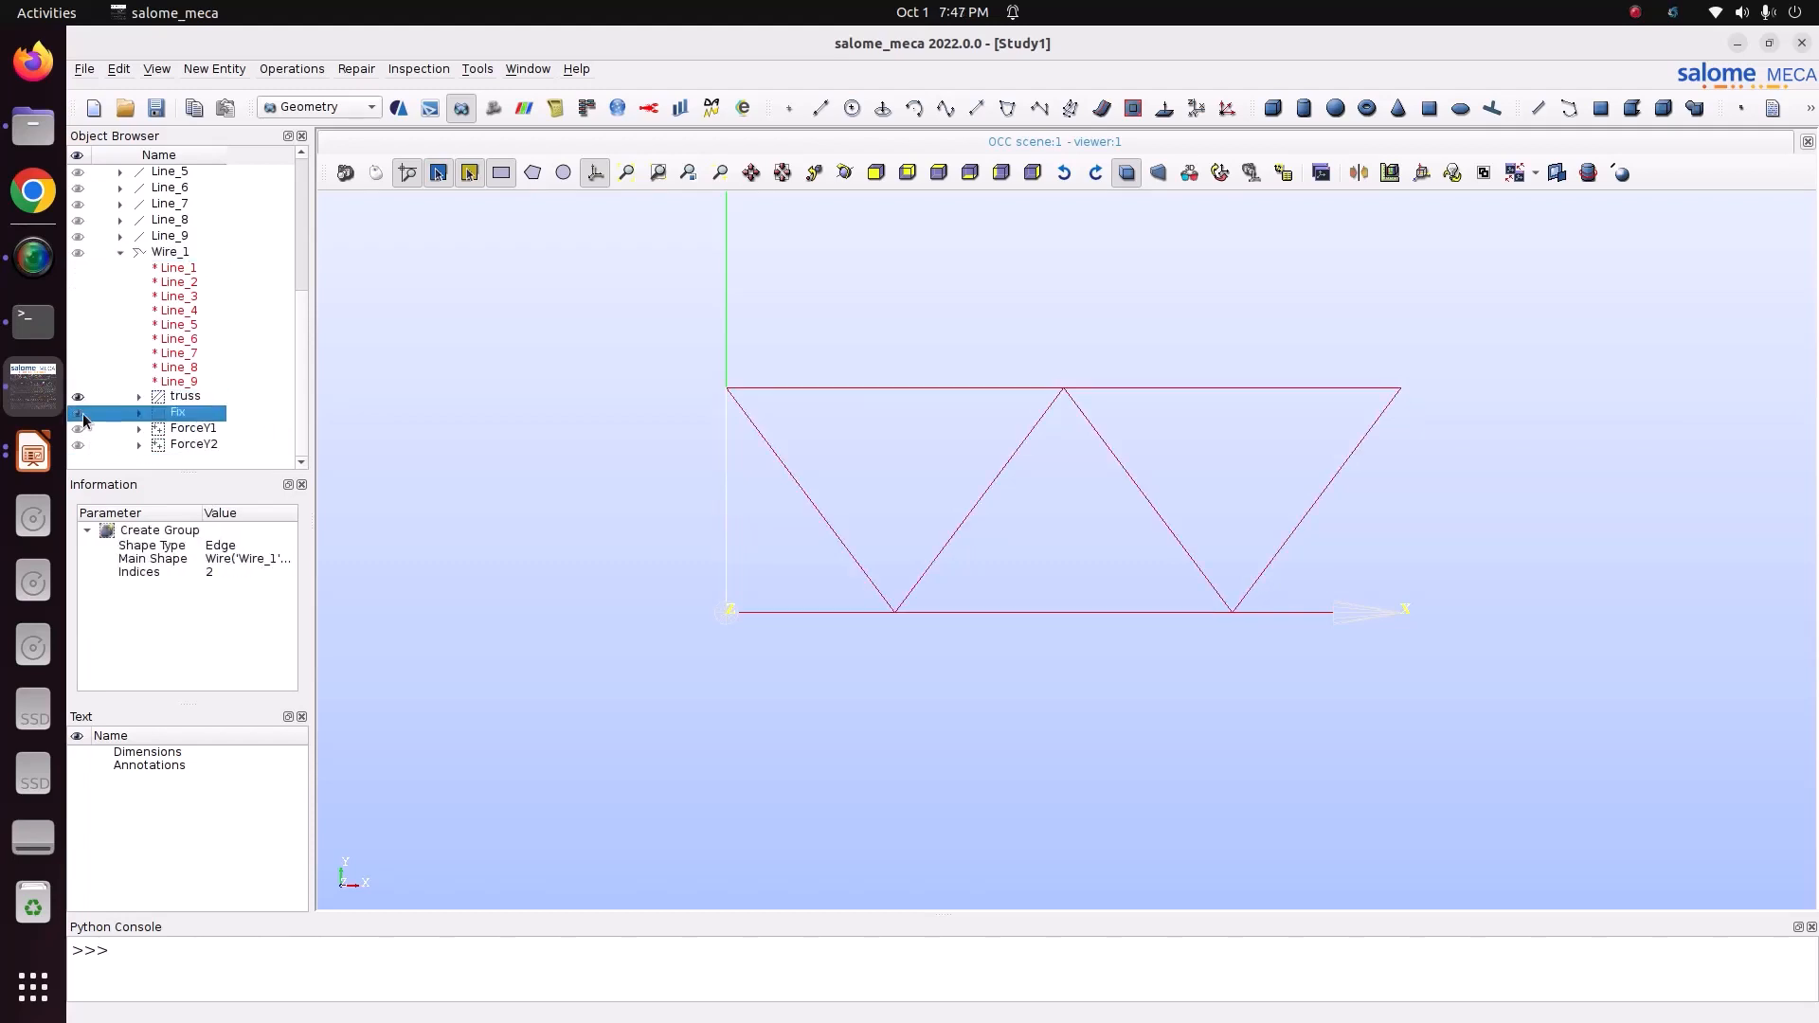
left_click(78, 432)
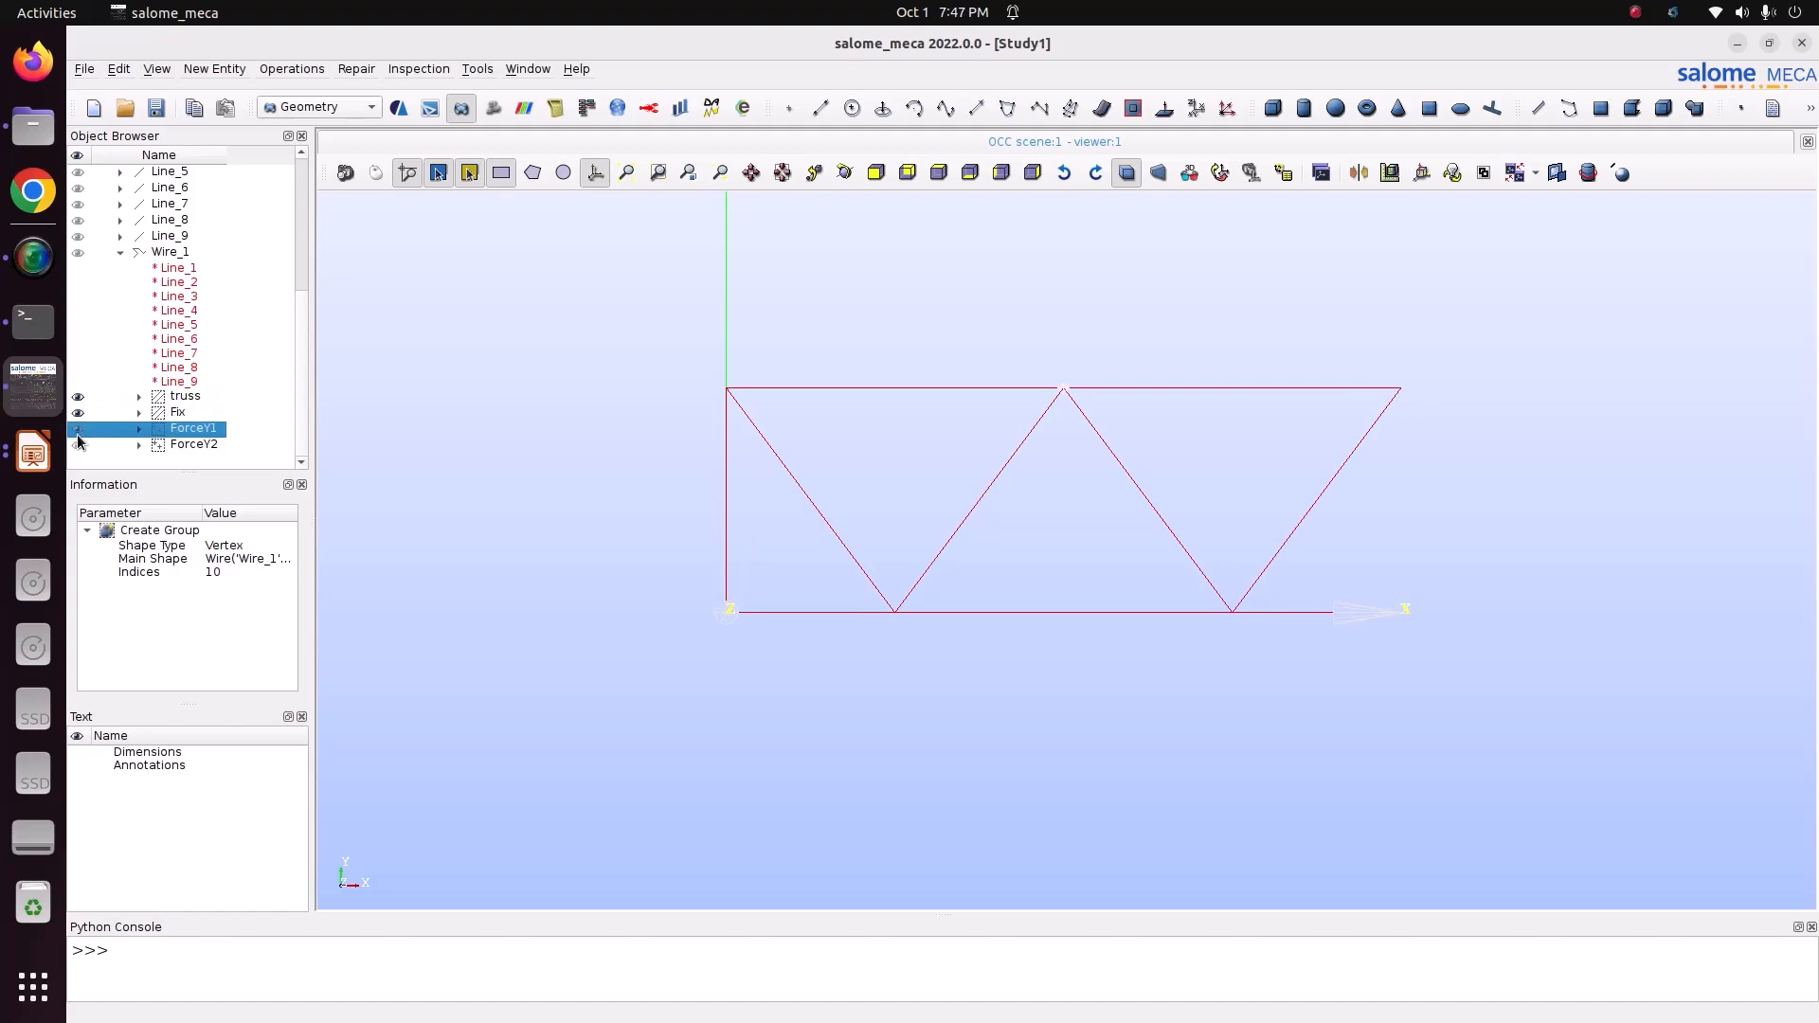
left_click(80, 446)
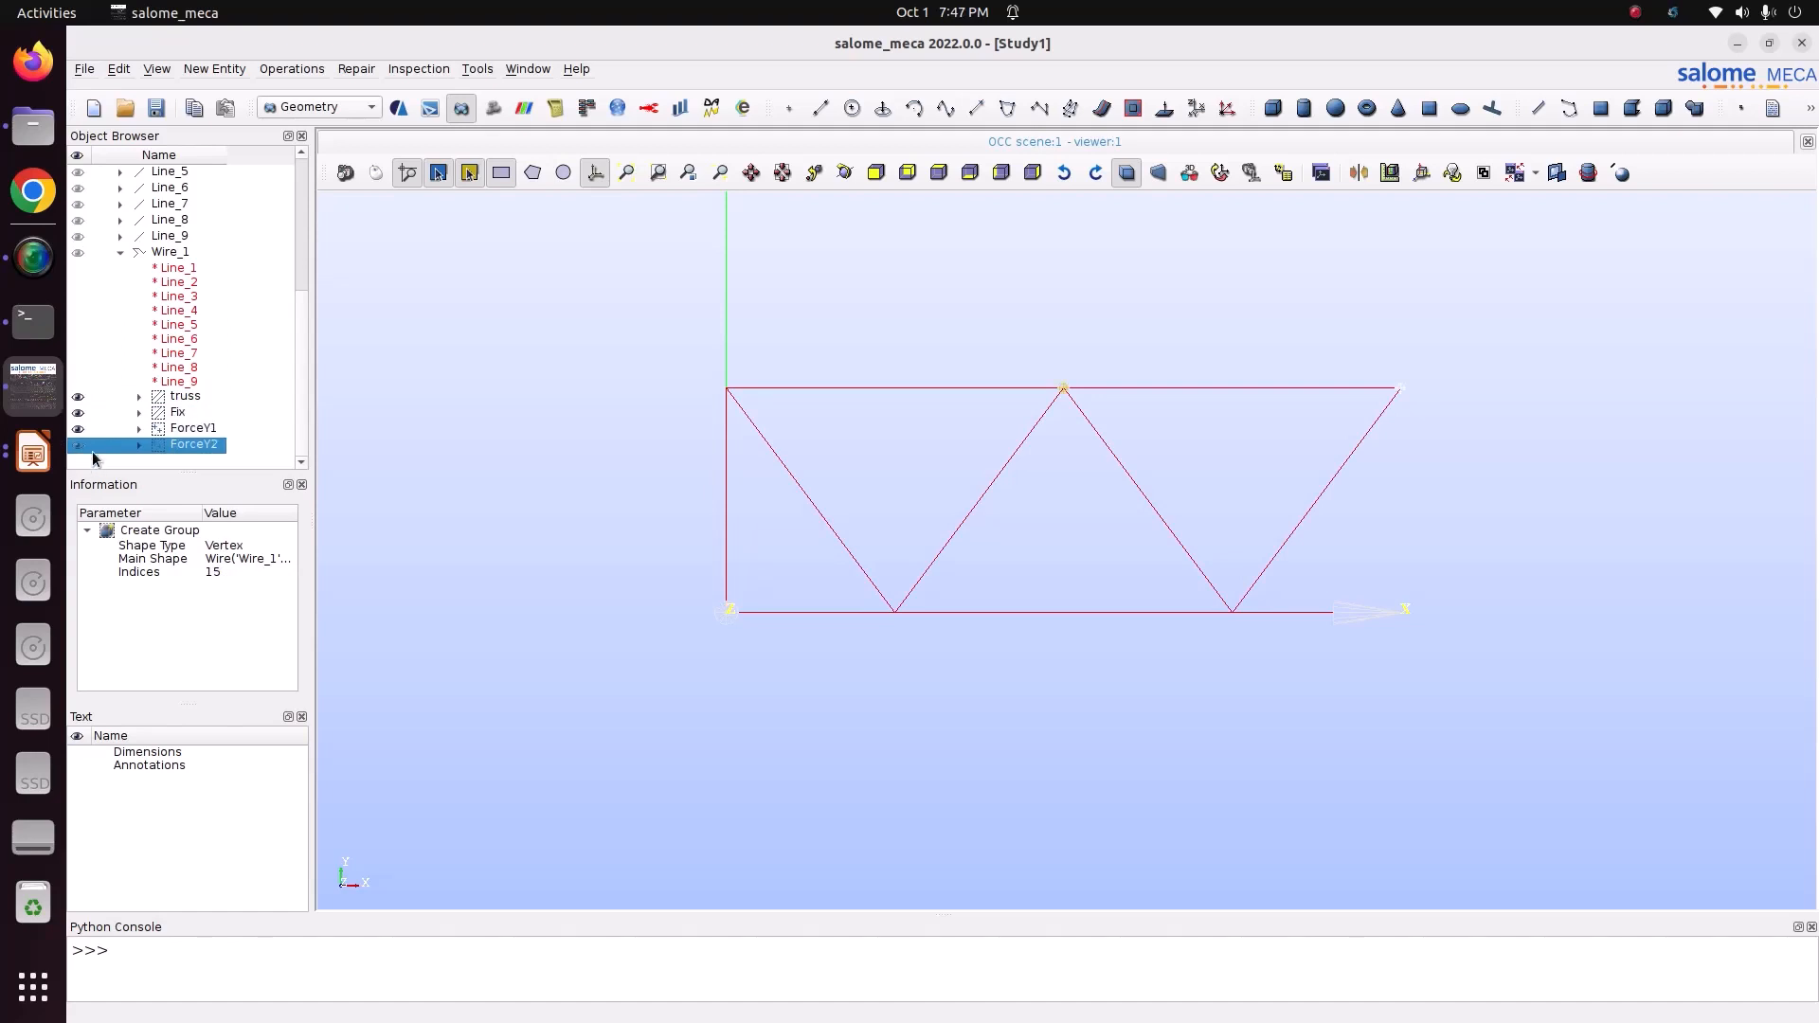
- Recheck the truss figure in the Impress presentation, return to salome_meca and save the study
left_click(36, 453)
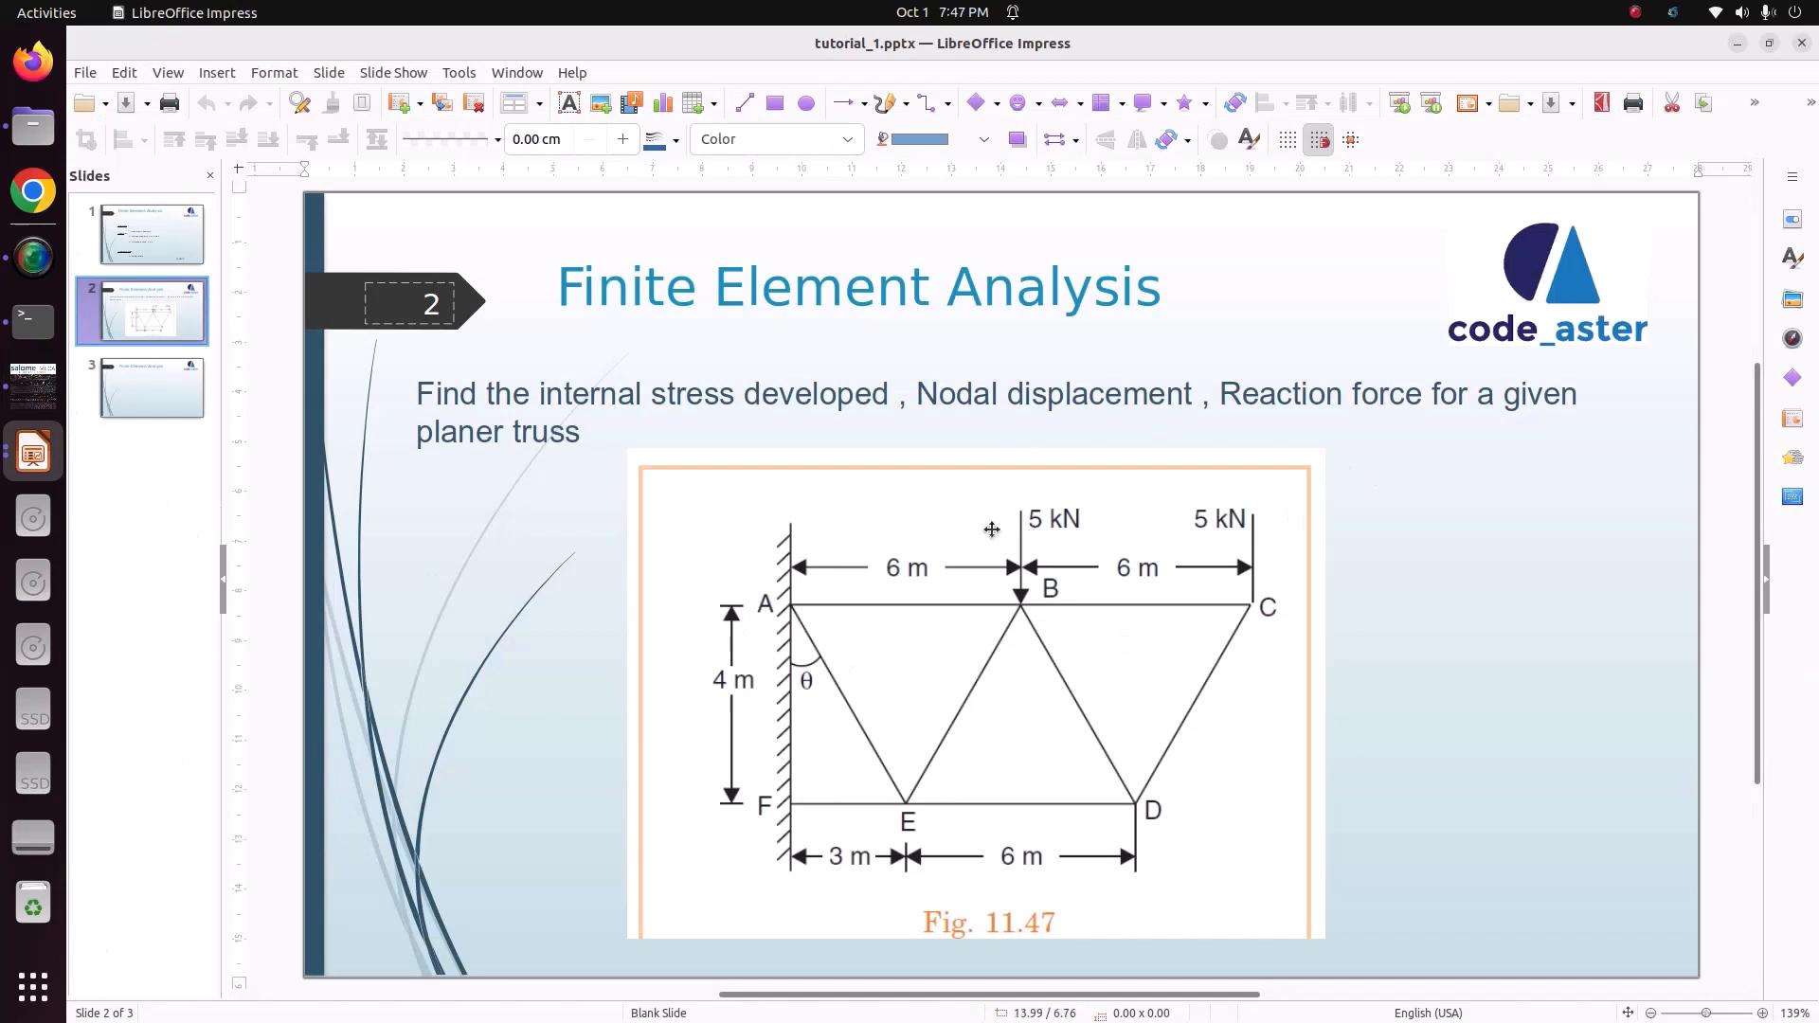
left_click(33, 385)
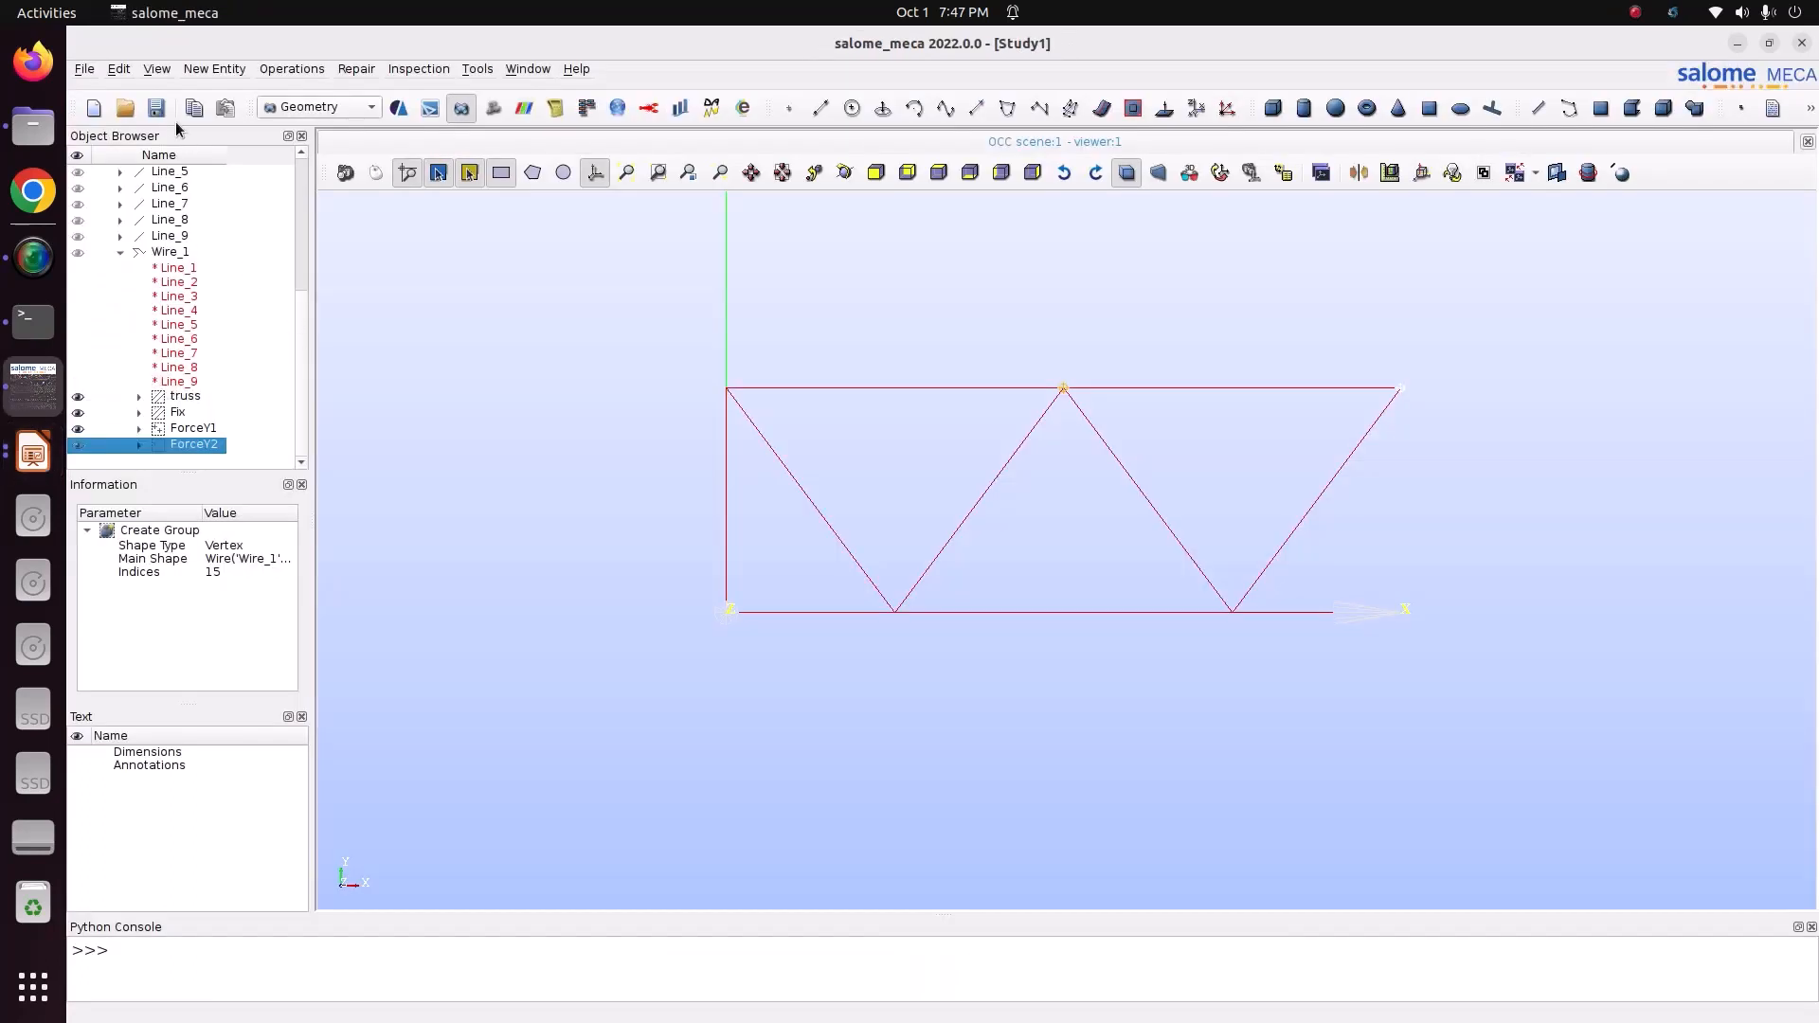
left_click(156, 107)
- Switch to the Mesh module and set up a new mesh on Wire_1 with the Wire Discretisation 1D algorithm
left_click(313, 107)
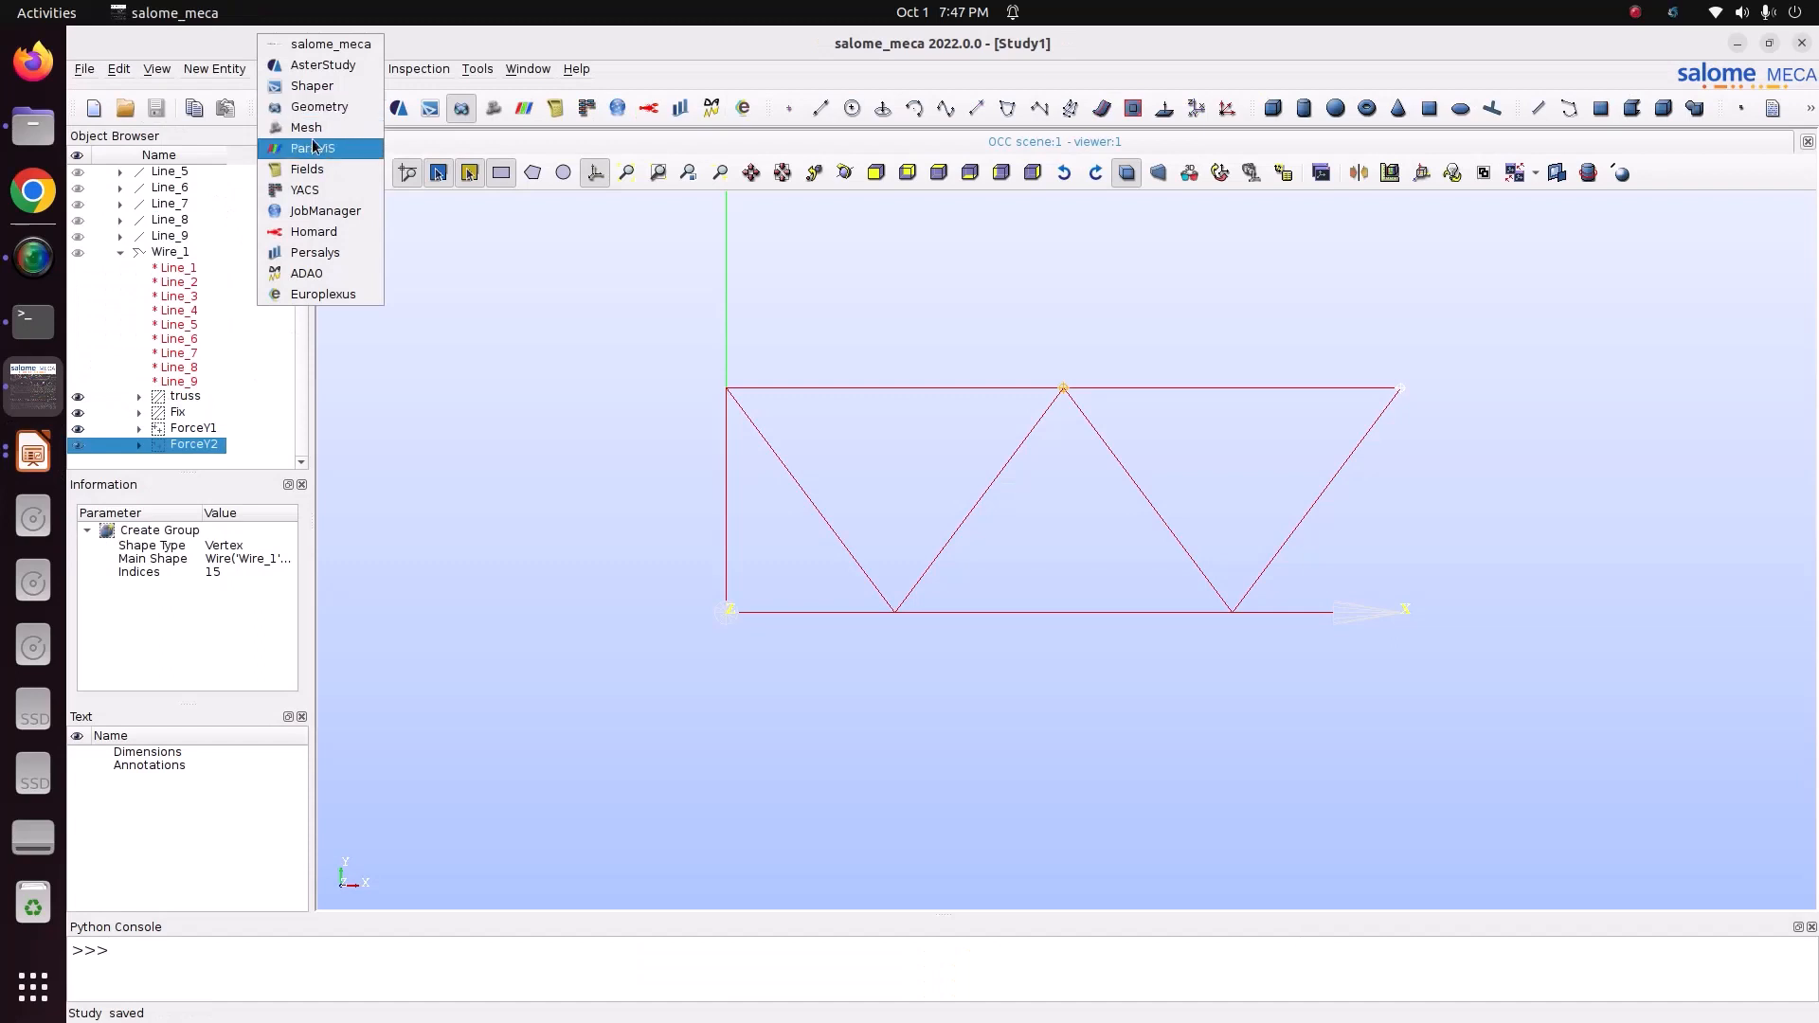
left_click(313, 129)
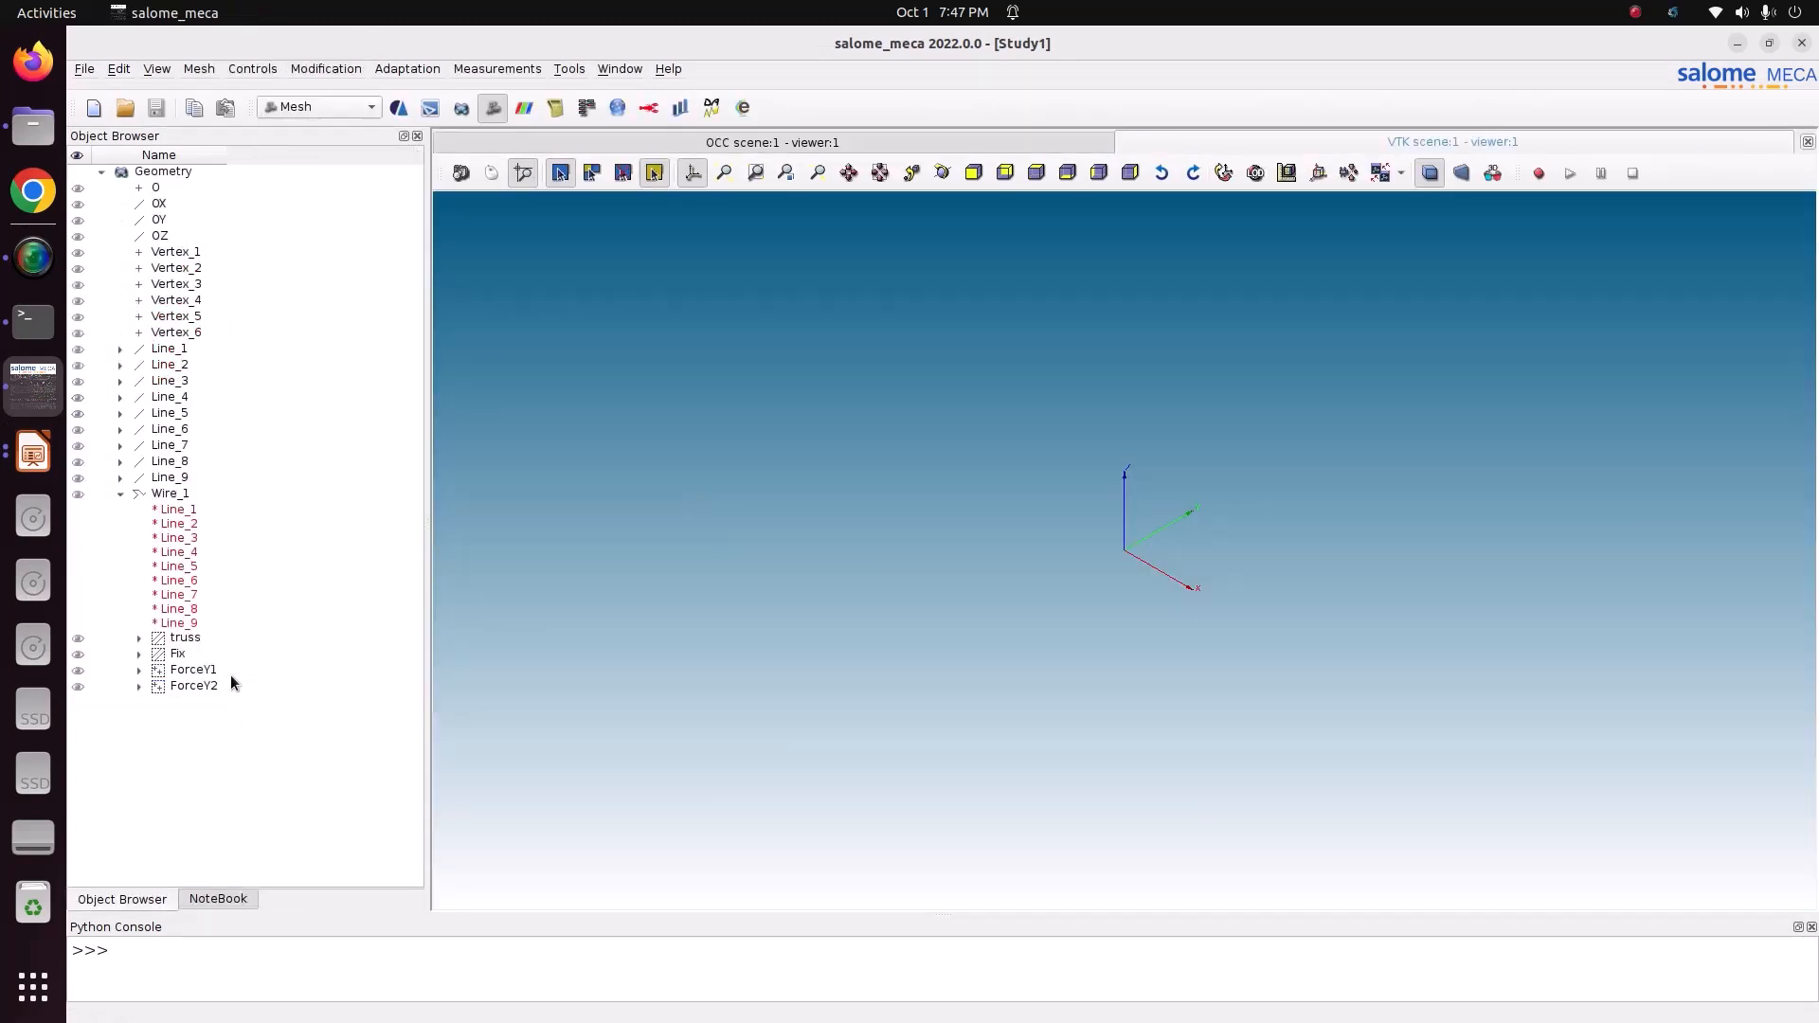
left_click(182, 499)
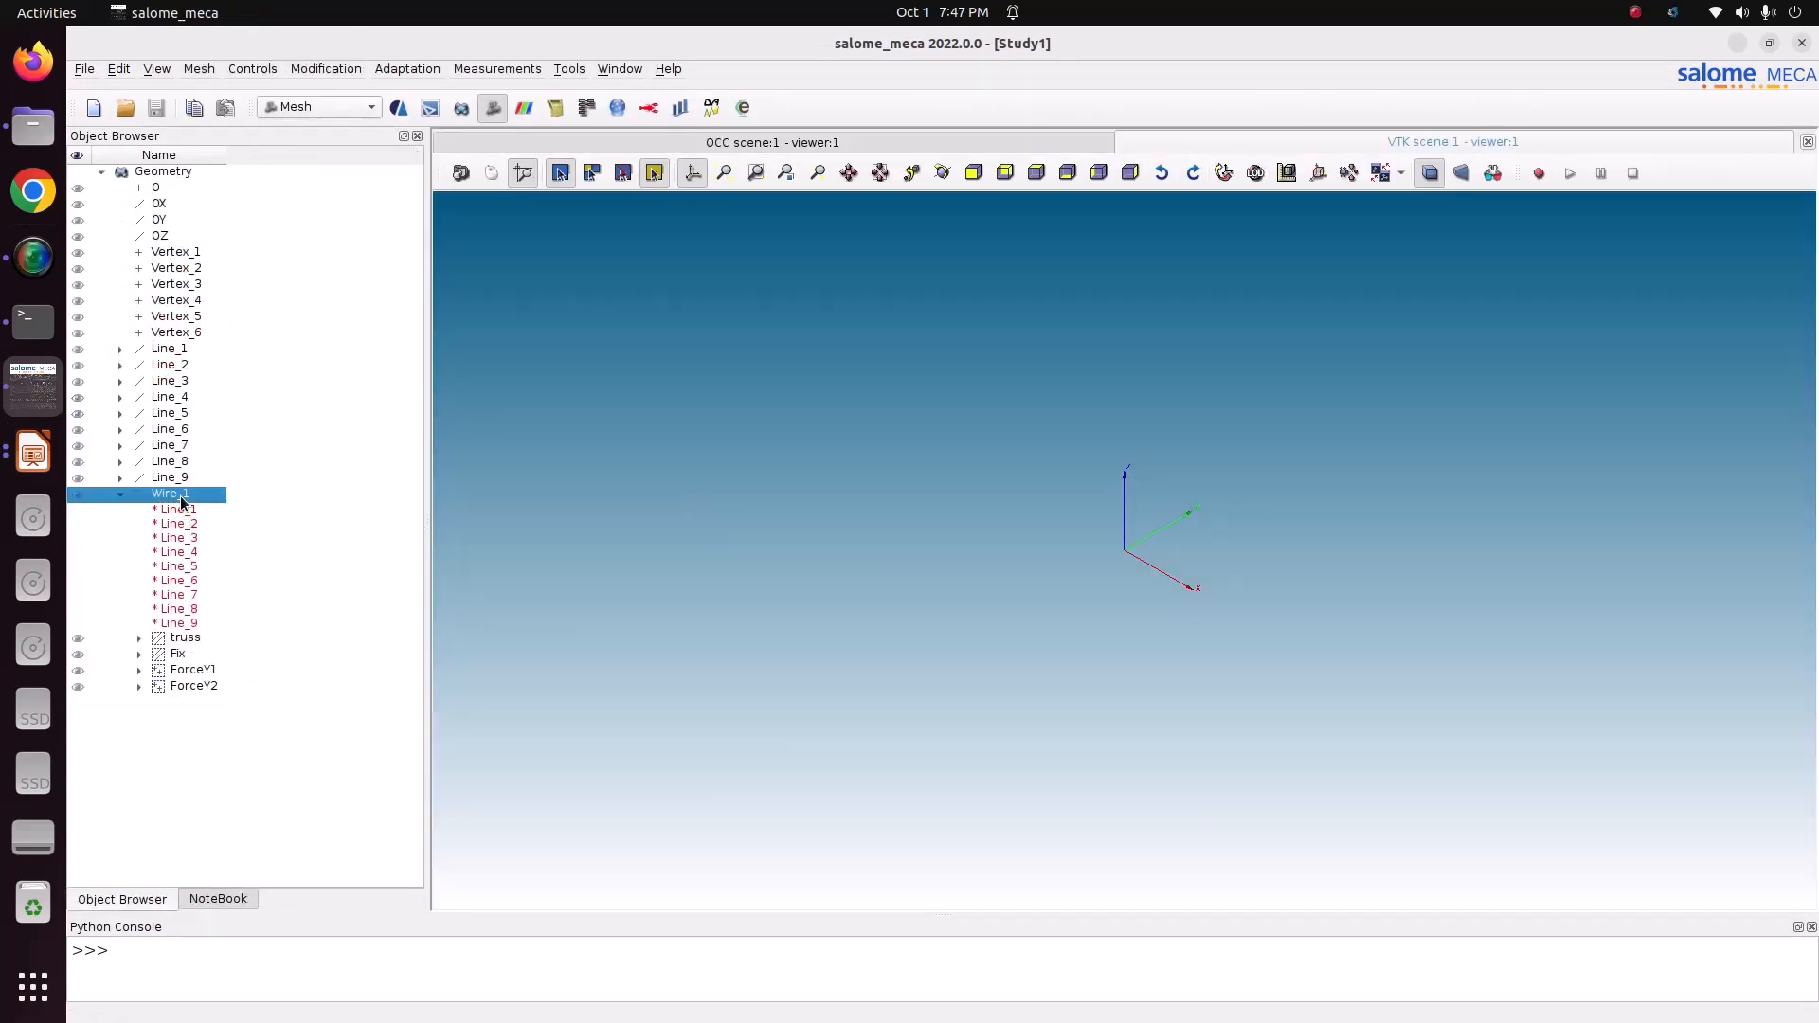
left_click(203, 70)
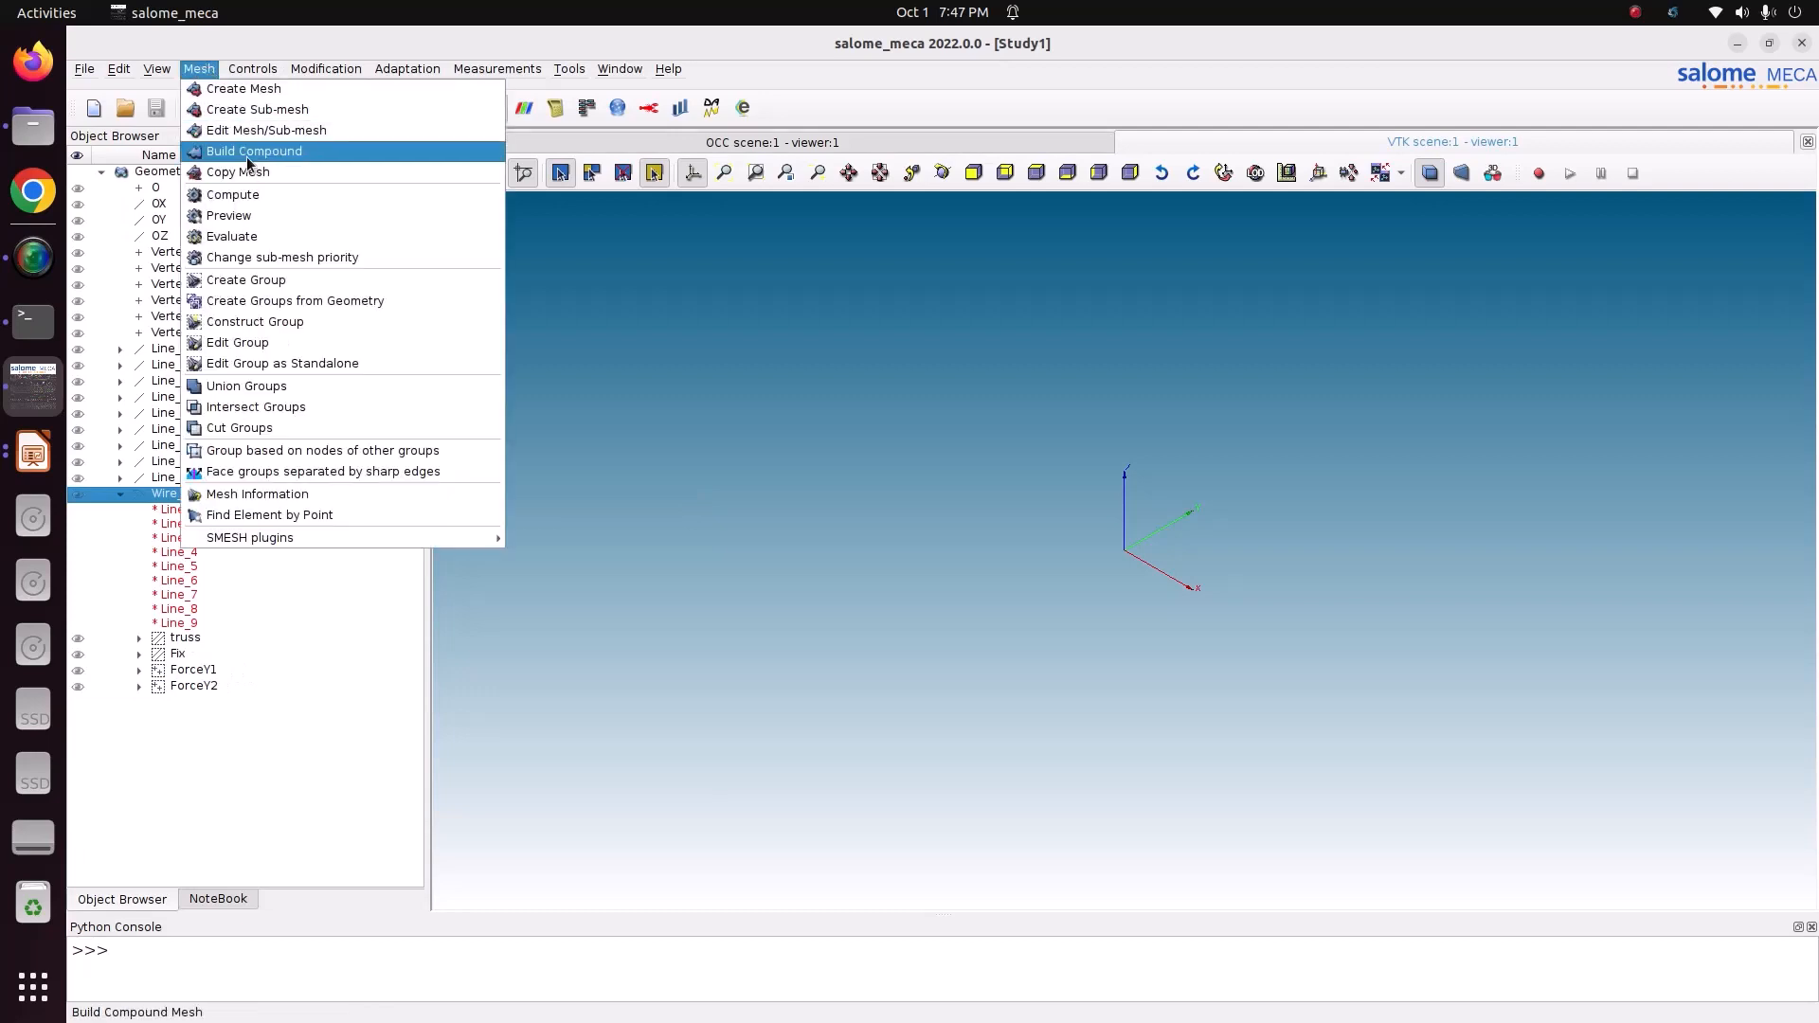
left_click(264, 87)
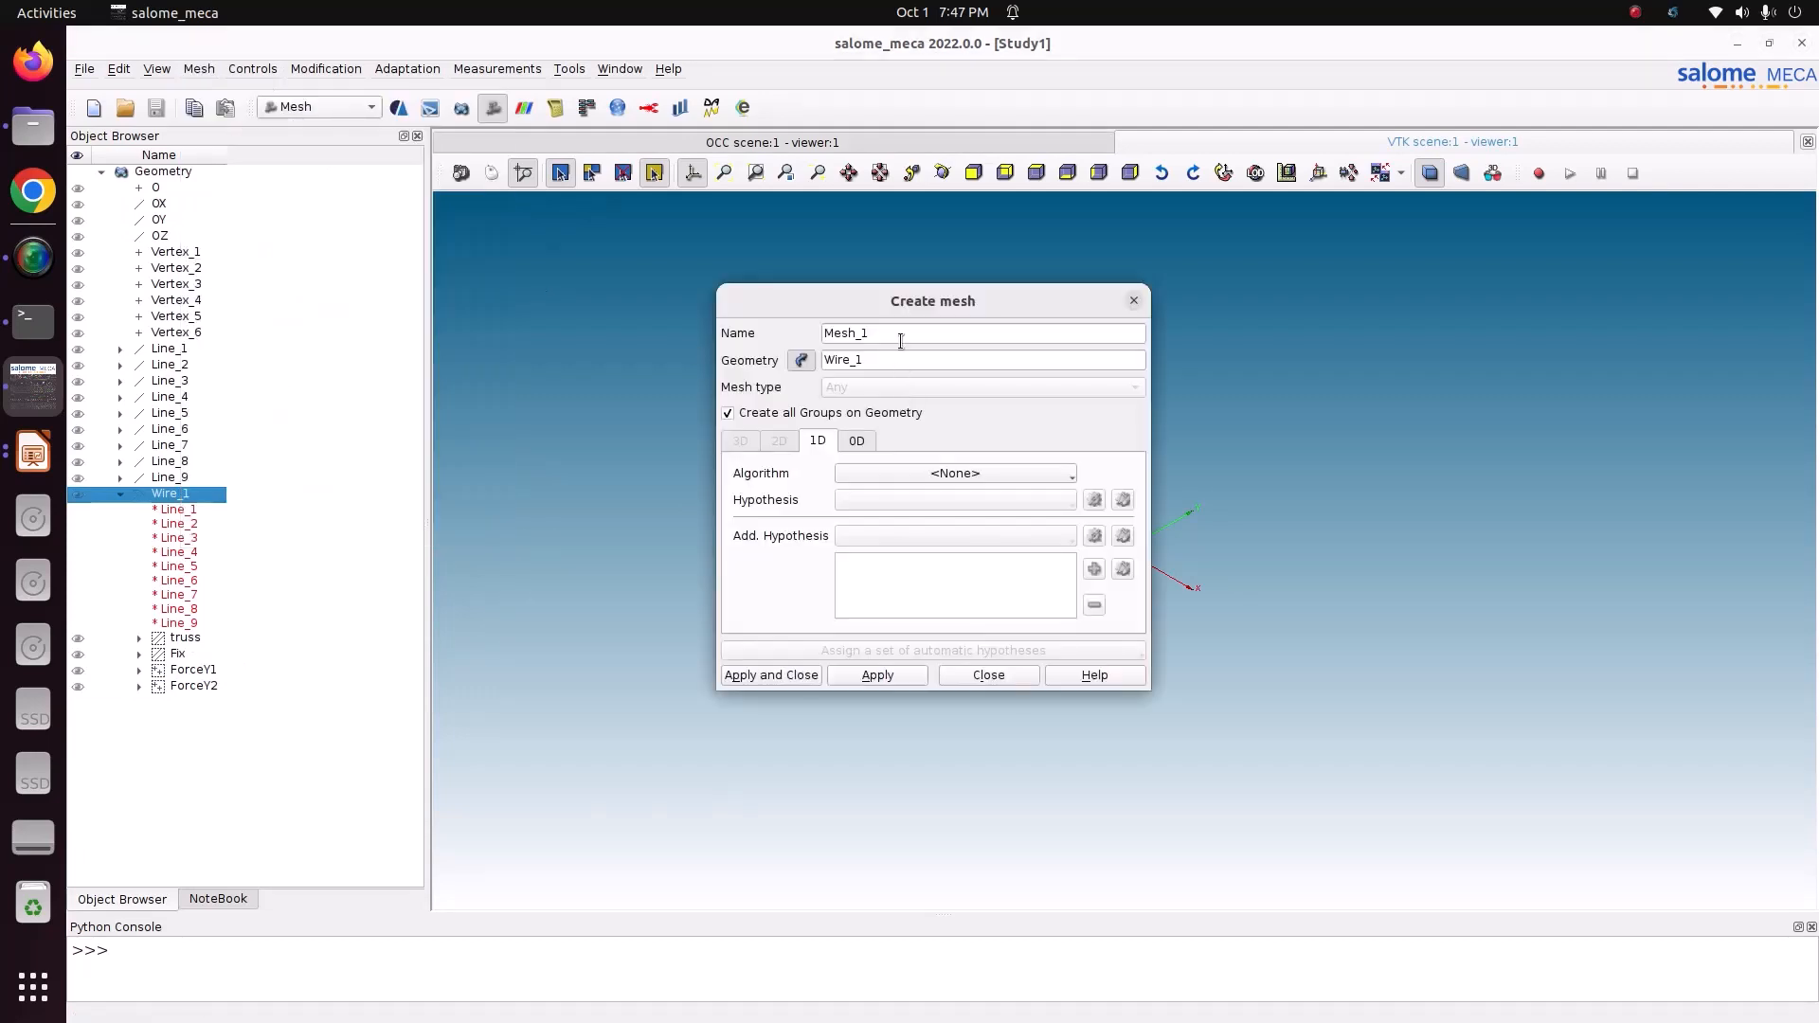
left_click(913, 471)
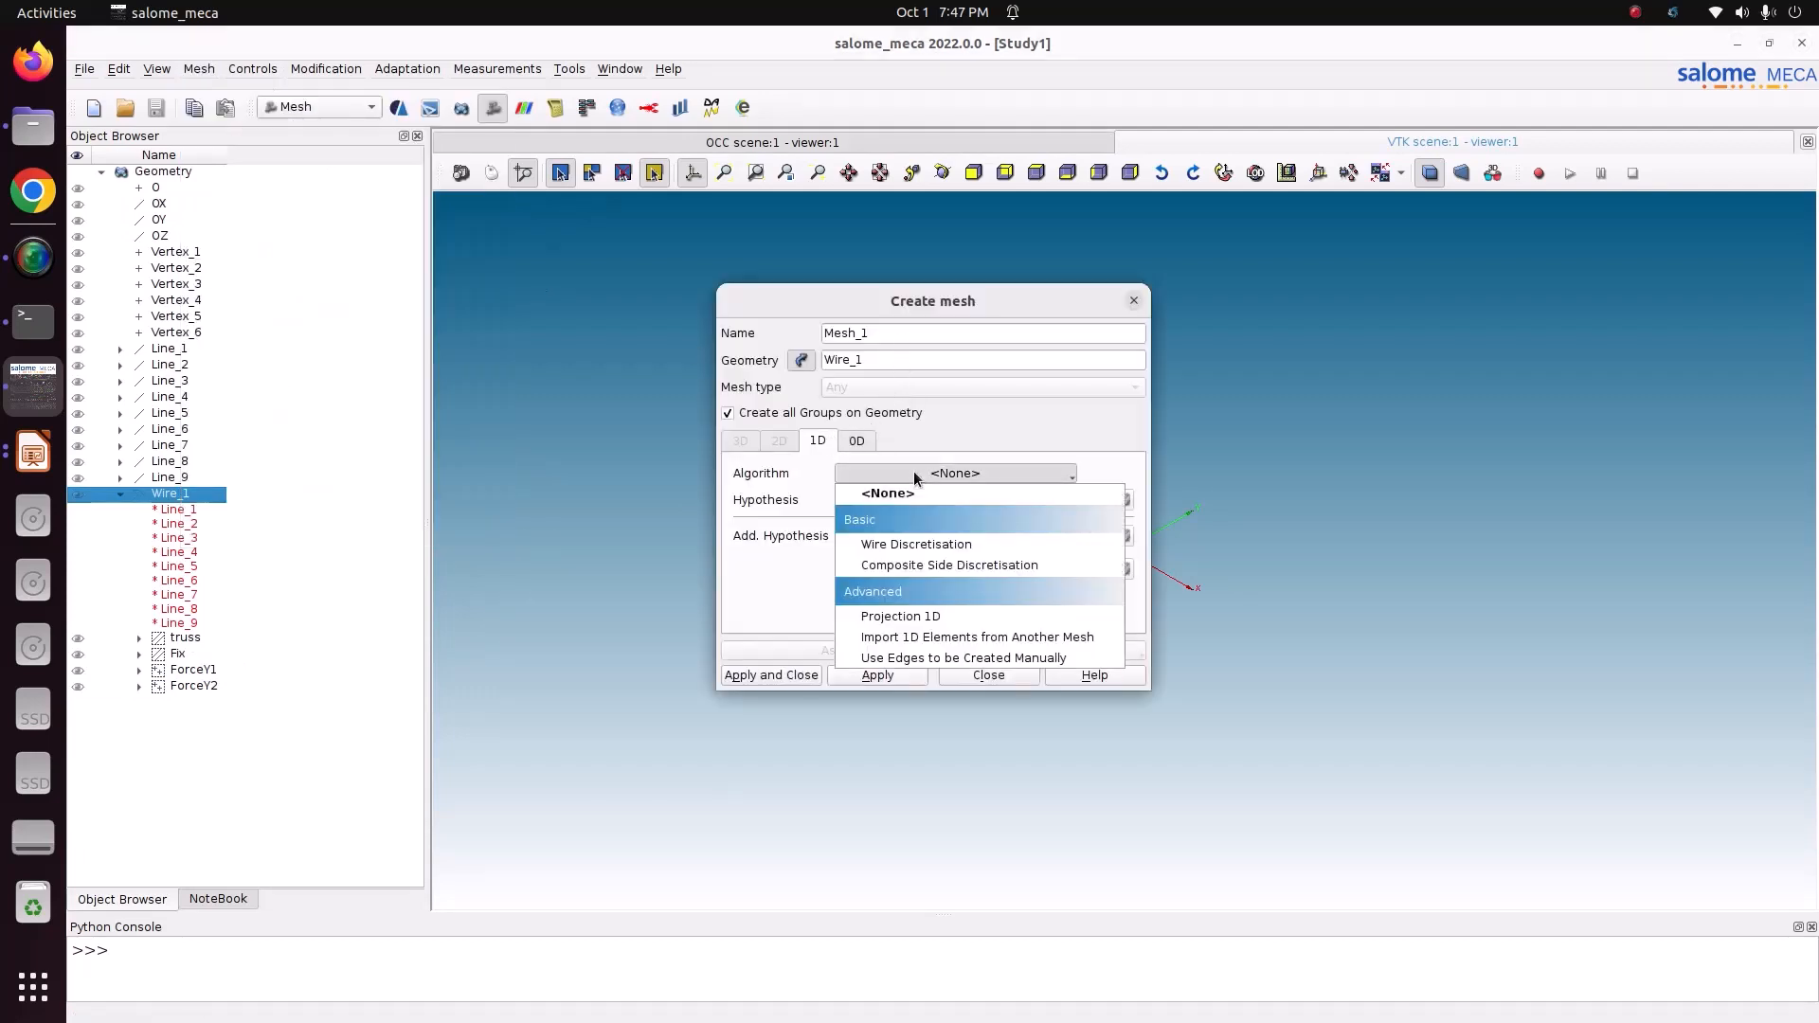
left_click(927, 538)
- Give the mesh a Number of Segments hypothesis with 16 equidistant segments and create the mesh
left_click(1095, 502)
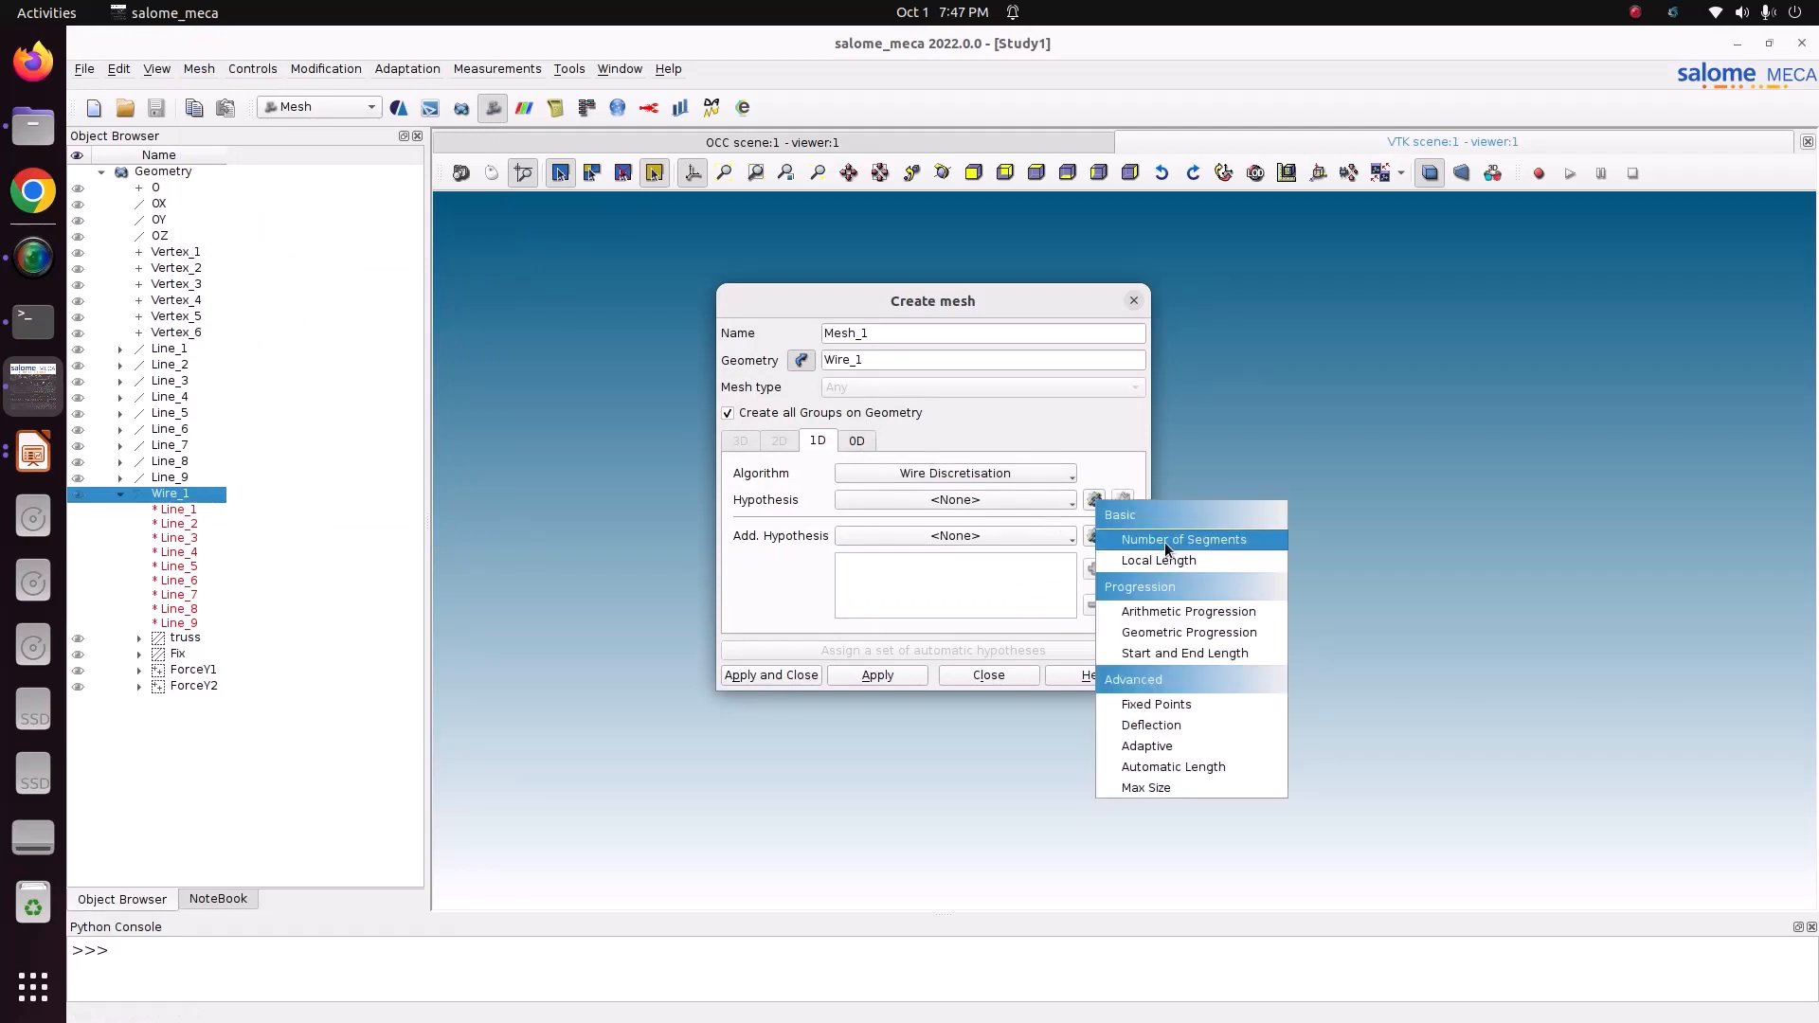
left_click(1163, 542)
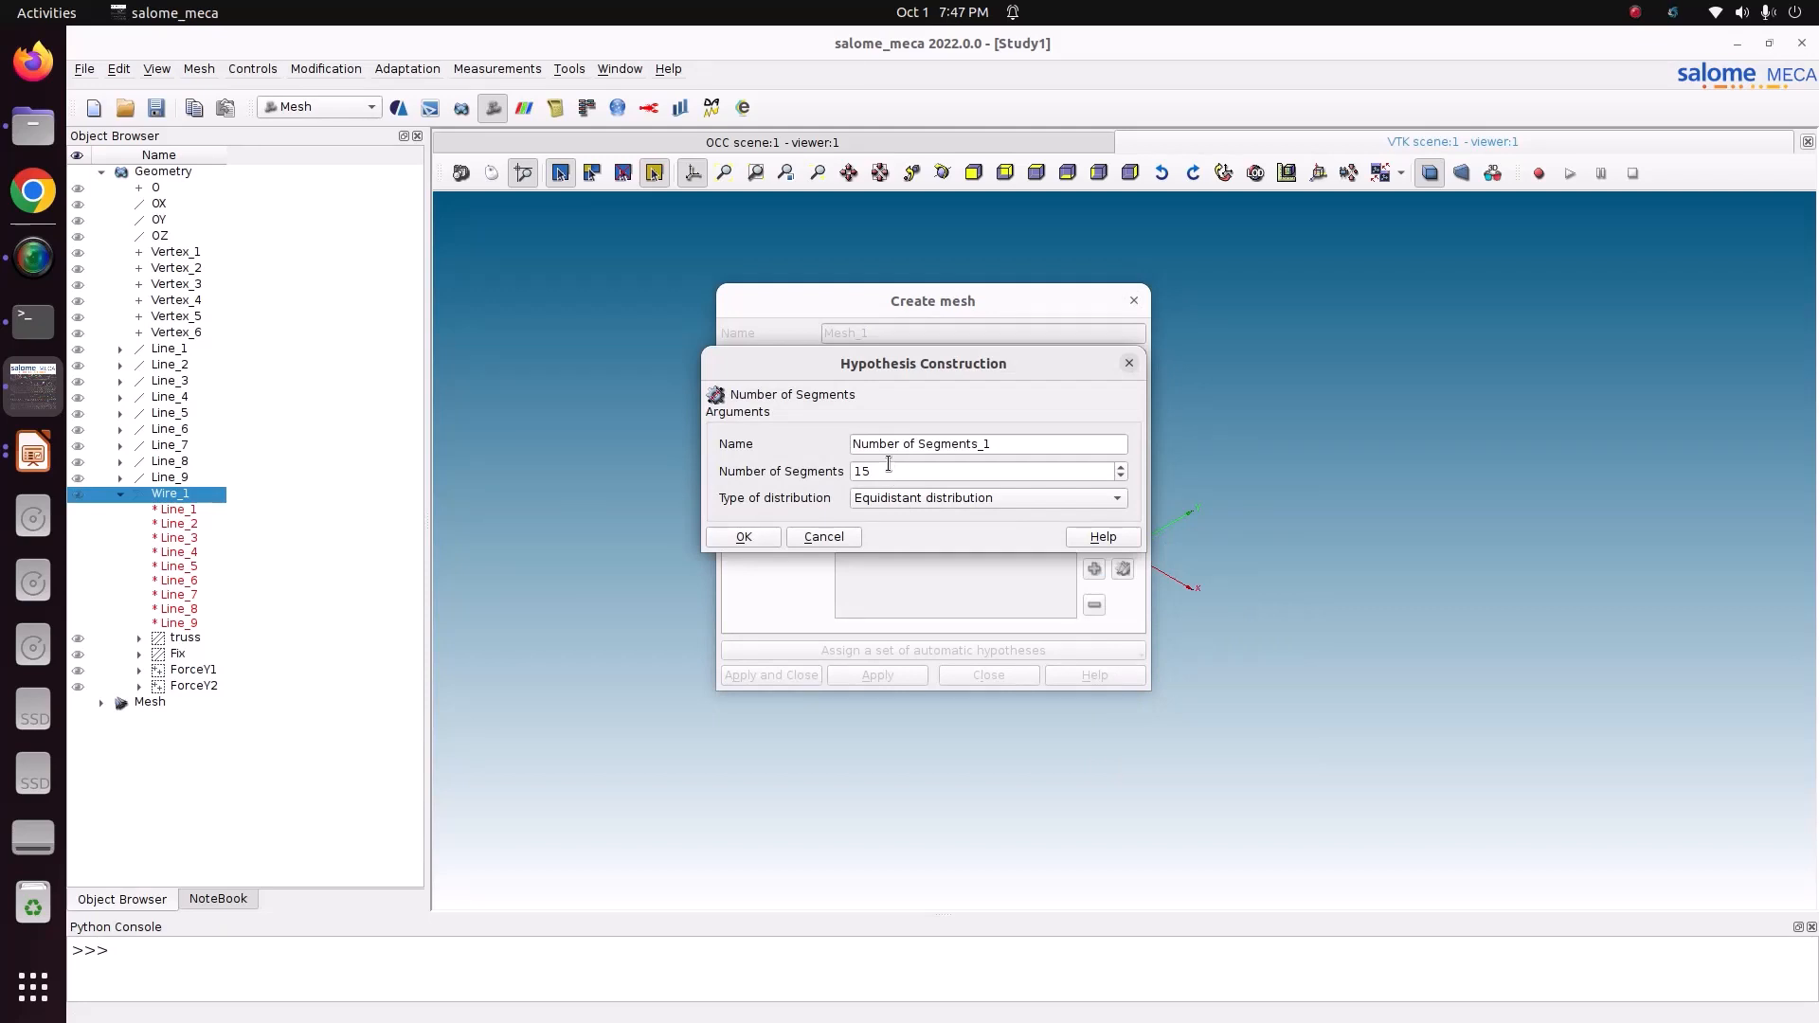
left_click_drag(889, 471, 848, 471)
key("BackSpace")
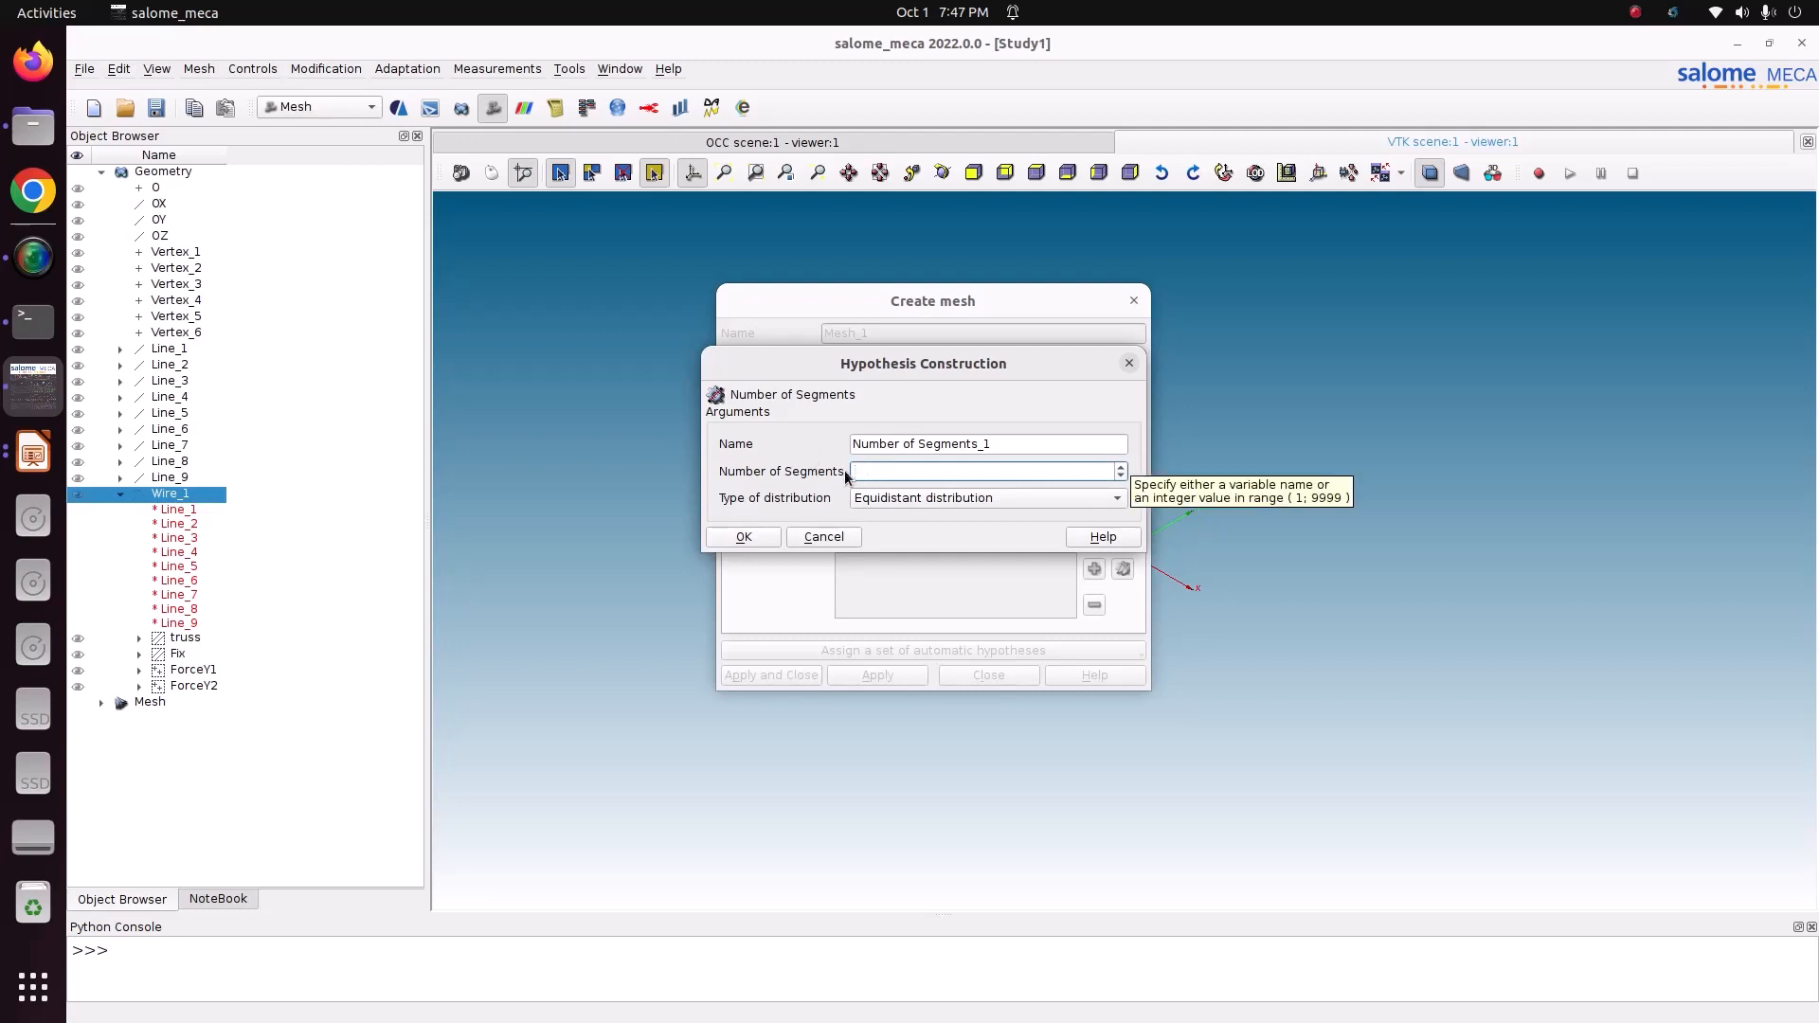
type("10")
left_click(747, 536)
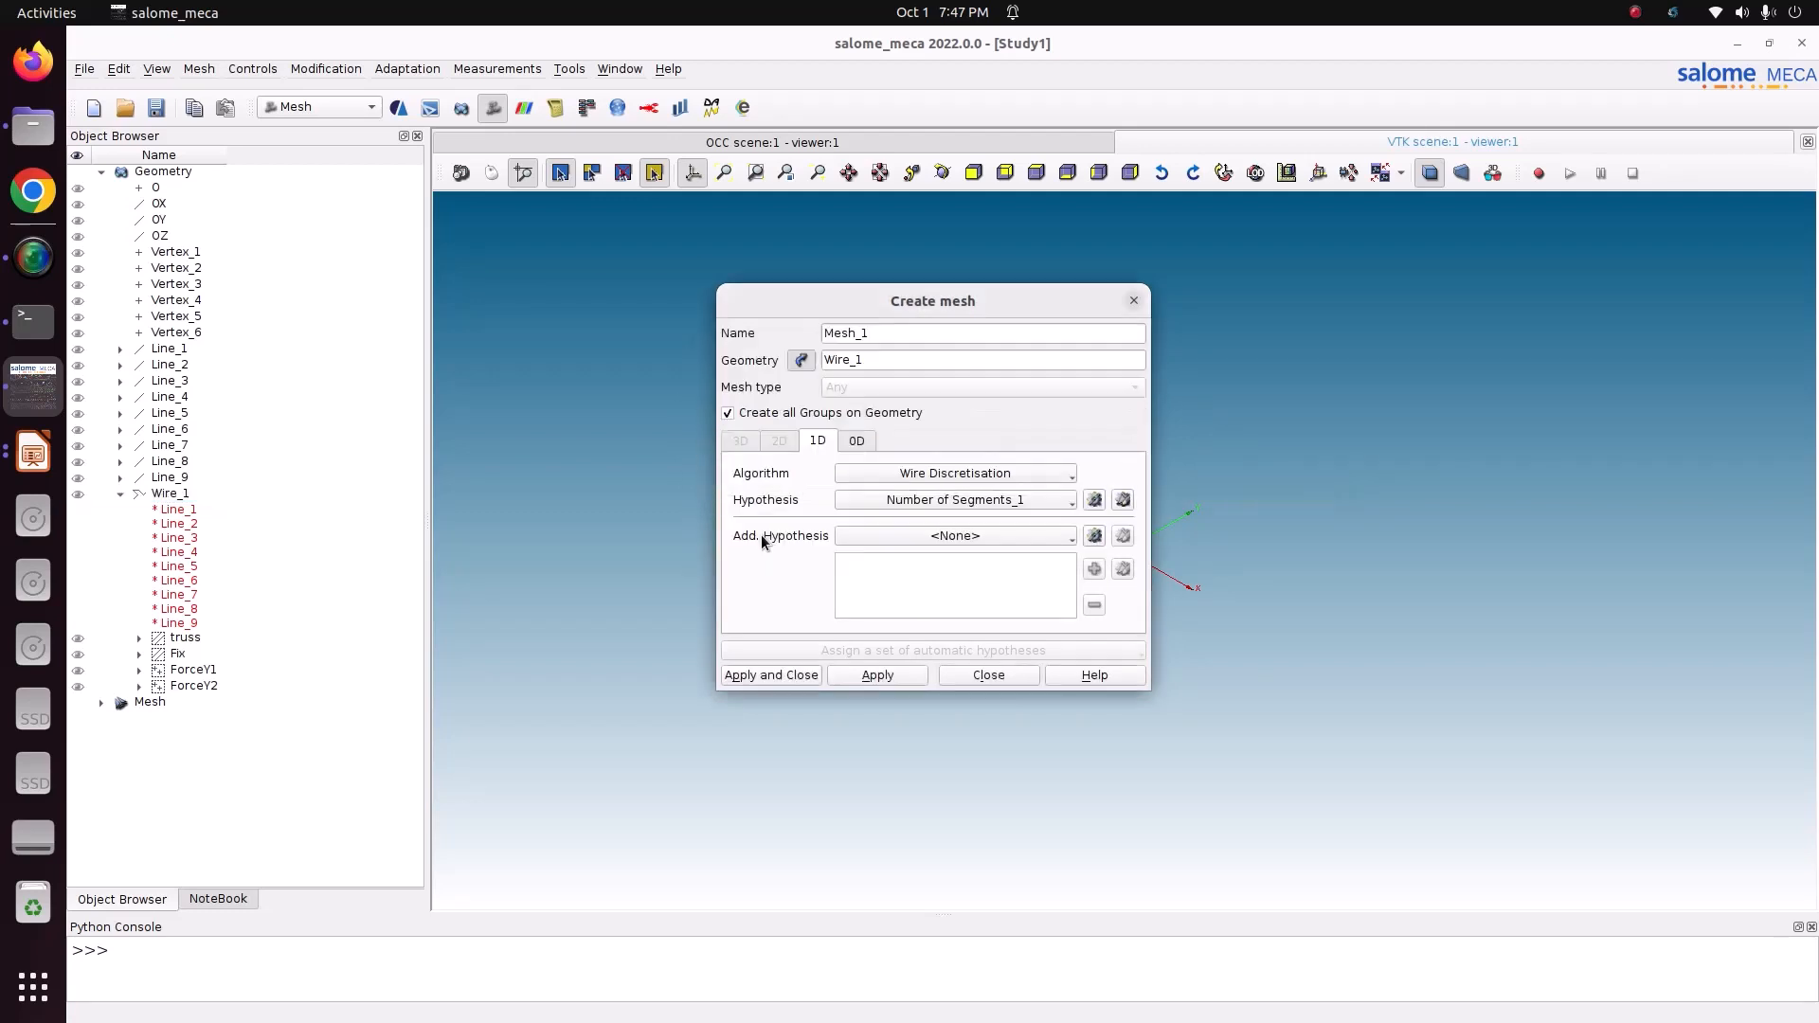
left_click(778, 675)
- Compute Mesh_1, dismiss the computation report and view the meshed truss face-on in the XY plane
right_click(202, 748)
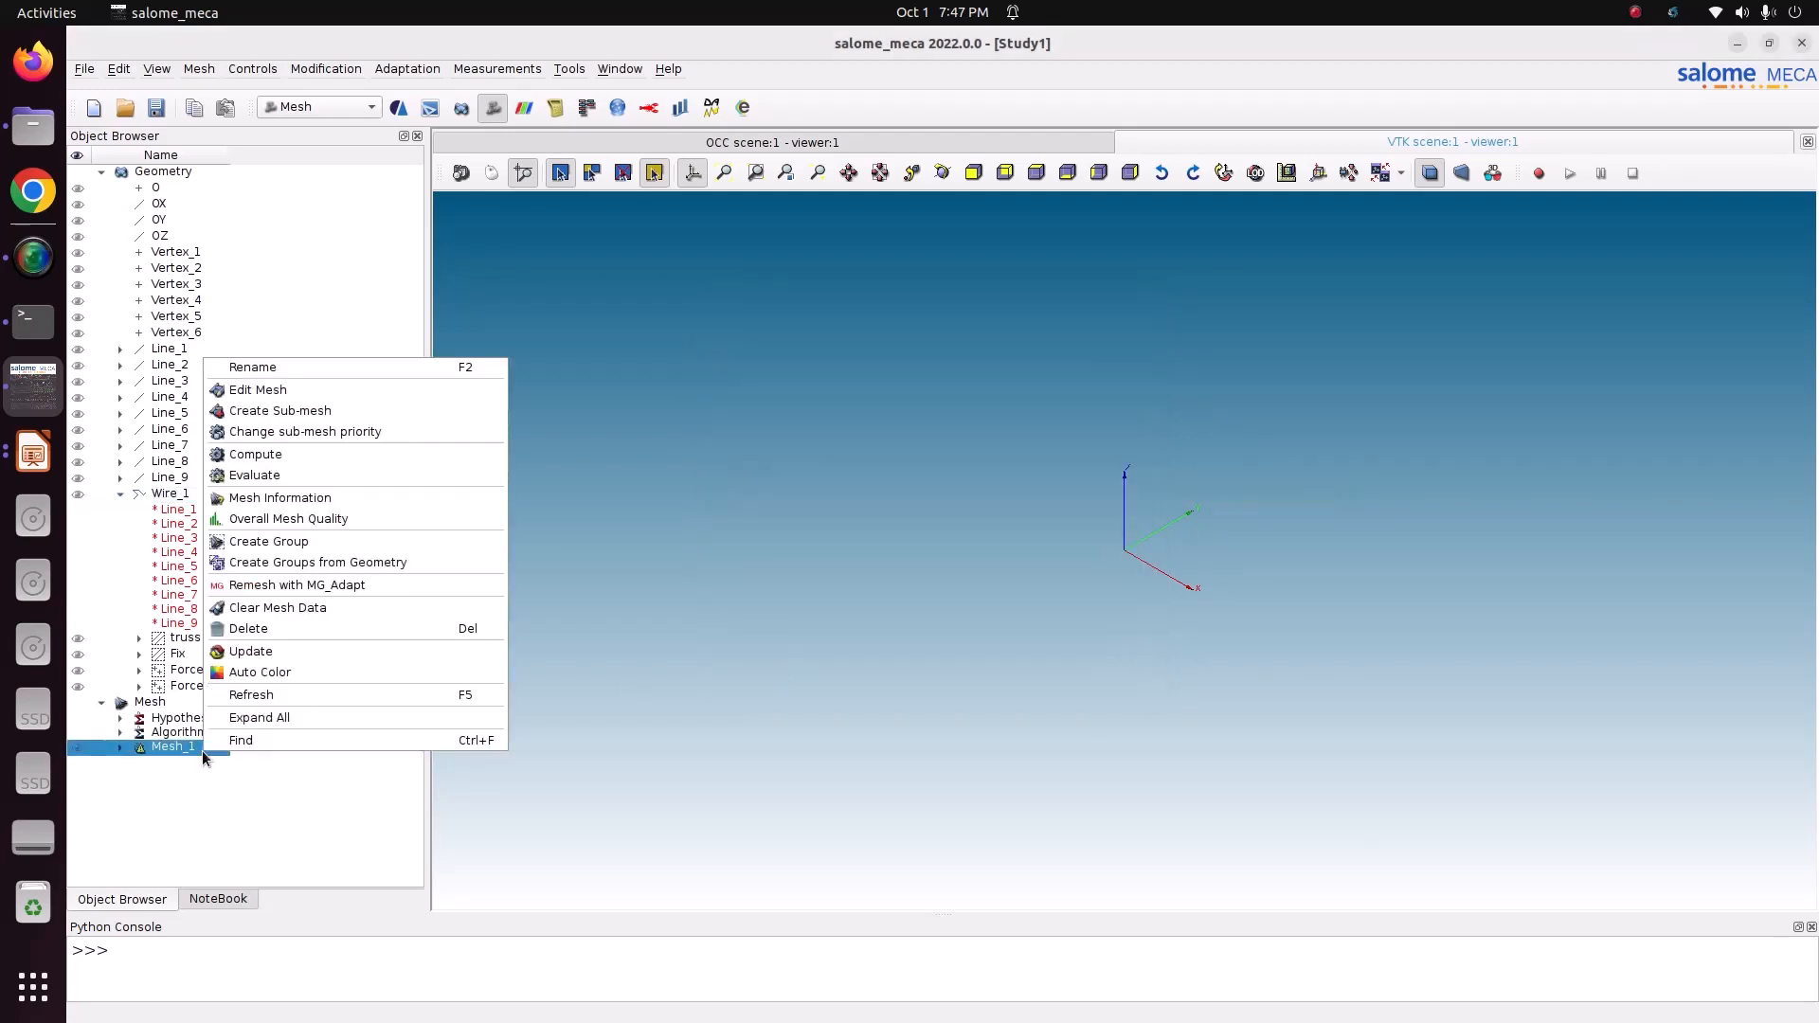
left_click(309, 456)
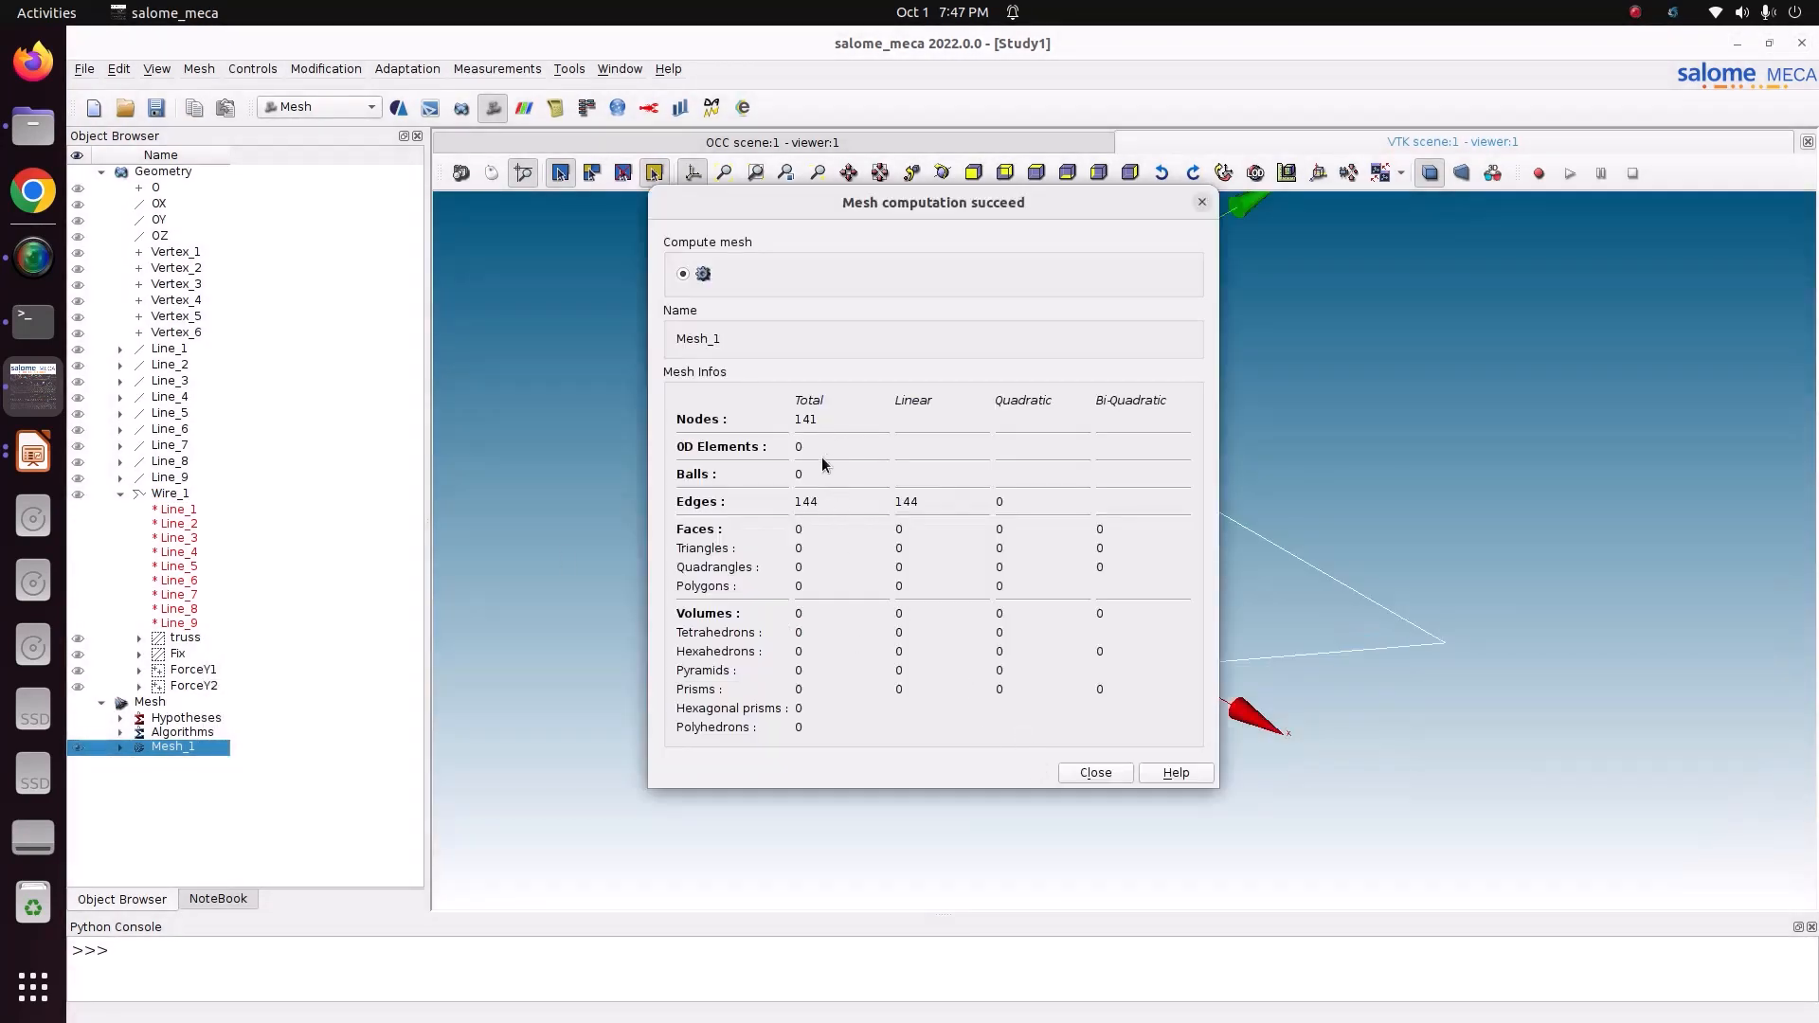
left_click(1097, 773)
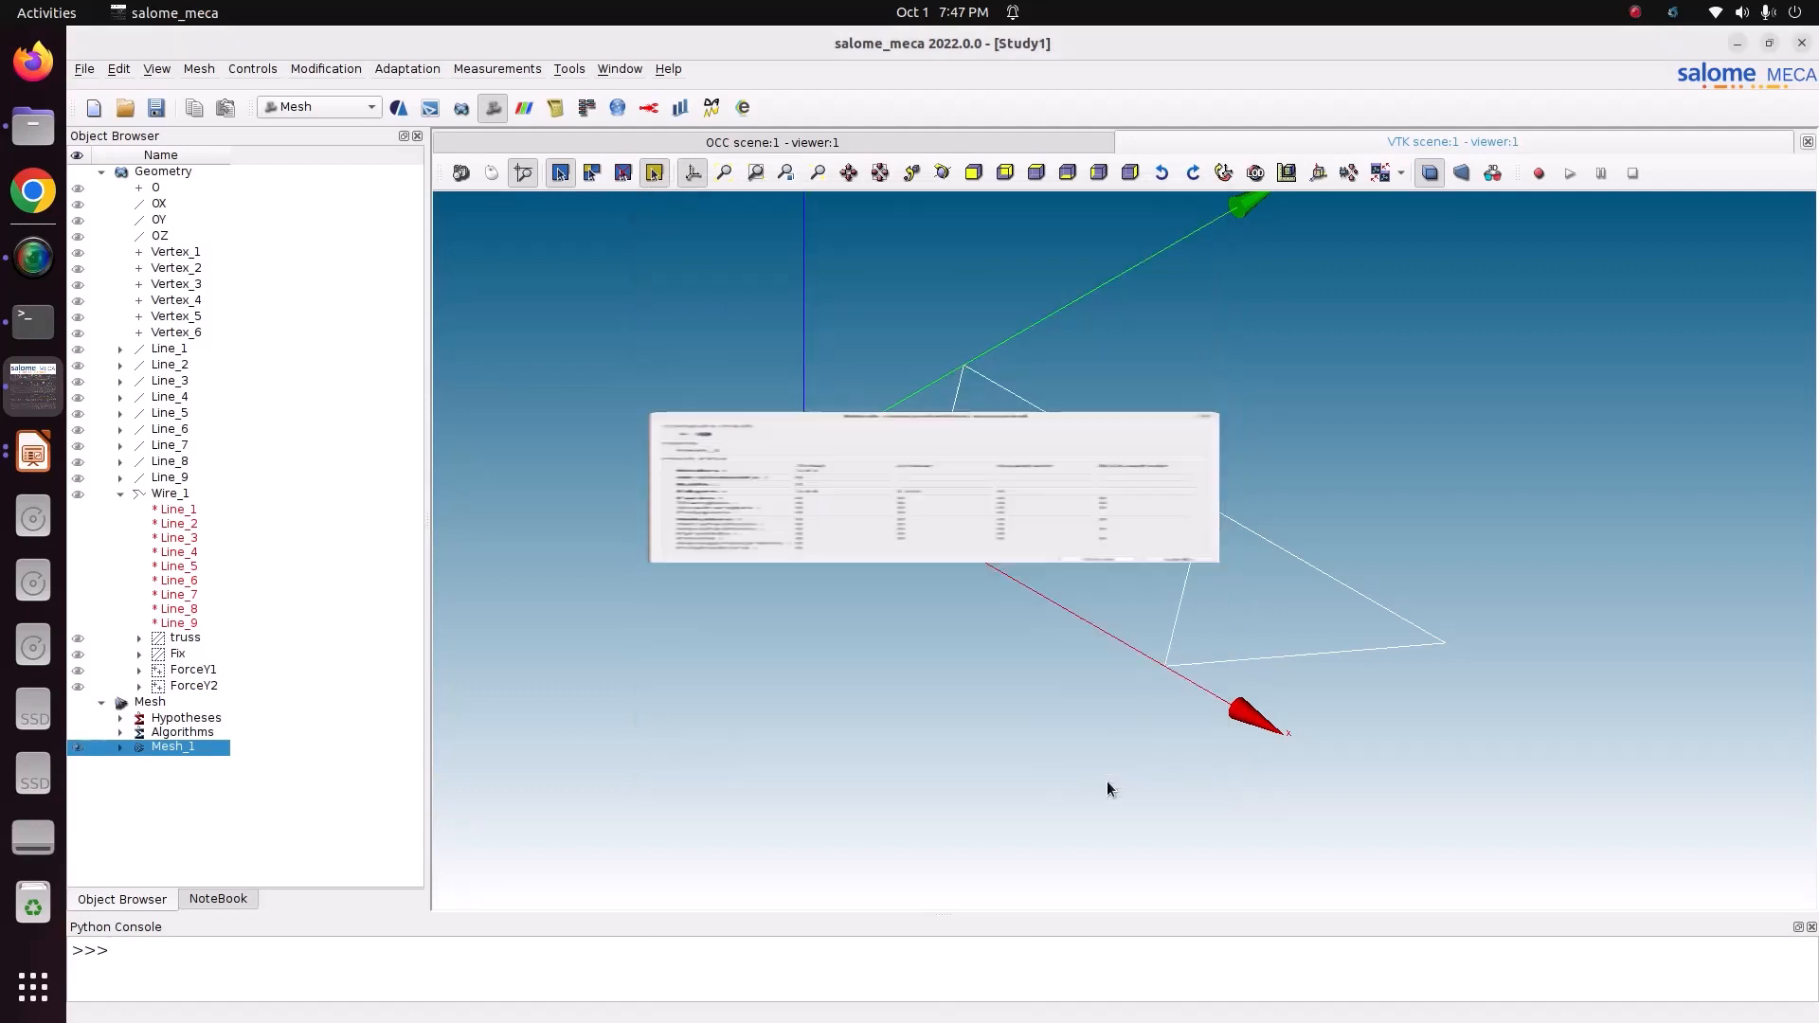
left_click(1037, 172)
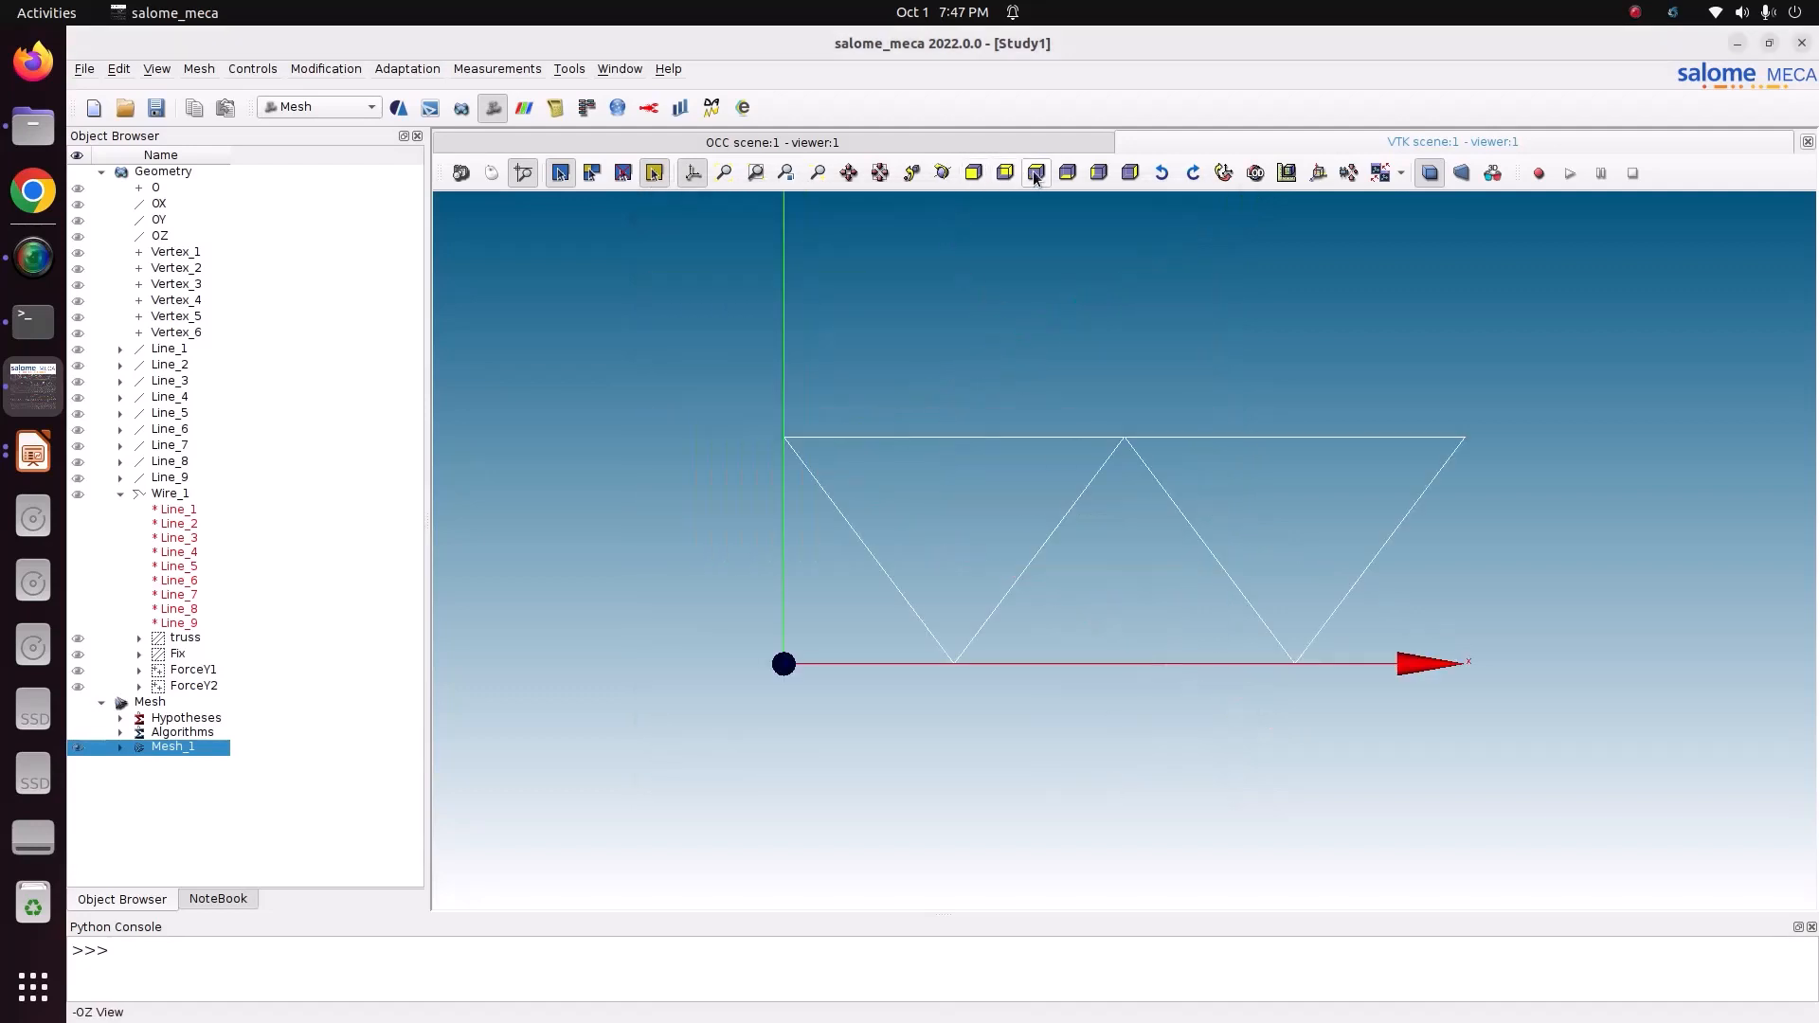
- Inspect the mesh nodes along the truss members through the Add Node dialog without adding a node
left_click(320, 68)
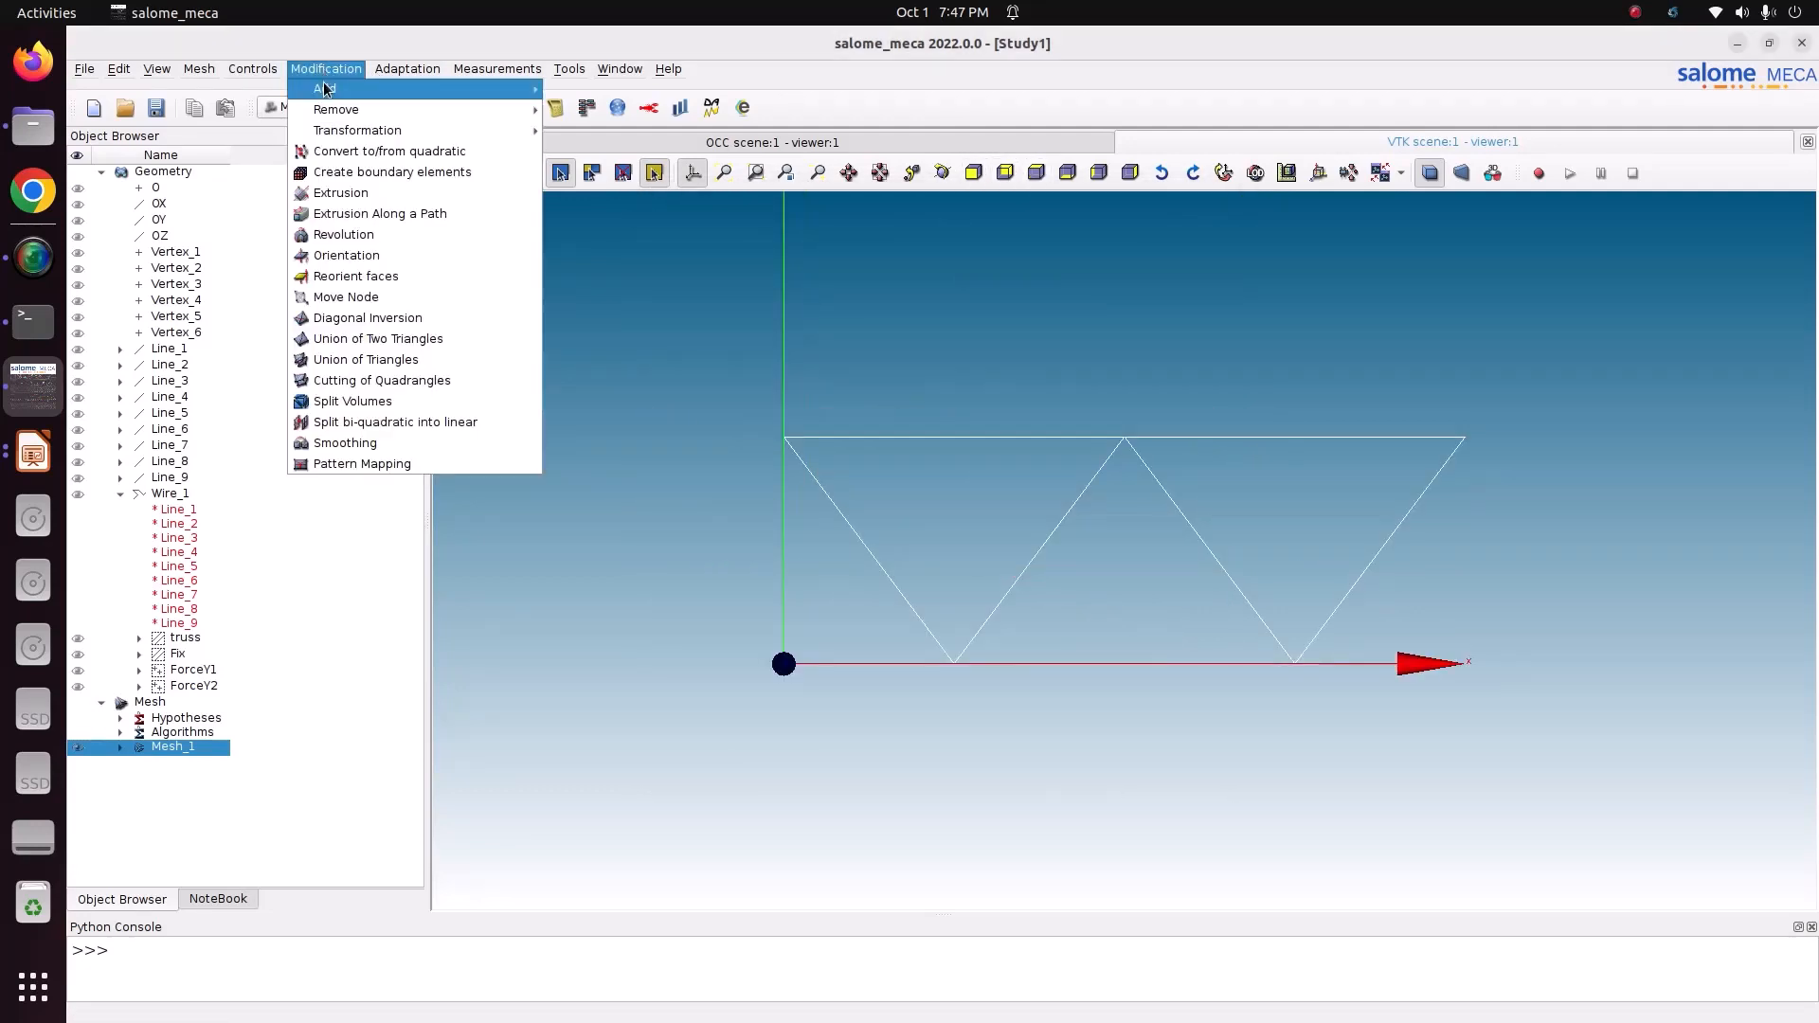
mouse_move(324, 84)
left_click(560, 88)
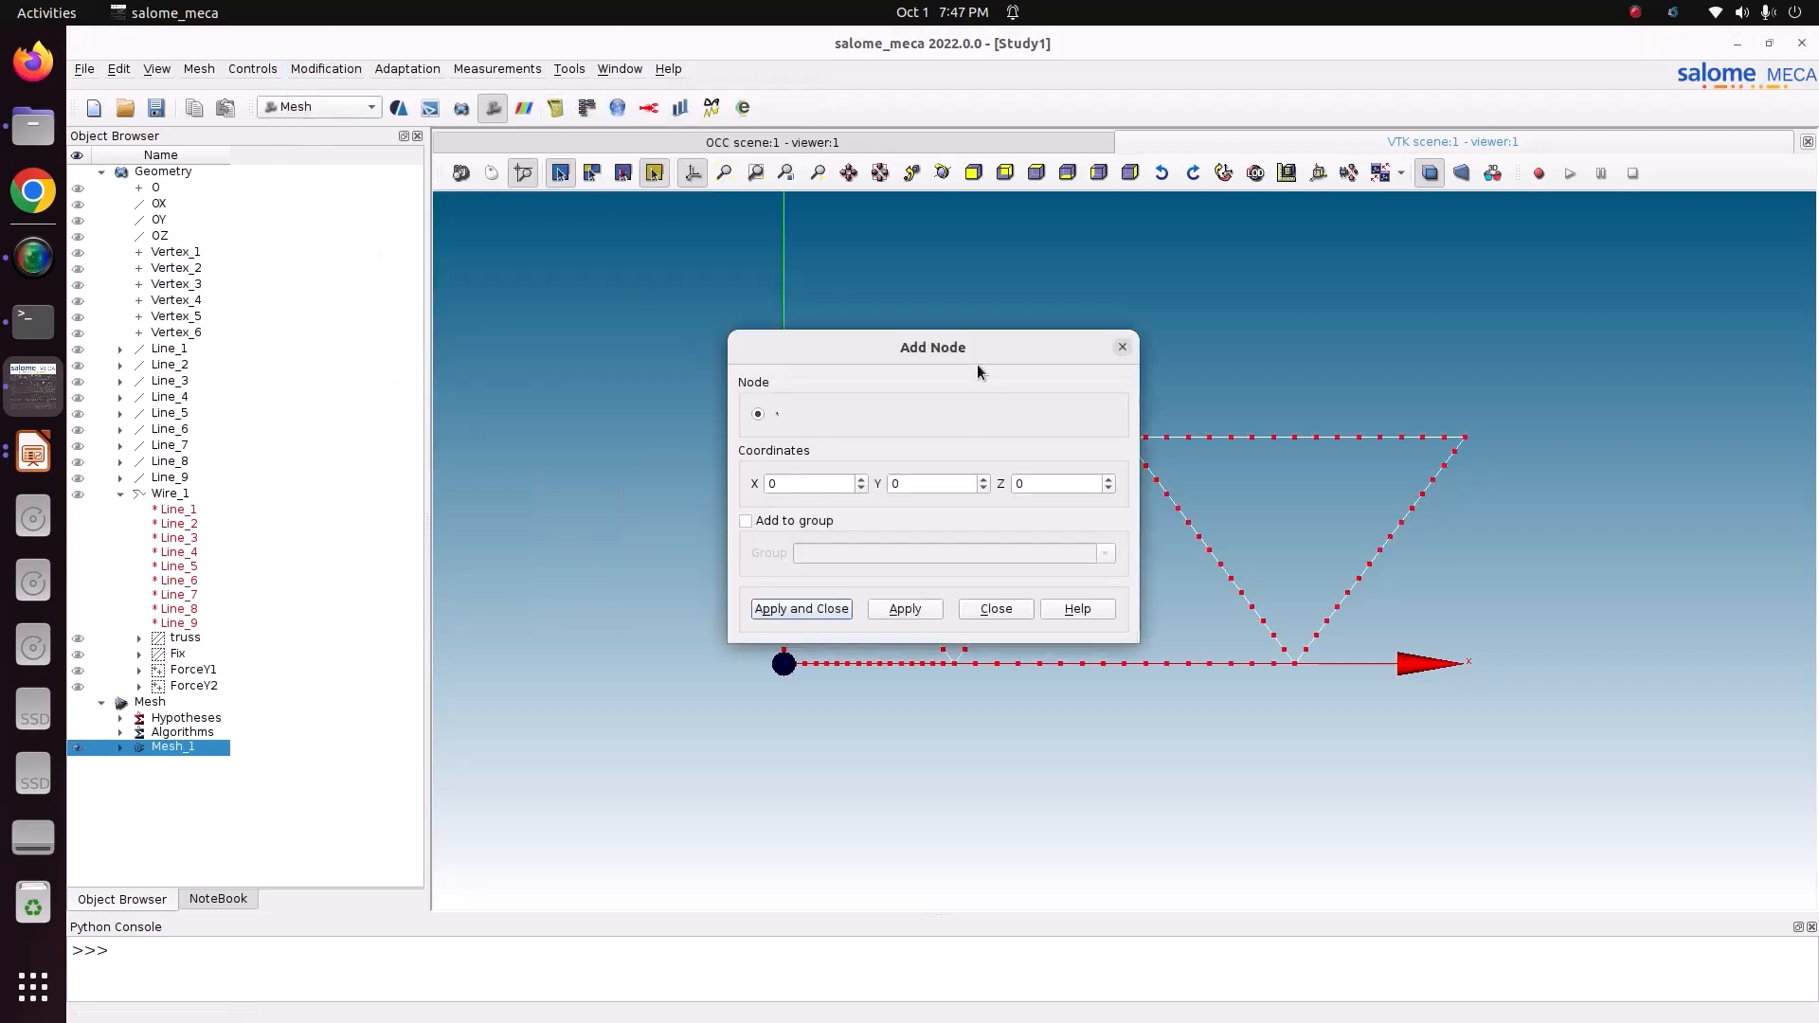
left_click_drag(976, 360, 547, 169)
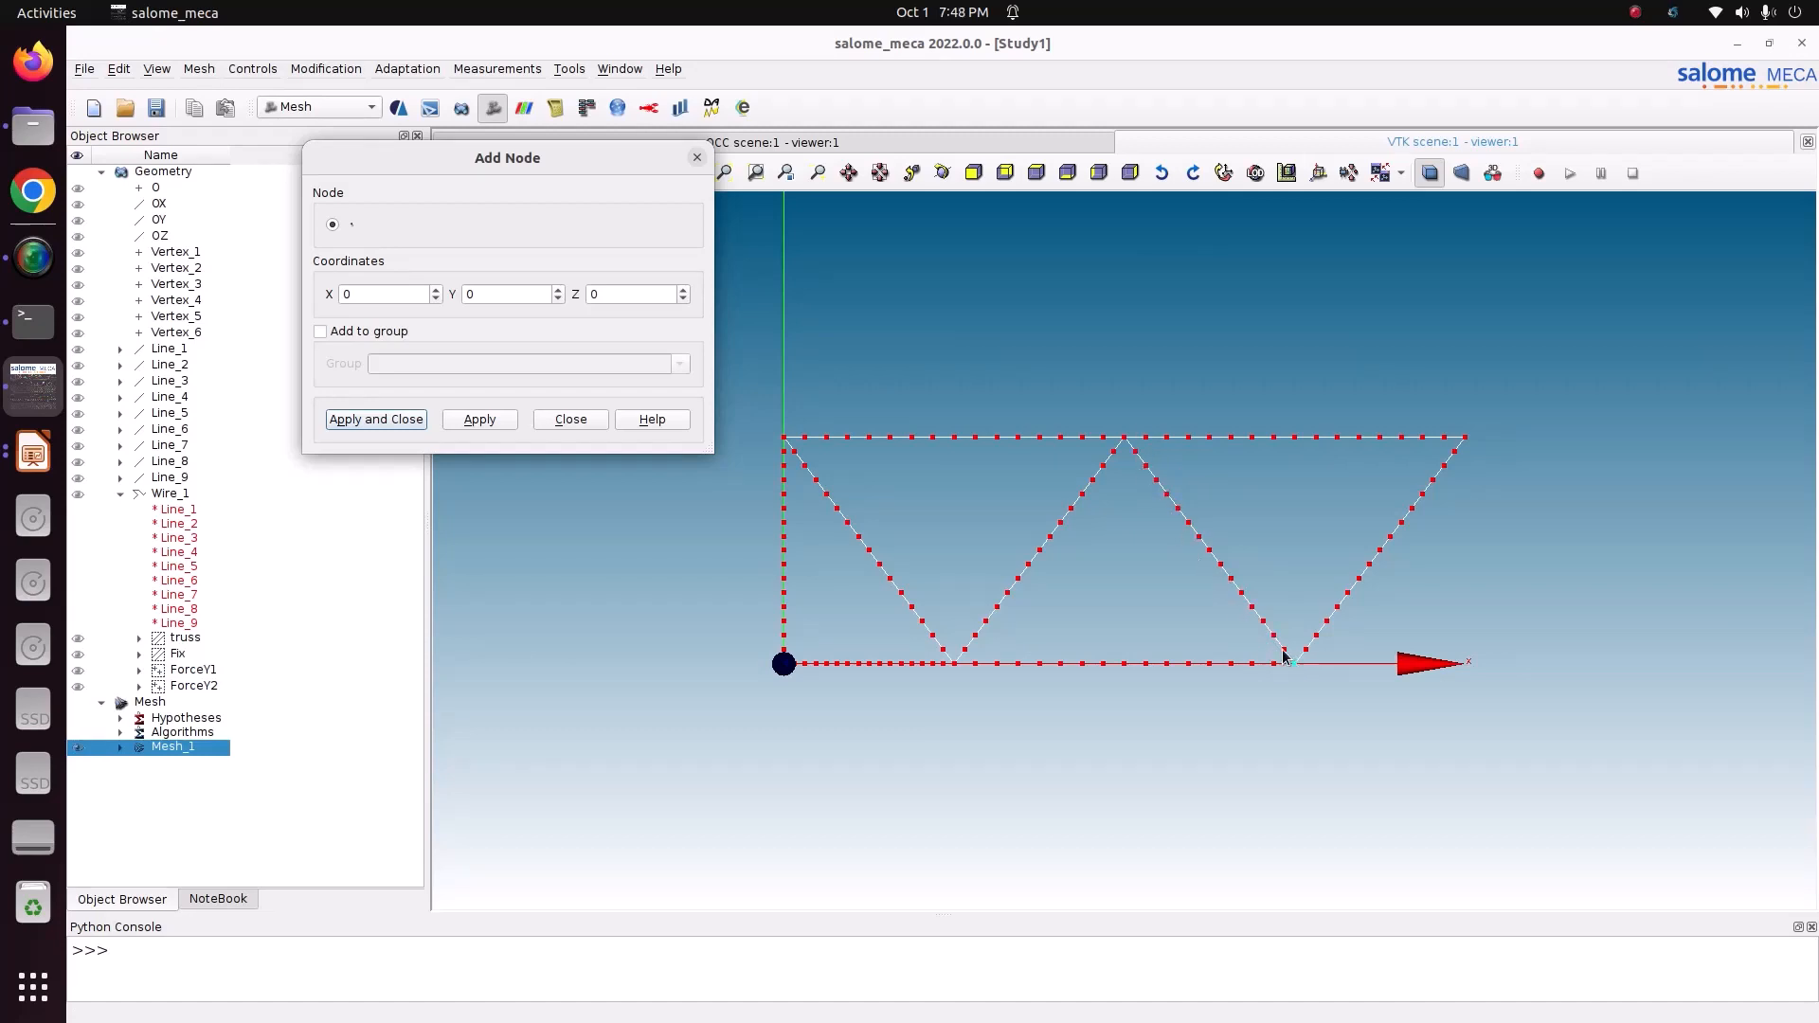
left_click(696, 158)
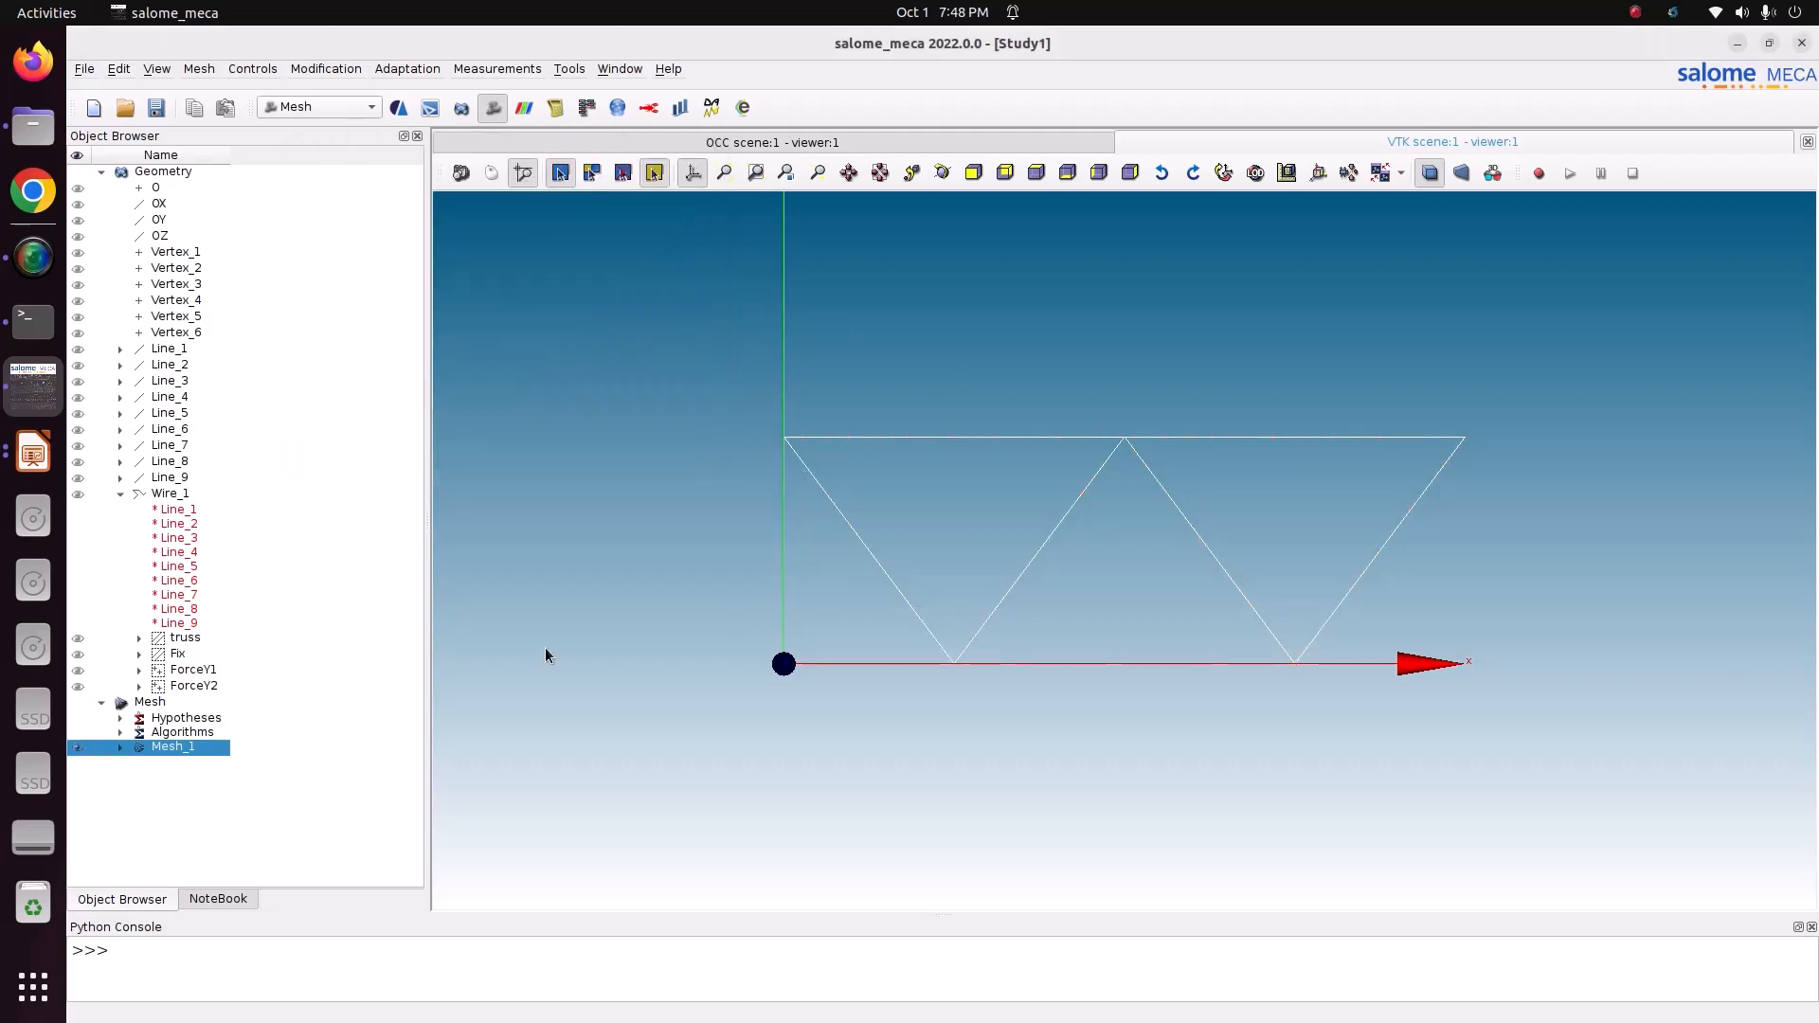
- Expand Mesh_1 with its groups of nodes and groups of edges to check the transferred geometry groups
left_click(118, 749)
left_click(137, 804)
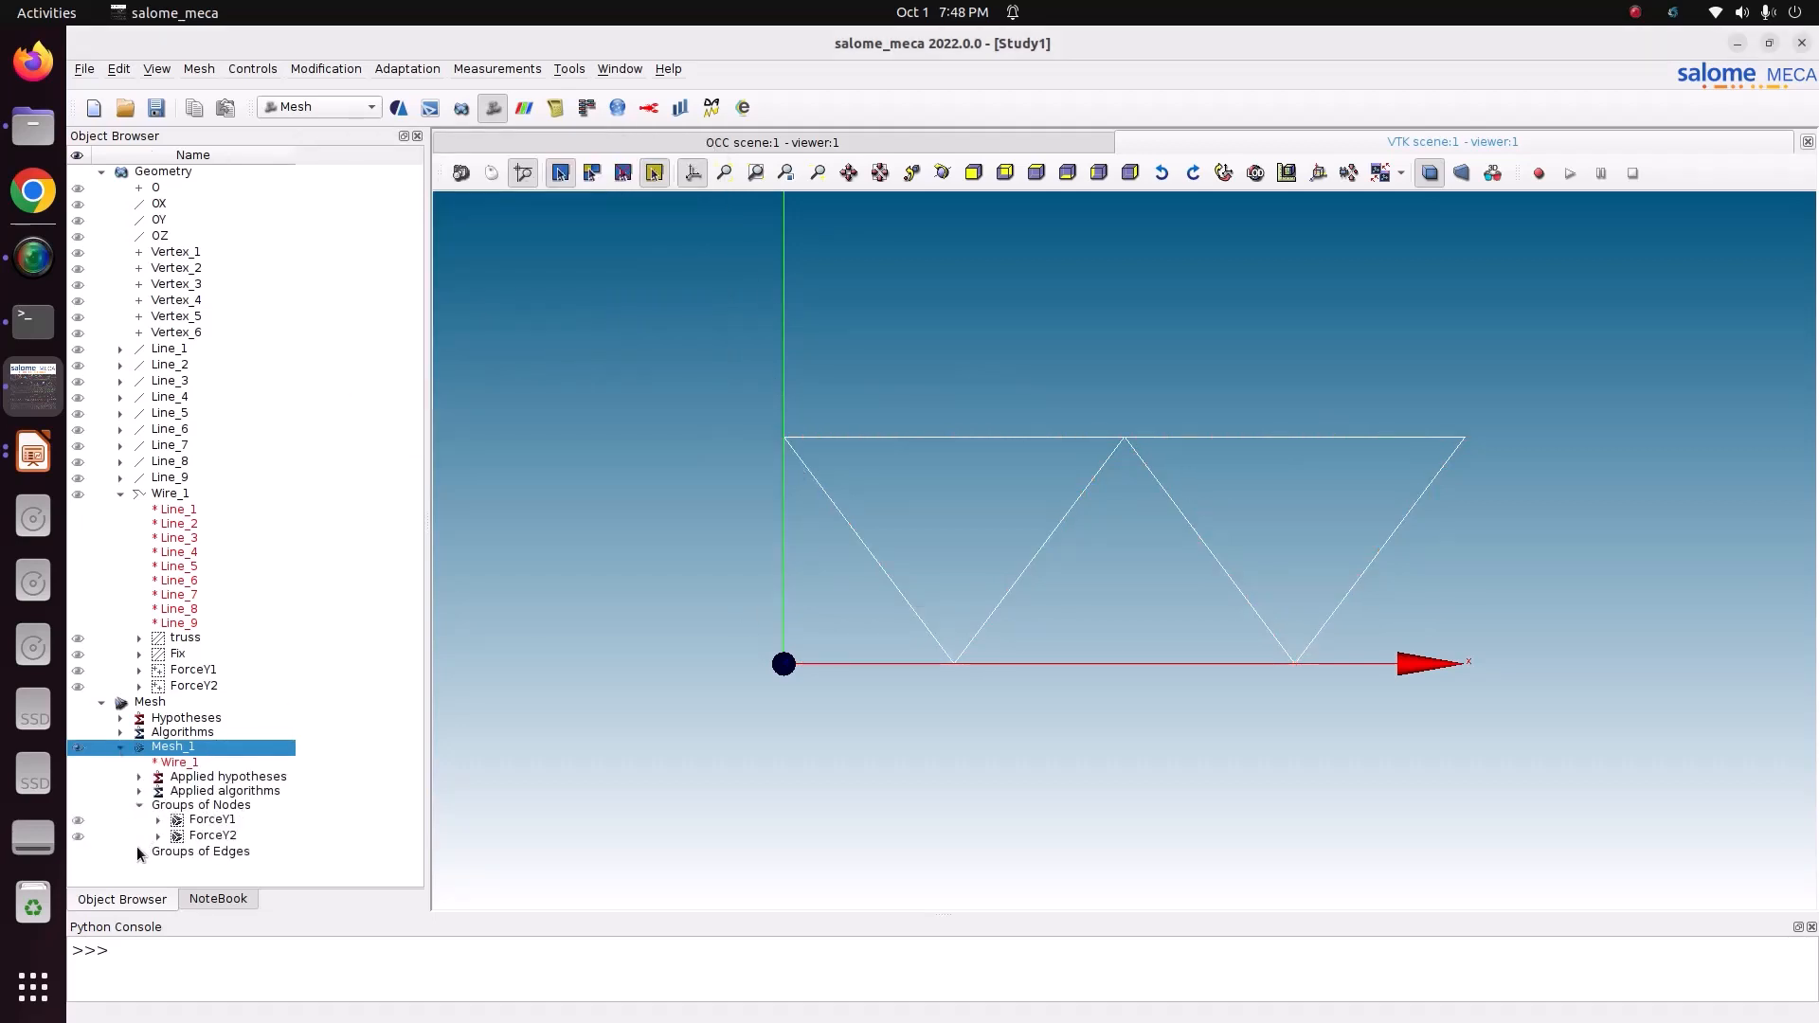
left_click(138, 850)
scroll(227, 836, "down", 1)
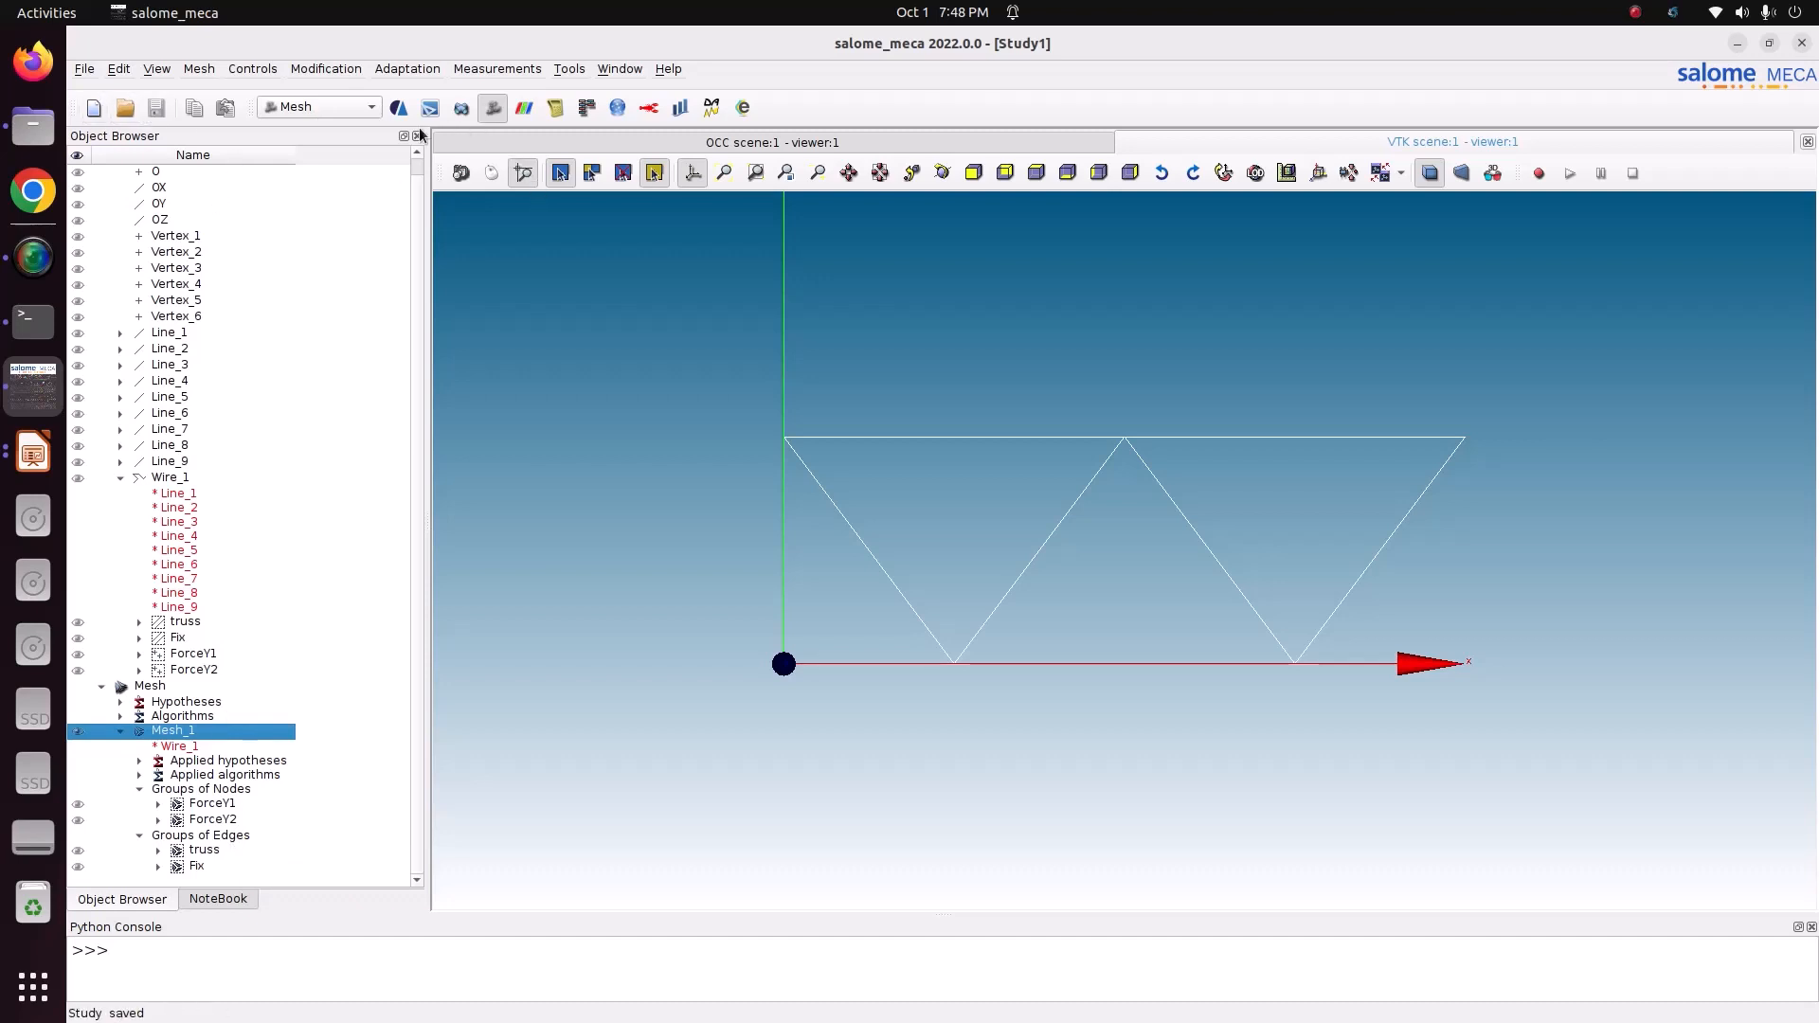
- Switch to the AsterStudy module with the stable code_aster version and add a stage to CurrentCase
left_click(345, 108)
left_click(343, 65)
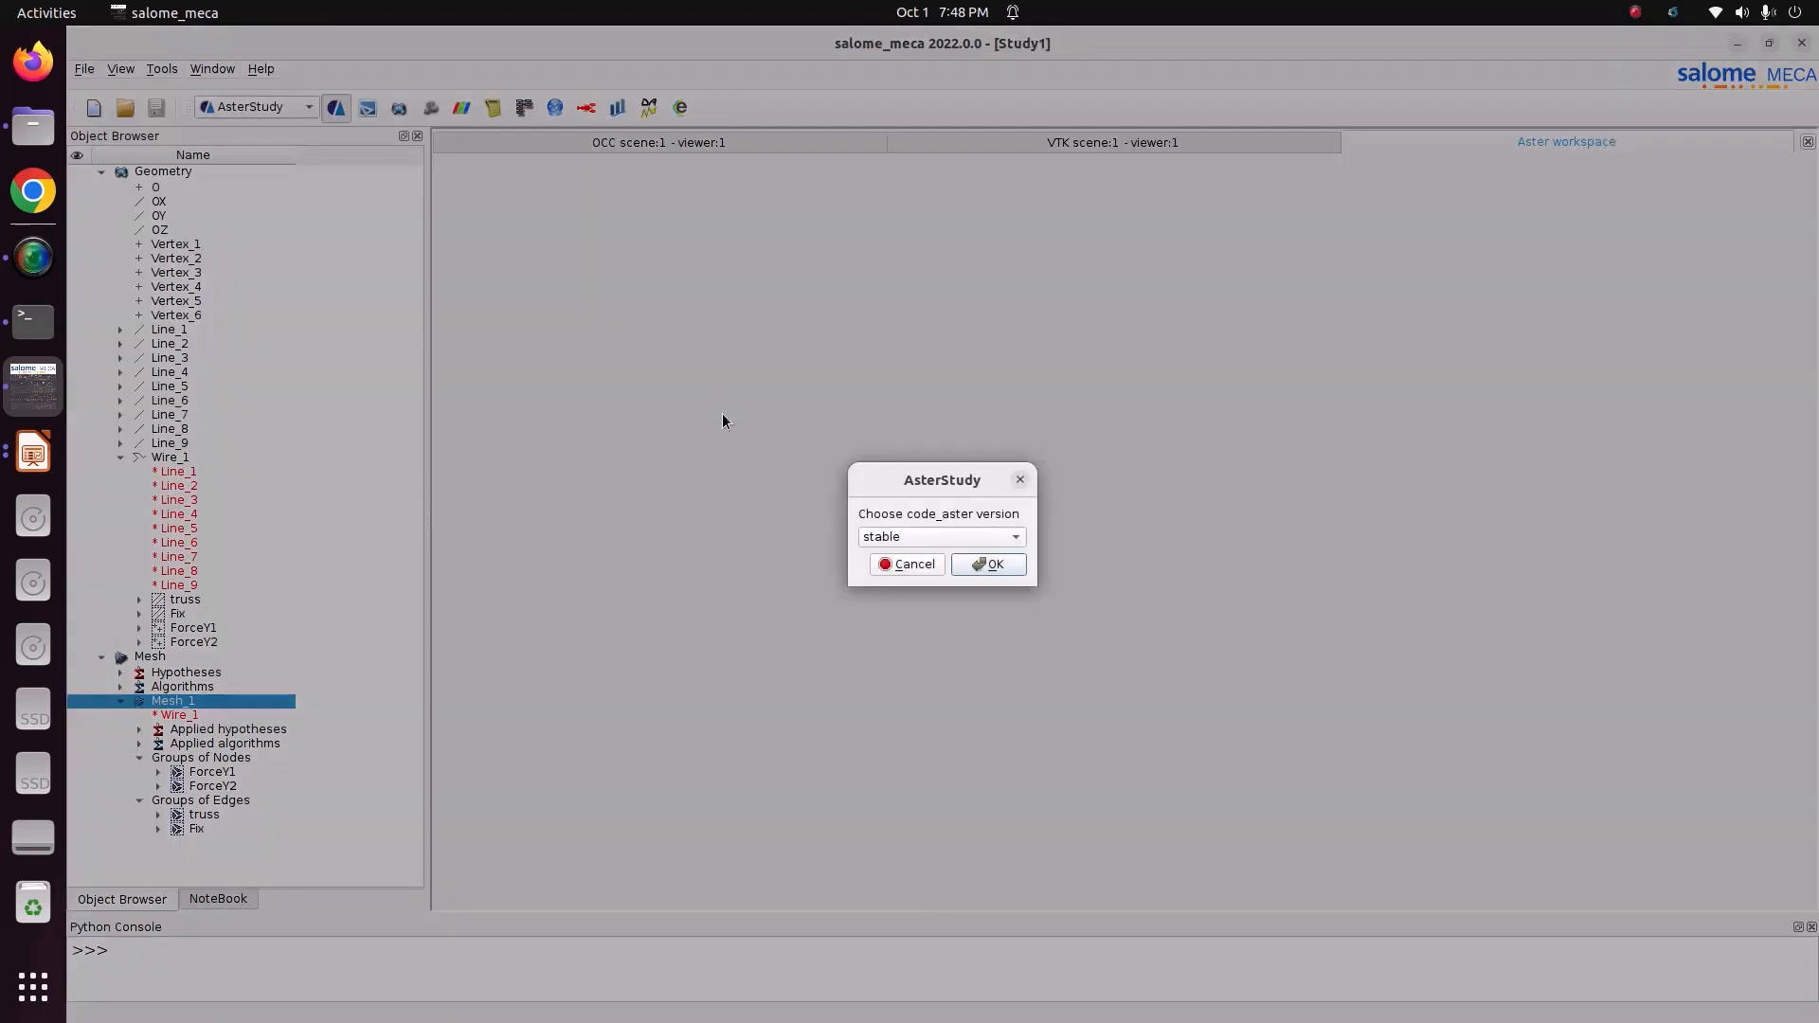
left_click(986, 565)
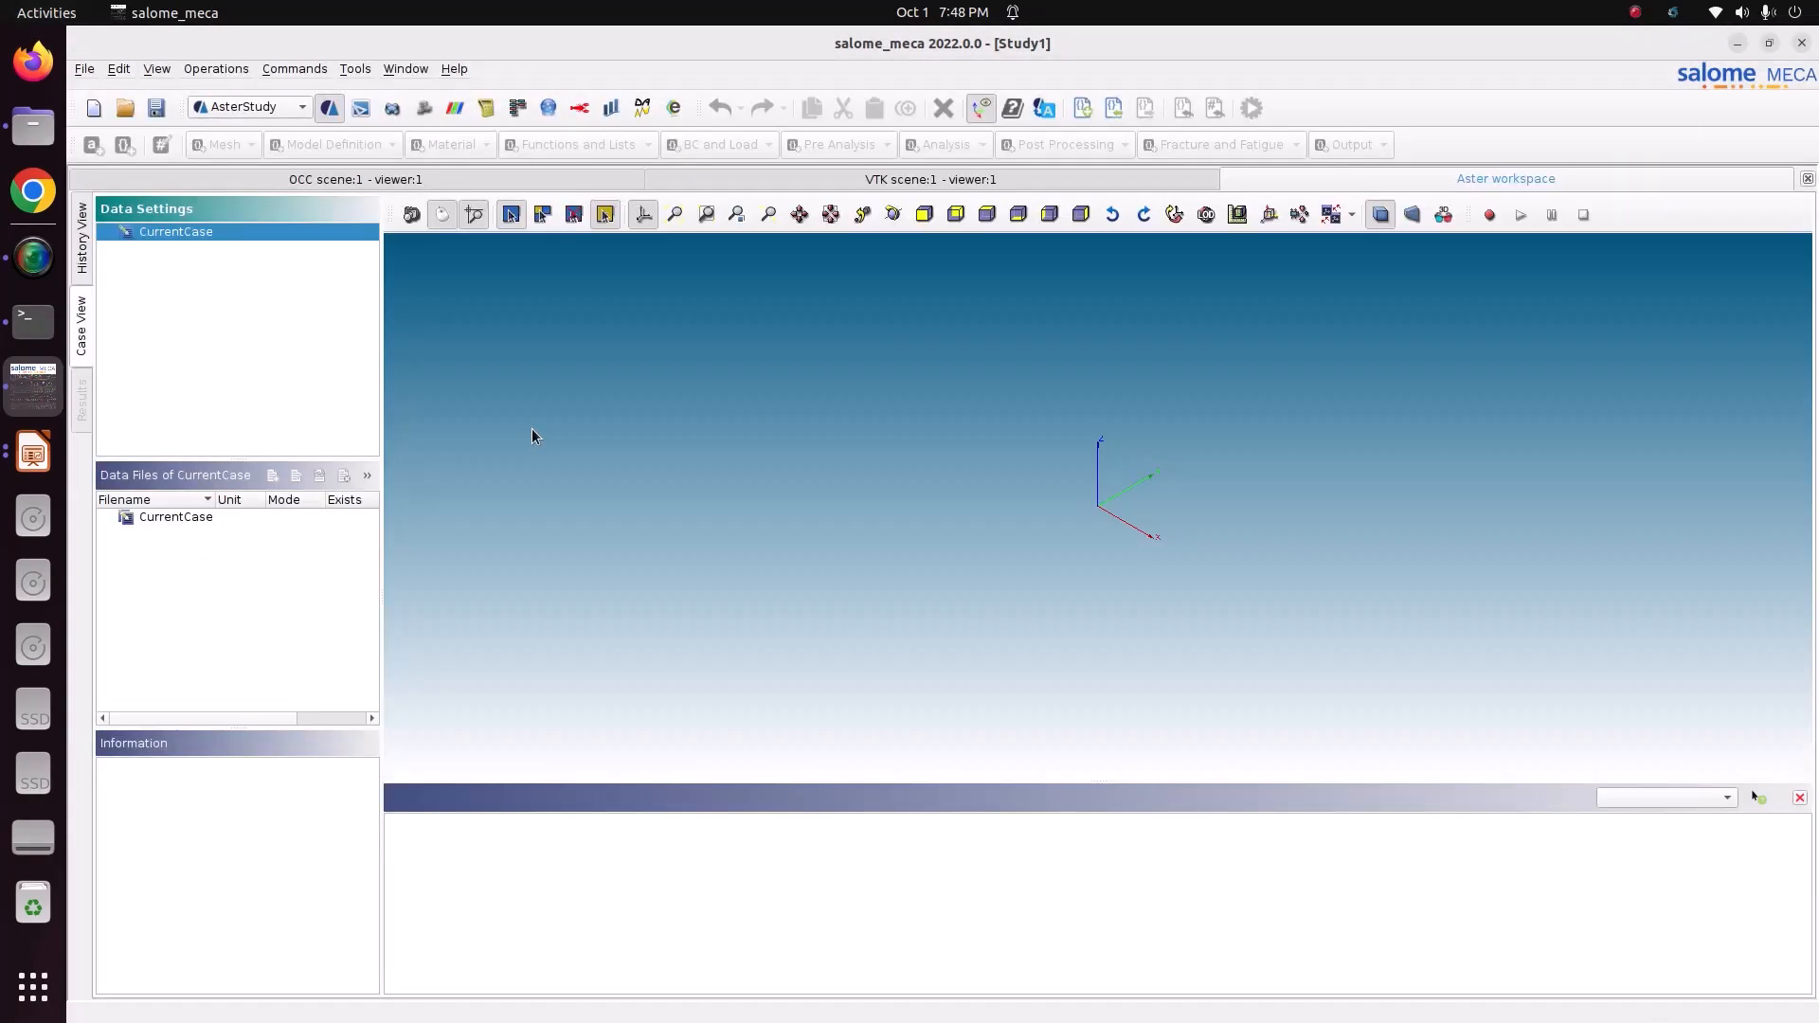
right_click(244, 235)
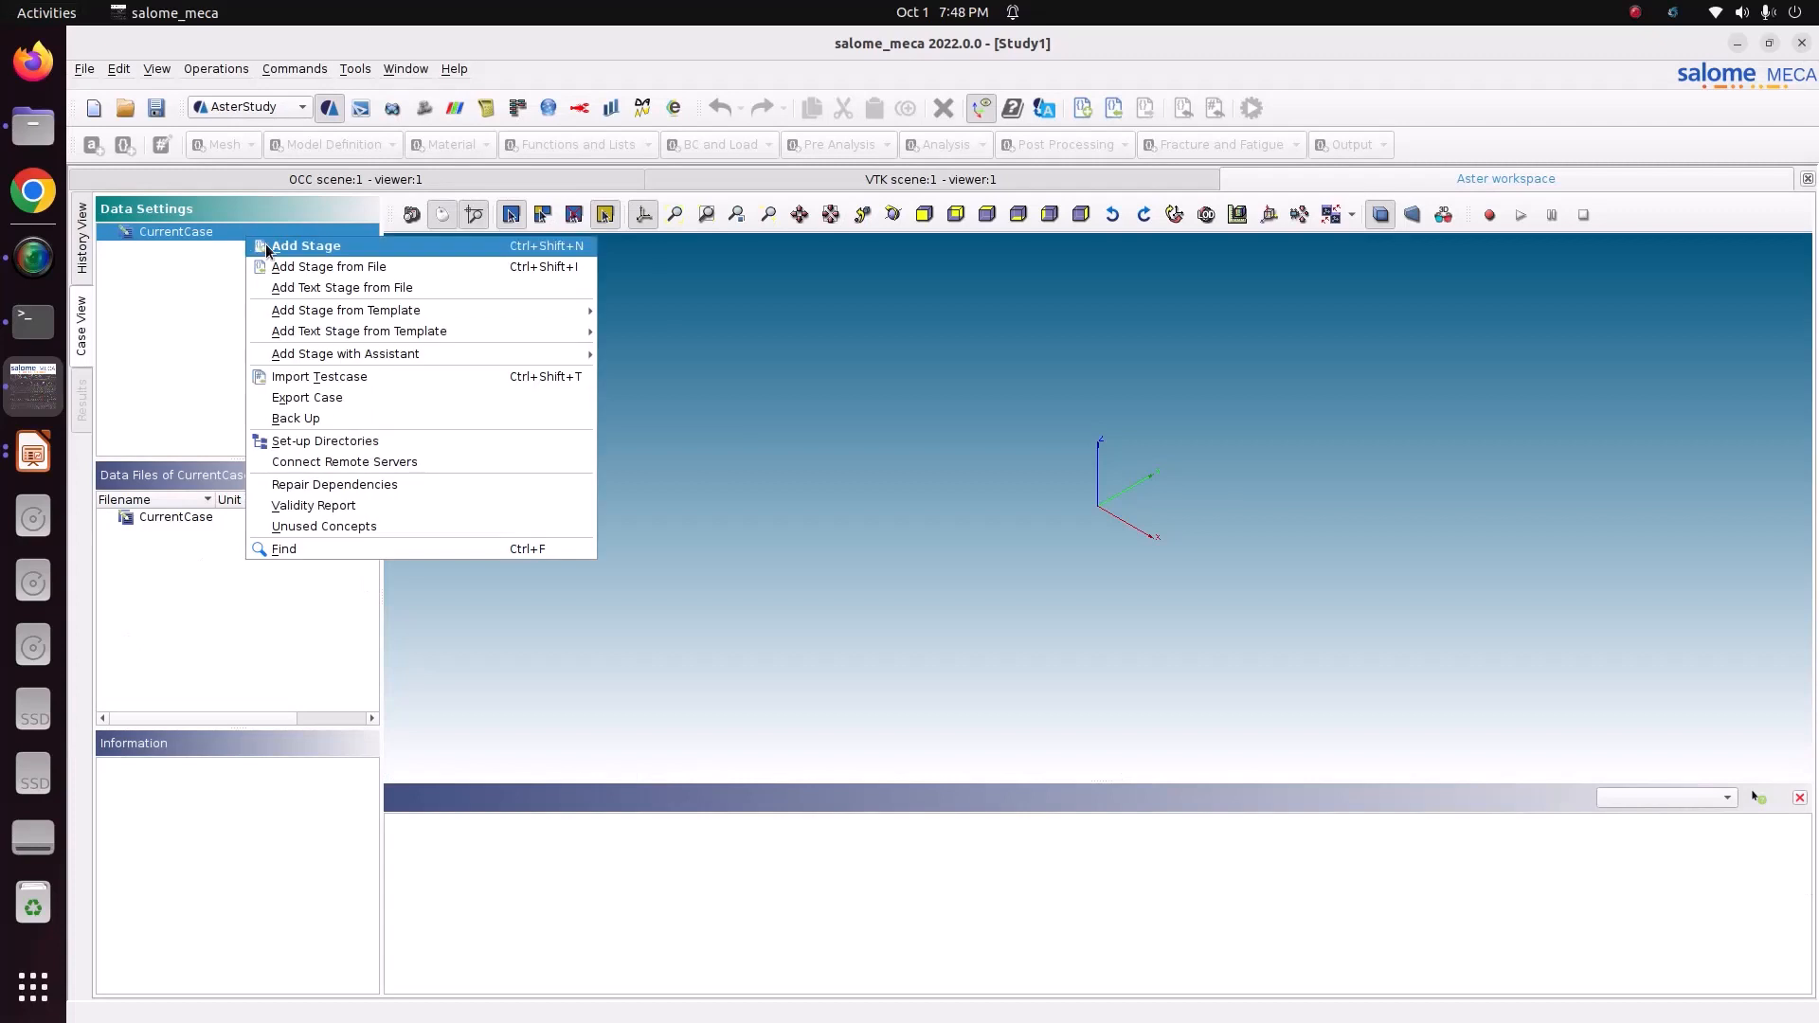
left_click(266, 242)
- Add a Read a mesh command to the stage that loads Mesh_1 in Med file format
left_click(247, 147)
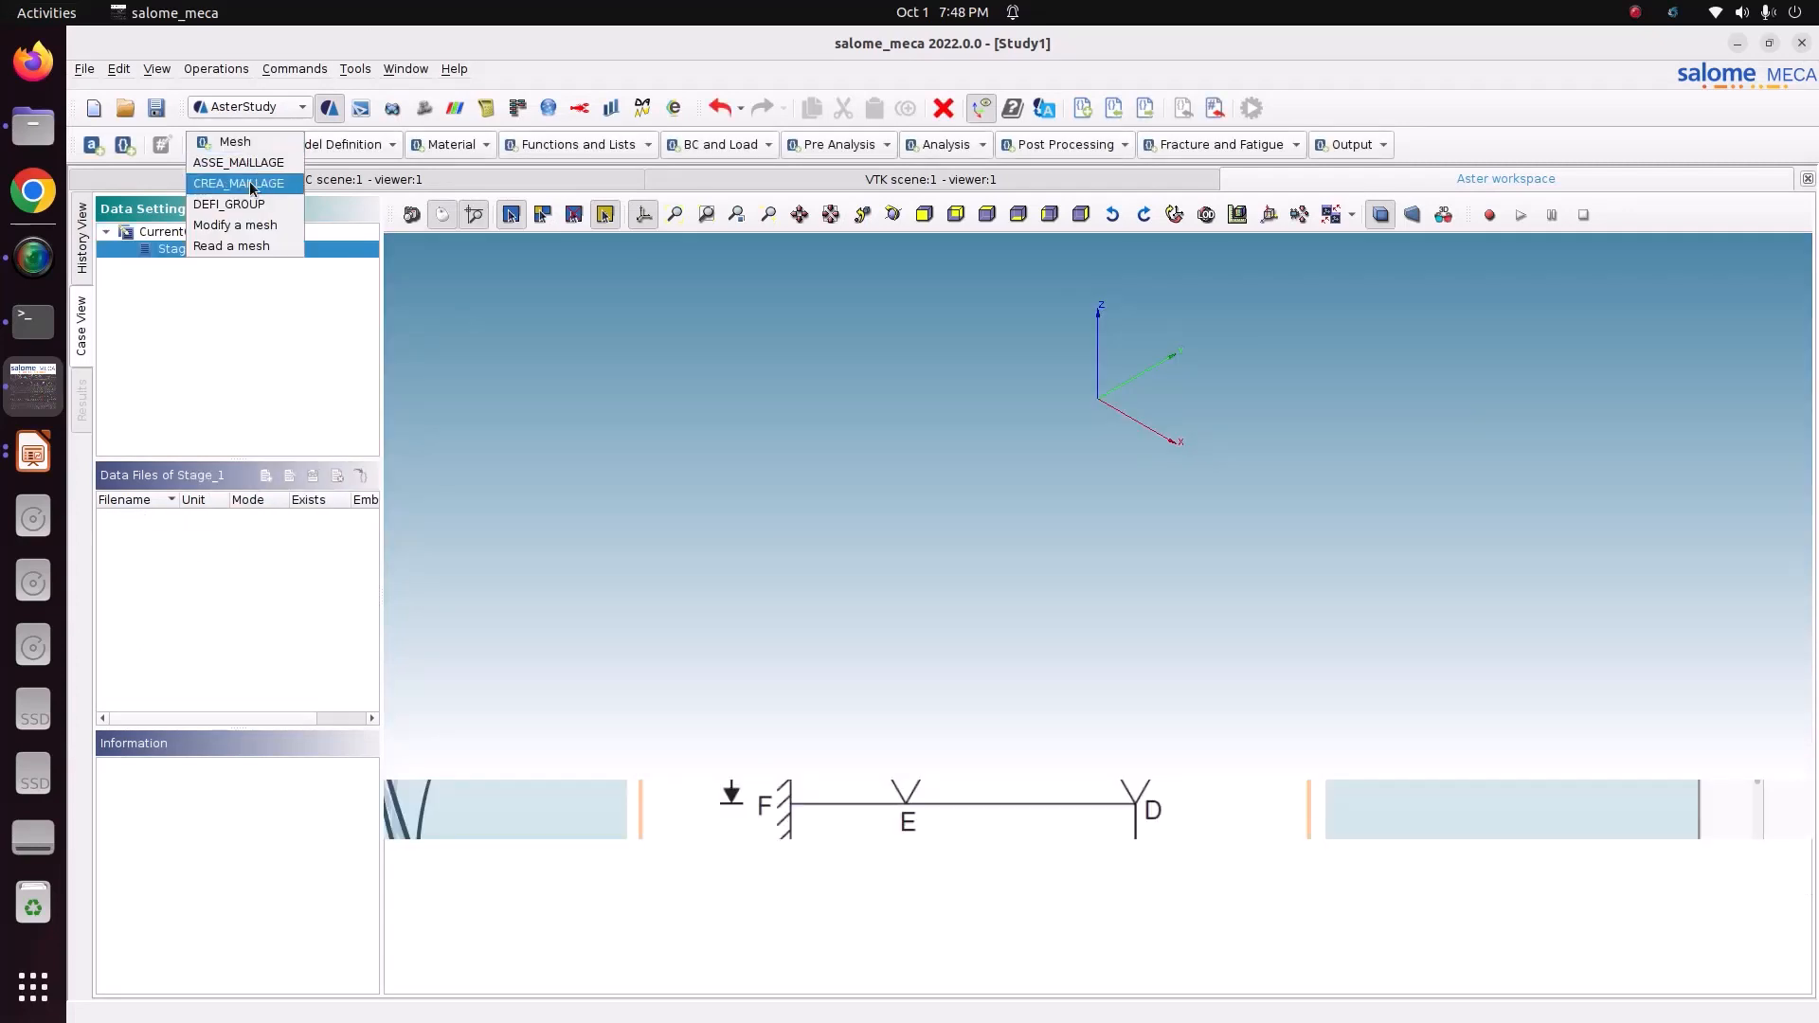
left_click(250, 242)
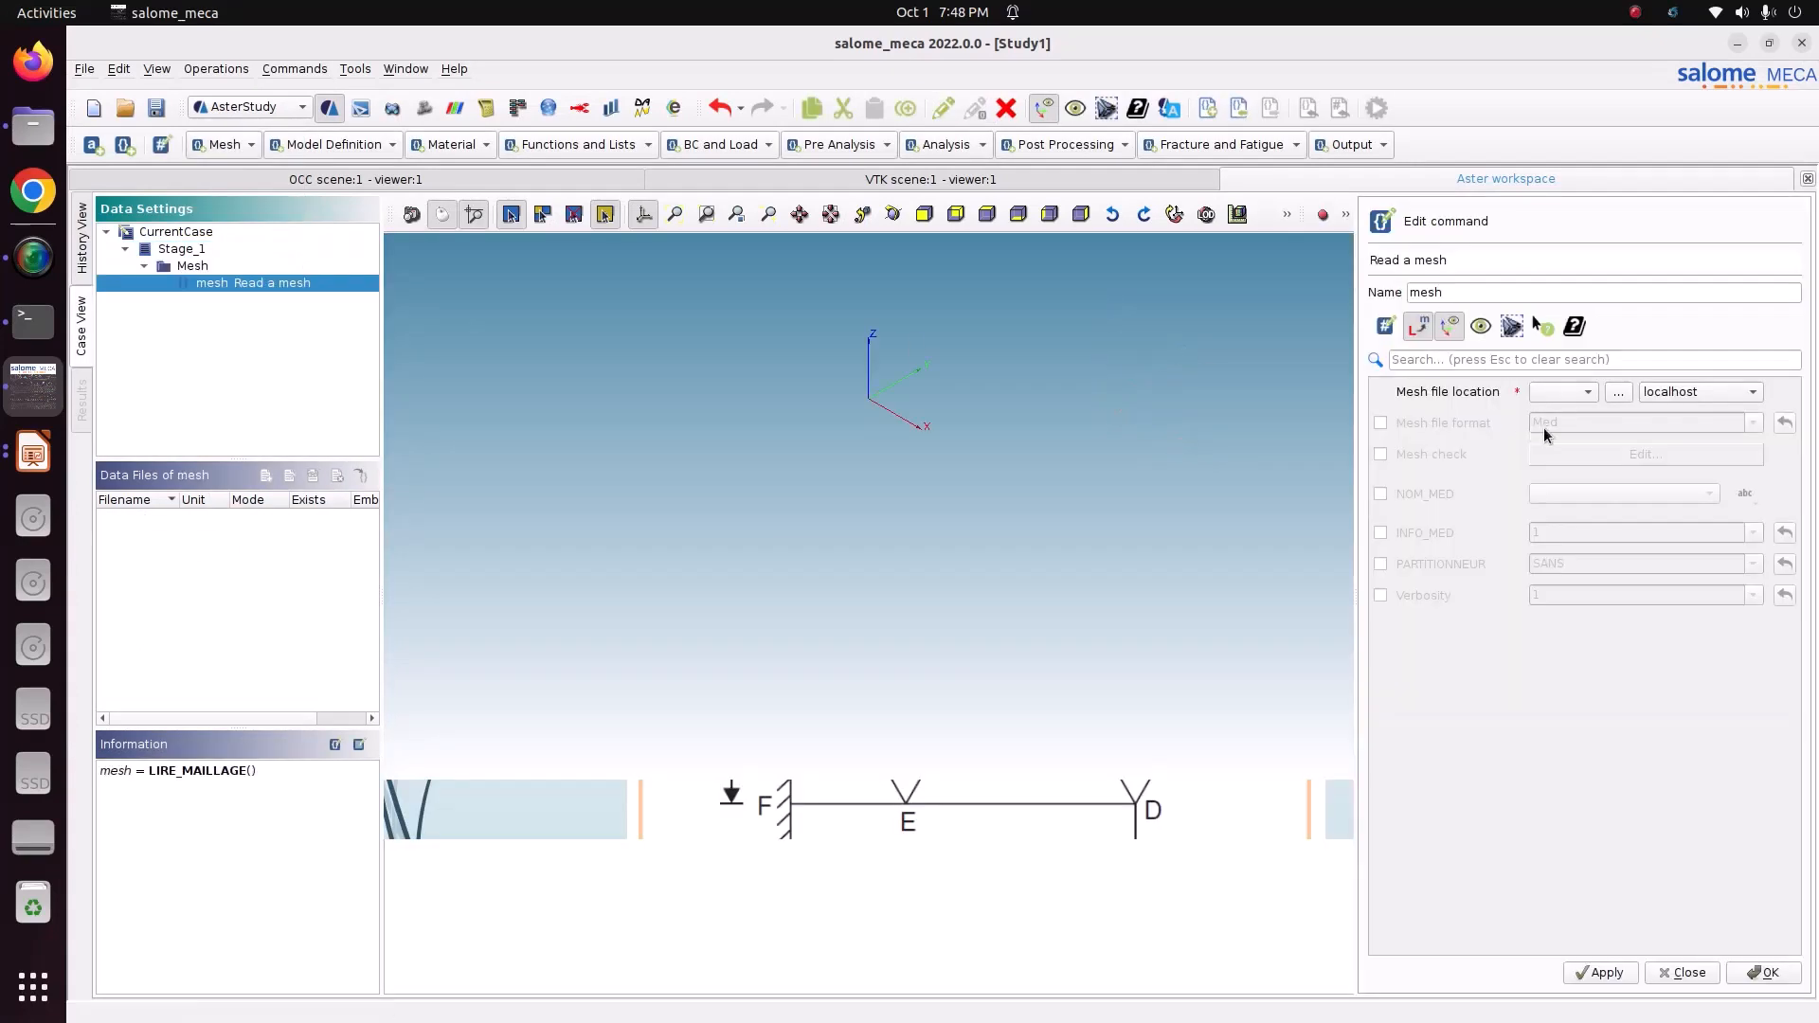
left_click(1584, 390)
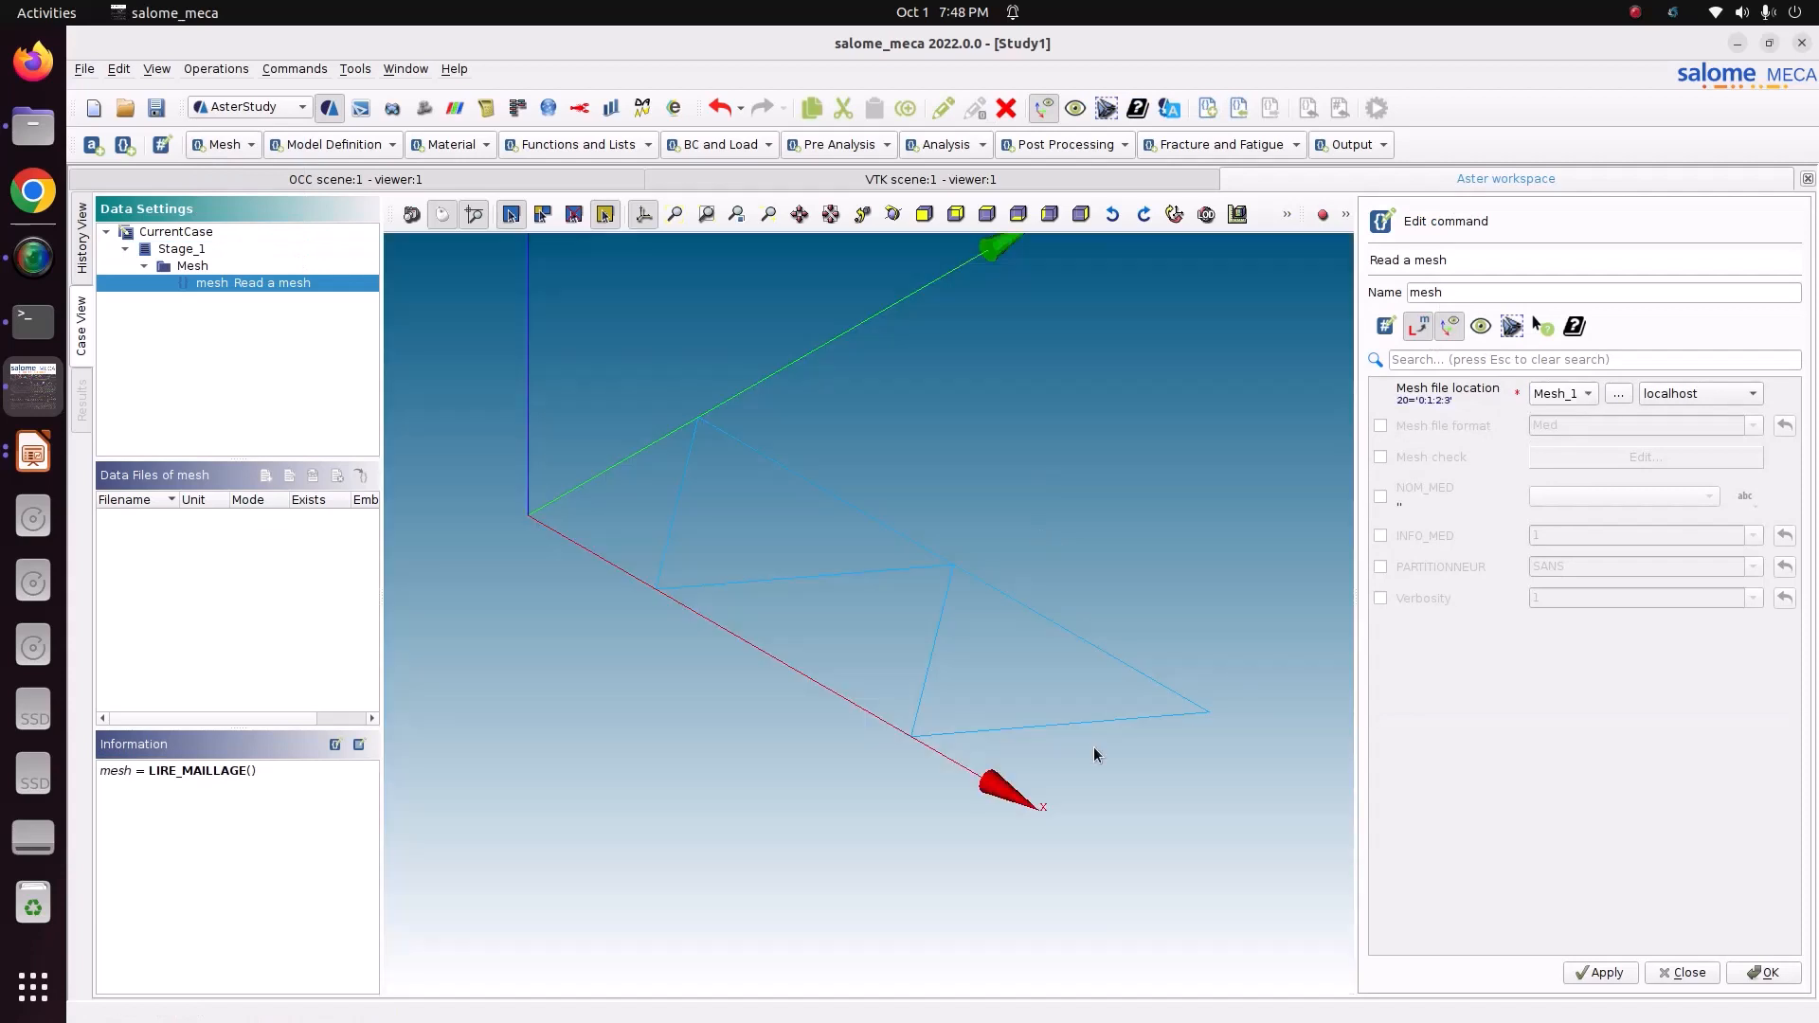
left_click(986, 214)
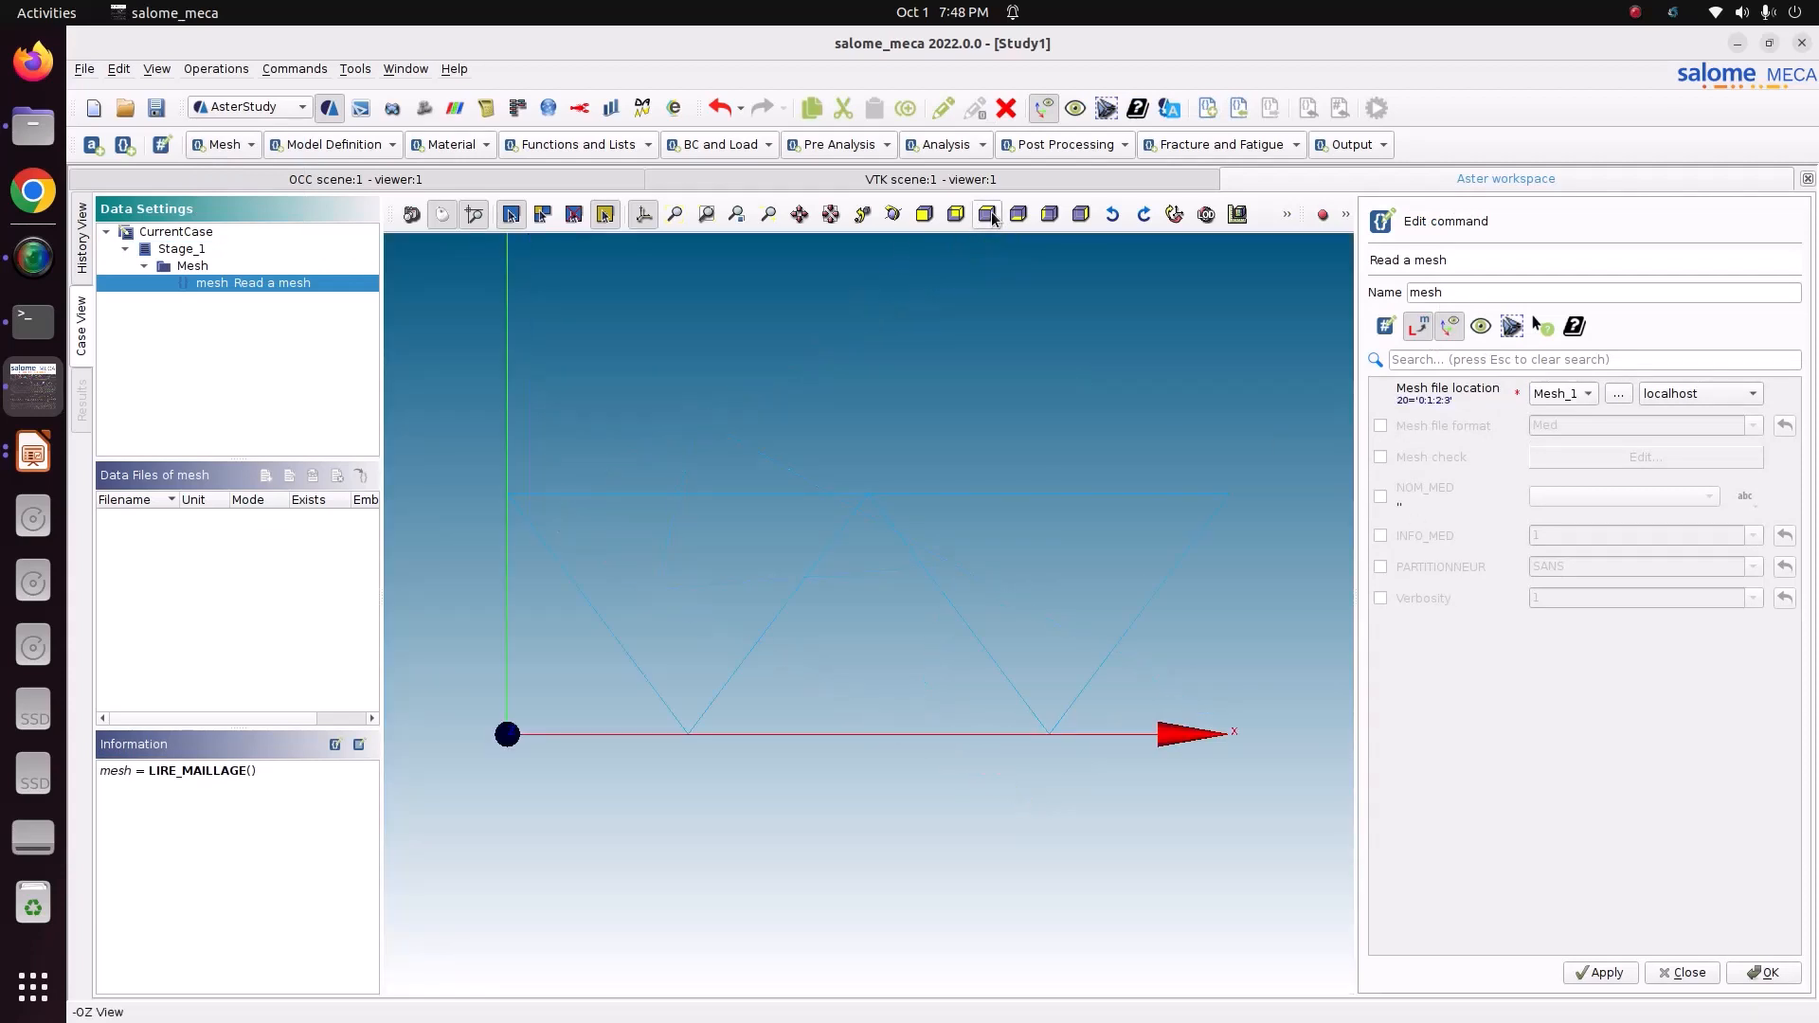
left_click(1457, 424)
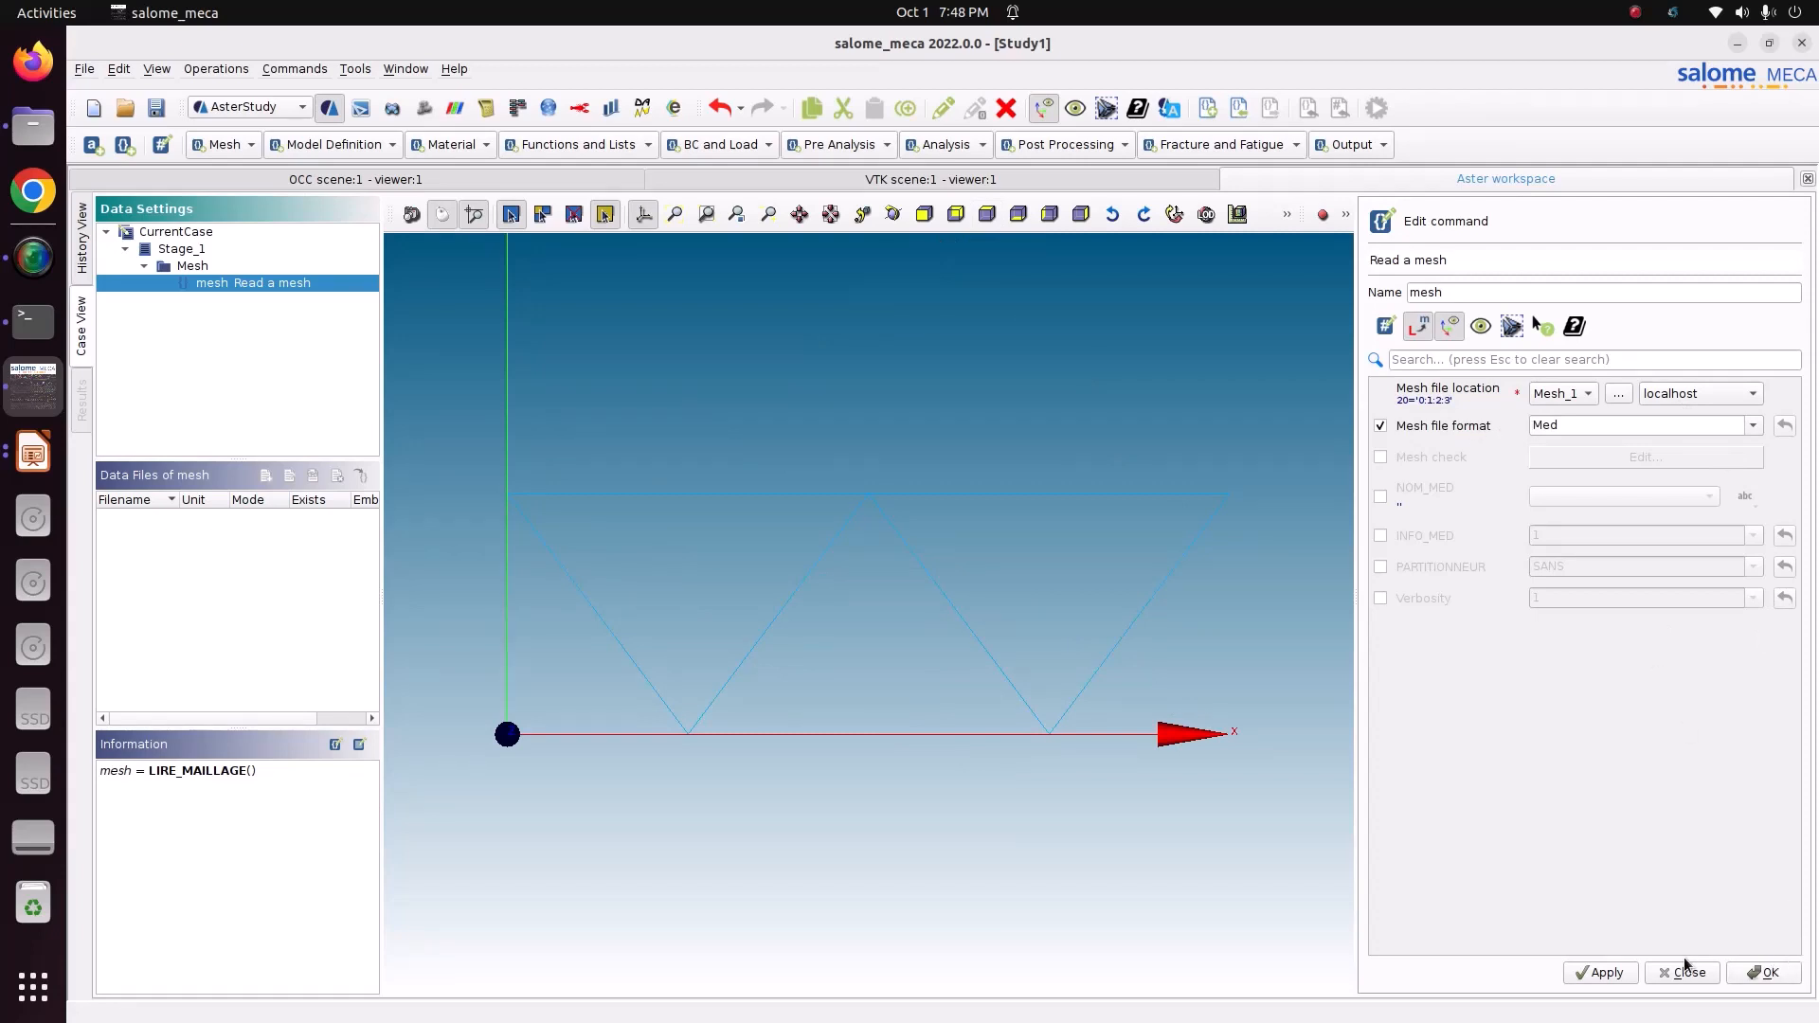
left_click(1603, 973)
left_click(1760, 980)
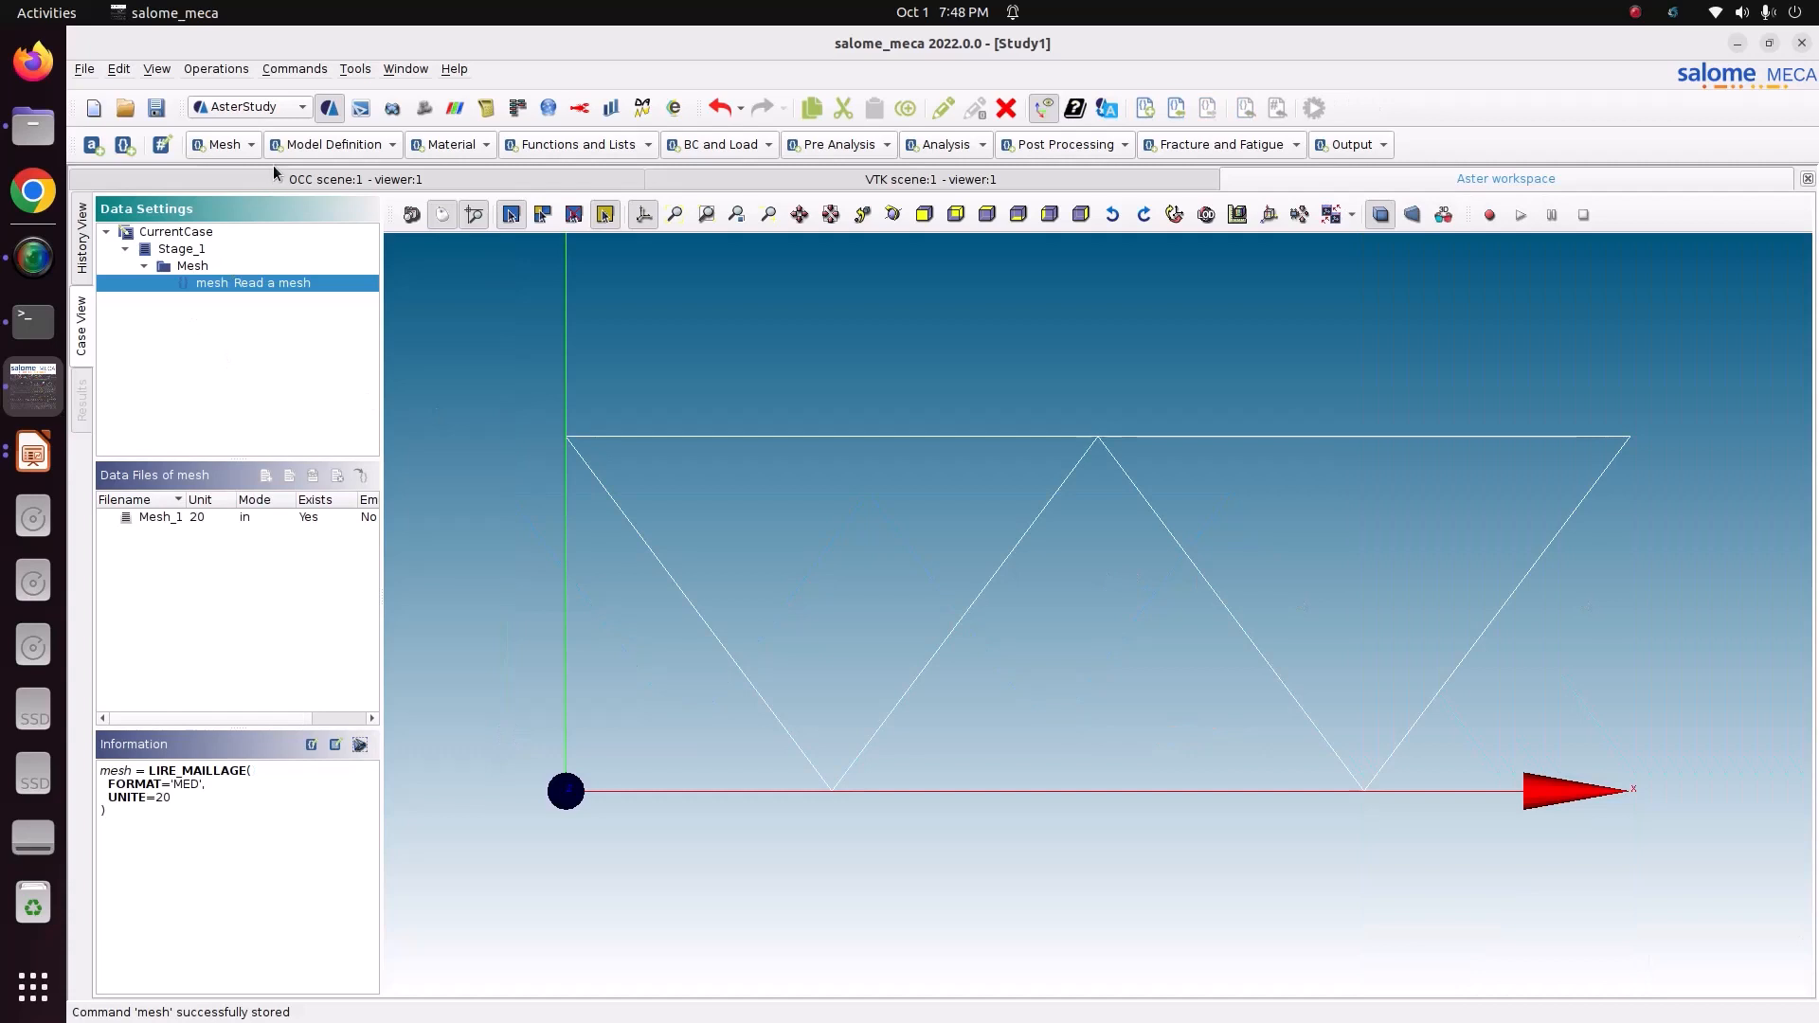
- Add an Assign finite element command with one finite element assignment applied Everywhere and the phenomenon set to Mechanic
left_click(301, 145)
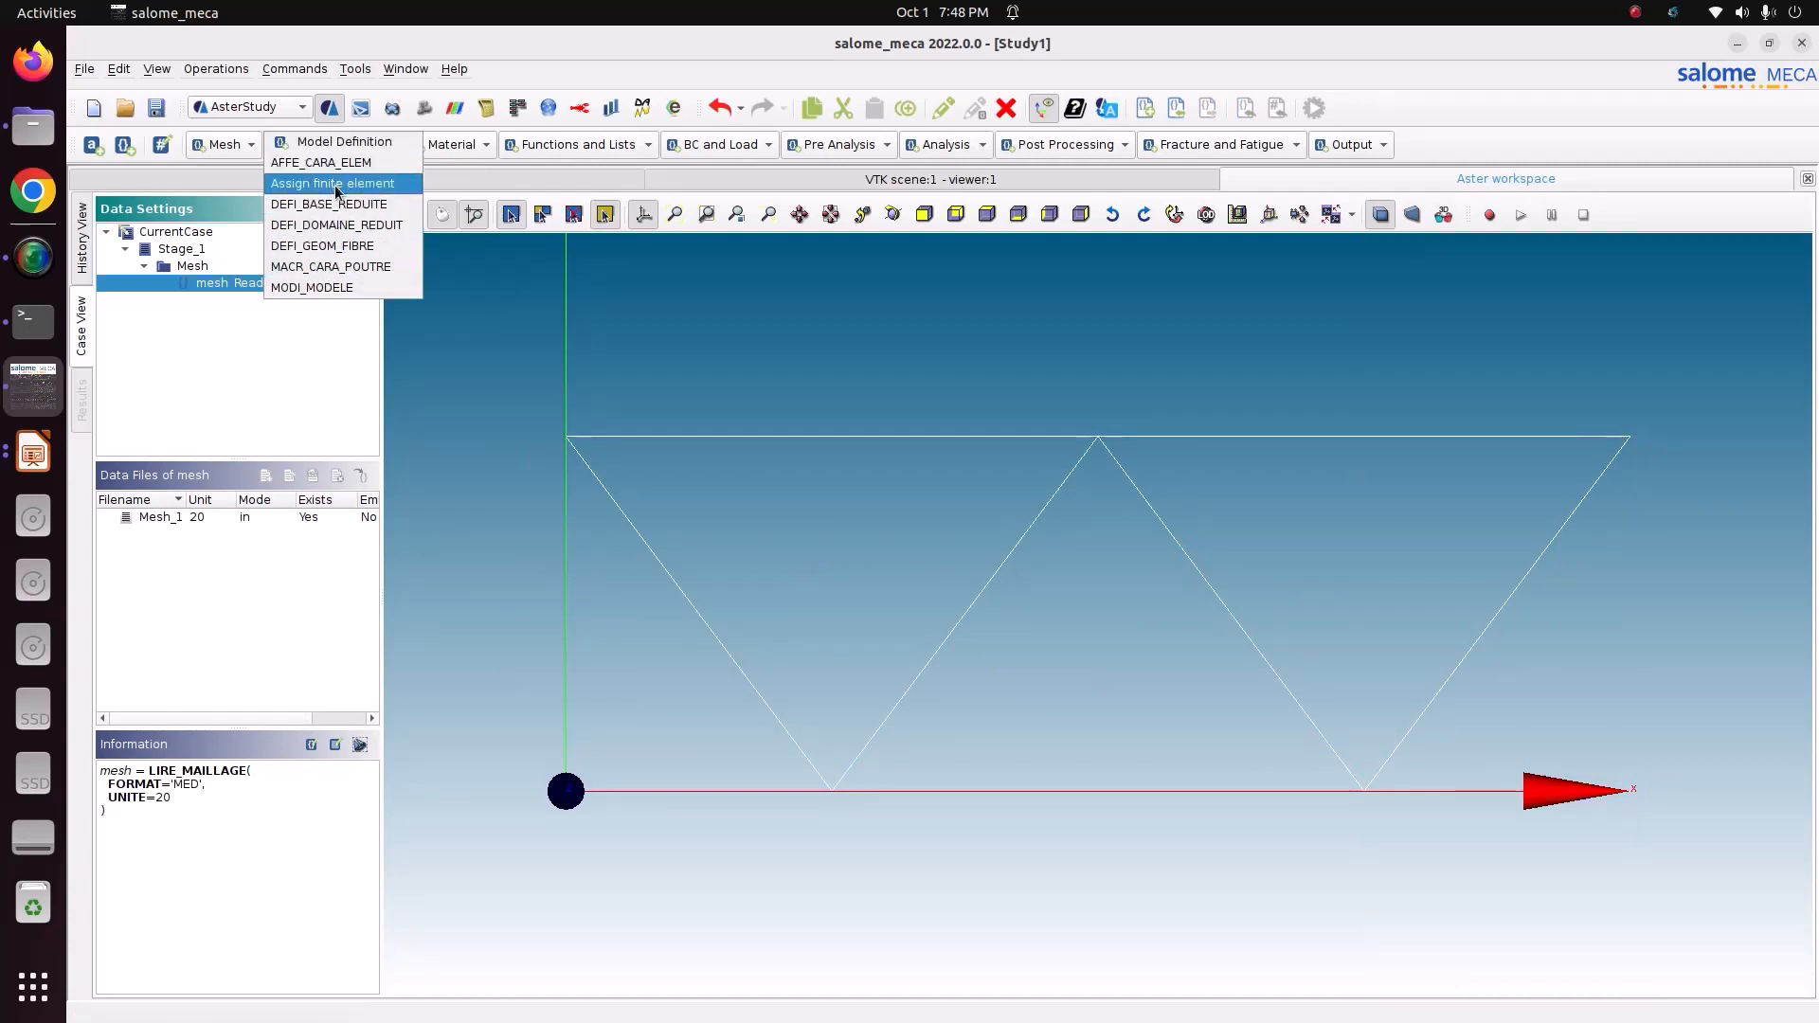
left_click(333, 185)
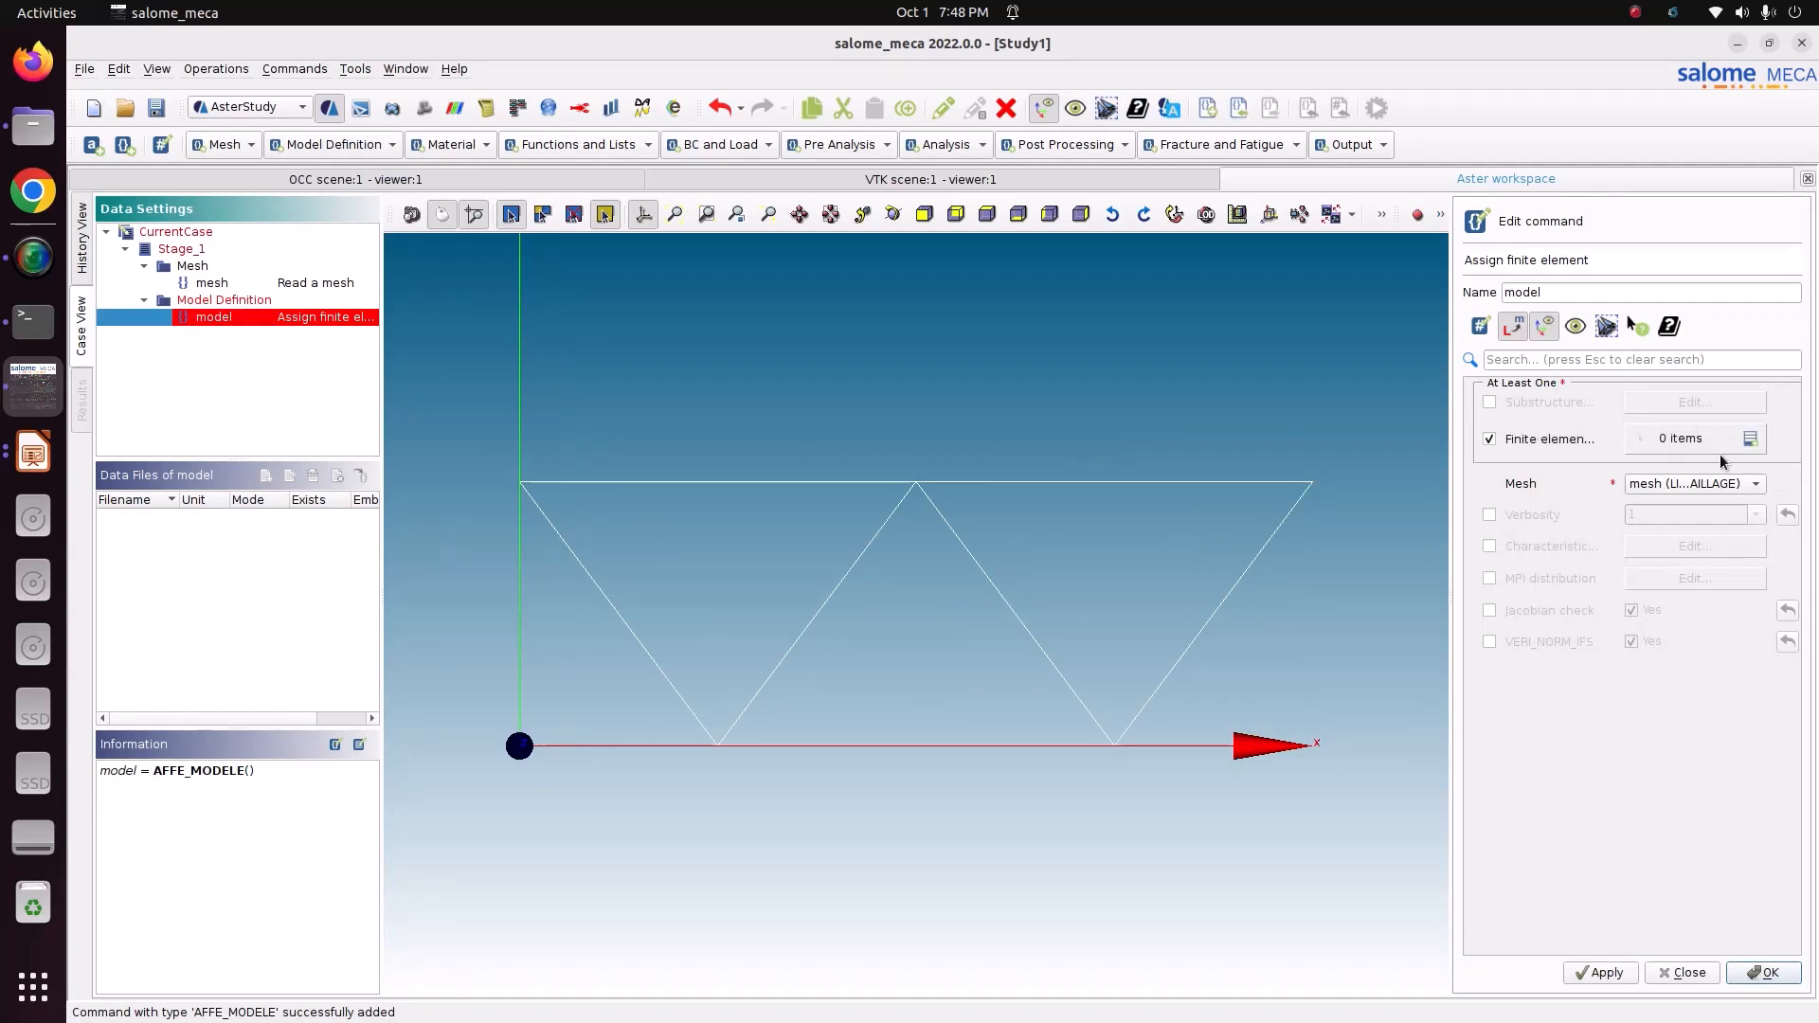
left_click(1749, 439)
left_click(1648, 489)
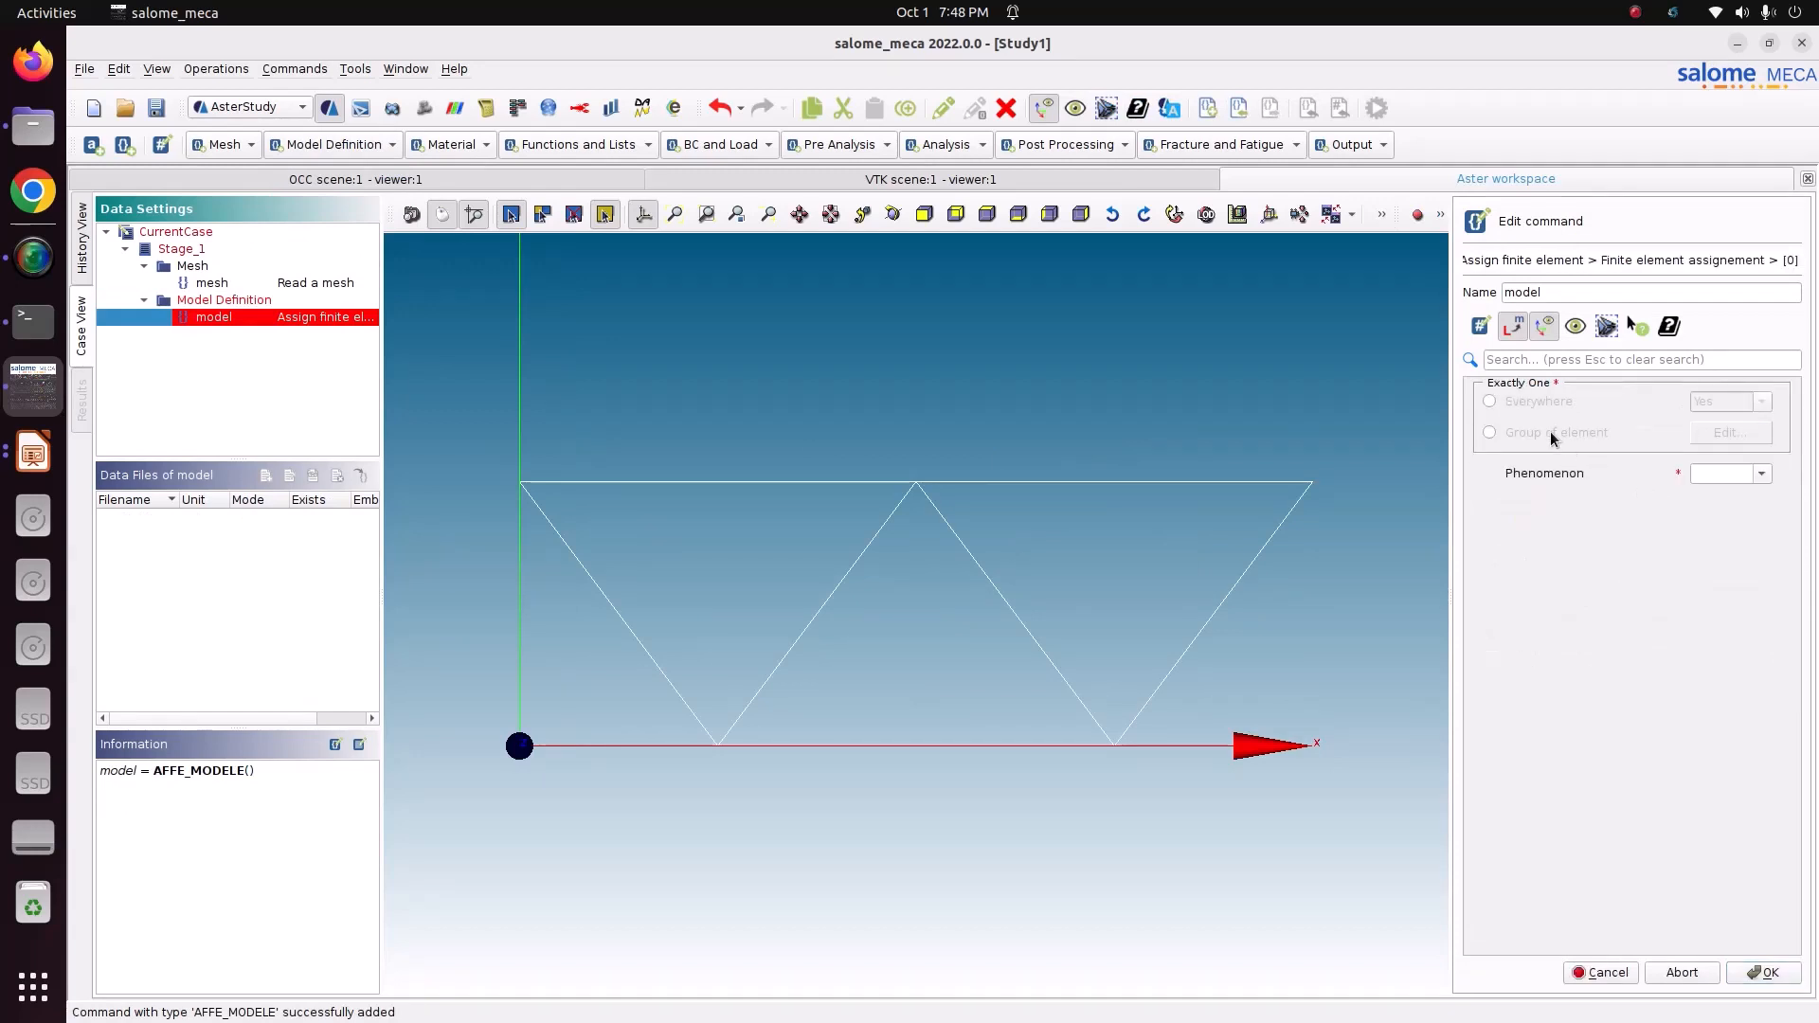
left_click(1536, 405)
left_click(1760, 475)
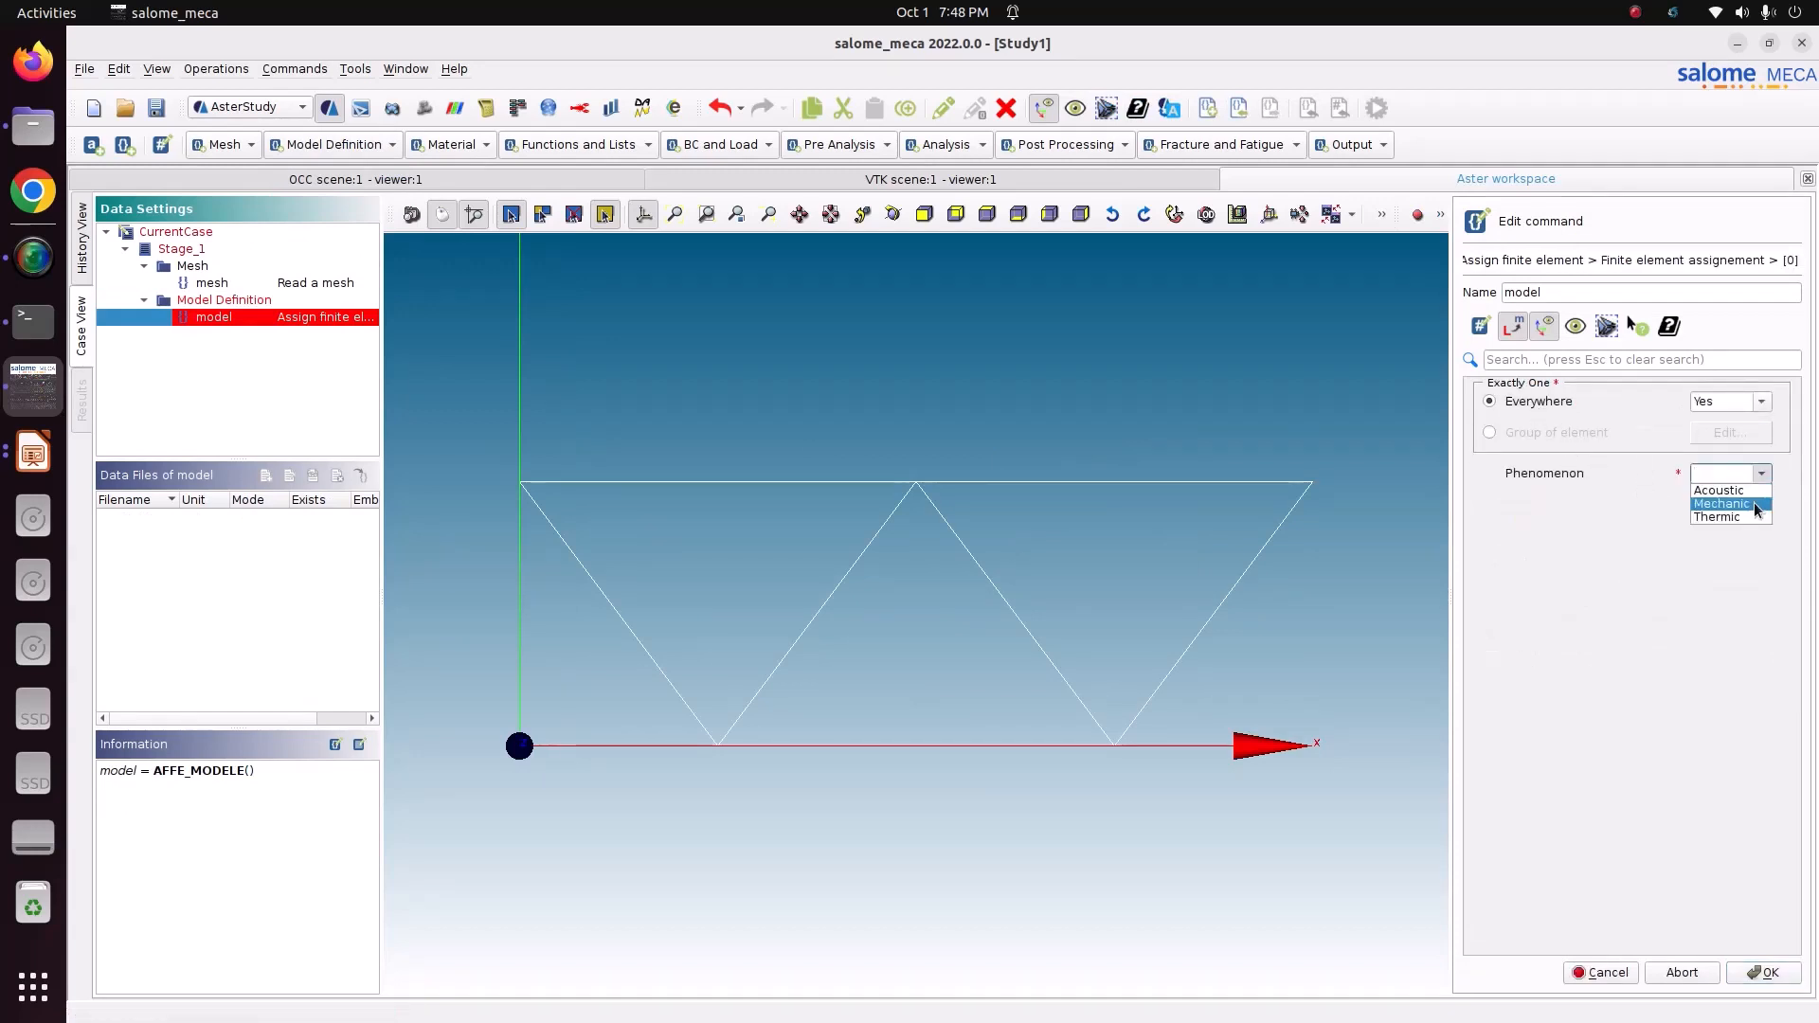
left_click(1758, 503)
- Set the assignment's modelisation to POU_D_T and store the finite element model command
left_click(1760, 503)
scroll(1737, 617, "down", 8)
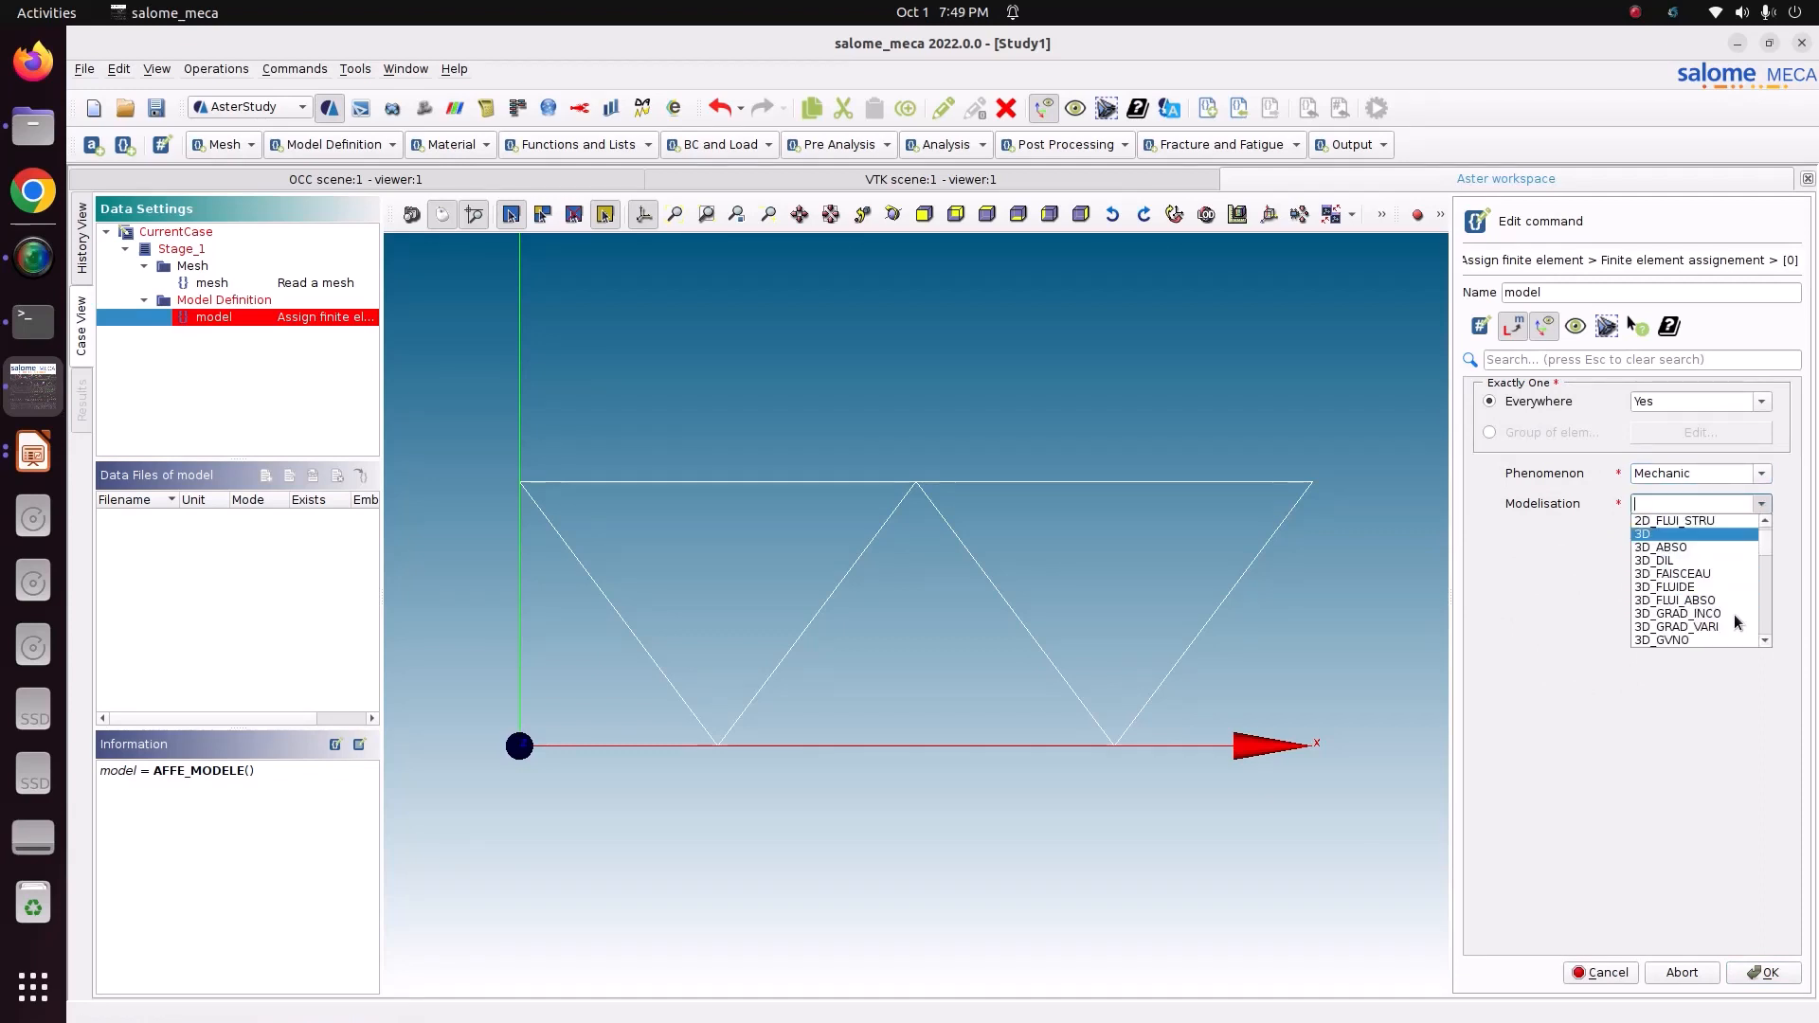
scroll(1738, 620, "down", 10)
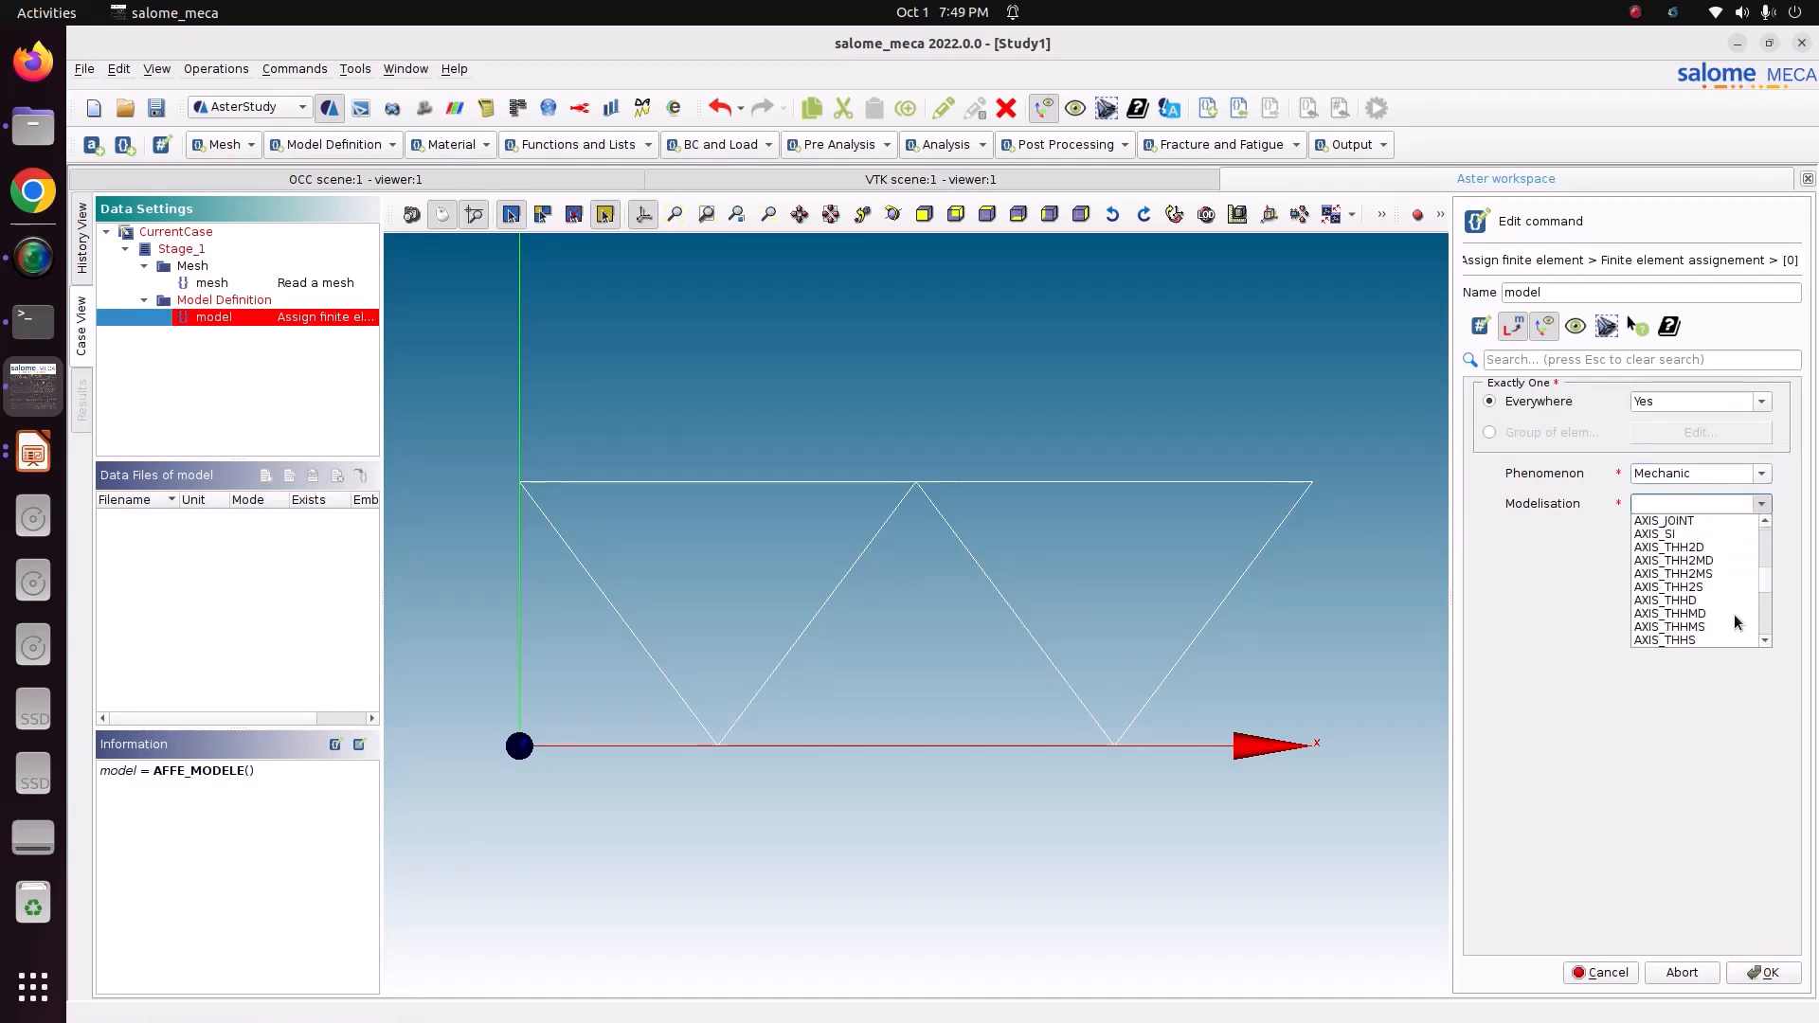
scroll(1738, 621, "up", 2)
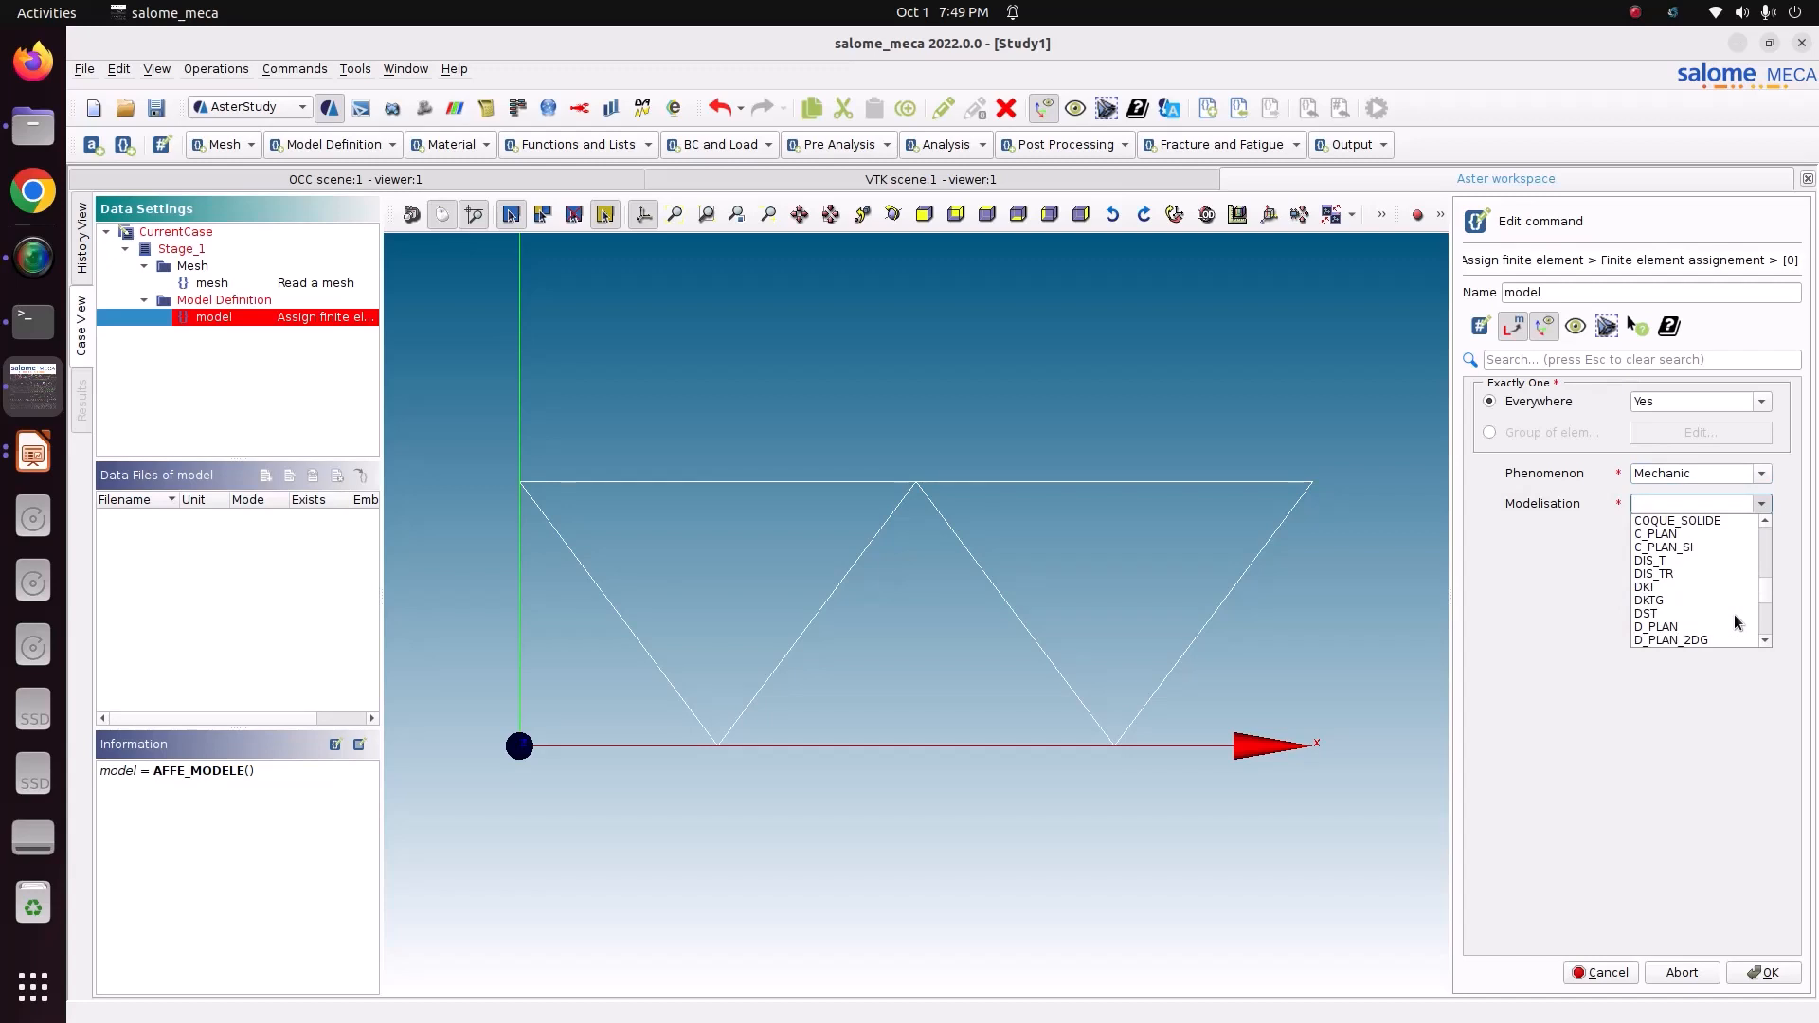
scroll(1738, 620, "down", 8)
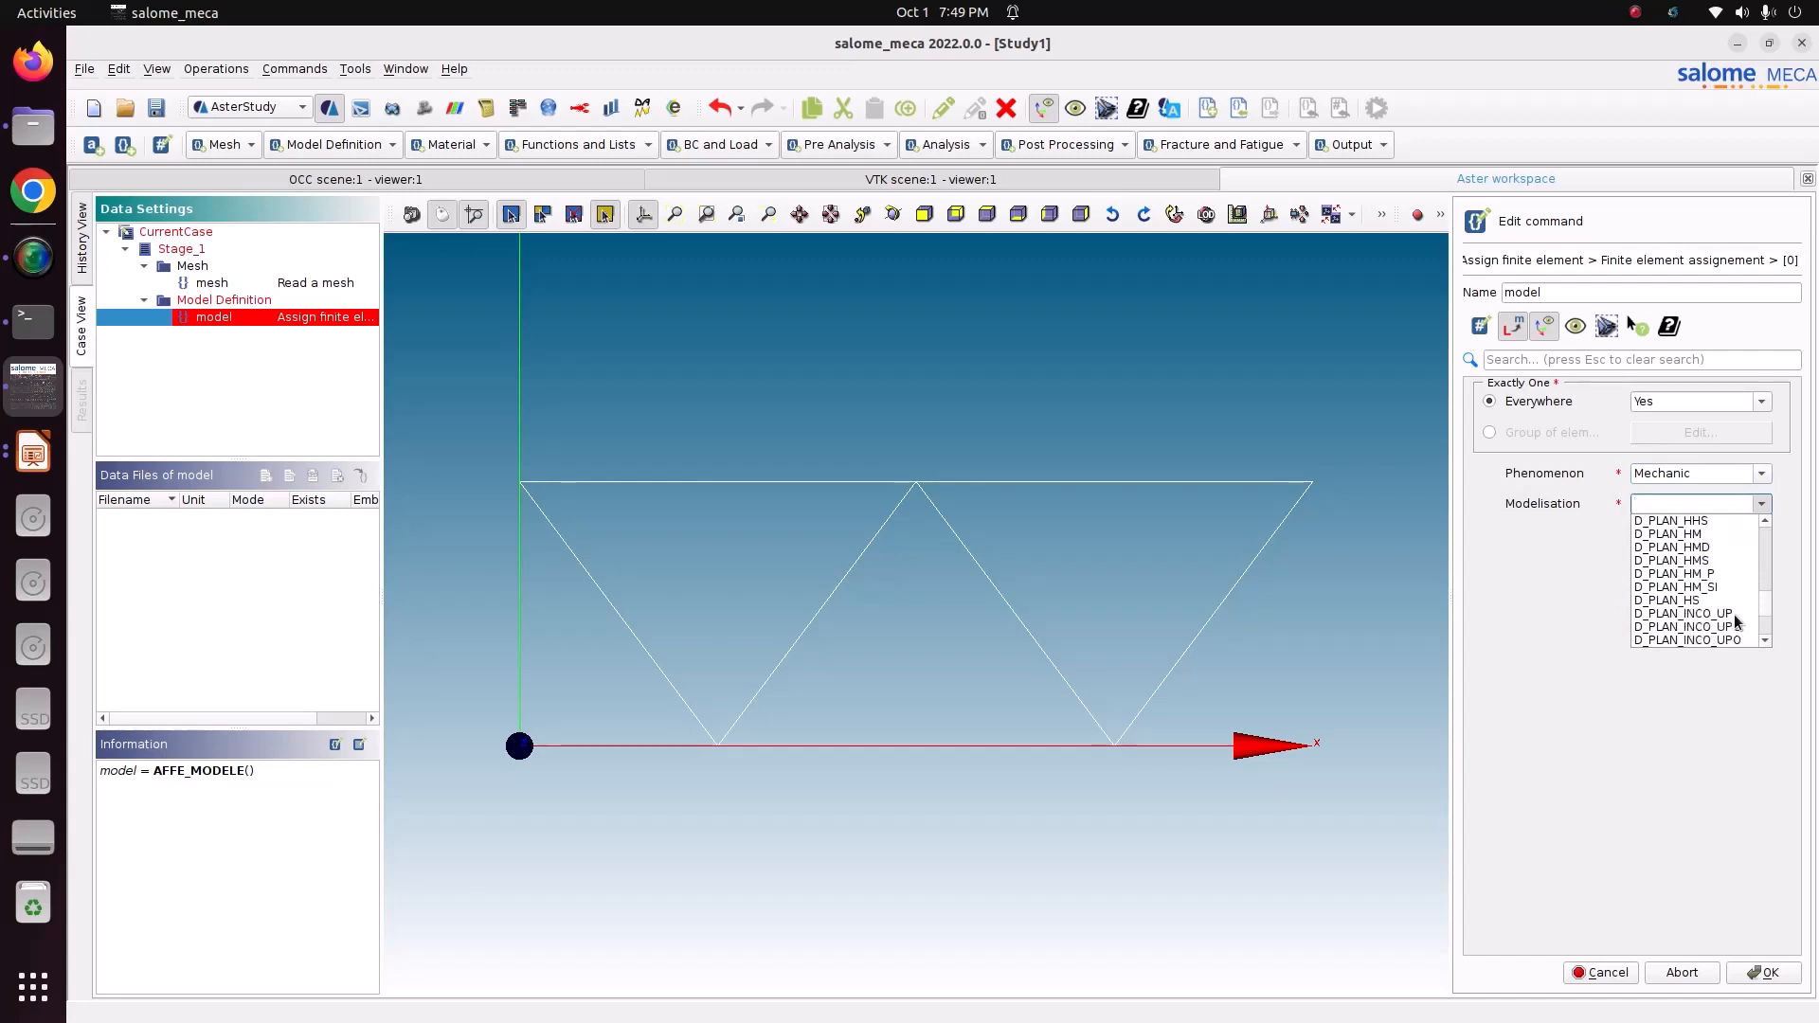
scroll(1738, 621, "down", 3)
scroll(1737, 621, "down", 1)
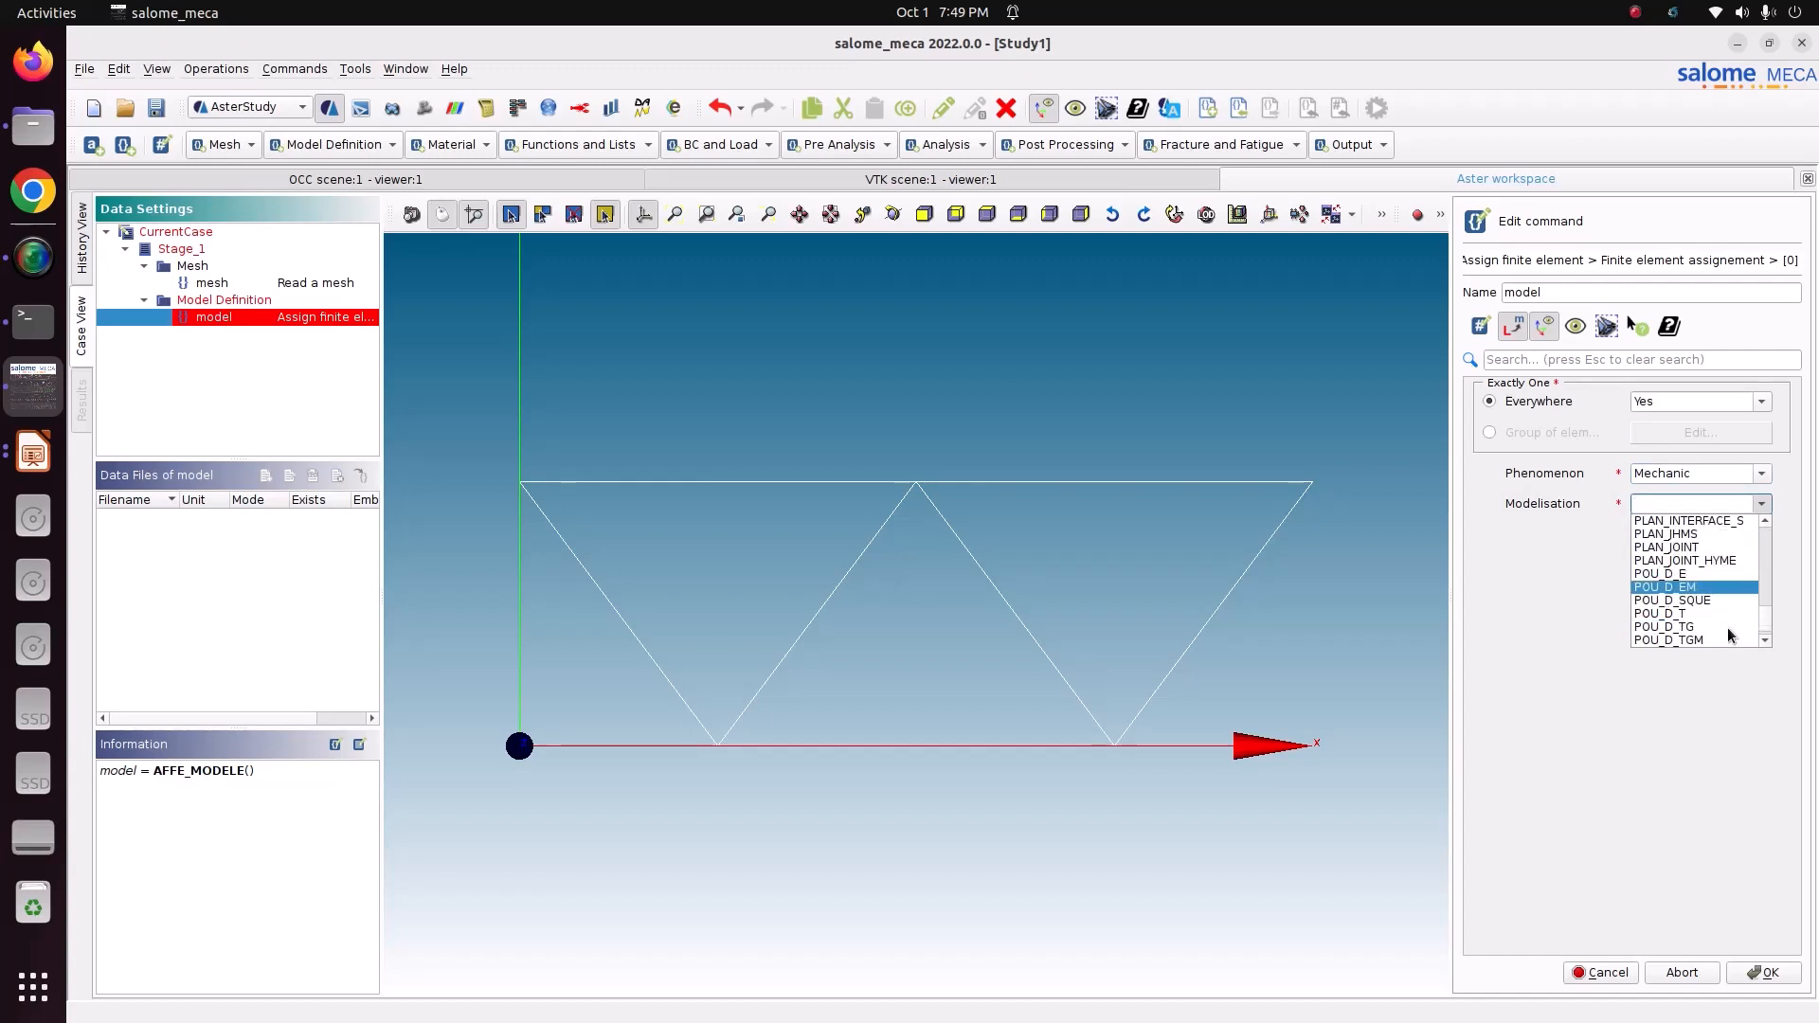
left_click(1683, 614)
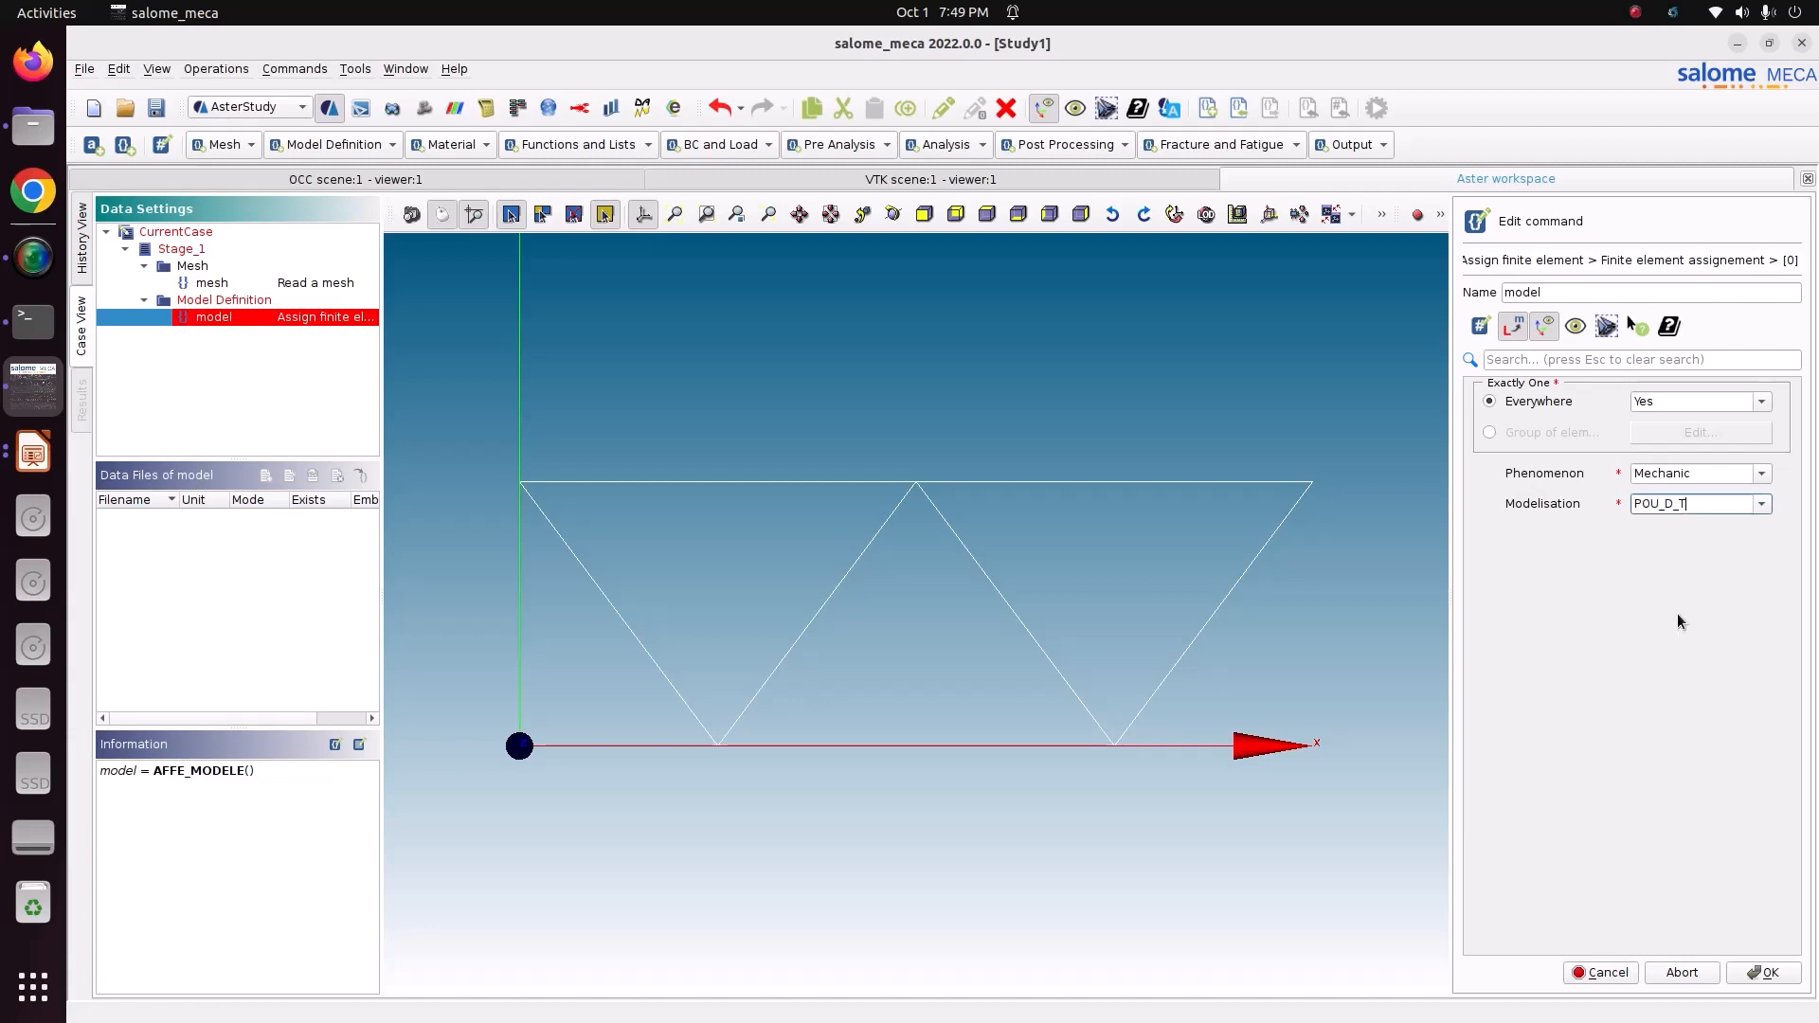
left_click(1769, 977)
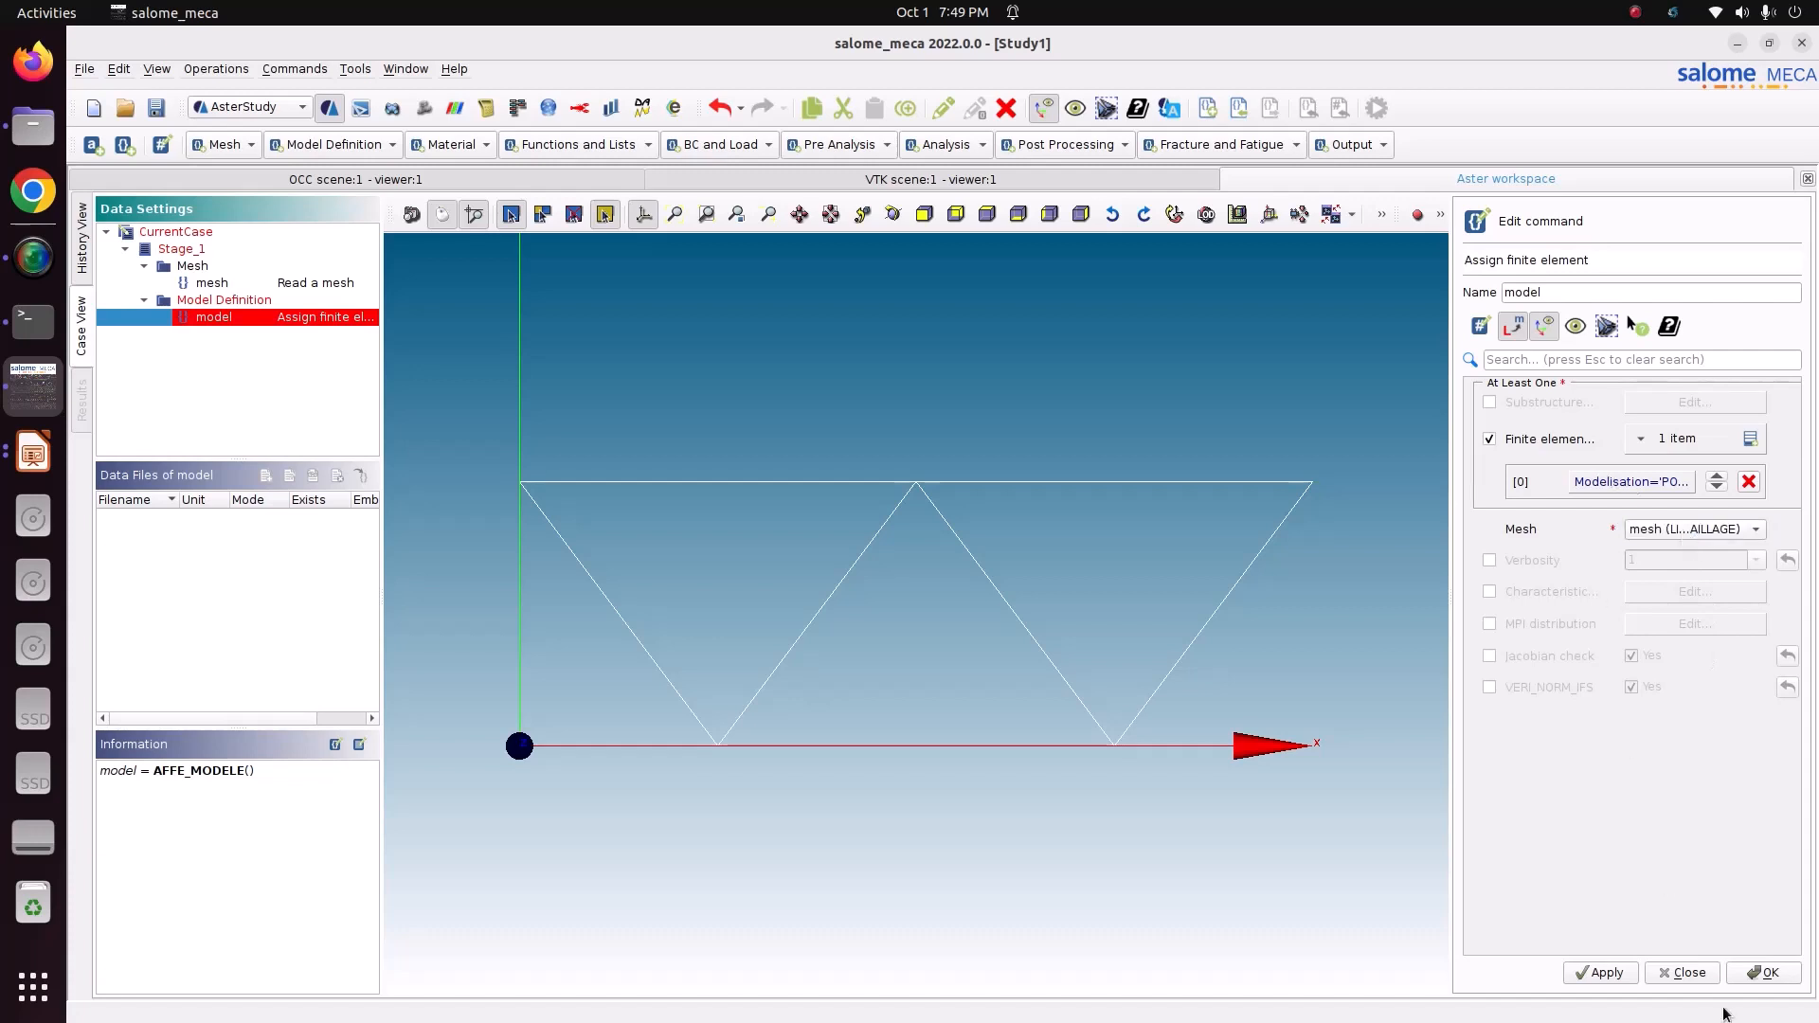
left_click(1615, 982)
left_click(1768, 976)
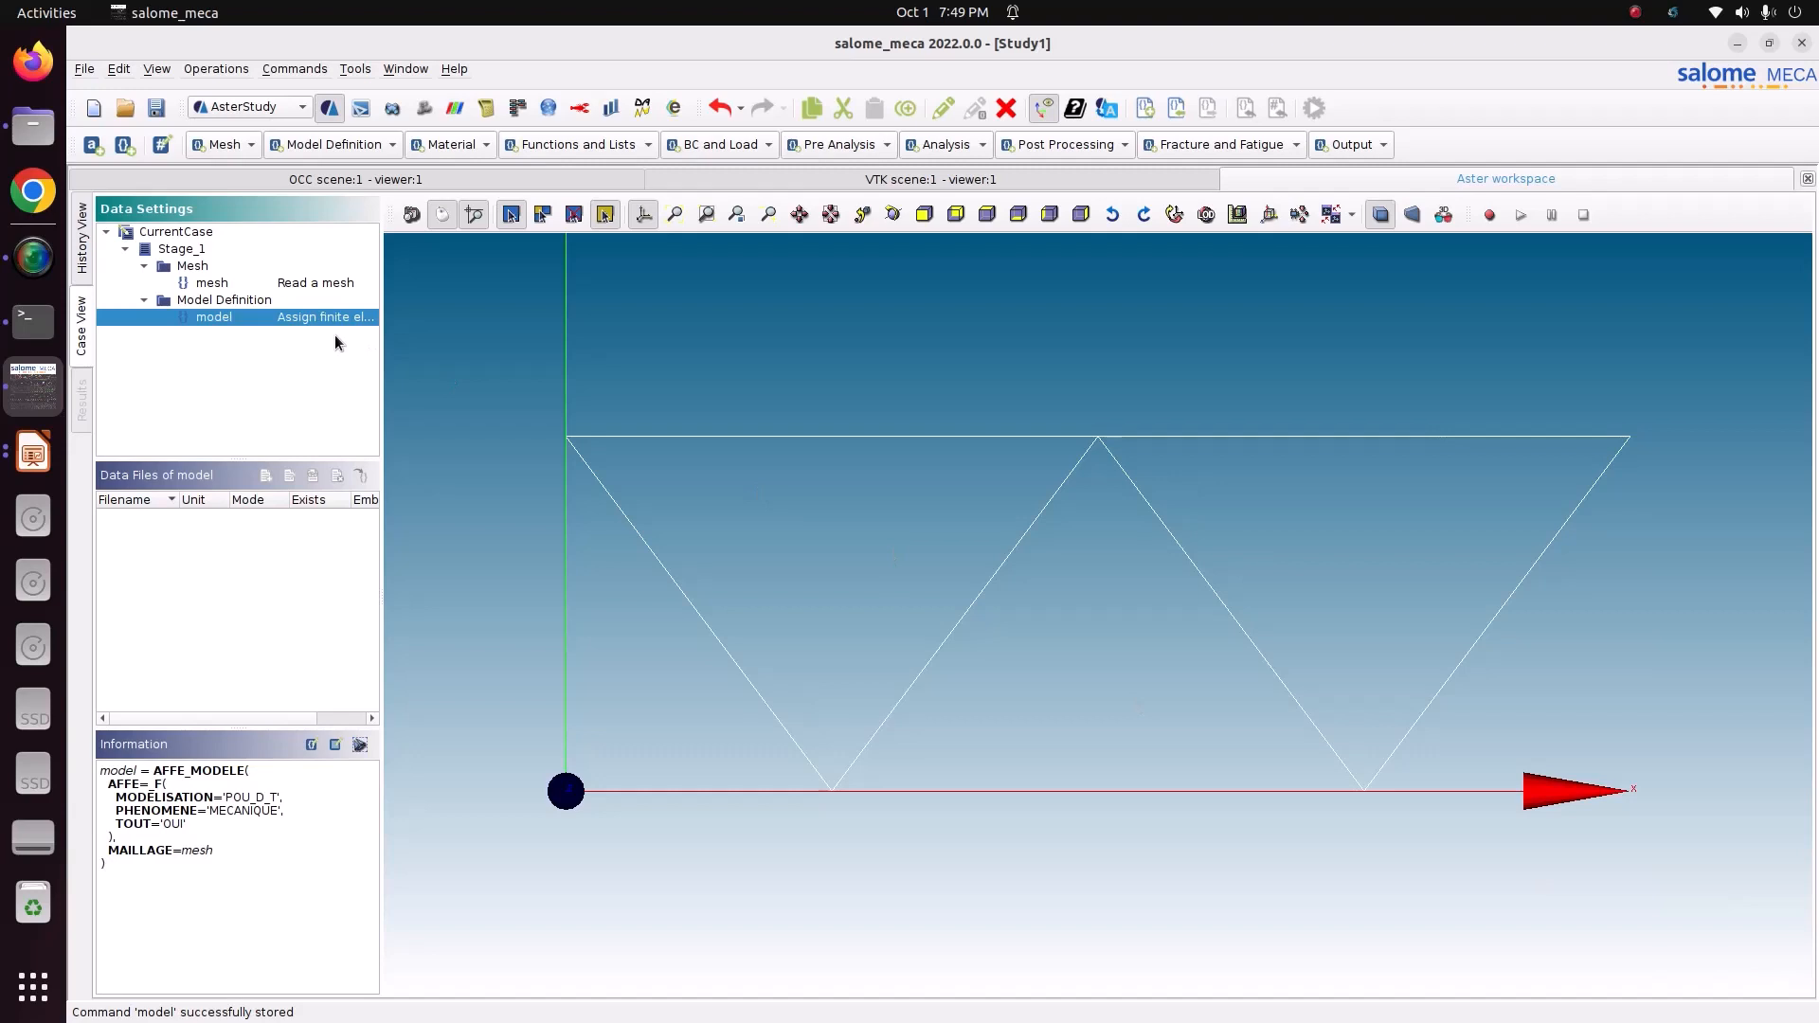
- Add an AFFE_CARA_ELEM command with one POUTRE item and set its section to RECTANGLE
left_click(355, 148)
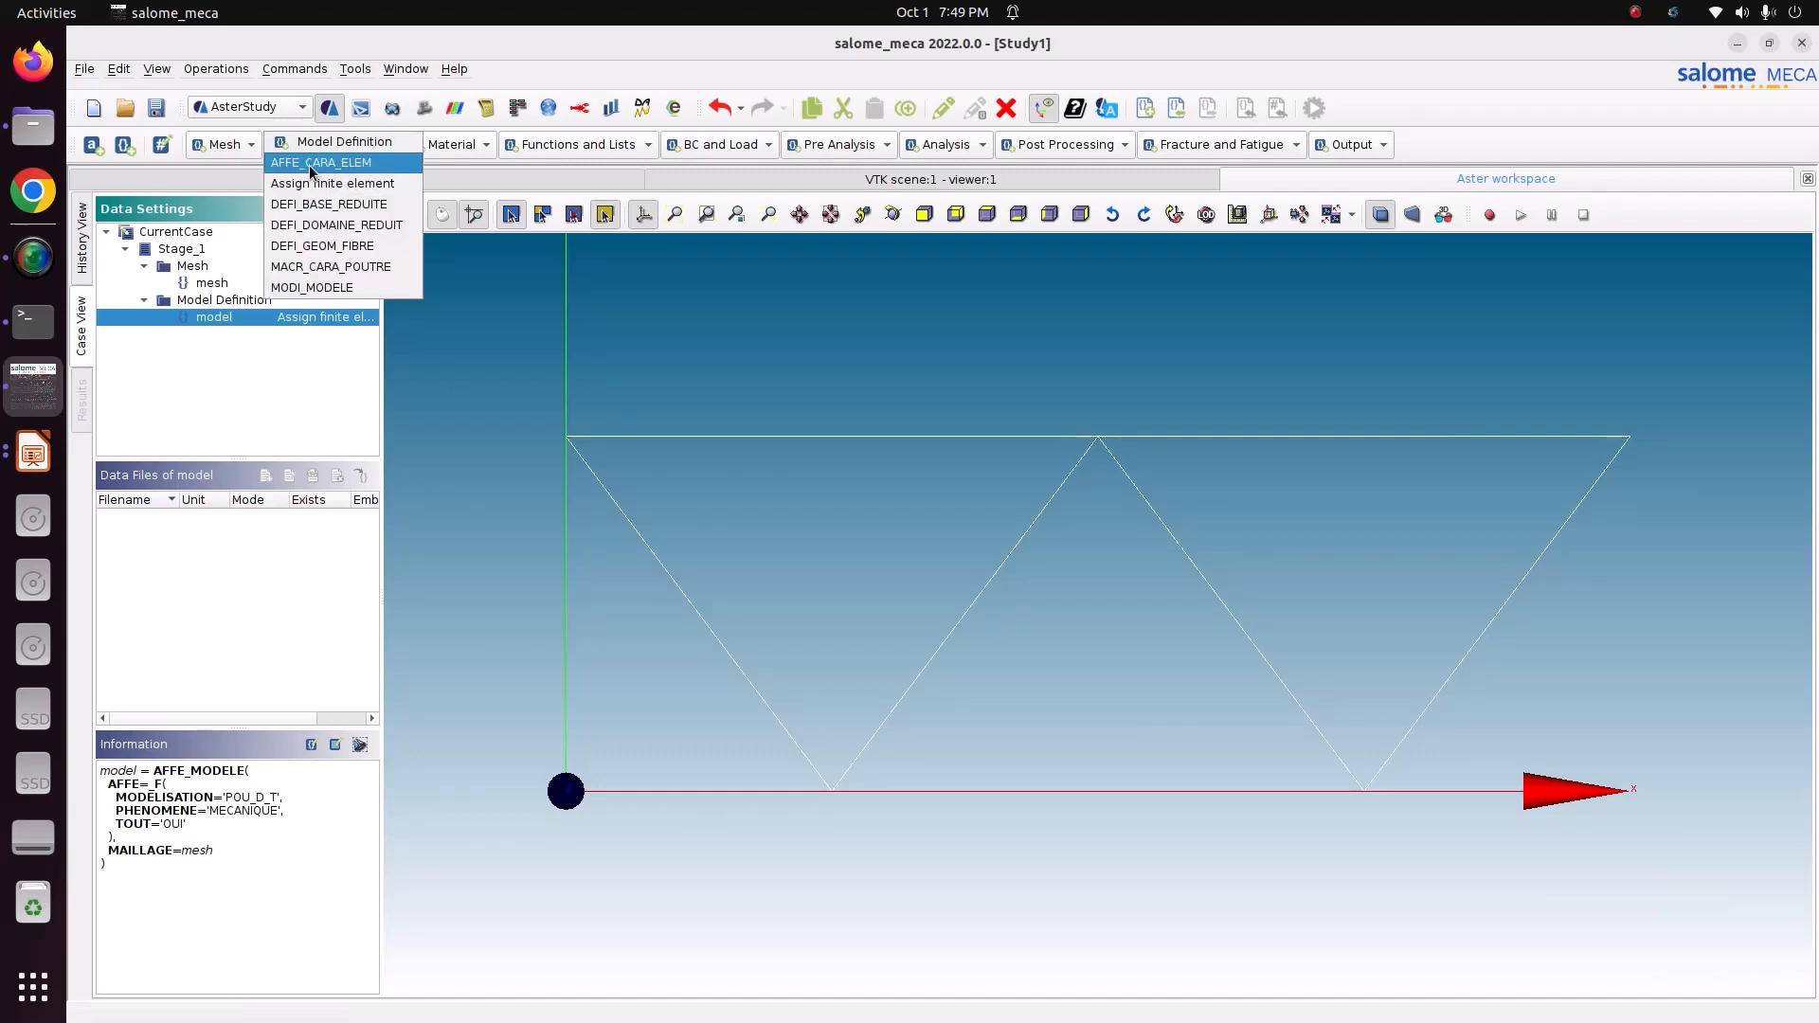
left_click(312, 167)
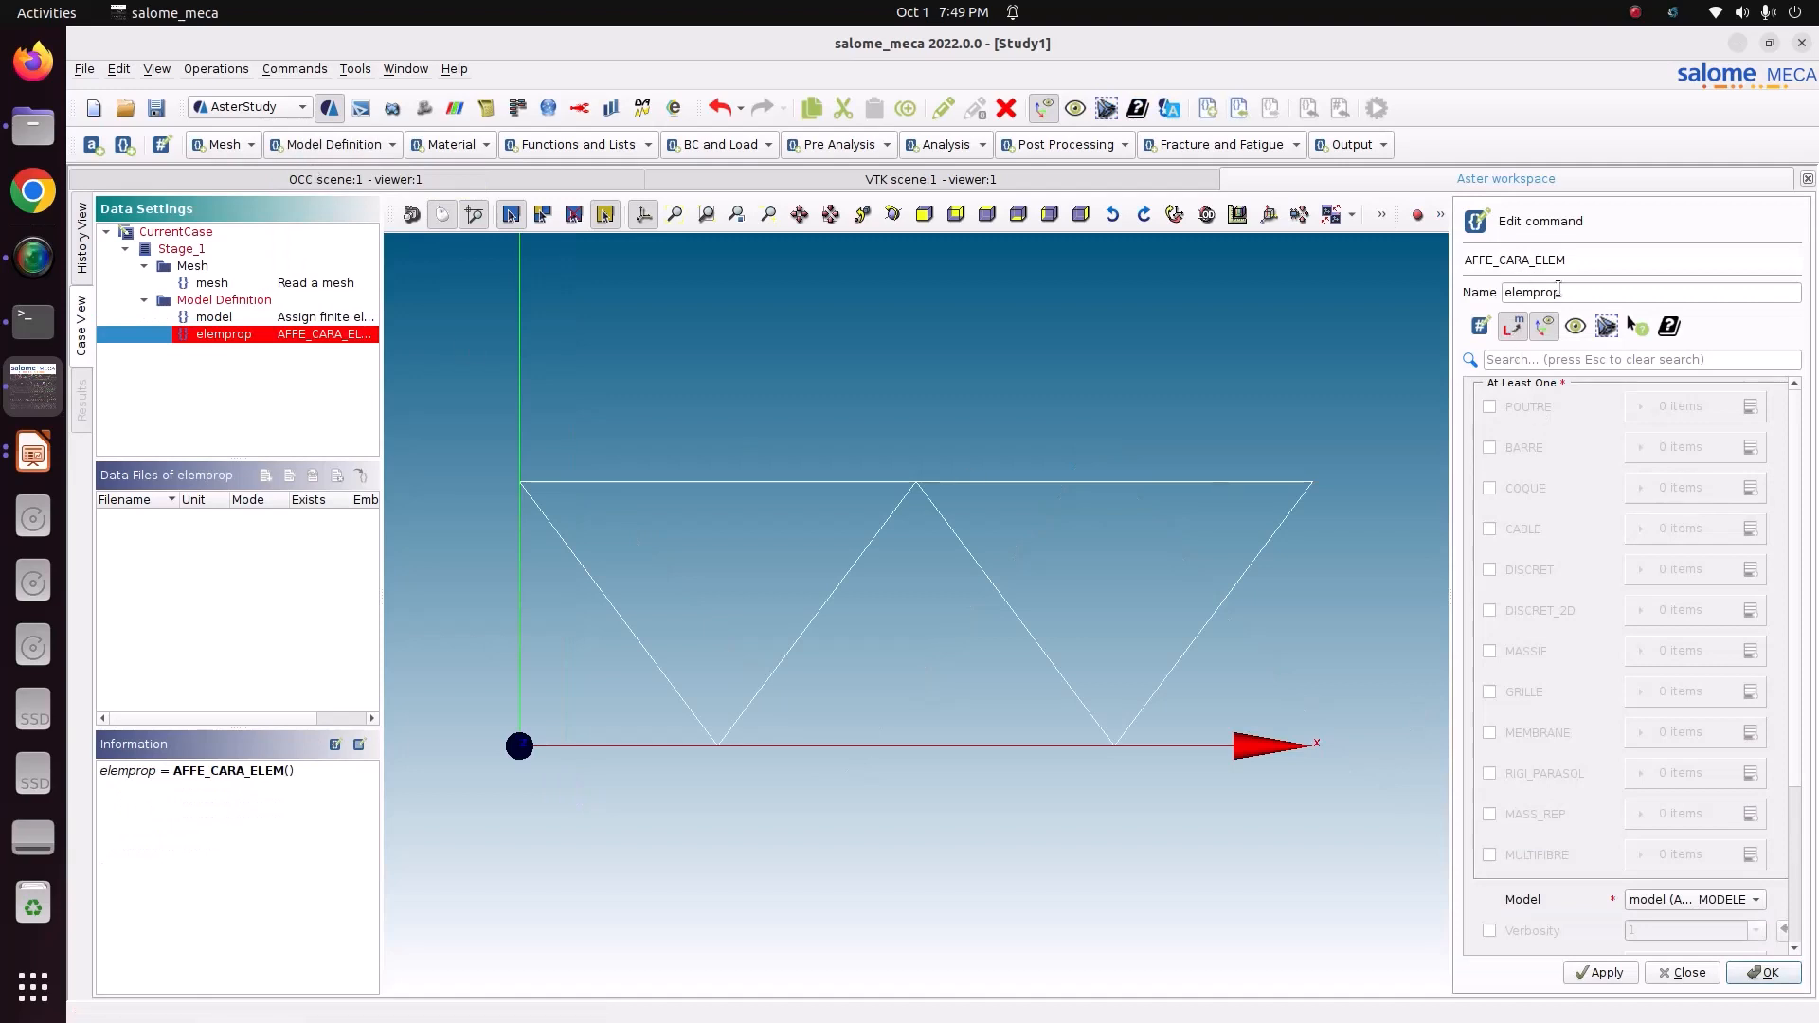
left_click(1490, 406)
left_click(1750, 407)
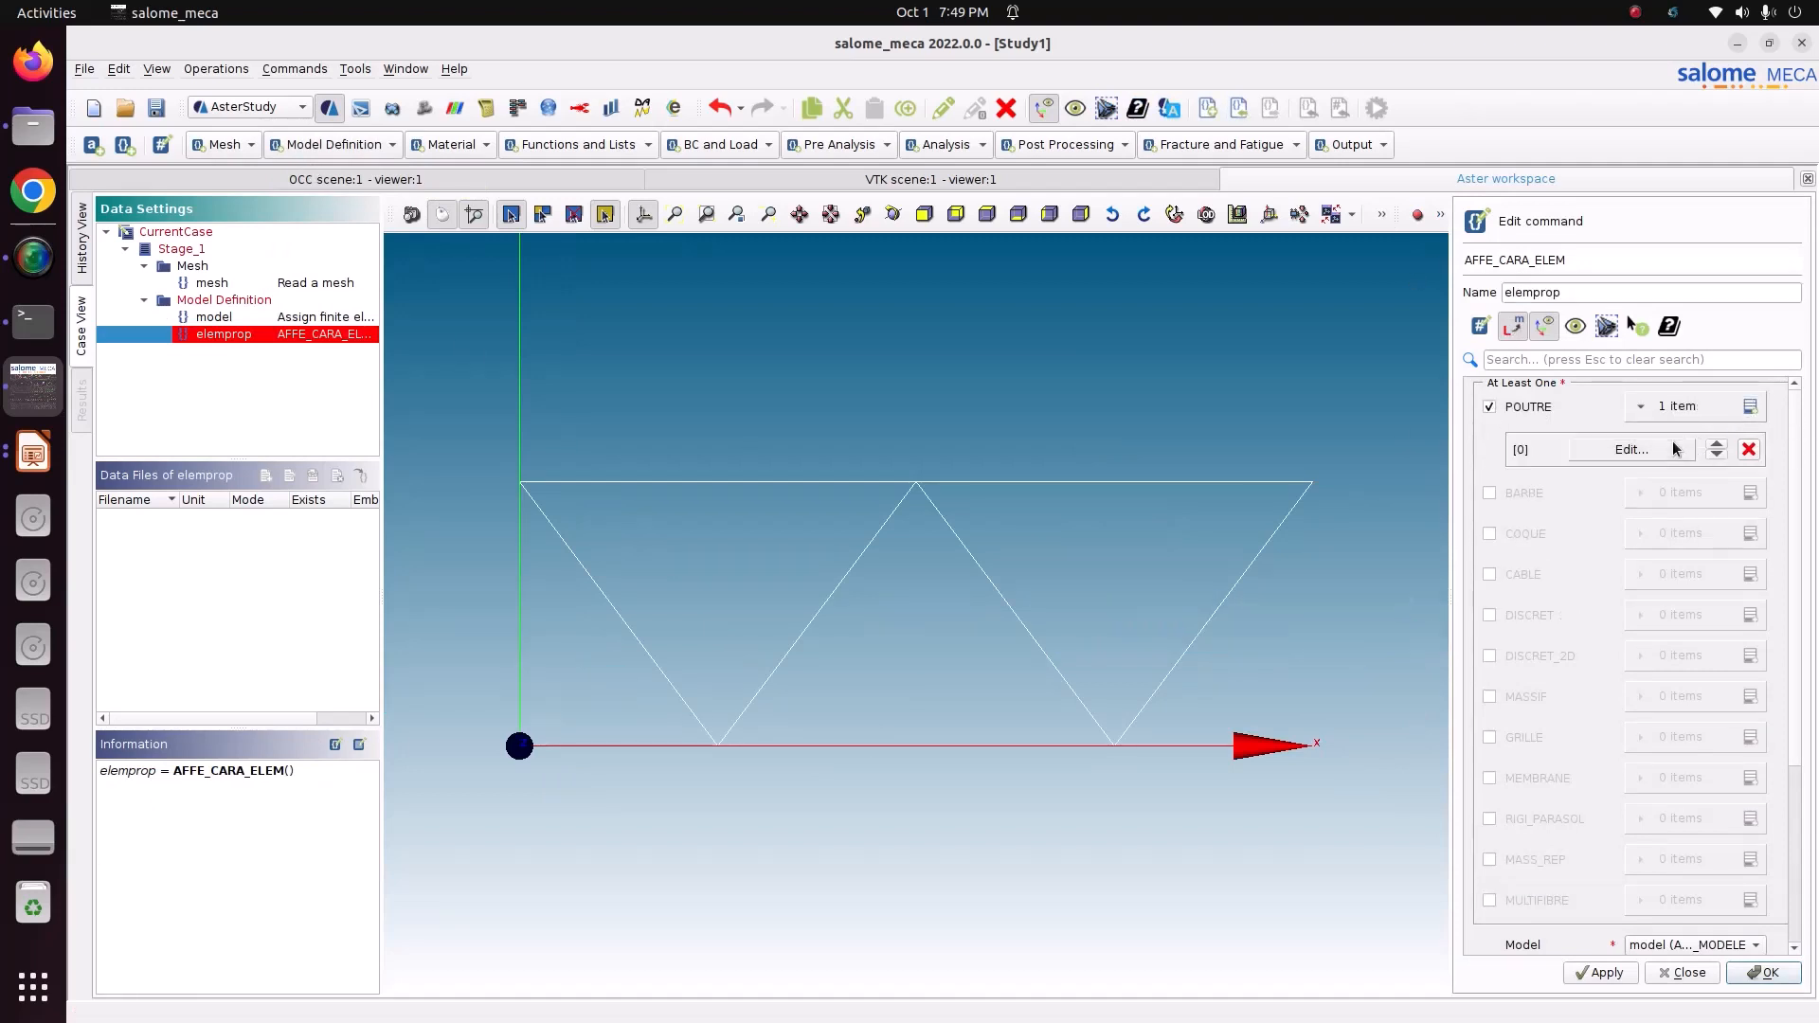
left_click(1632, 449)
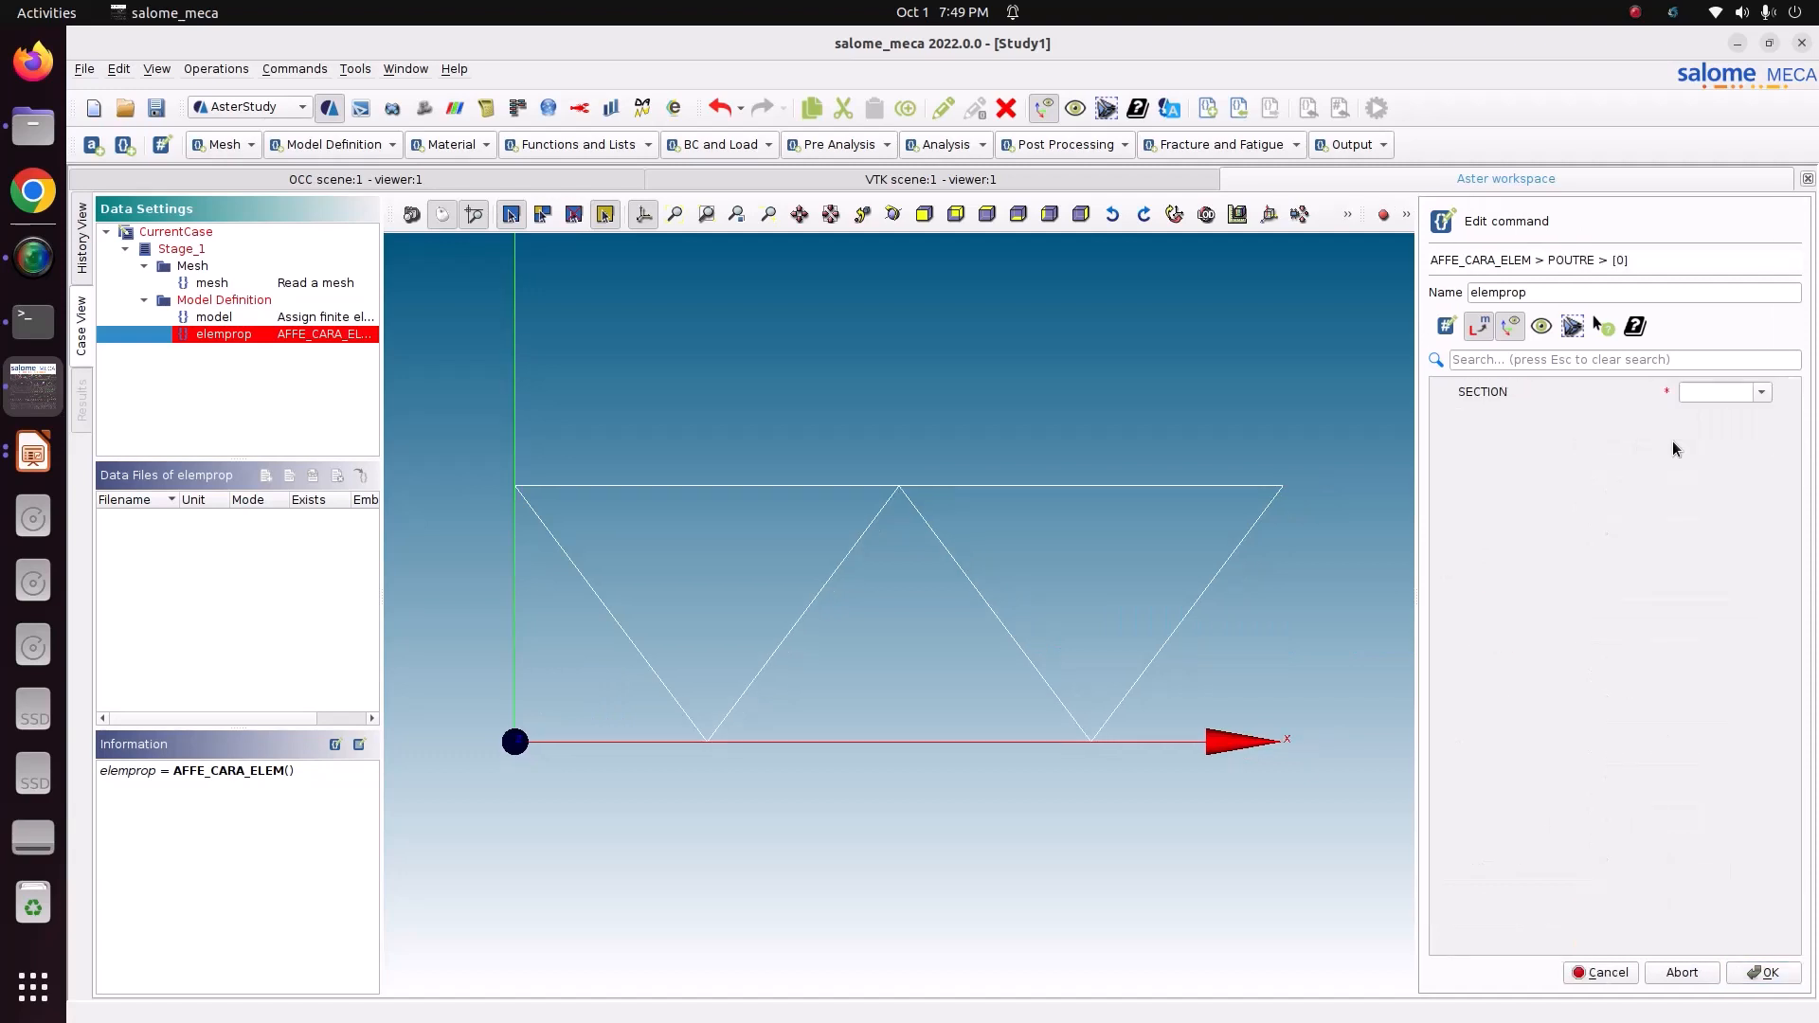
left_click(1764, 394)
left_click(1753, 444)
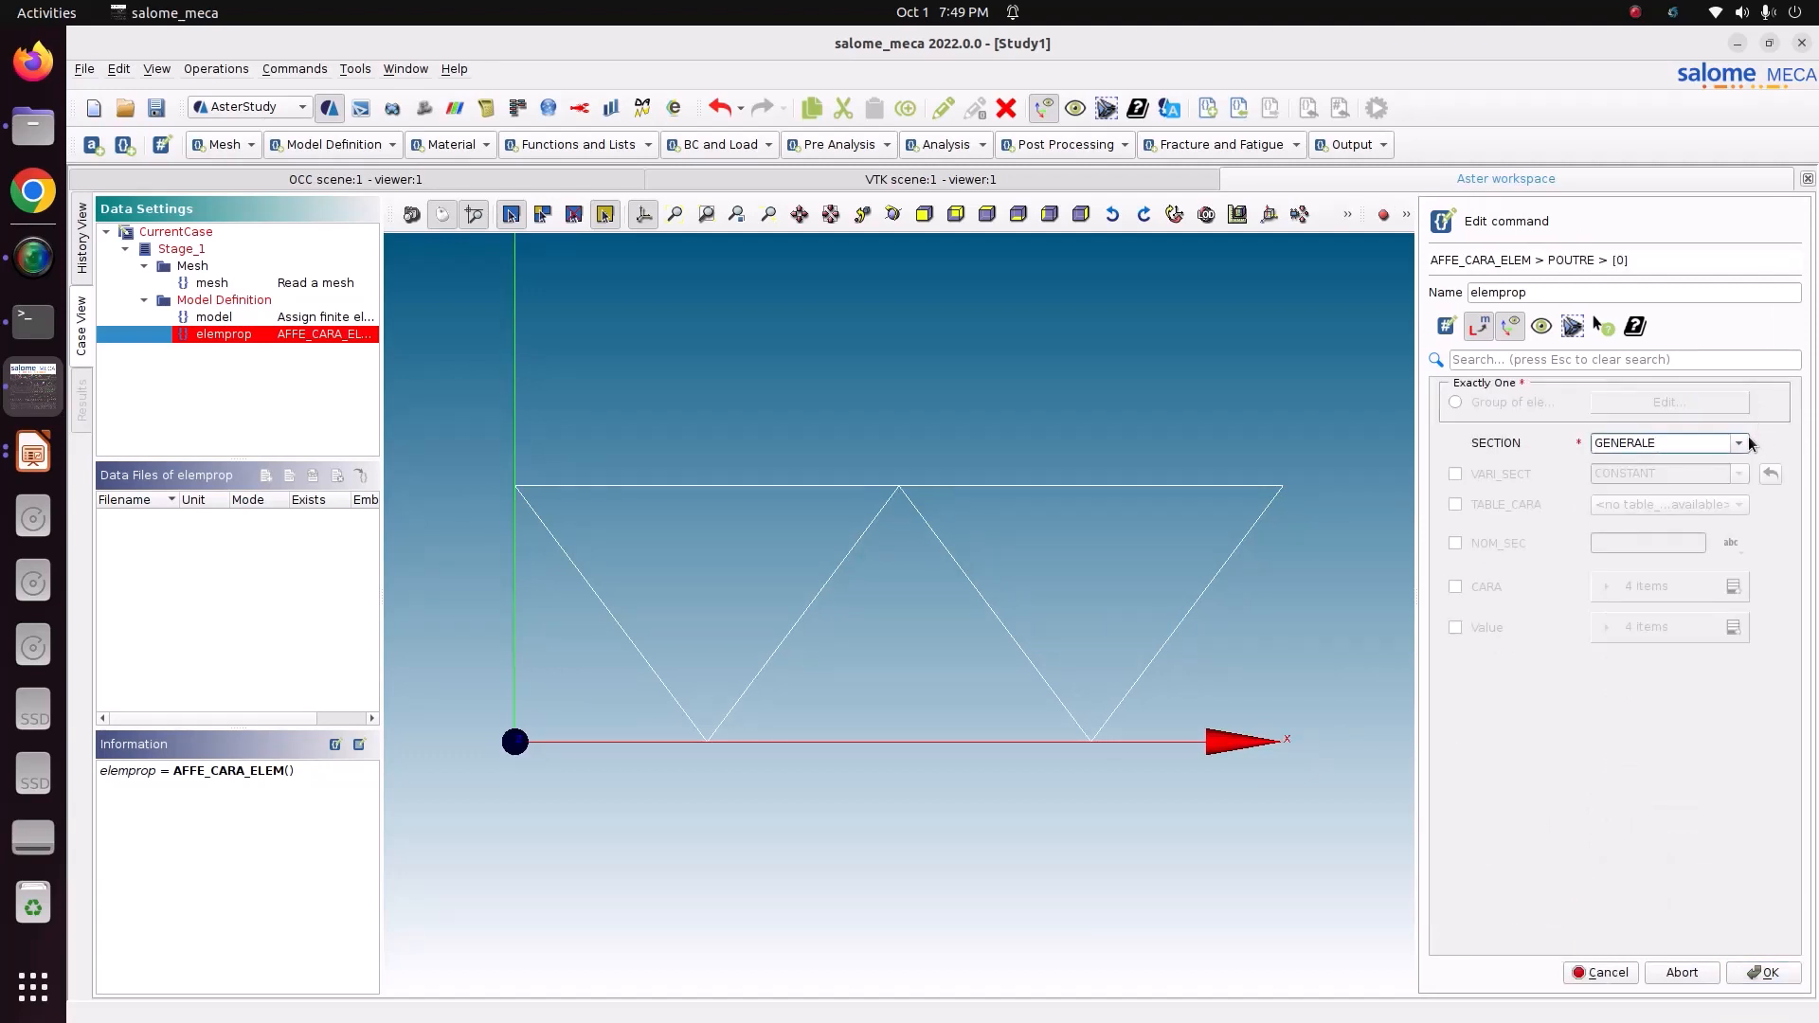
left_click(1749, 444)
left_click(1713, 497)
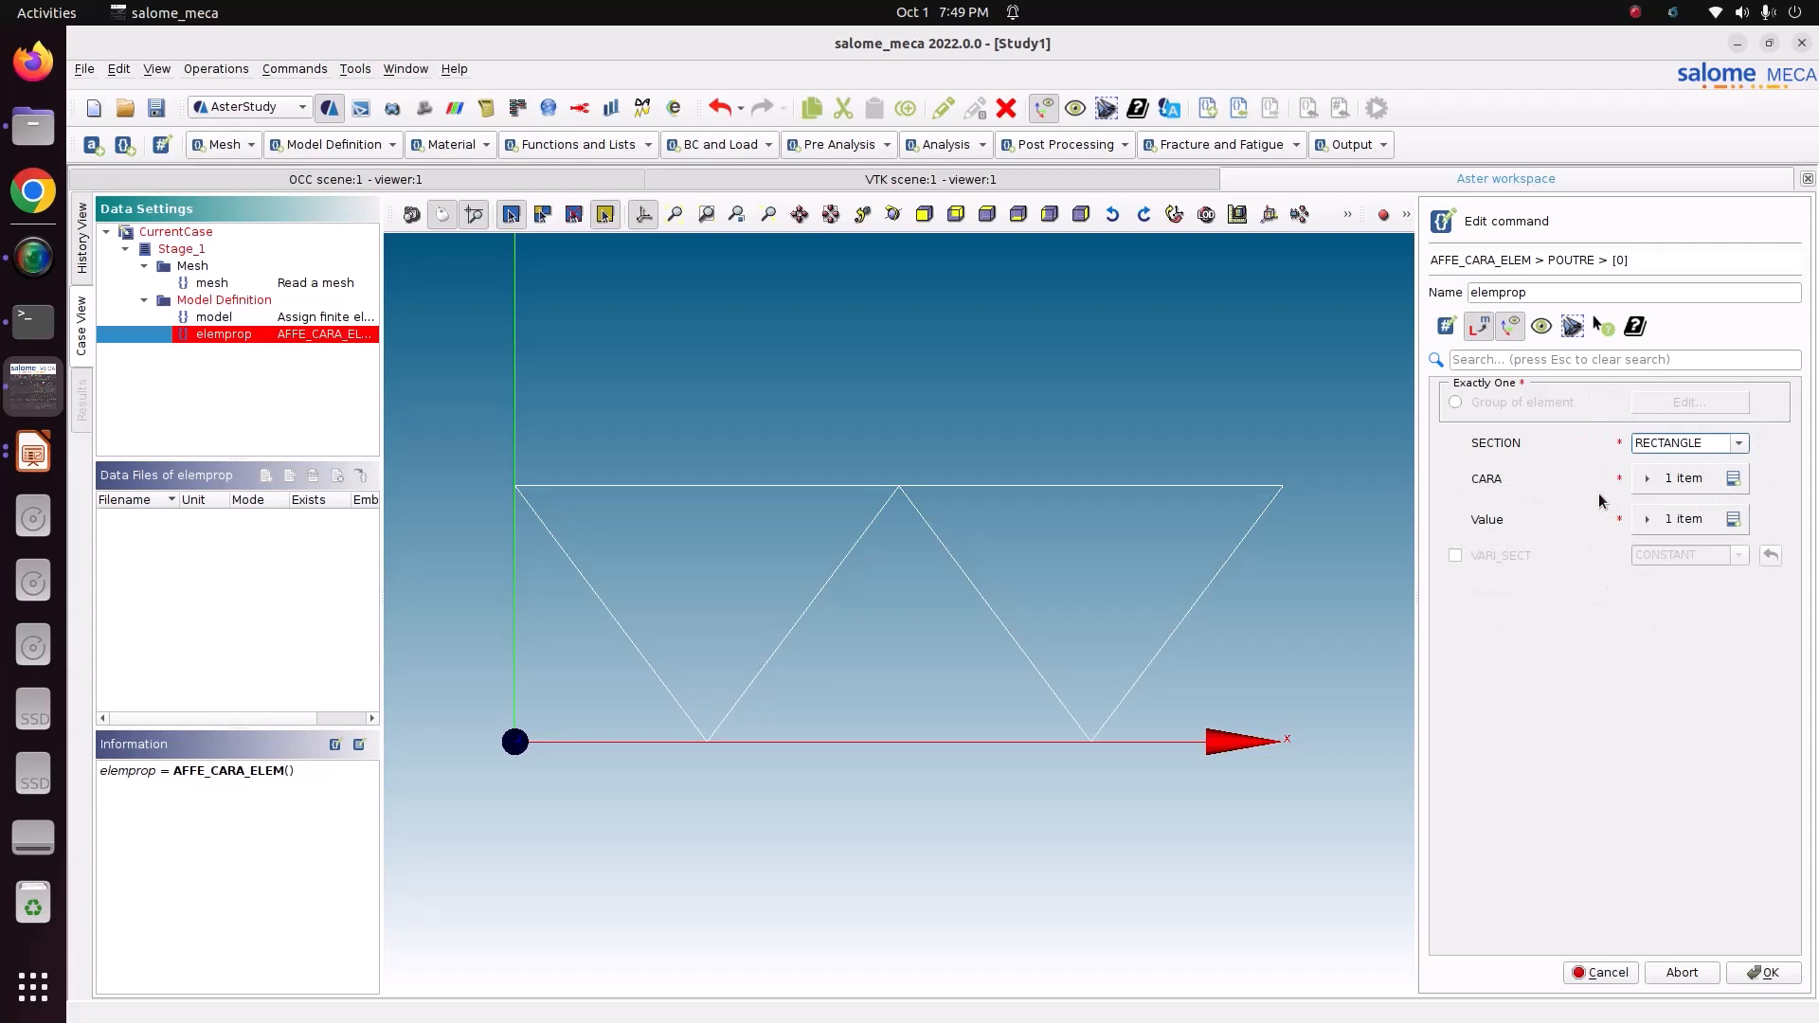
- Define the rectangular section with the characteristics HY and HZ, each with a value of 0.1
left_click(1681, 478)
left_click(1734, 481)
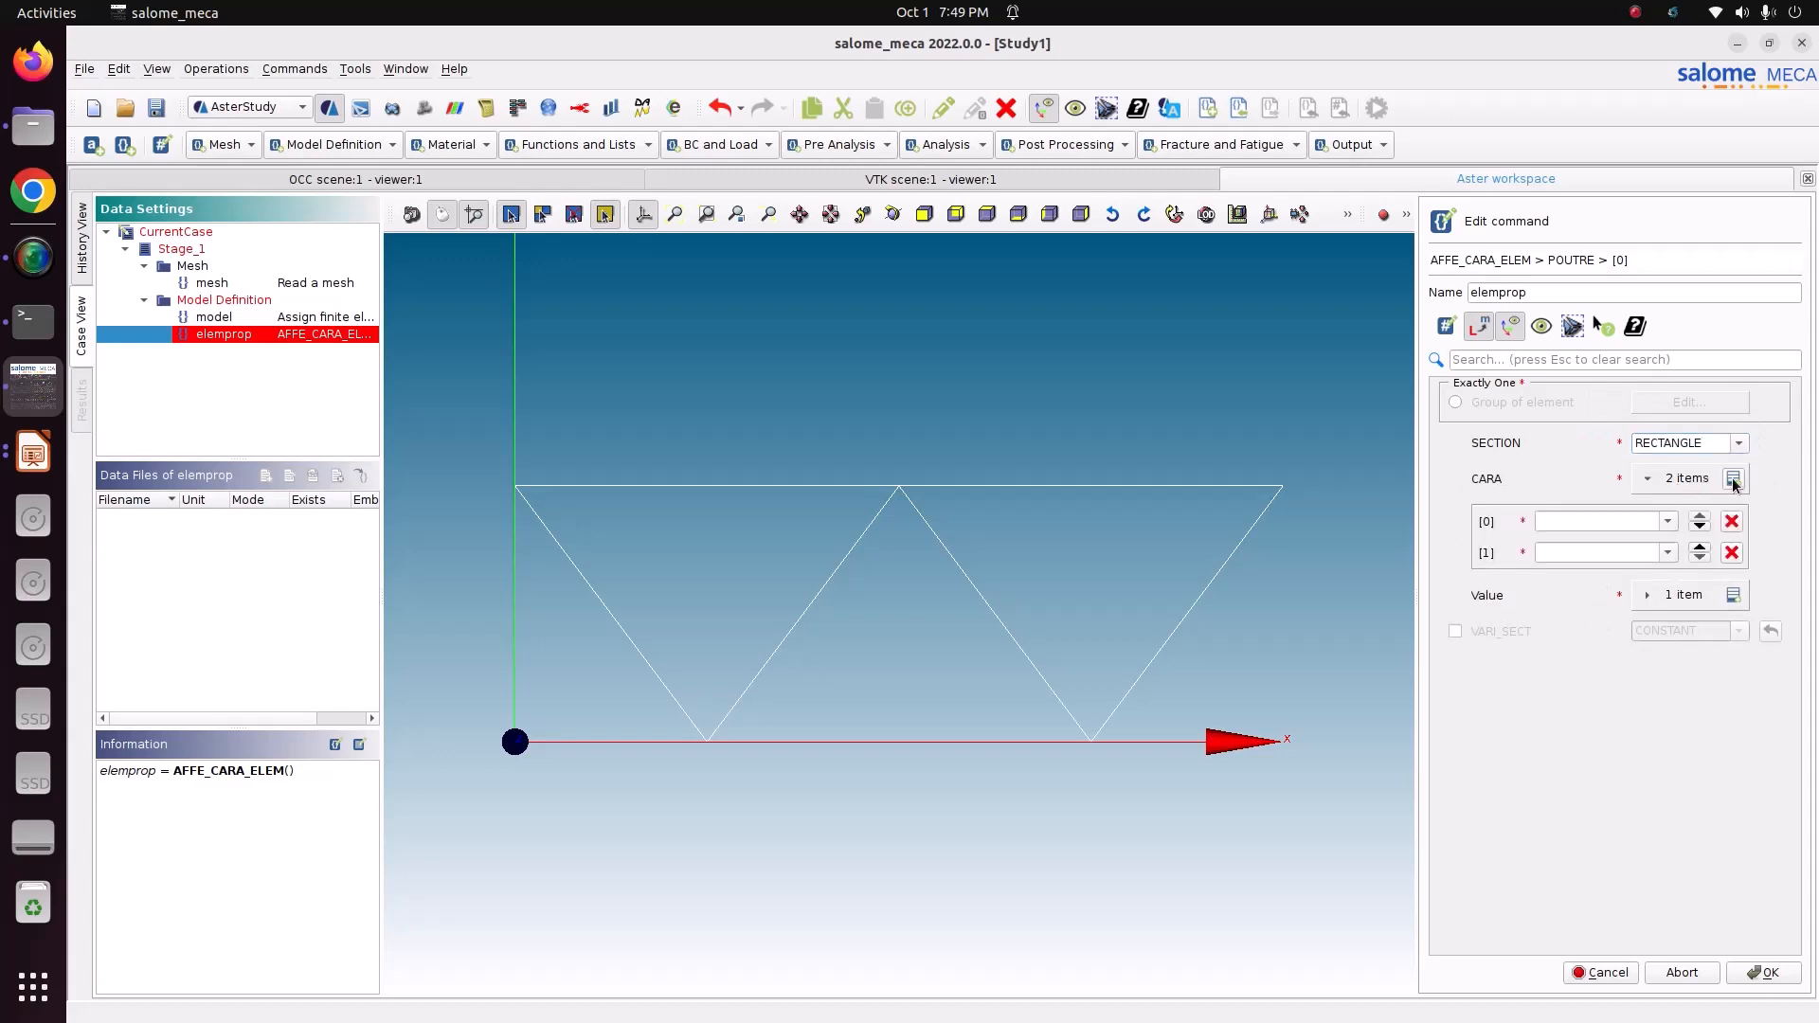
left_click(1734, 595)
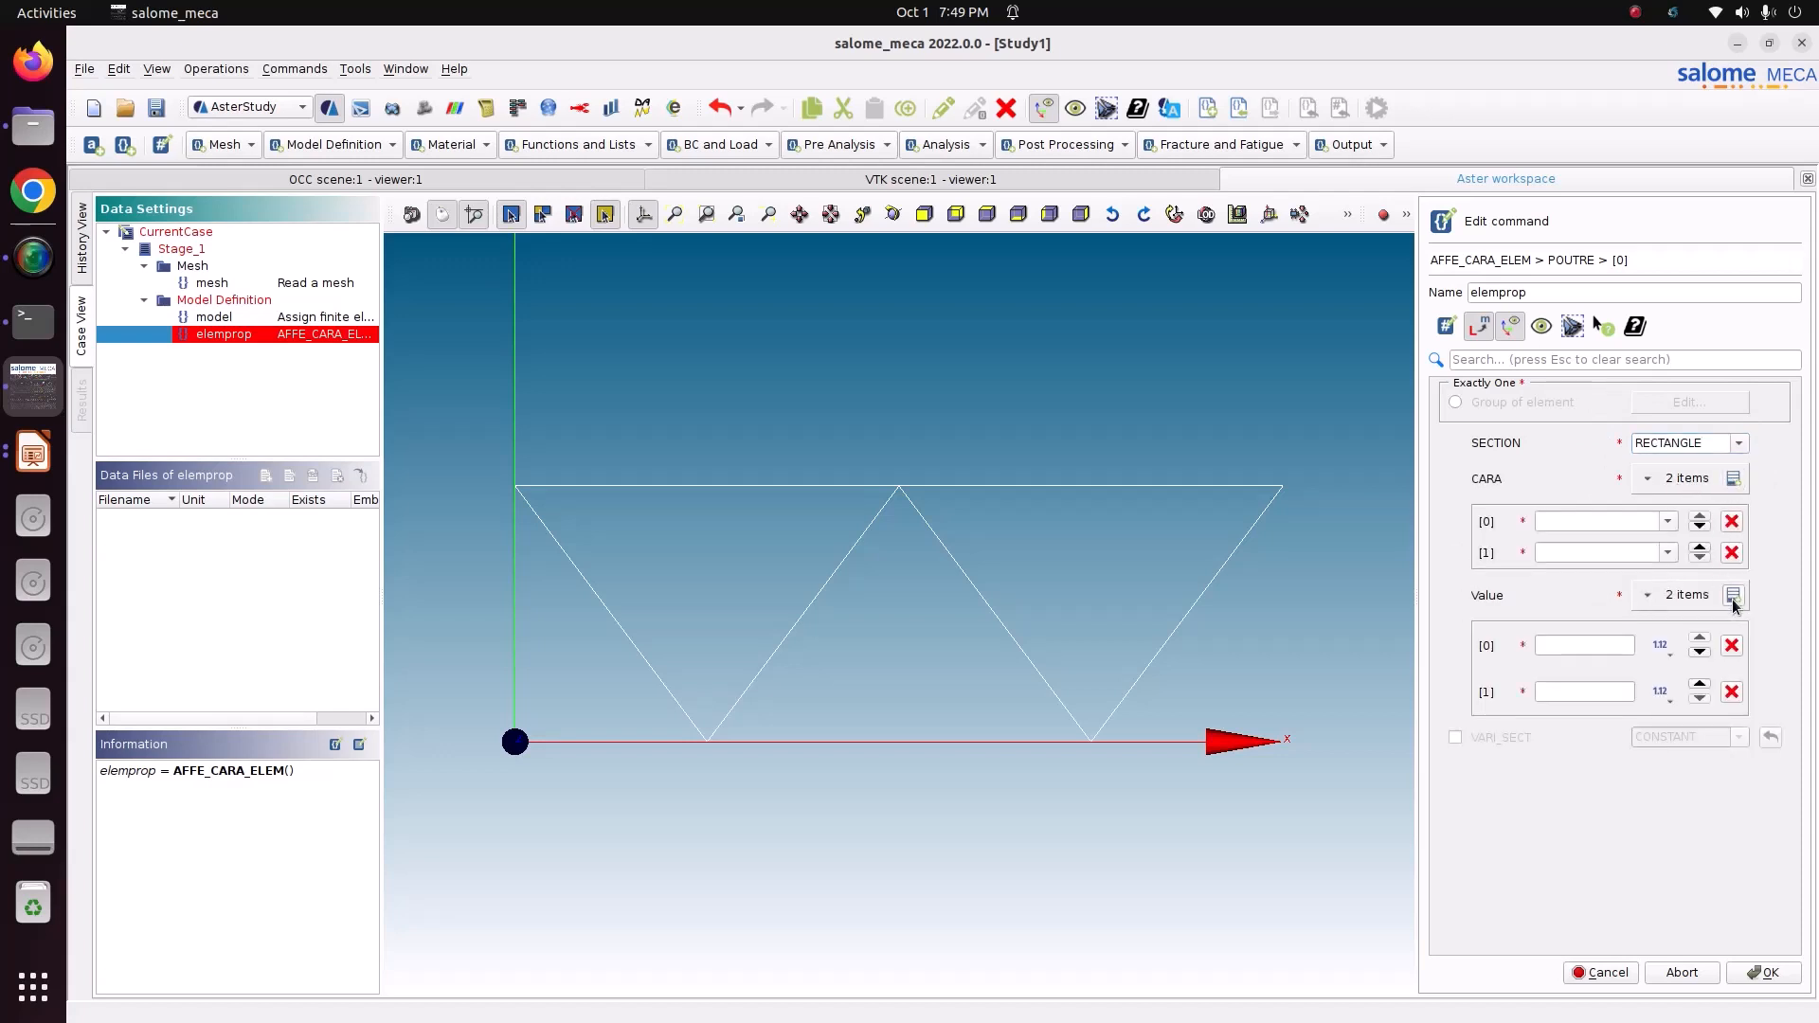
left_click(1620, 521)
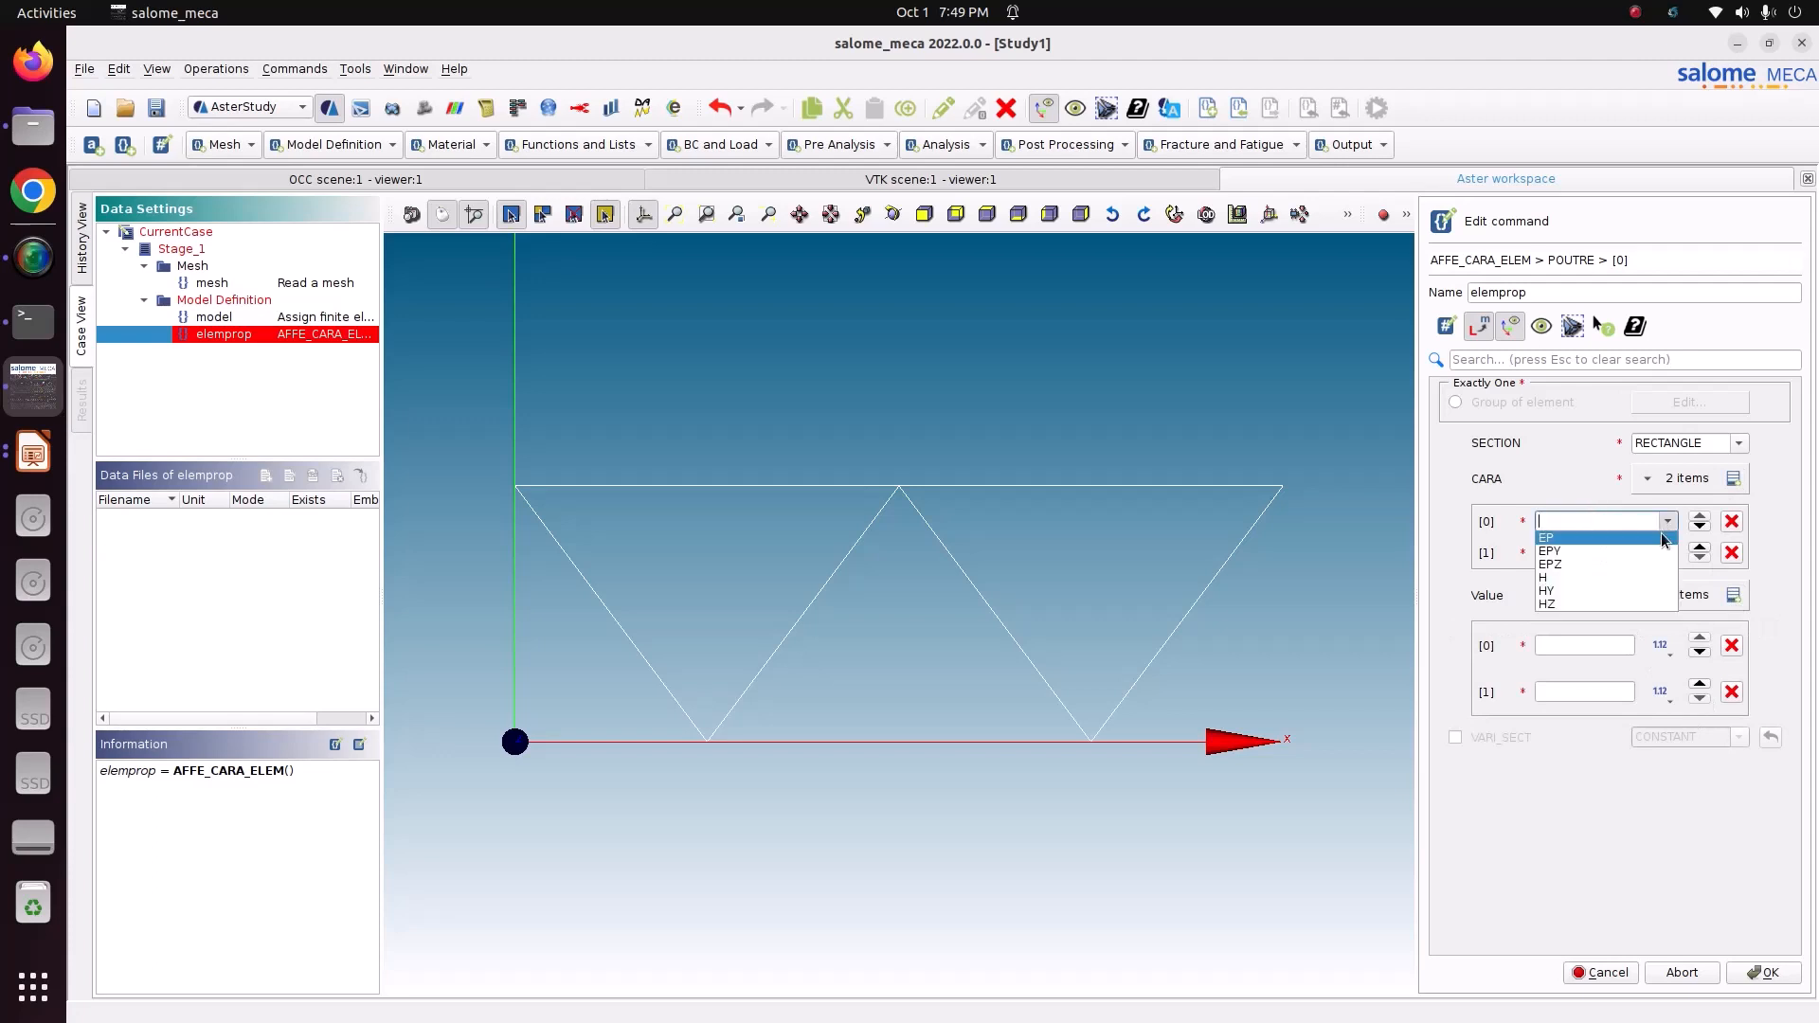
left_click(1646, 592)
left_click(1668, 553)
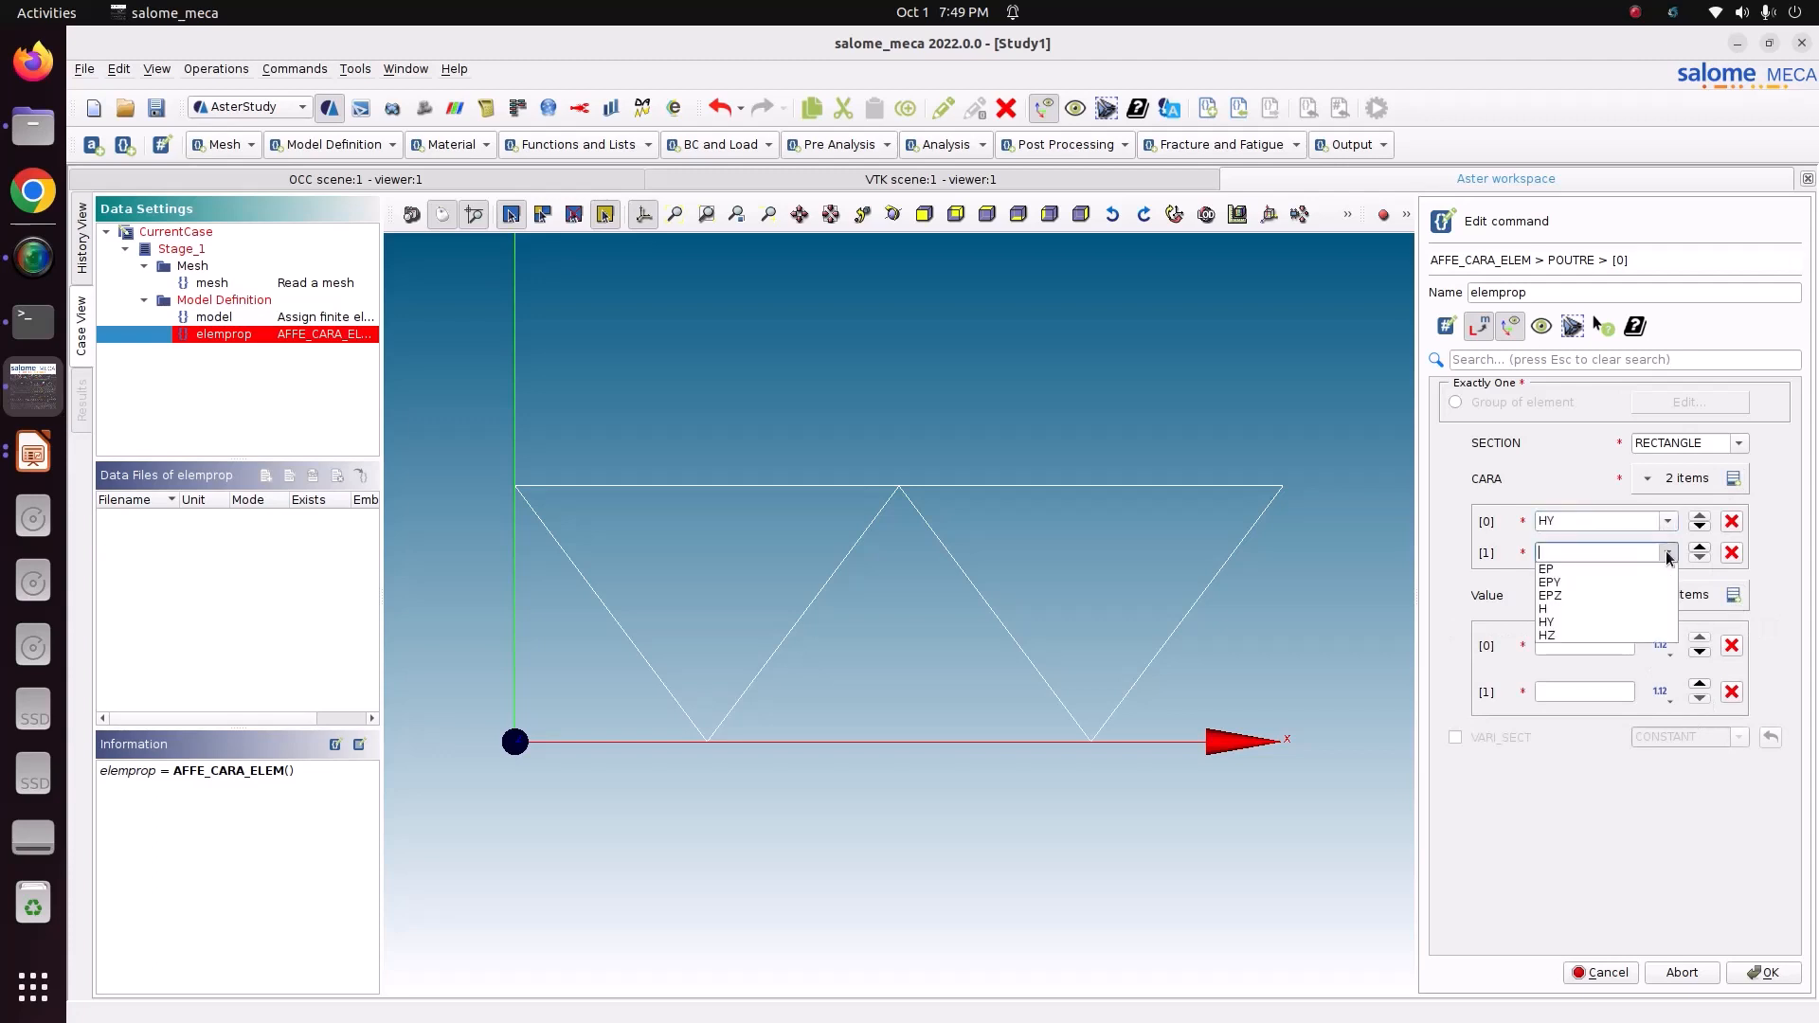
left_click(1623, 635)
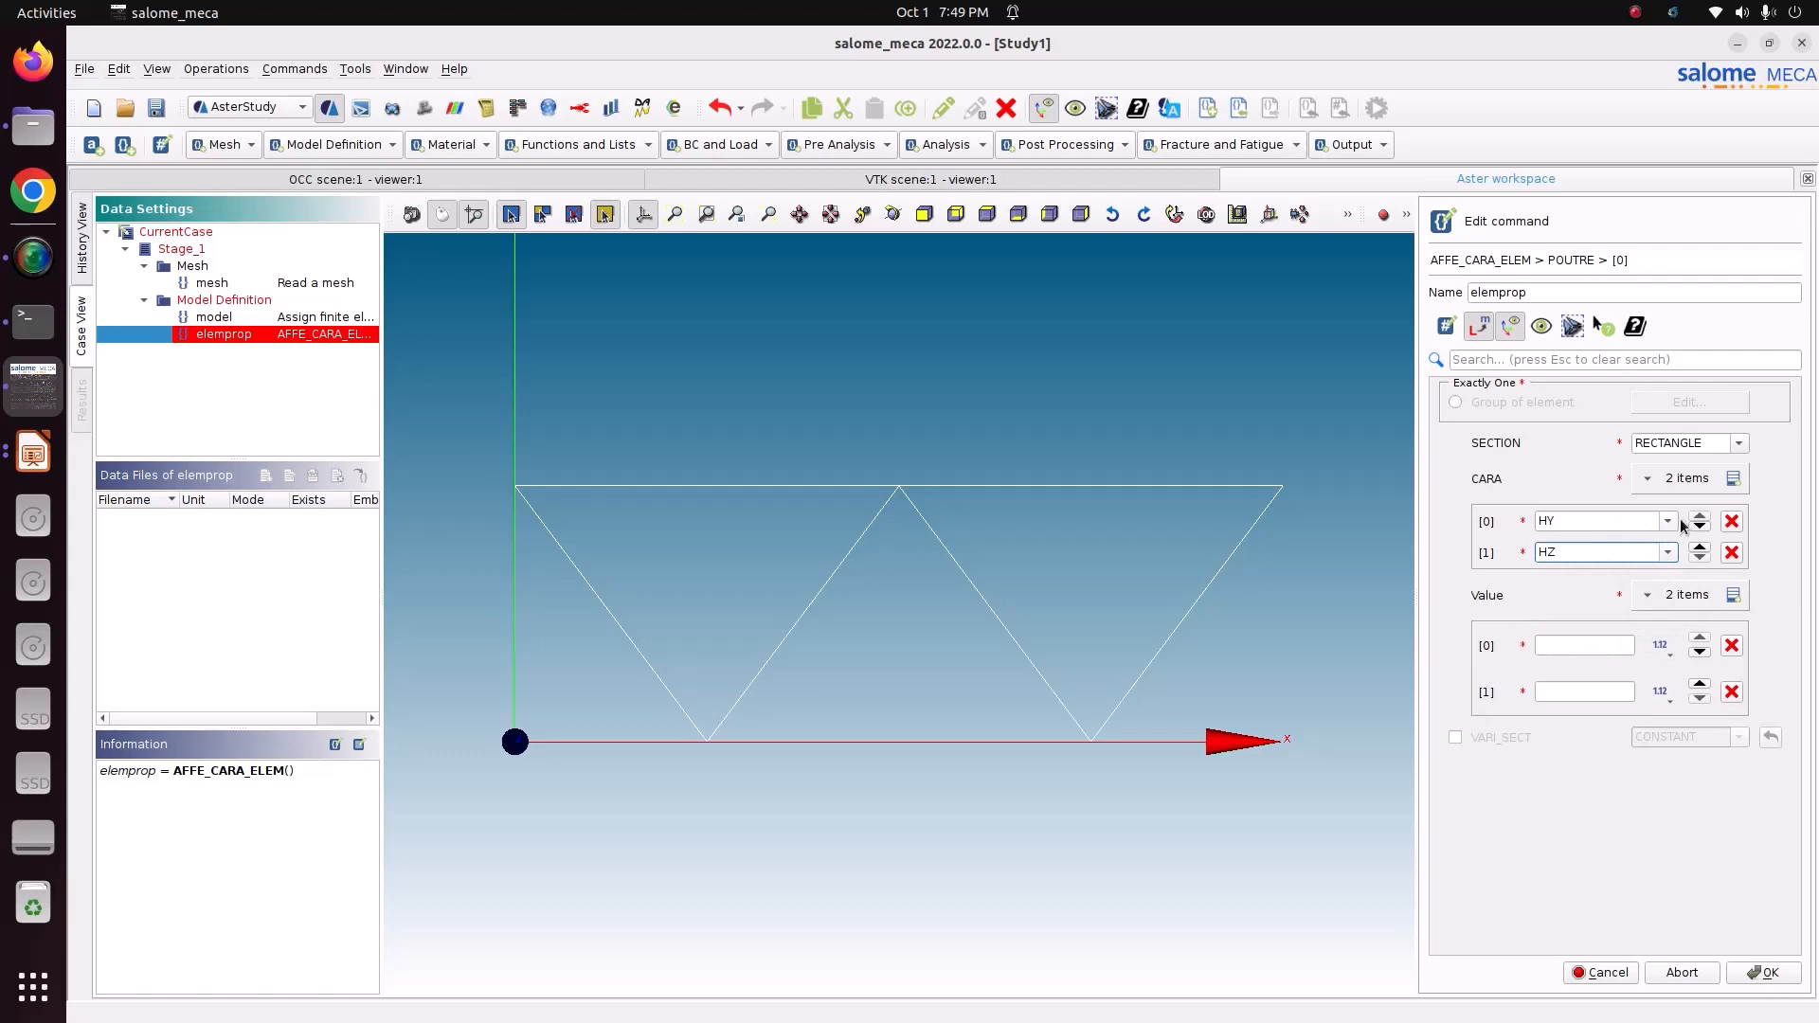
left_click(1667, 552)
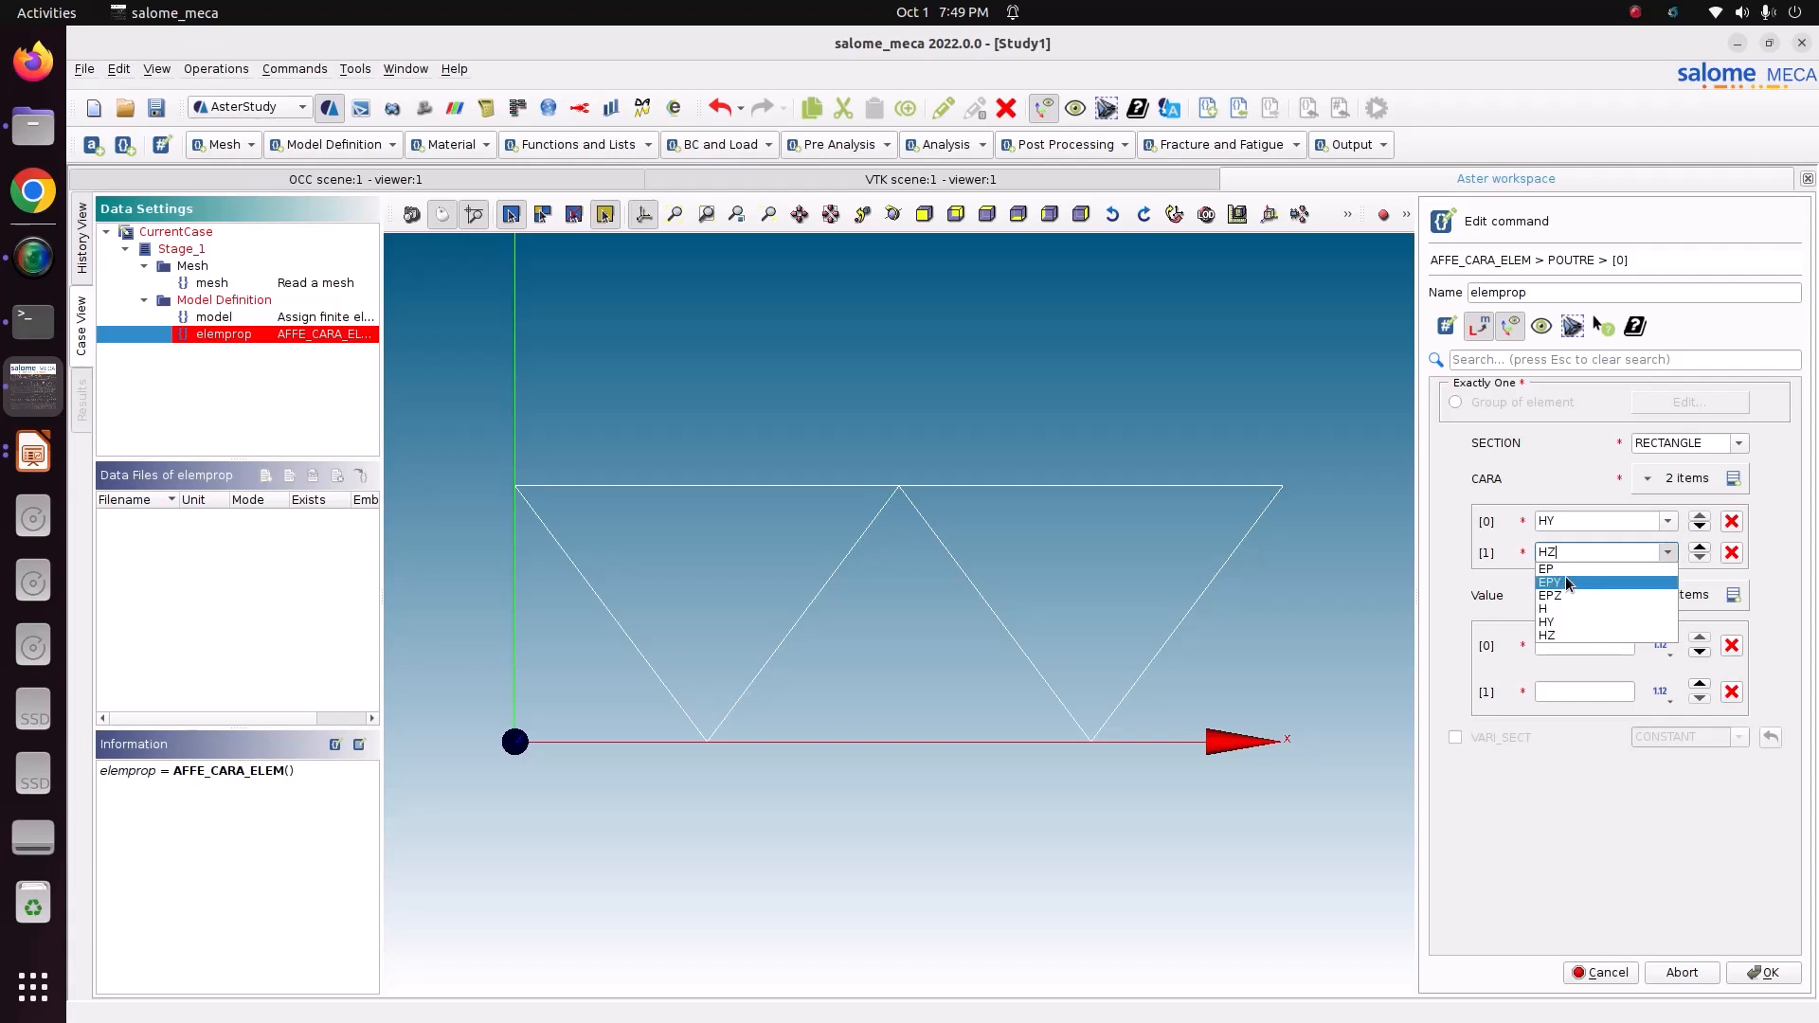
left_click(1482, 488)
left_click(1618, 646)
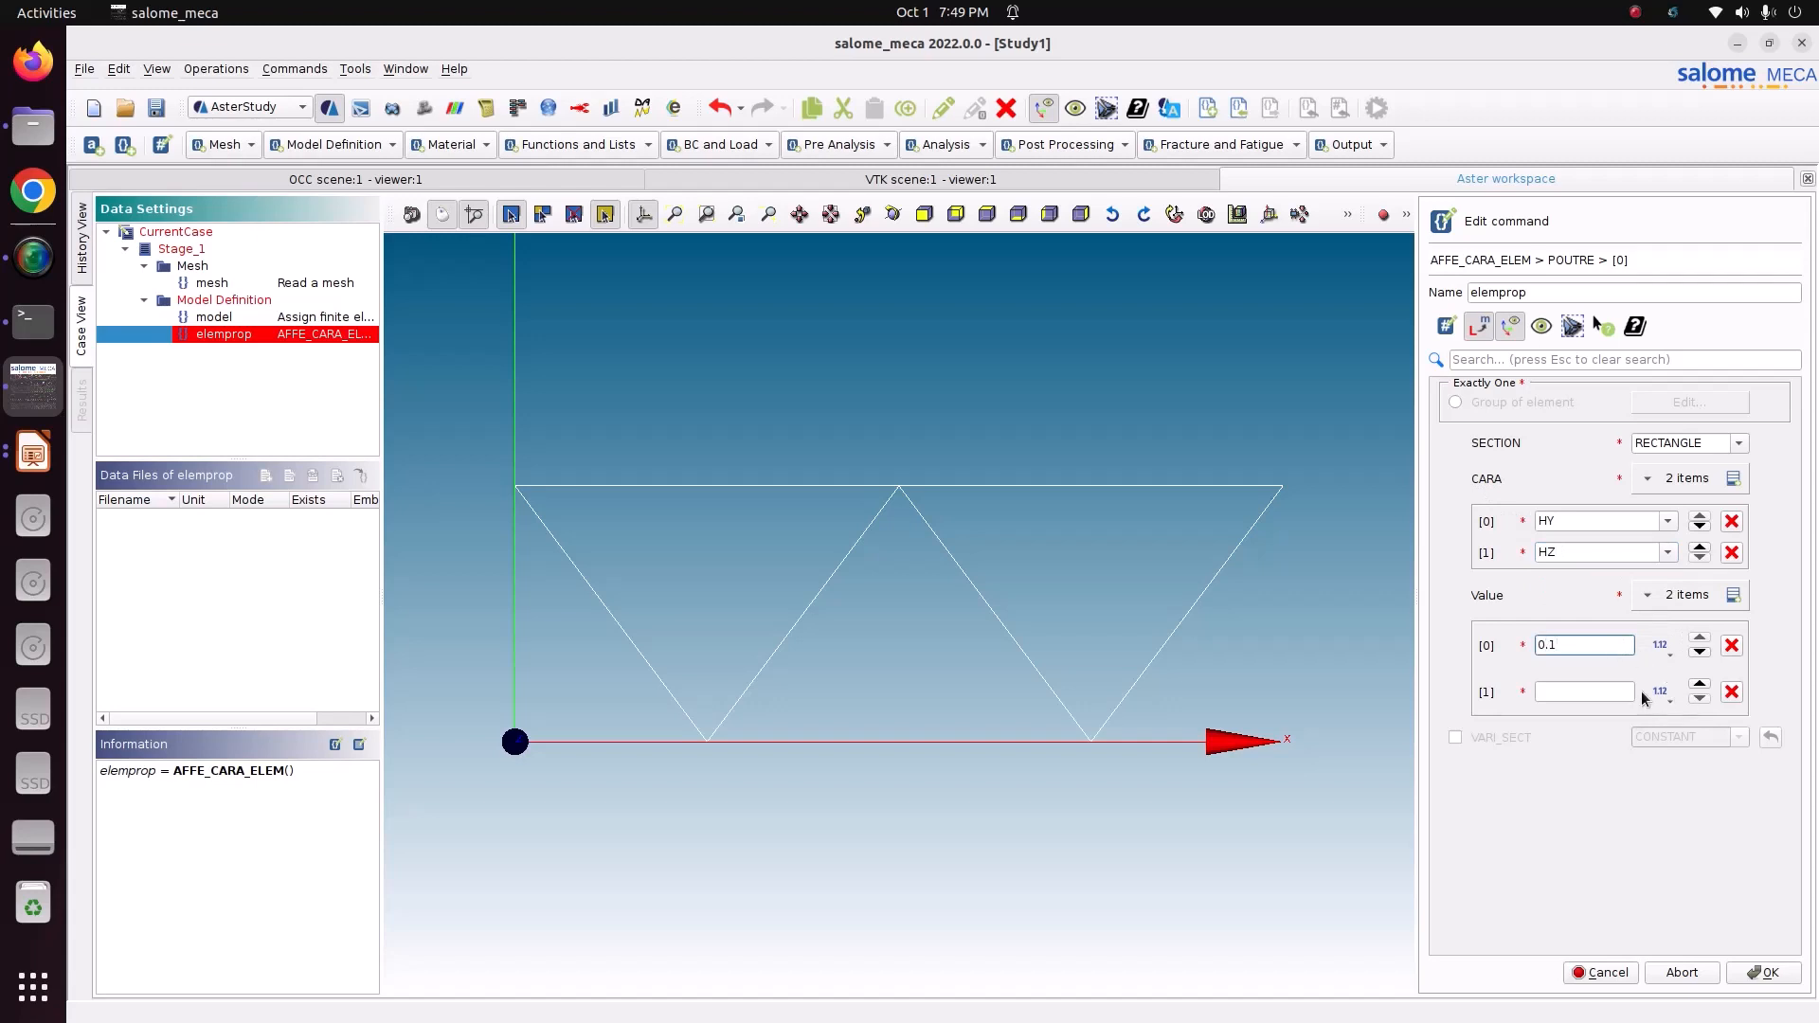
left_click(1617, 686)
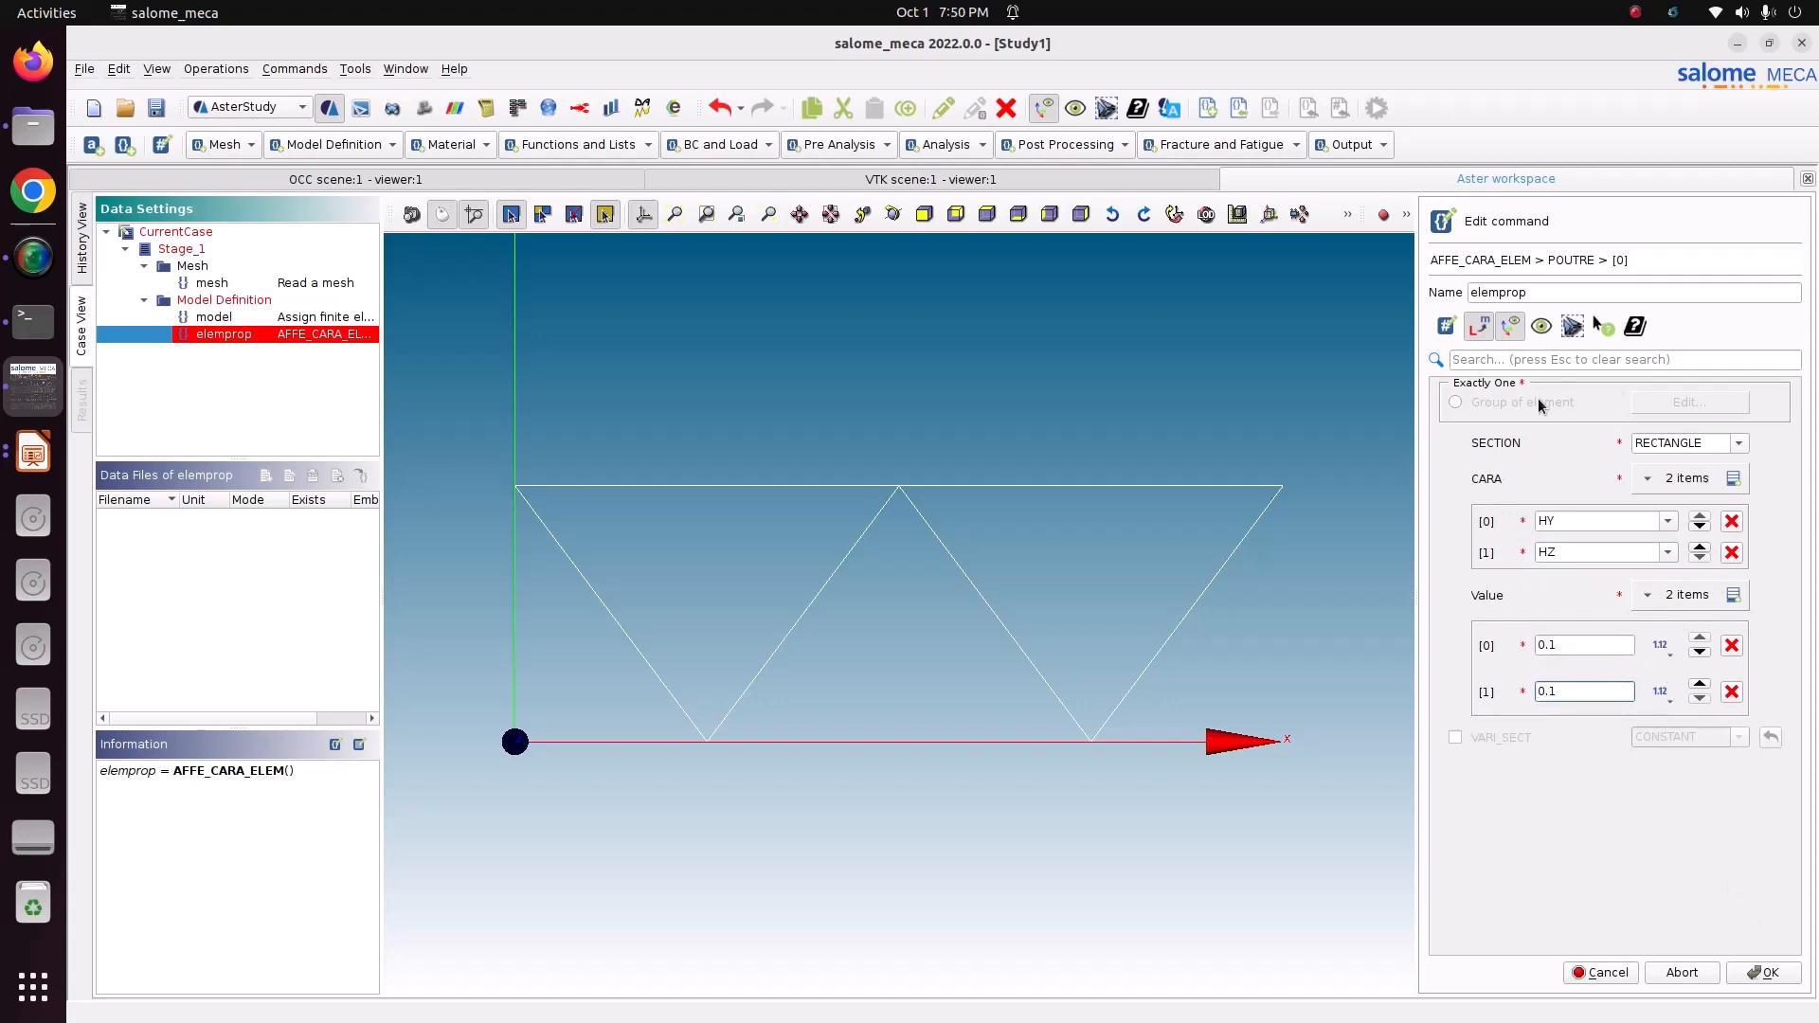
- Assign the rectangular beam section to the truss element group and accept the POUTRE item
left_click(1459, 404)
left_click(1666, 403)
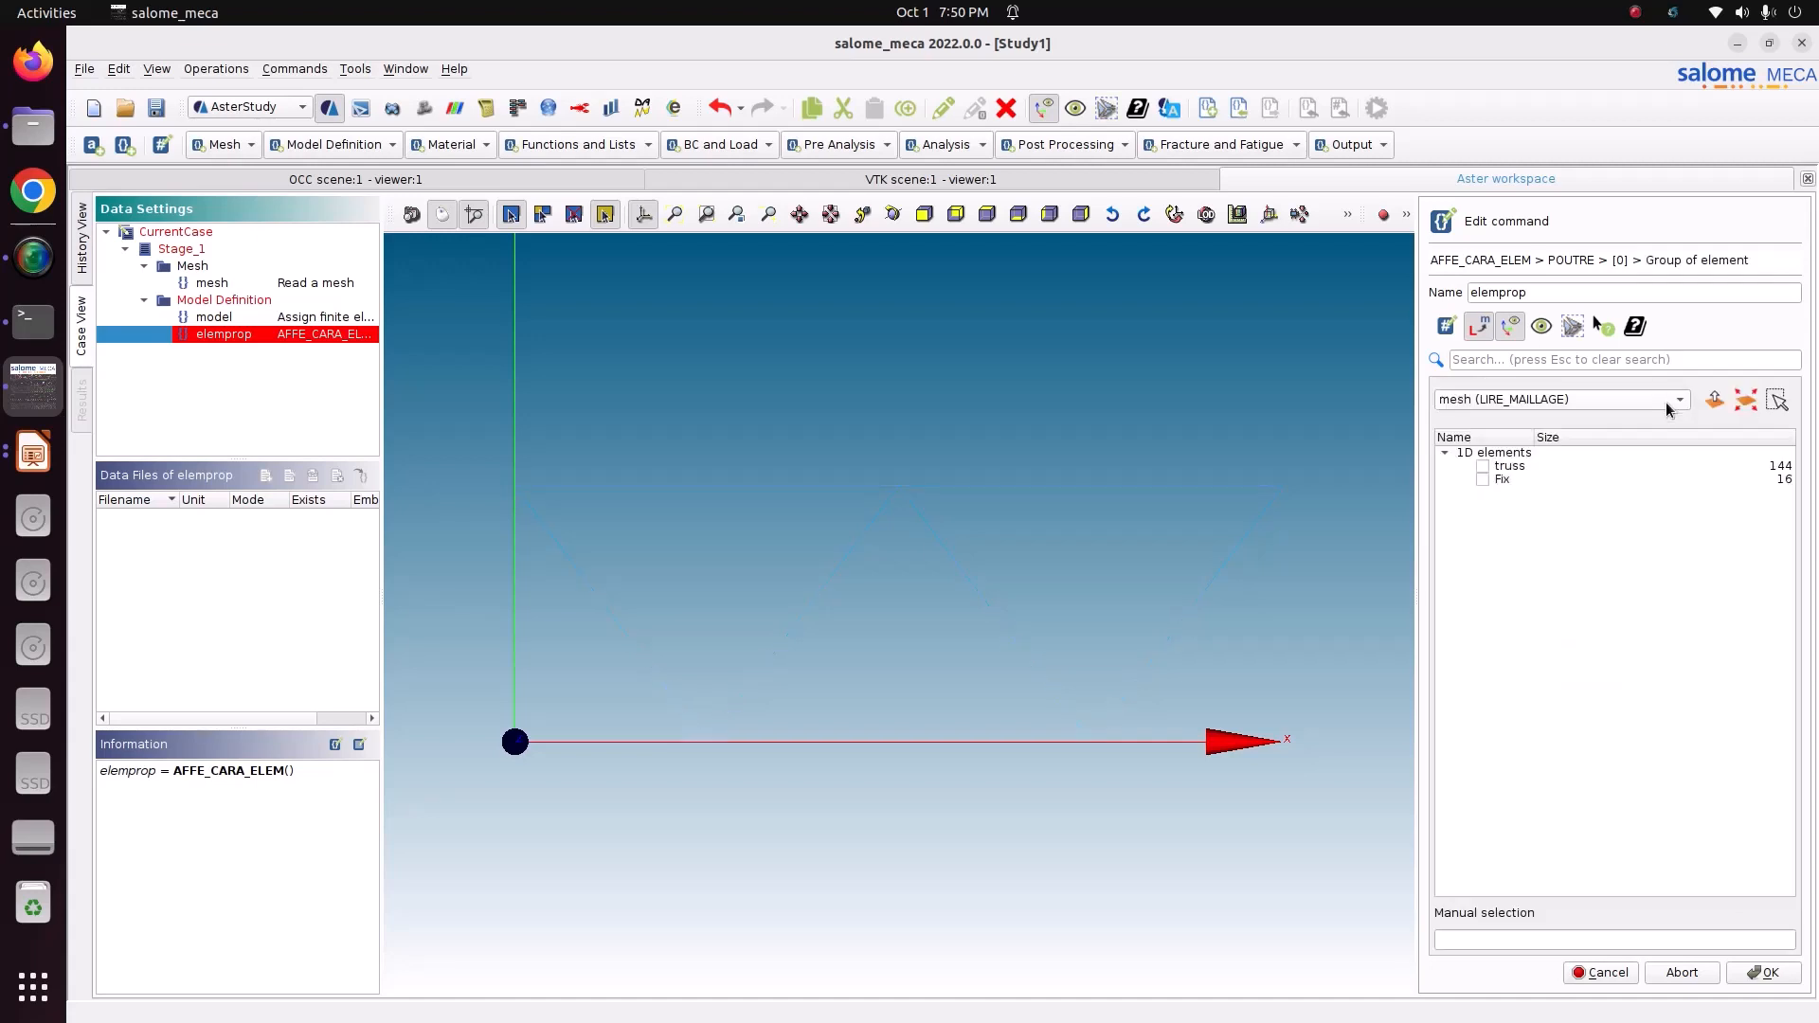
left_click(1483, 465)
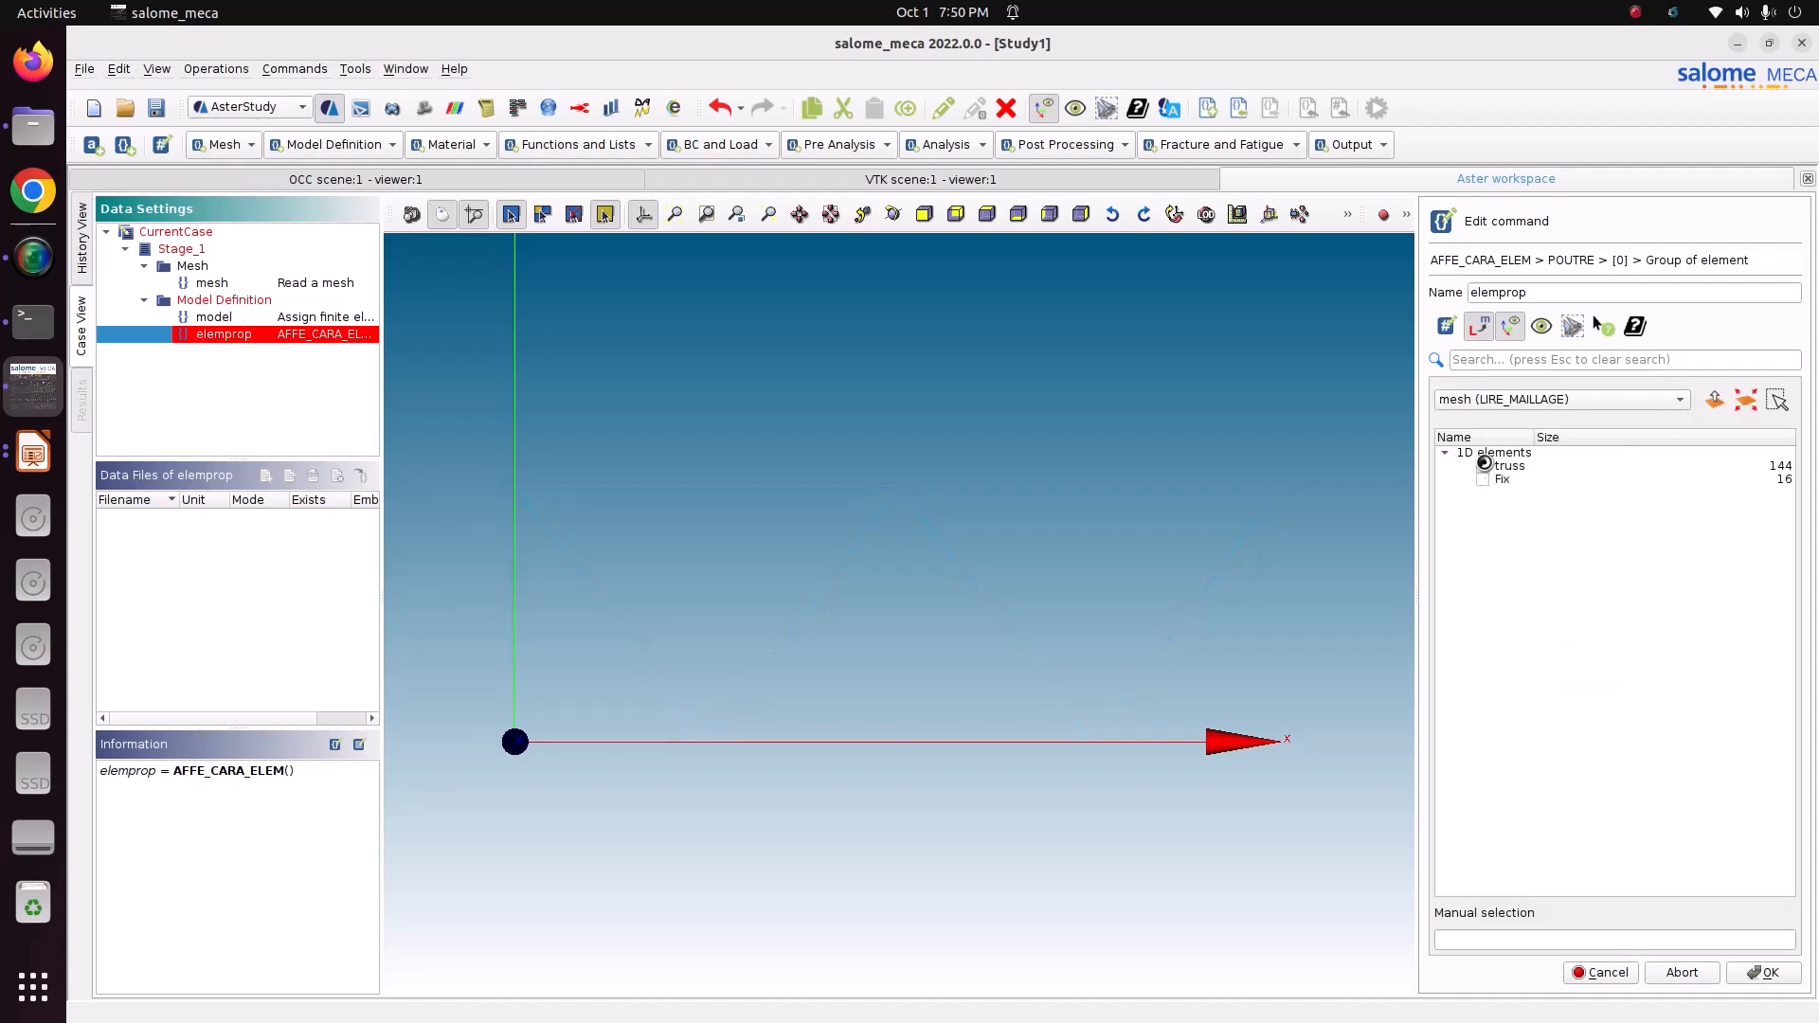
left_click(1763, 973)
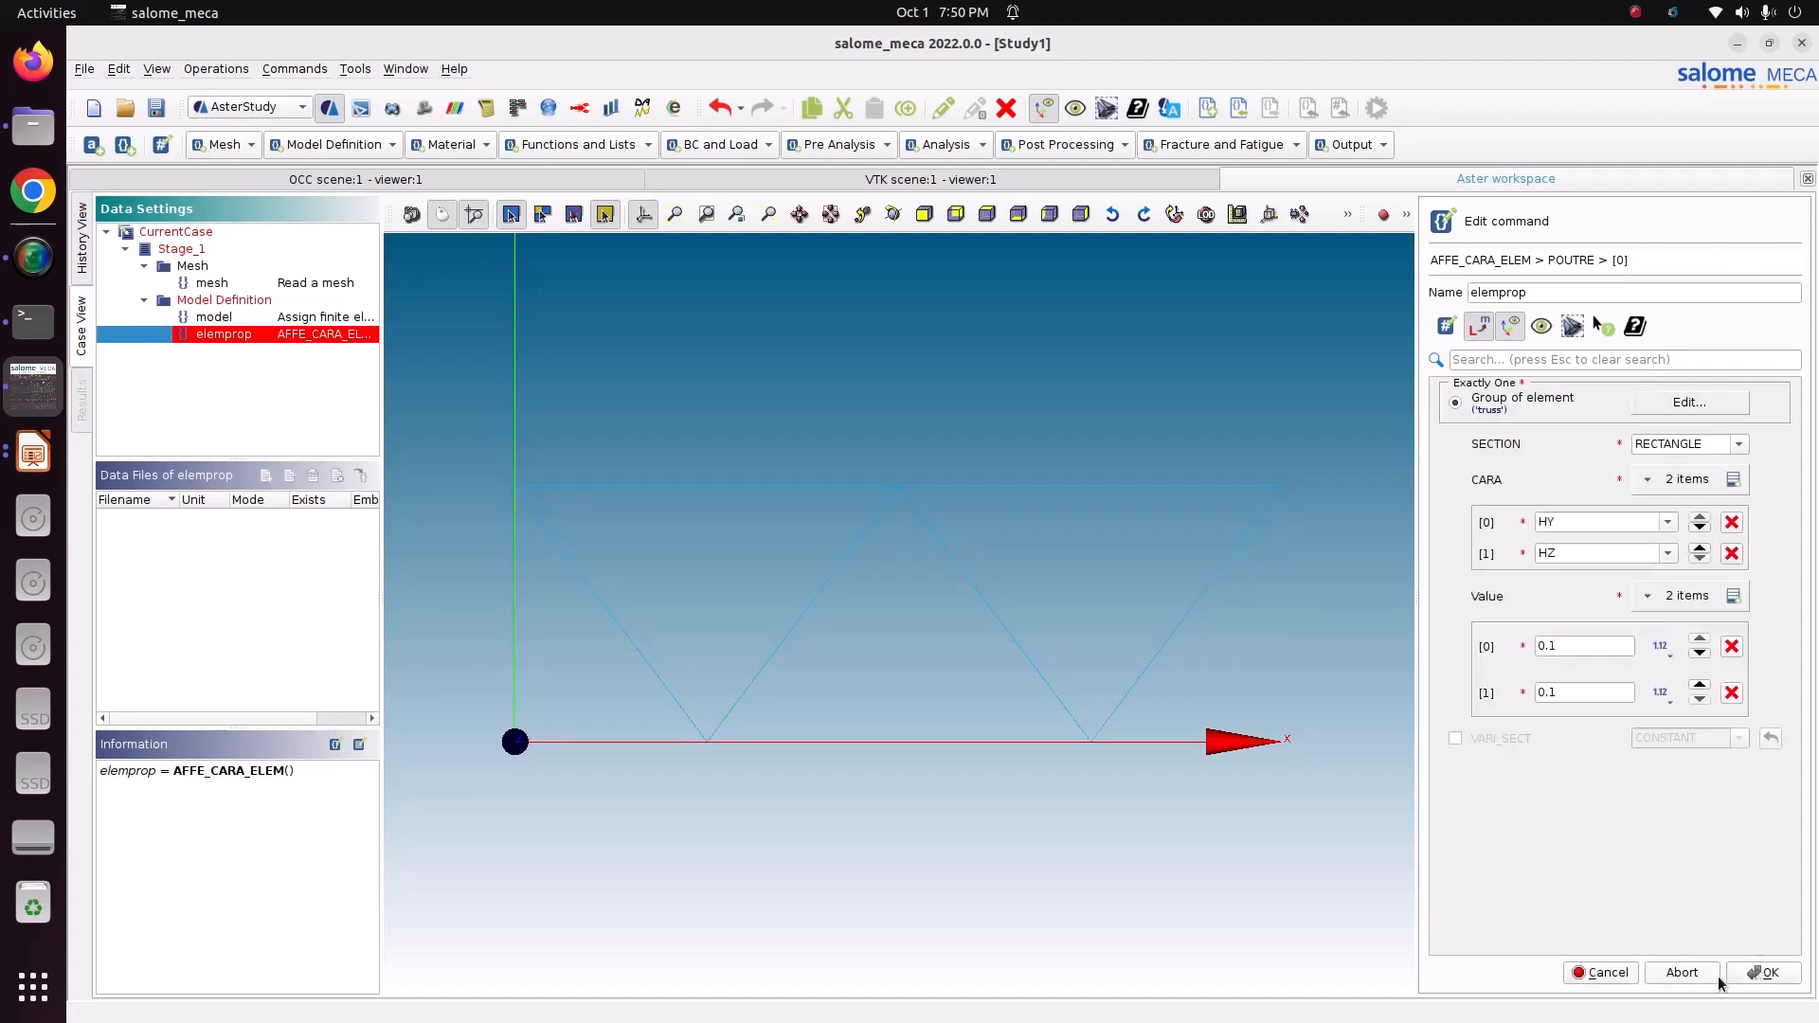
left_click(1762, 973)
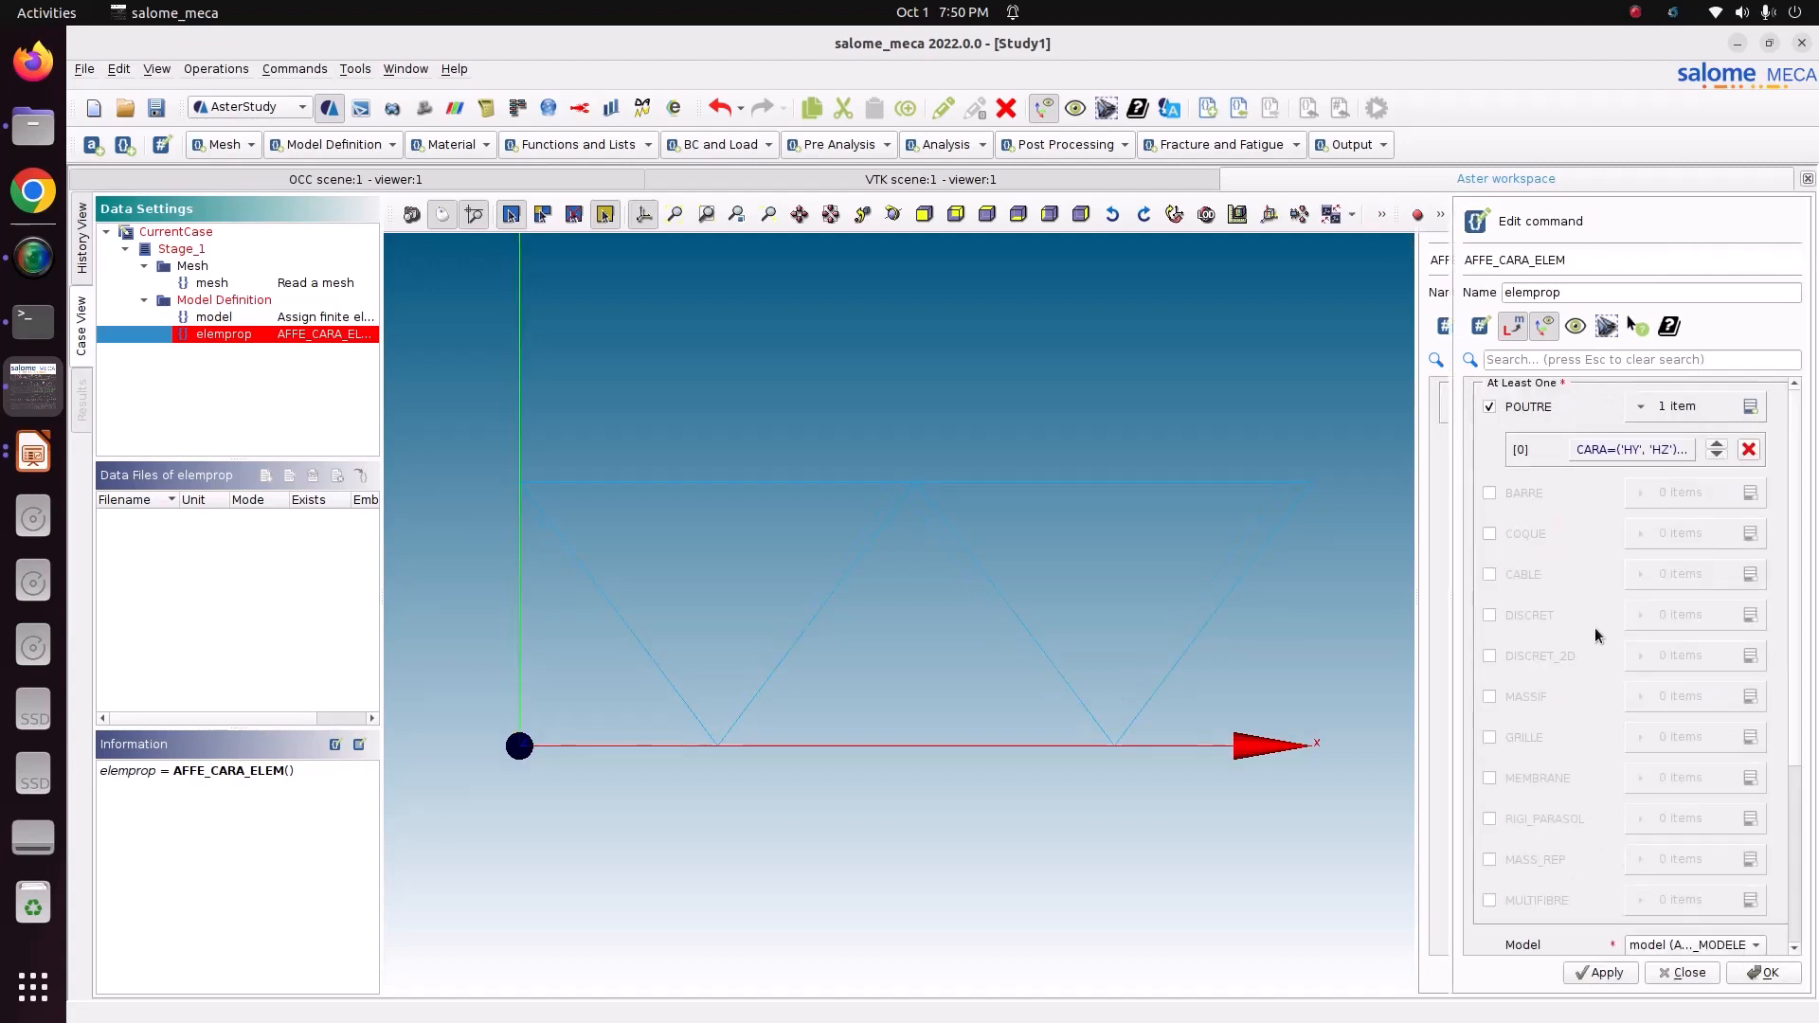
- Choose the AFFE_MODELE model for the elemprop command and store the element properties
scroll(1565, 744, "down", 5)
left_click(1656, 677)
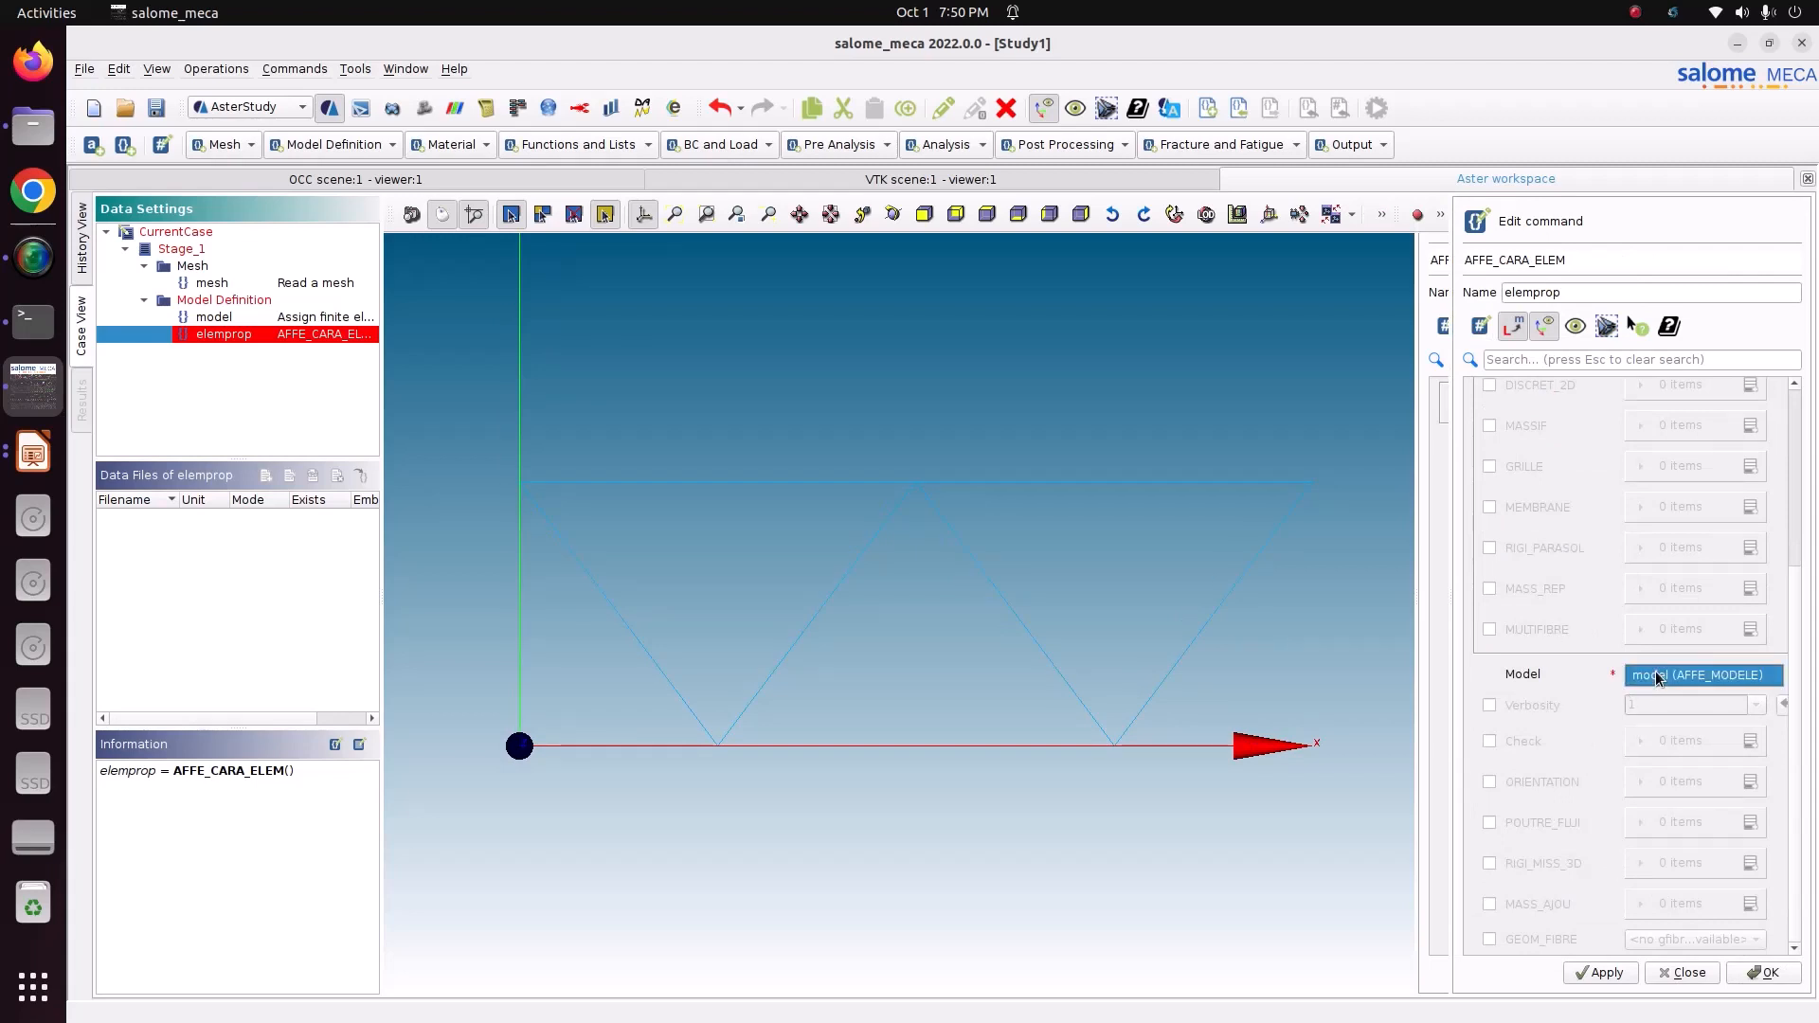
left_click(1658, 676)
left_click(1602, 973)
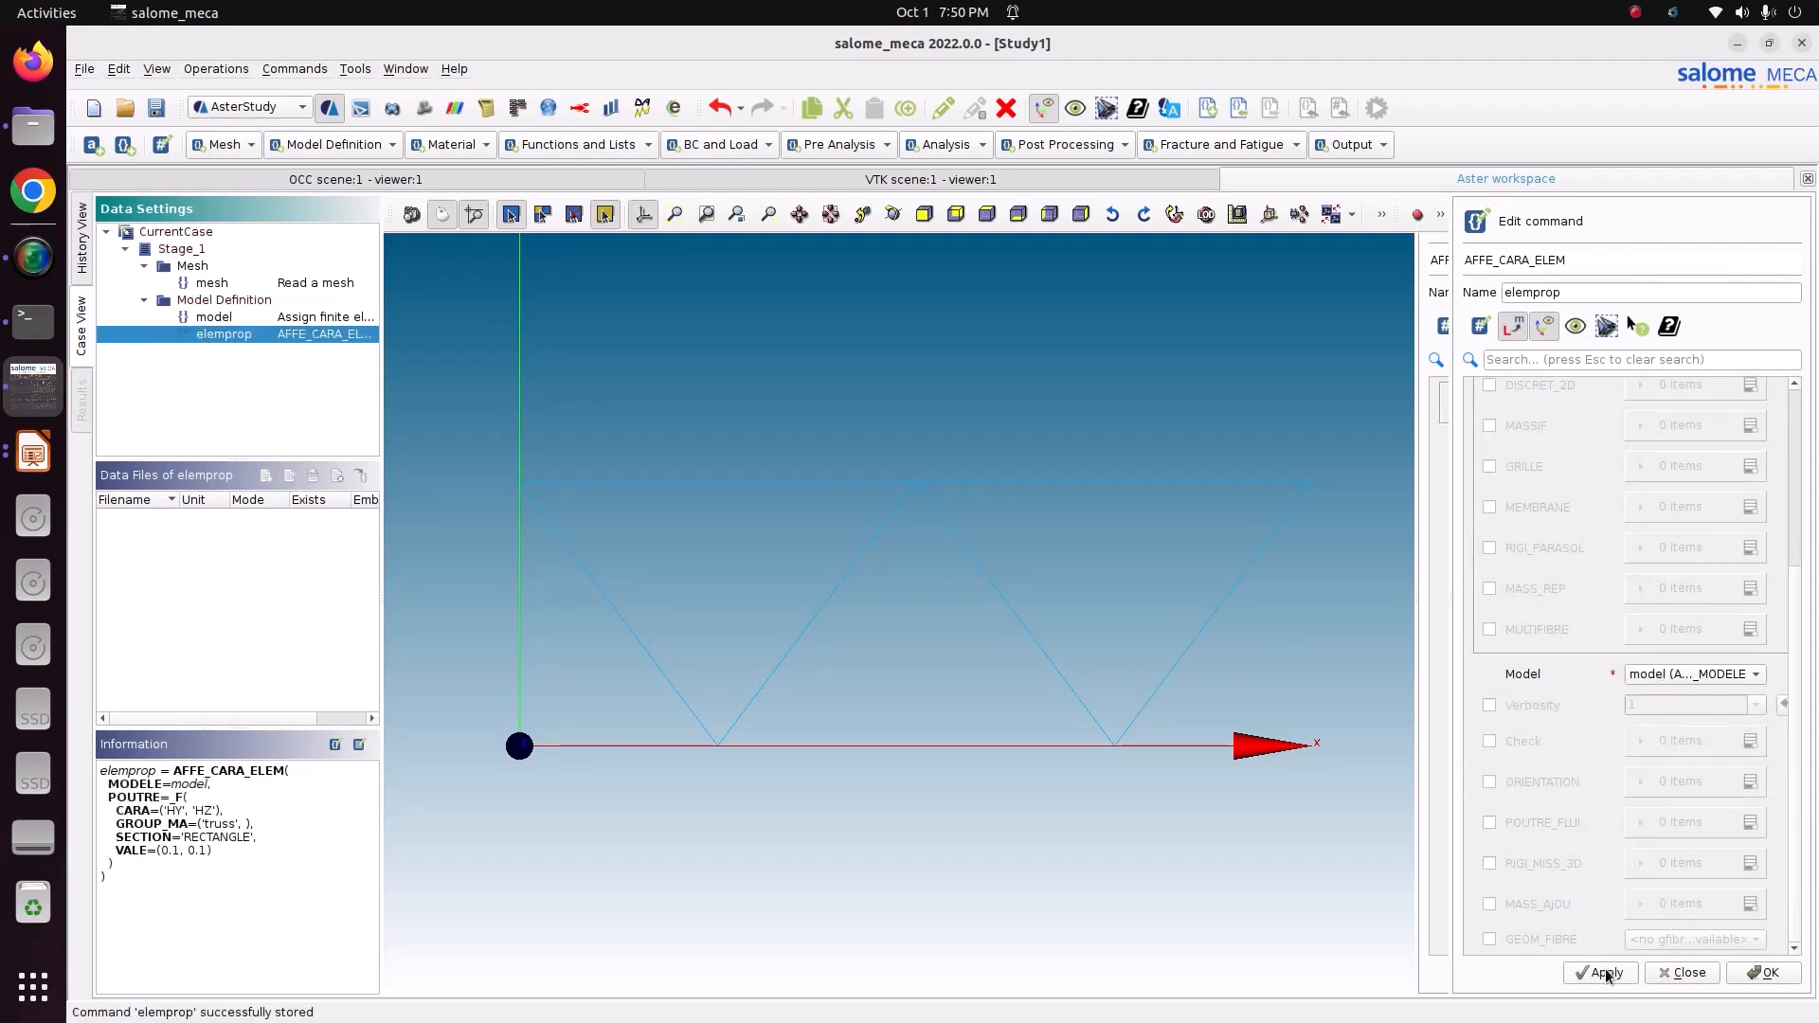
left_click(1764, 974)
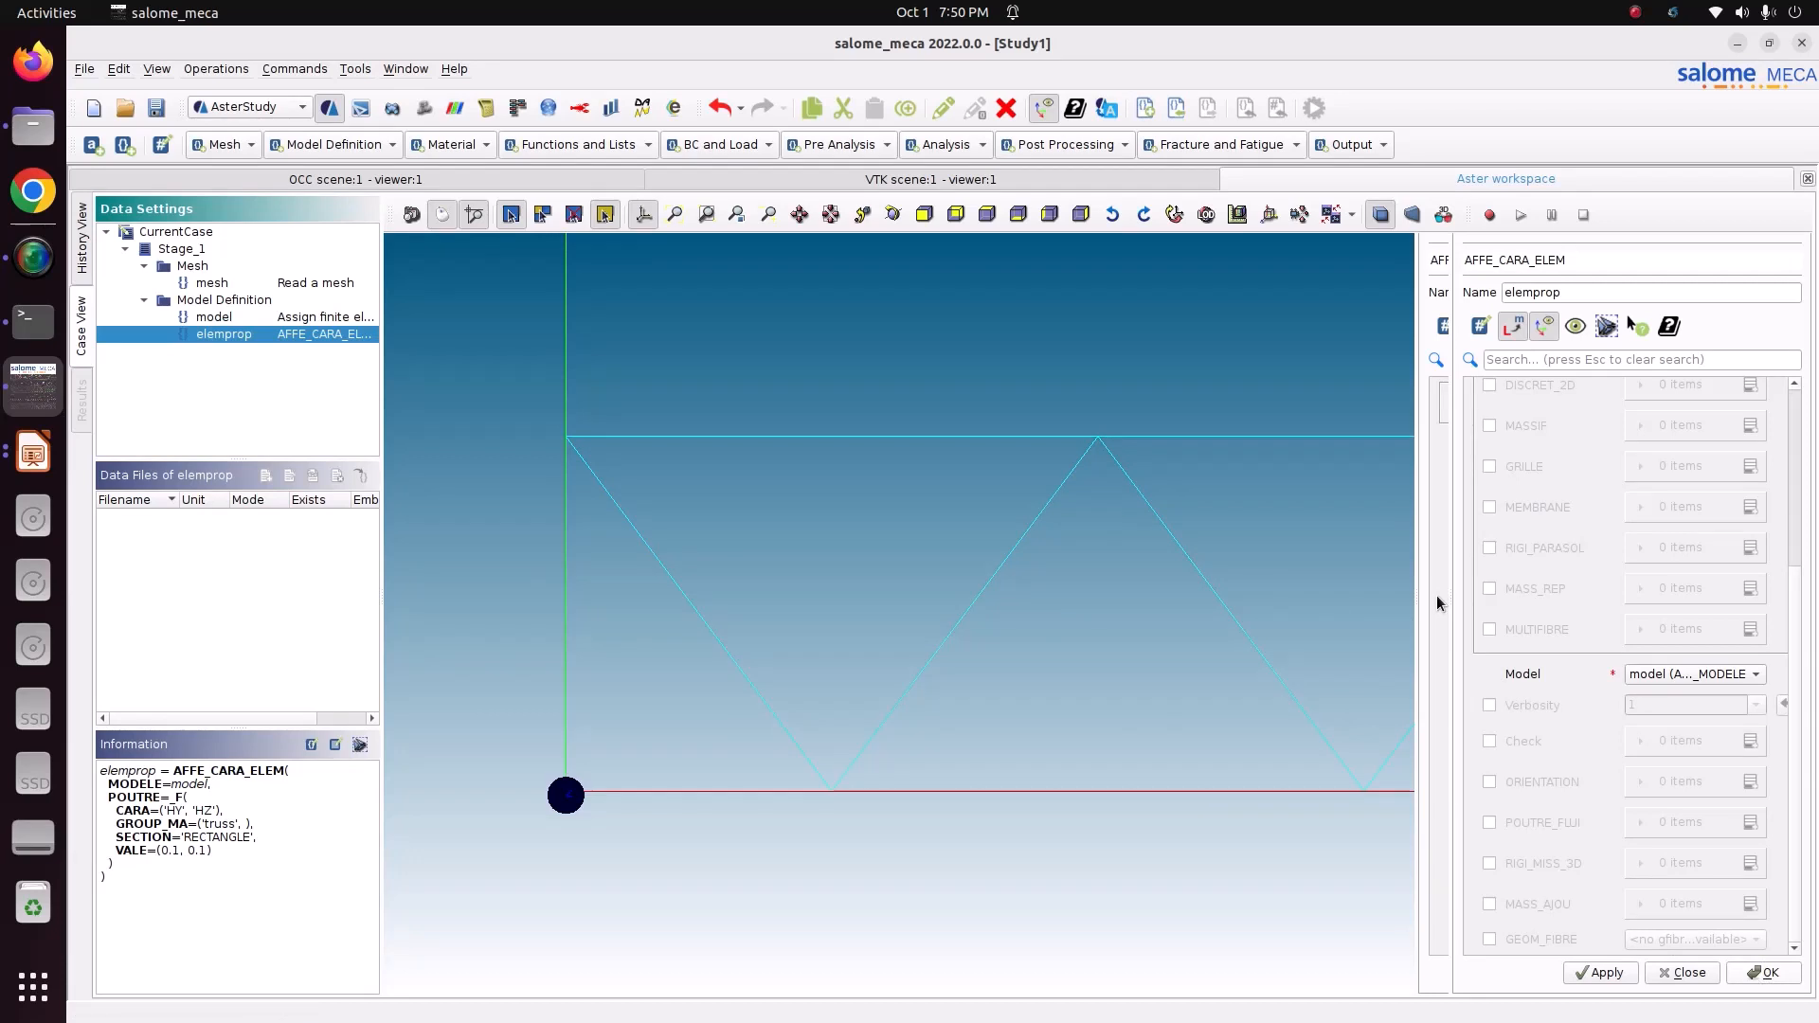
left_click(1754, 972)
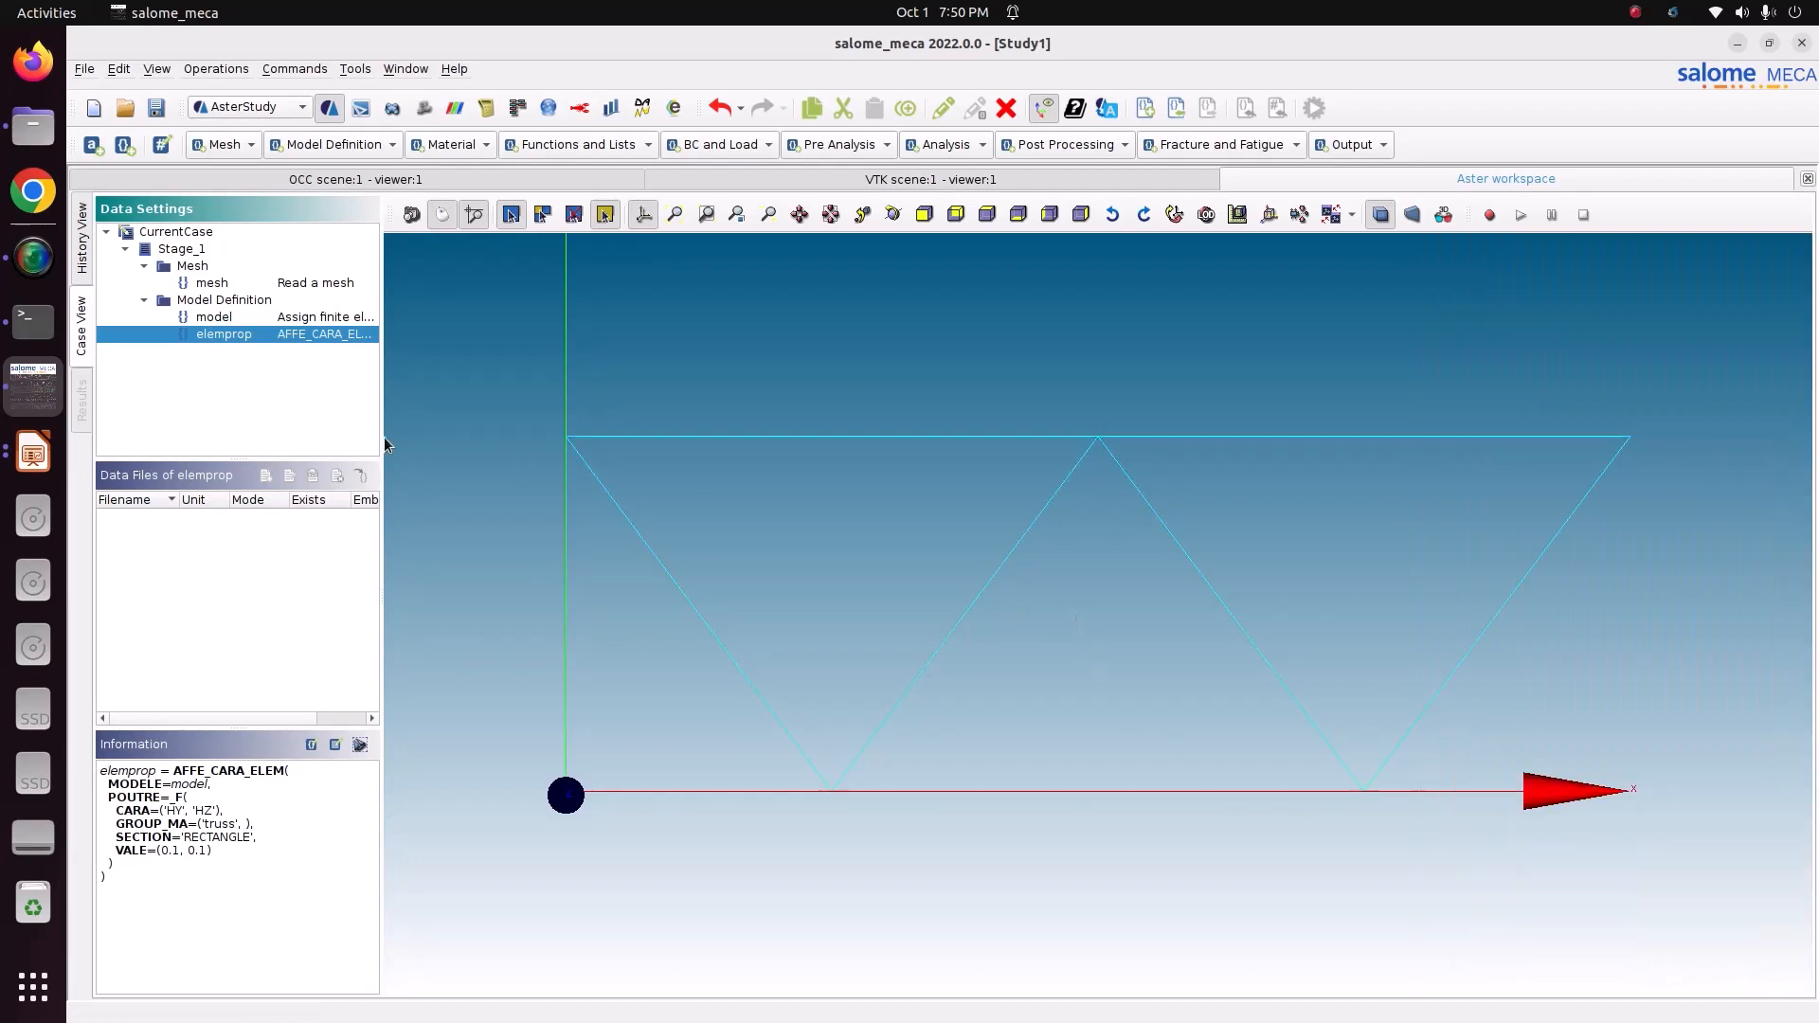
- Define a linear isotropic elastic material named mater with Young's modulus 210e9 and Poisson's ratio 0.3, and store it
left_click(436, 144)
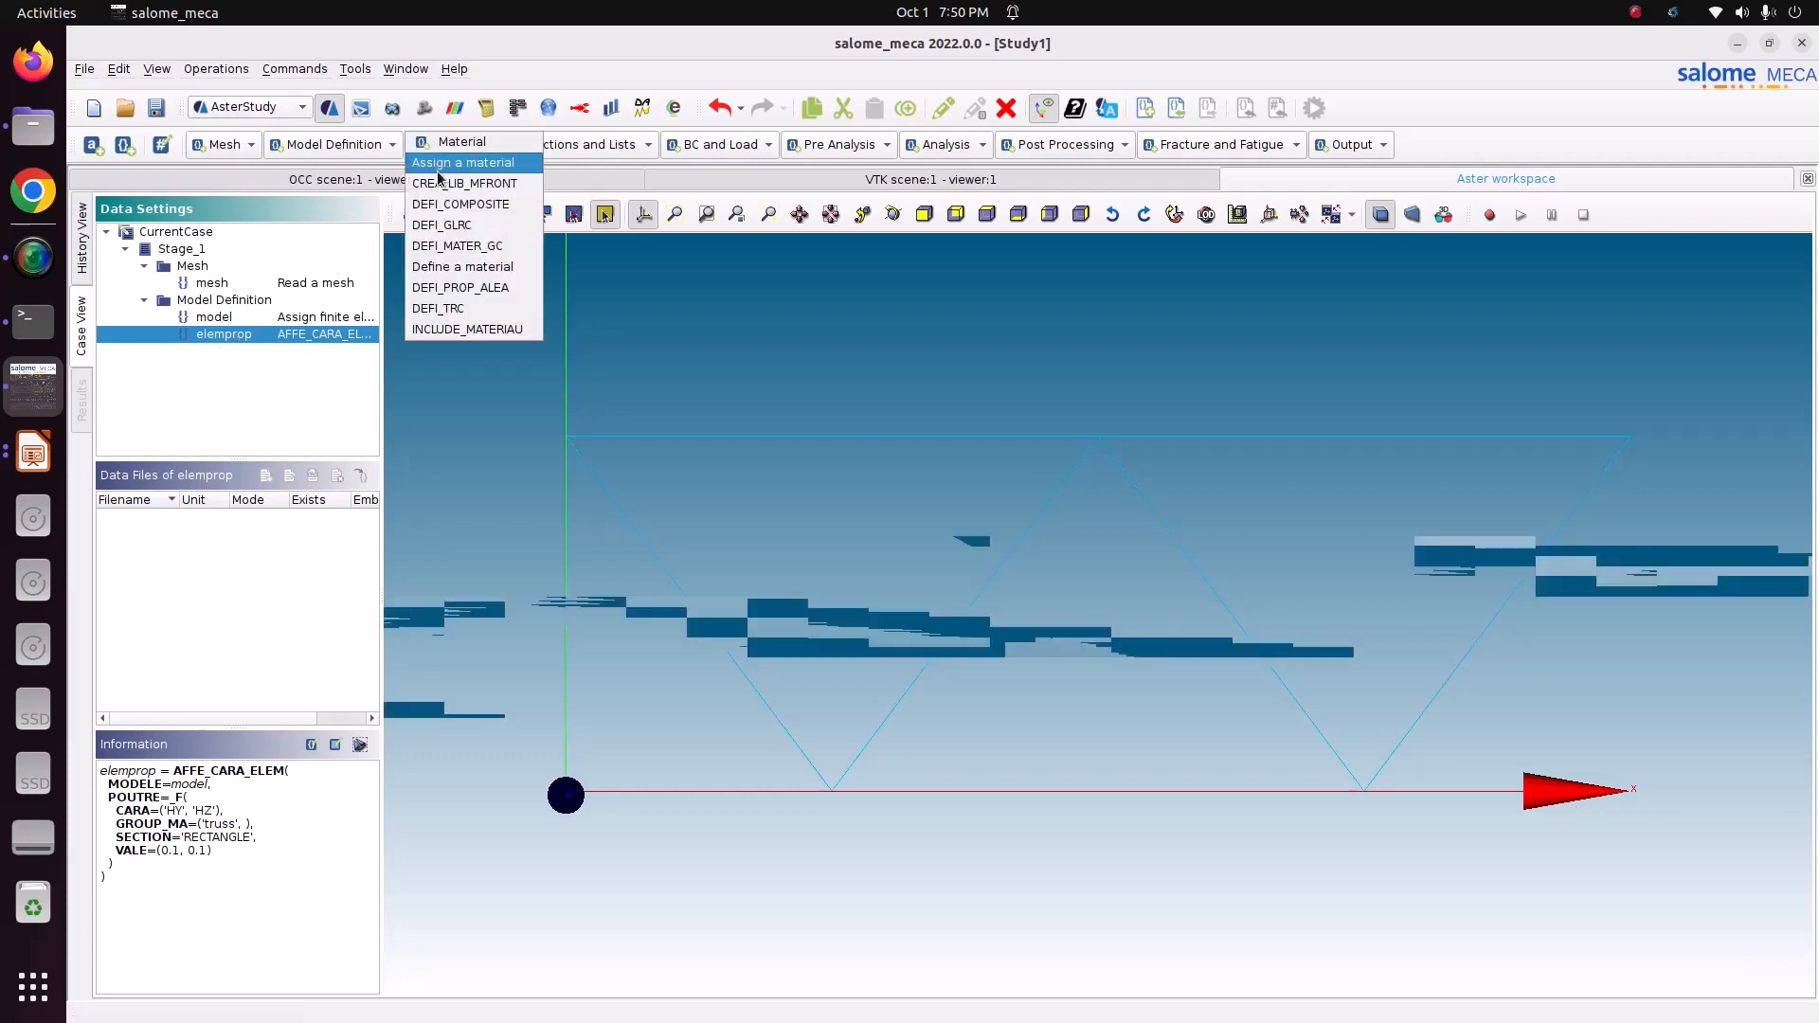
left_click(467, 266)
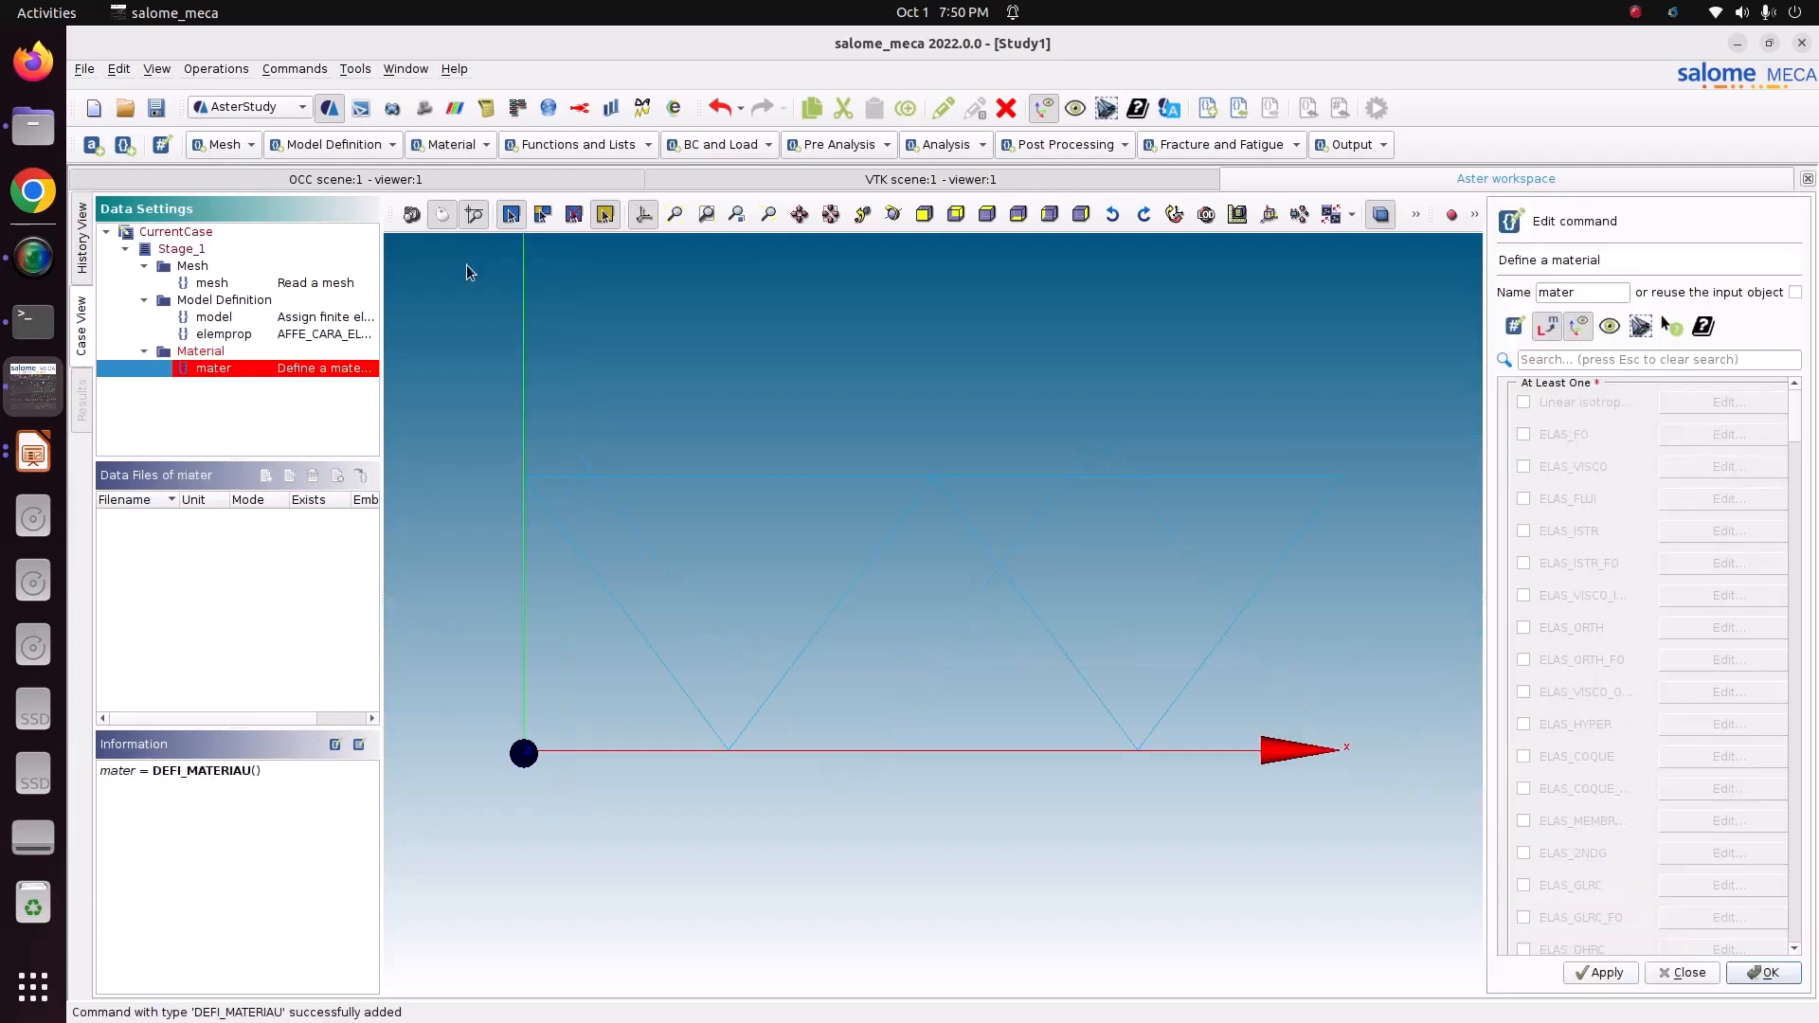
left_click(1524, 402)
left_click(1677, 404)
left_click(1678, 407)
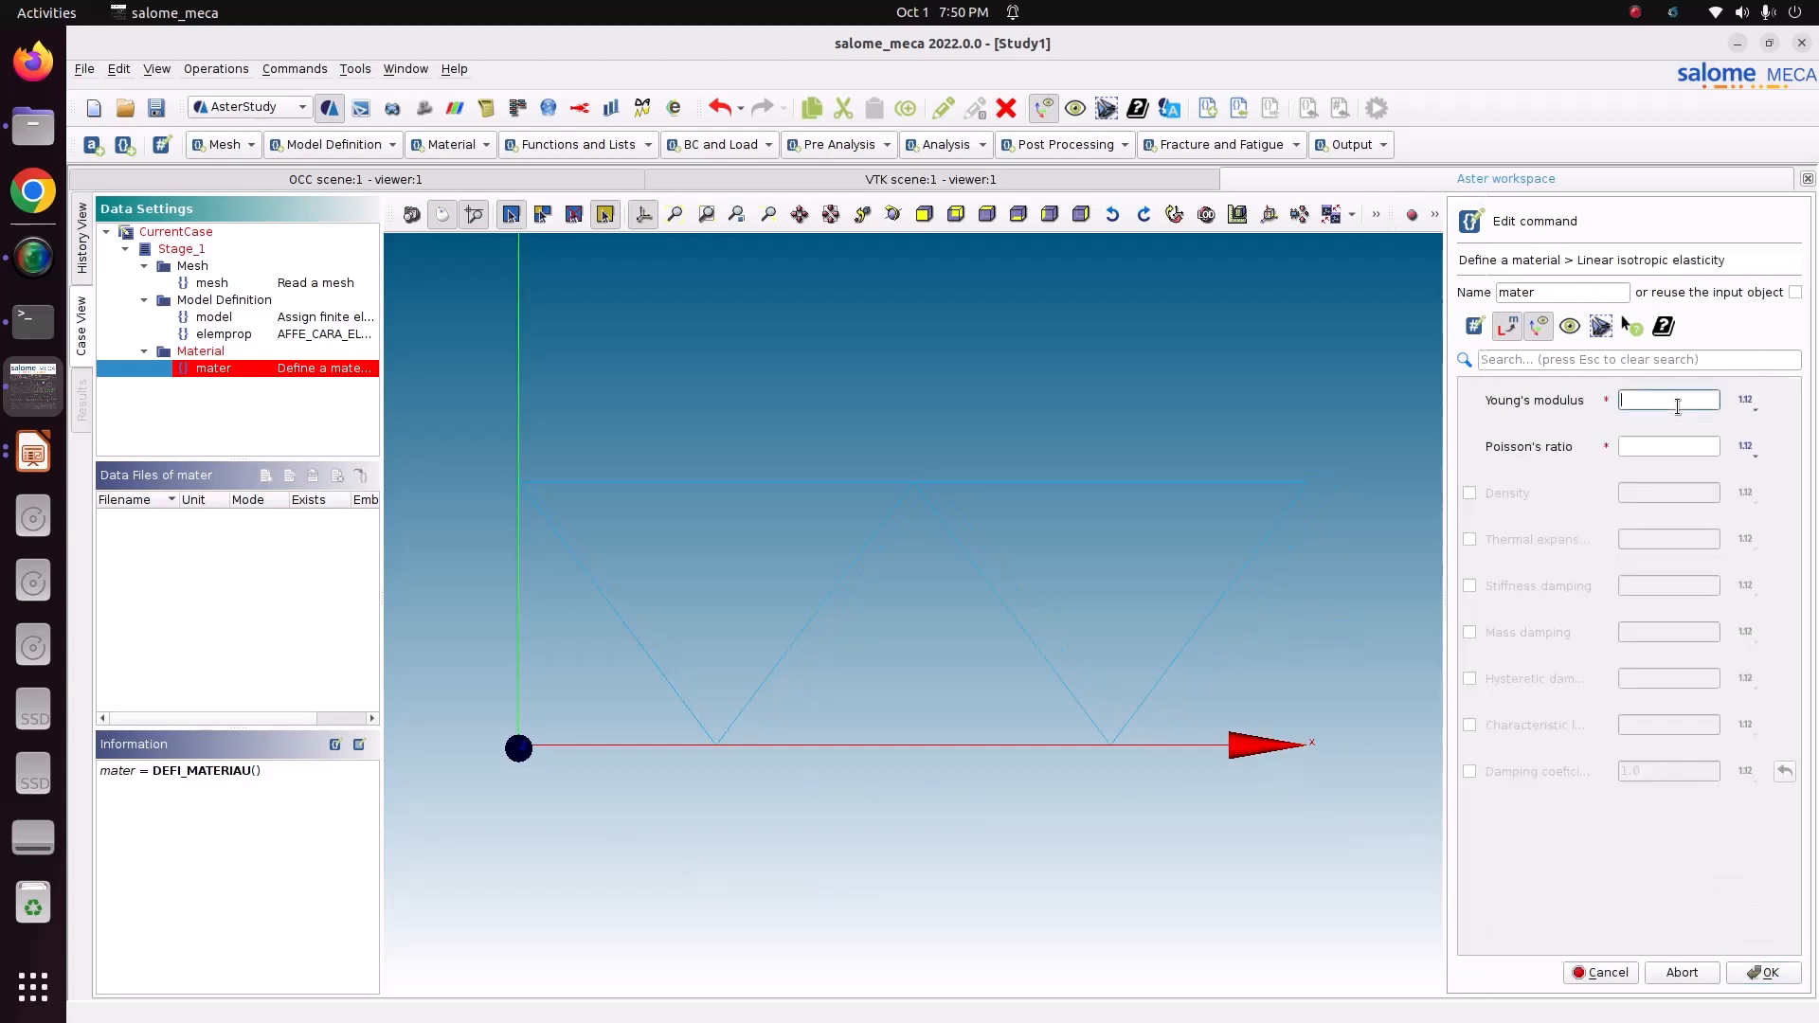
type("210e9")
key("Tab")
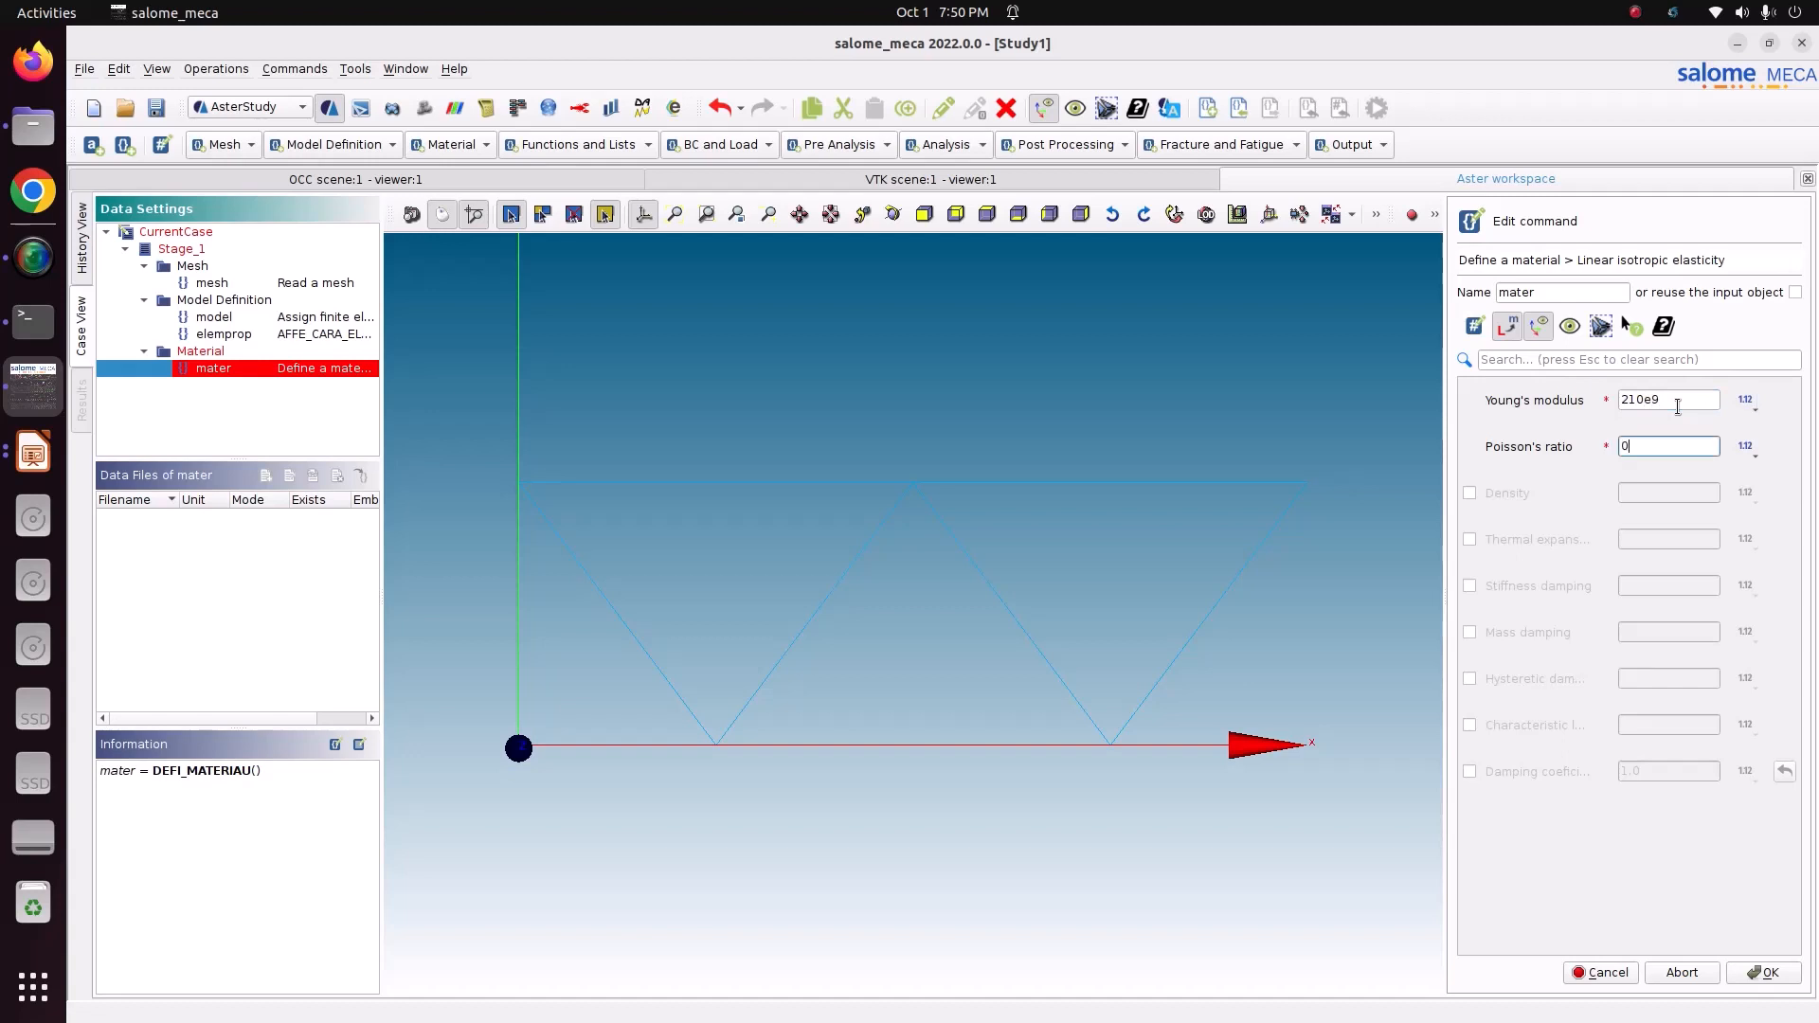
left_click(1763, 973)
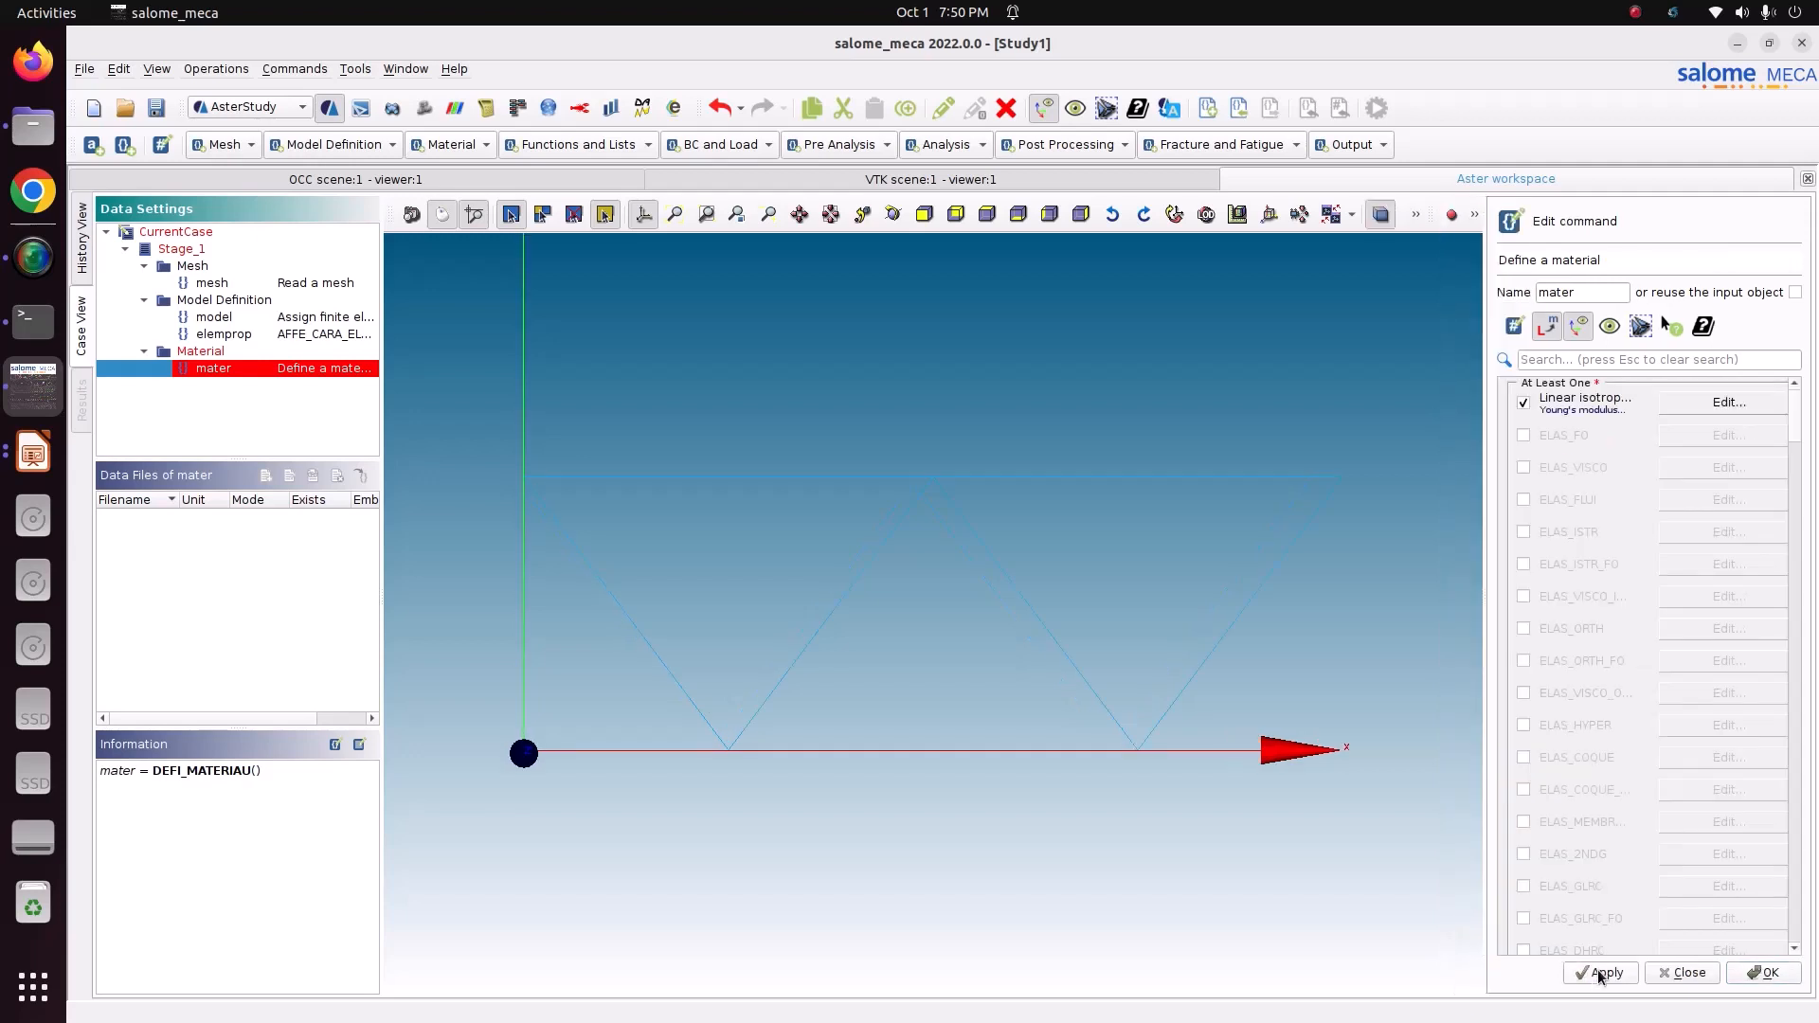
left_click(1599, 973)
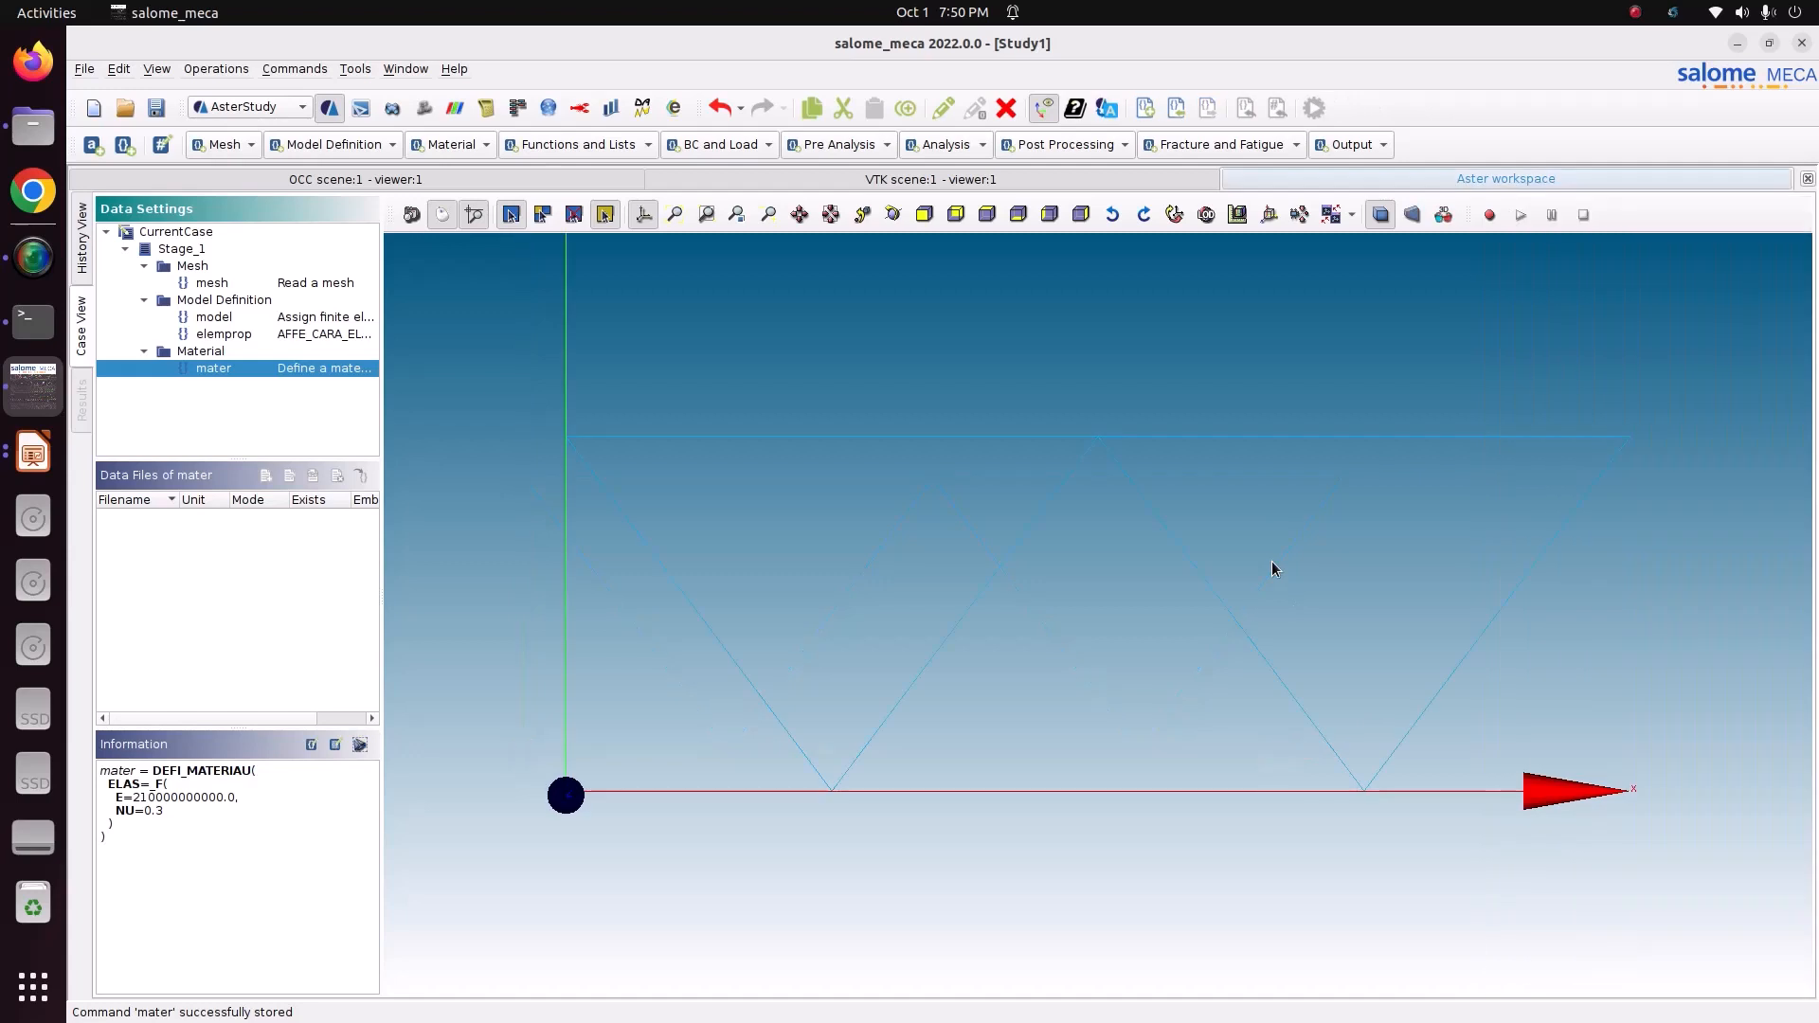
- Add an Assign a material command using the existing mesh and model, with one material assignment item
left_click(485, 144)
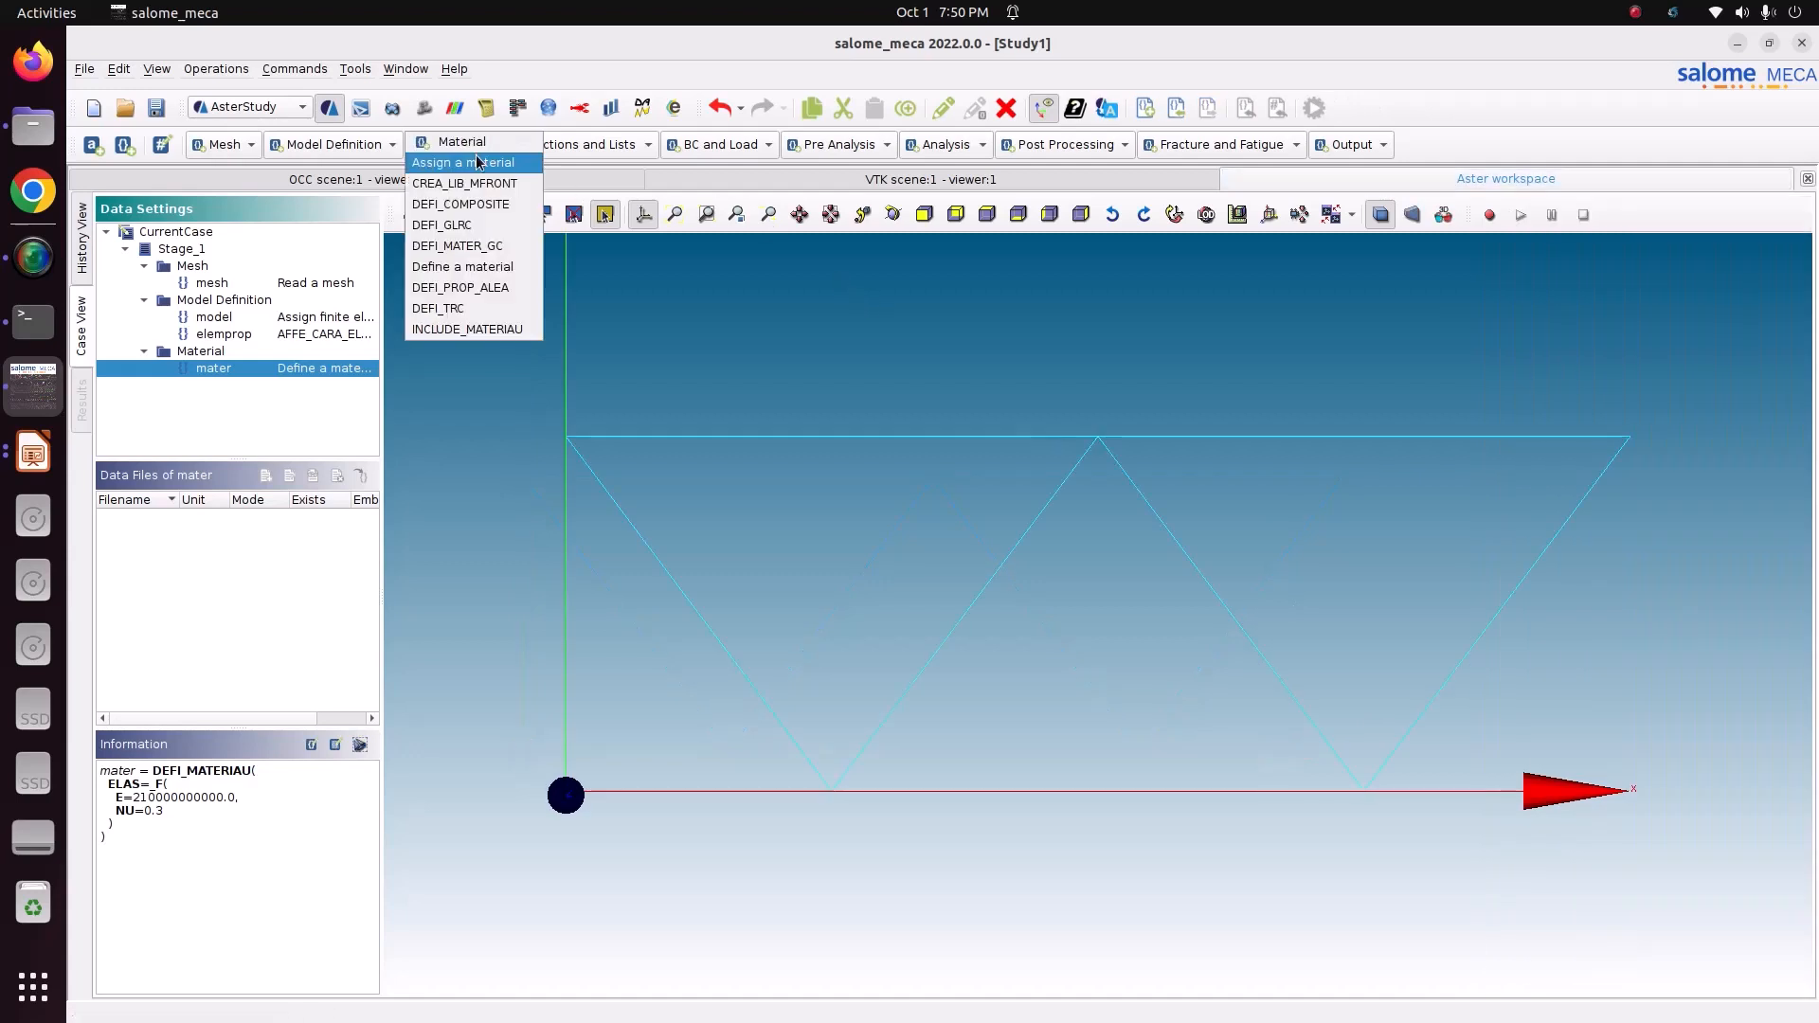
left_click(475, 155)
left_click(1521, 404)
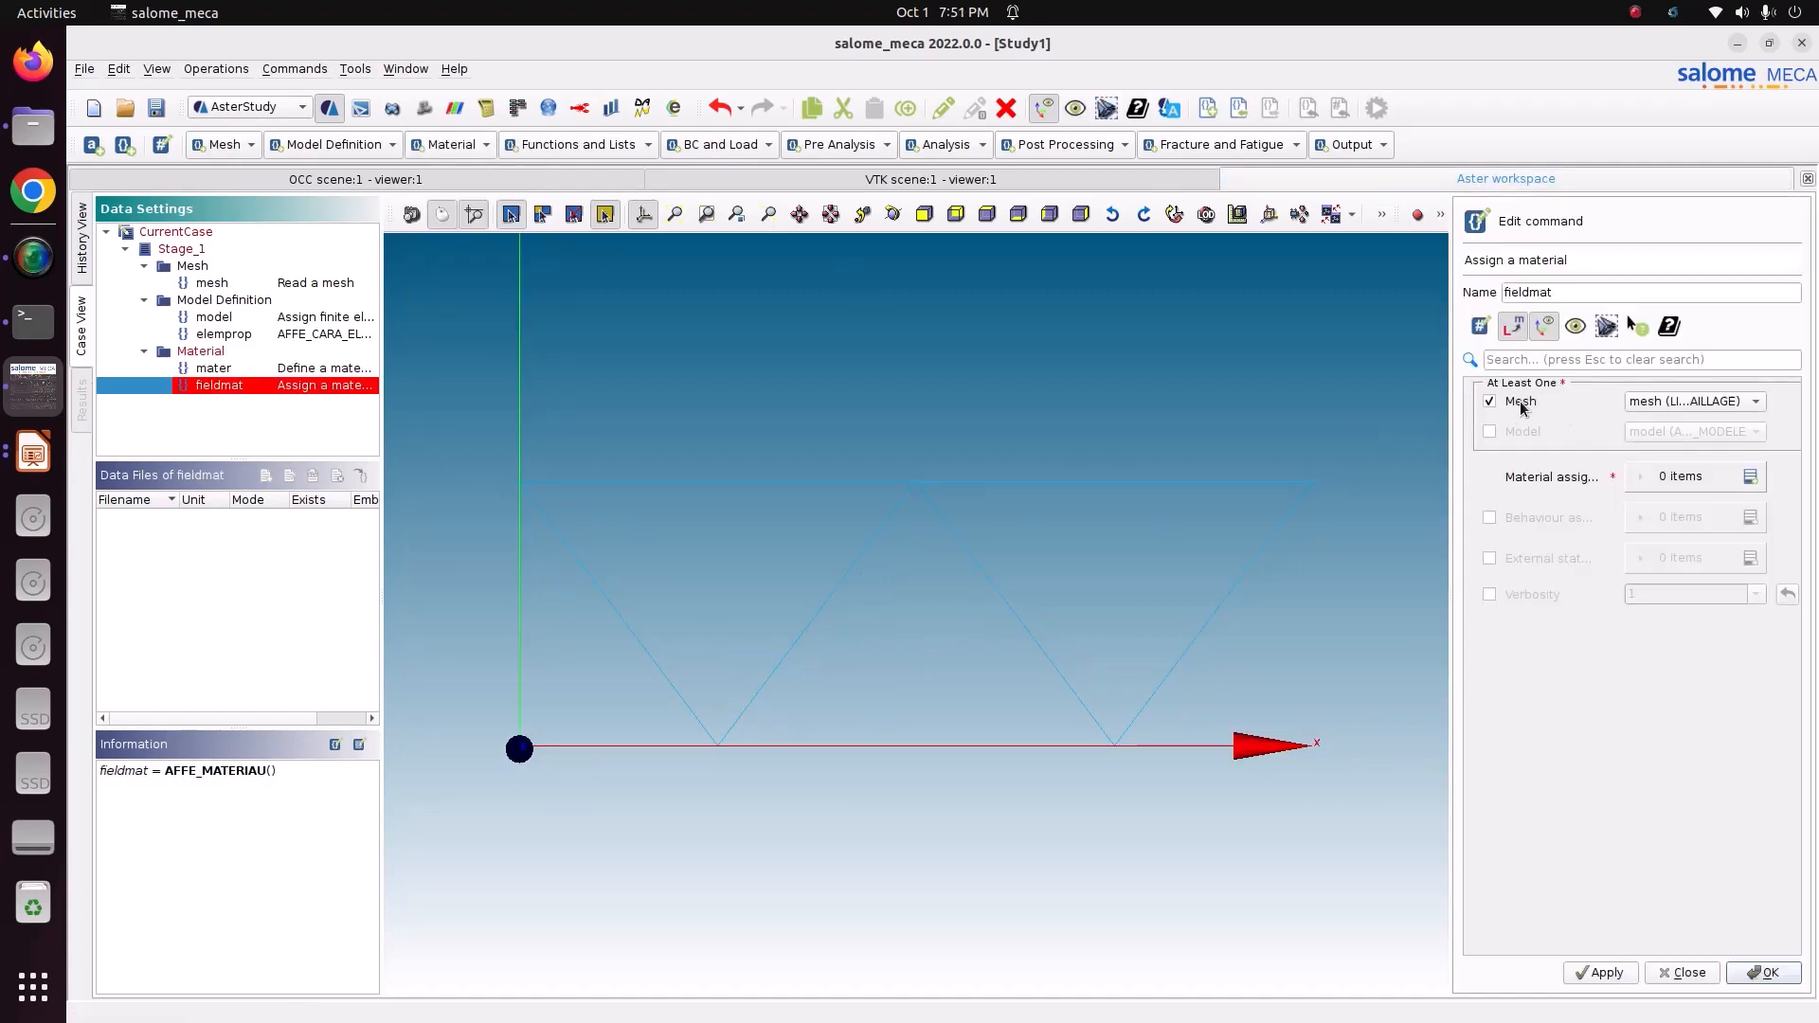
left_click(1516, 433)
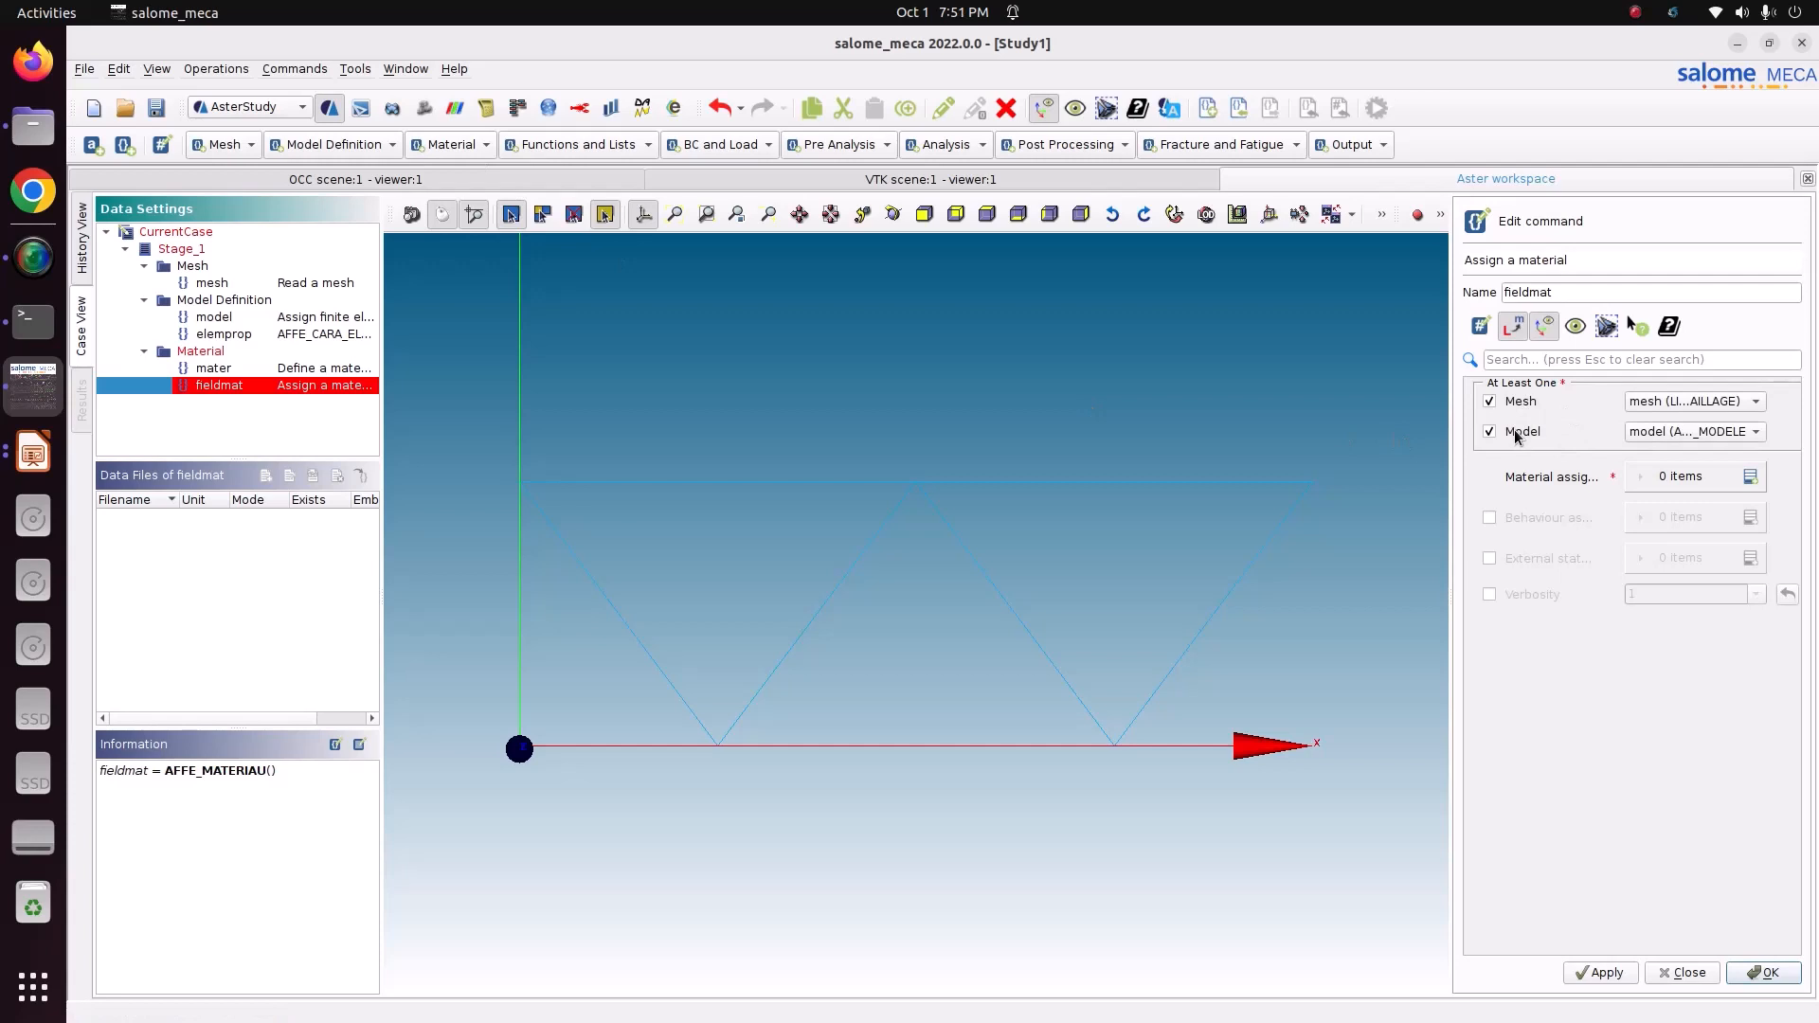
left_click(1748, 478)
left_click(1649, 526)
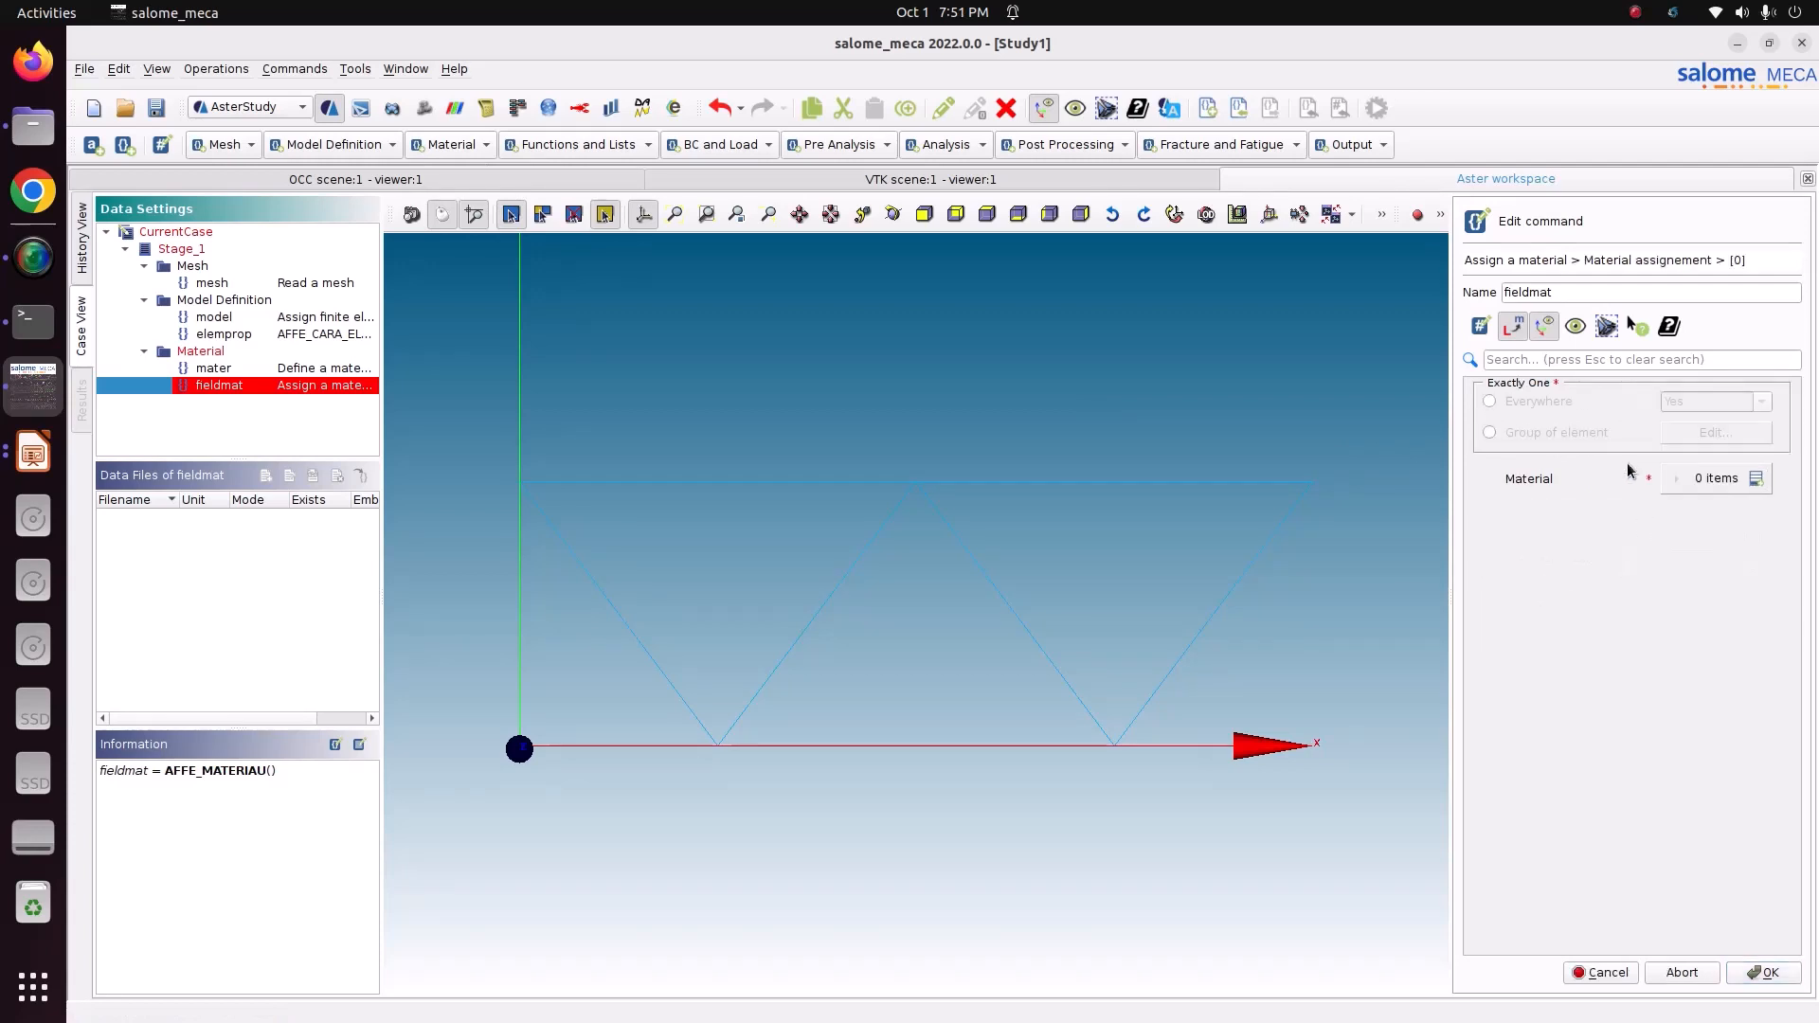
- Assign the material mater everywhere, store the fieldmat command and close its editor
left_click(1540, 408)
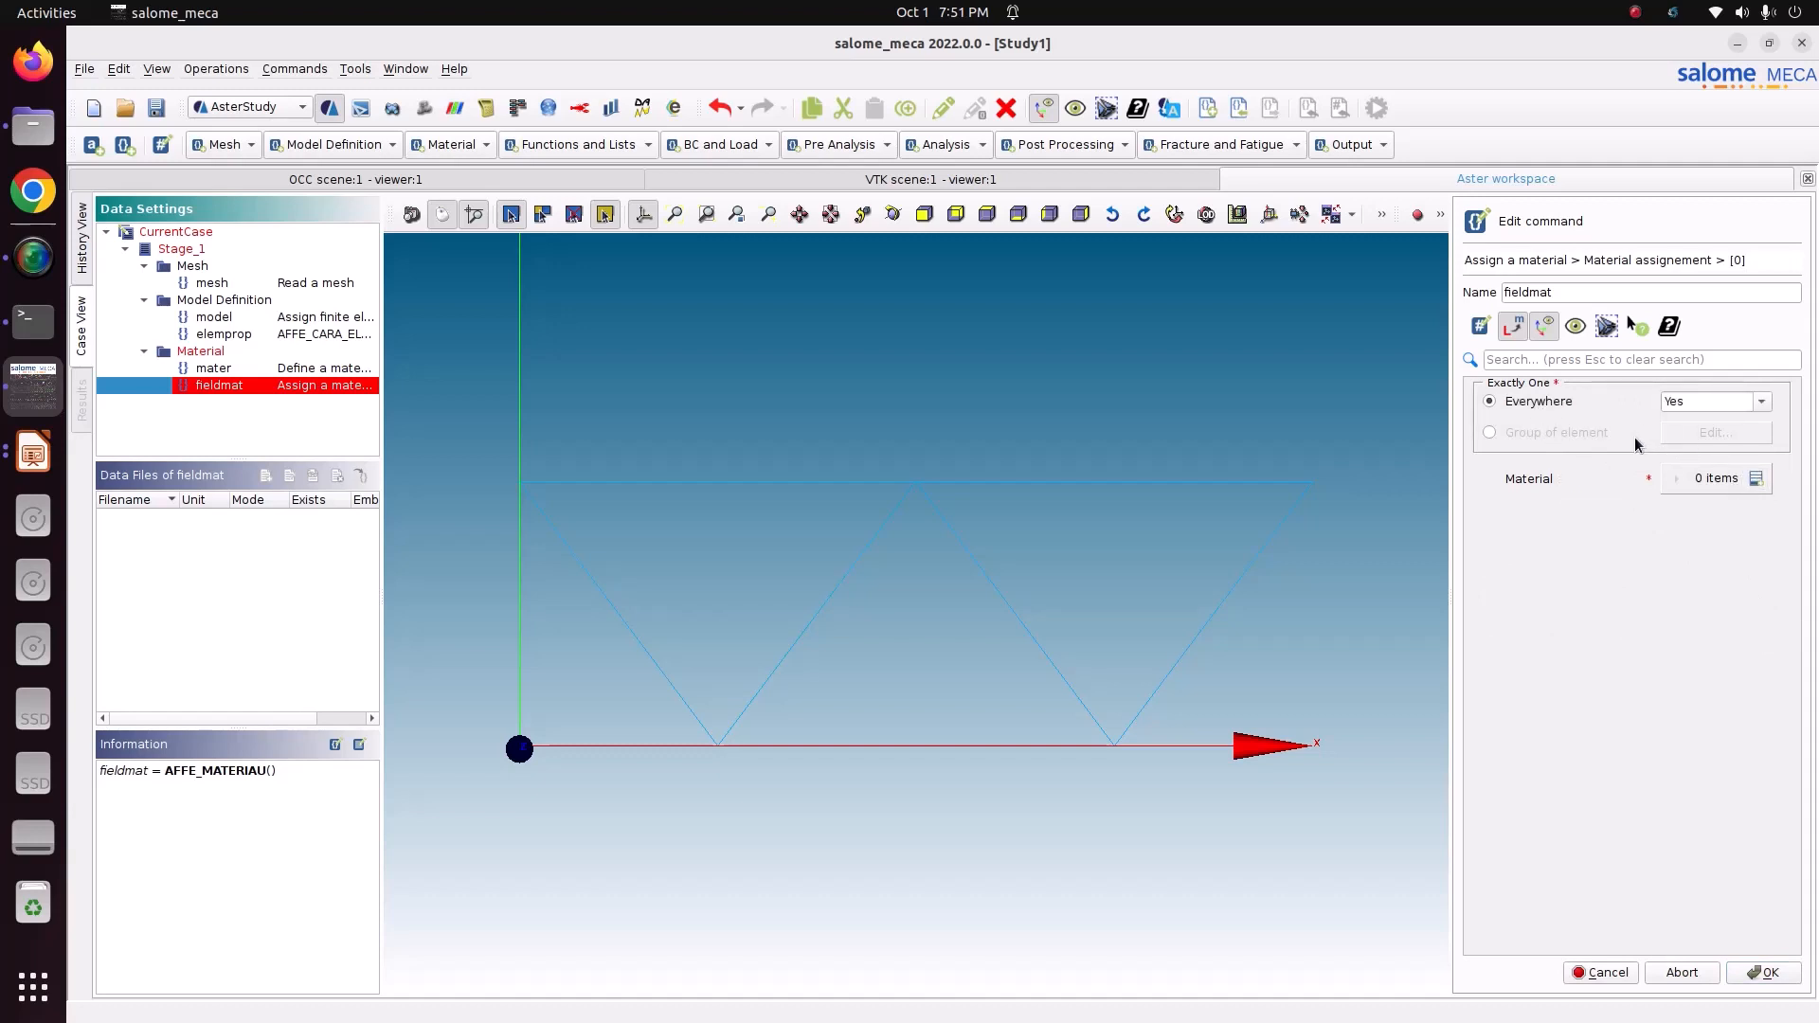
left_click(1754, 481)
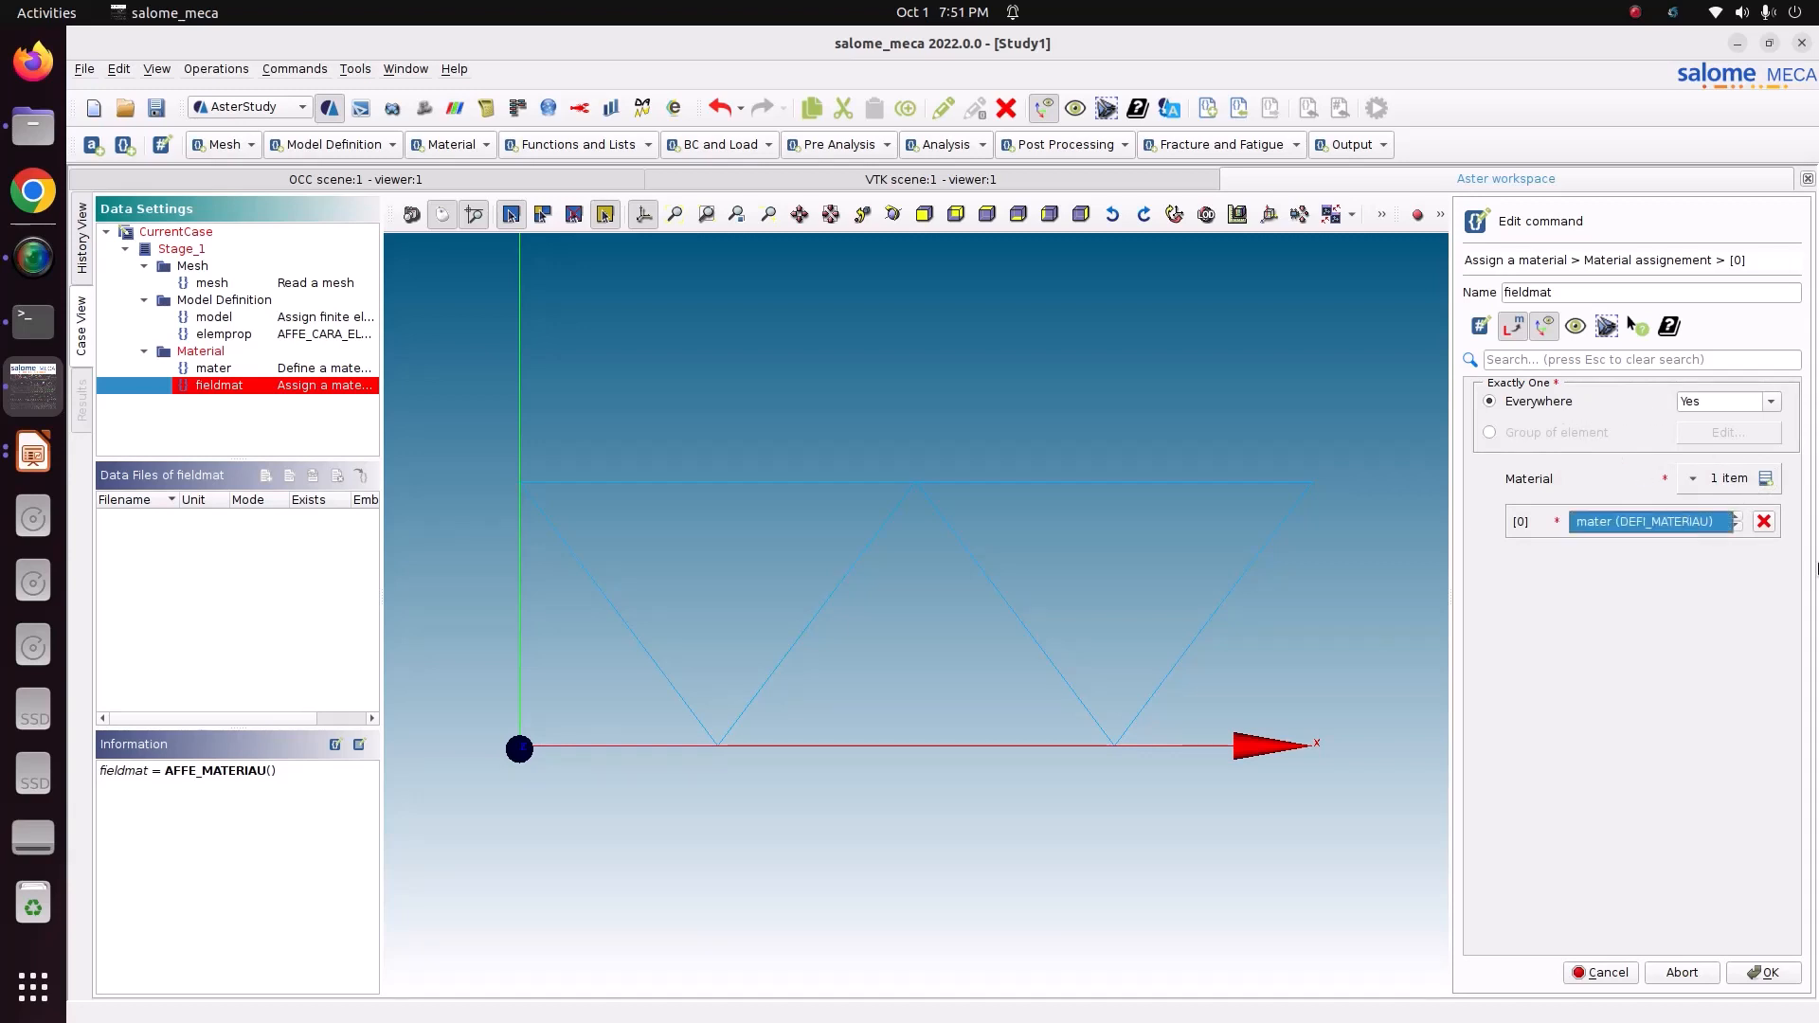
left_click(1771, 979)
left_click(1605, 973)
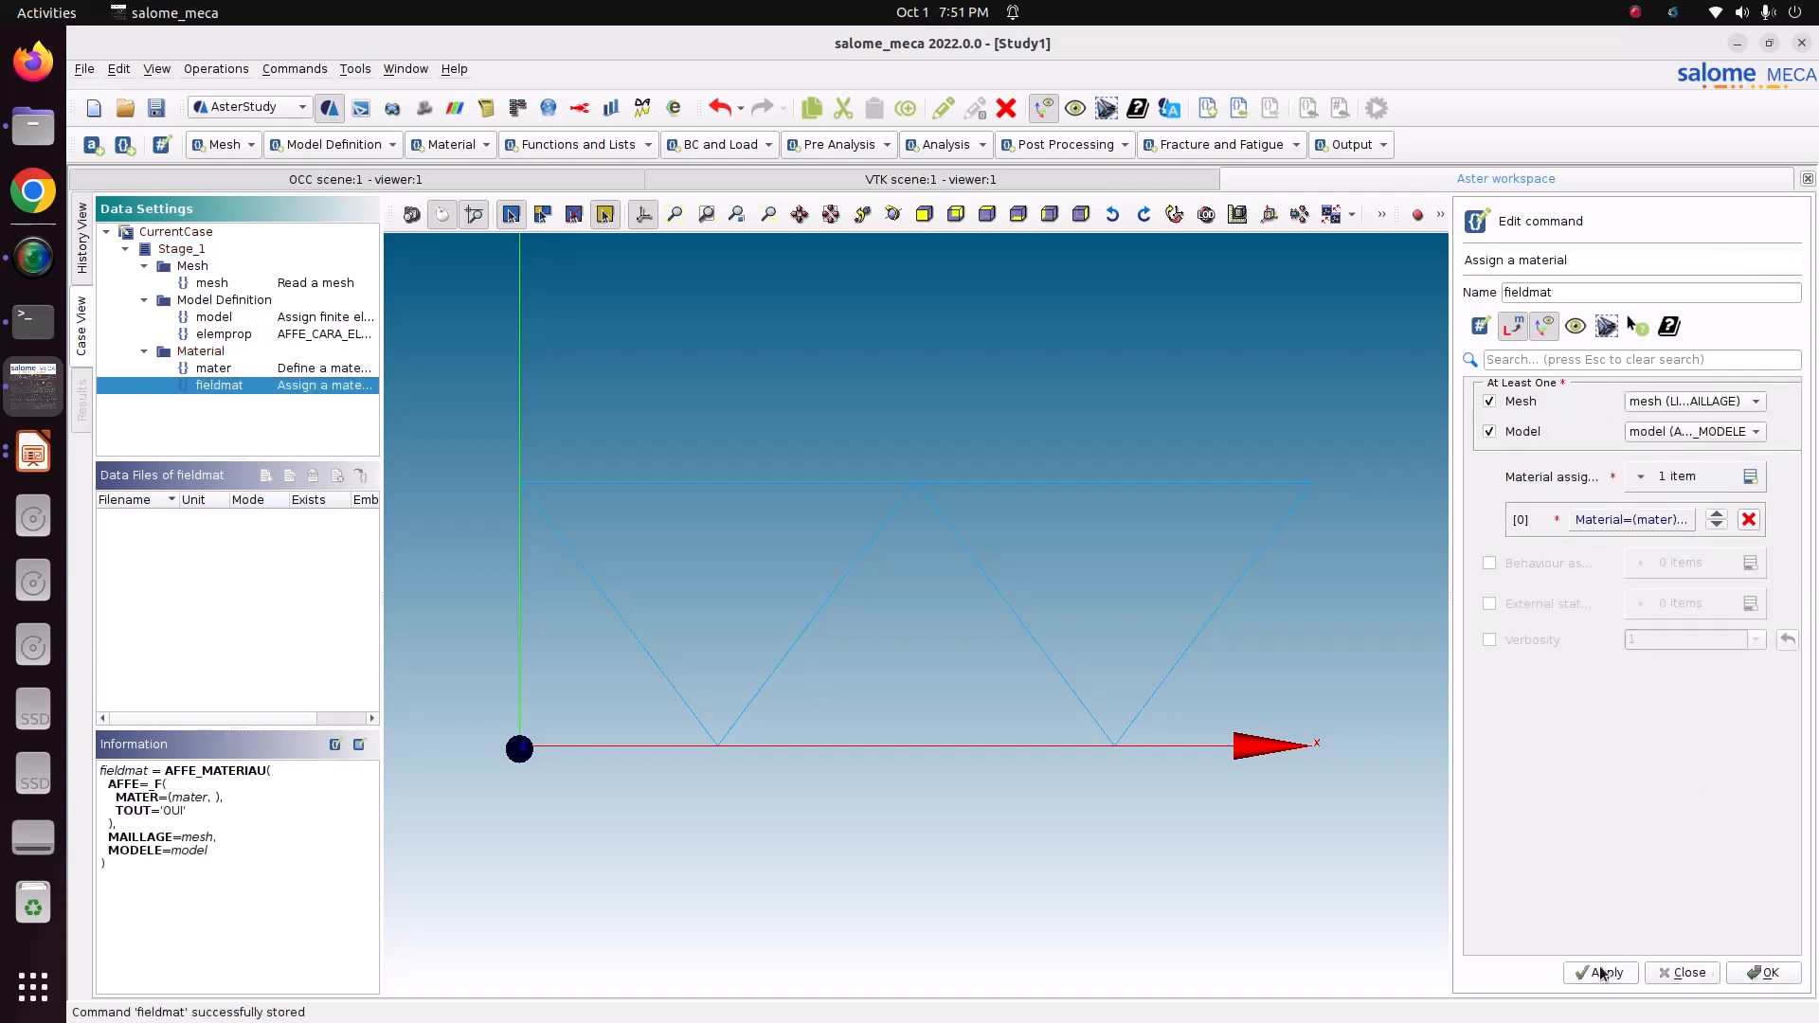
left_click(1709, 973)
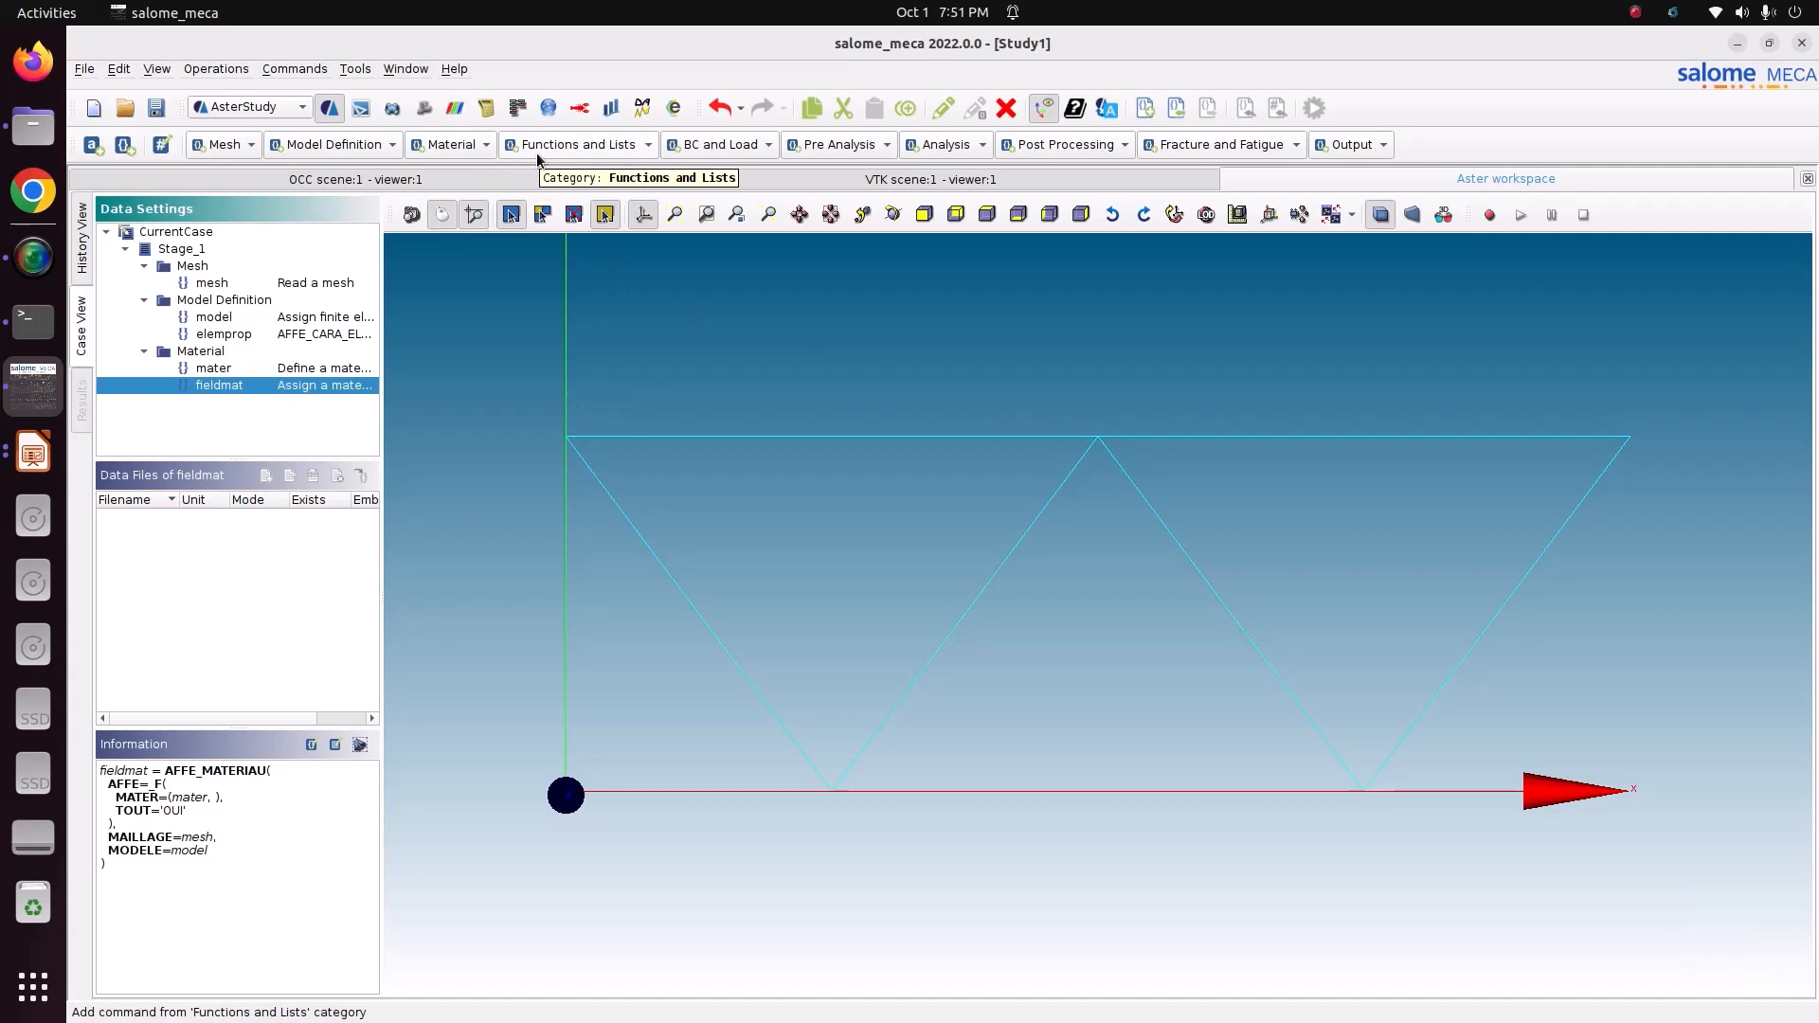
- Add an Assign mechanical load command and check the supports and loads in the LibreOffice Impress truss figure, returning to salome_meca
left_click(697, 145)
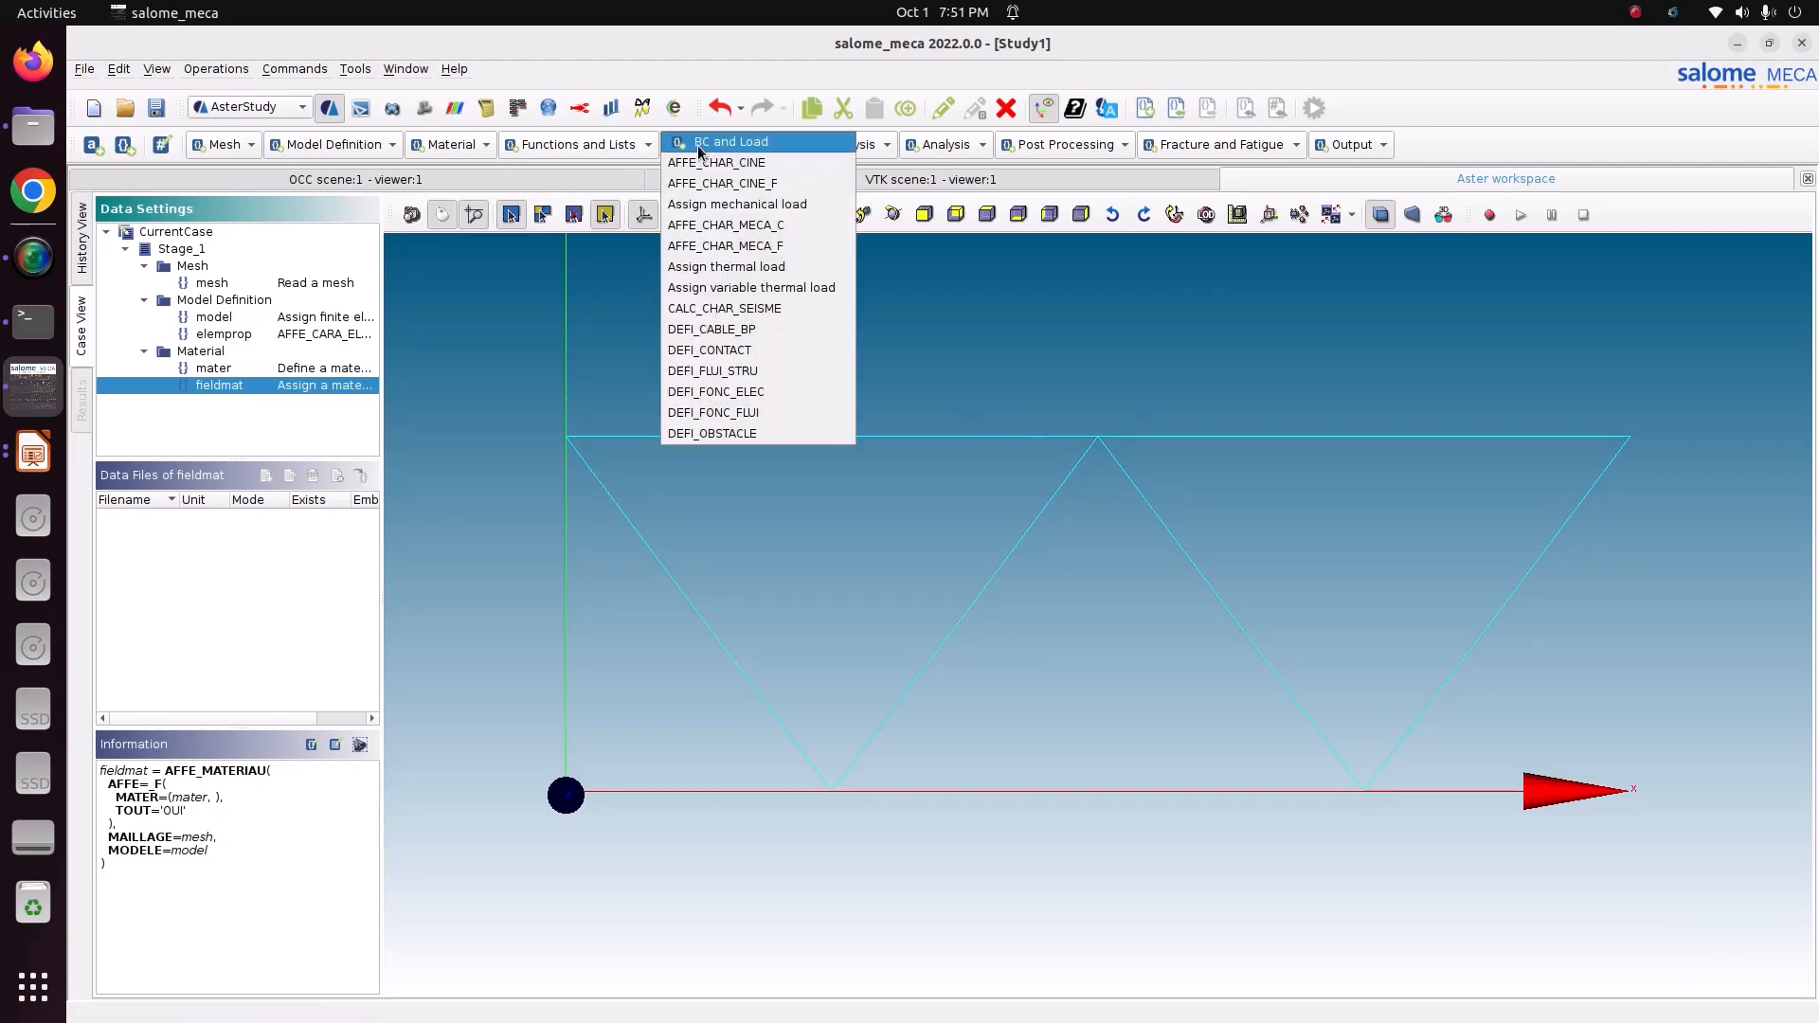
left_click(748, 205)
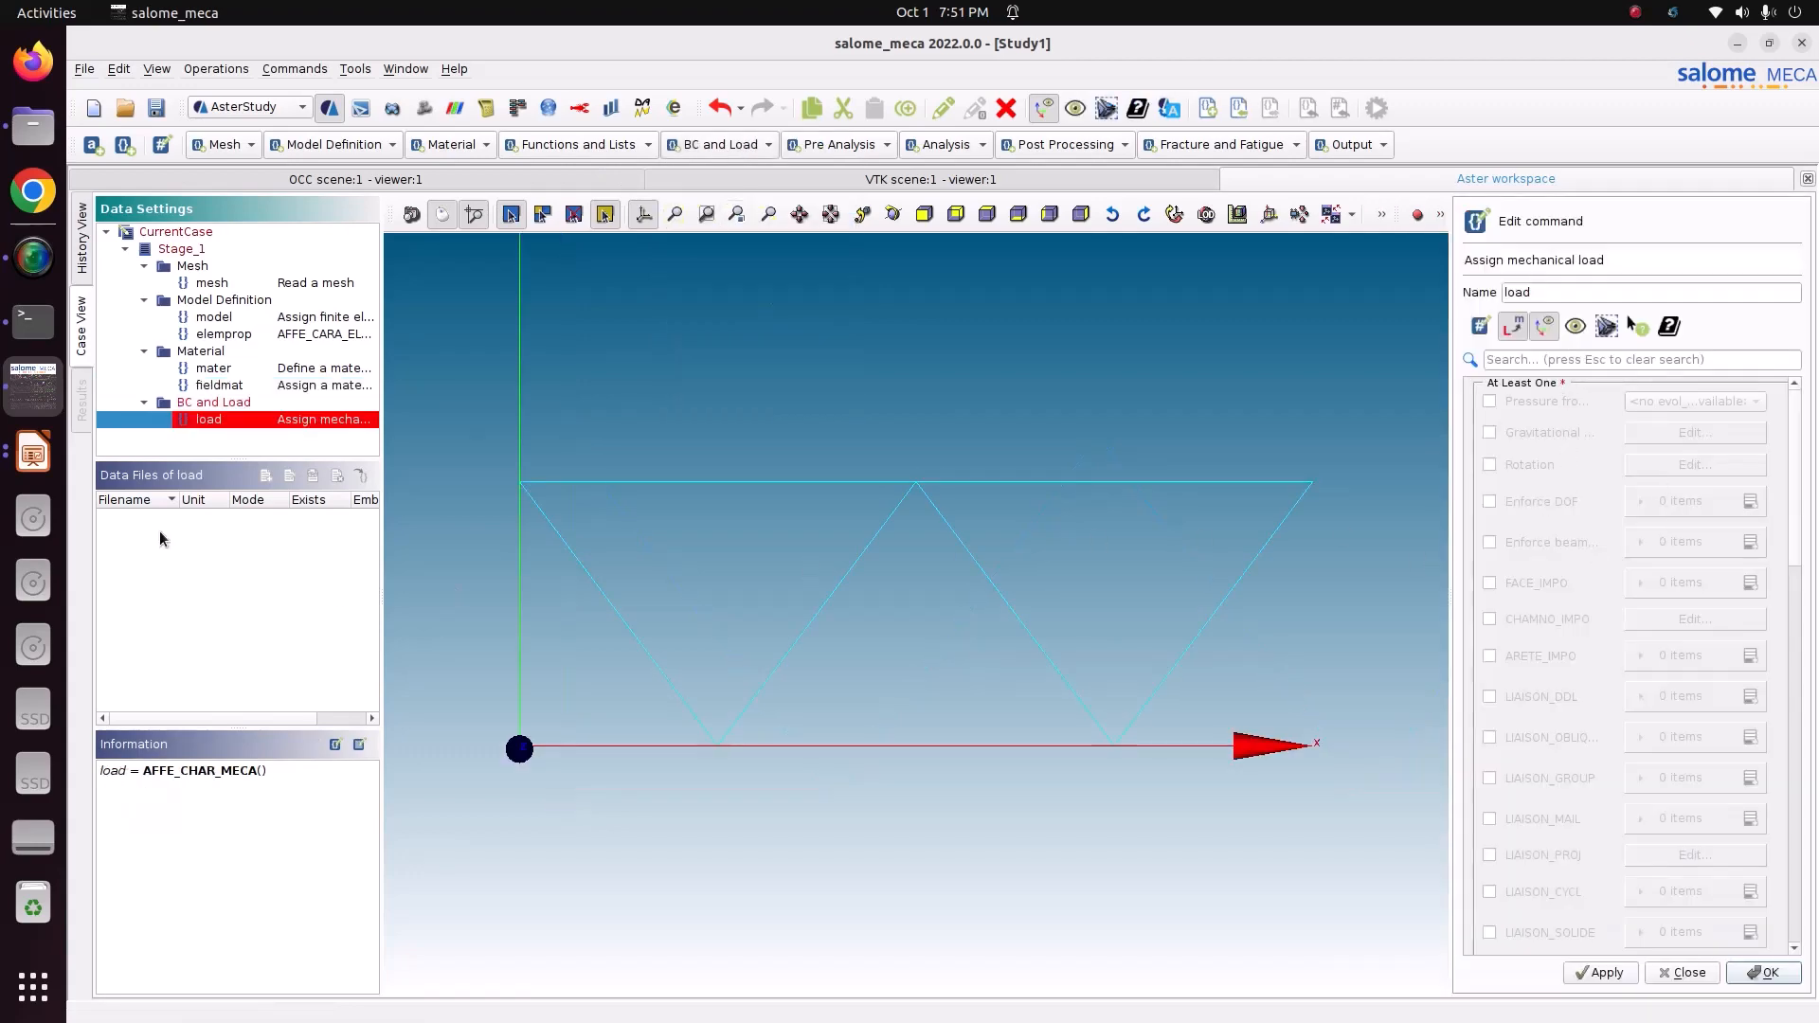
left_click(33, 452)
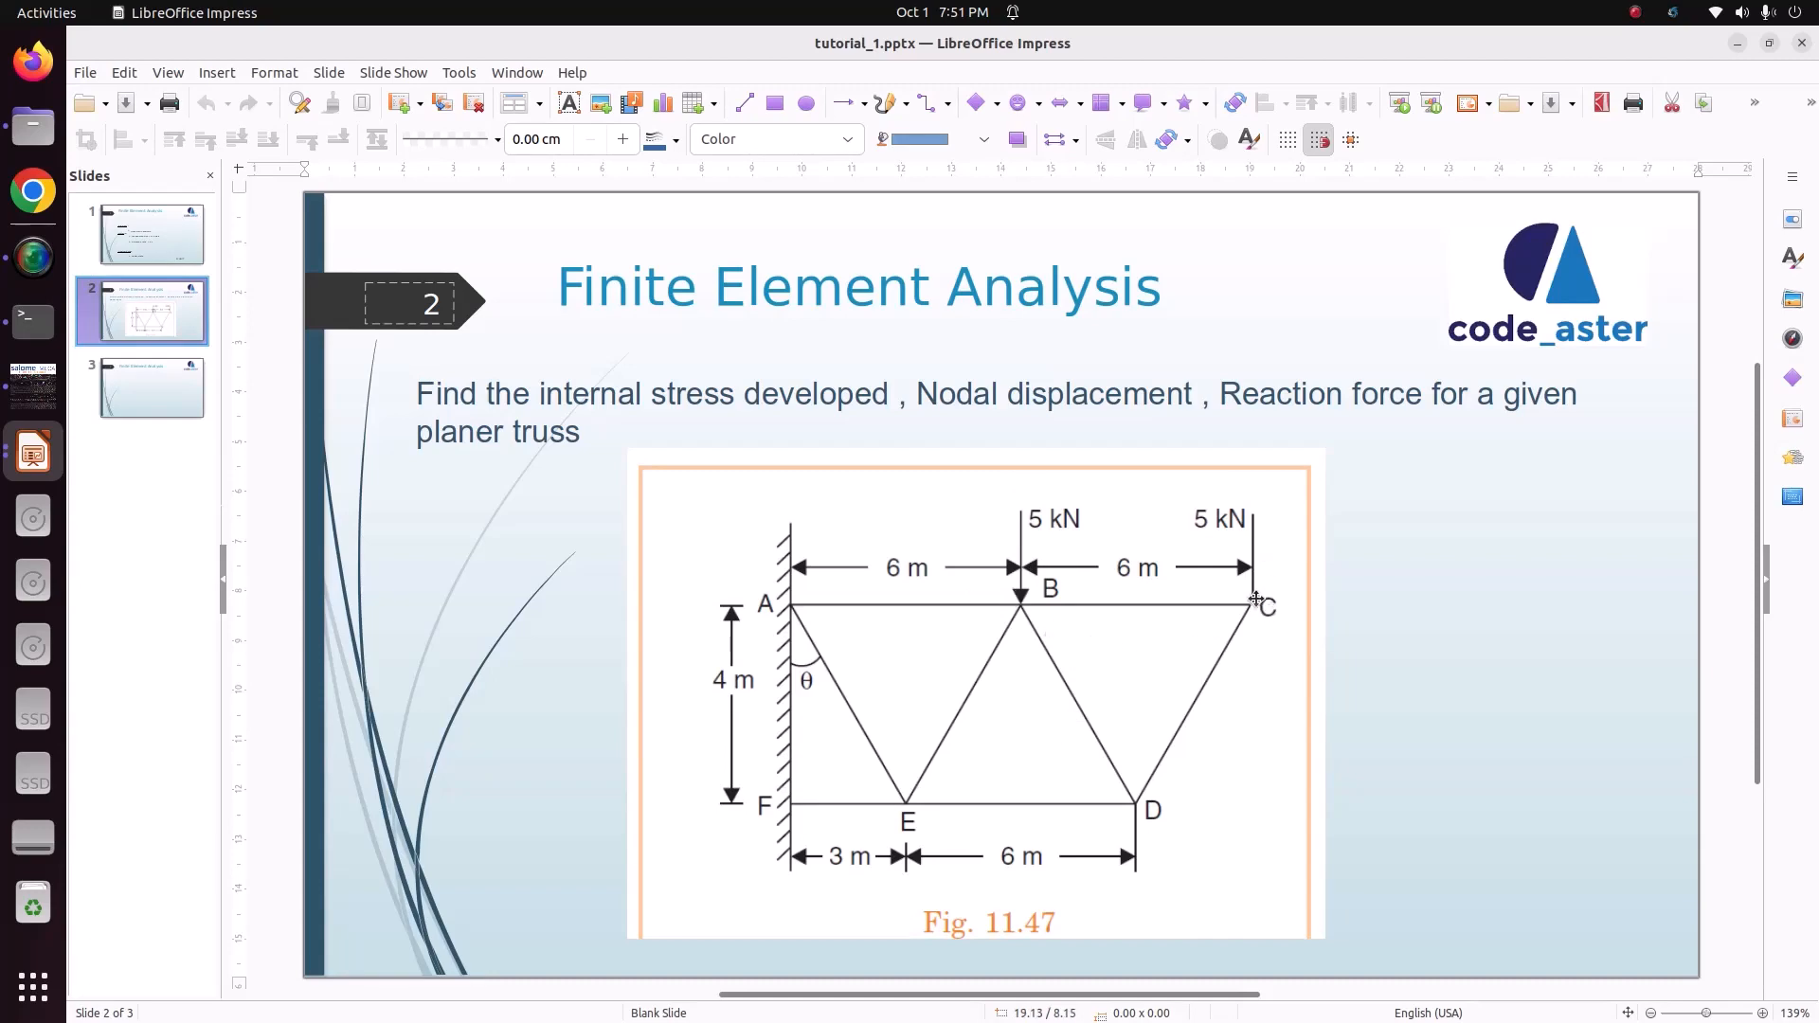
left_click(33, 385)
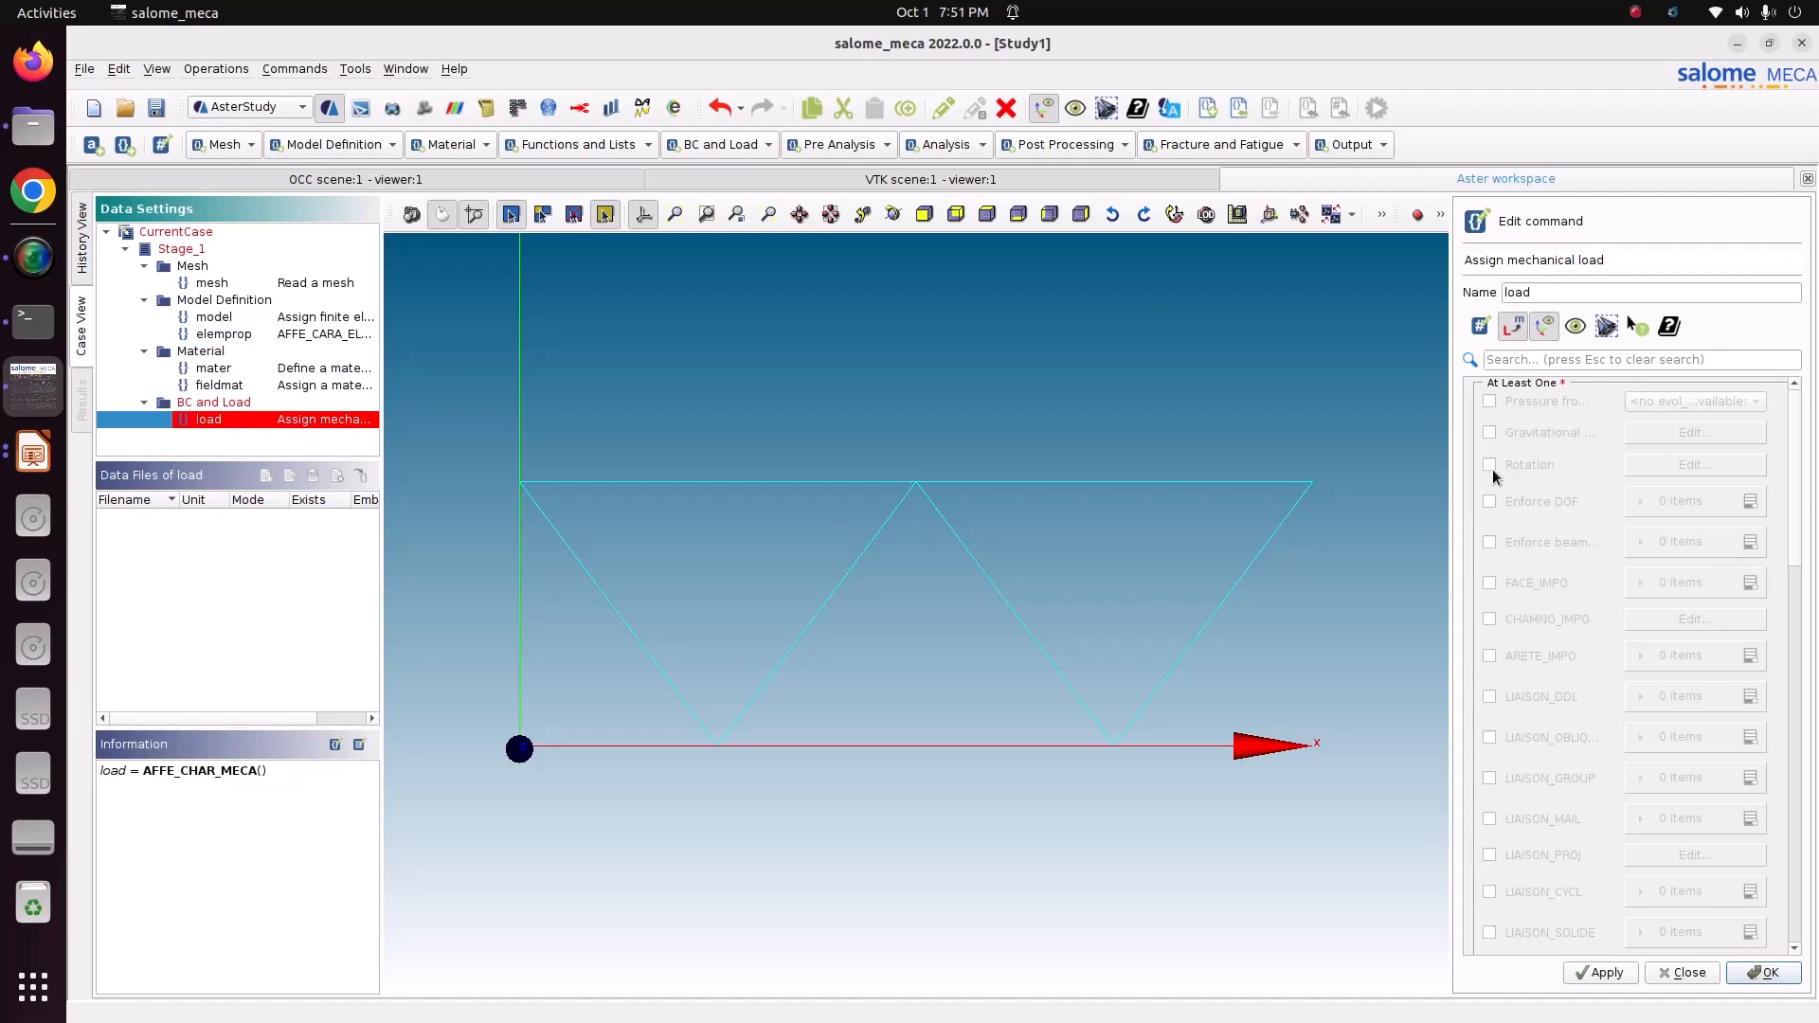
- Add one Enforce DOF item to the mechanical load and apply it to the Fix element group
left_click(1489, 501)
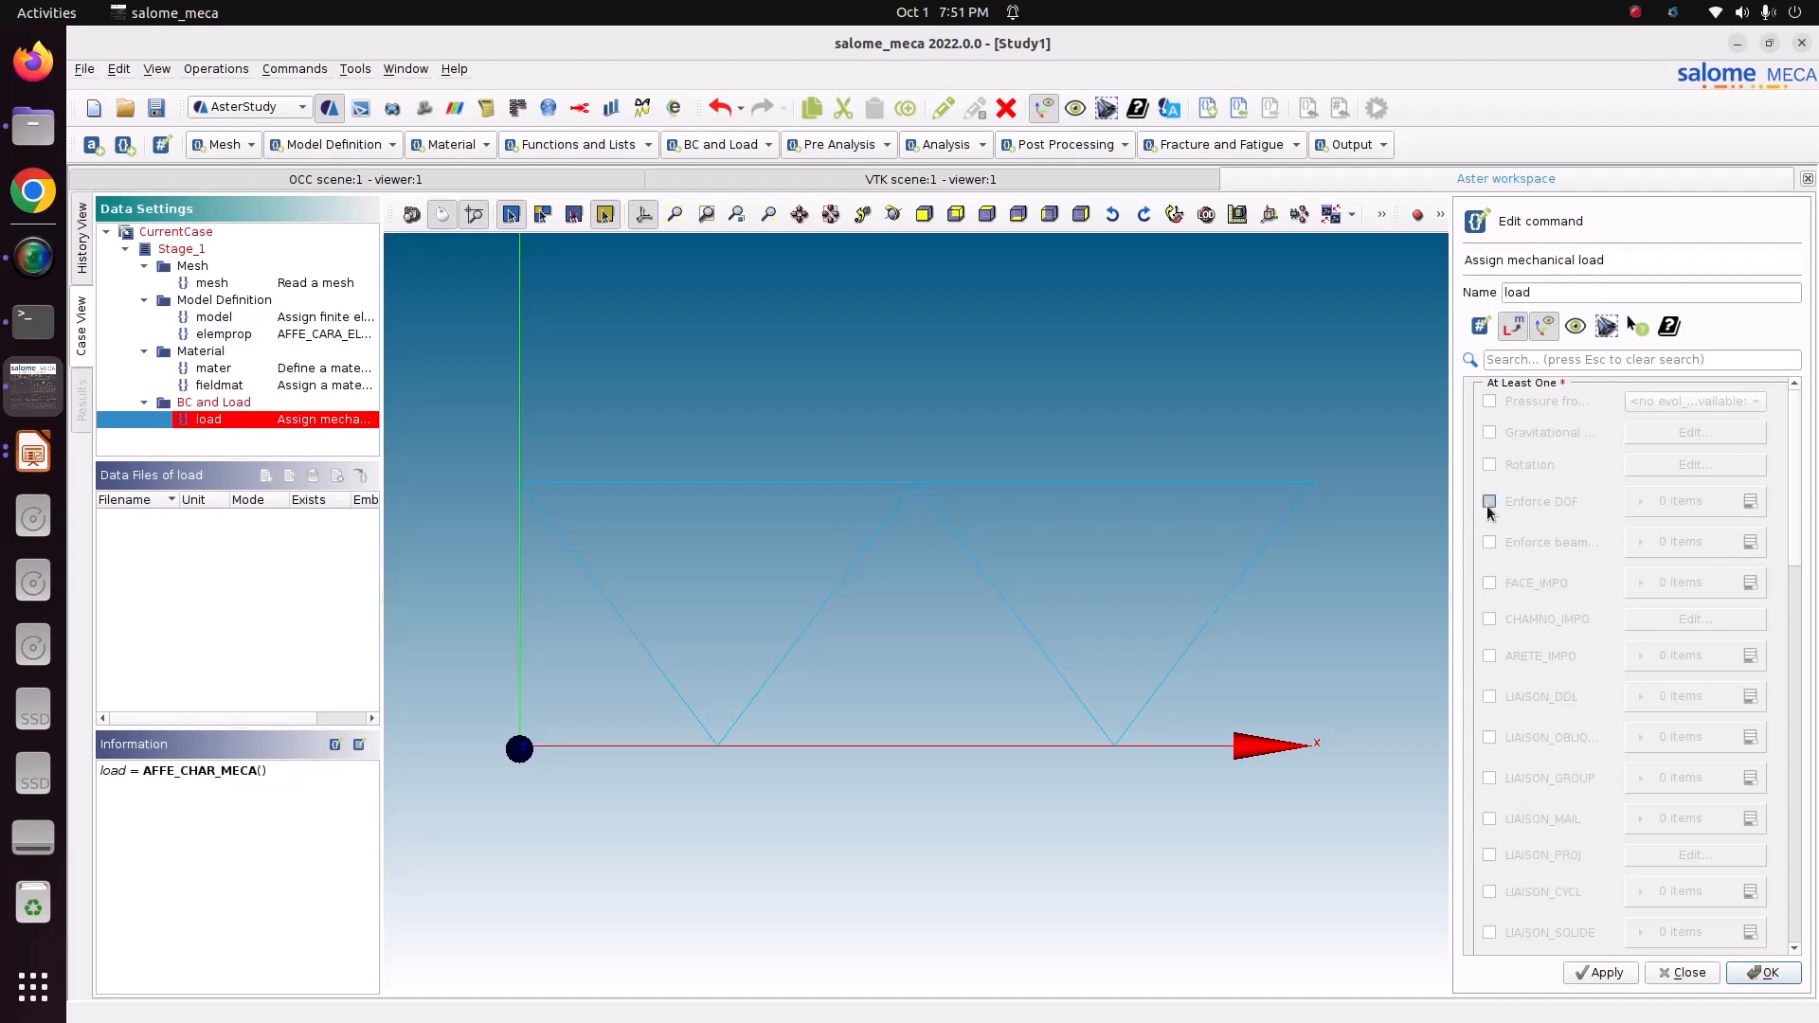
left_click(1750, 501)
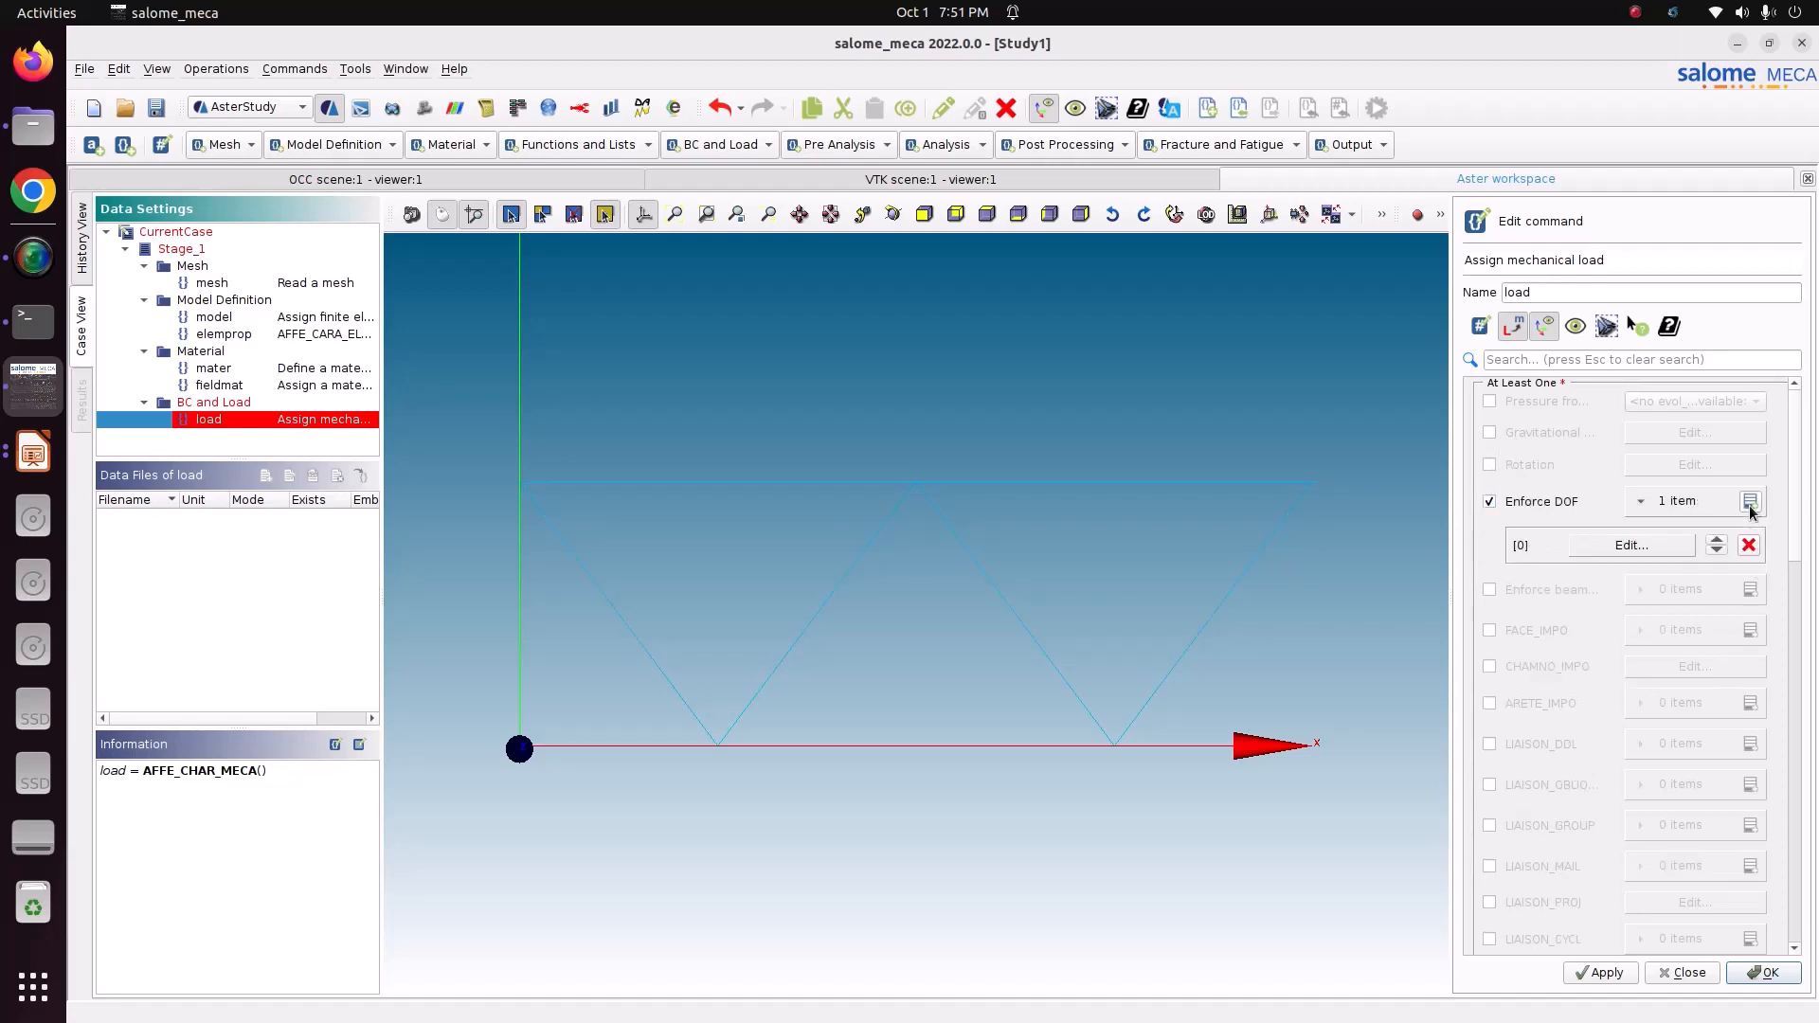
left_click(1673, 547)
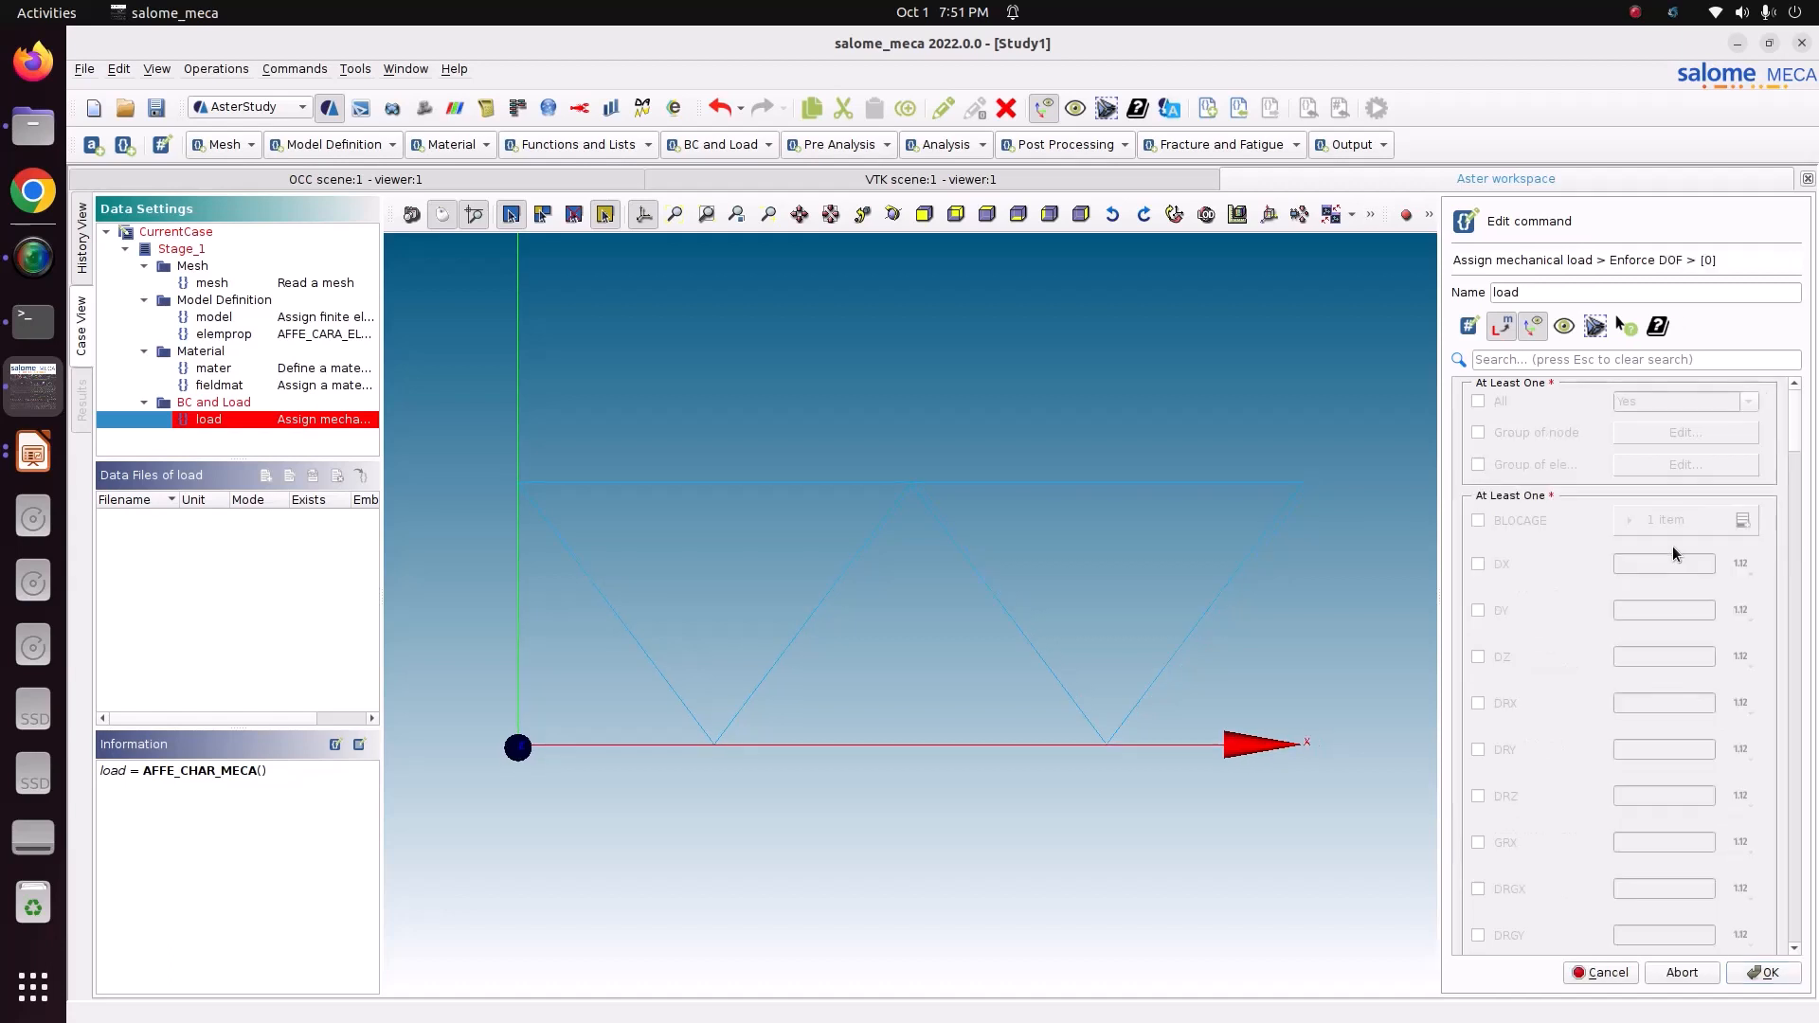
left_click(1480, 464)
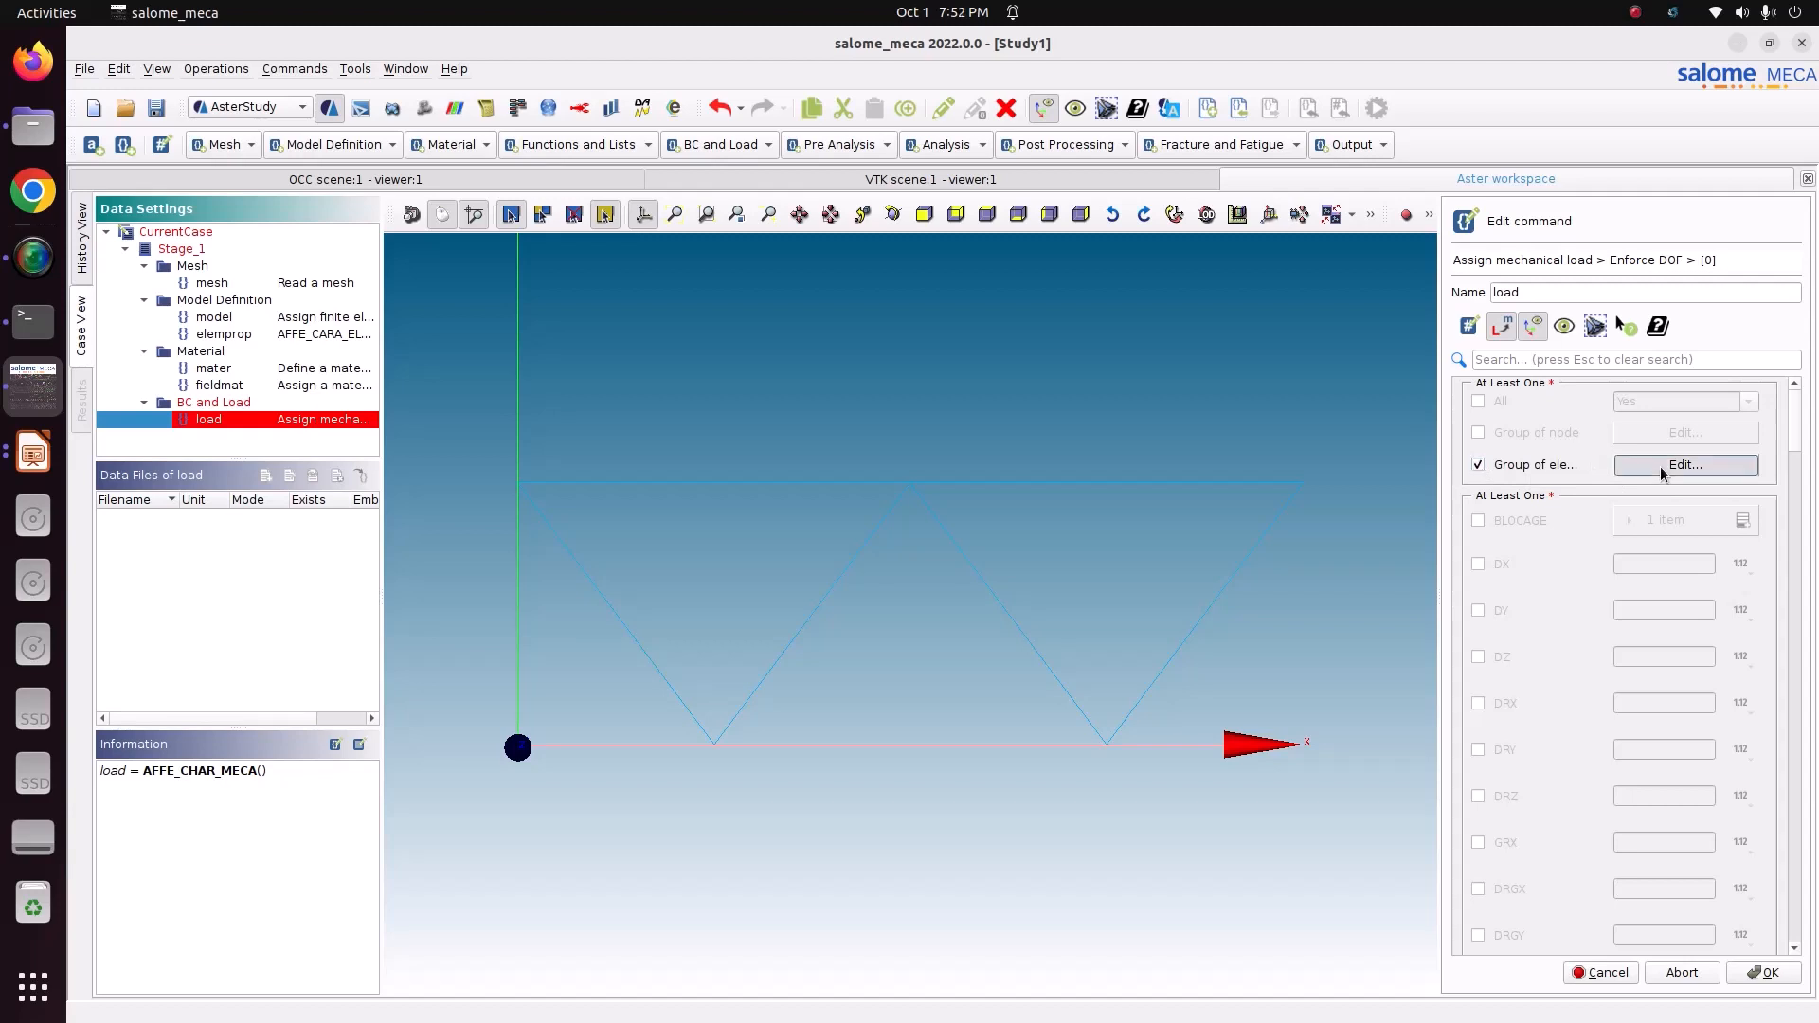
left_click(1658, 468)
left_click(1507, 480)
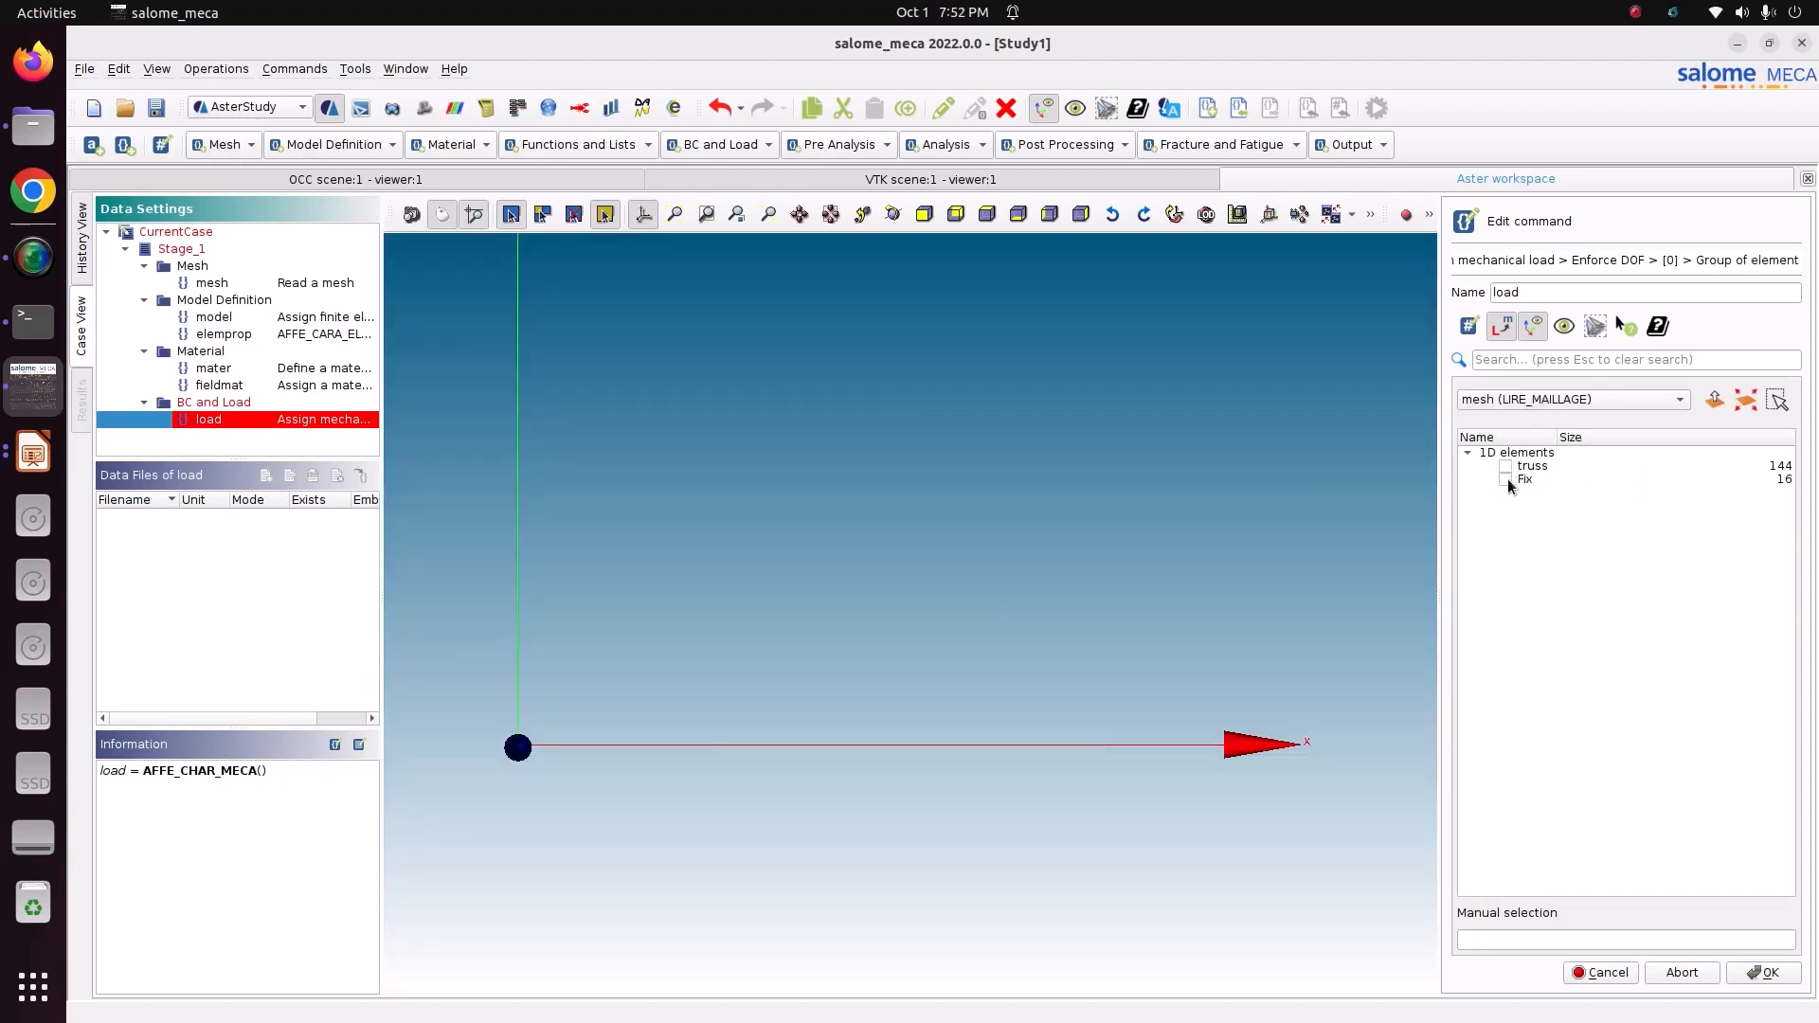
left_click(1761, 968)
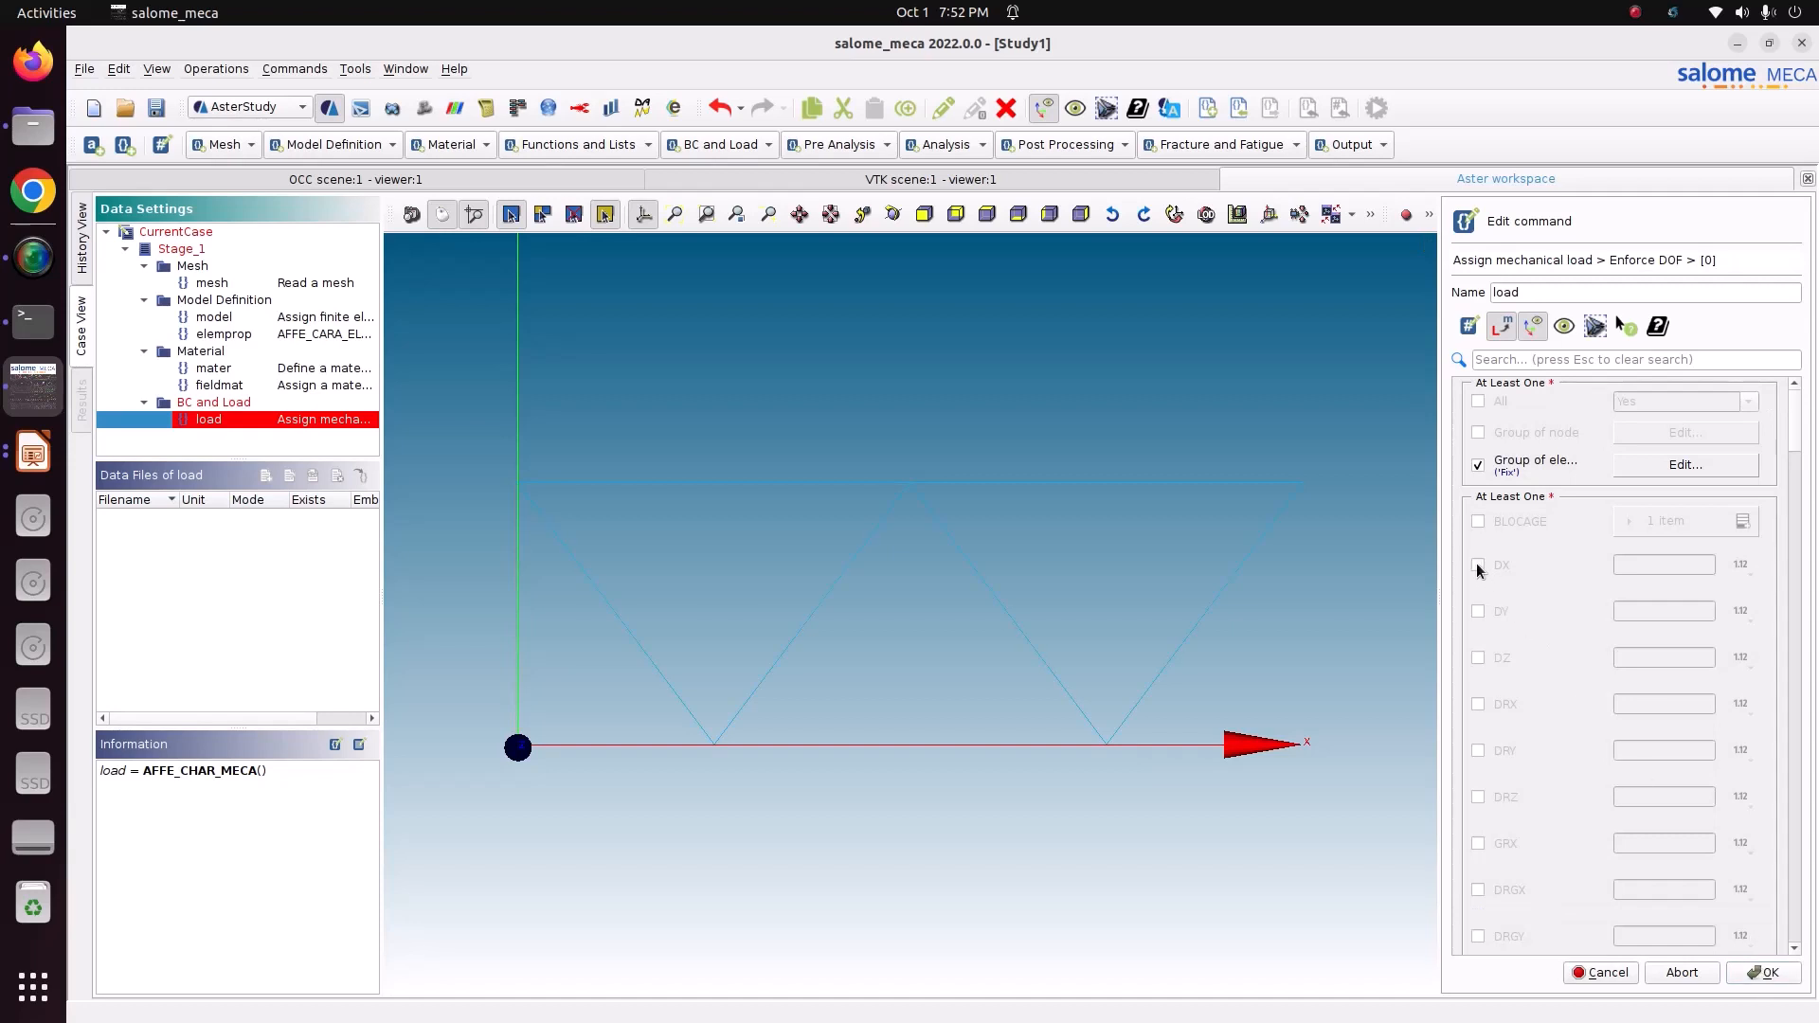
- Enable the DX, DY, DZ, DRX, DRY and DRZ constraints for the Fix group
left_click(1478, 566)
left_click(1478, 611)
left_click(1479, 658)
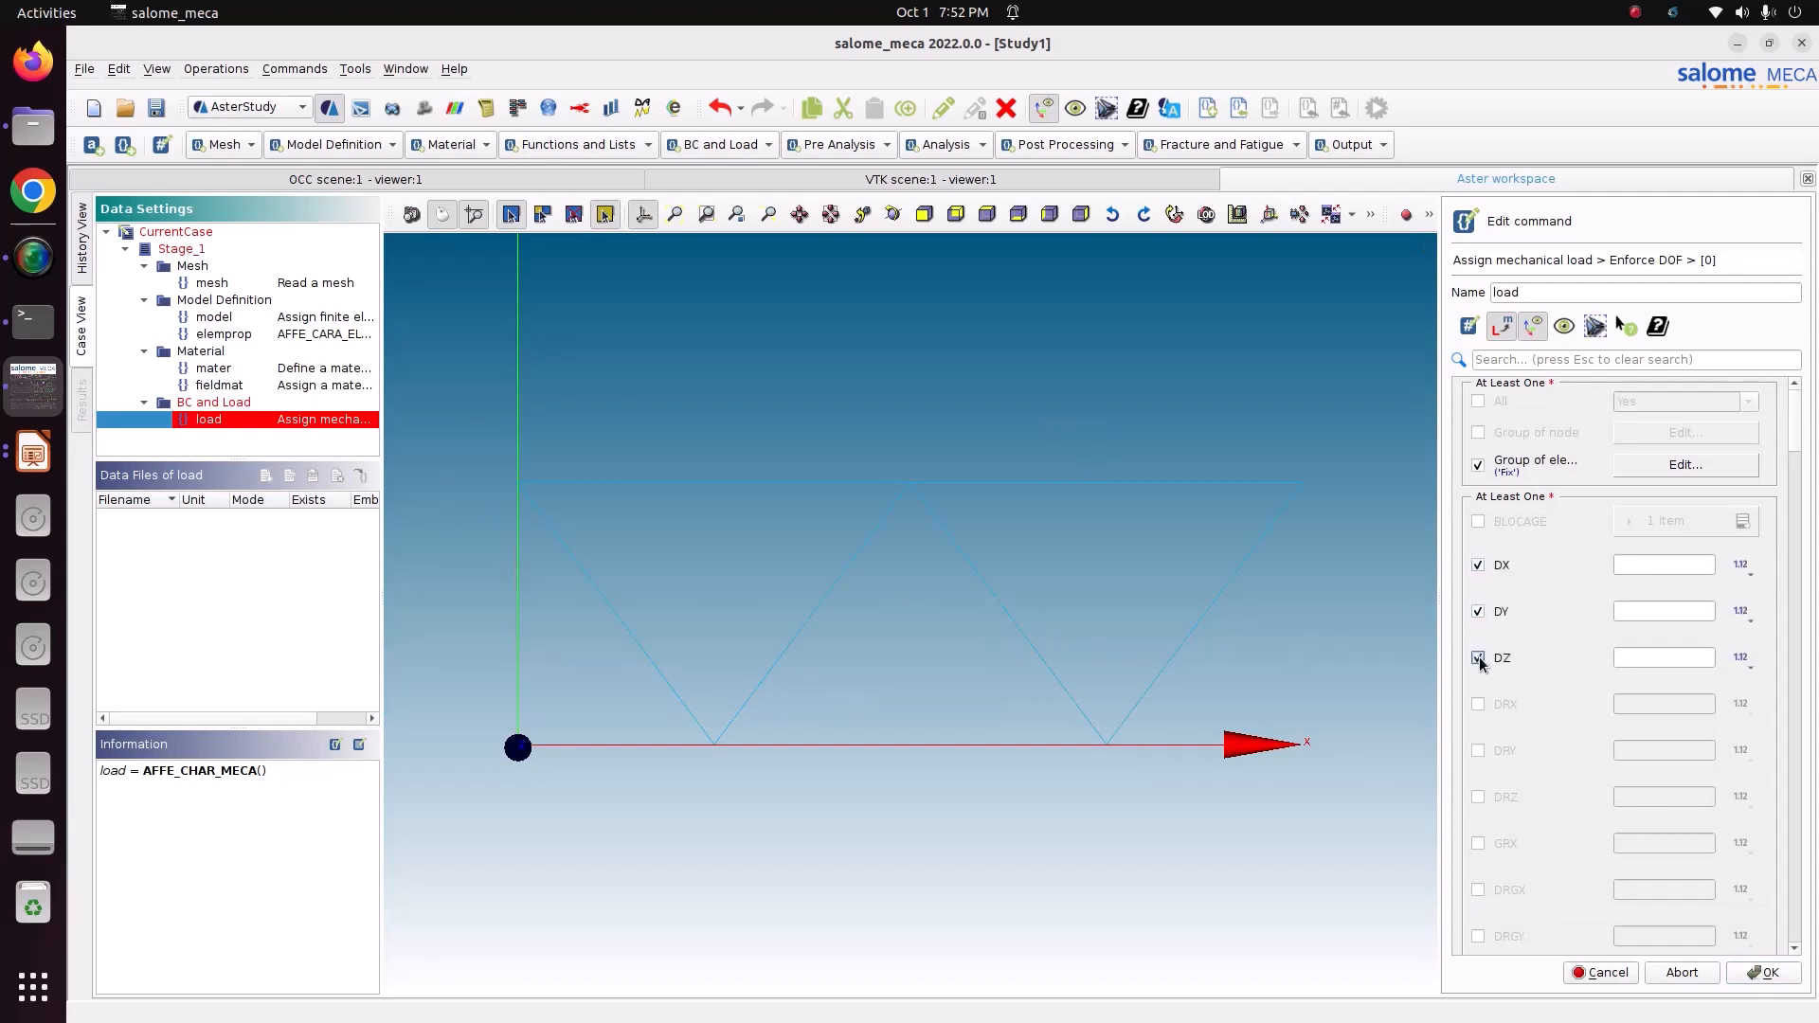
left_click(1478, 704)
left_click(1478, 751)
left_click(1478, 797)
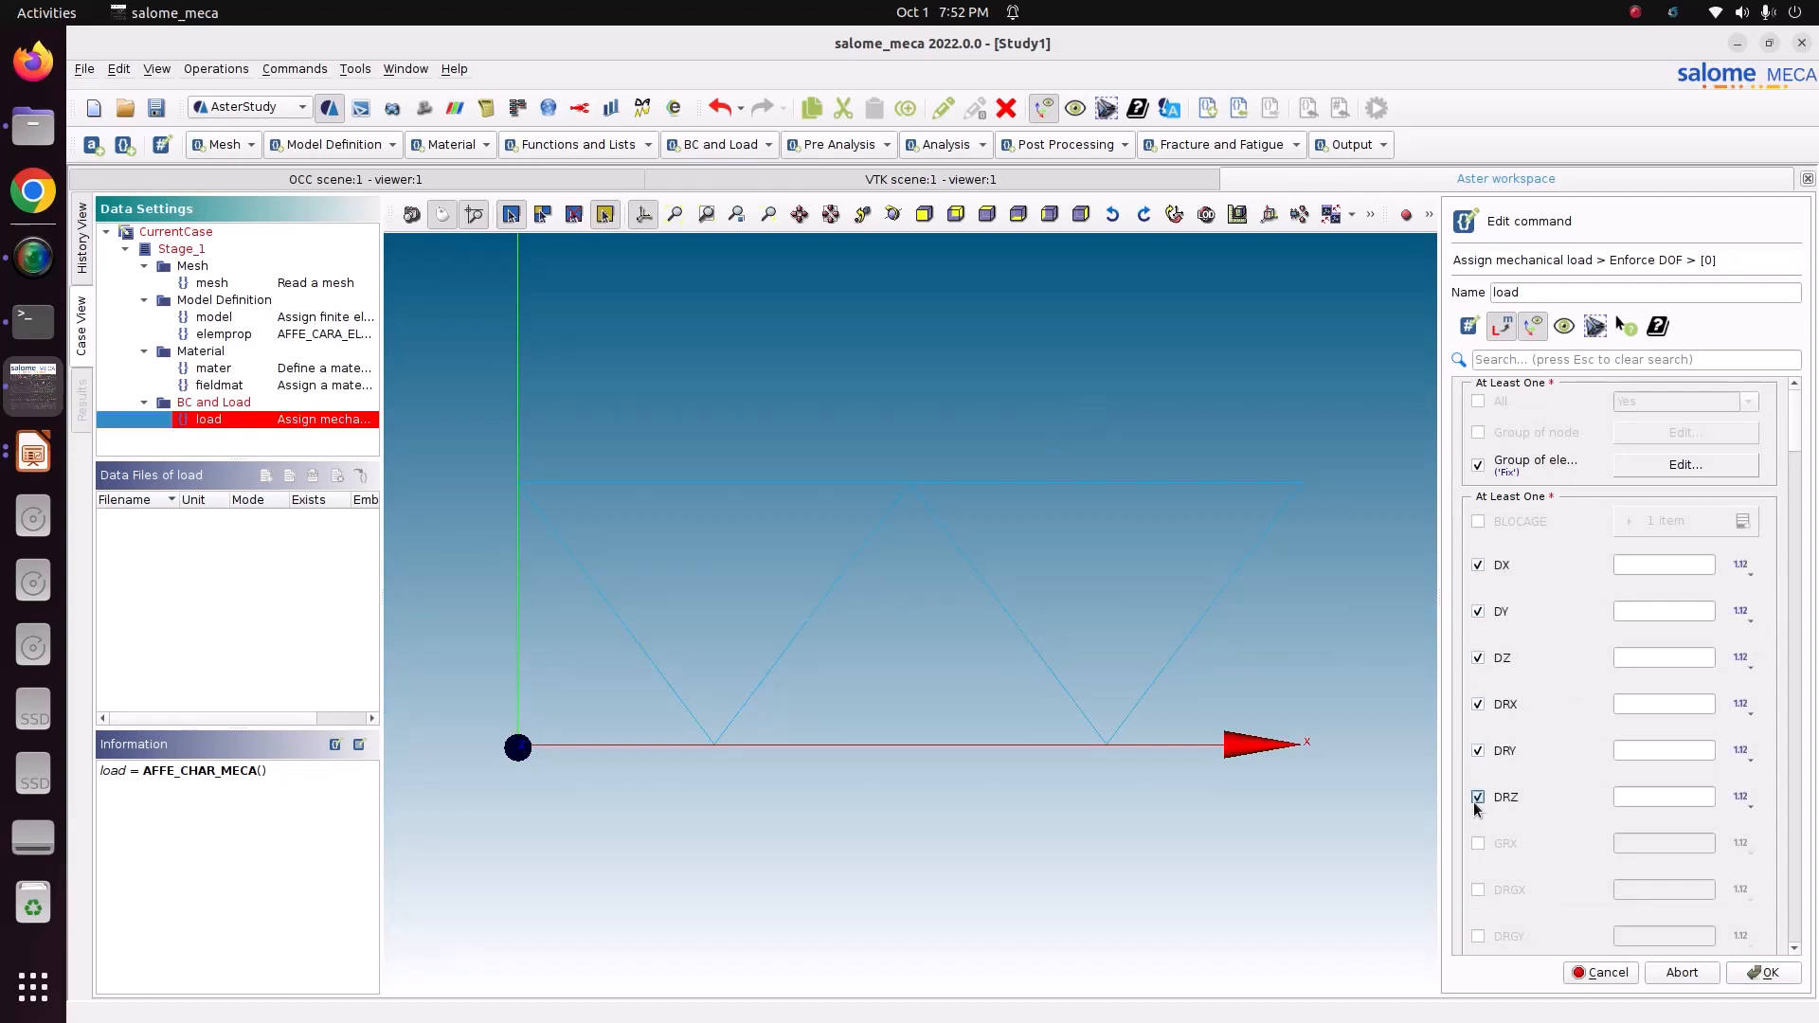
- Set all six enabled displacements and rotations of the Fix group to 0 and accept the Enforce DOF item
left_click(1645, 563)
key("Tab")
type("0")
key("Tab")
type("0")
key("Tab")
type("0")
key("Tab")
type("0")
key("Tab")
left_click_drag(1793, 449, 1766, 405)
left_click(1787, 976)
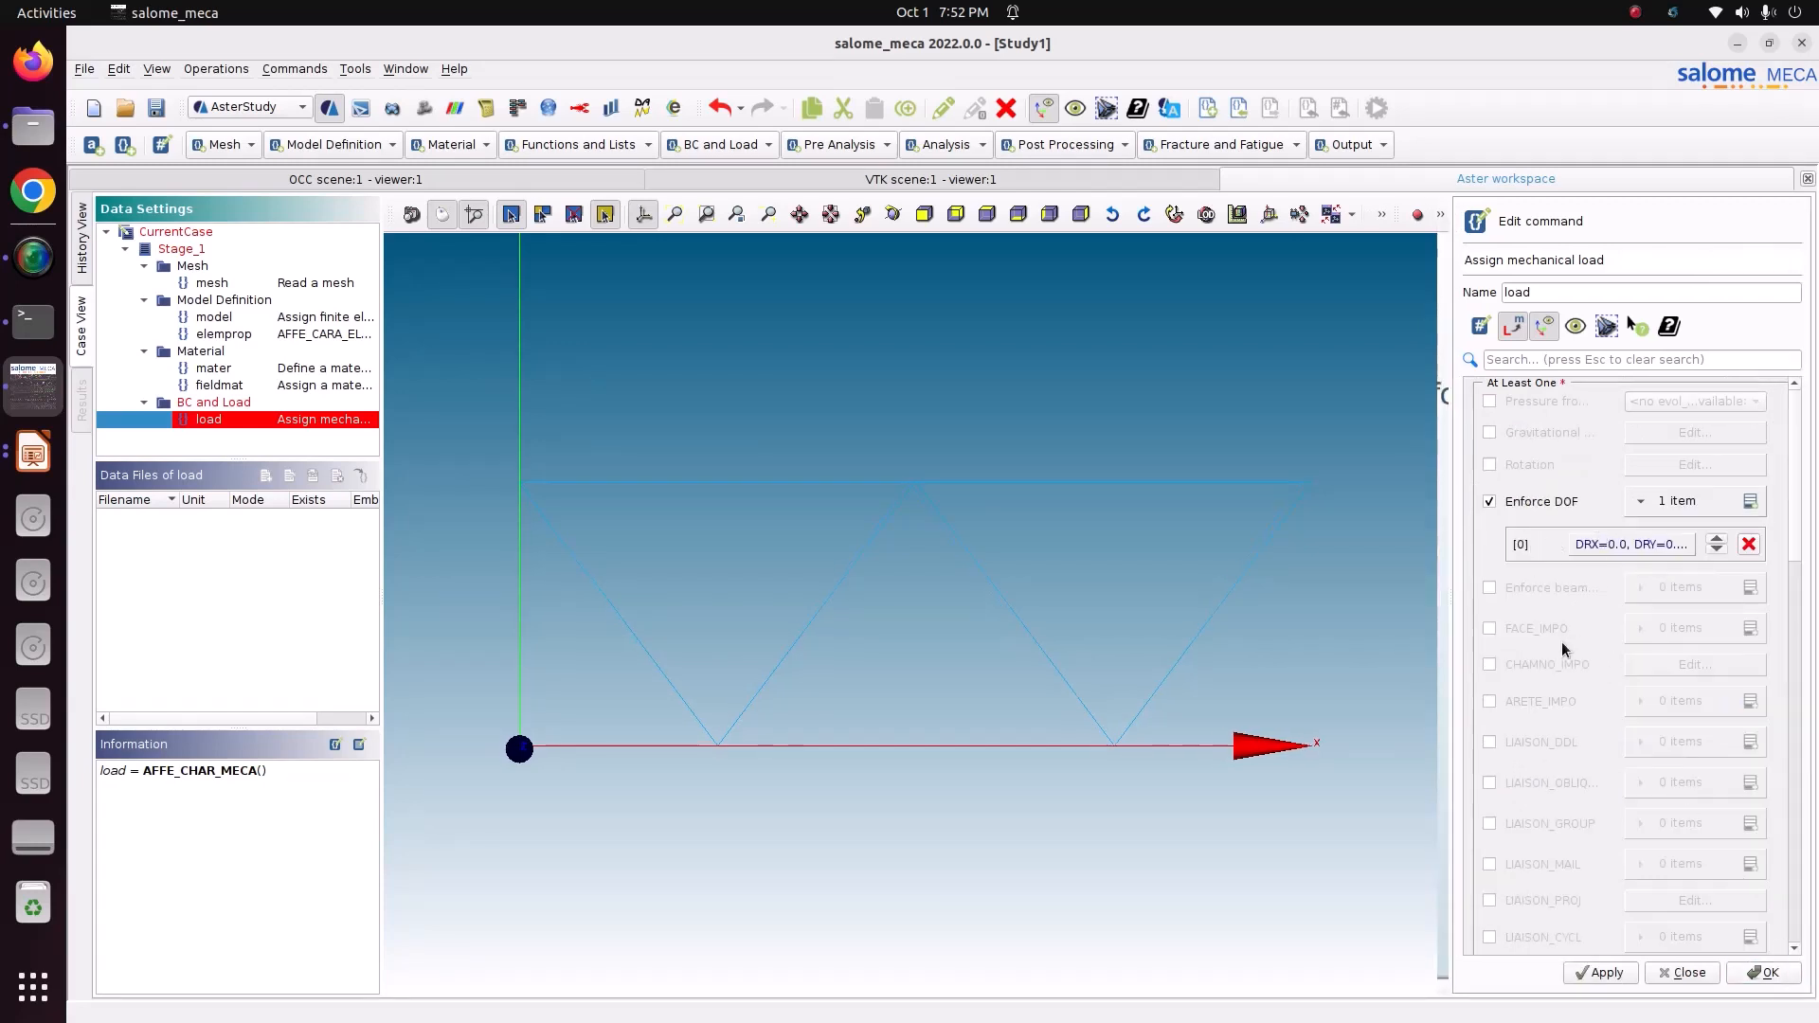
- Add one FORCE_NODALE item to the mechanical load and apply it to the ForceY1 node group
scroll(1561, 645, "down", 10)
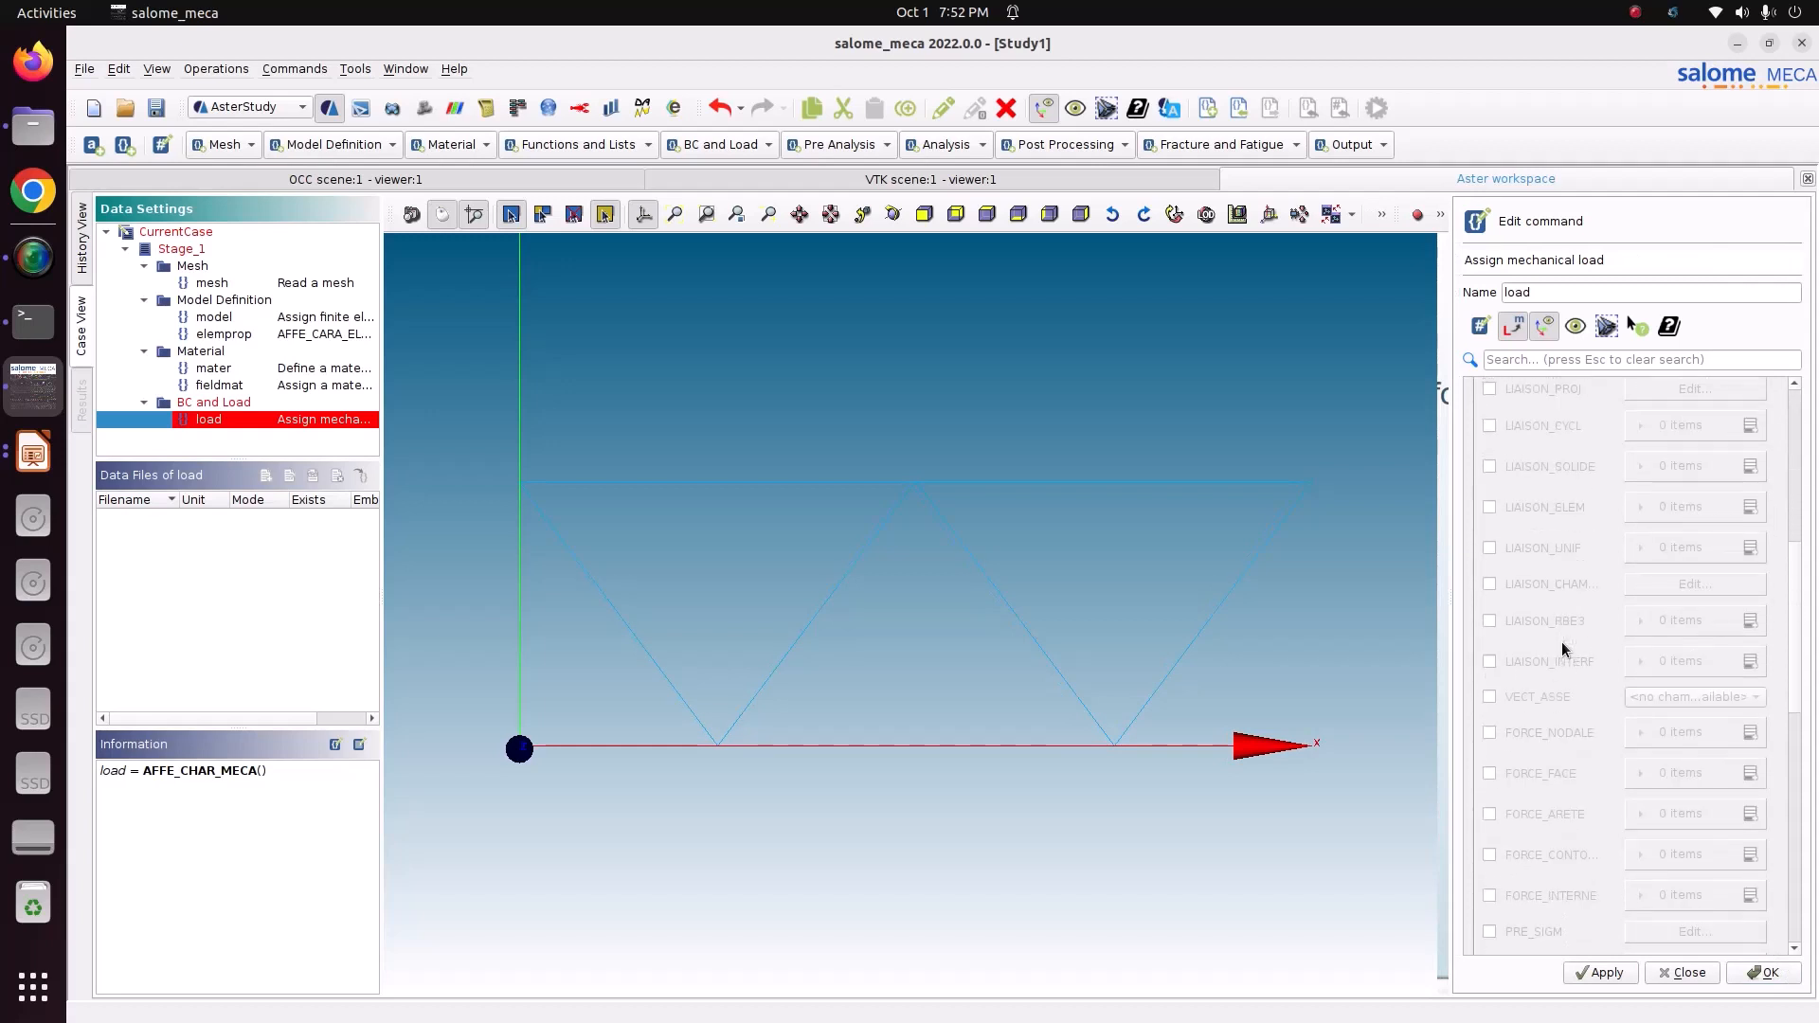
scroll(1562, 645, "down", 3)
left_click(1489, 563)
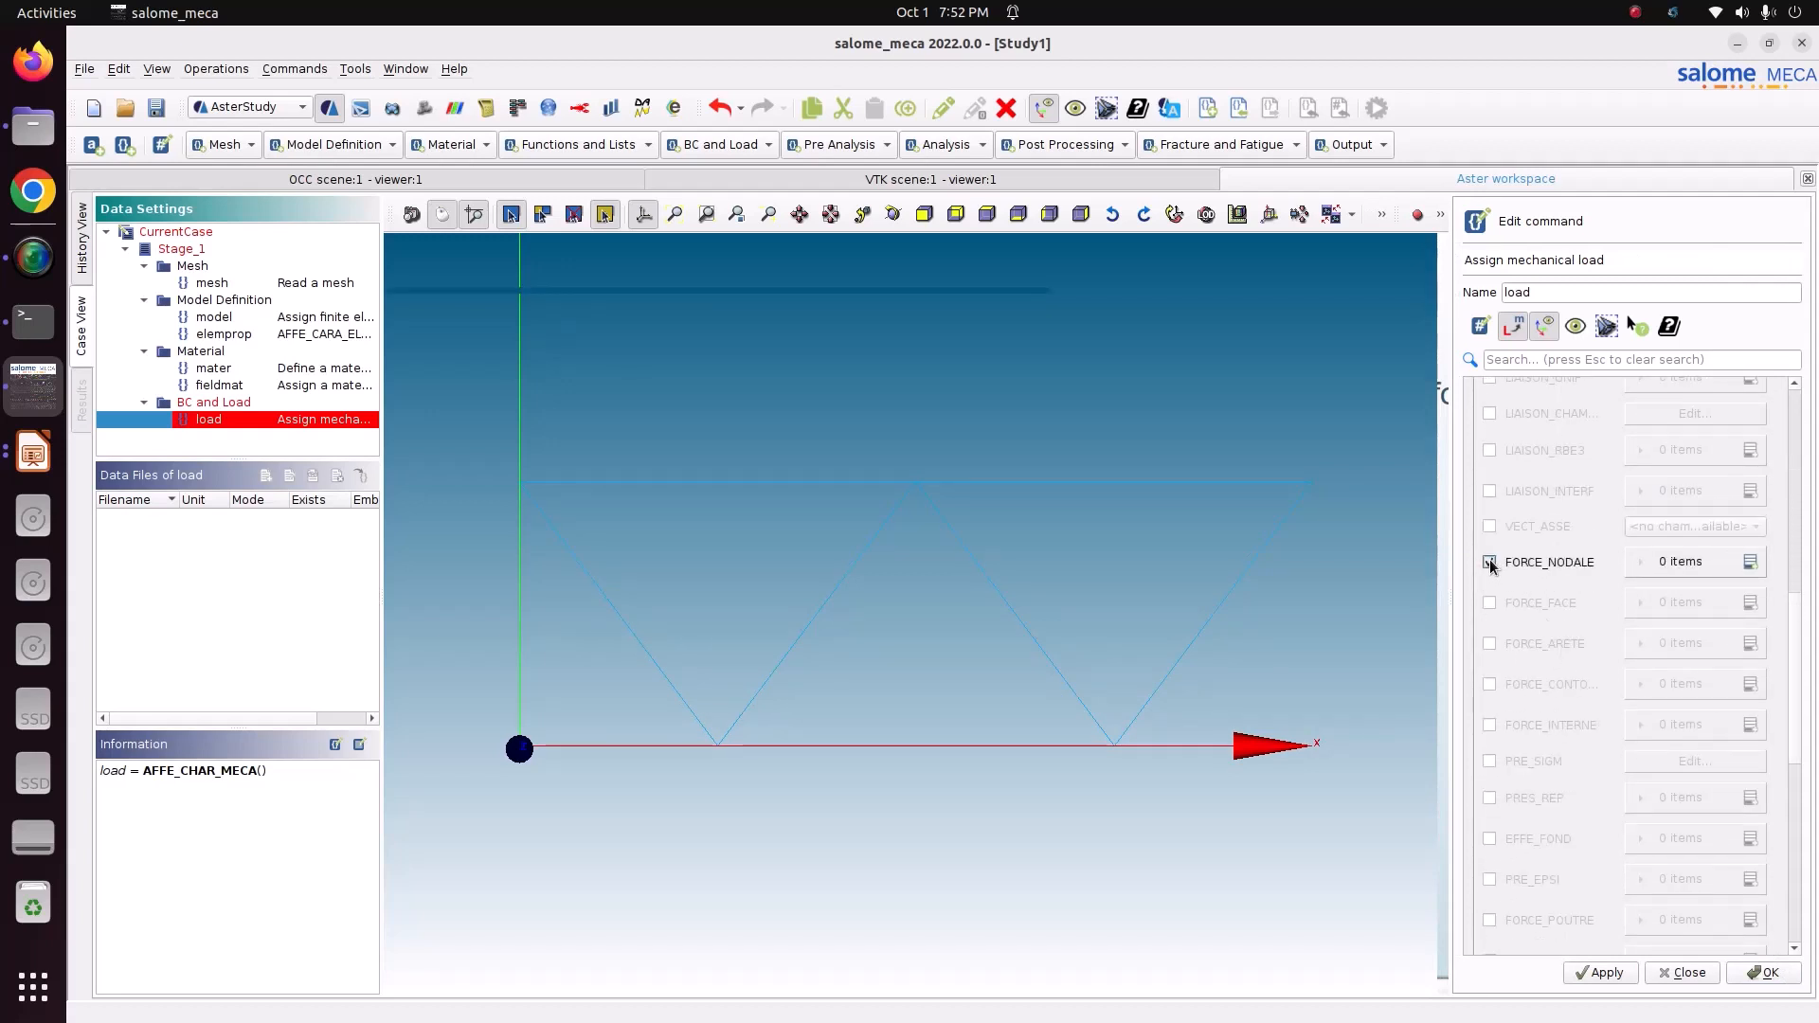
left_click(1750, 562)
left_click(1631, 604)
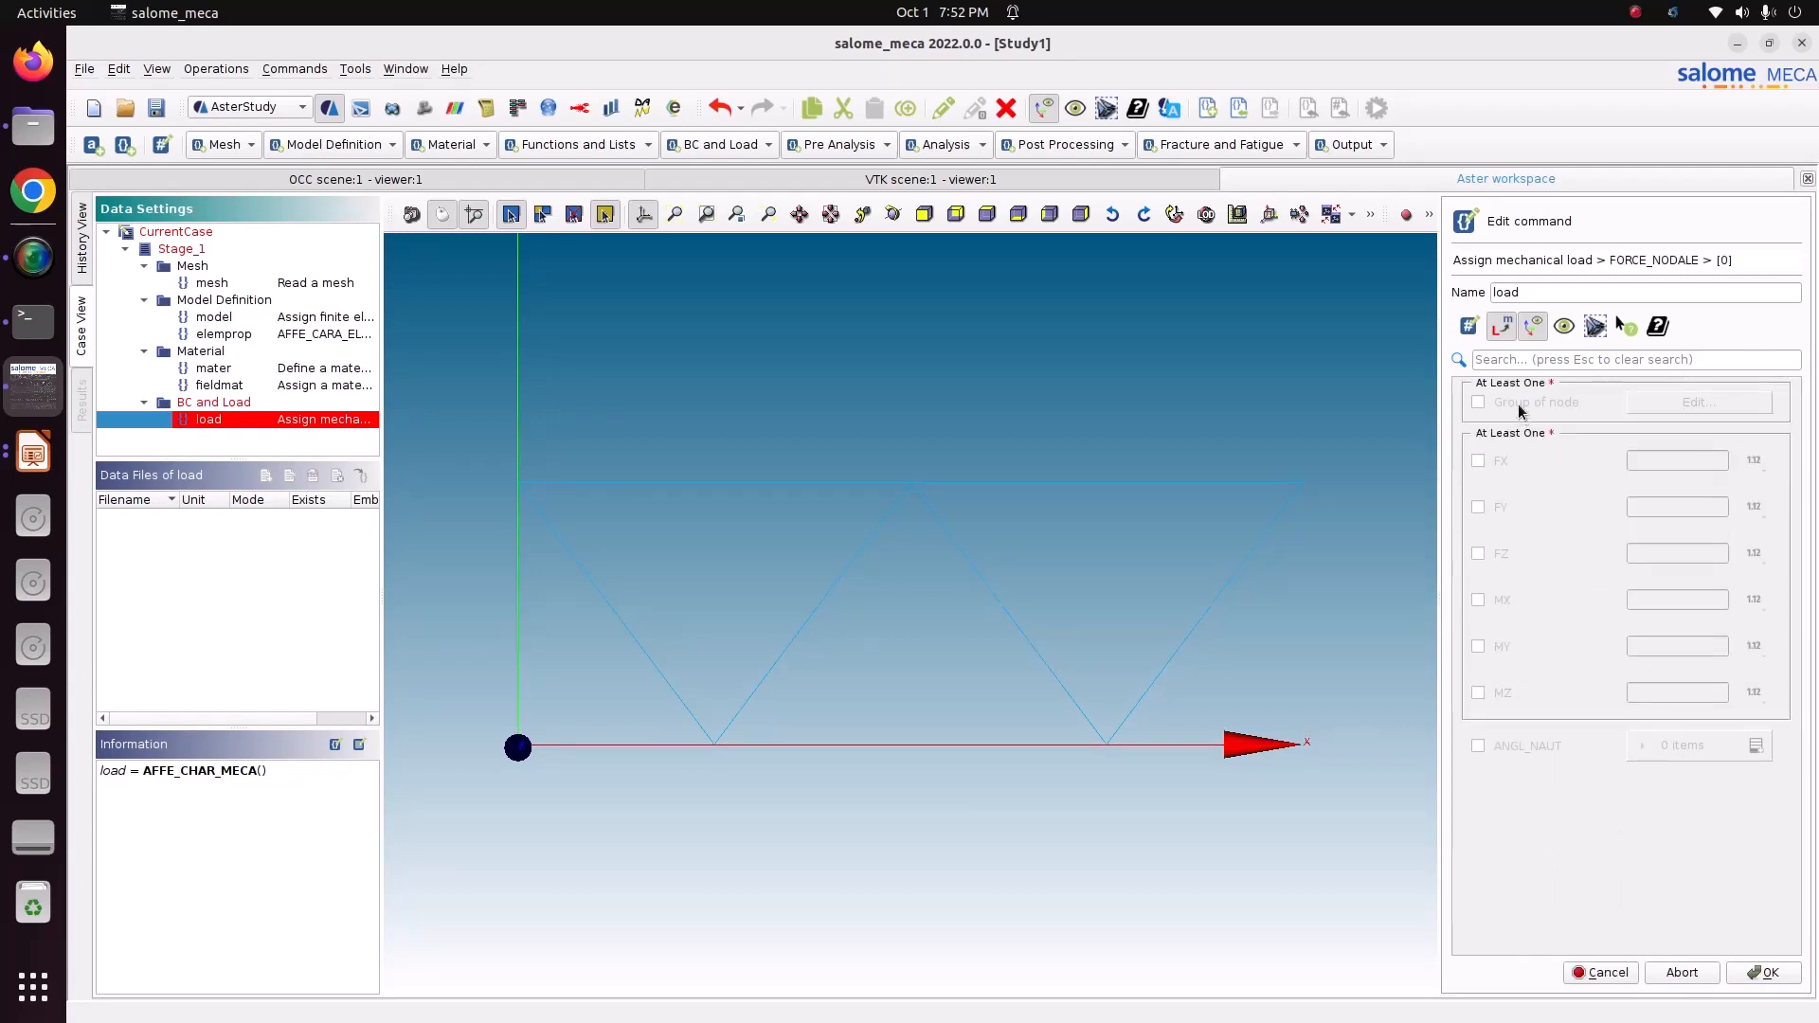
left_click(1519, 408)
left_click(1667, 404)
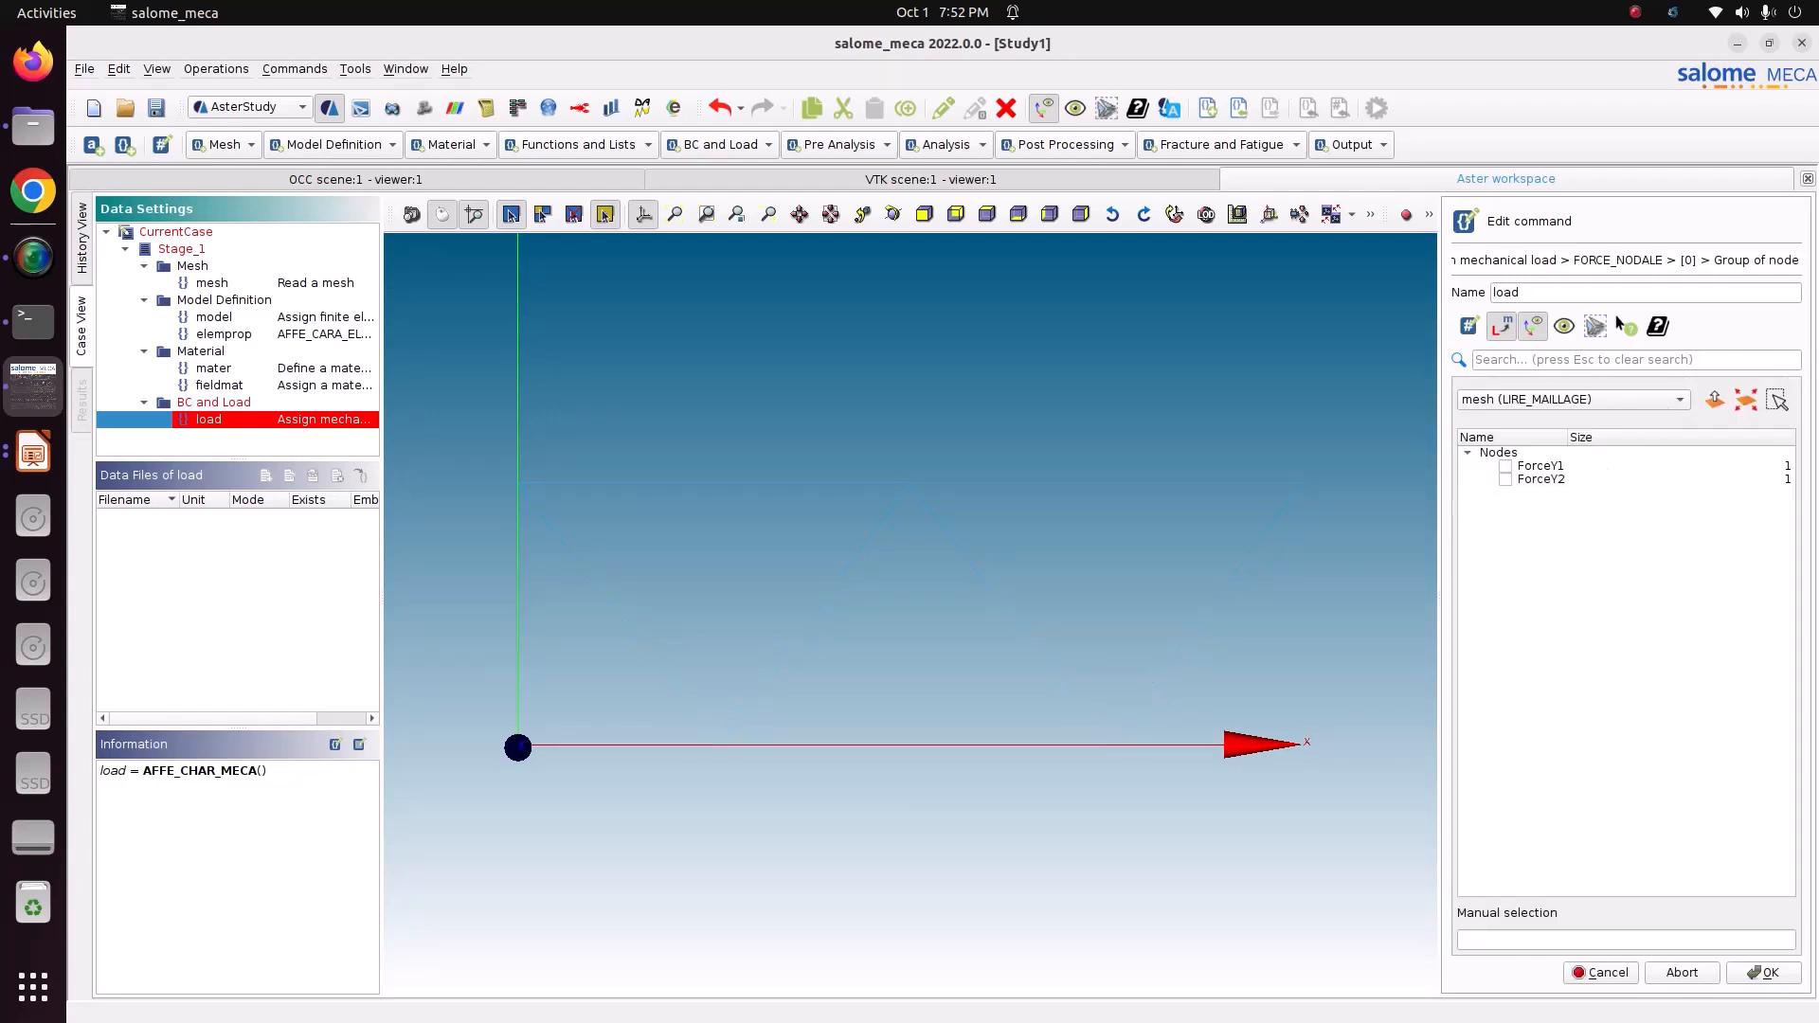
left_click(1505, 466)
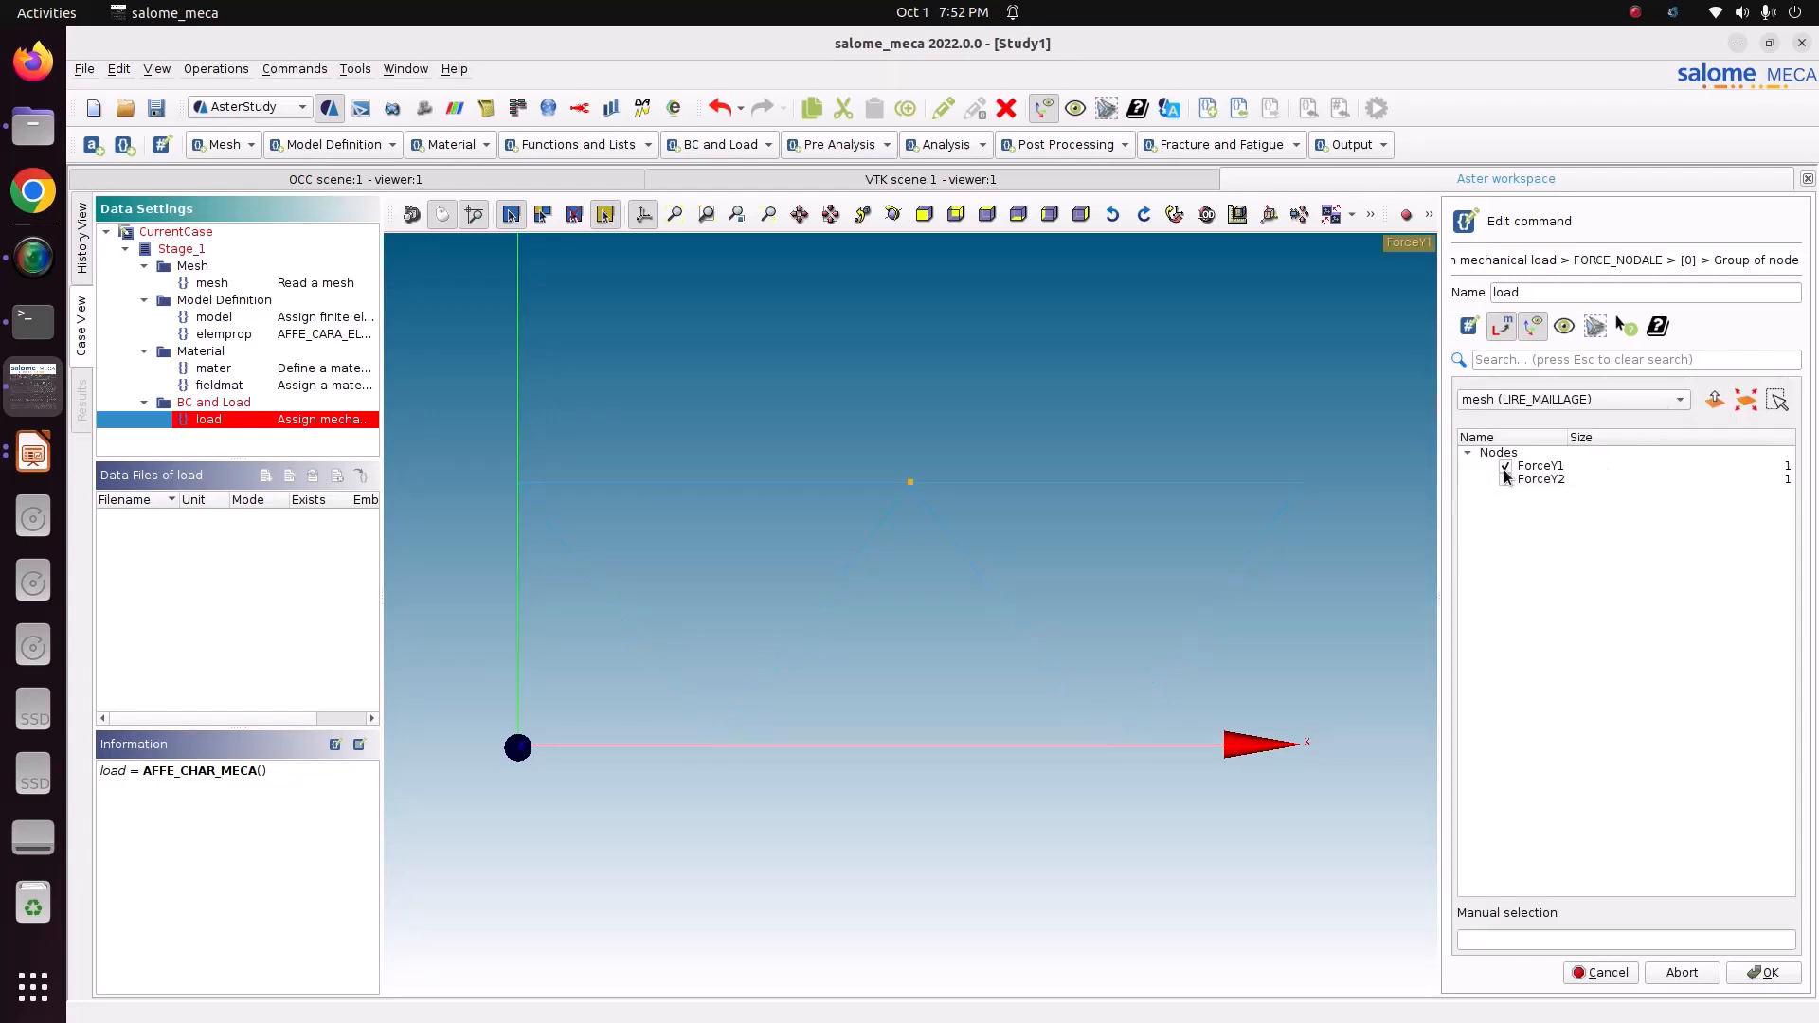
left_click(1762, 973)
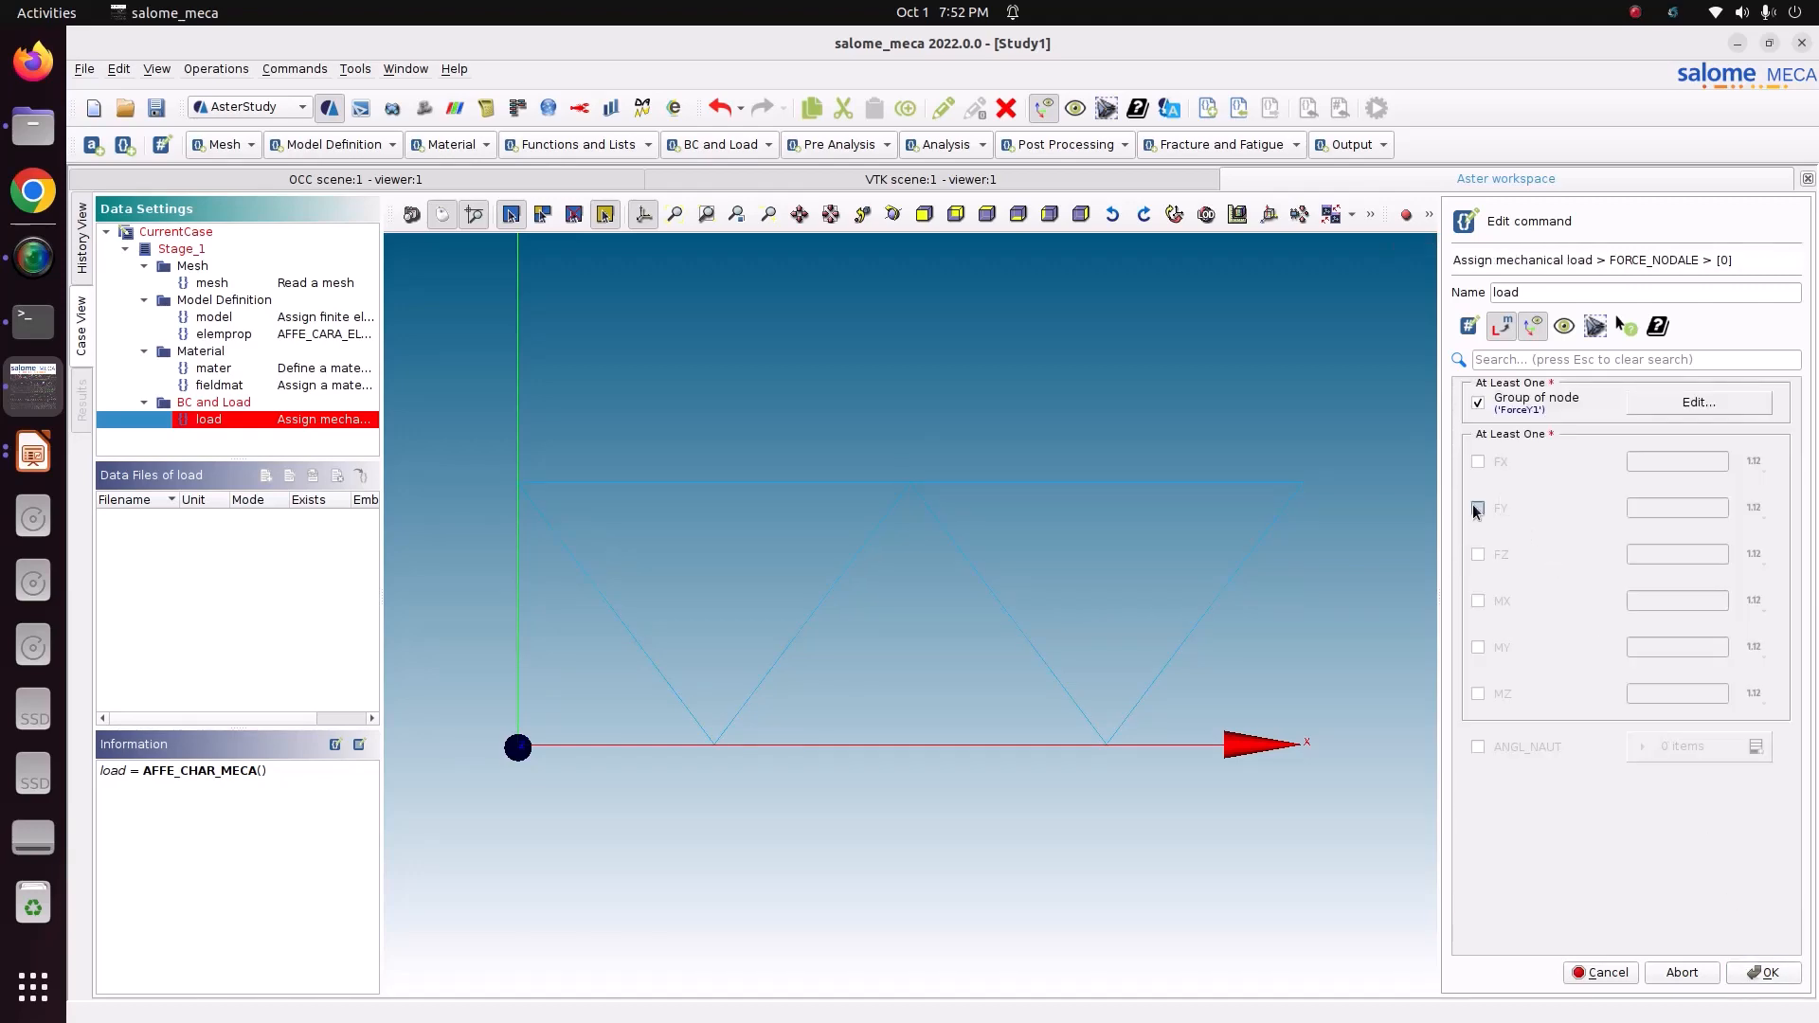
- Enable FY for the ForceY1 nodal force, check the load in the truss figure, and set FY to -5000
left_click(1476, 508)
left_click(19, 464)
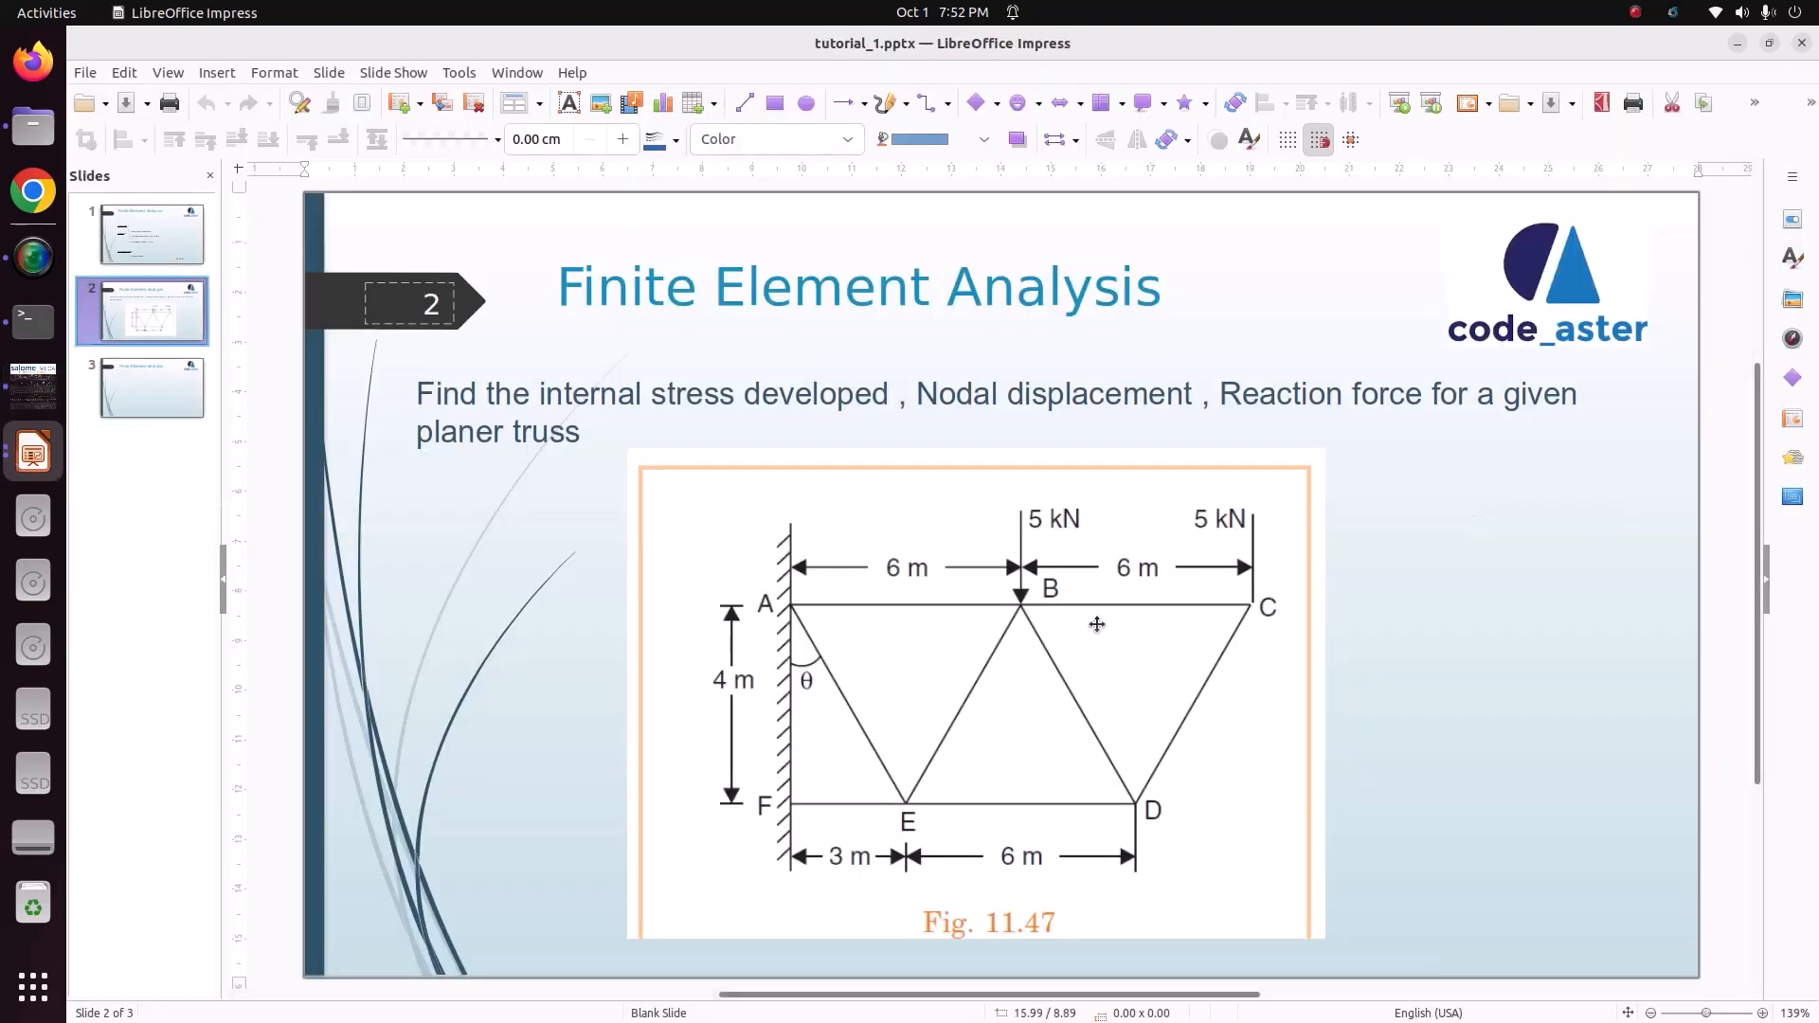
left_click(33, 383)
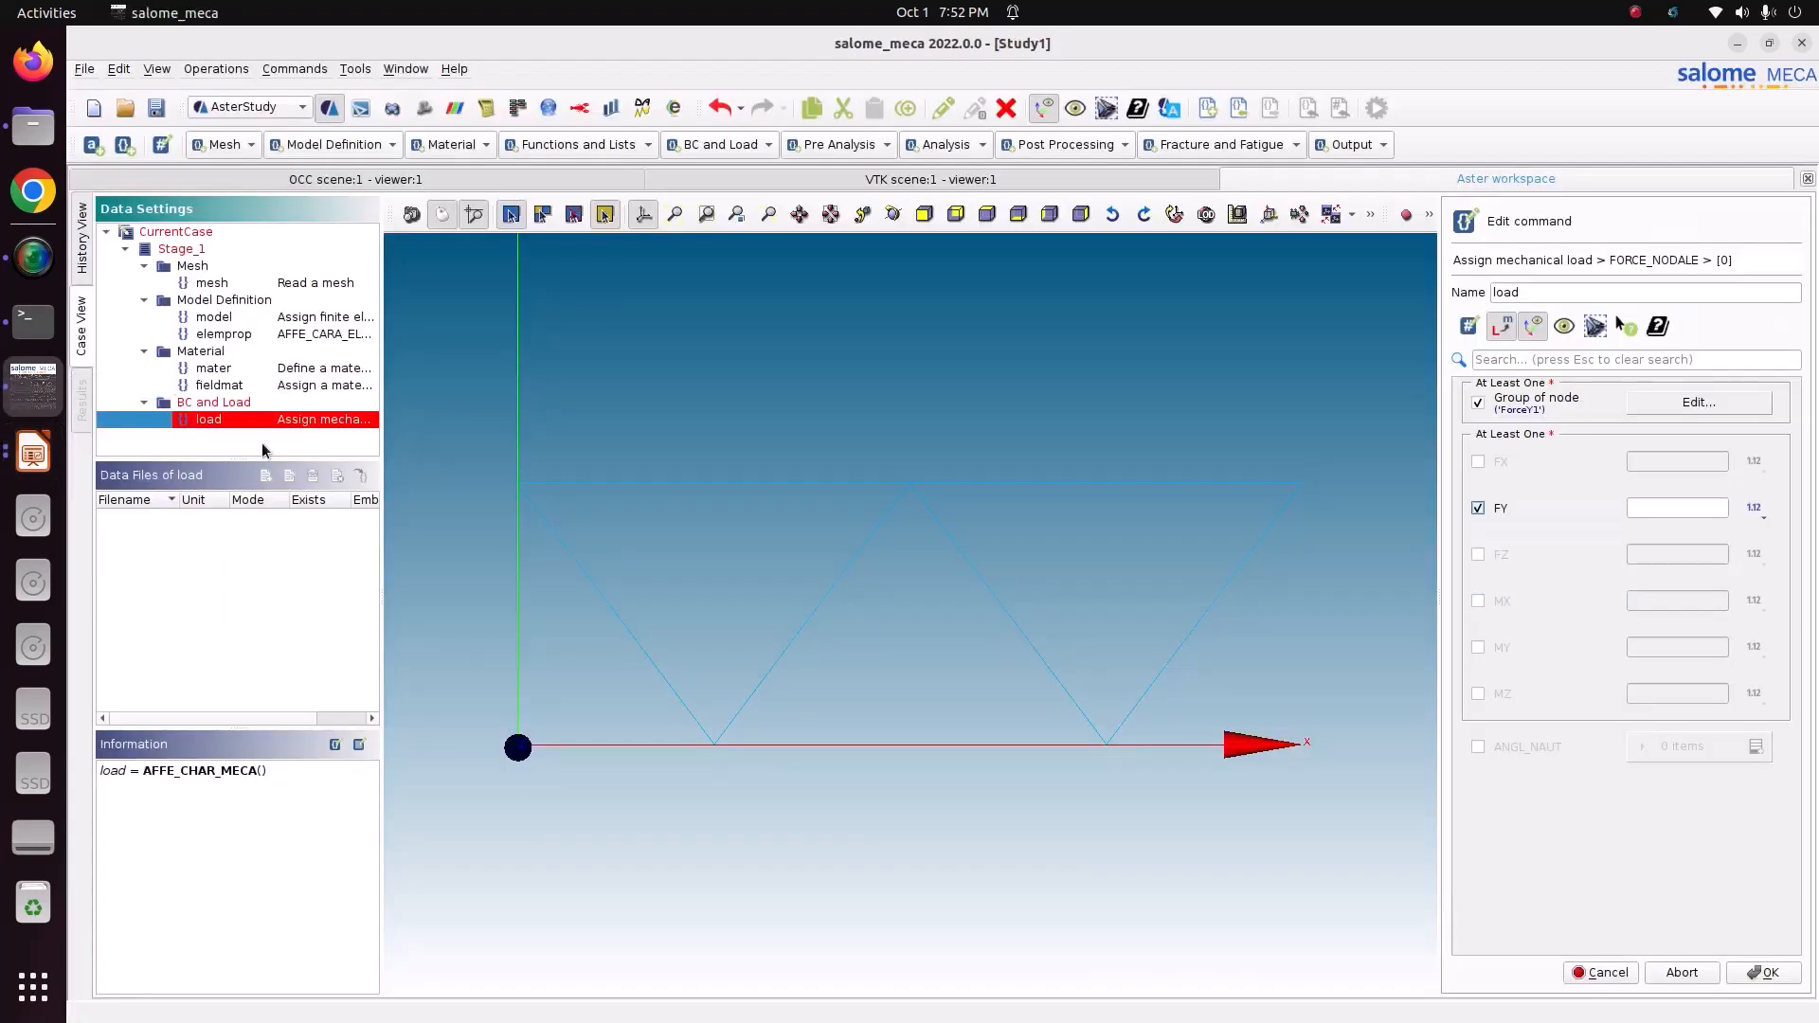
left_click(1638, 505)
type("-5000")
left_click(1763, 974)
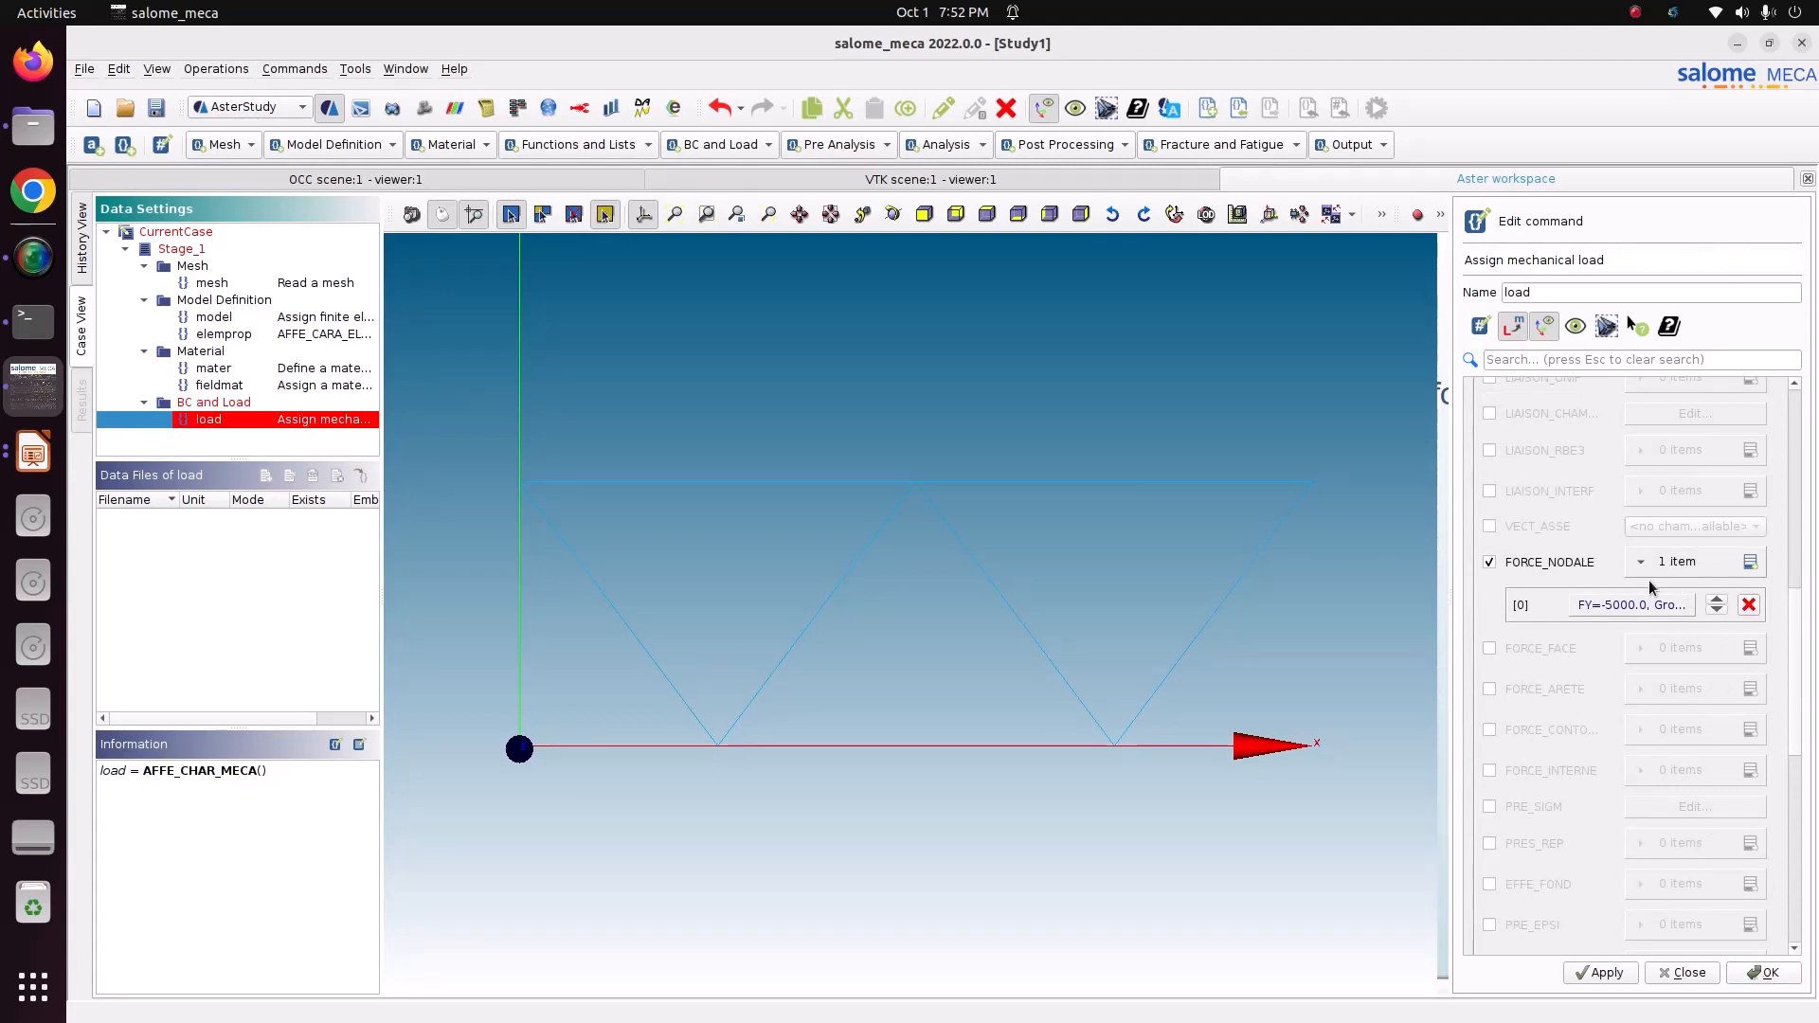
- Add a second FORCE_NODALE item to the mechanical load and apply it to the ForceY2 node group
left_click(1750, 562)
left_click(1660, 637)
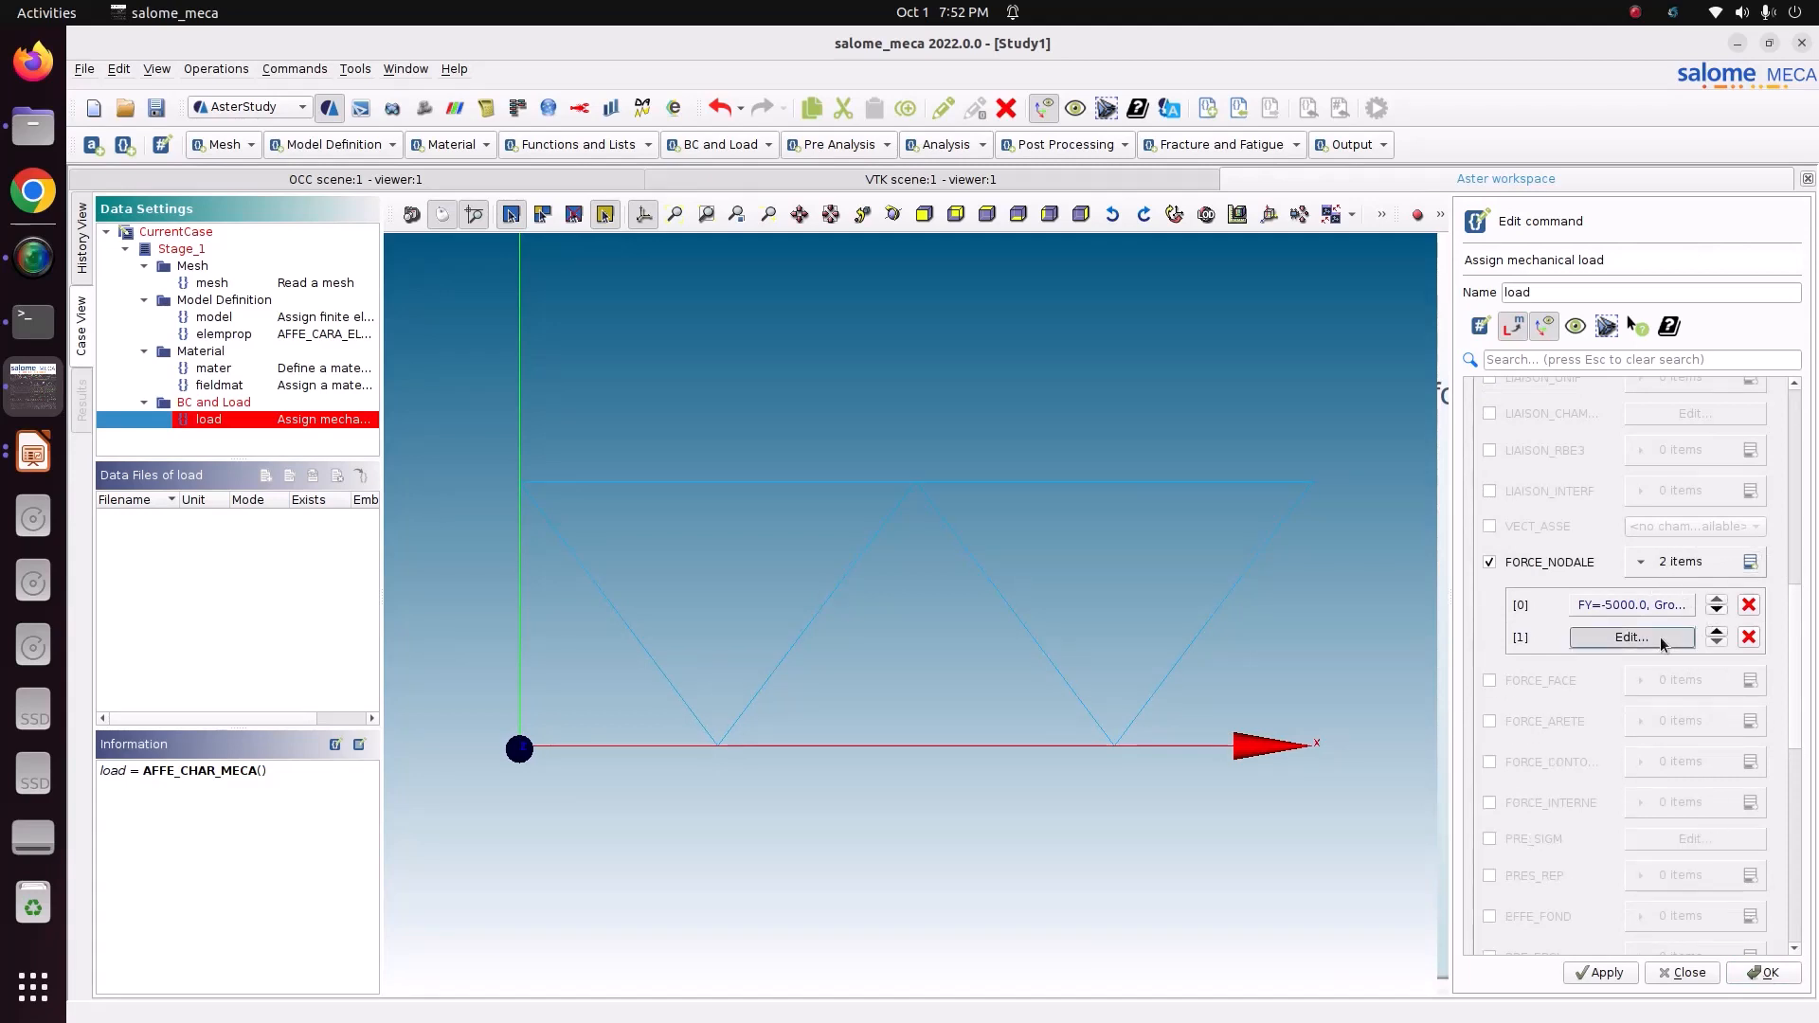
left_click(1513, 405)
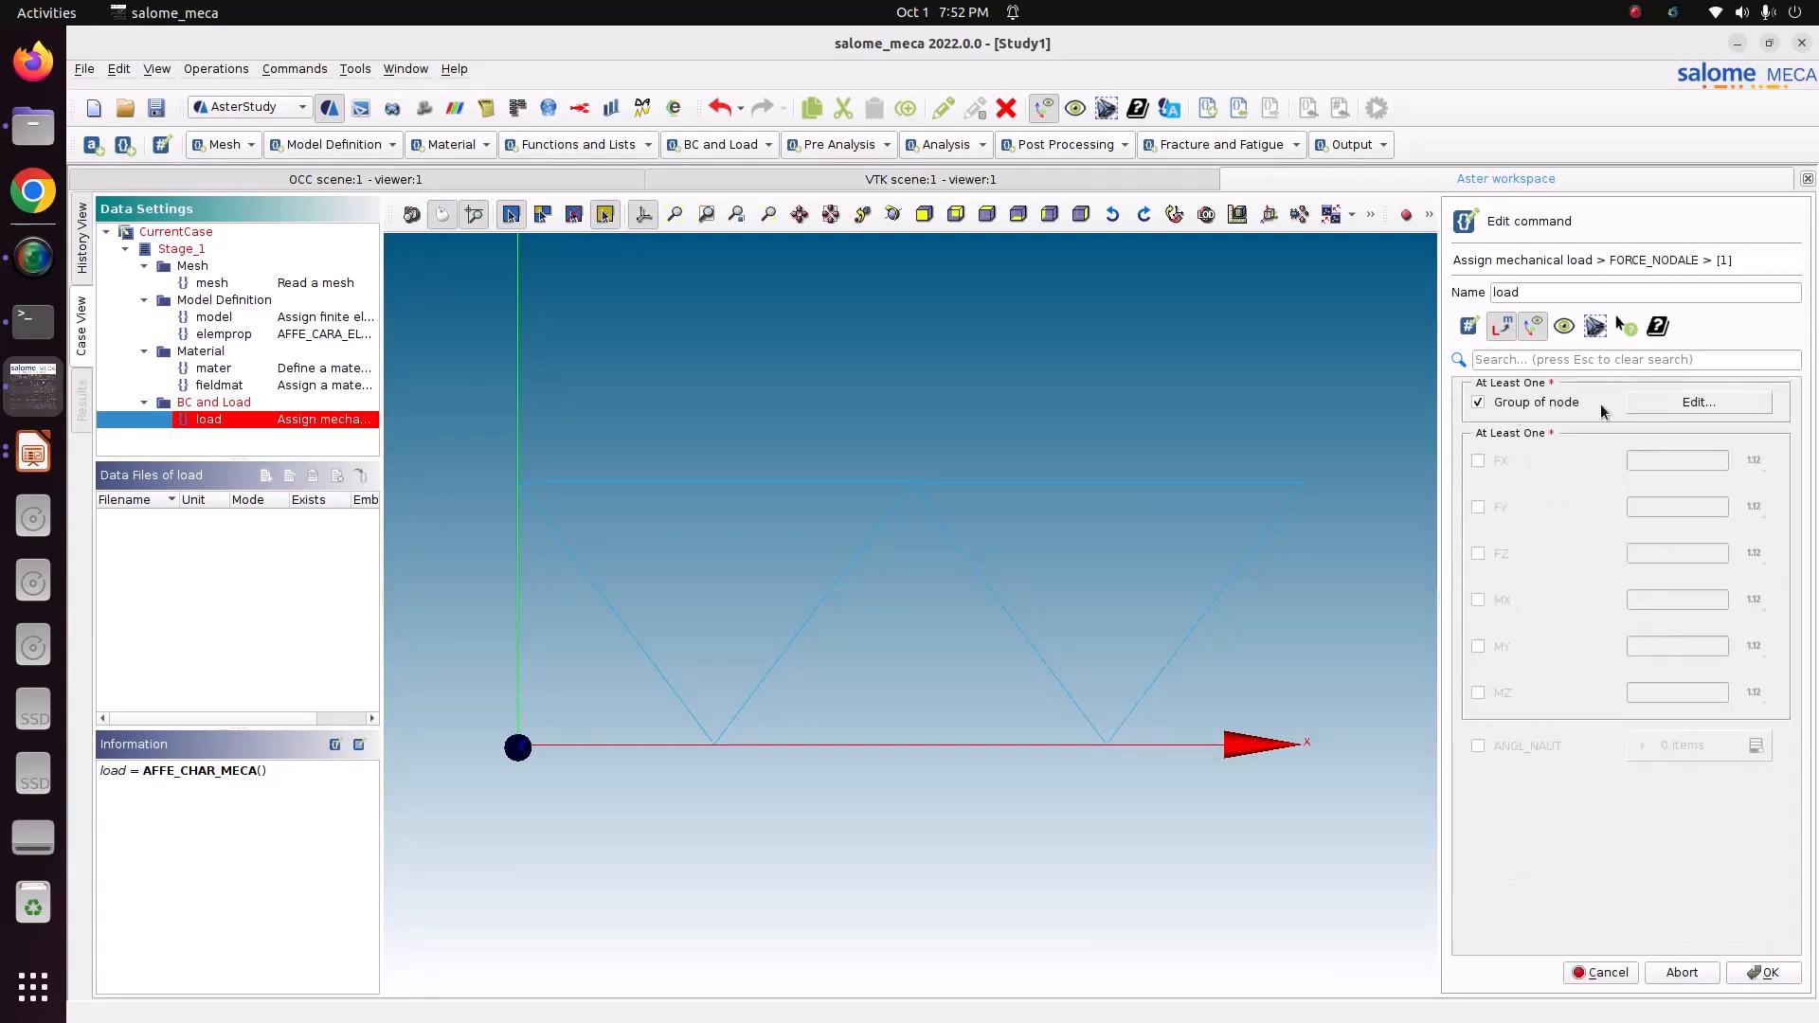
left_click(1651, 401)
left_click(1505, 479)
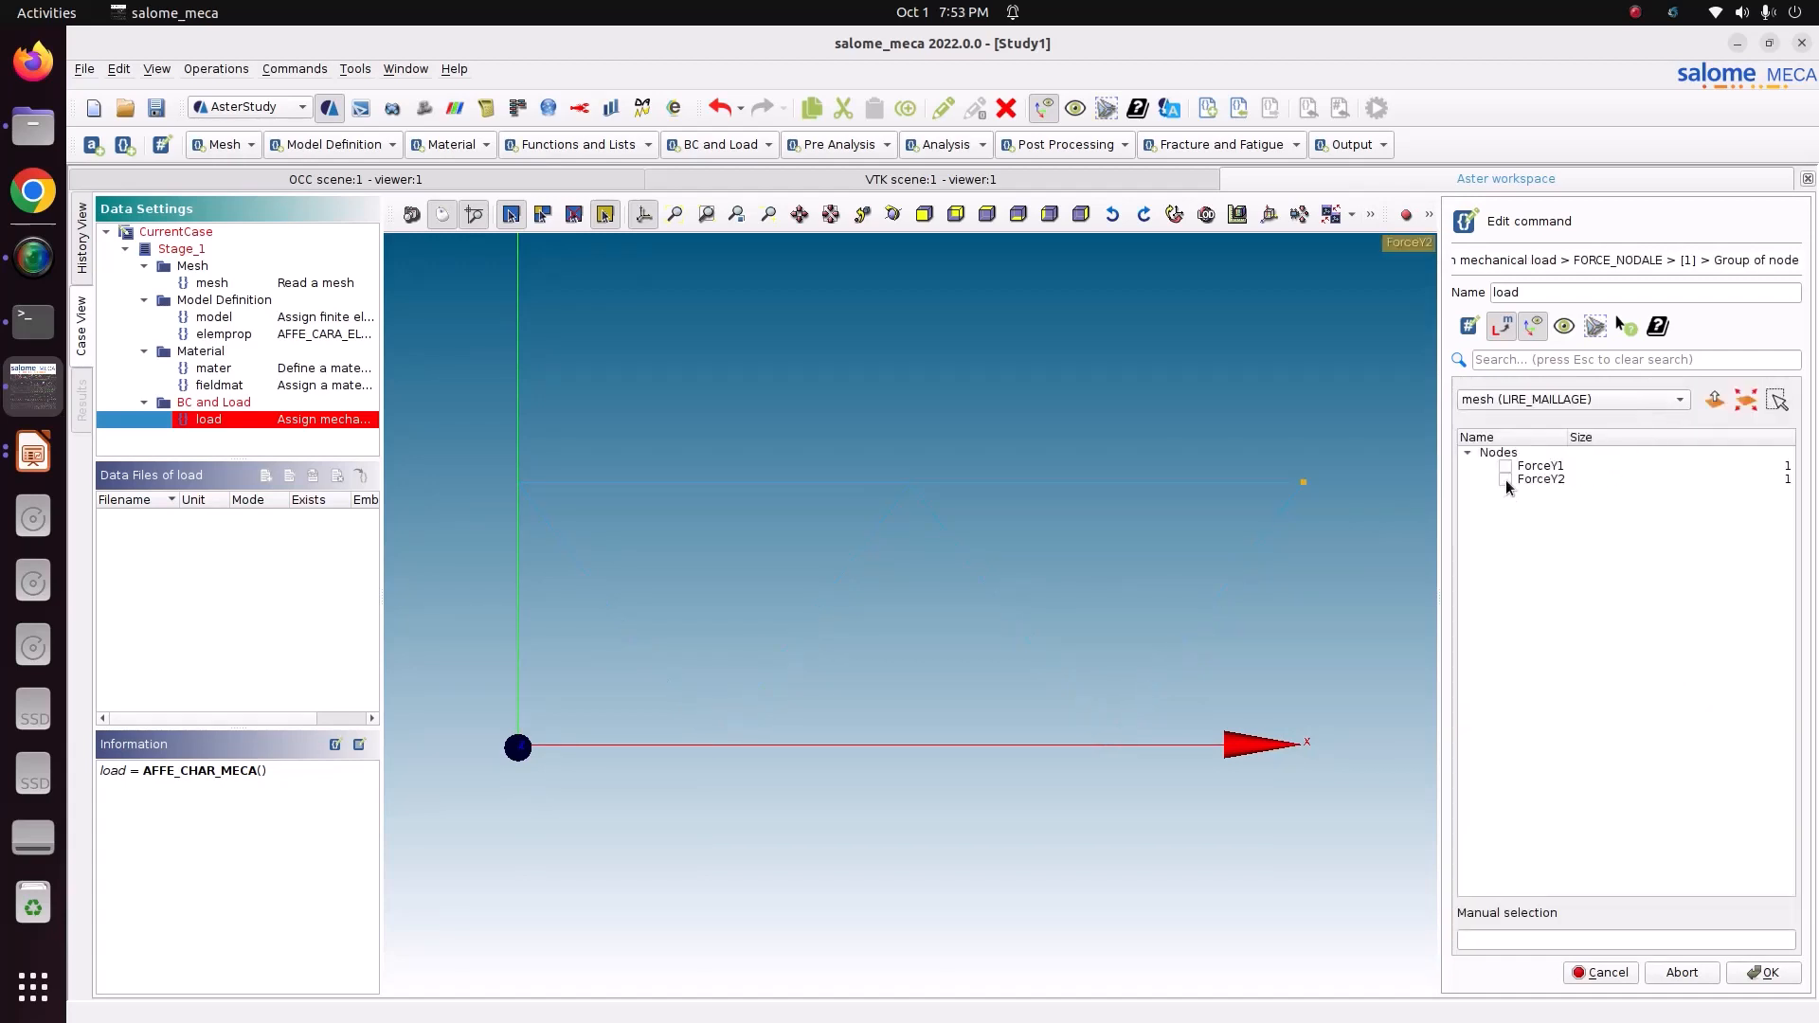
left_click(1768, 974)
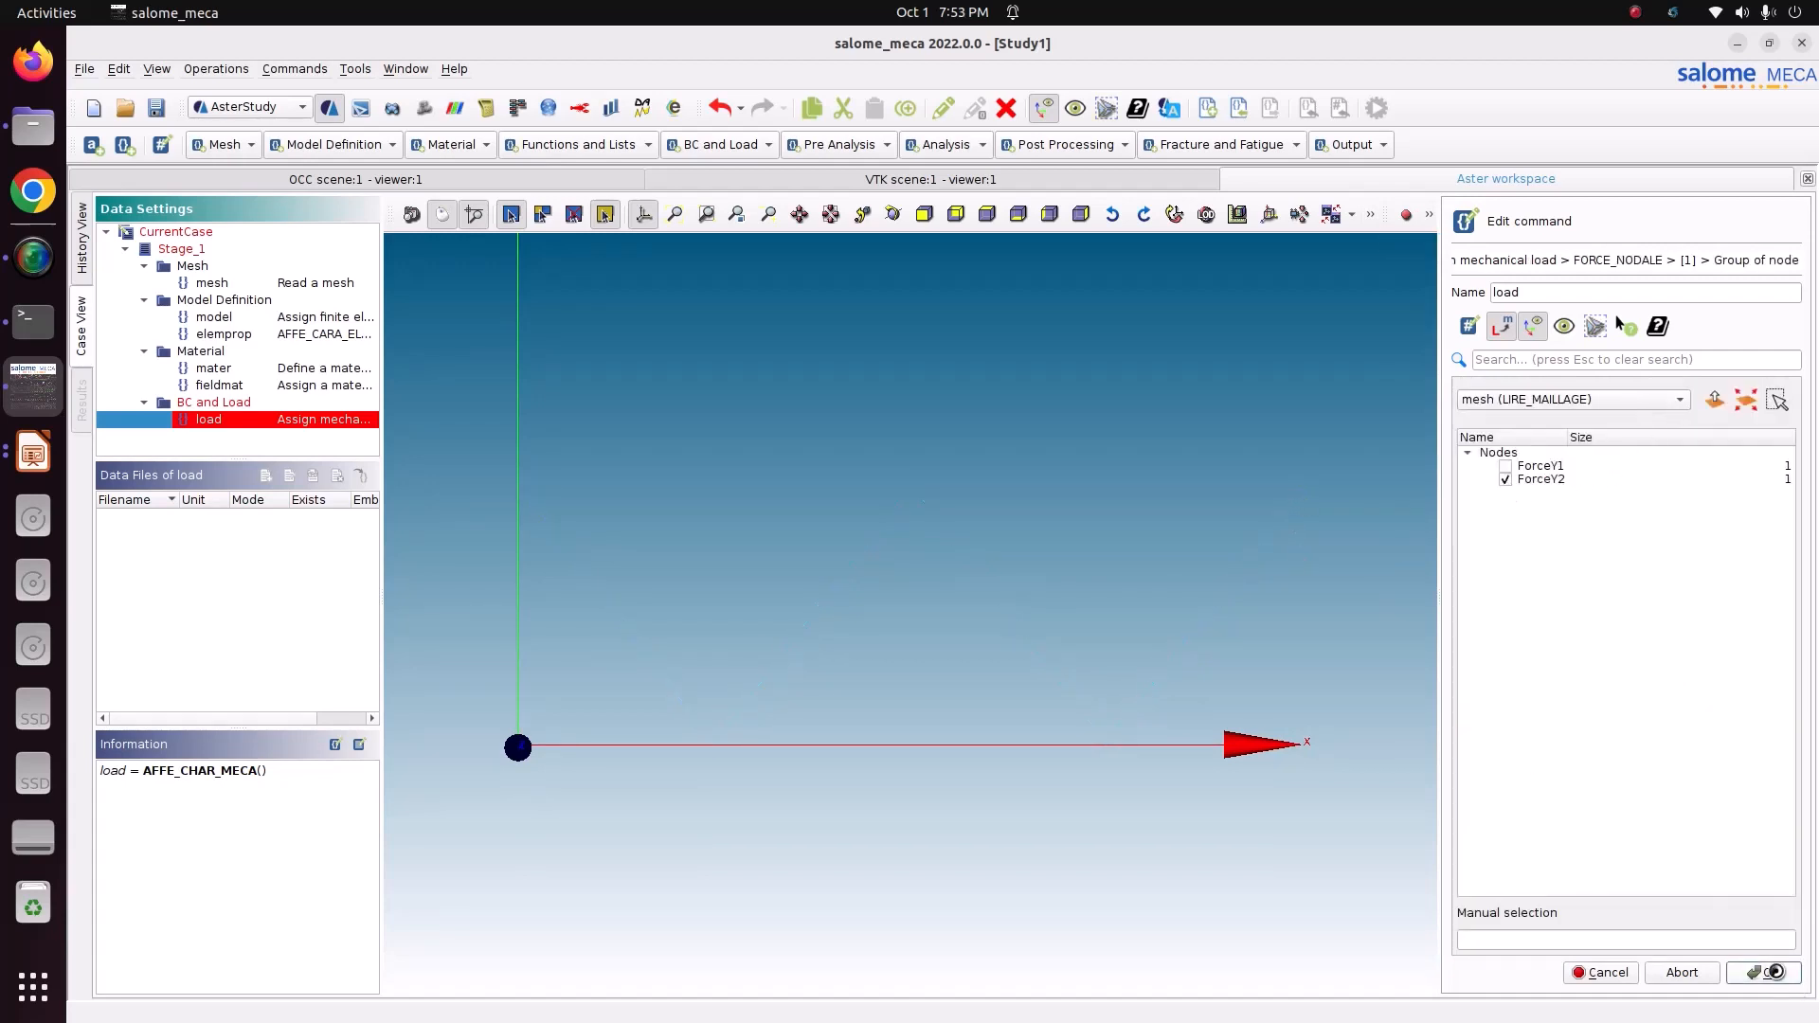
- Set FY to -5000 for the ForceY2 nodal force and store the completed mechanical load command
left_click(1480, 508)
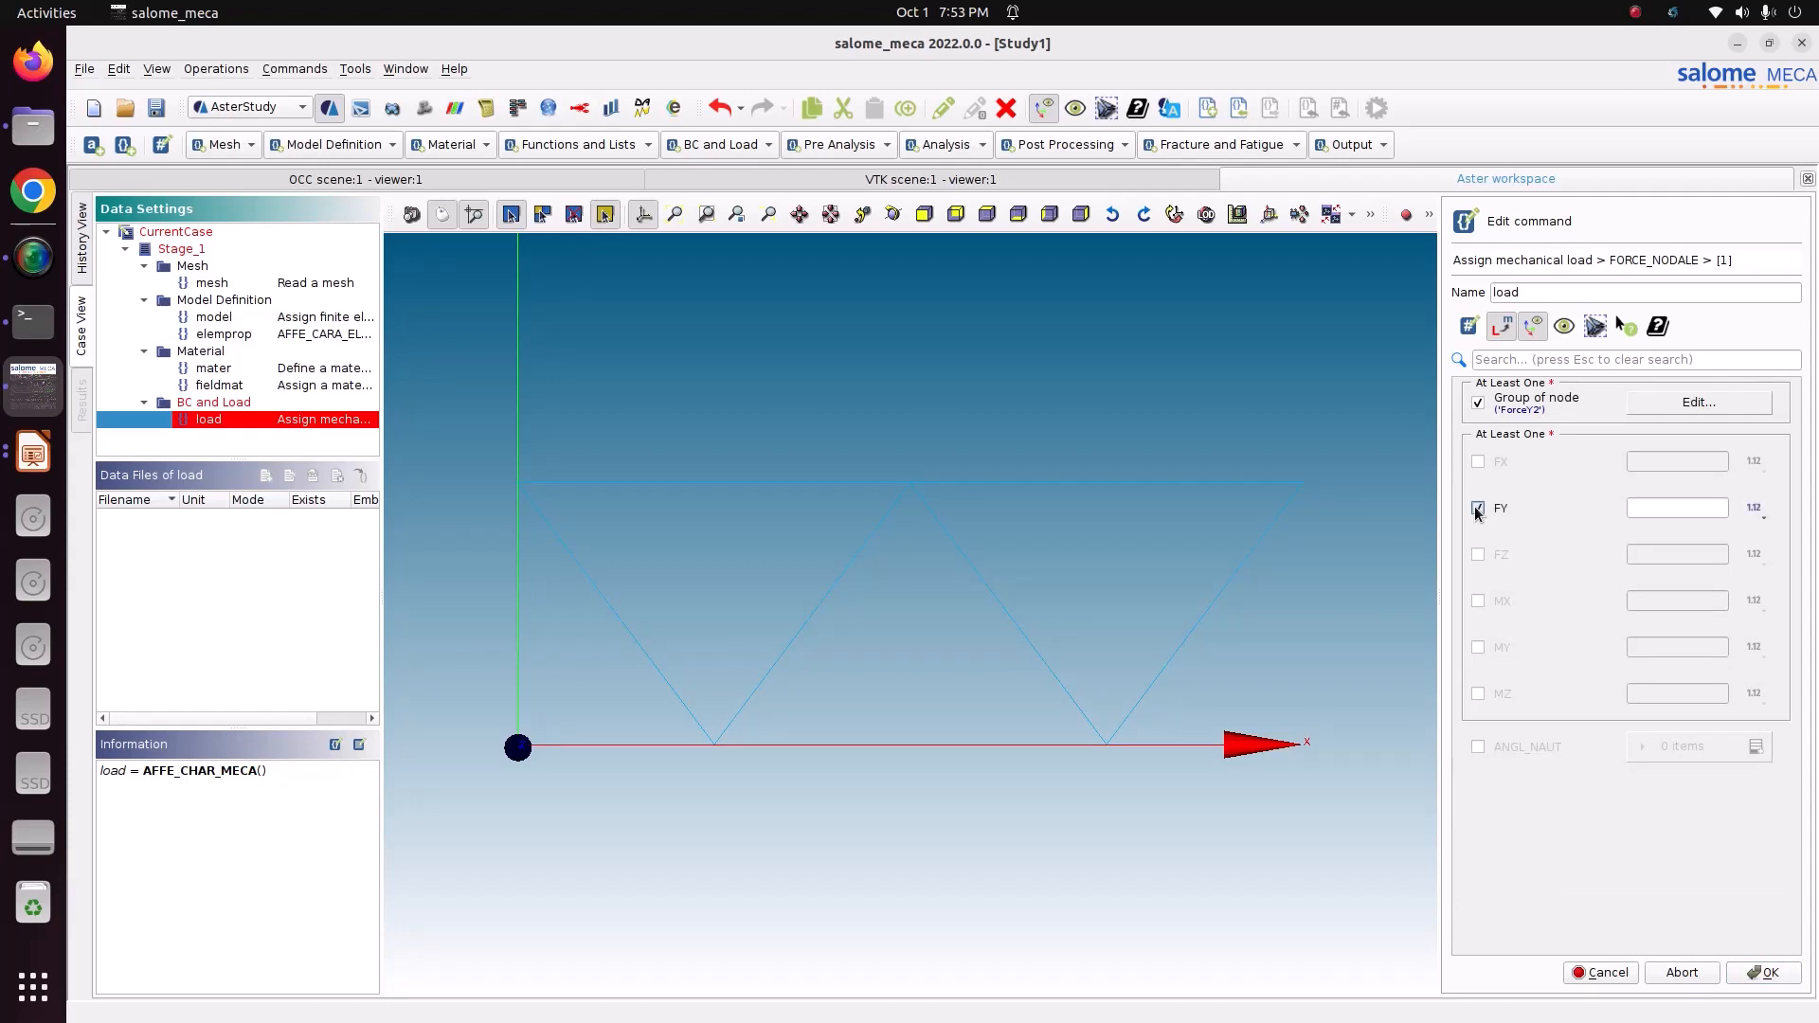
left_click(33, 453)
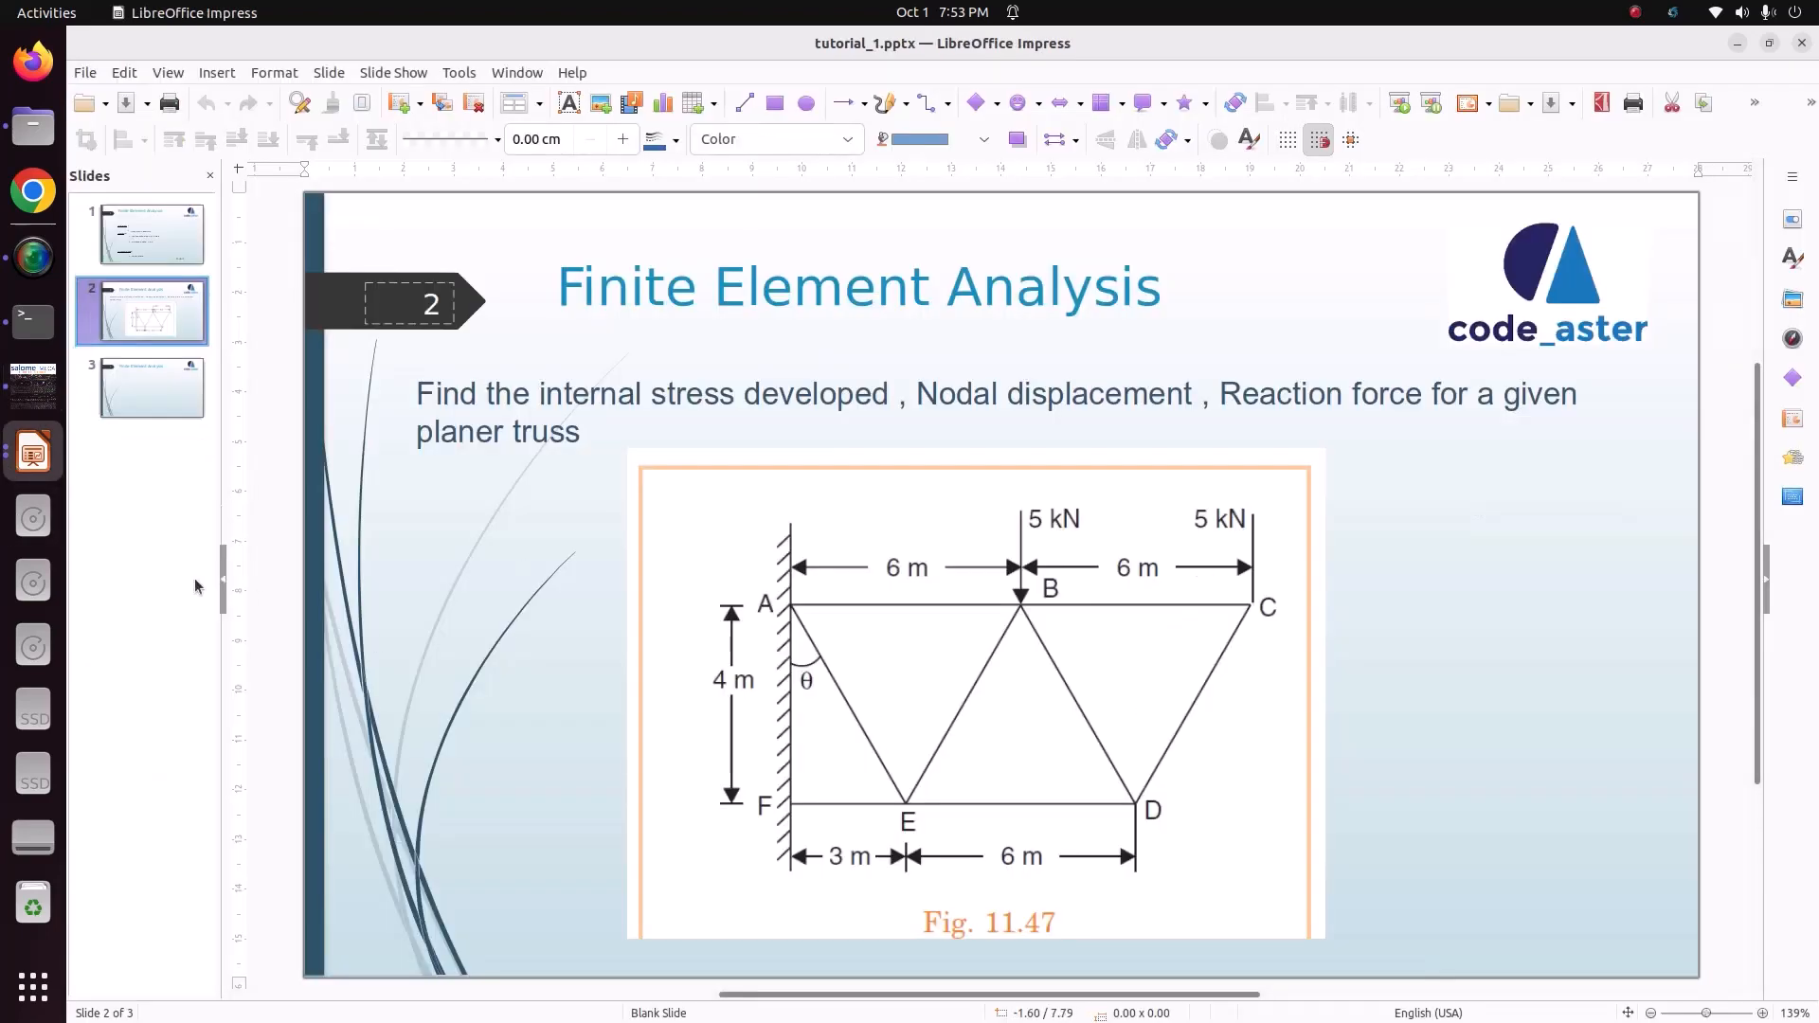
left_click(33, 384)
left_click(1669, 507)
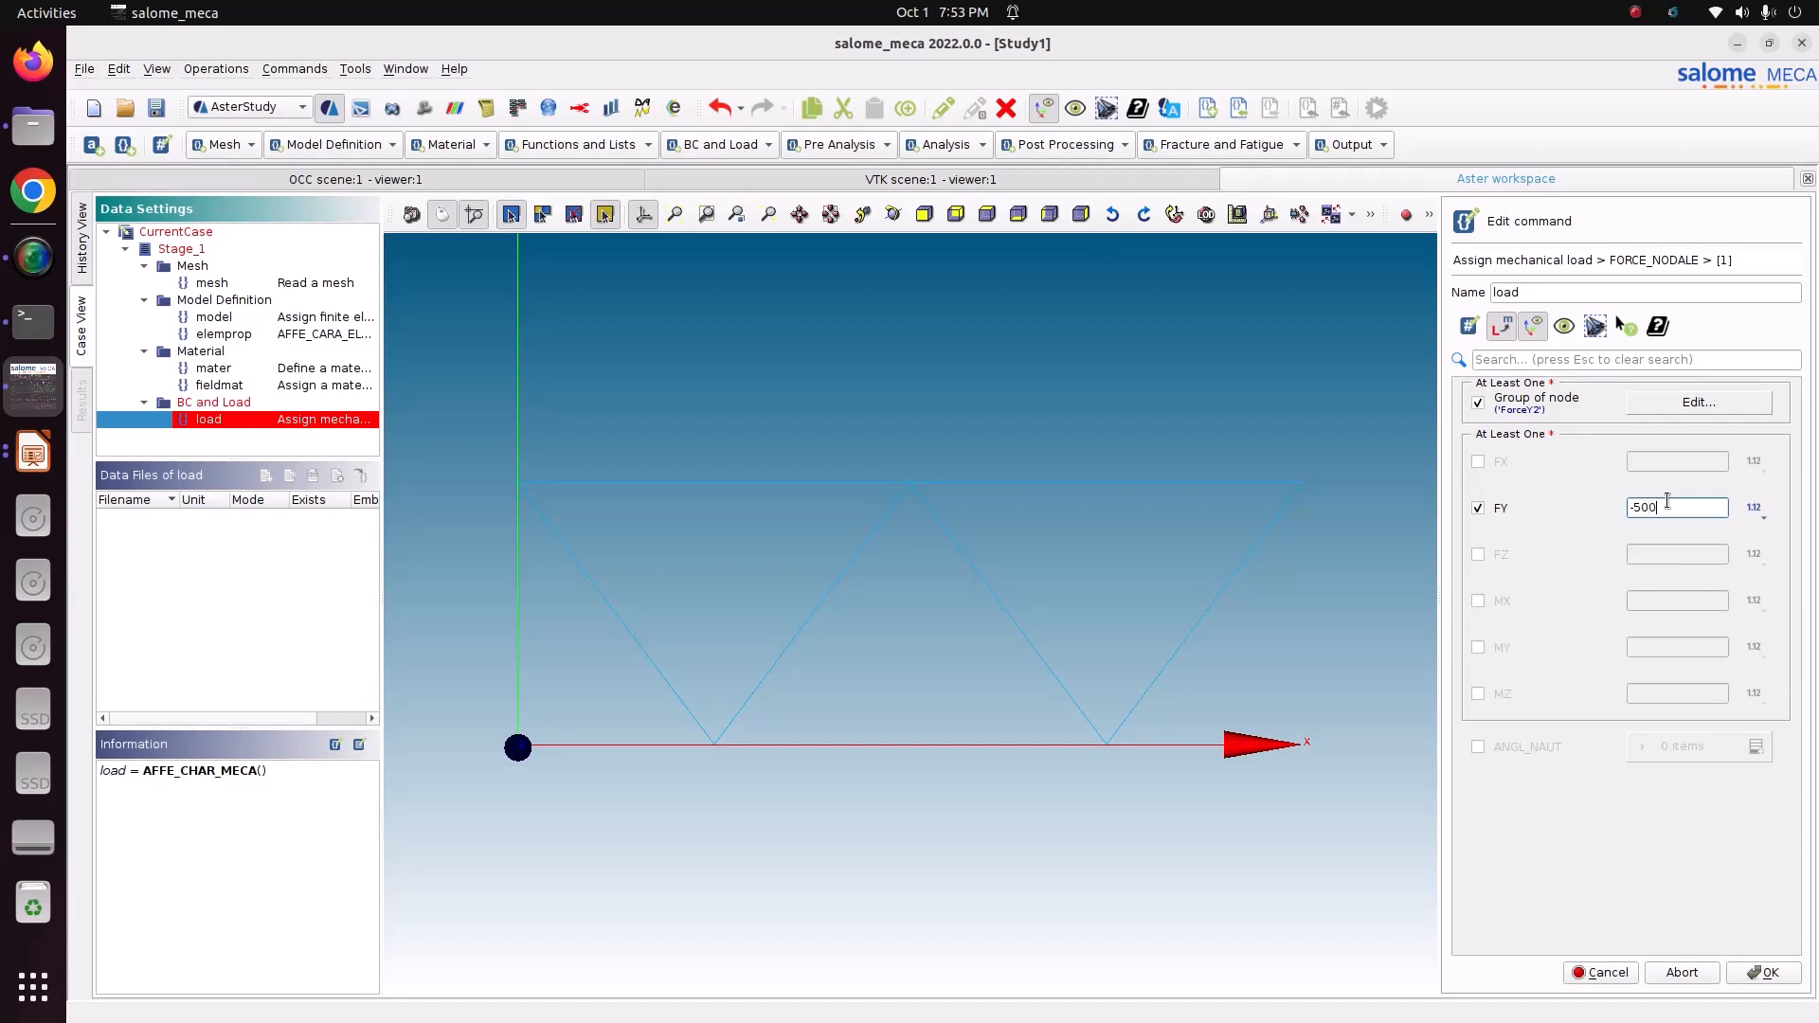
left_click(1770, 976)
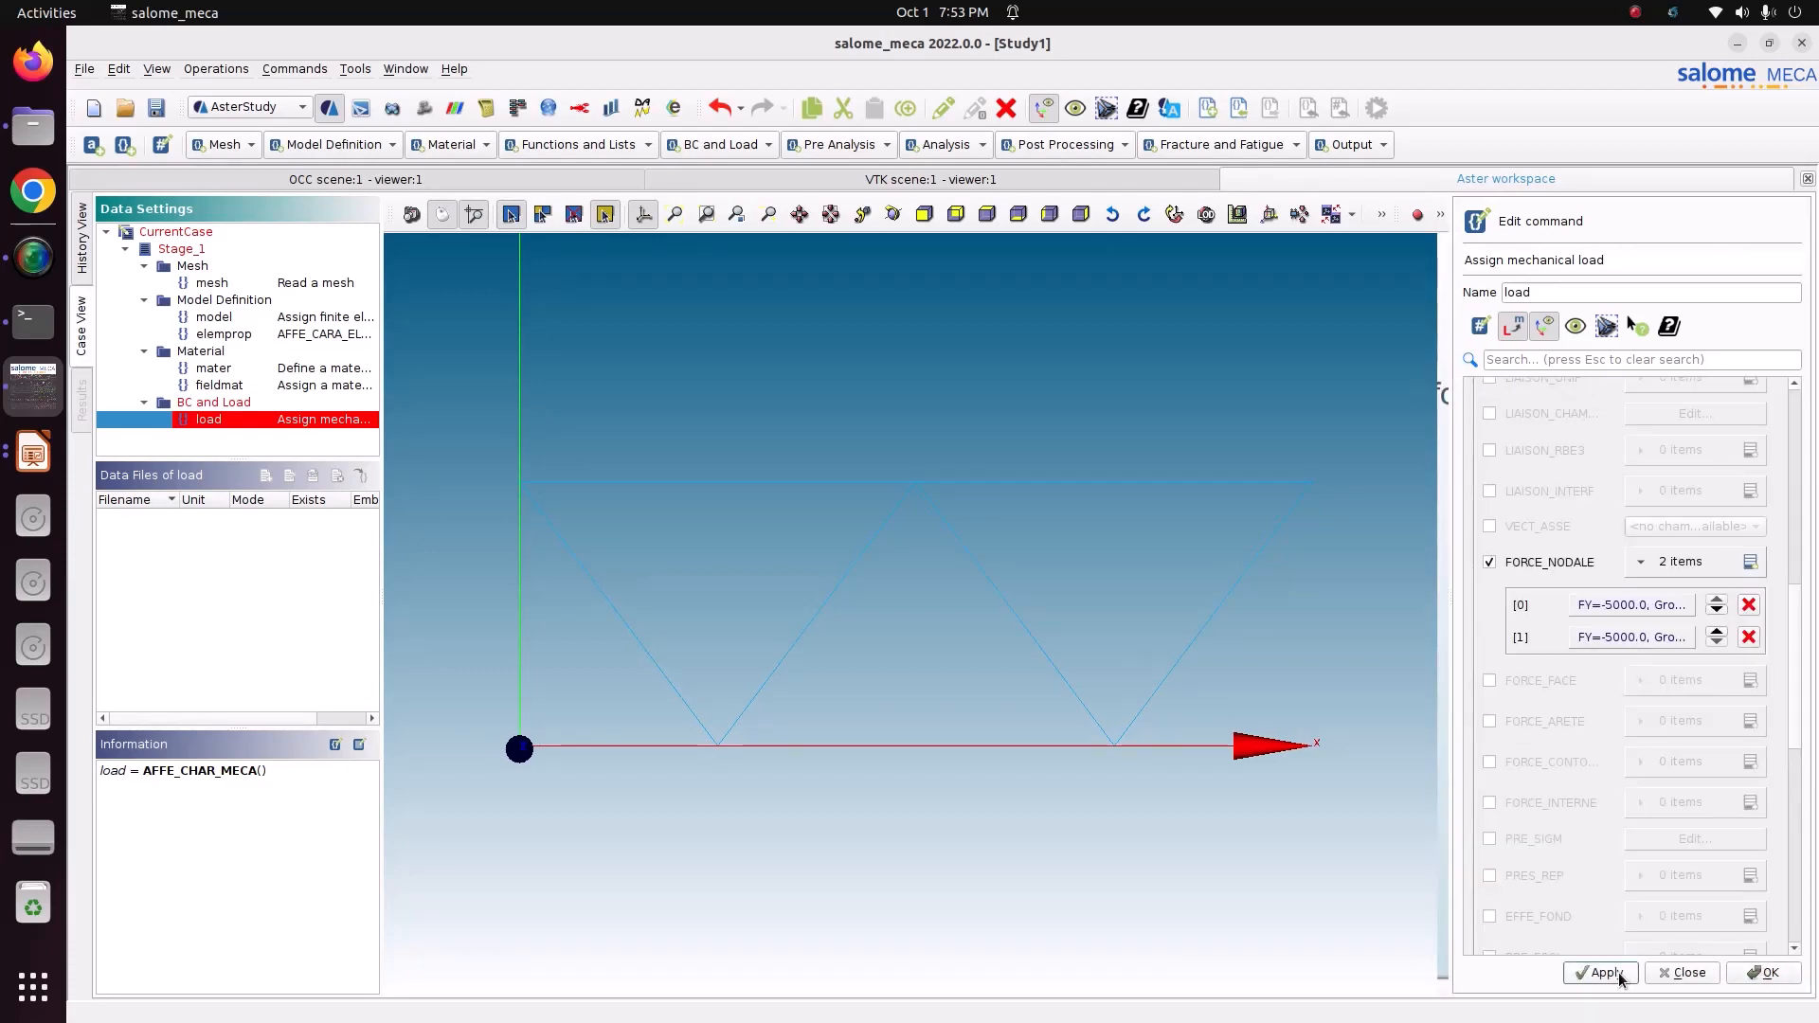
left_click(1619, 976)
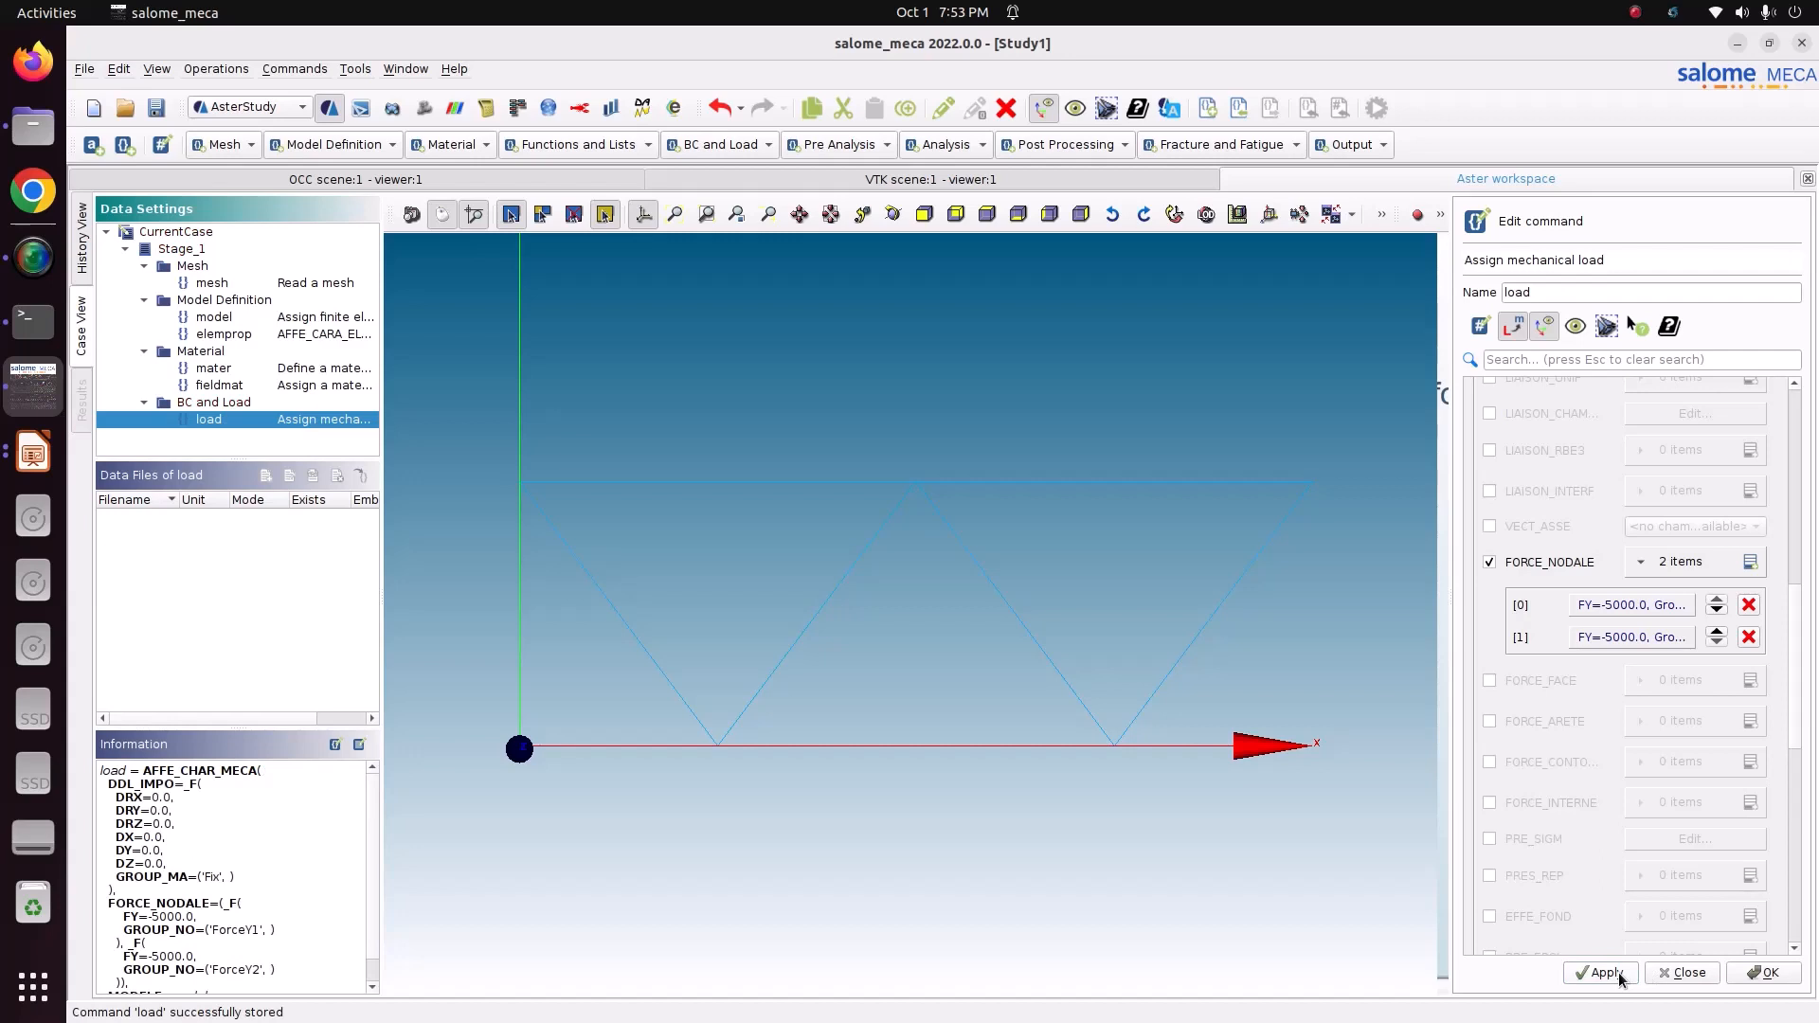
left_click(1755, 976)
scroll(249, 856, "down", 1)
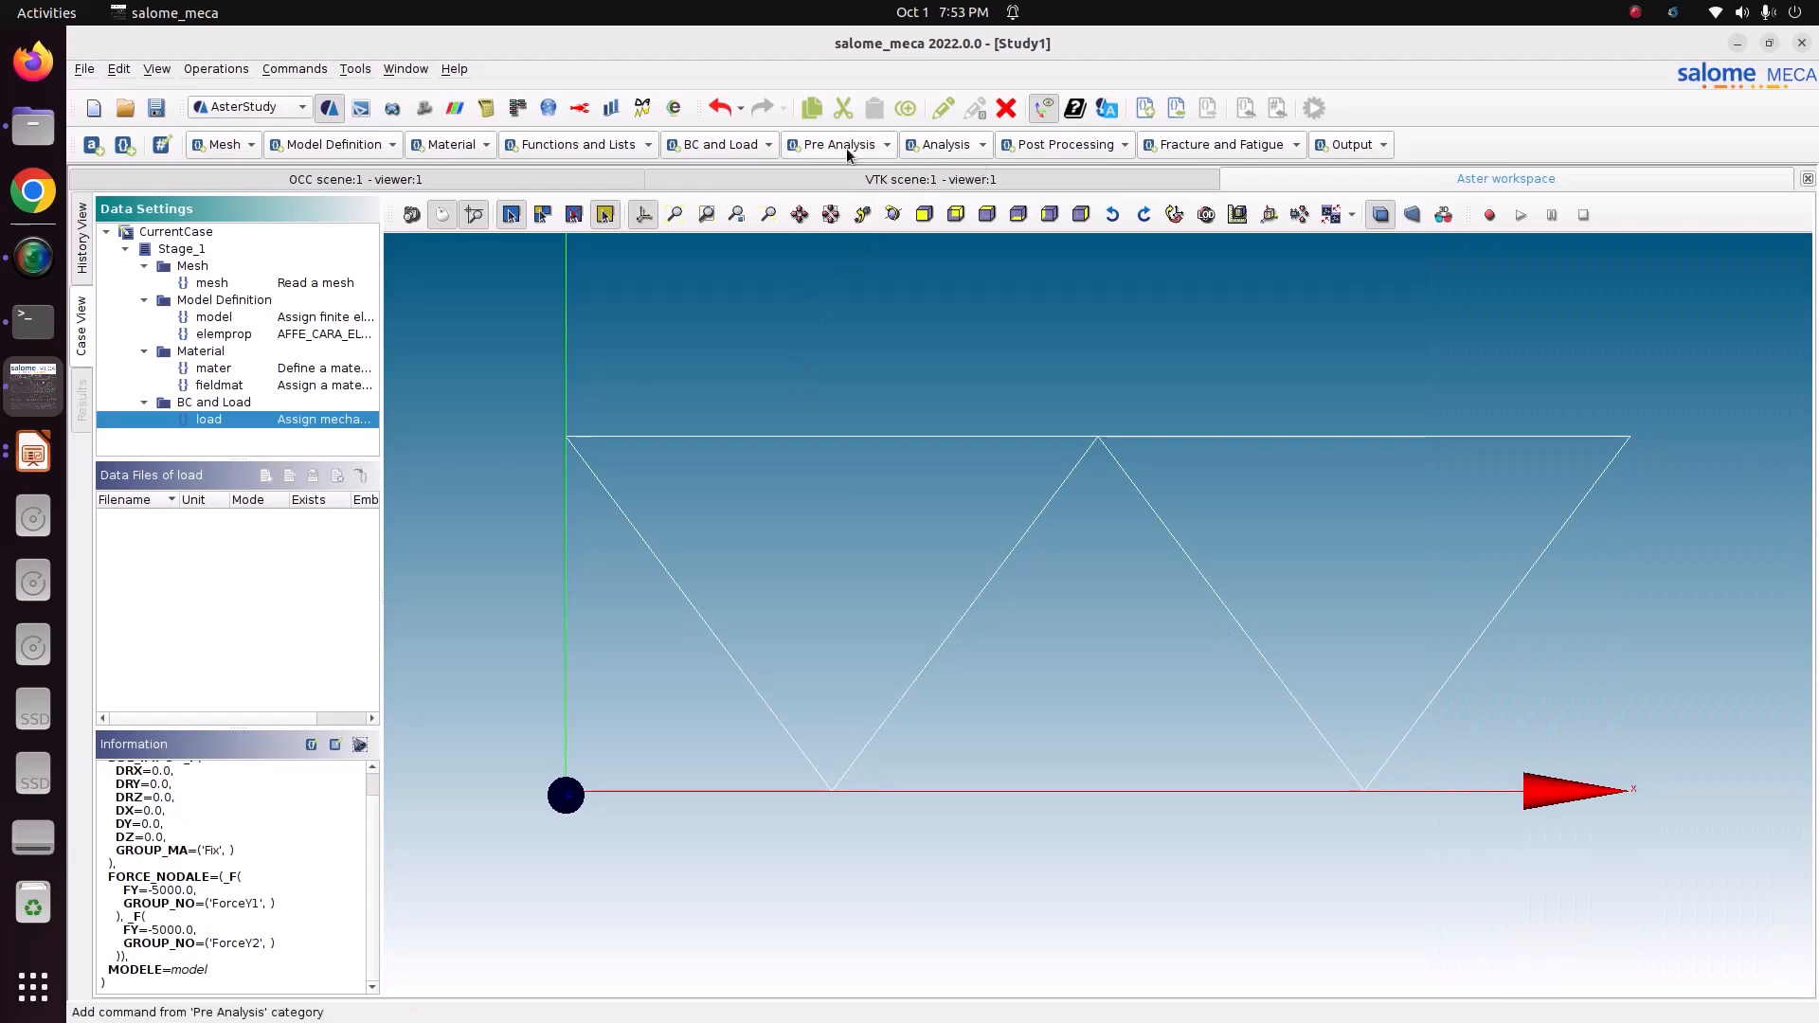
- Add a Static mechanical analysis command using the fieldmat material field and the elemprop structural element properties
left_click(926, 146)
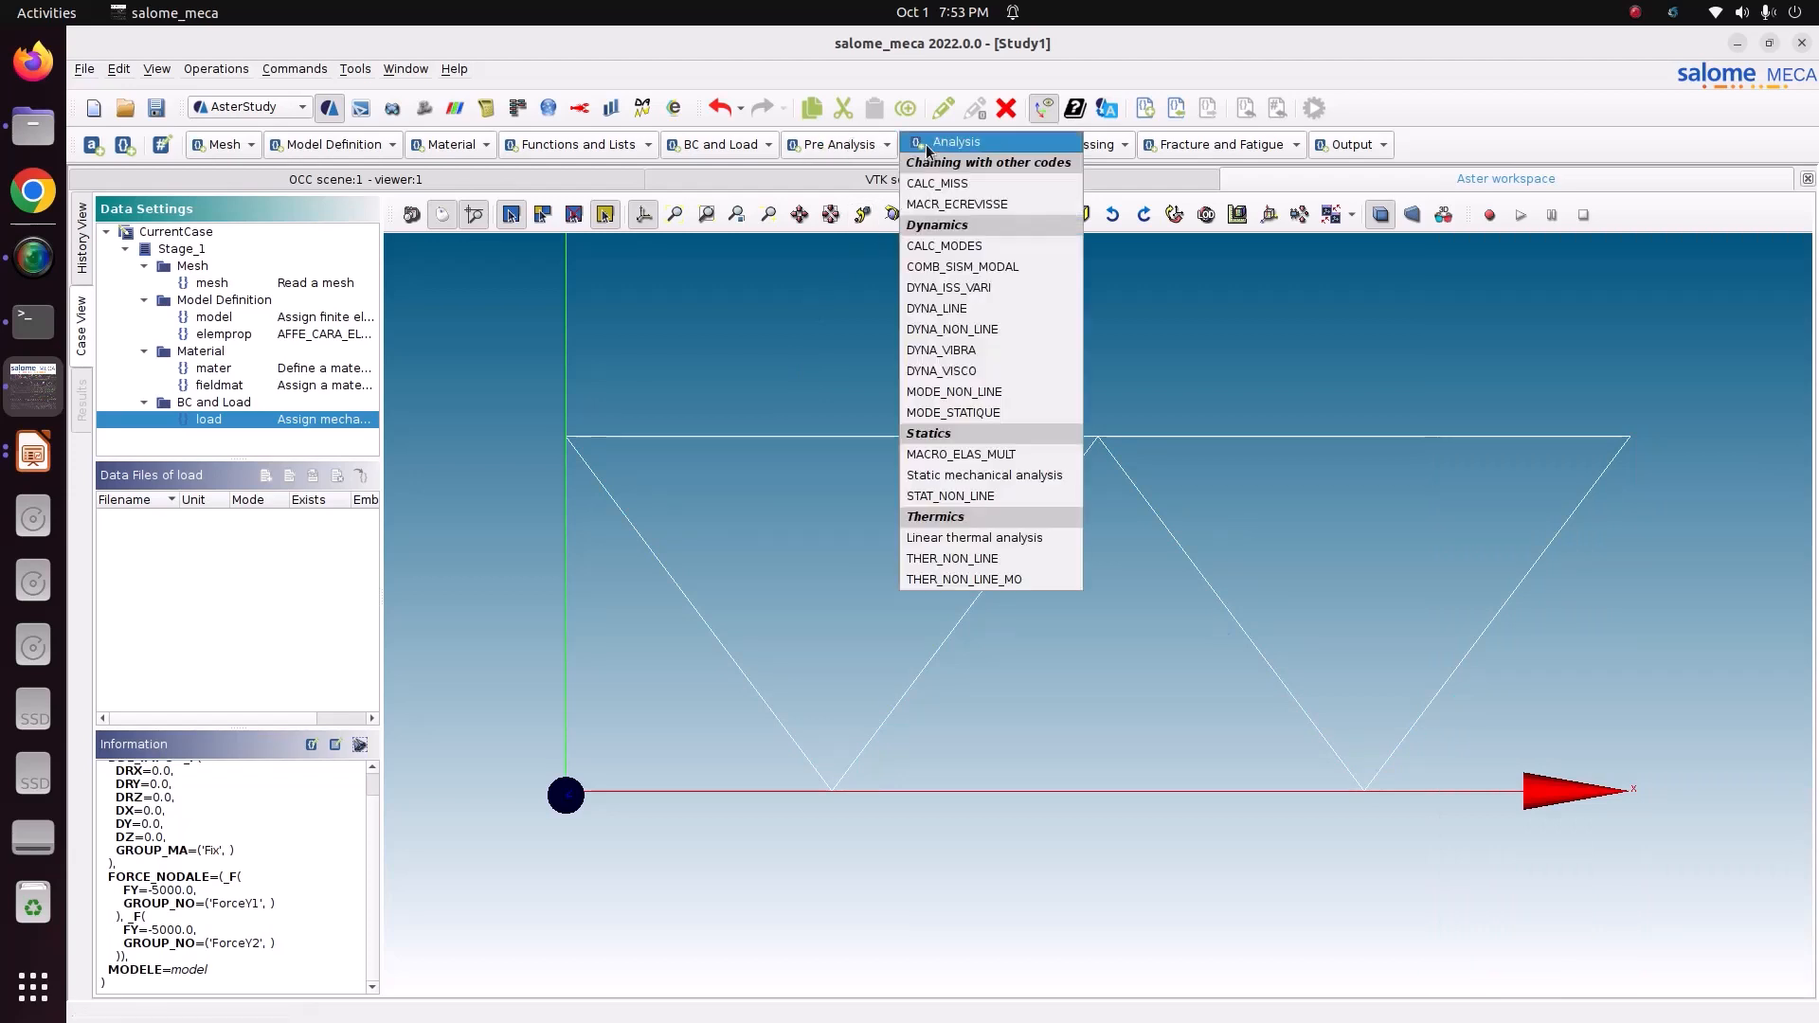
left_click(1063, 474)
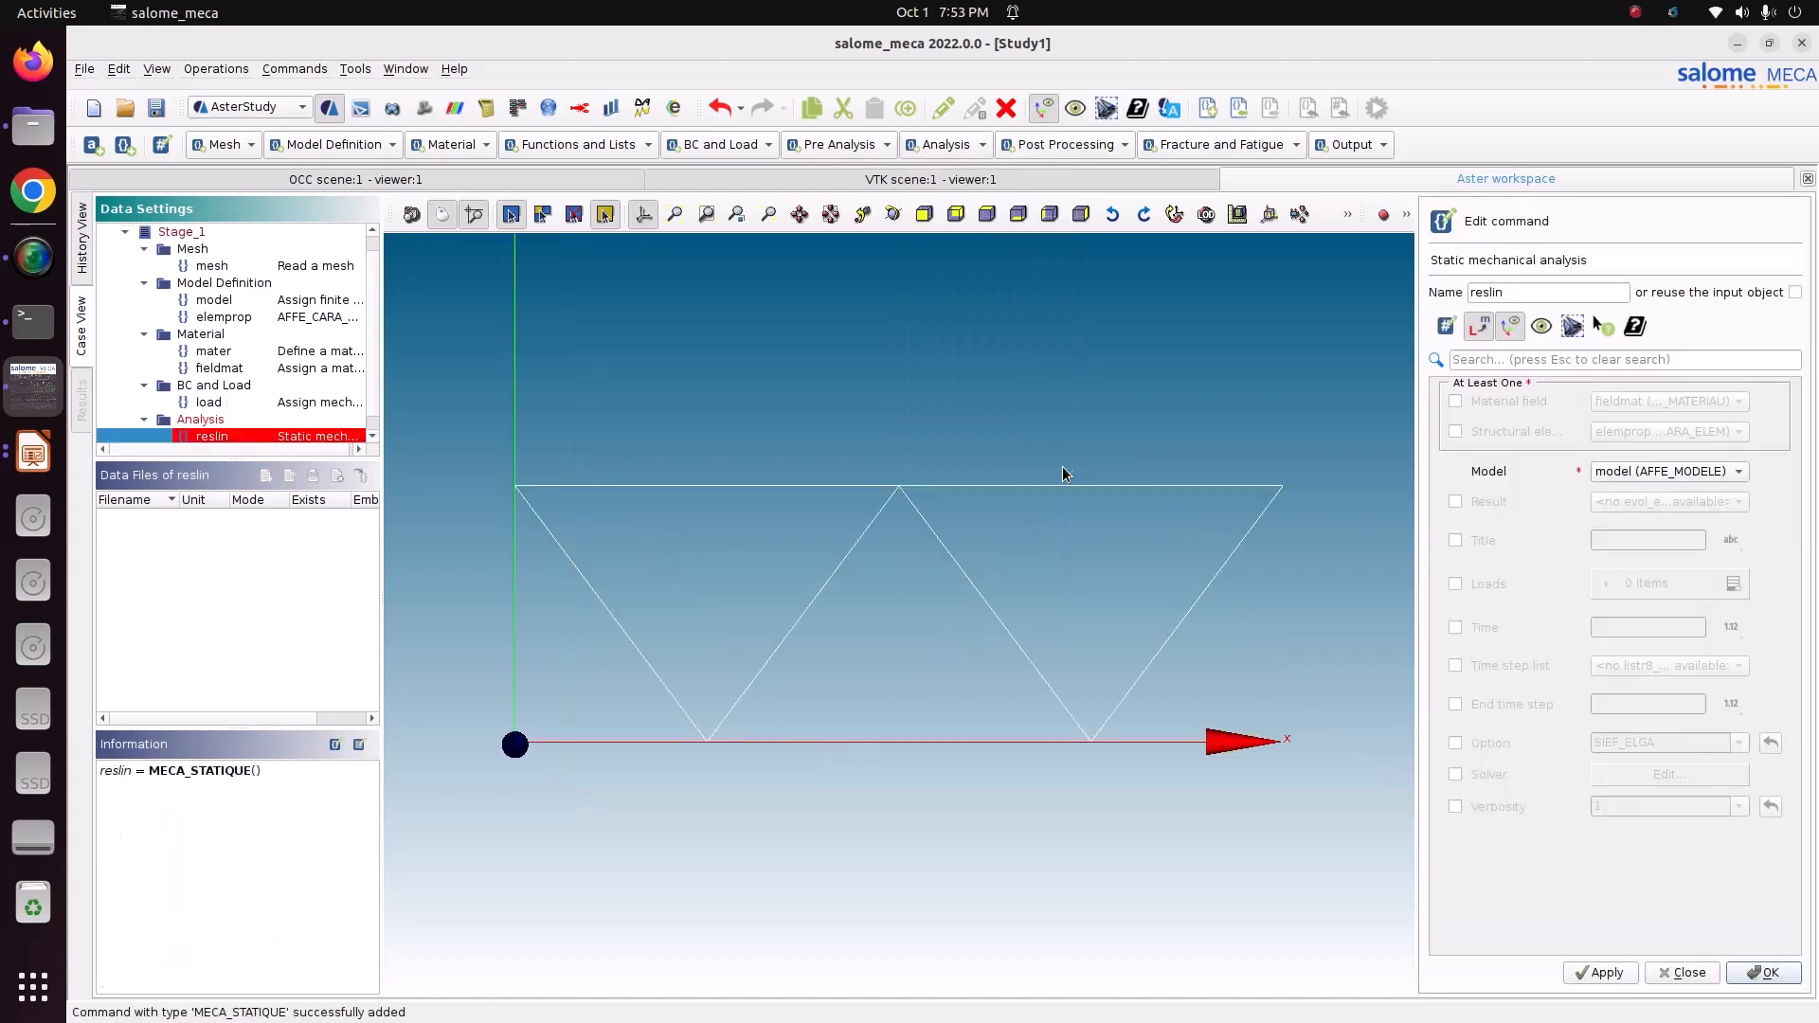
left_click(1455, 402)
left_click(1456, 432)
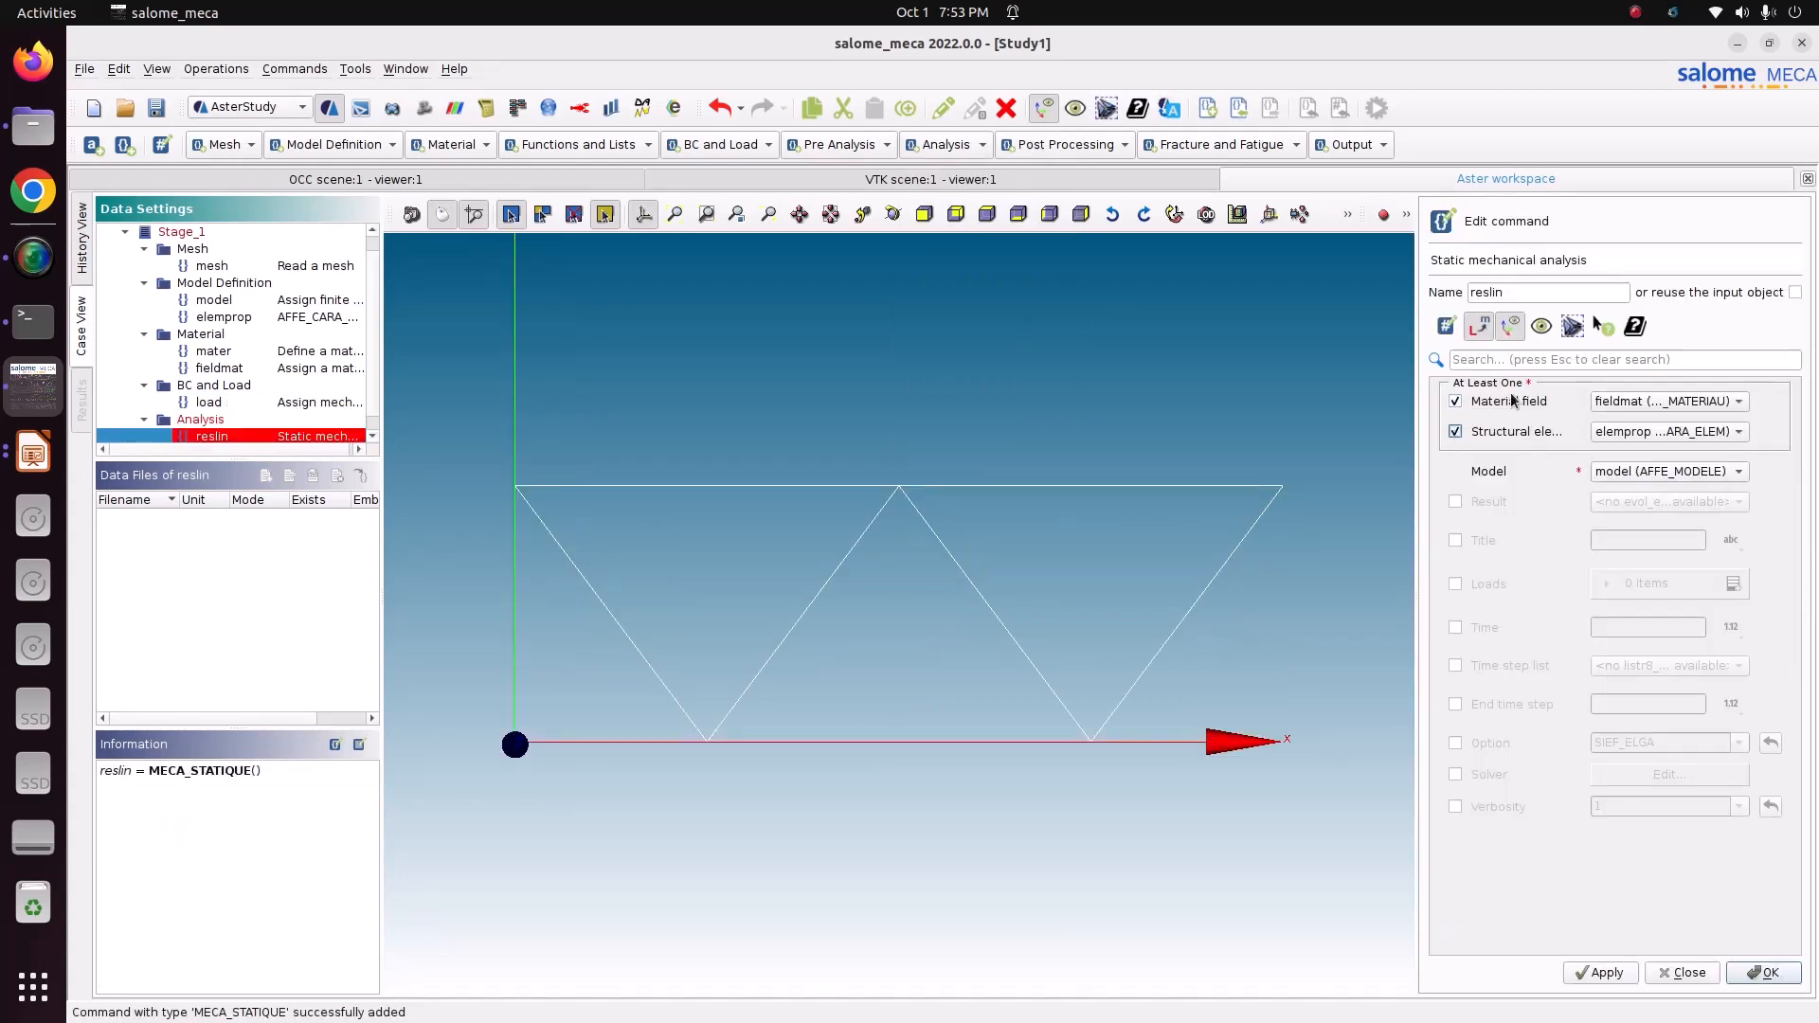
left_click(1617, 433)
left_click(1618, 433)
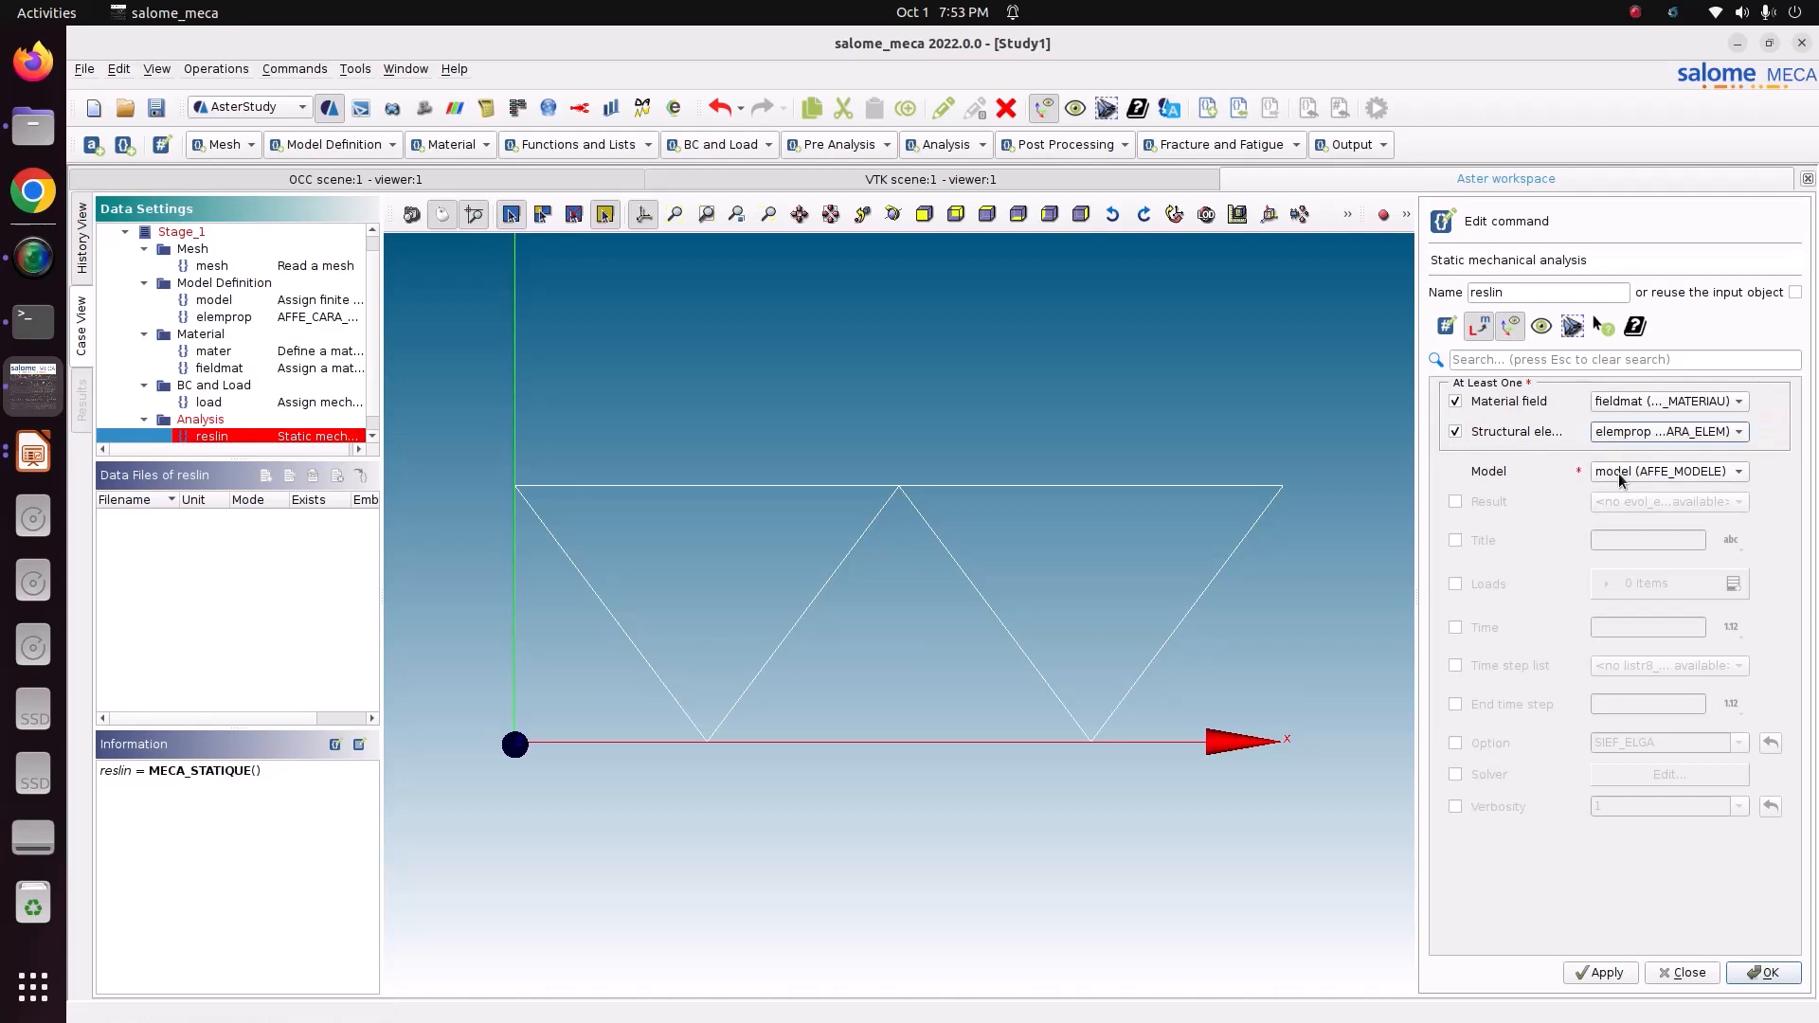
- Add one Loads item referencing the load command to the static analysis and store the analysis
left_click(1455, 585)
left_click(1733, 589)
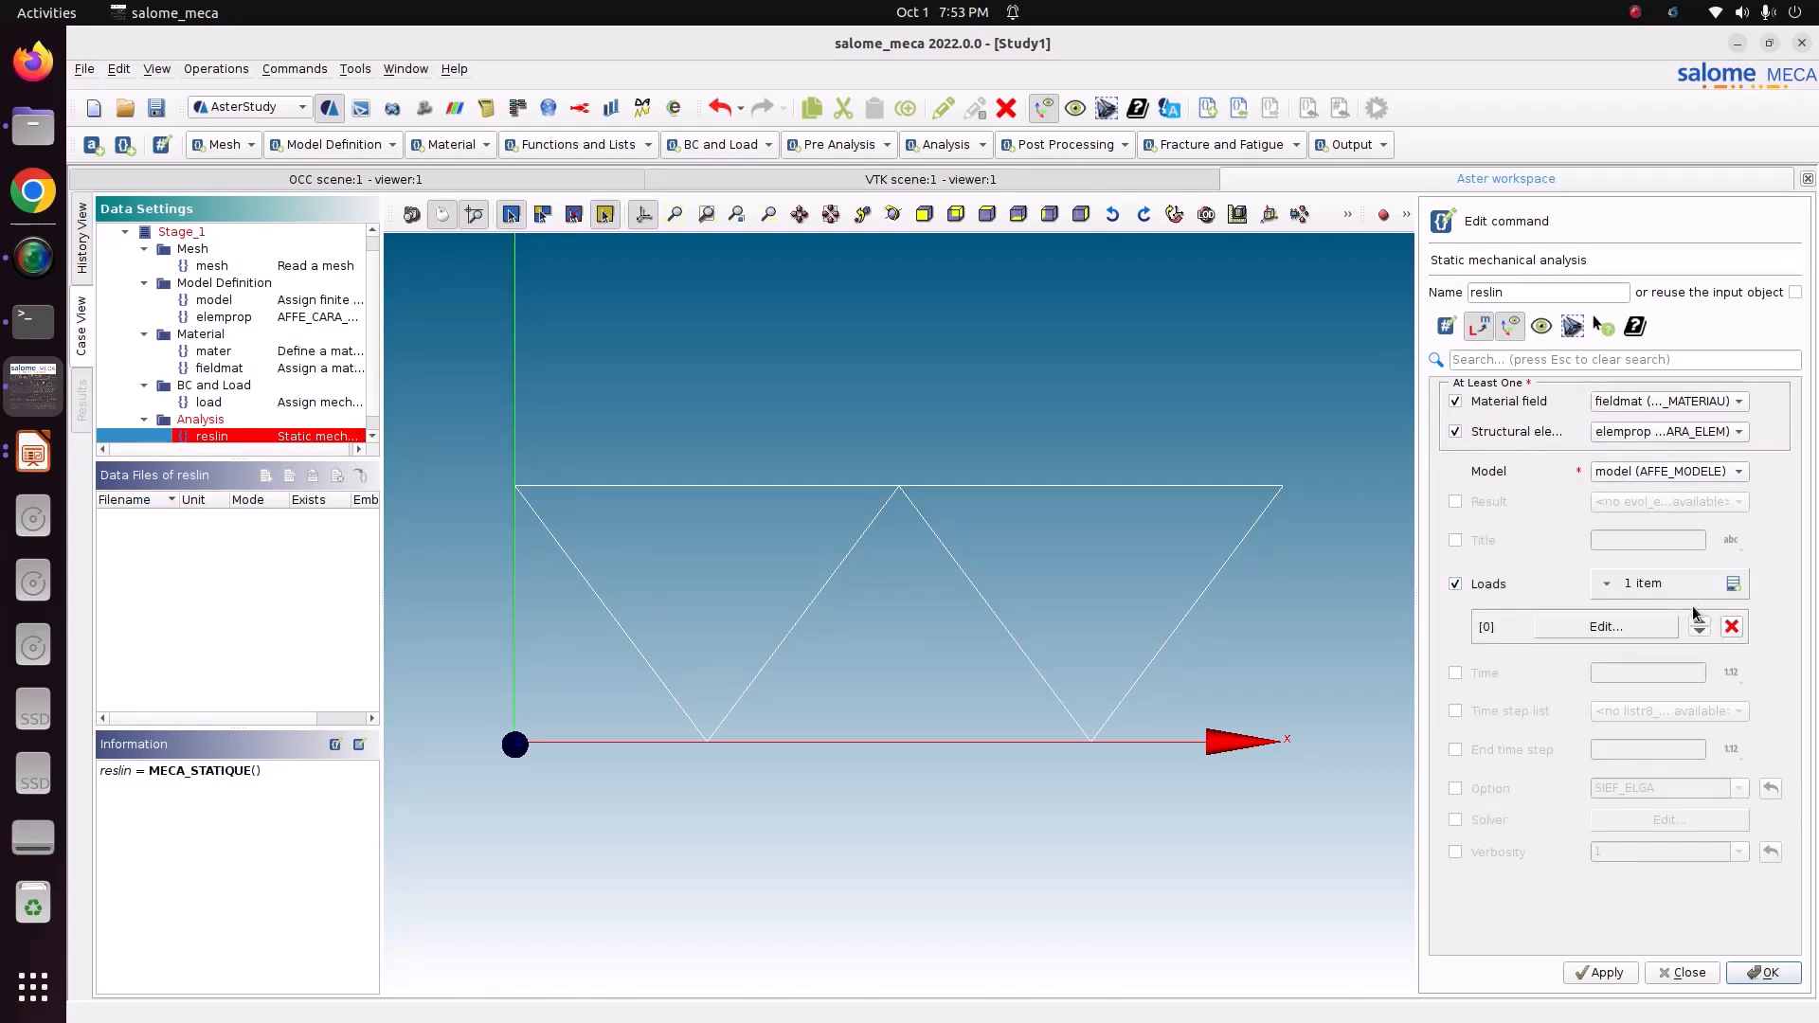
left_click(1635, 633)
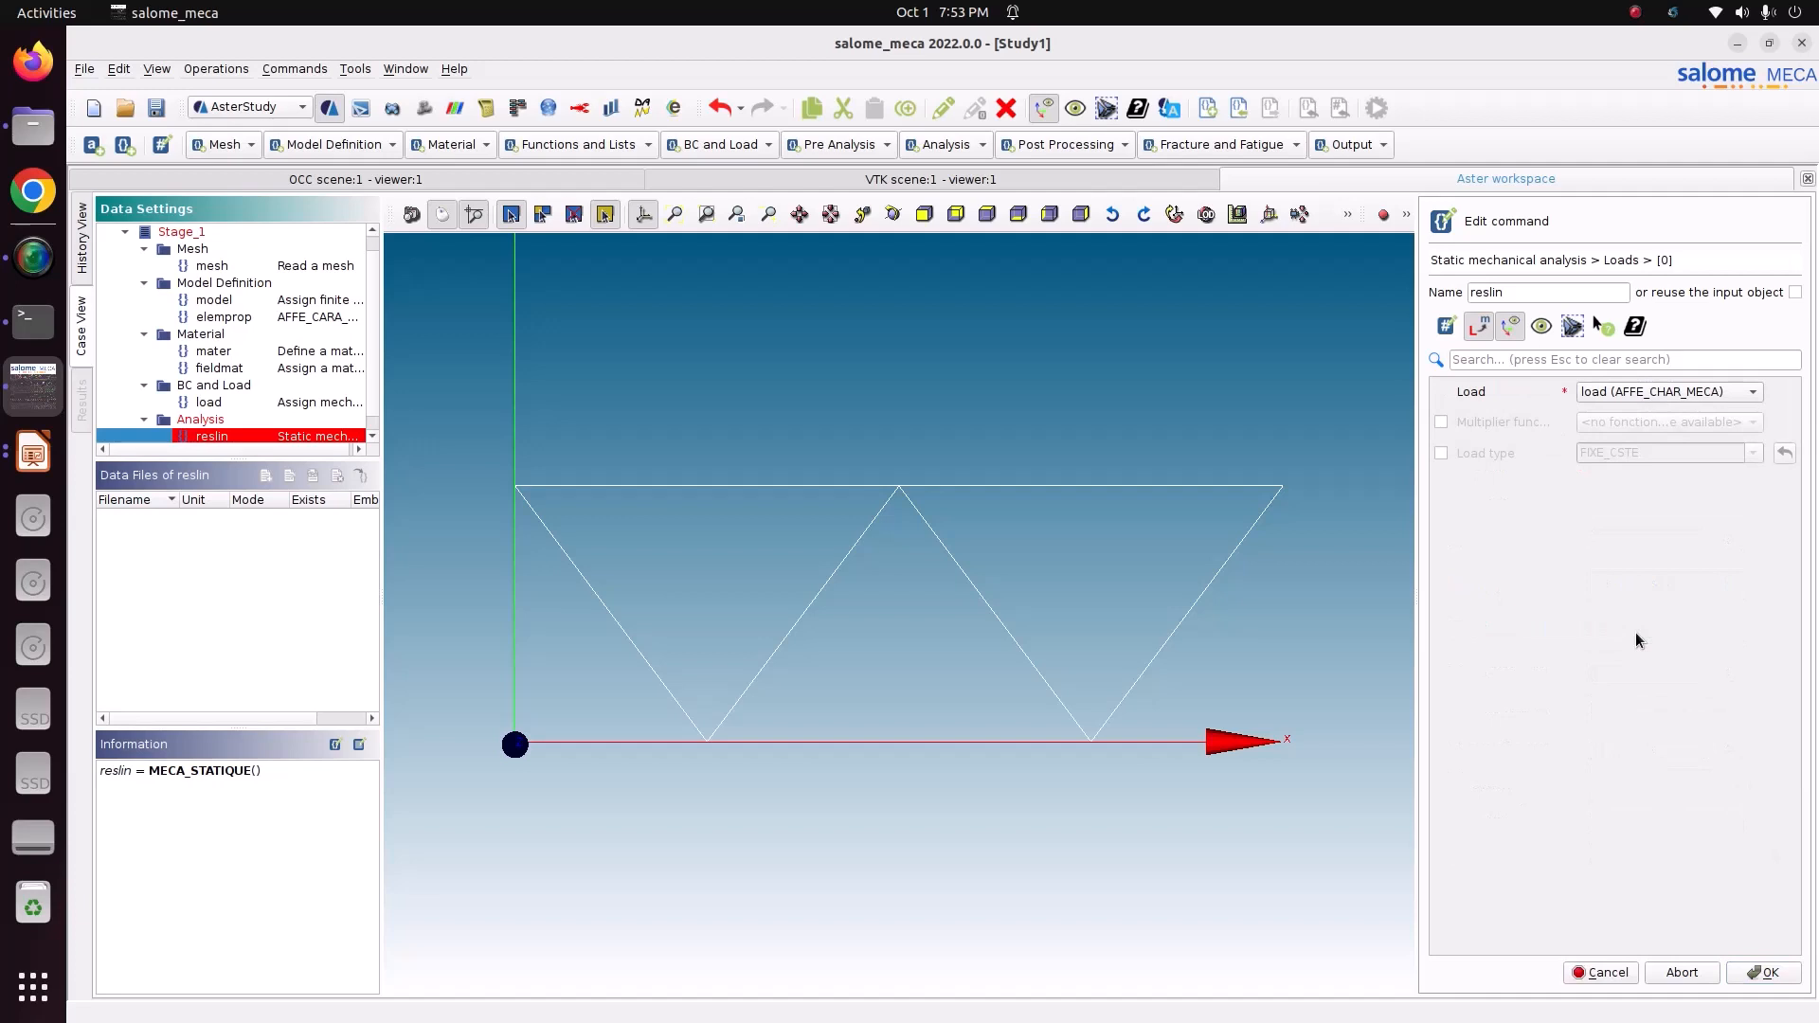
left_click(1607, 394)
left_click(1787, 976)
left_click(1604, 976)
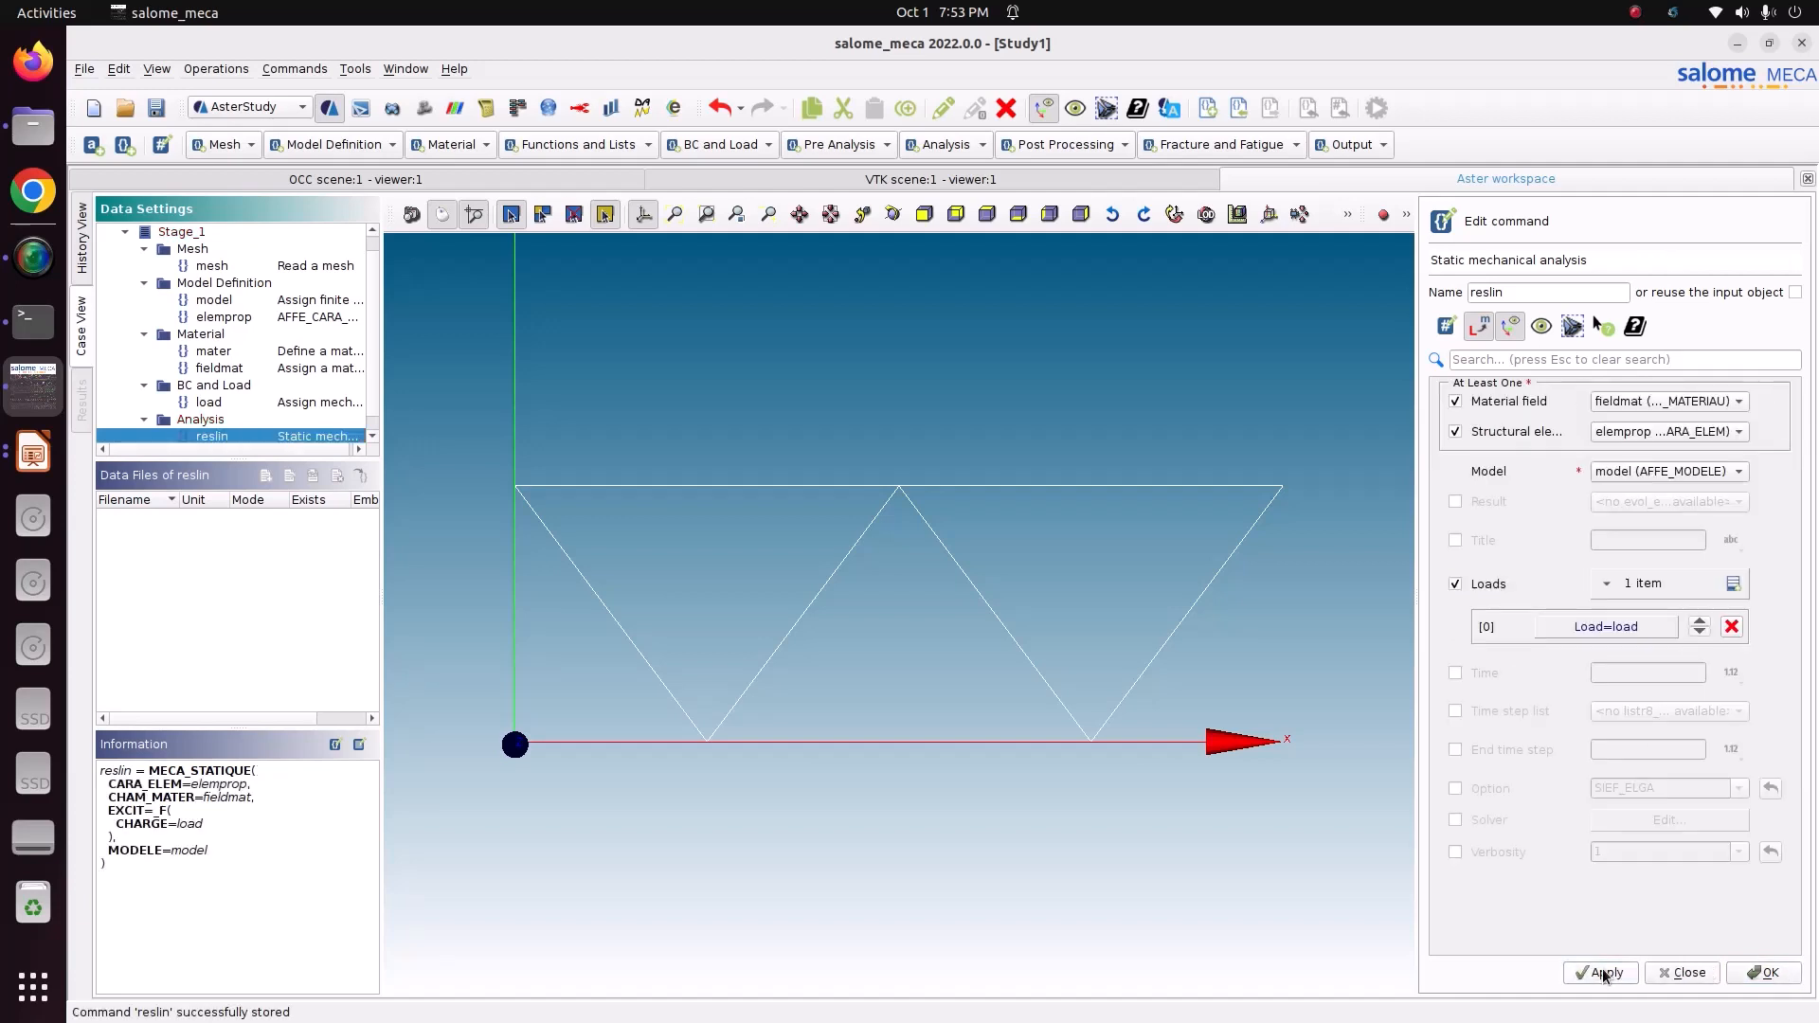
left_click(1765, 974)
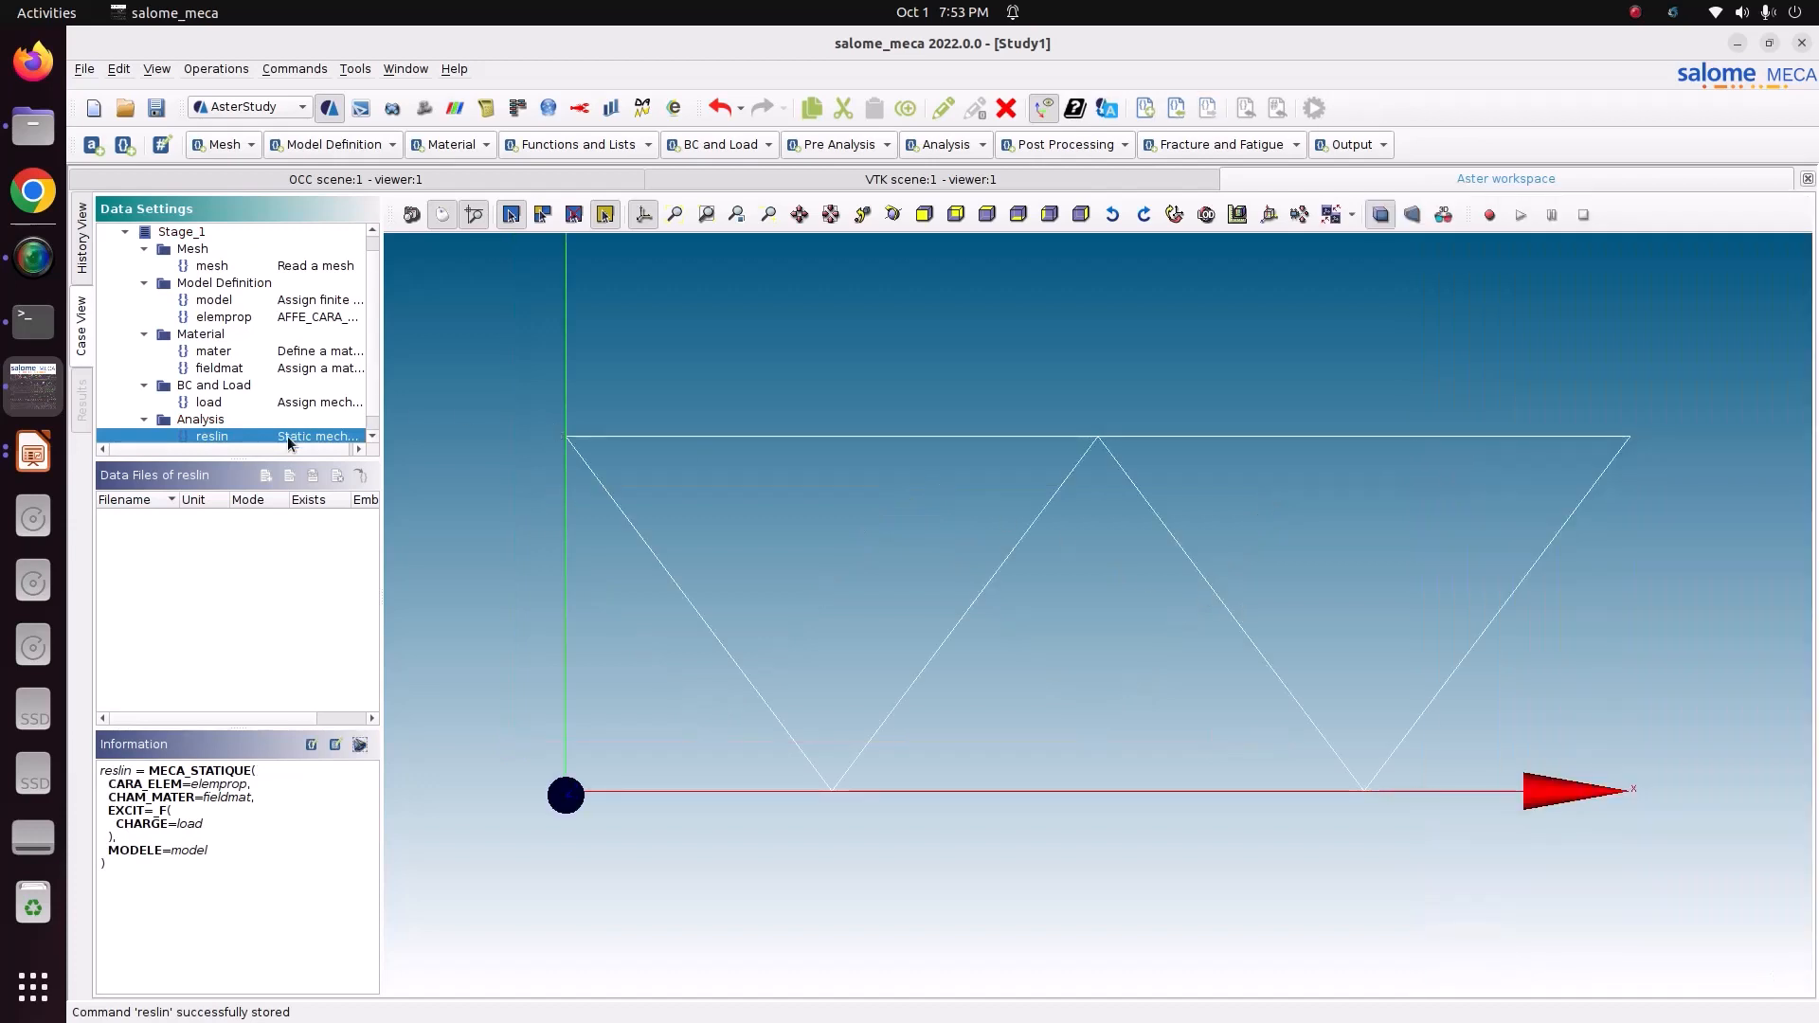
- Add a CALC_CHAMP post-processing command with one CONTRAINTE item set to EFGE_ELGA
scroll(287, 436, "down", 1)
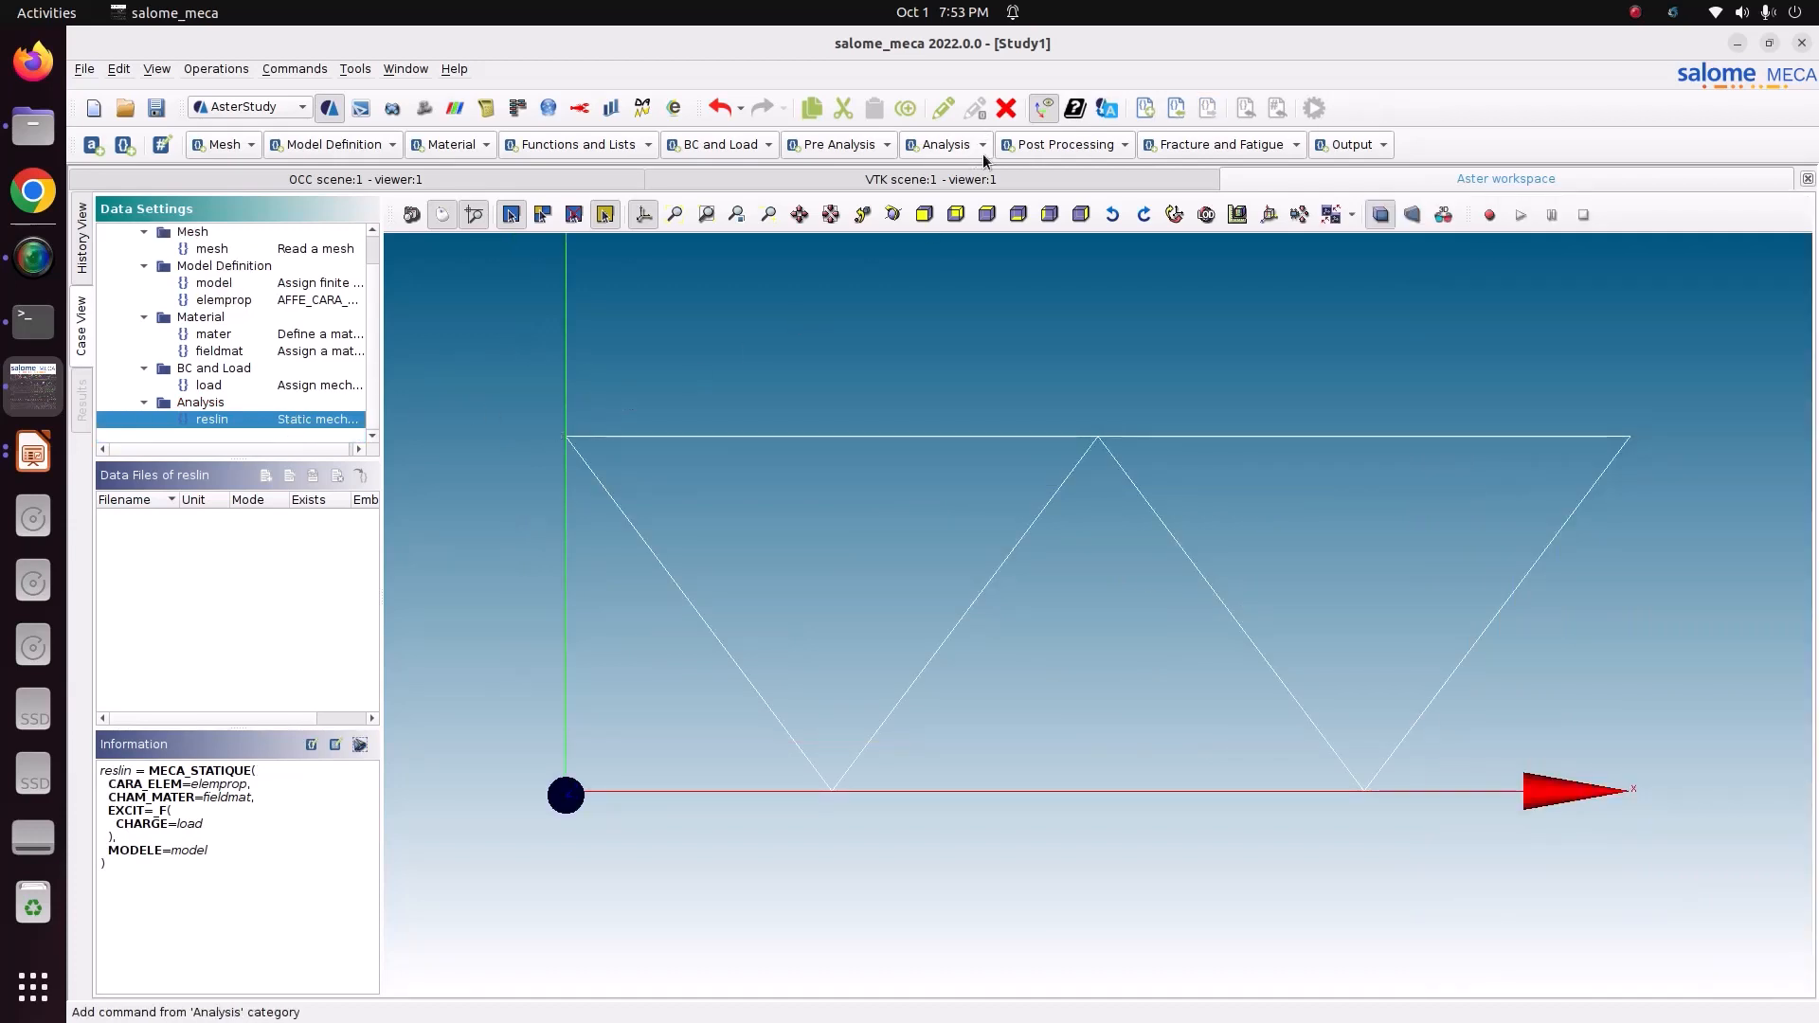
left_click(1080, 146)
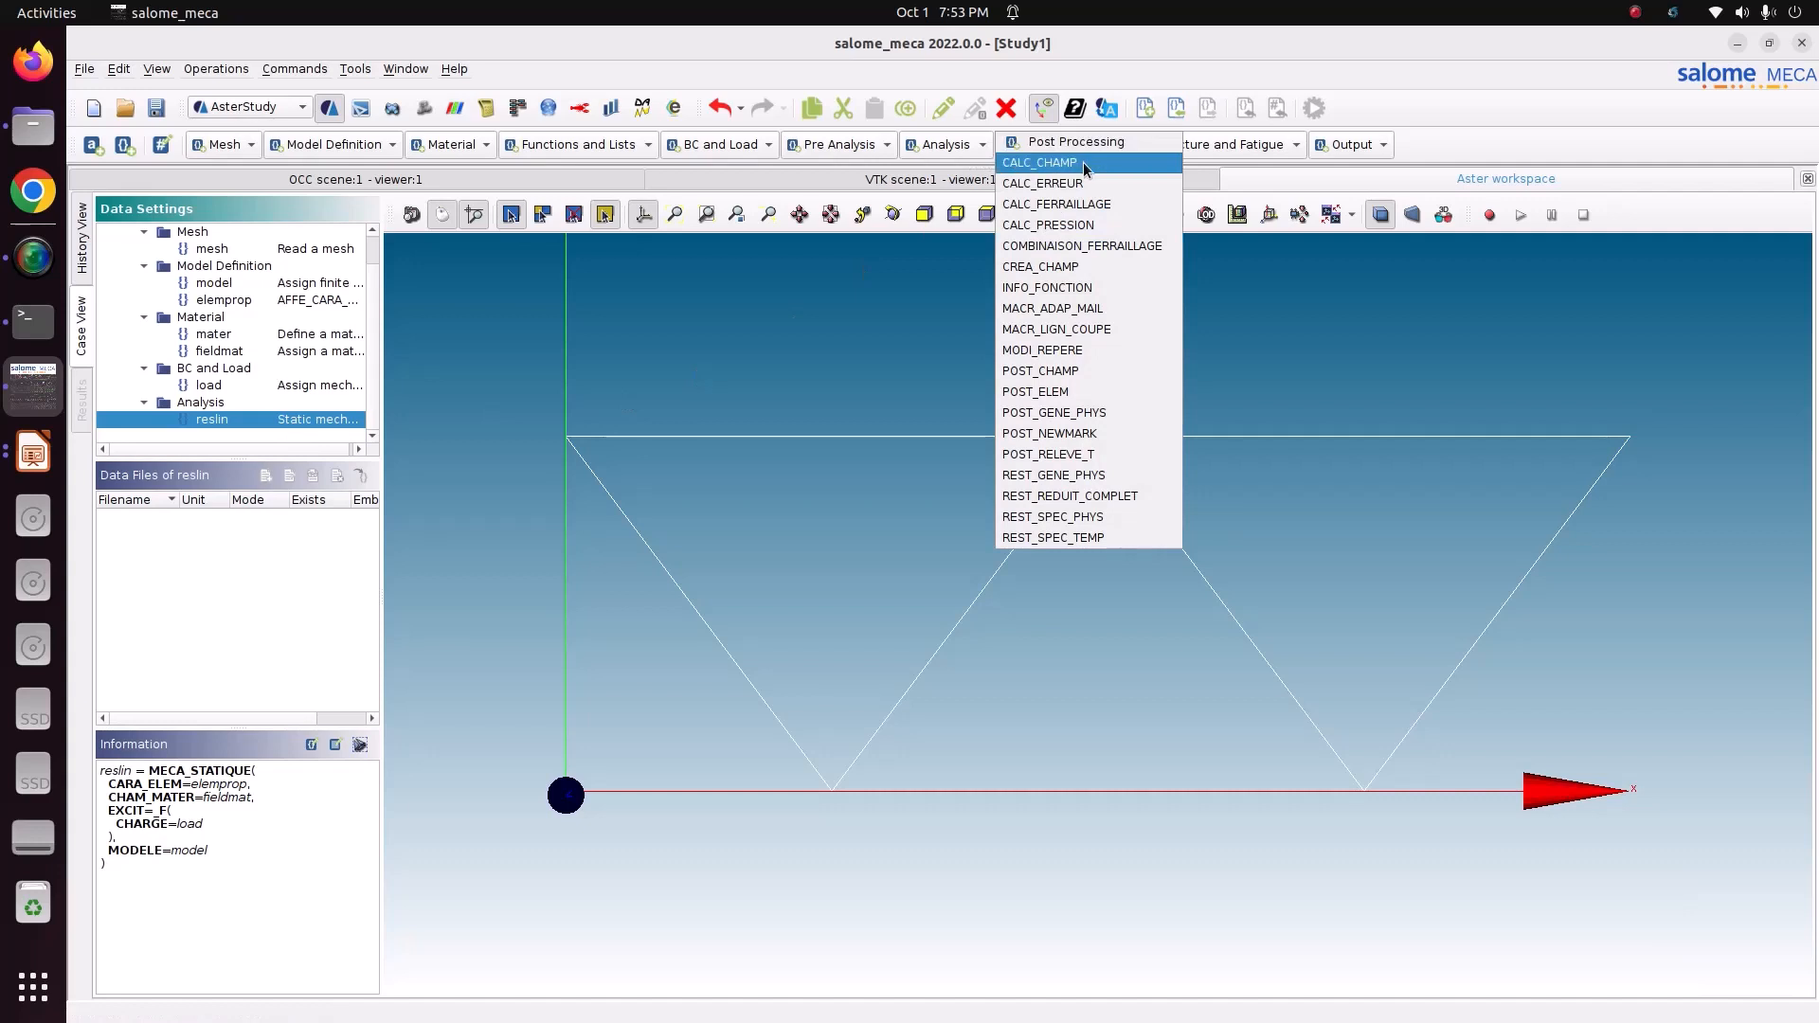
left_click(1083, 162)
left_click(1525, 411)
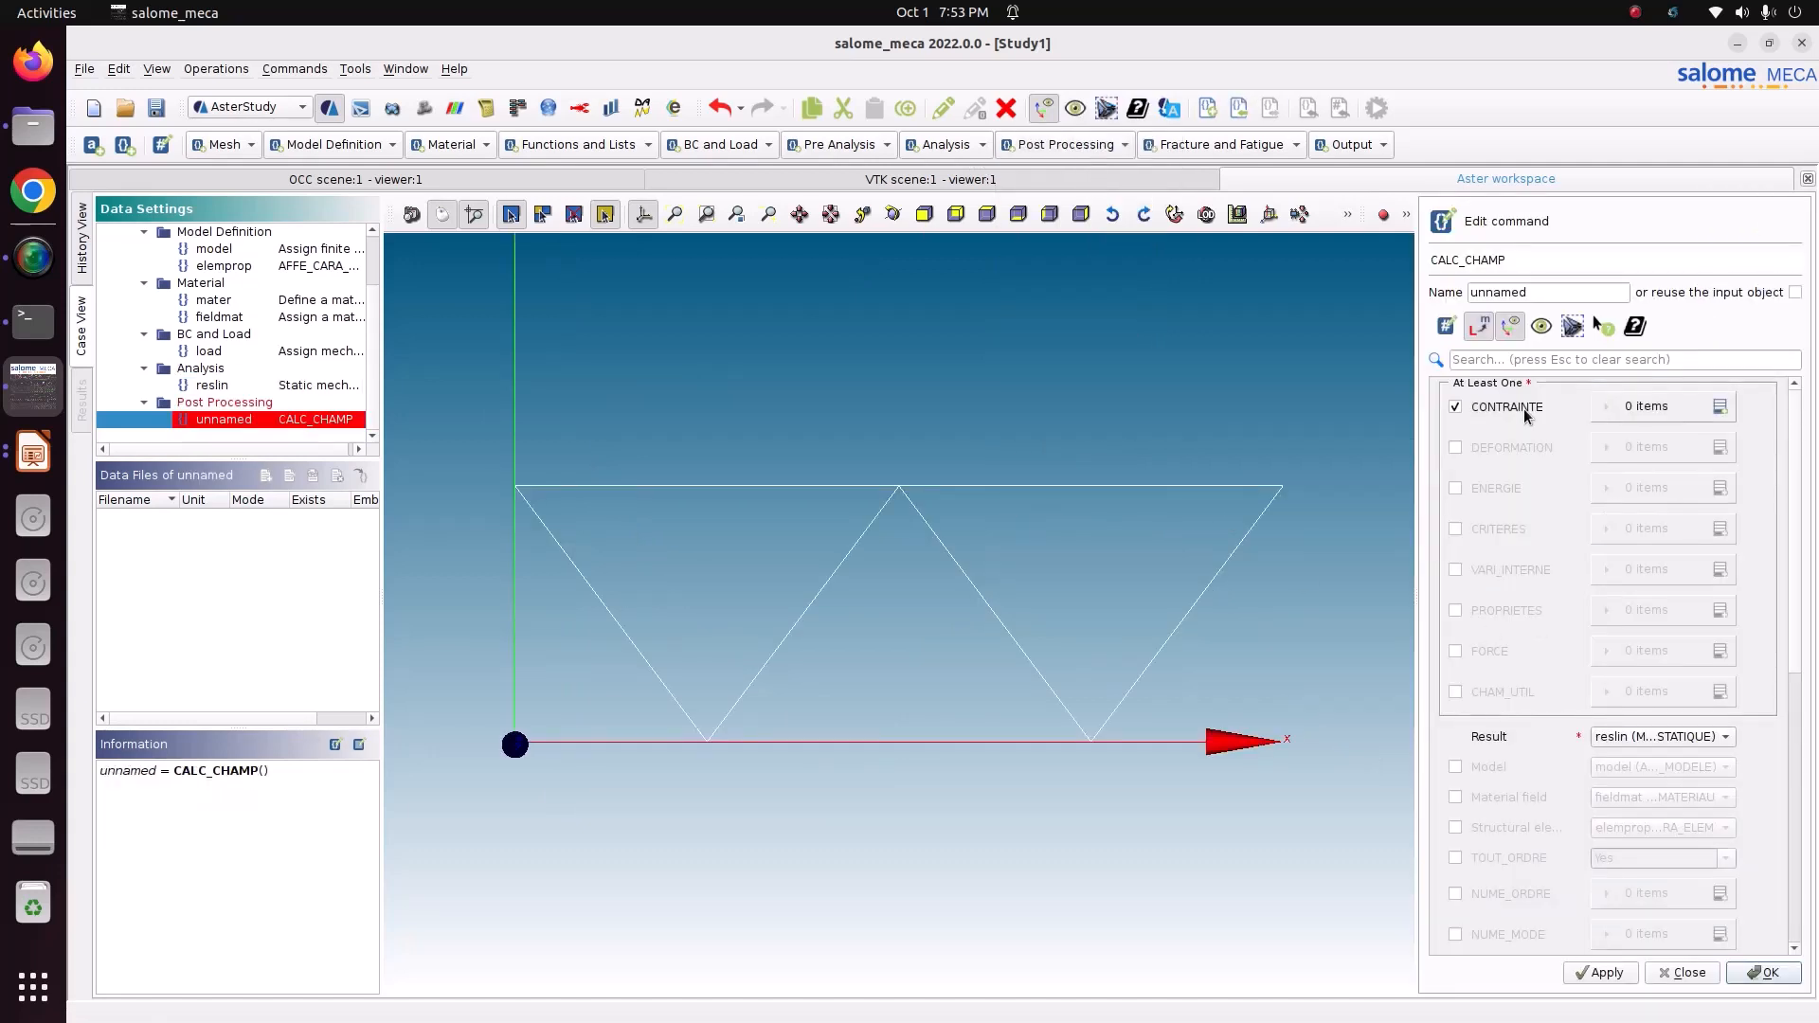
left_click(1722, 414)
left_click(1656, 449)
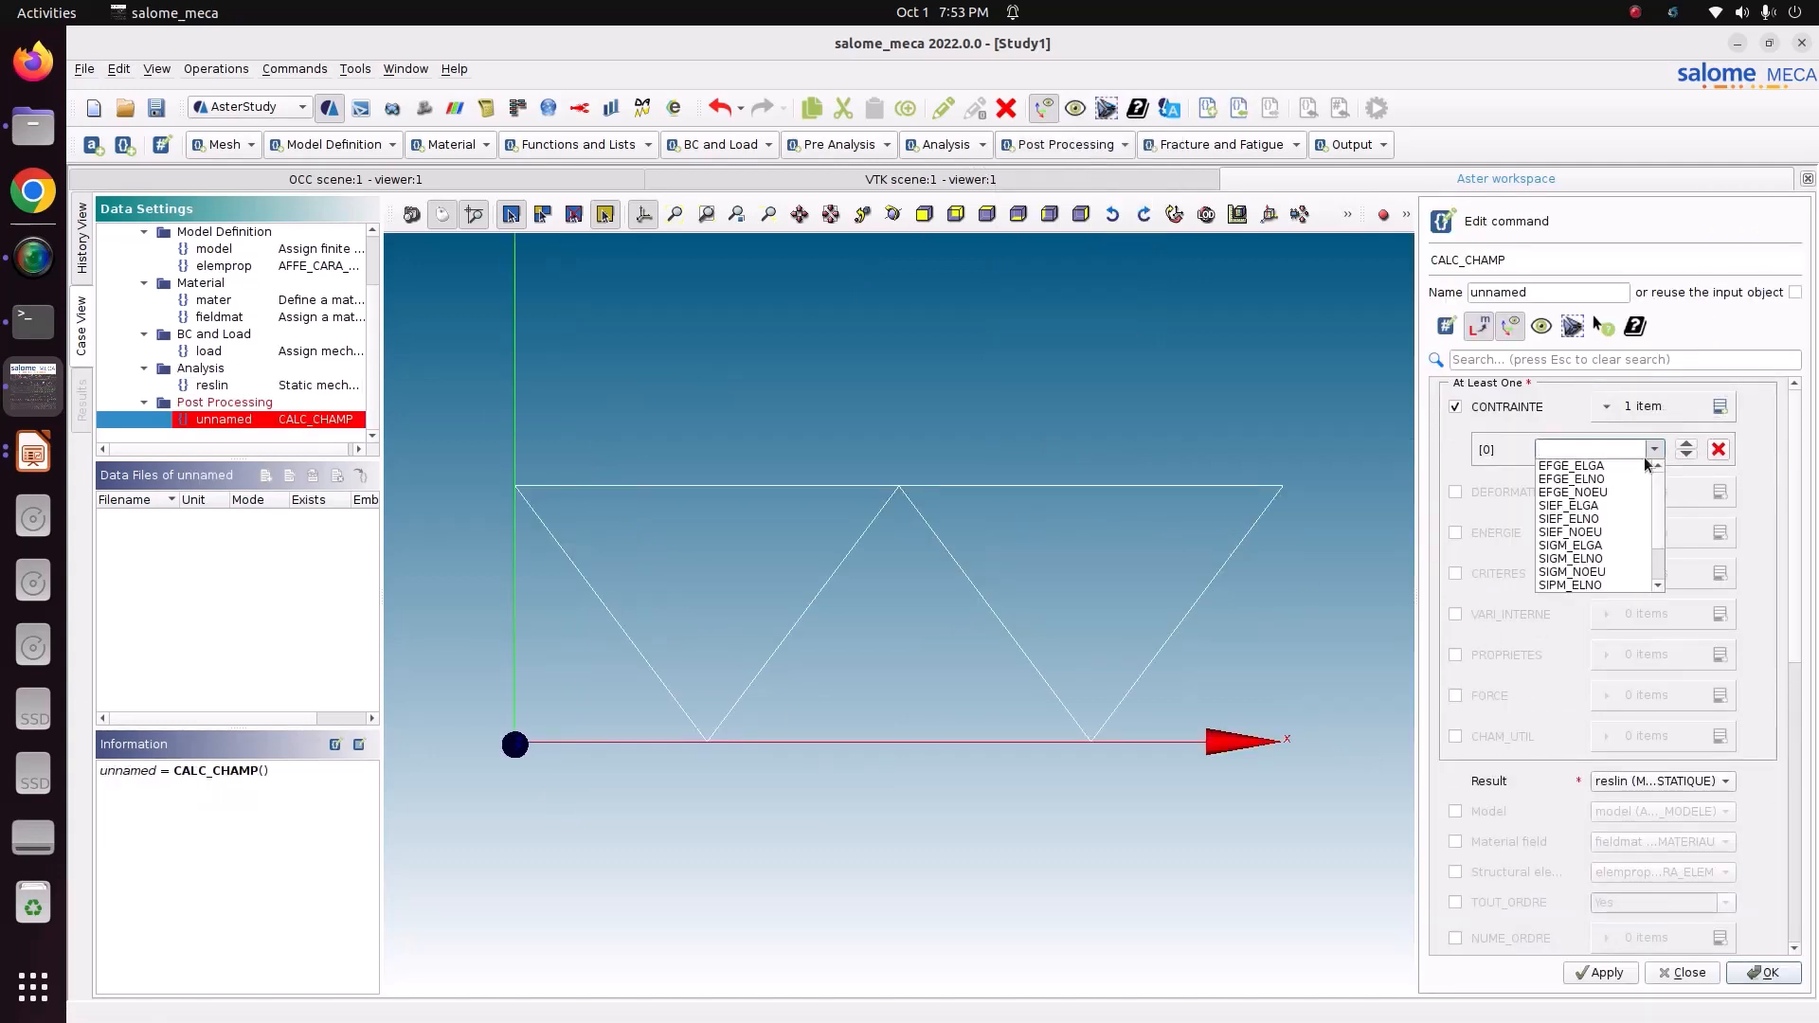
left_click(1611, 468)
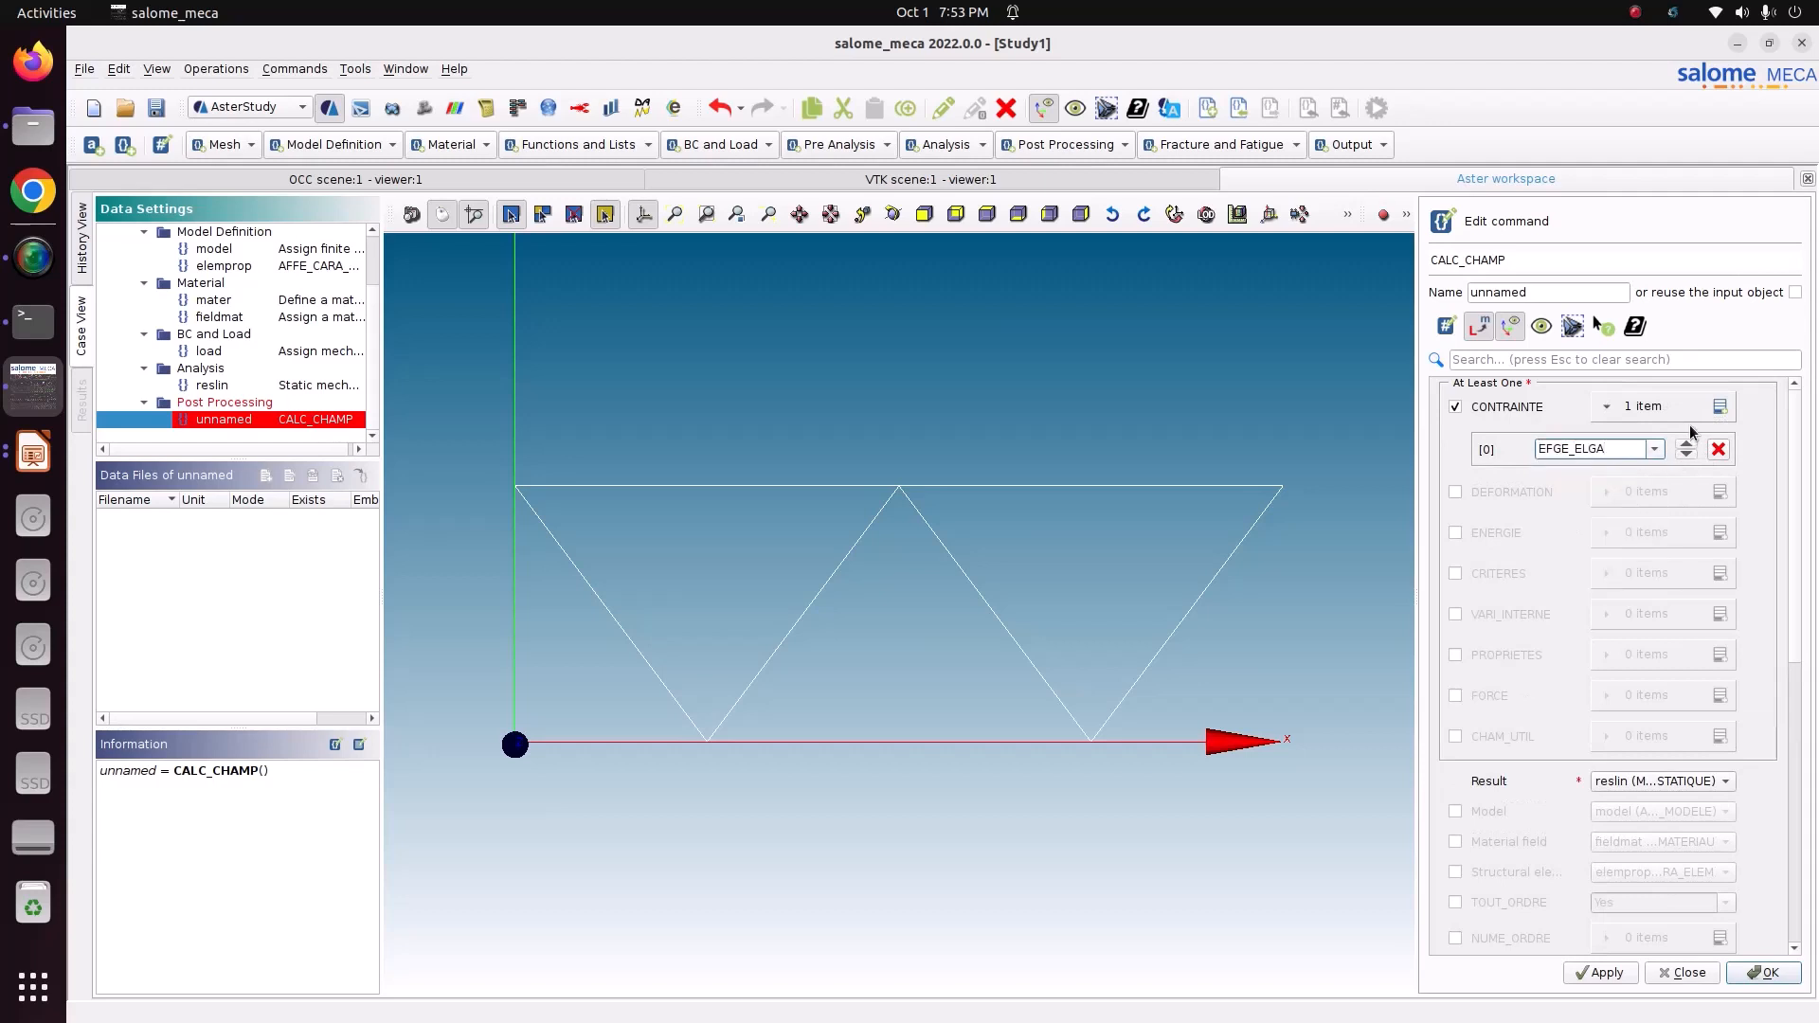
- Add two more CONTRAINTE items to the CALC_CHAMP command, set to SIPO_ELNO and SIPO_NOEU
left_click(1719, 408)
left_click(1720, 407)
left_click(1656, 480)
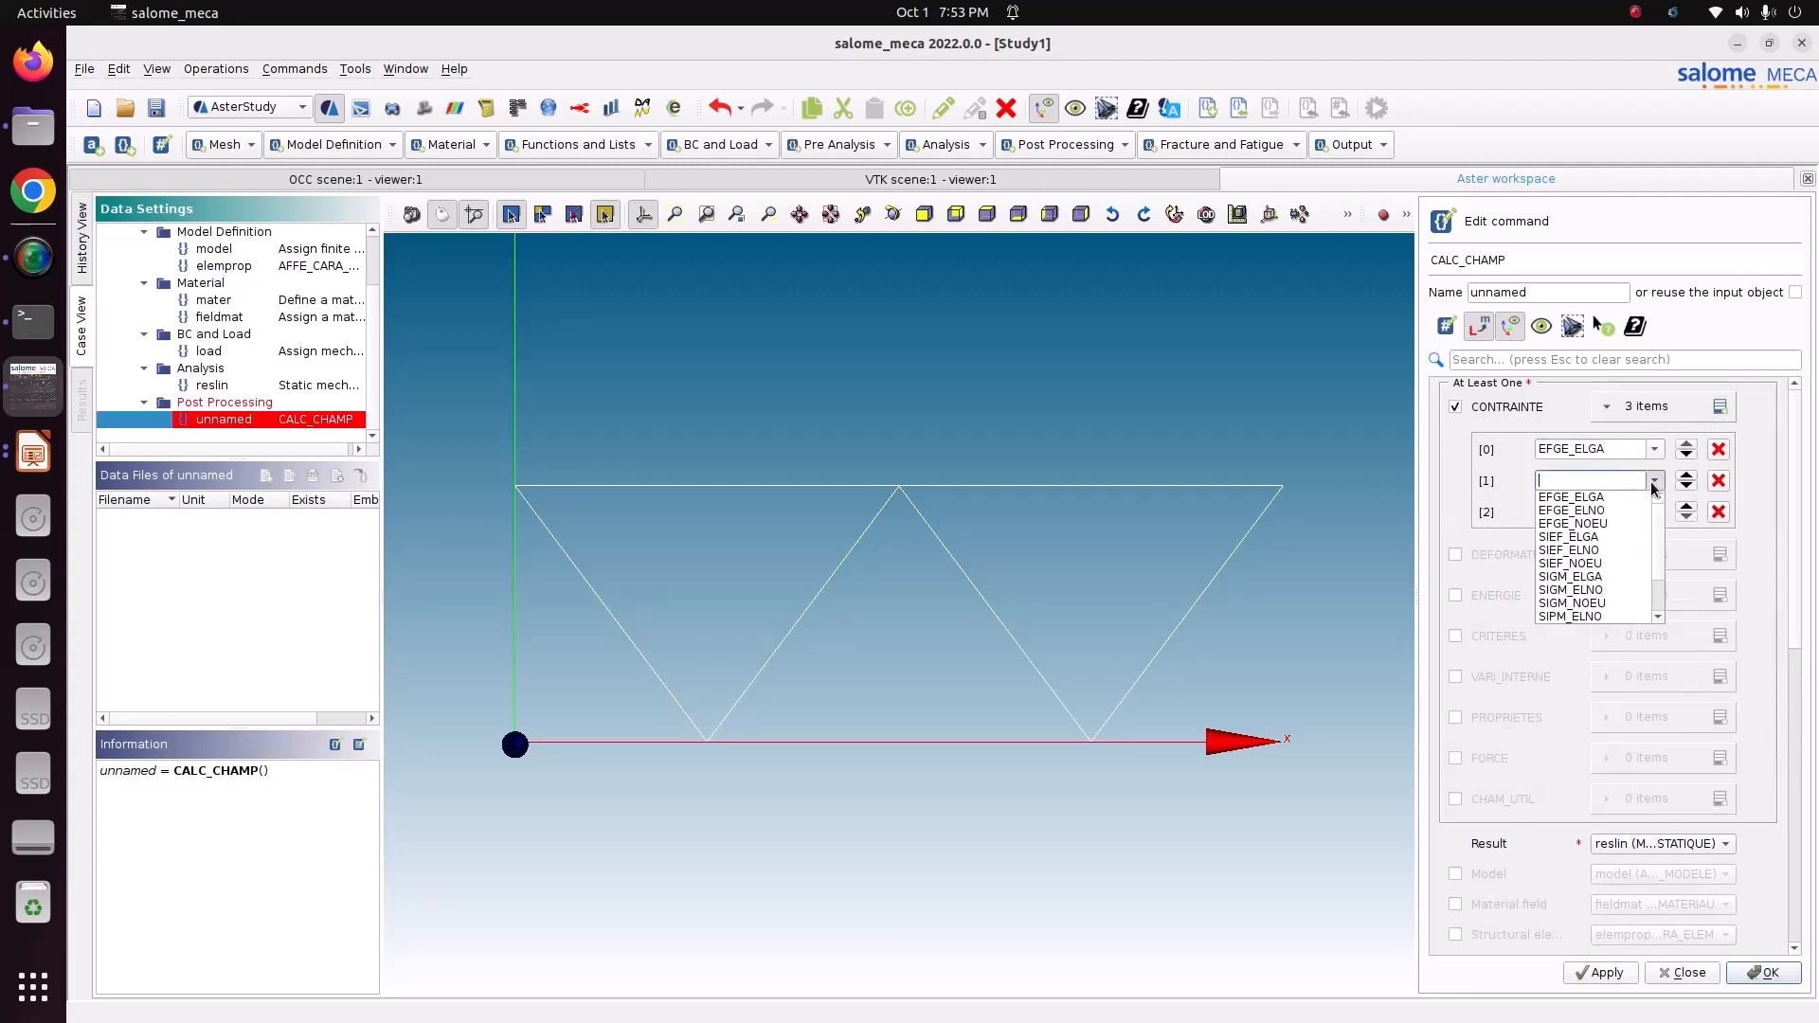
left_click(1601, 576)
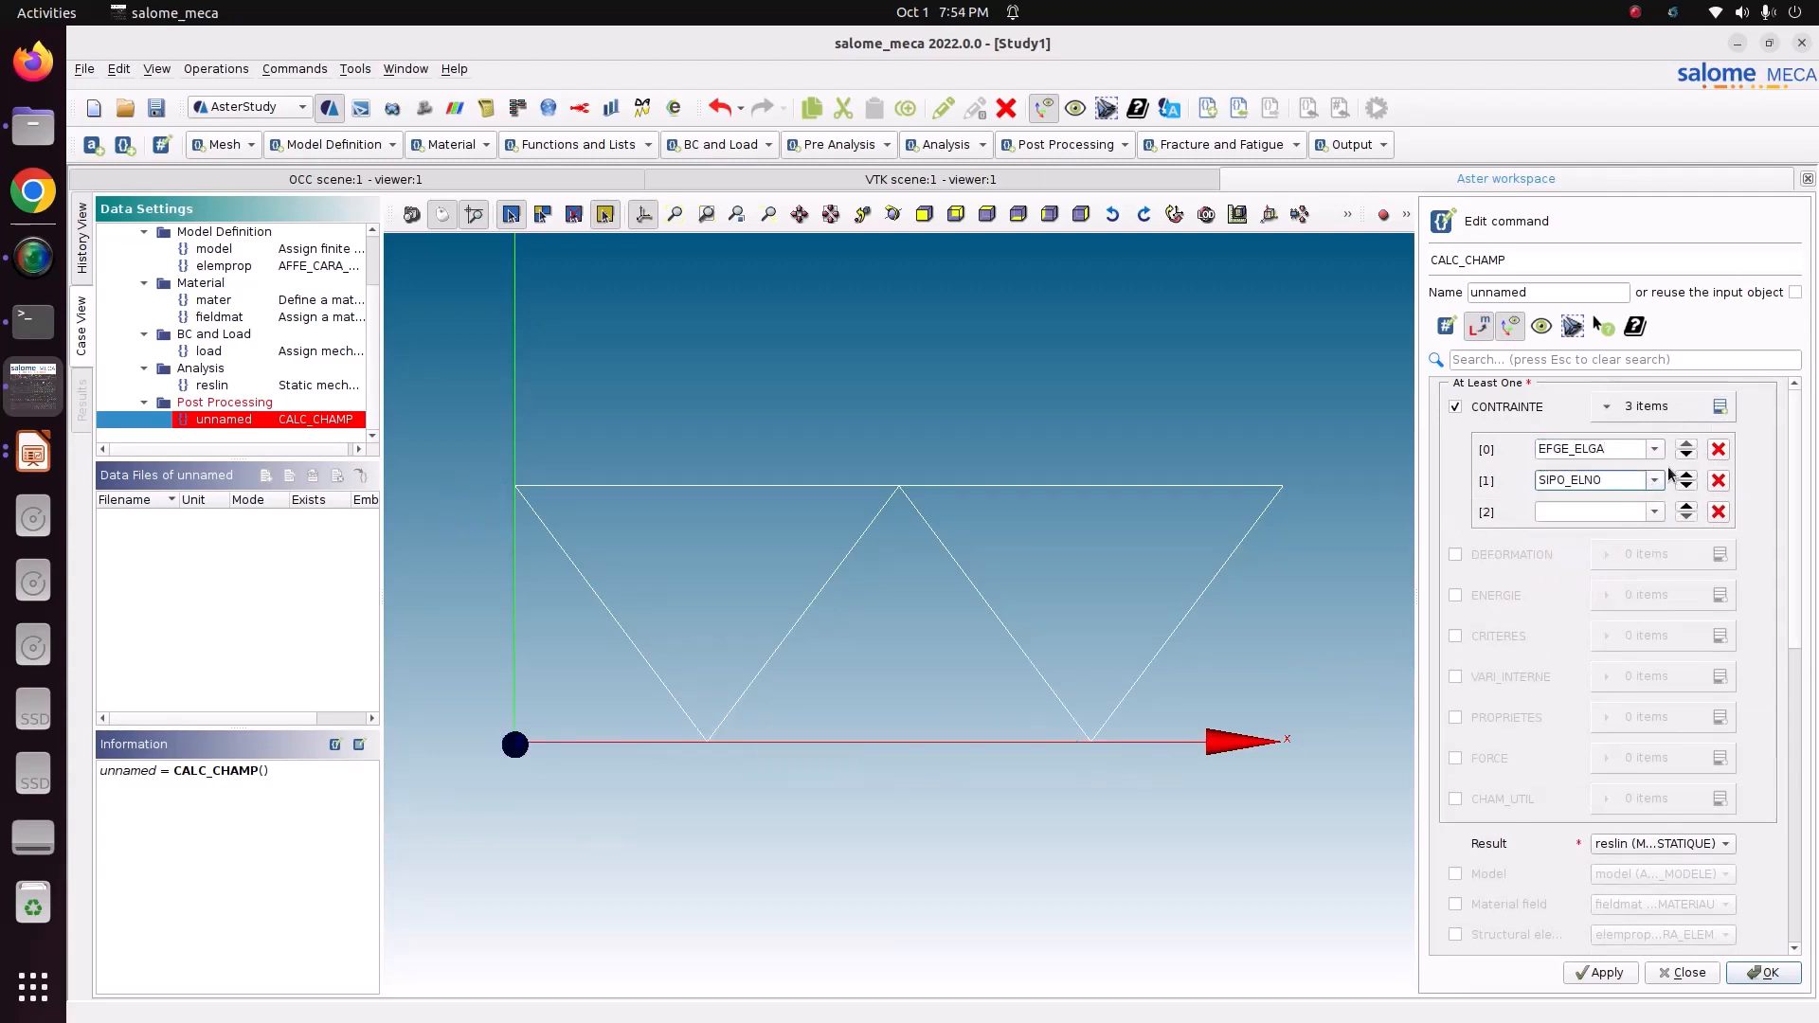
left_click(1656, 513)
scroll(1601, 621, "down", 1)
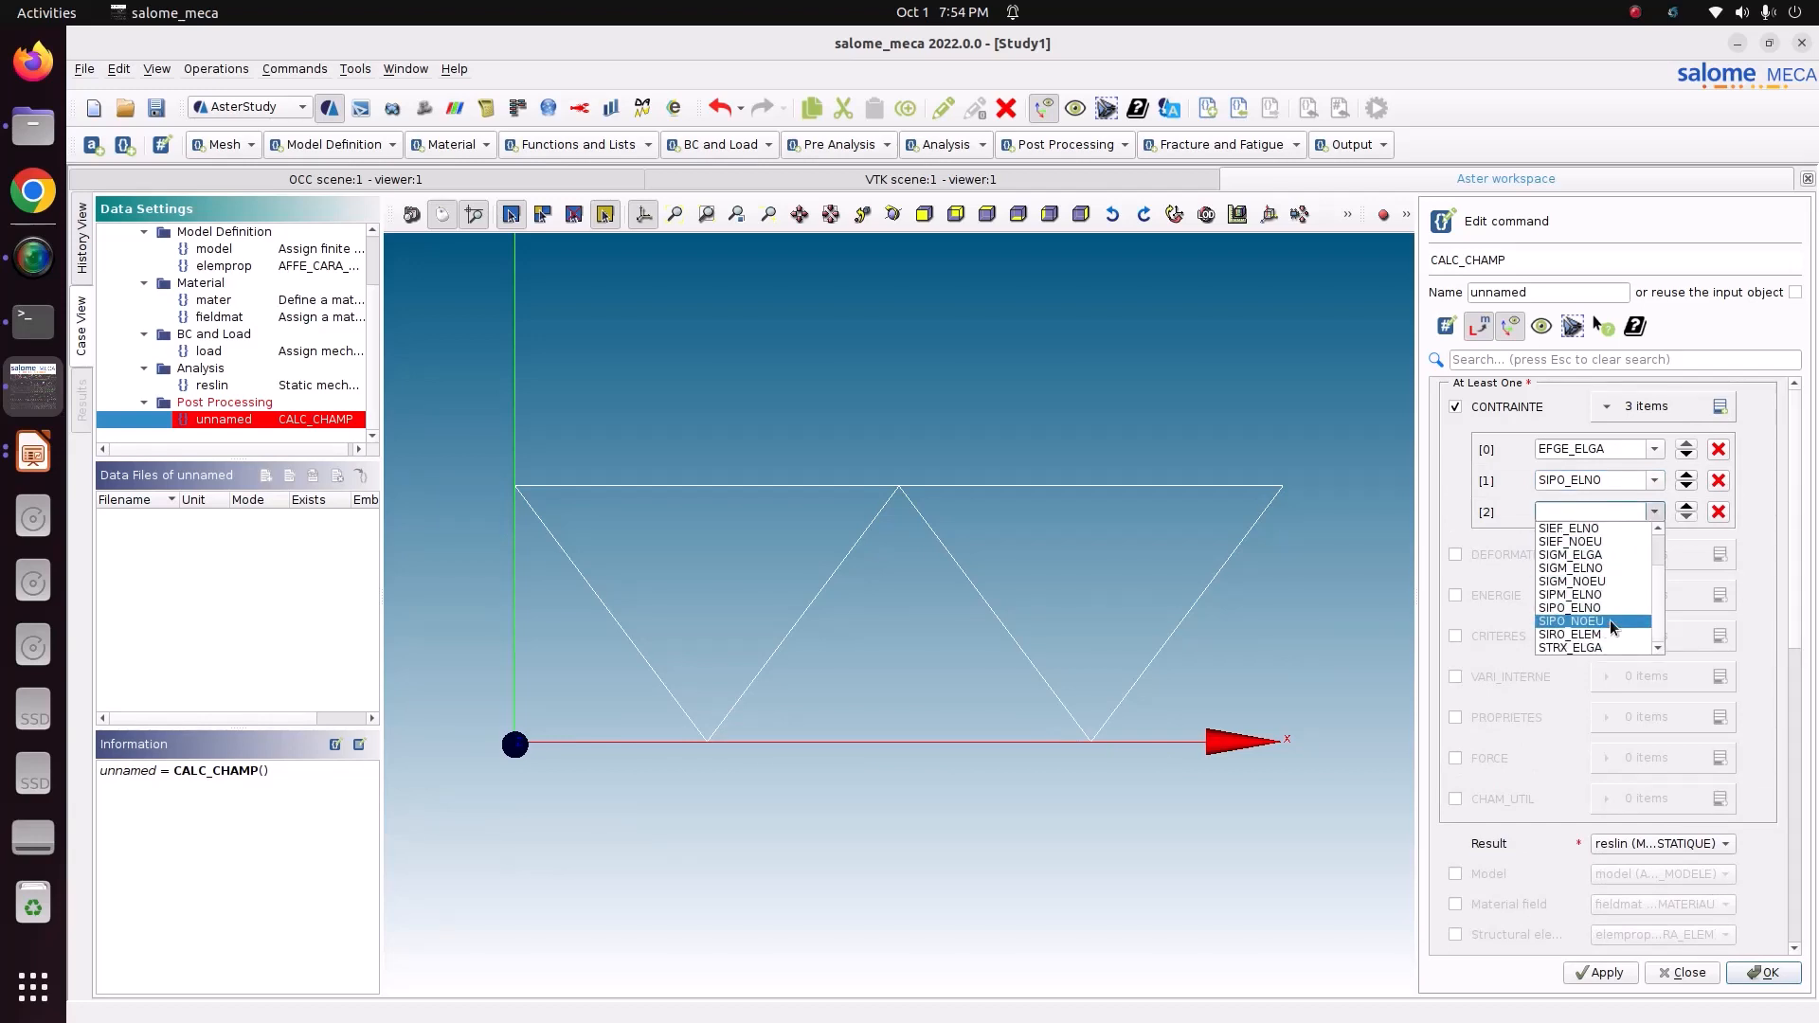
left_click(1611, 620)
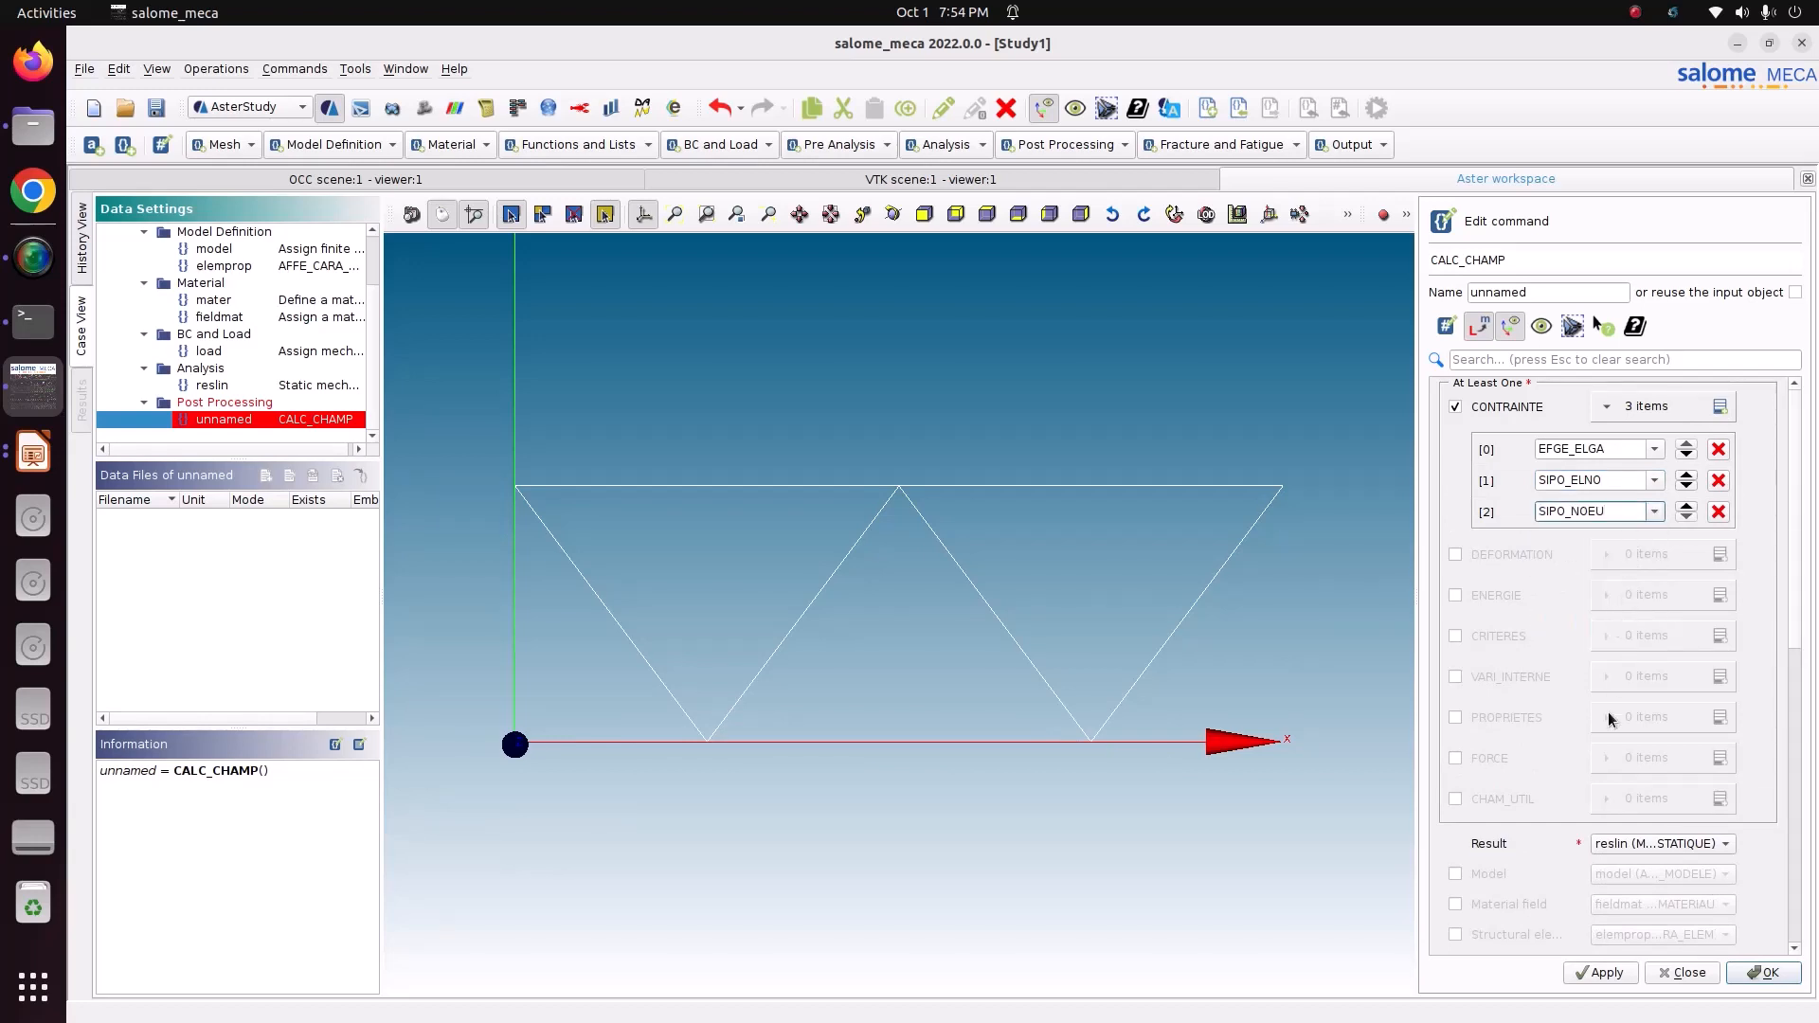
- Enable FORCE in the CALC_CHAMP command and add one item set to REAC_NODA
left_click(1475, 760)
left_click(1720, 758)
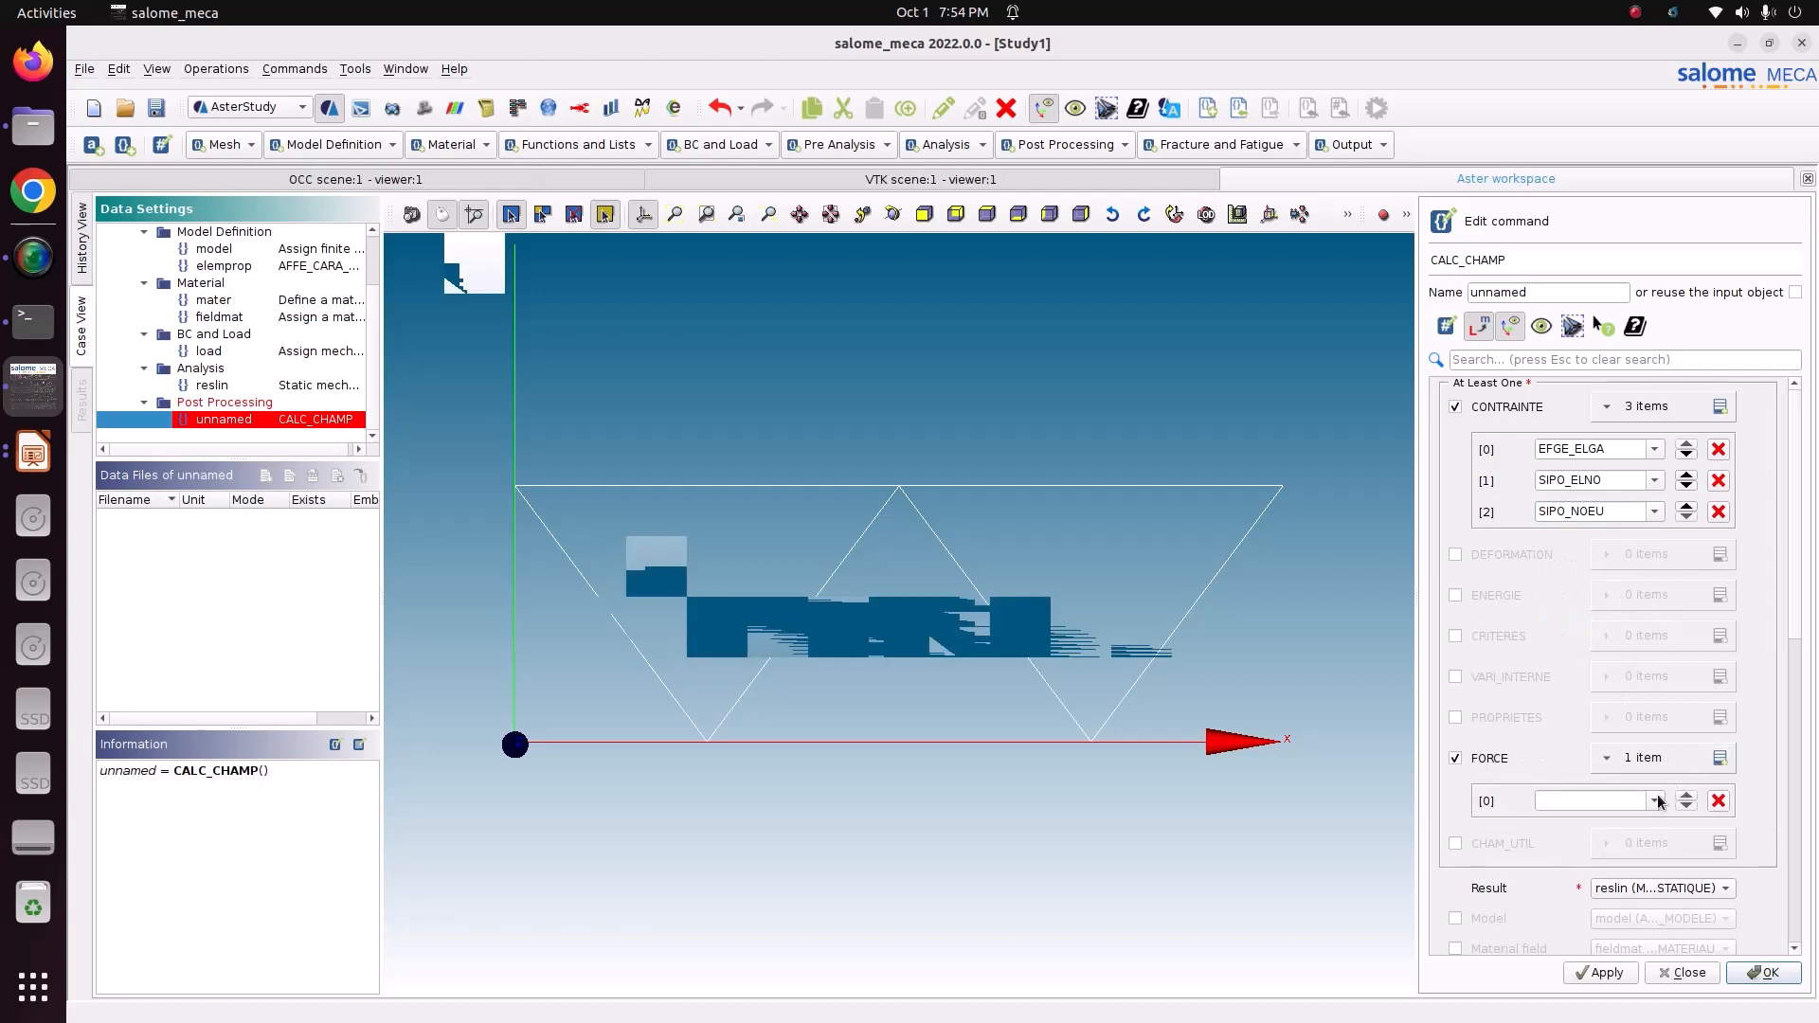
left_click(1655, 800)
left_click(1573, 830)
- Enable the model, fieldmat material field and elemprop structural elements in the CALC_CHAMP command and apply it
scroll(1707, 860, "down", 2)
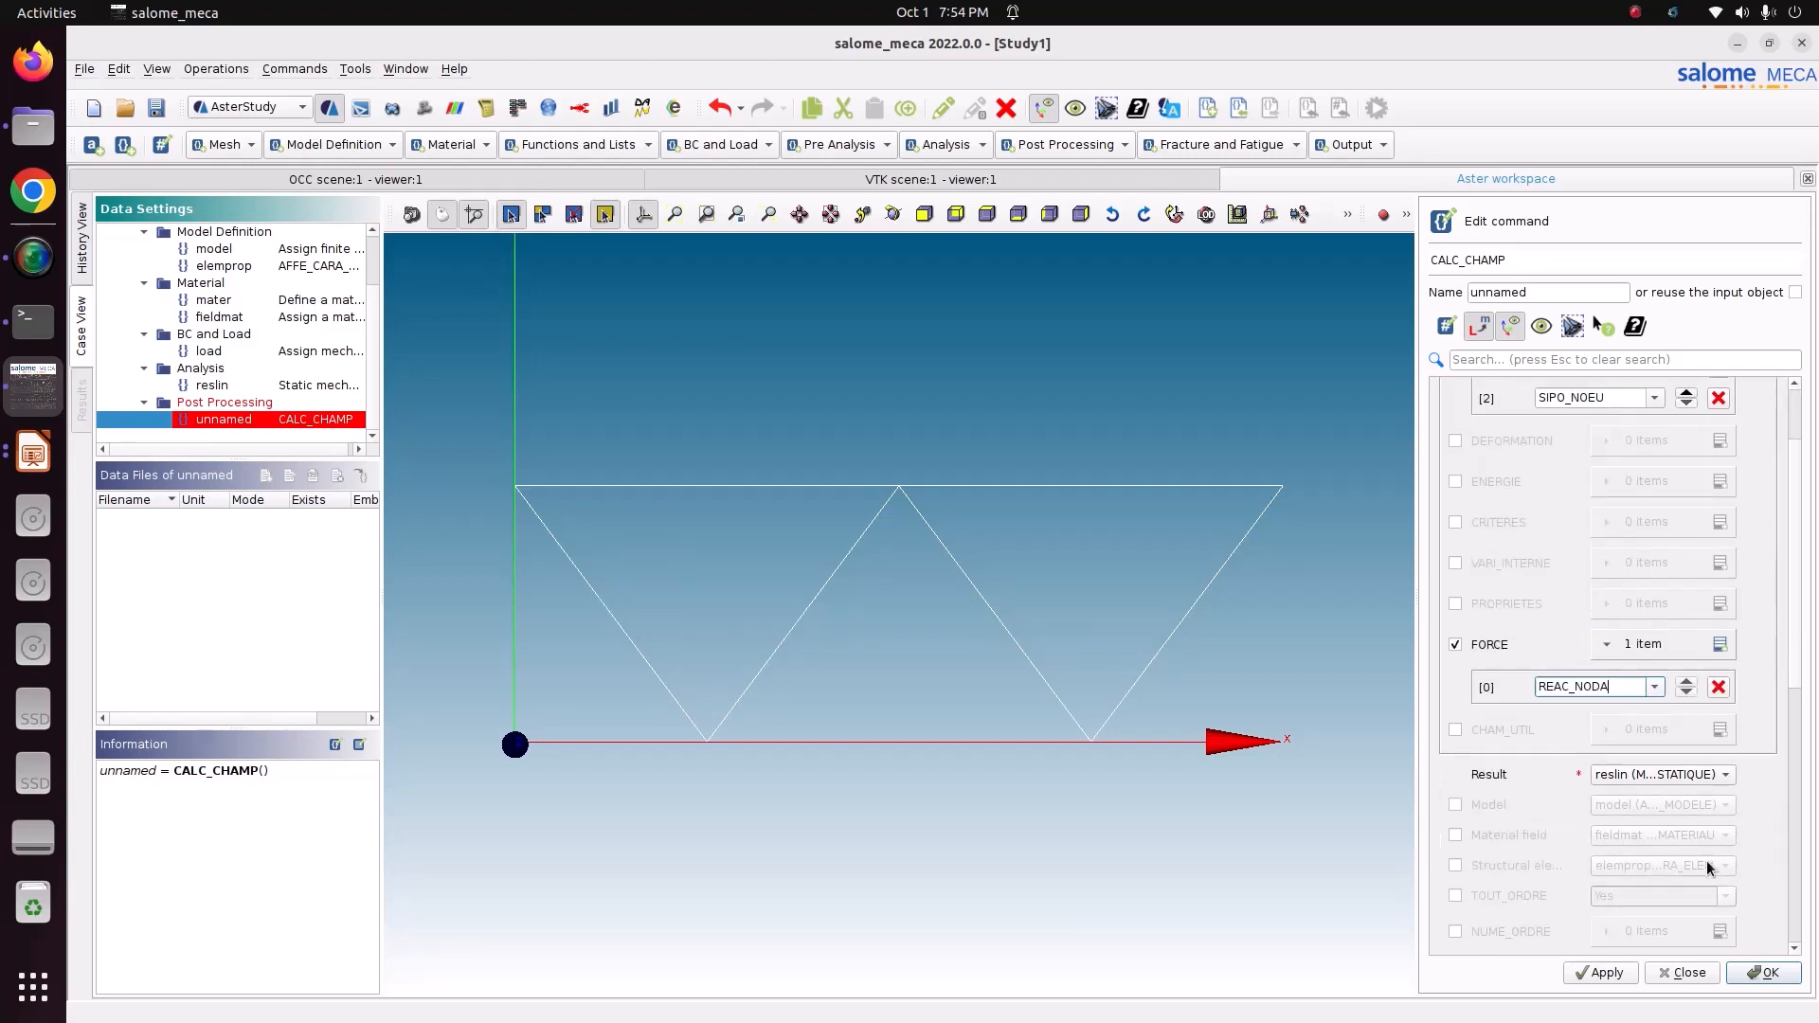
left_click(1492, 804)
left_click(1498, 835)
left_click(1505, 865)
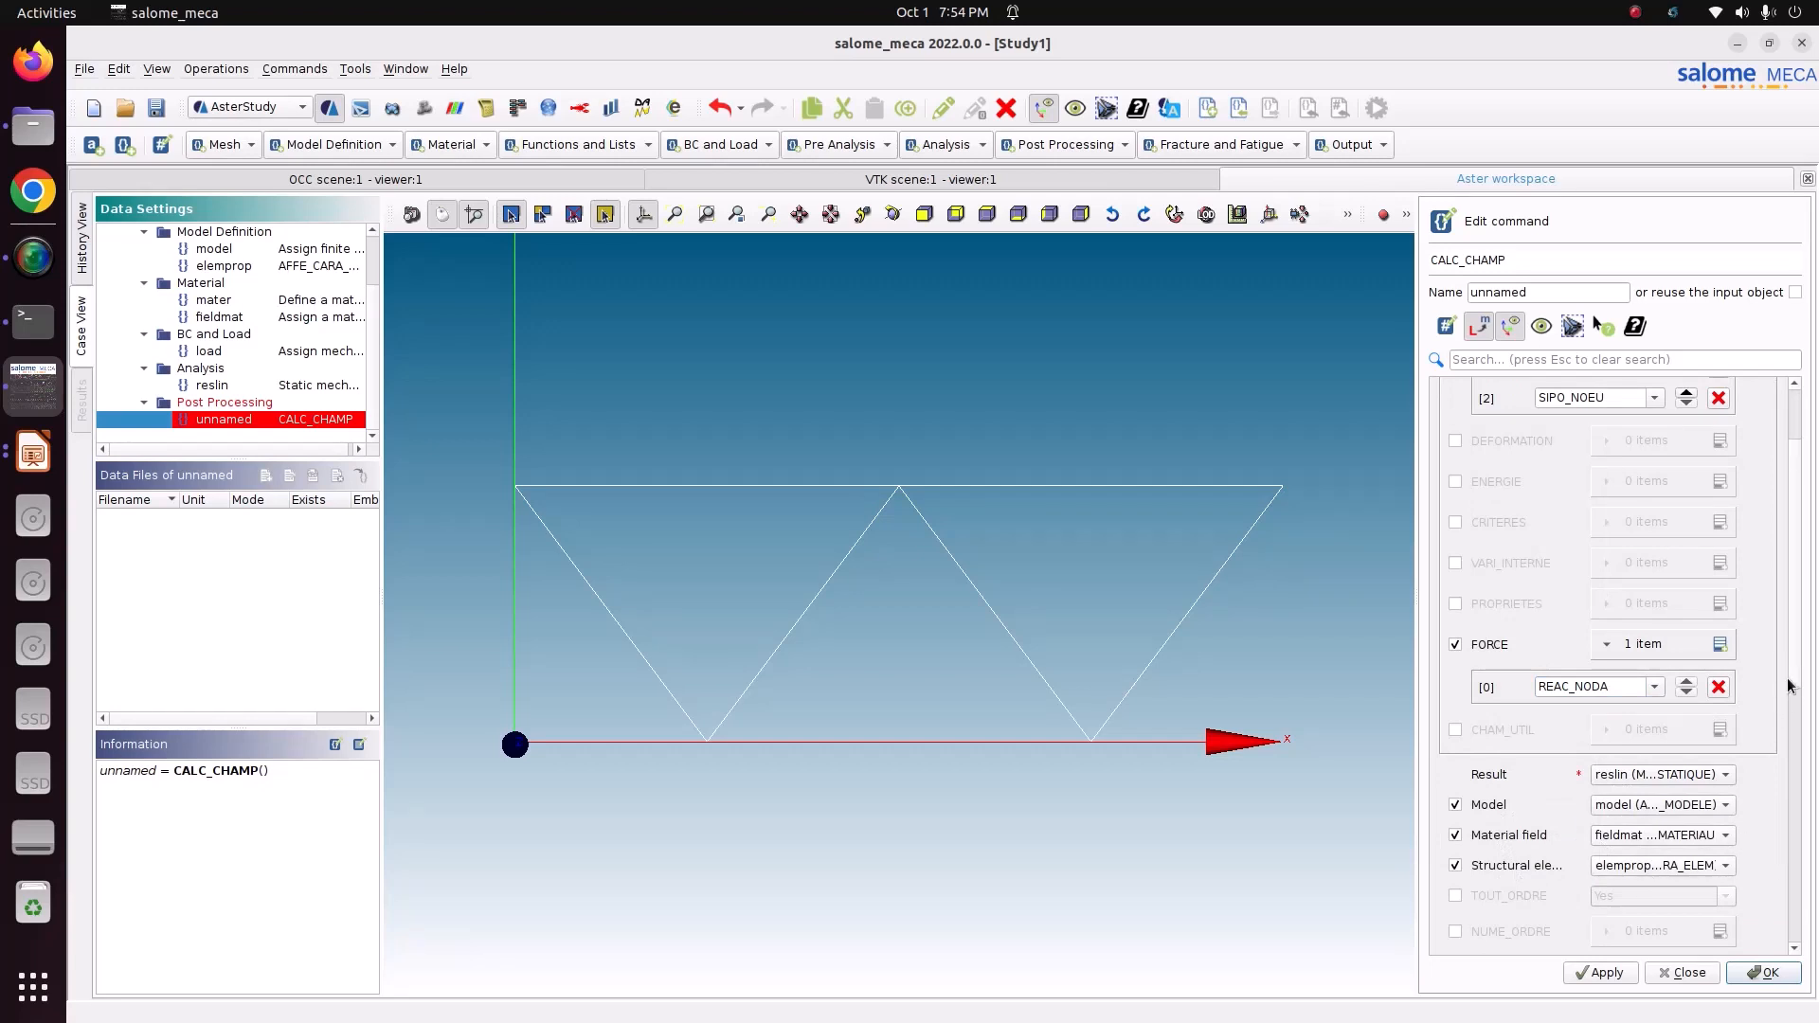
scroll(1788, 685, "down", 10)
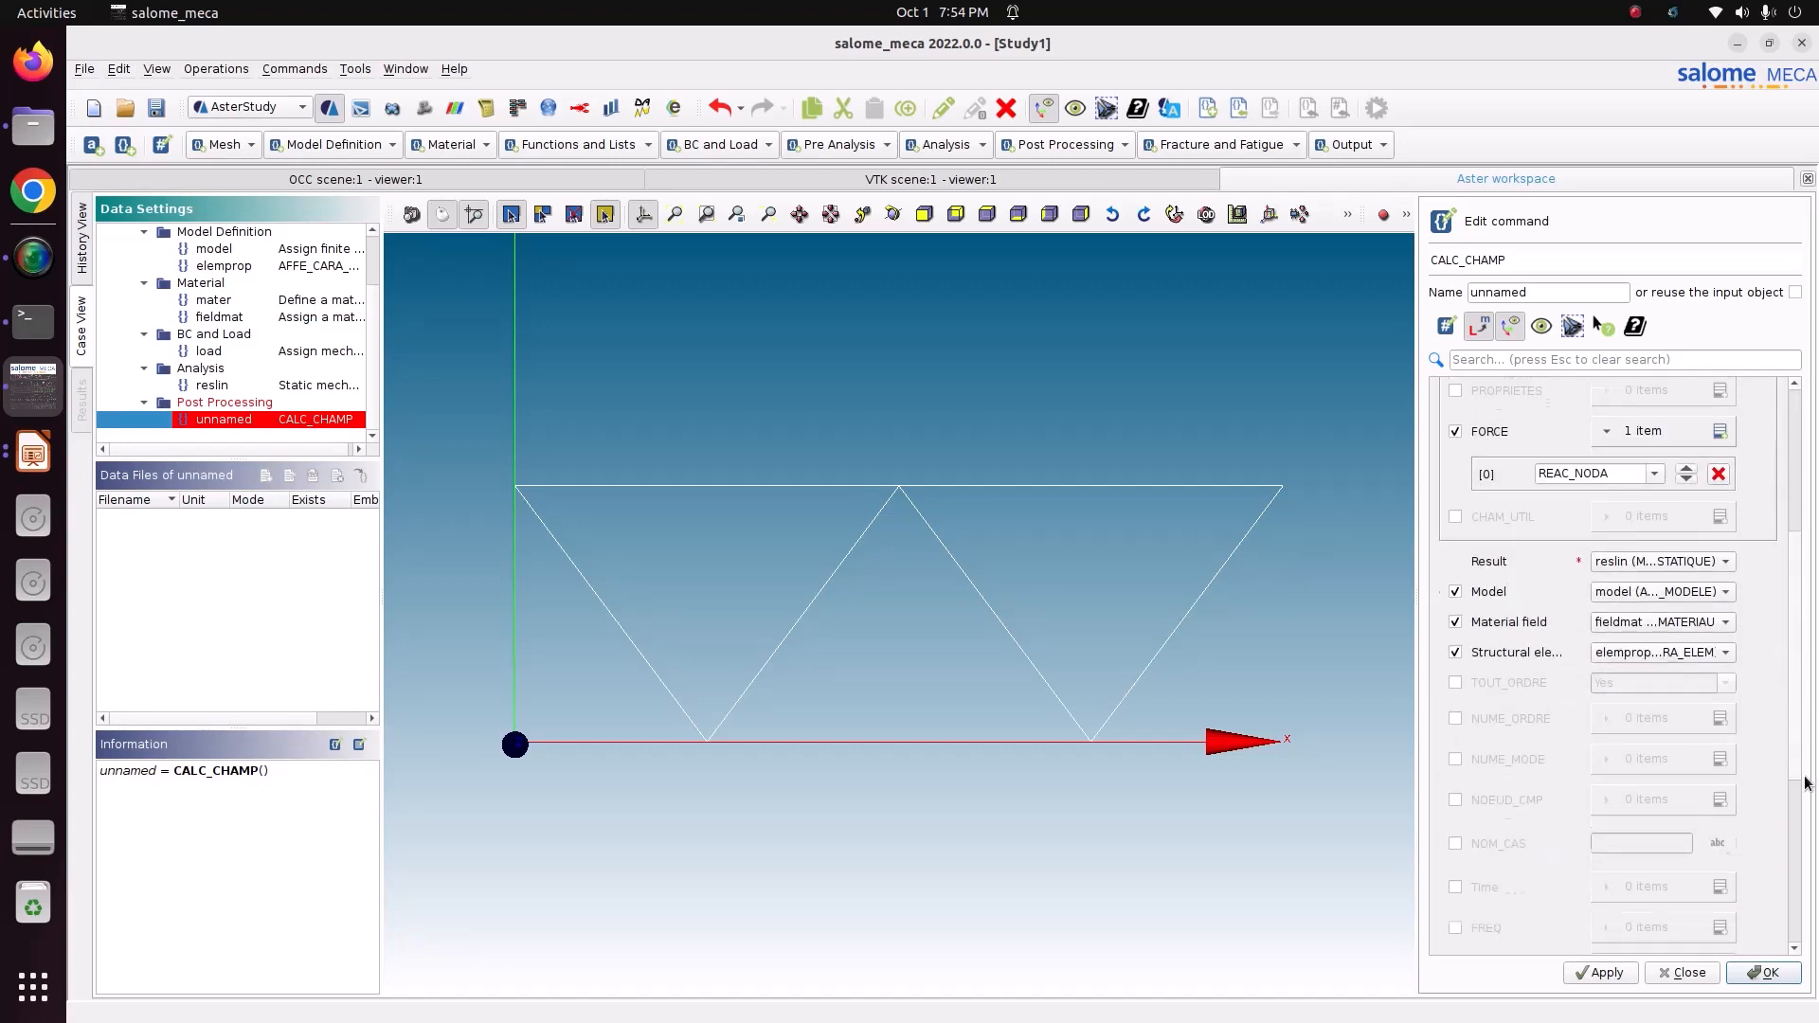
left_click(1590, 976)
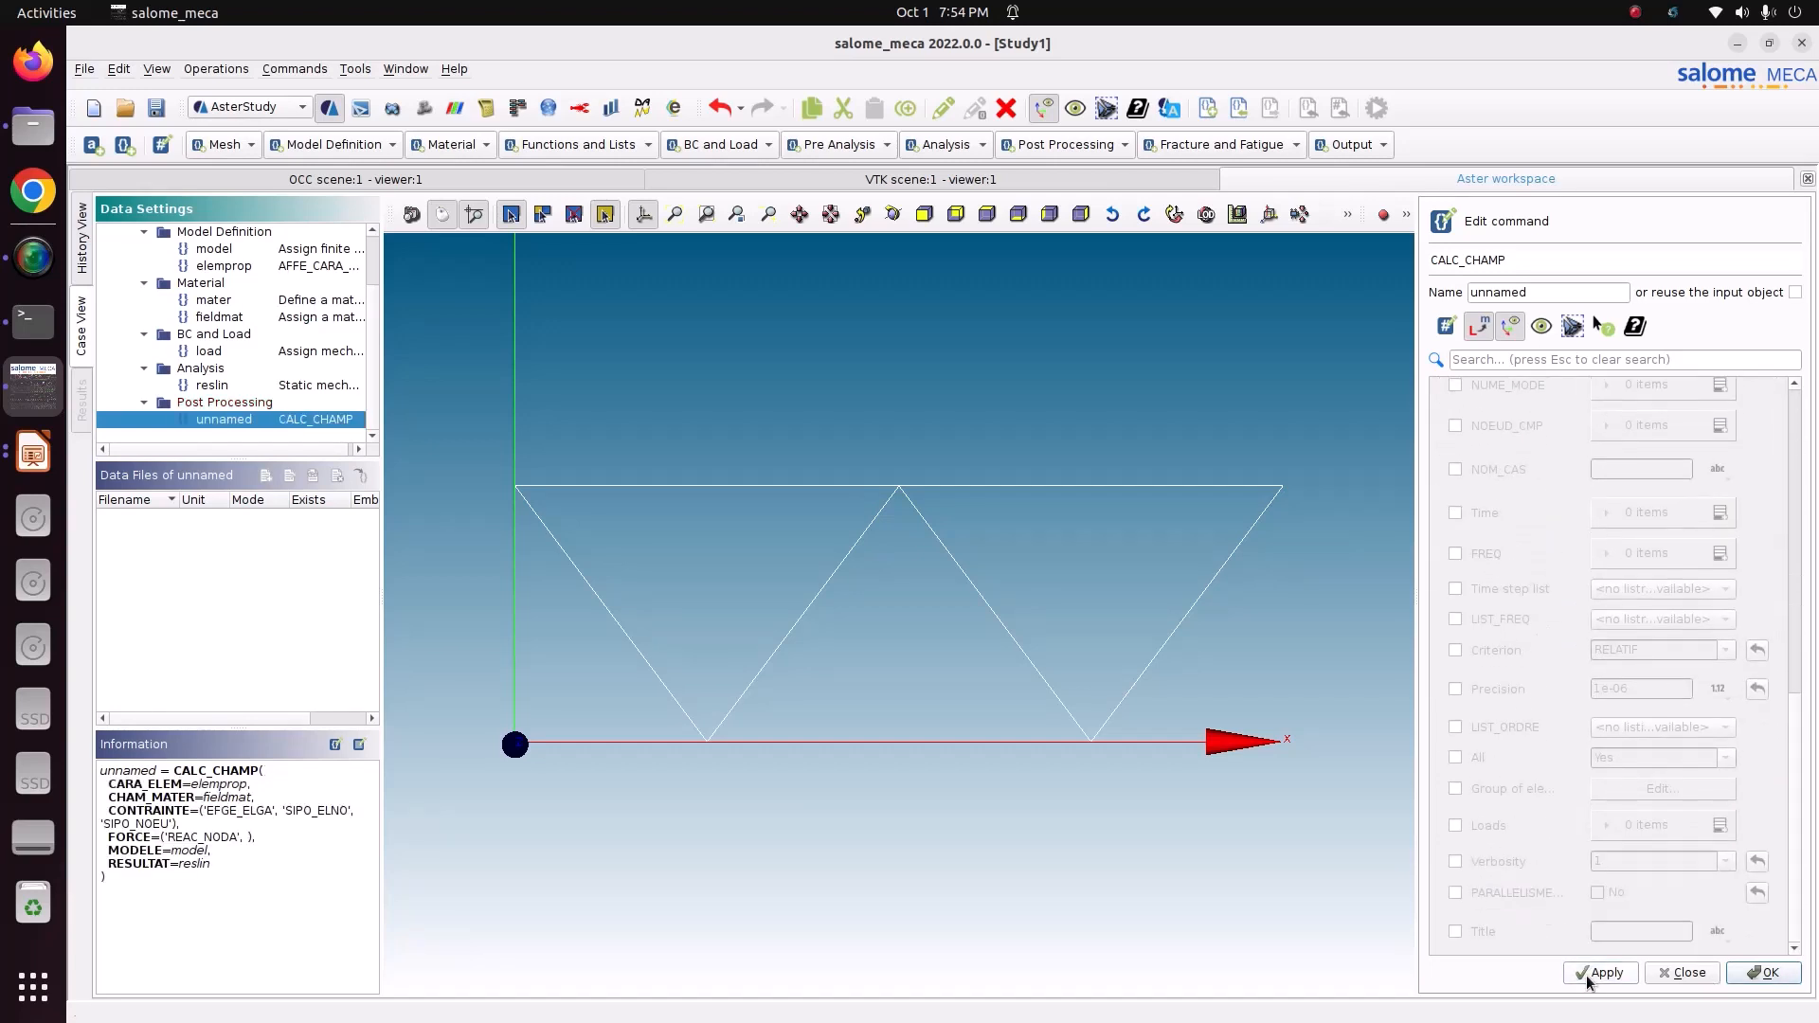
- Rename the unnamed CALC_CHAMP command's result to reslin and apply the change
left_click(1763, 974)
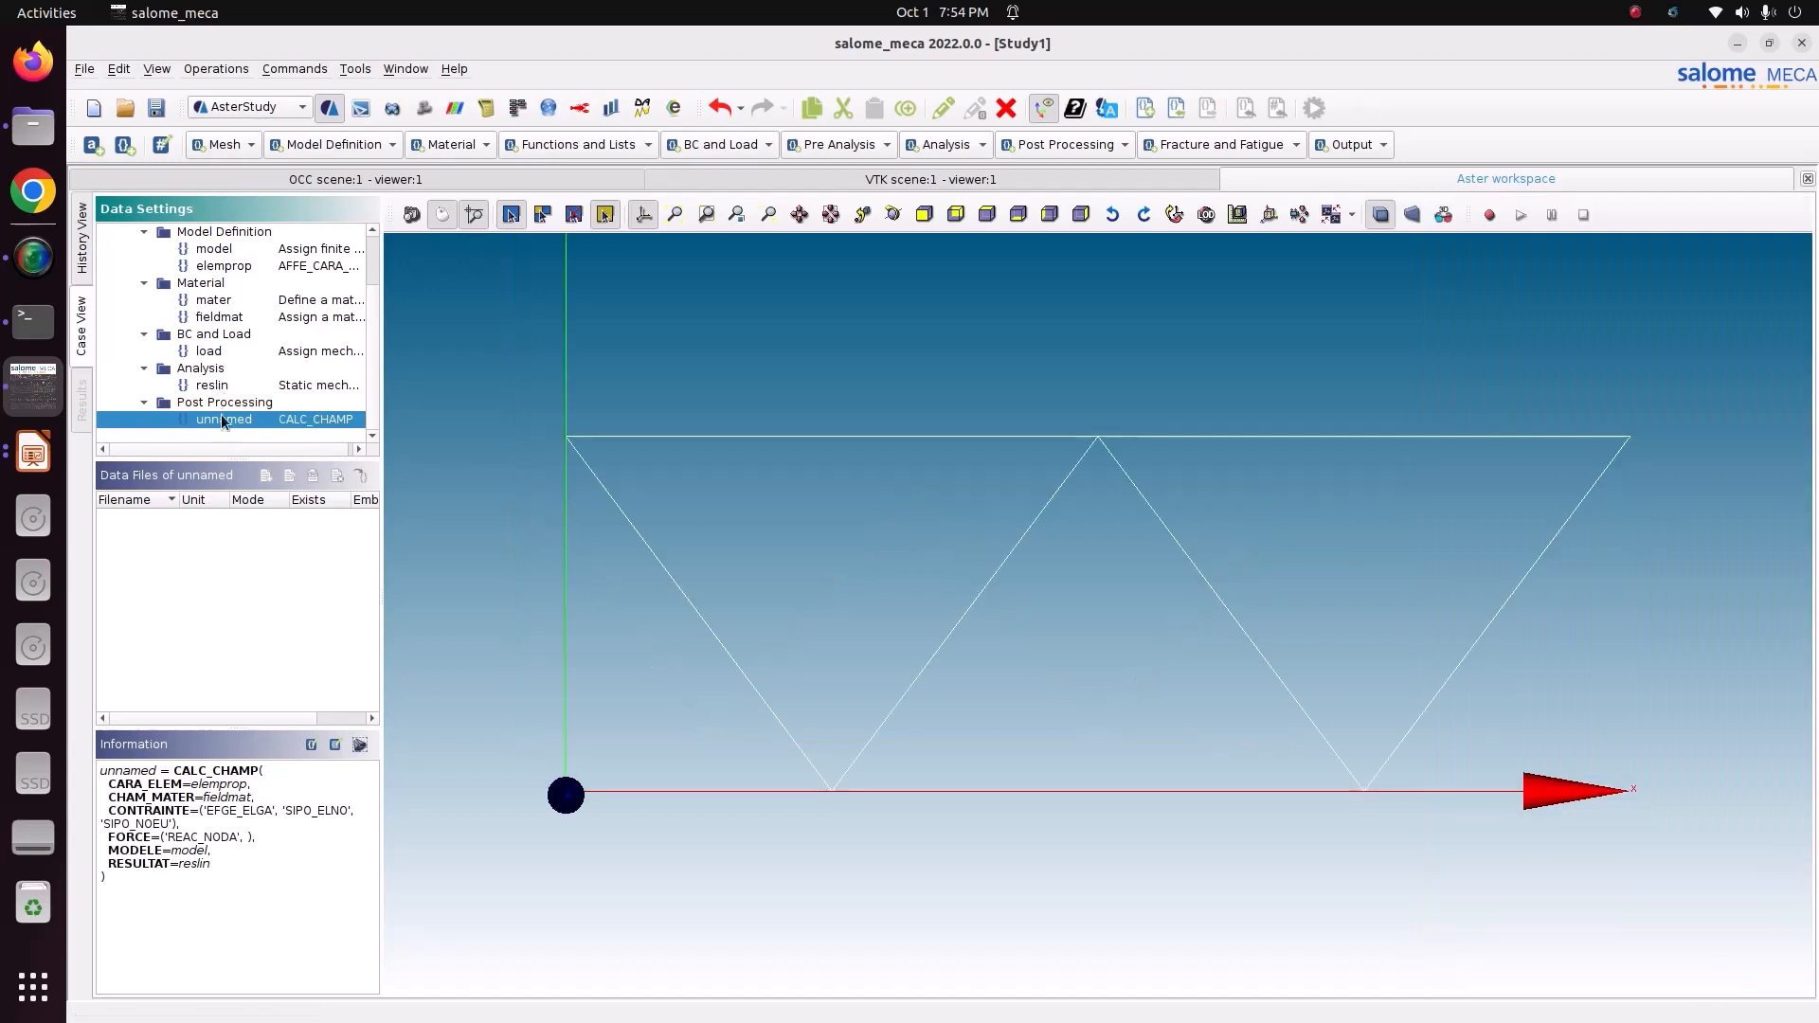
double_click(230, 422)
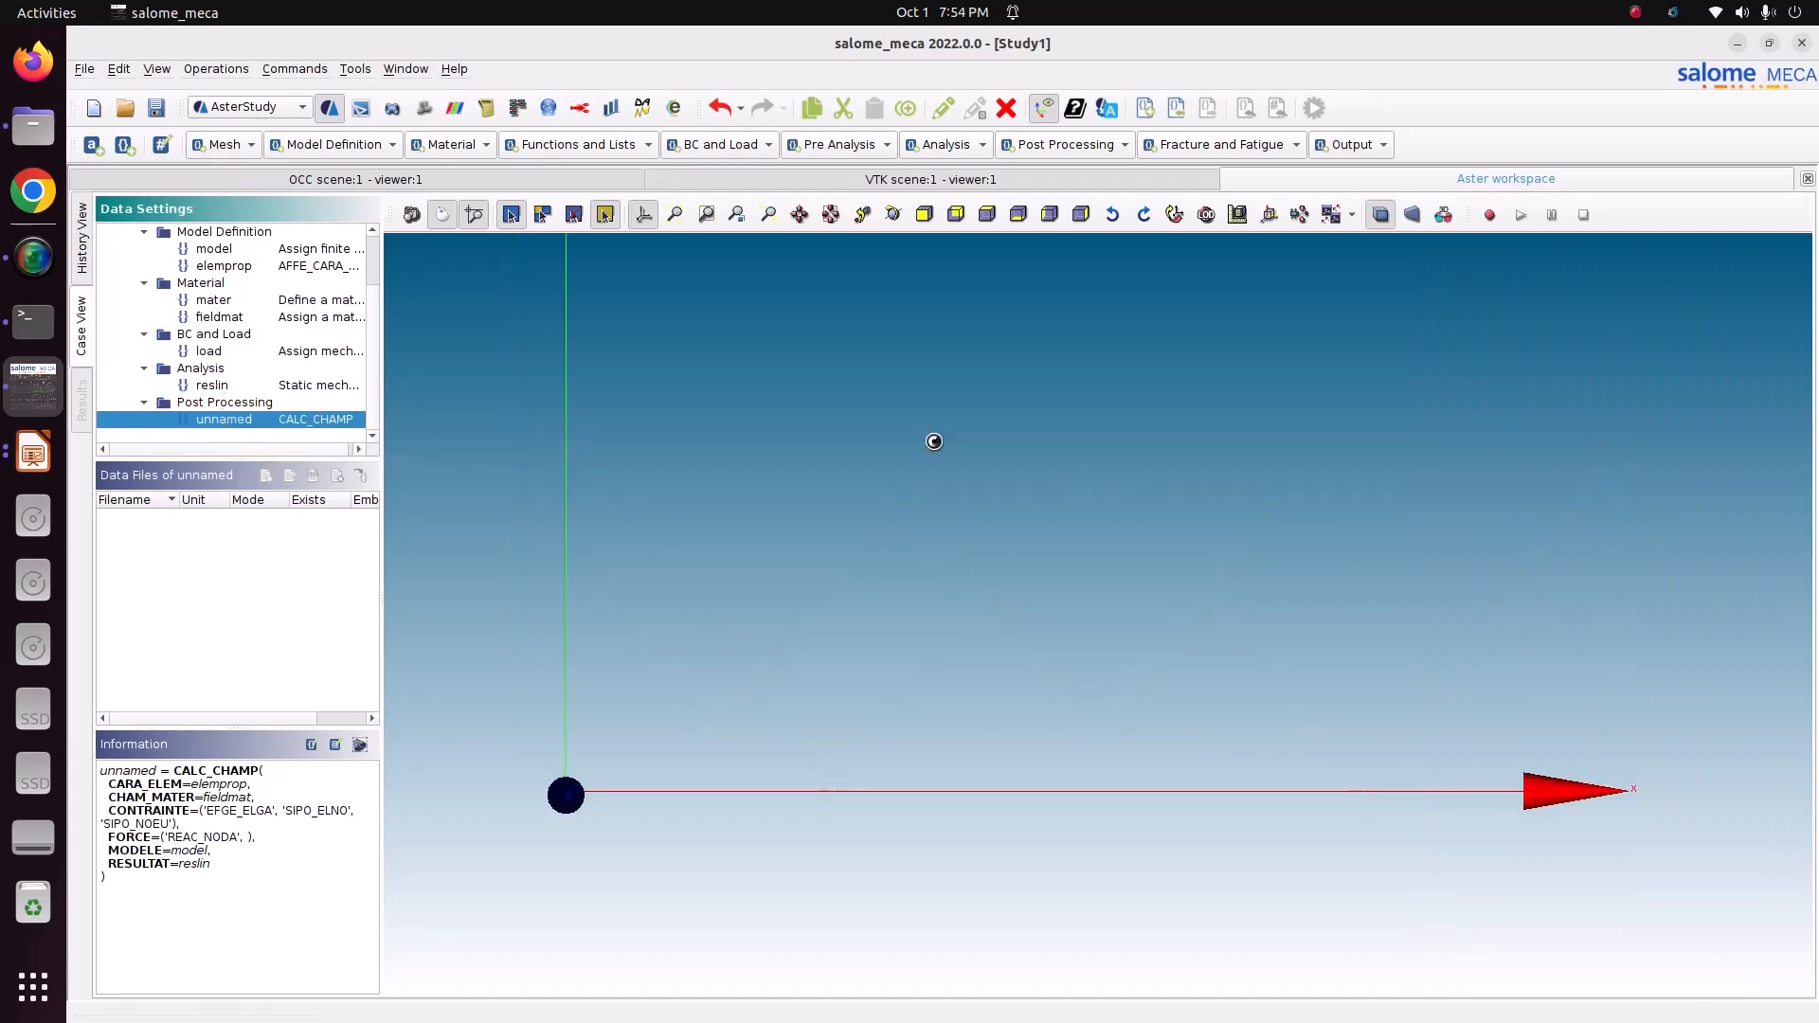
double_click(1507, 291)
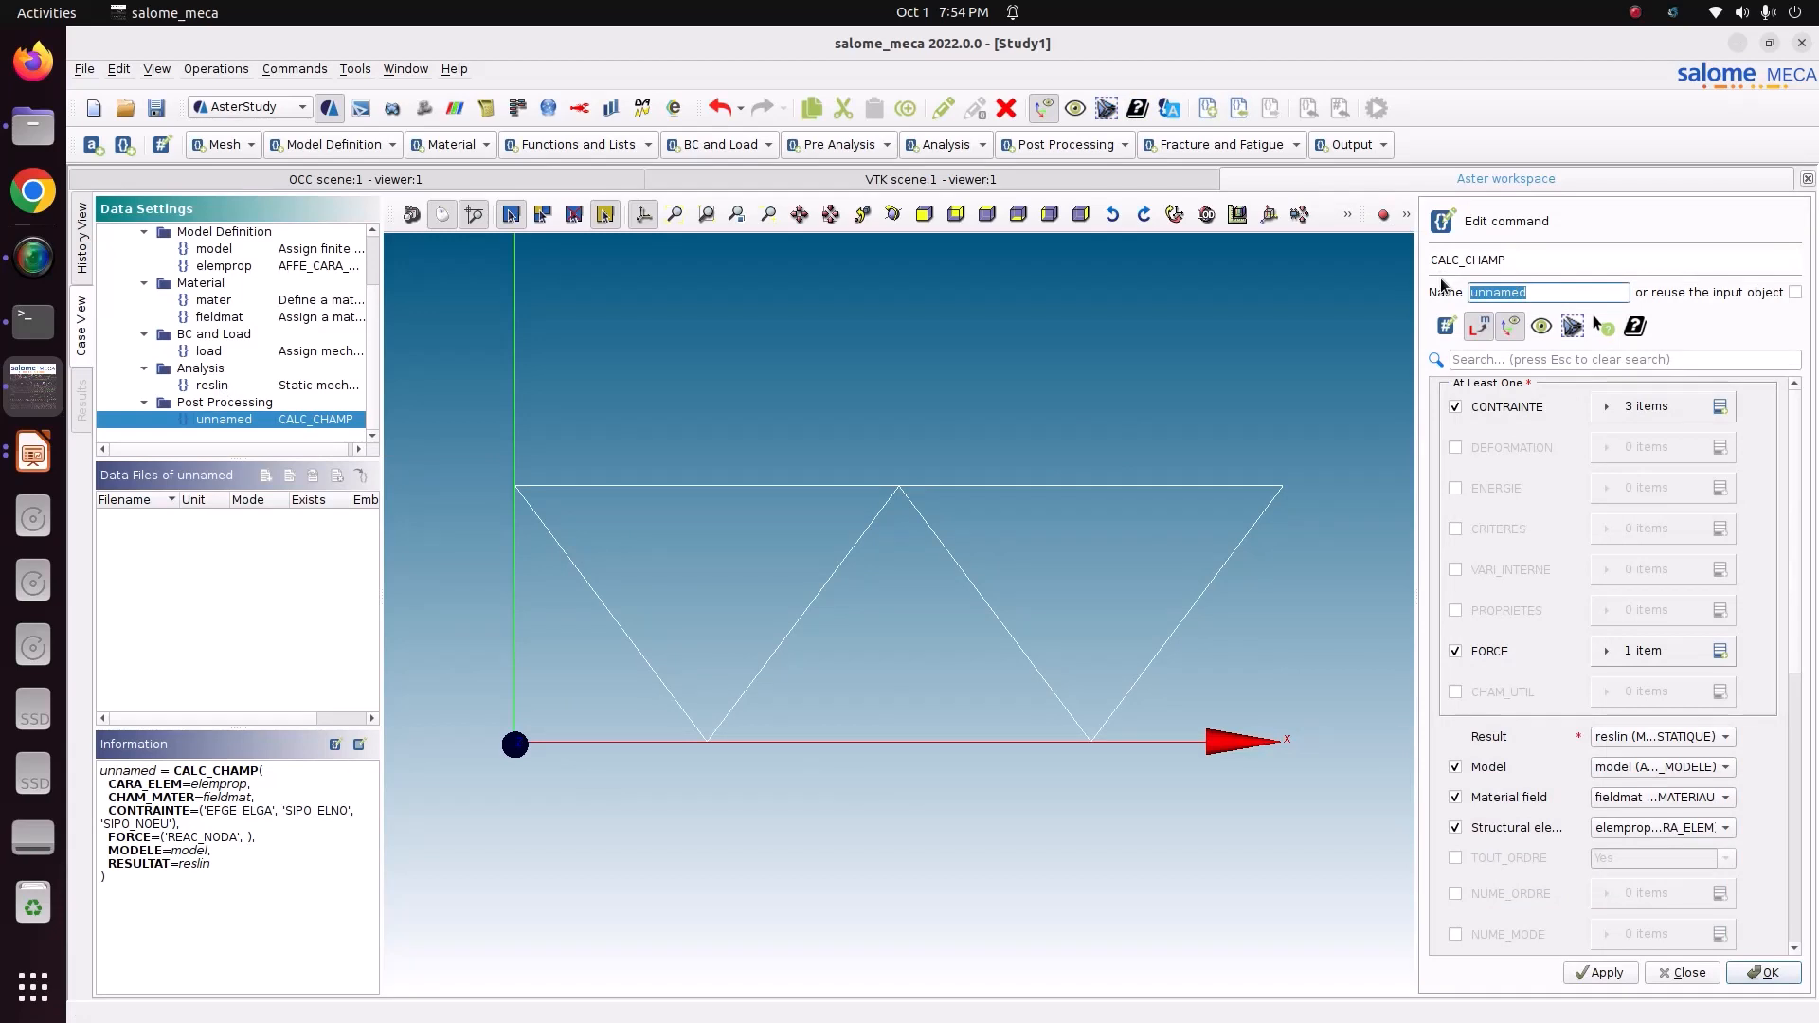
type("reslin")
left_click(1608, 973)
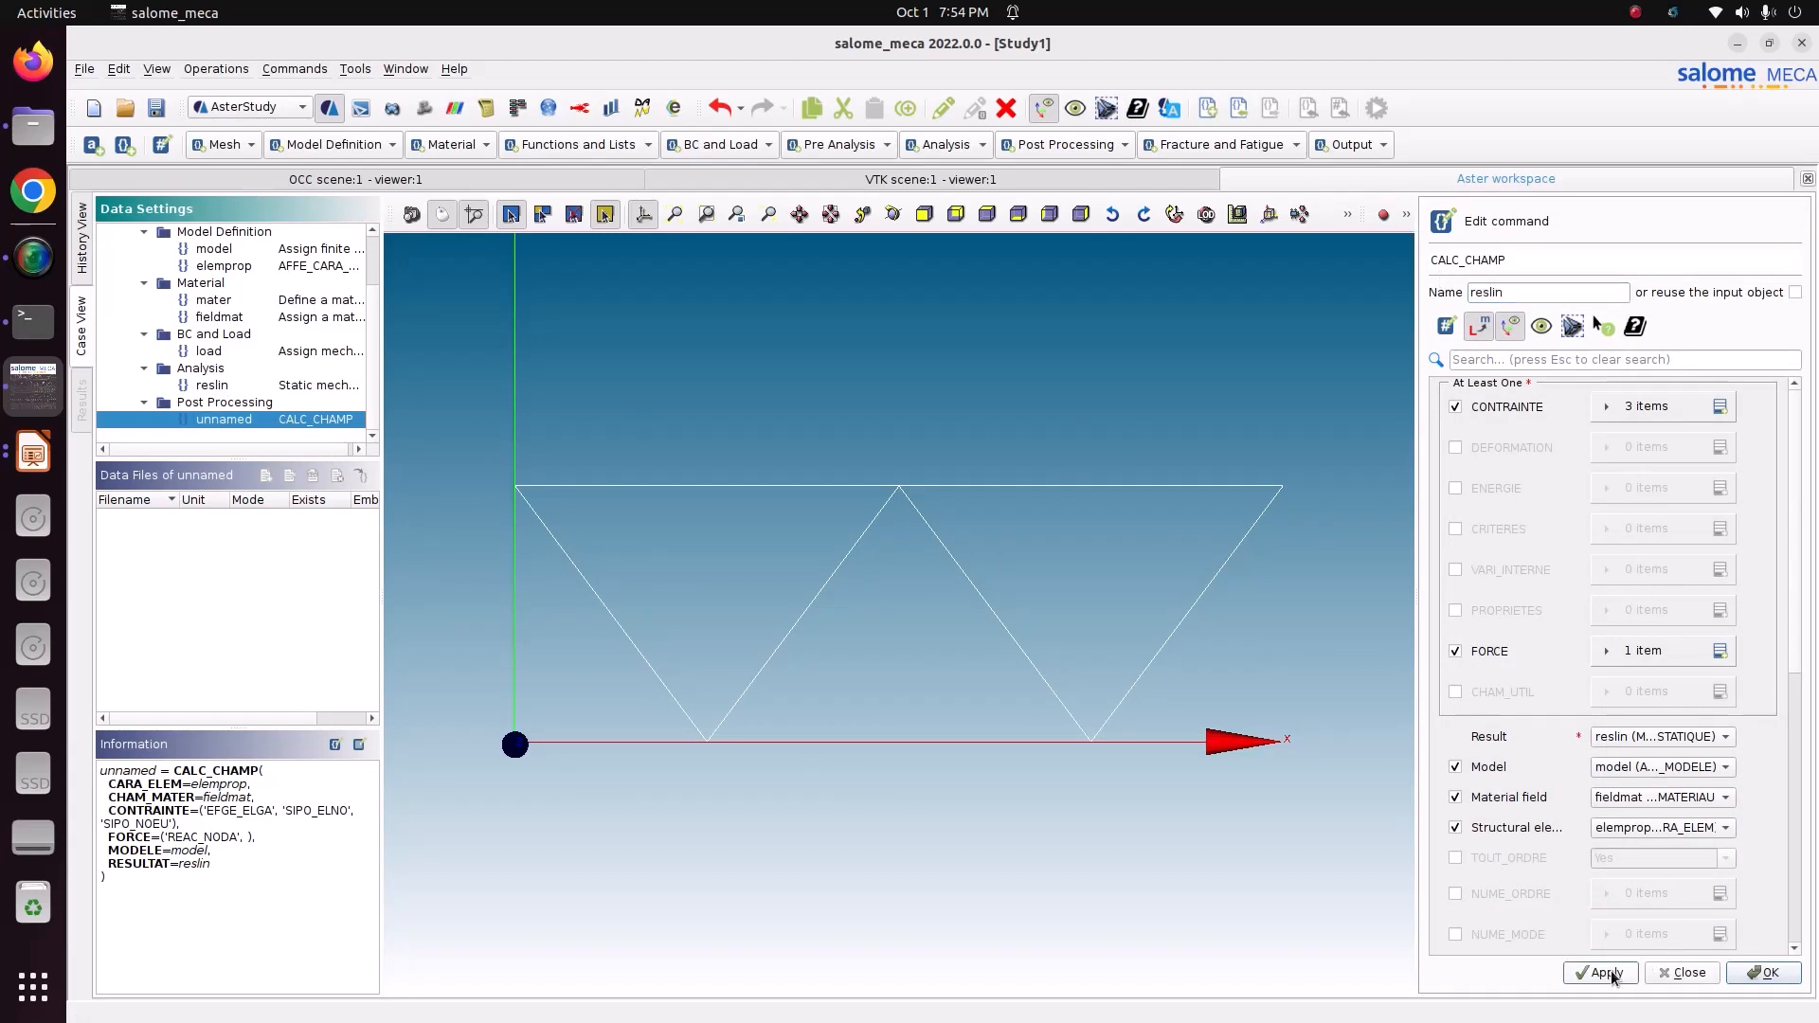
left_click(1787, 975)
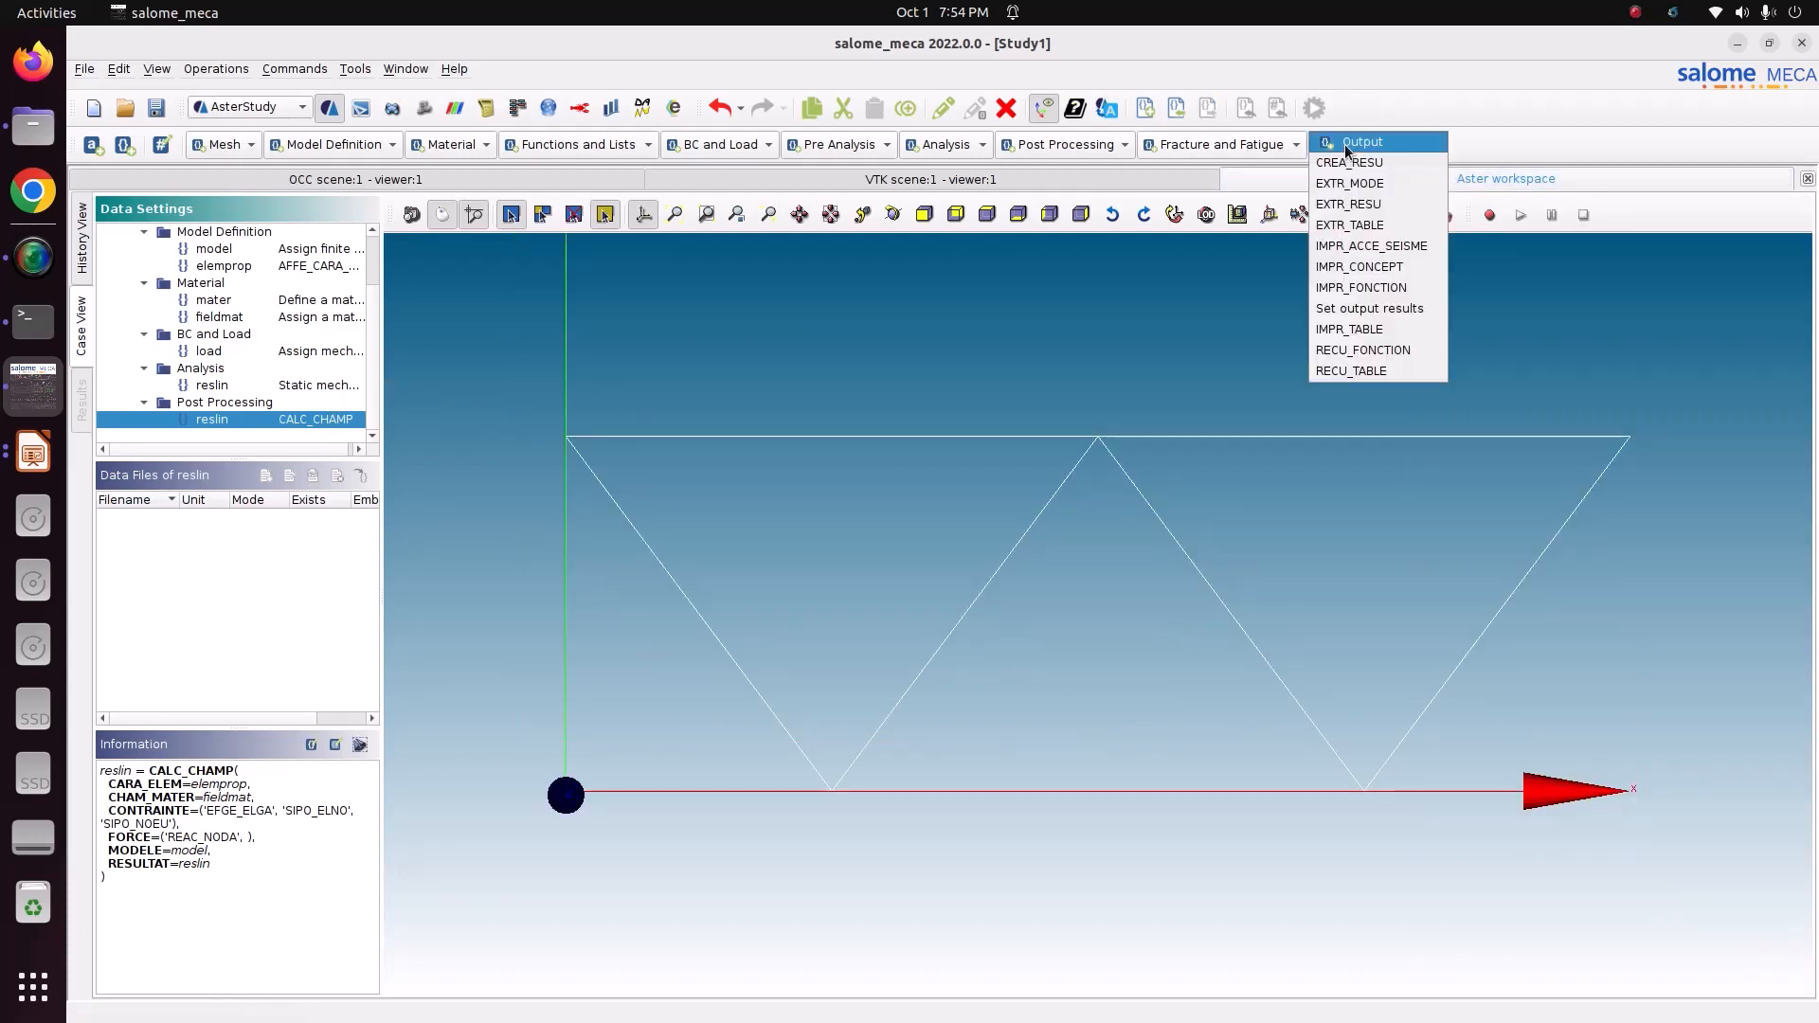
- Add a Set output results command with its result file result.rmed located in the Pictures/CODE_ASTER/truss/5_truss folder
left_click(1347, 149)
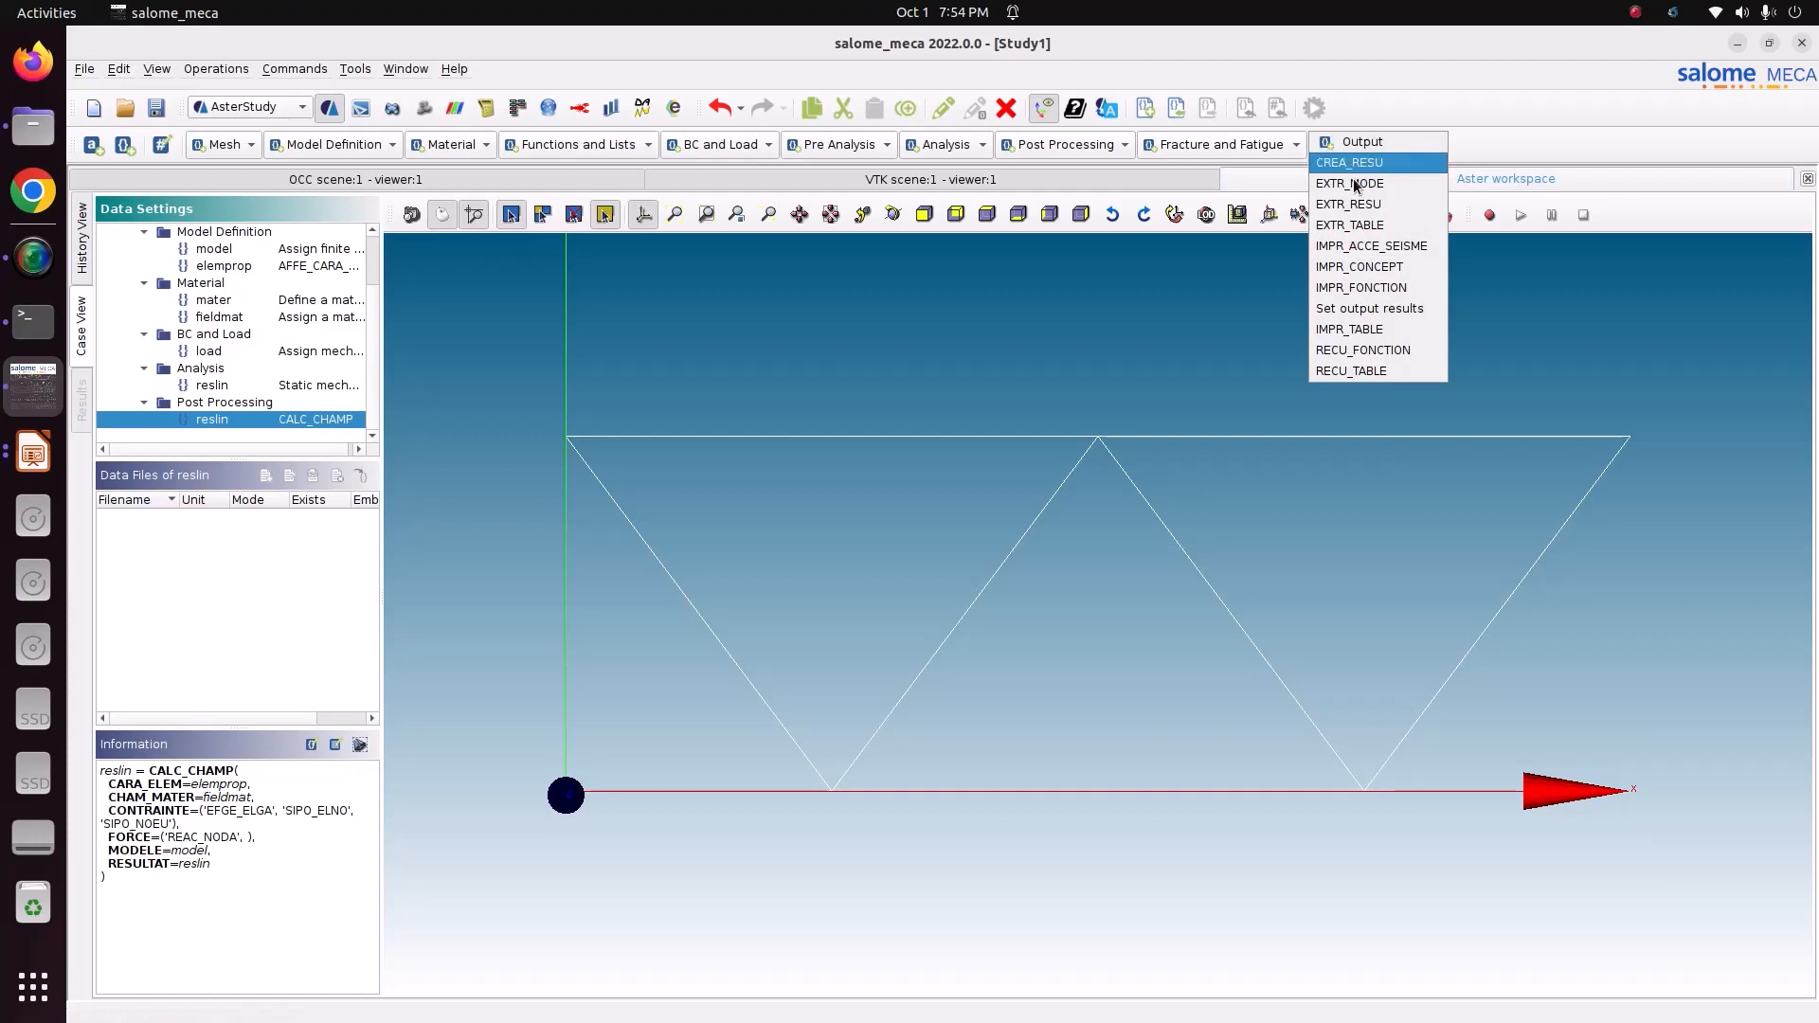
left_click(1364, 309)
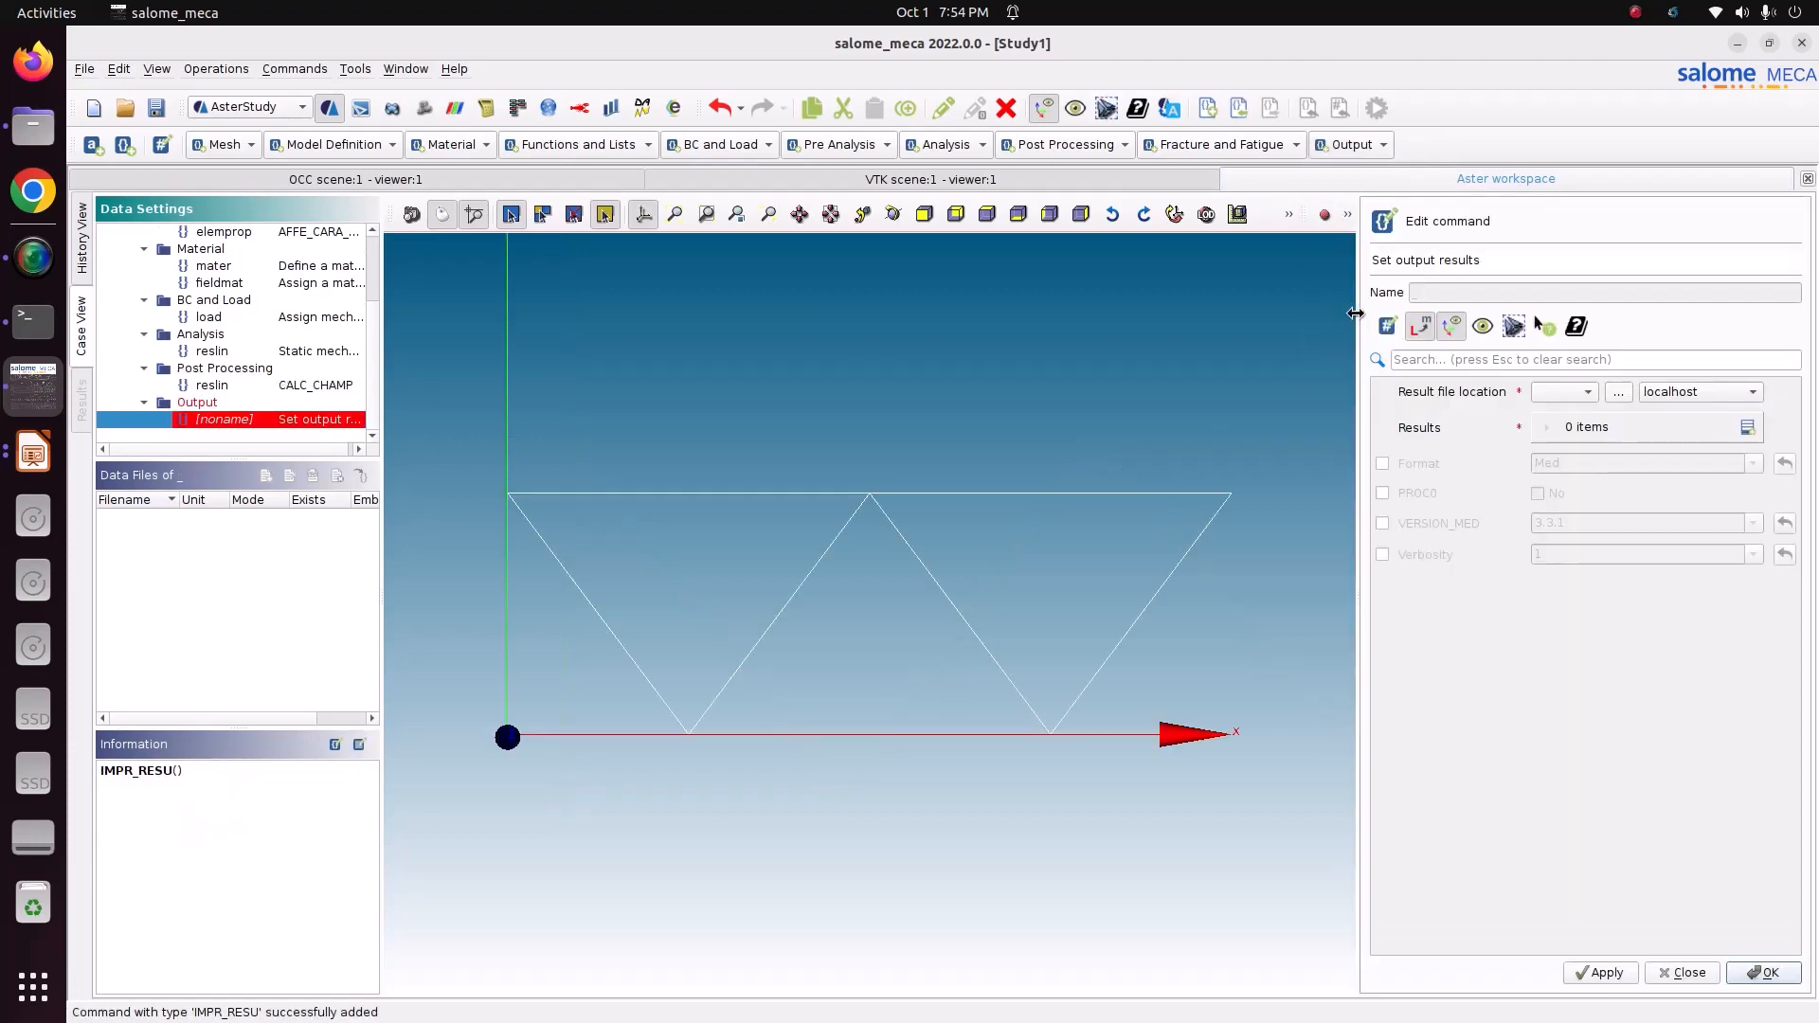
left_click(1618, 392)
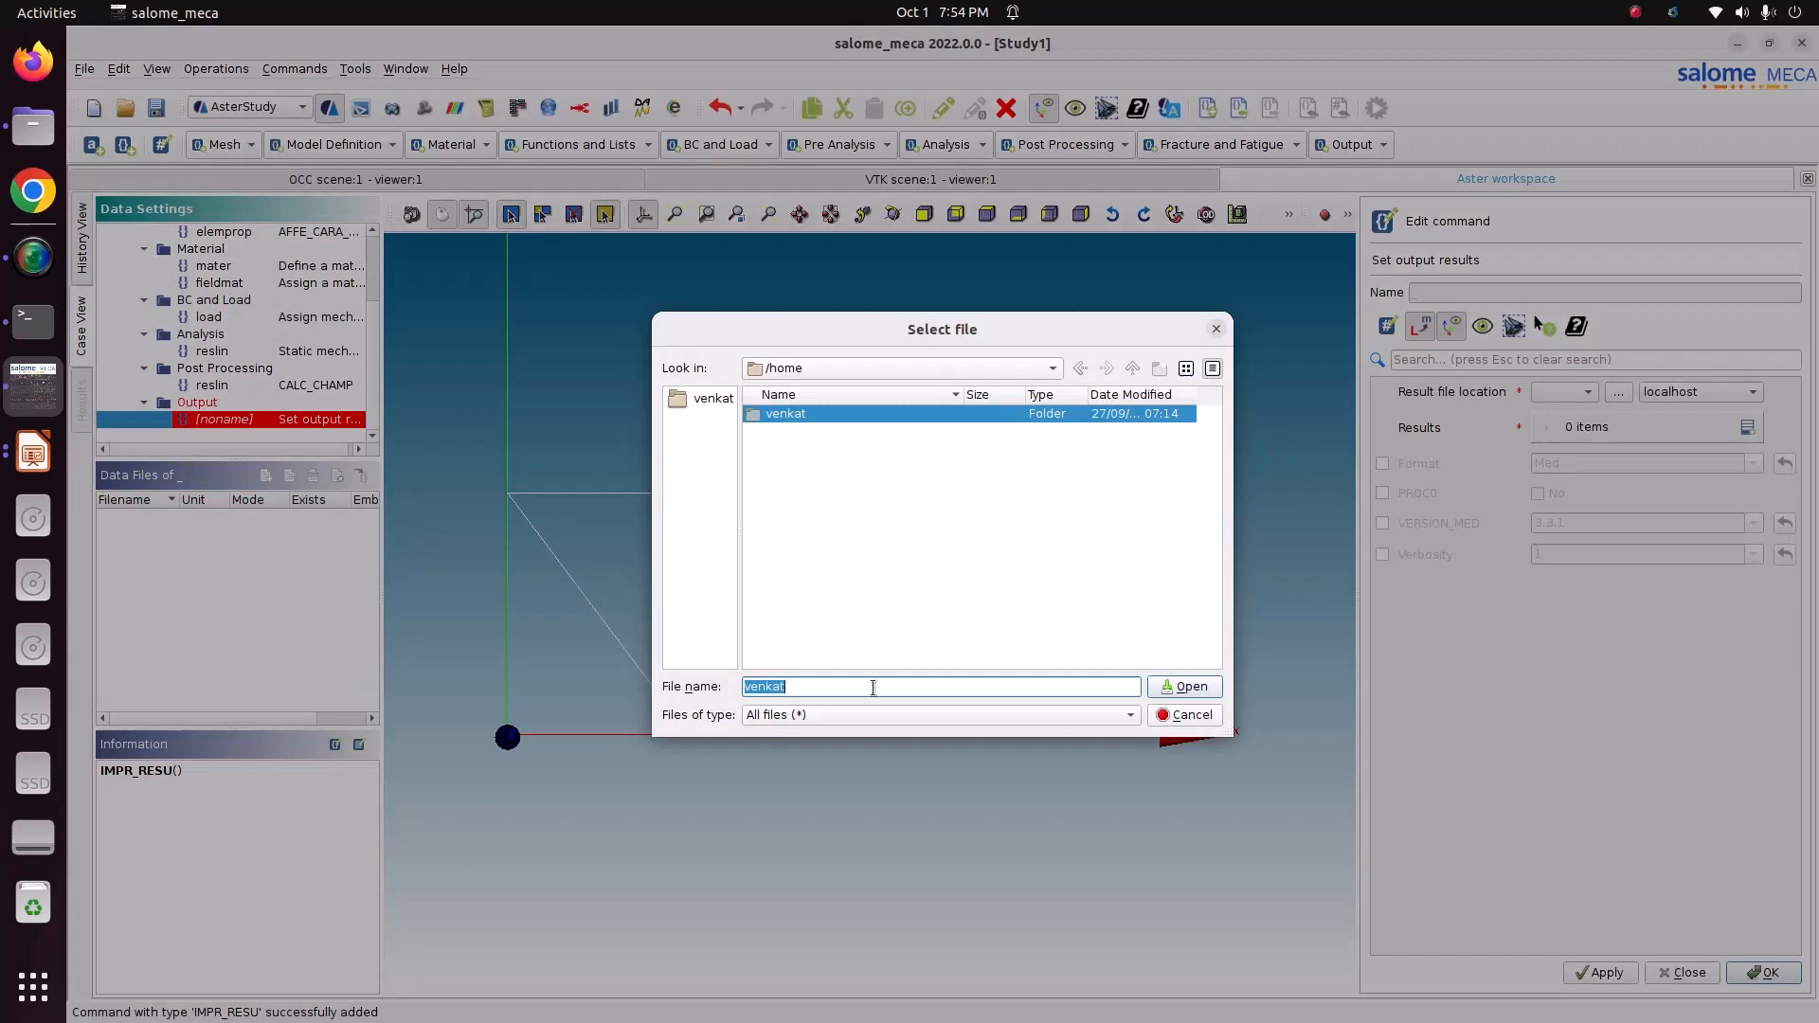
double_click(829, 424)
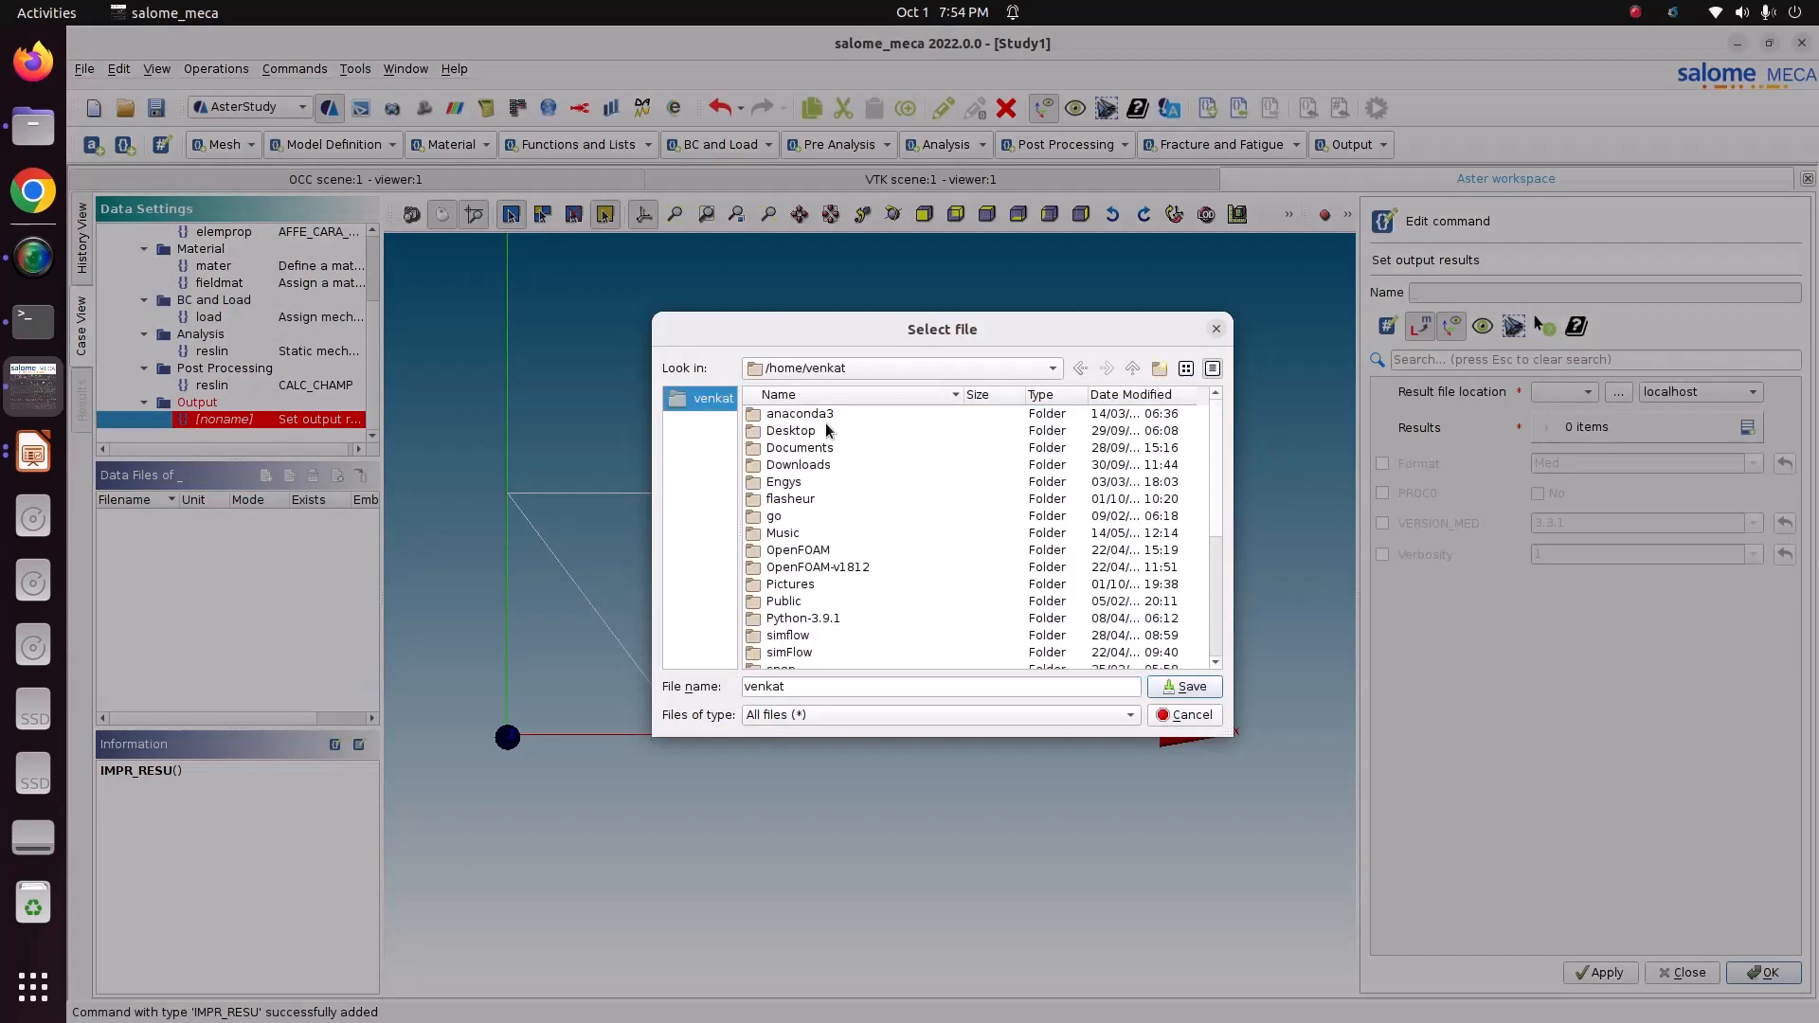
double_click(813, 587)
double_click(813, 414)
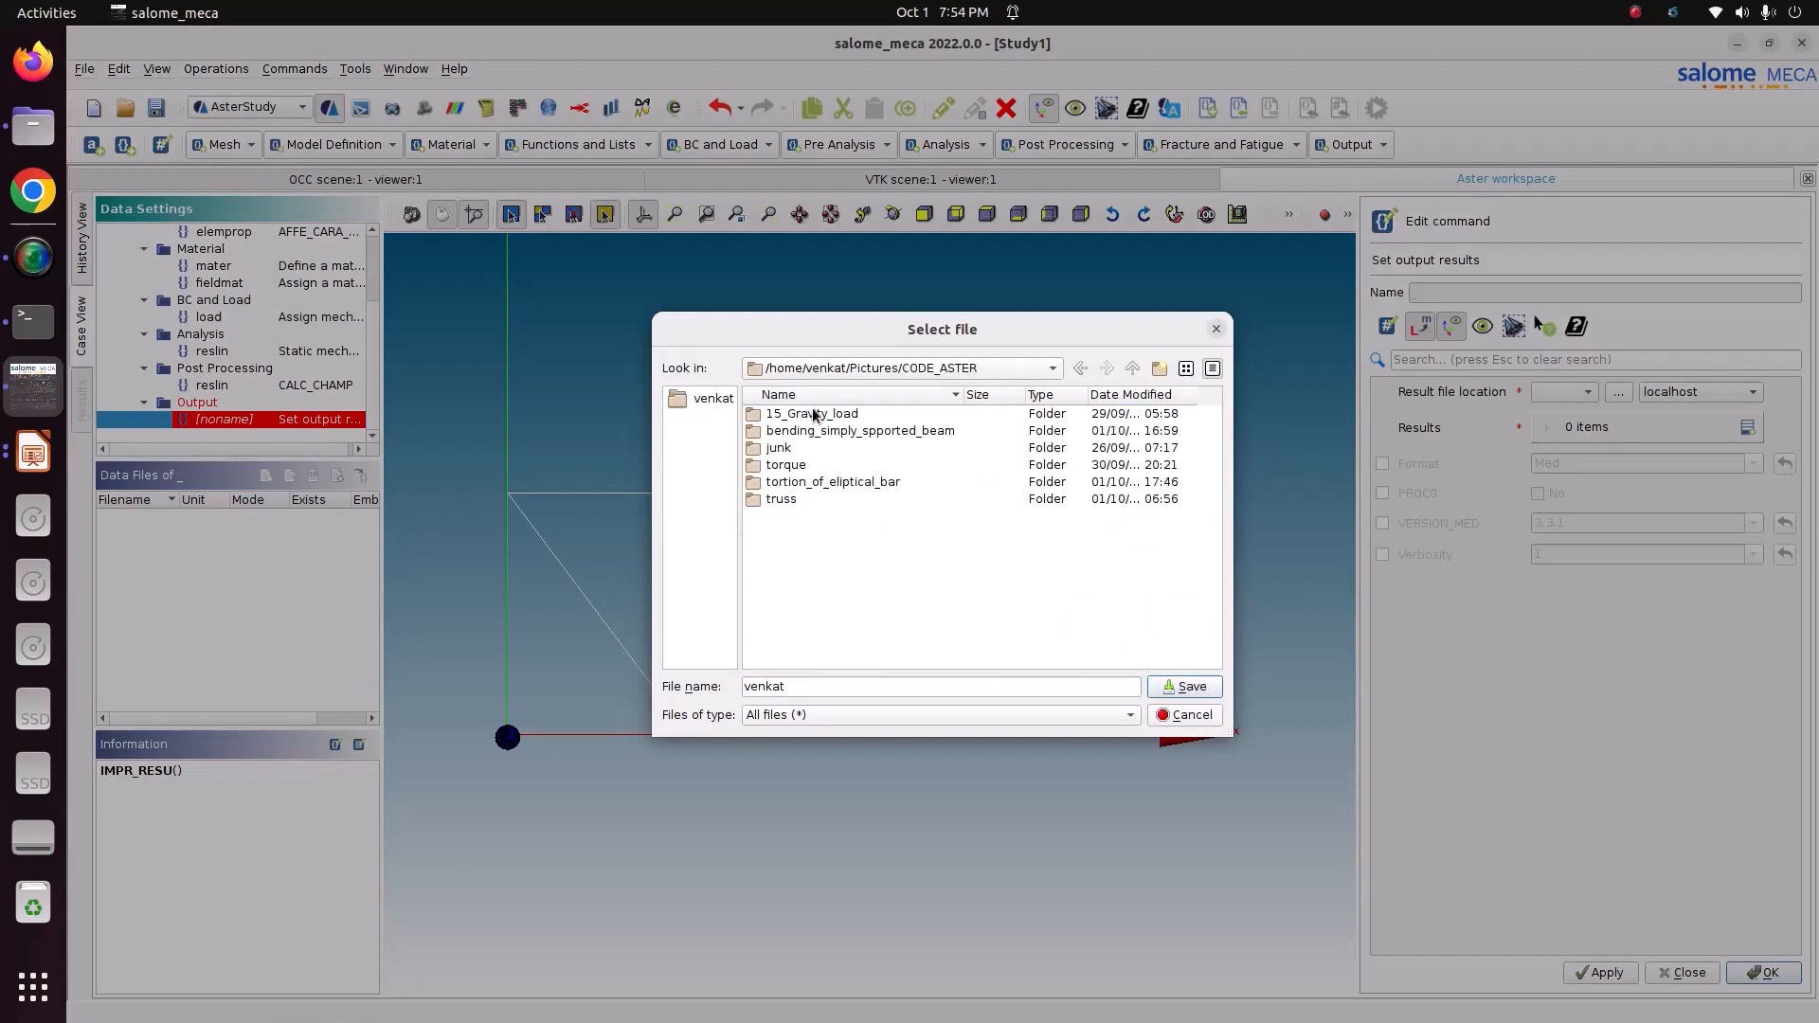
double_click(783, 499)
double_click(787, 482)
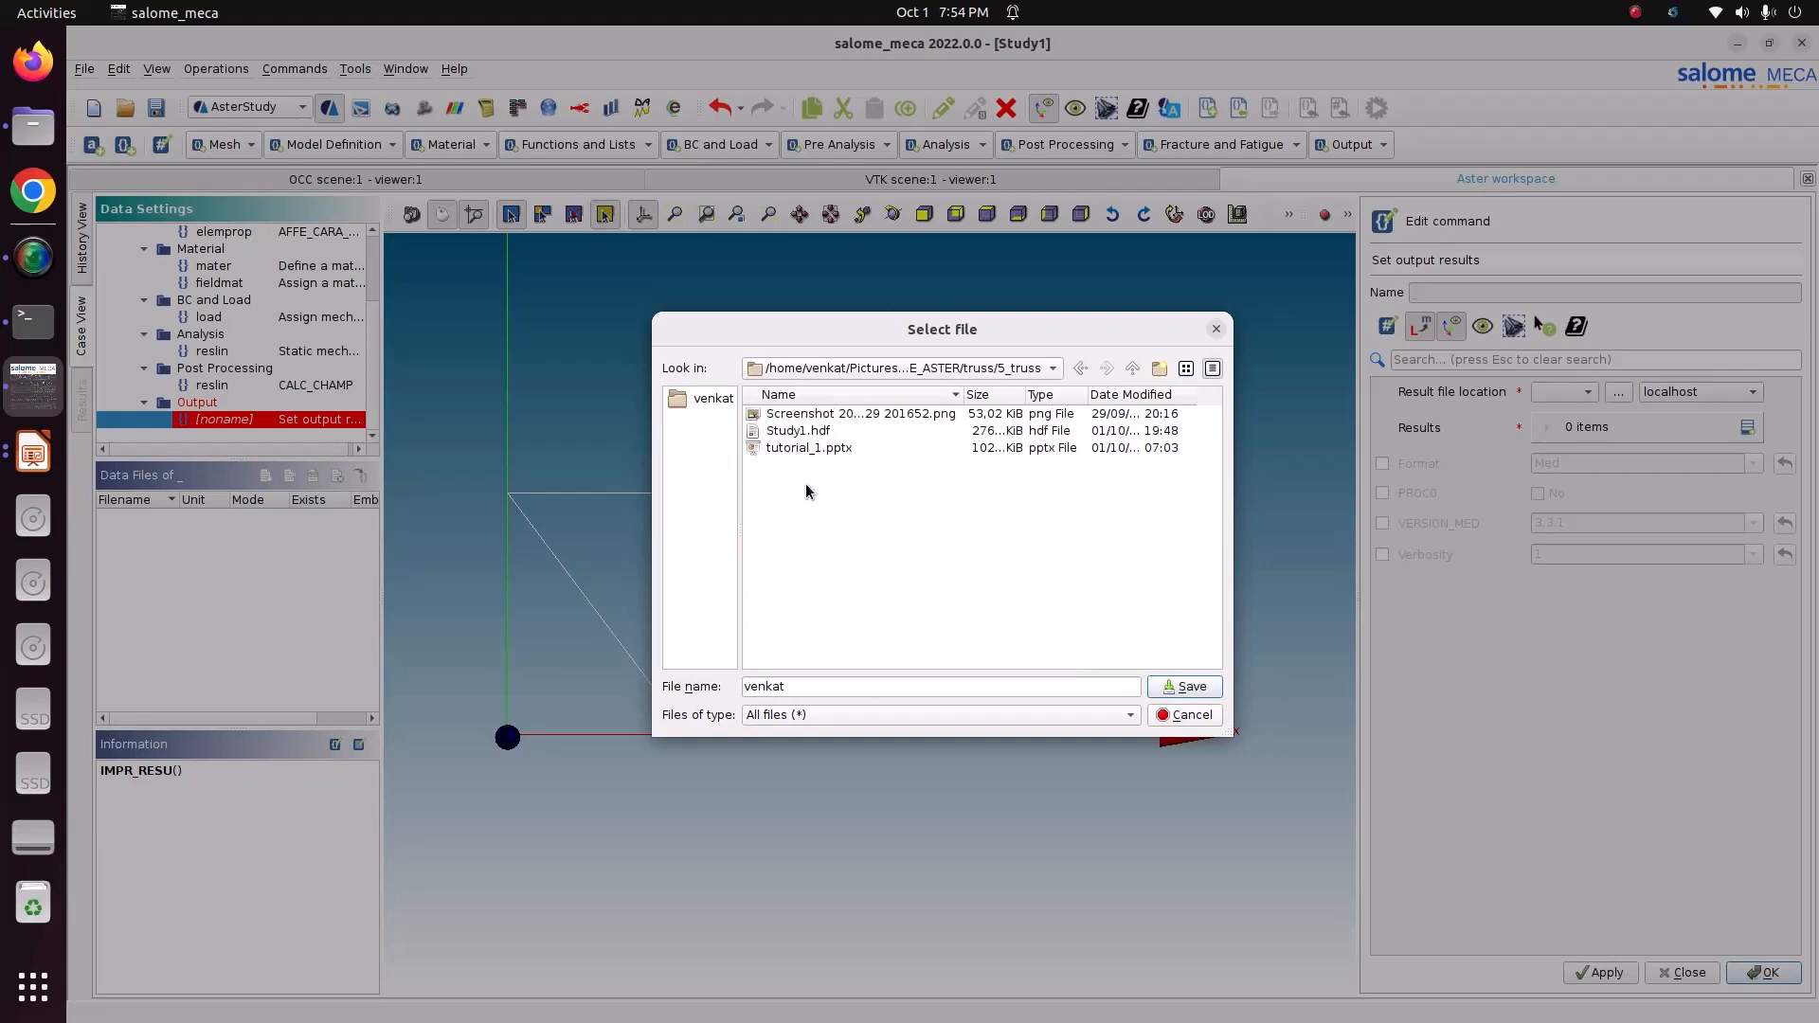
key("alt+n")
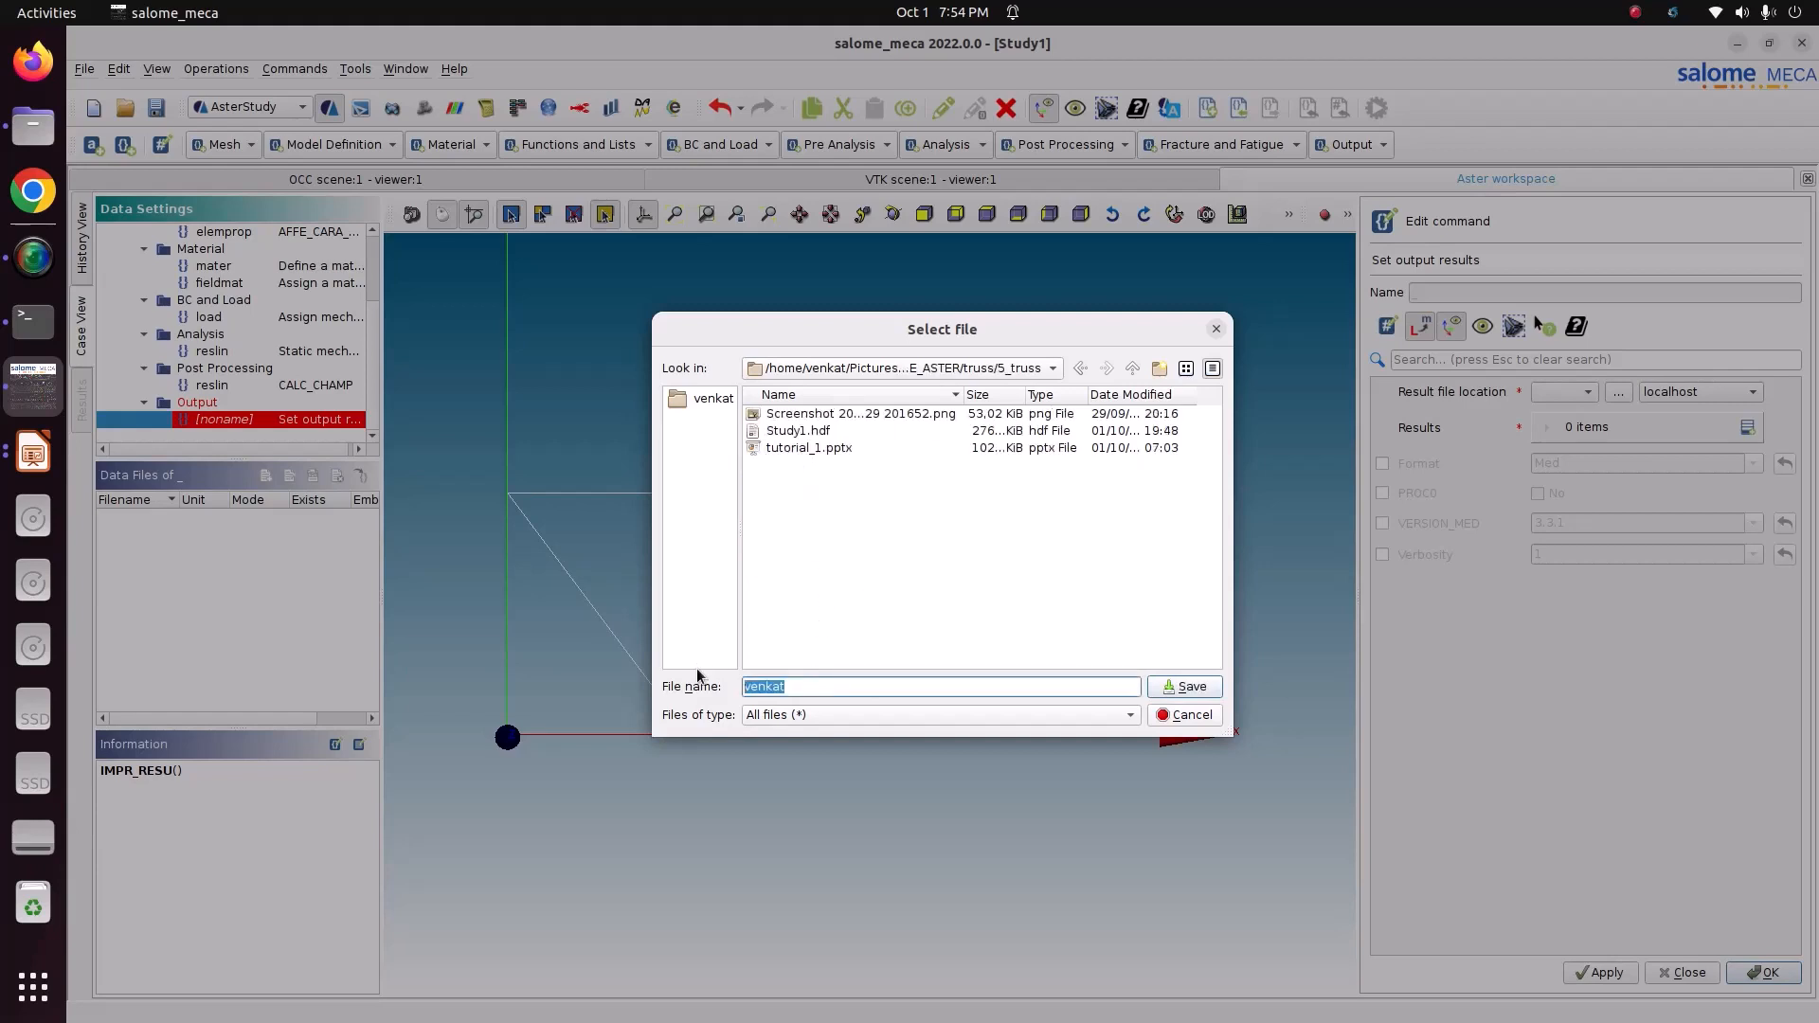
type("result.rmed")
left_click_drag(826, 694, 778, 685)
left_click(1192, 686)
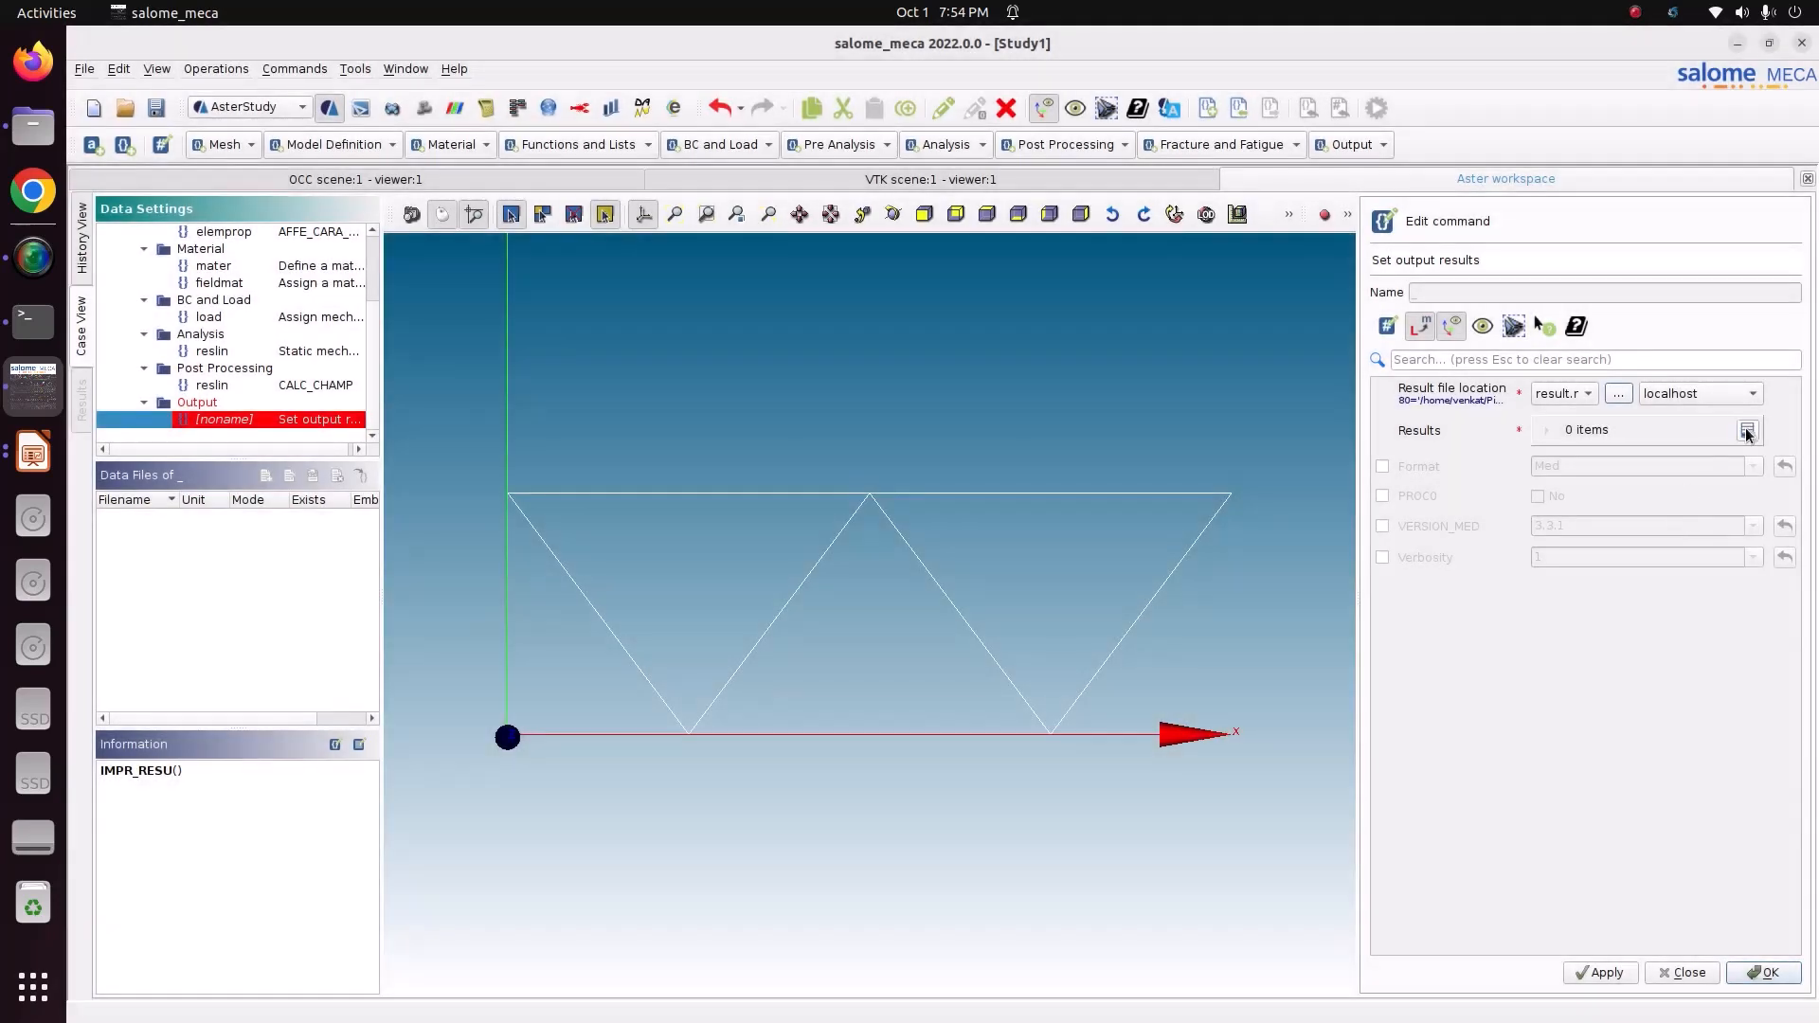
- Add one Results item to the output command, enabling the mesh and the reslin (CALC_CHAMP) result
left_click(1743, 429)
left_click(1566, 474)
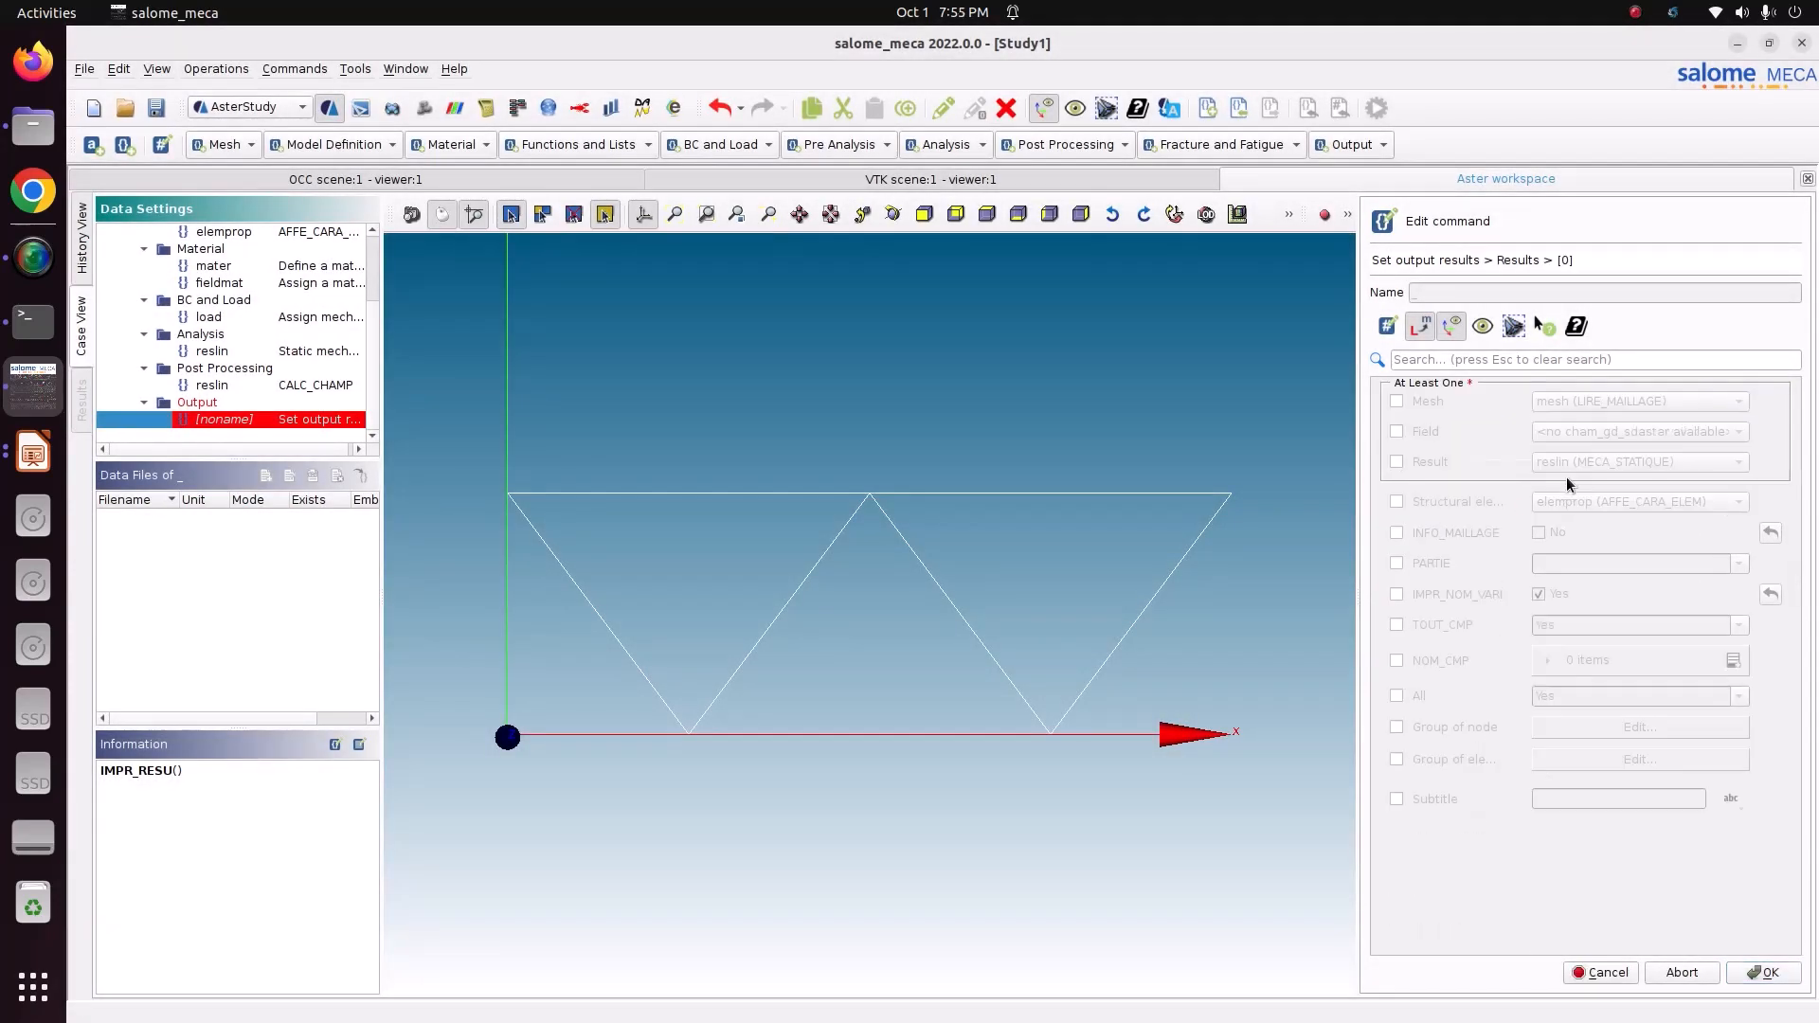
left_click(1431, 410)
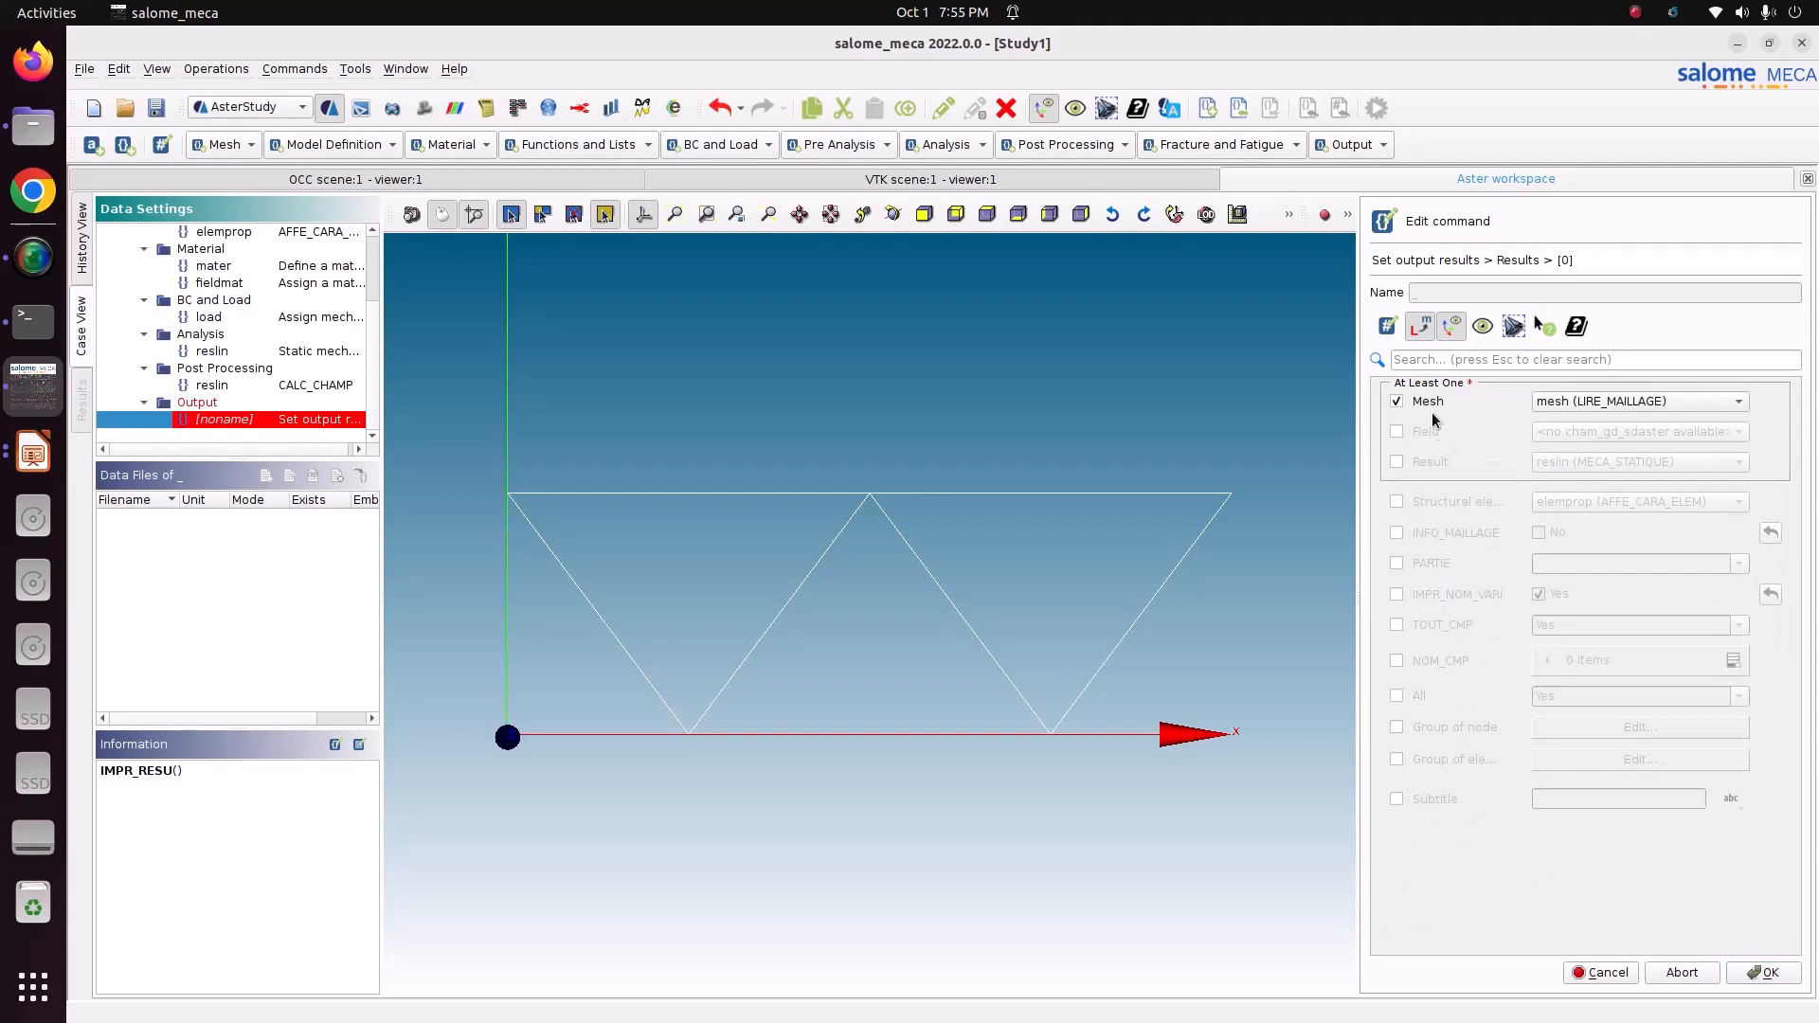
left_click(1419, 463)
left_click(1710, 468)
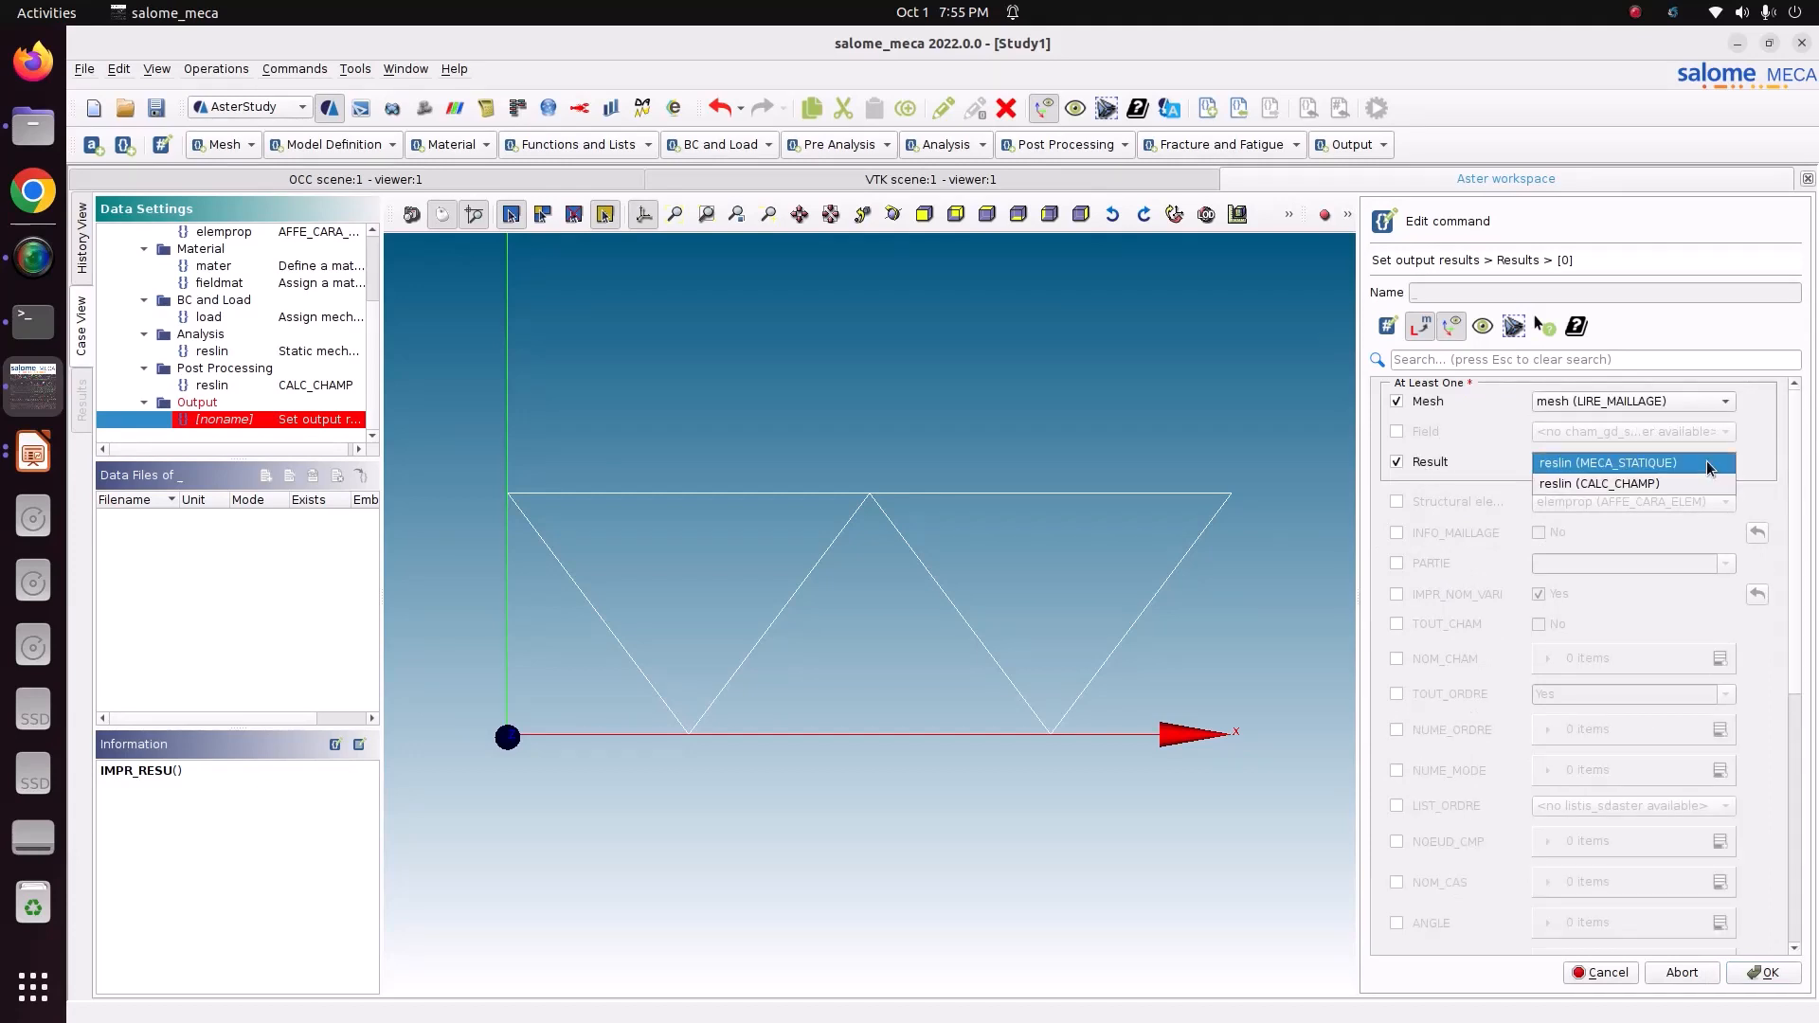
left_click(1574, 485)
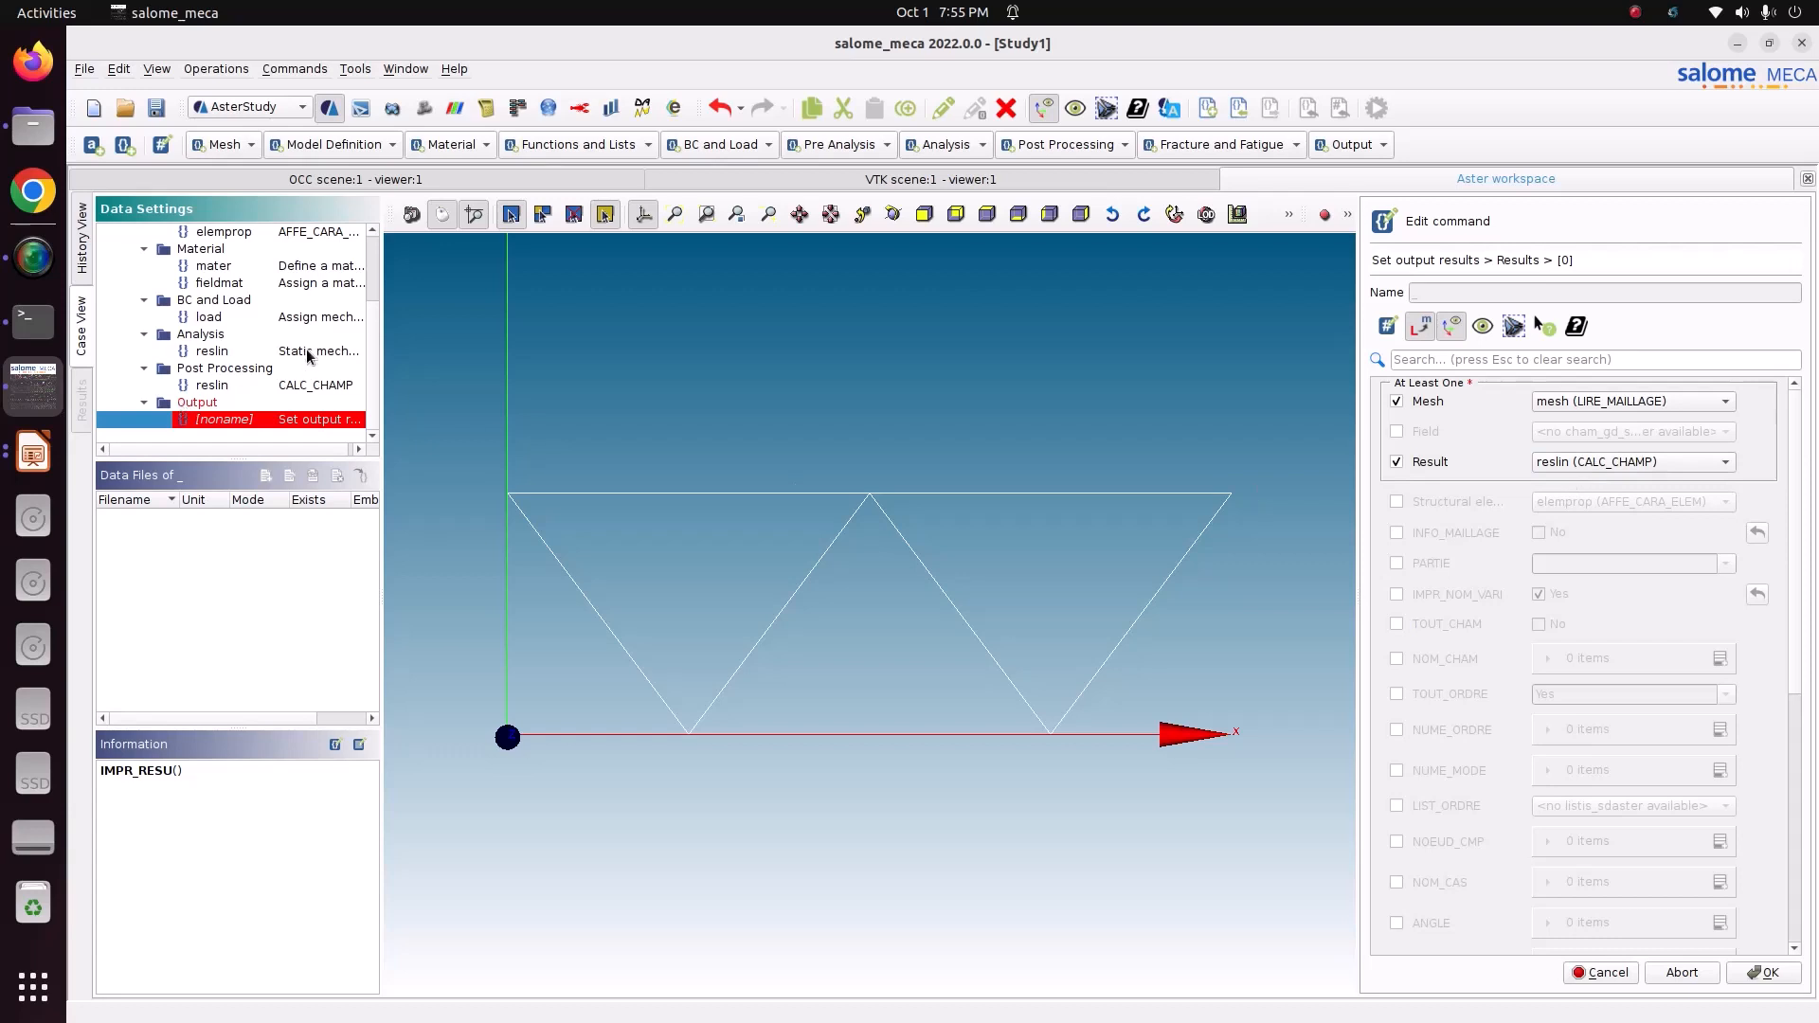
- Enable the elemprop structural elements and set TOUT_CHAM to Yes in the Results item, and accept it
left_click(1467, 504)
left_click(1561, 504)
left_click(1560, 502)
left_click(1398, 626)
left_click(1538, 628)
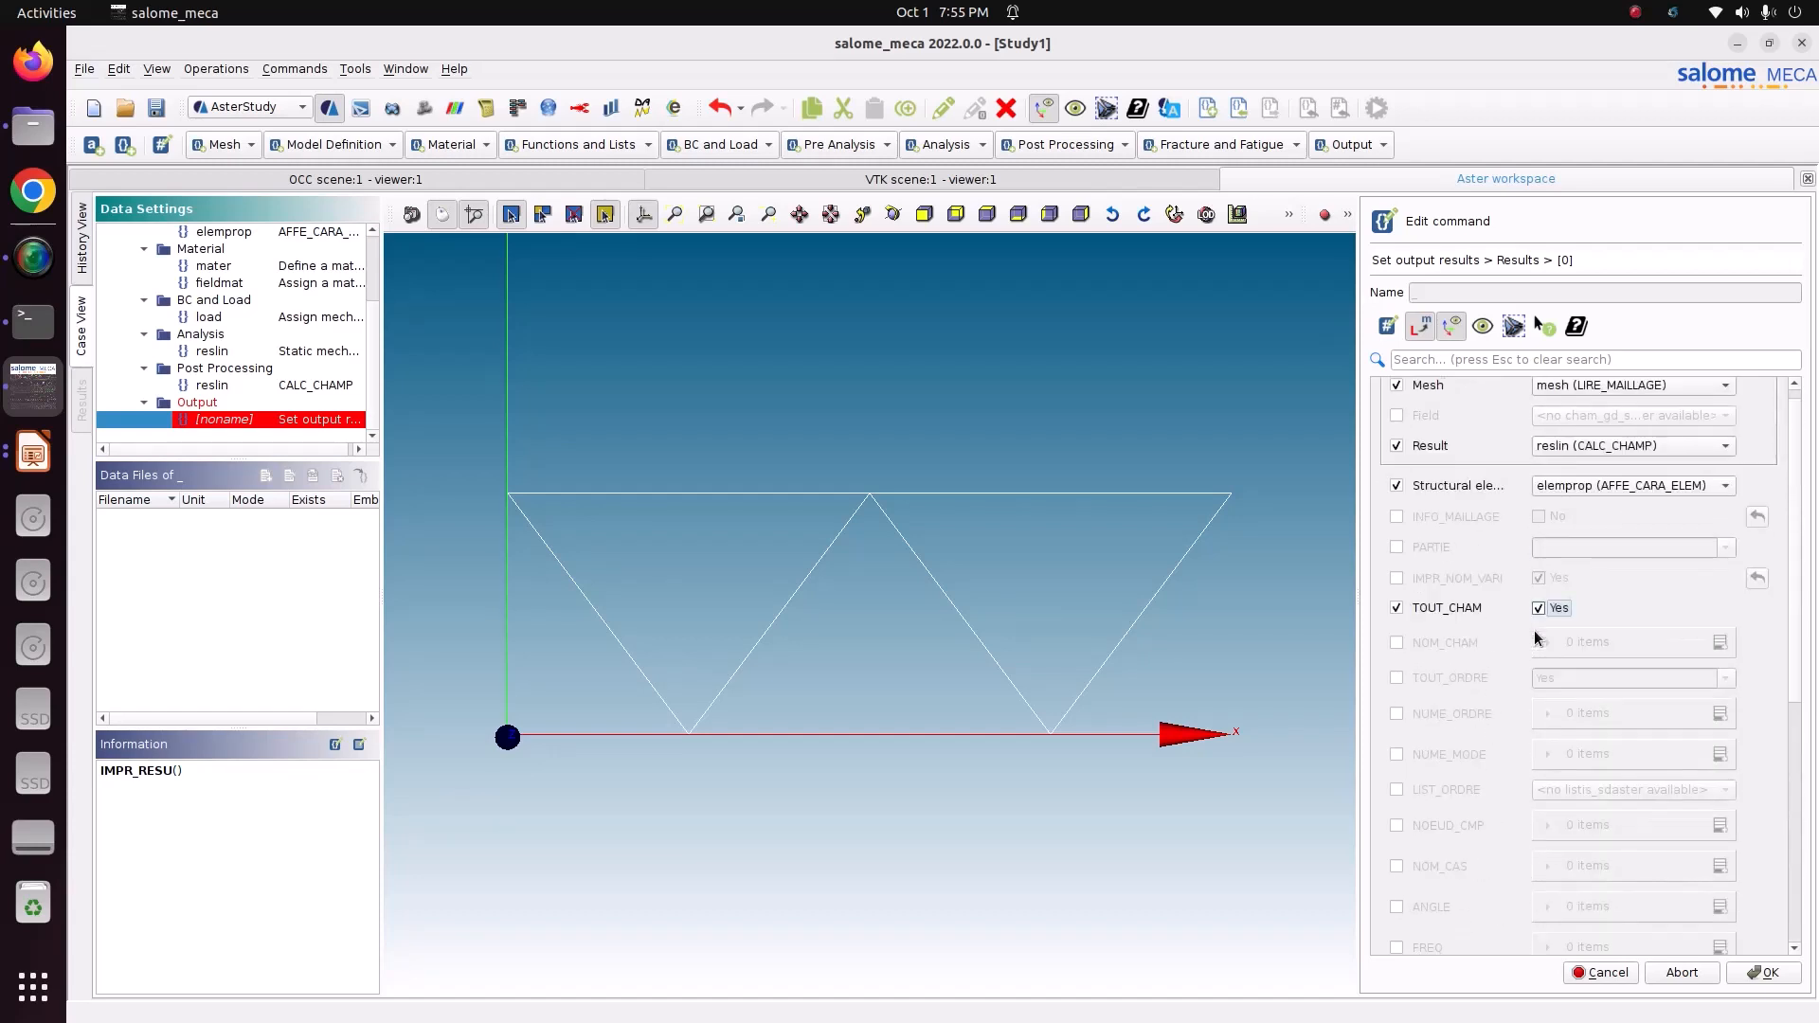
scroll(1536, 637, "down", 5)
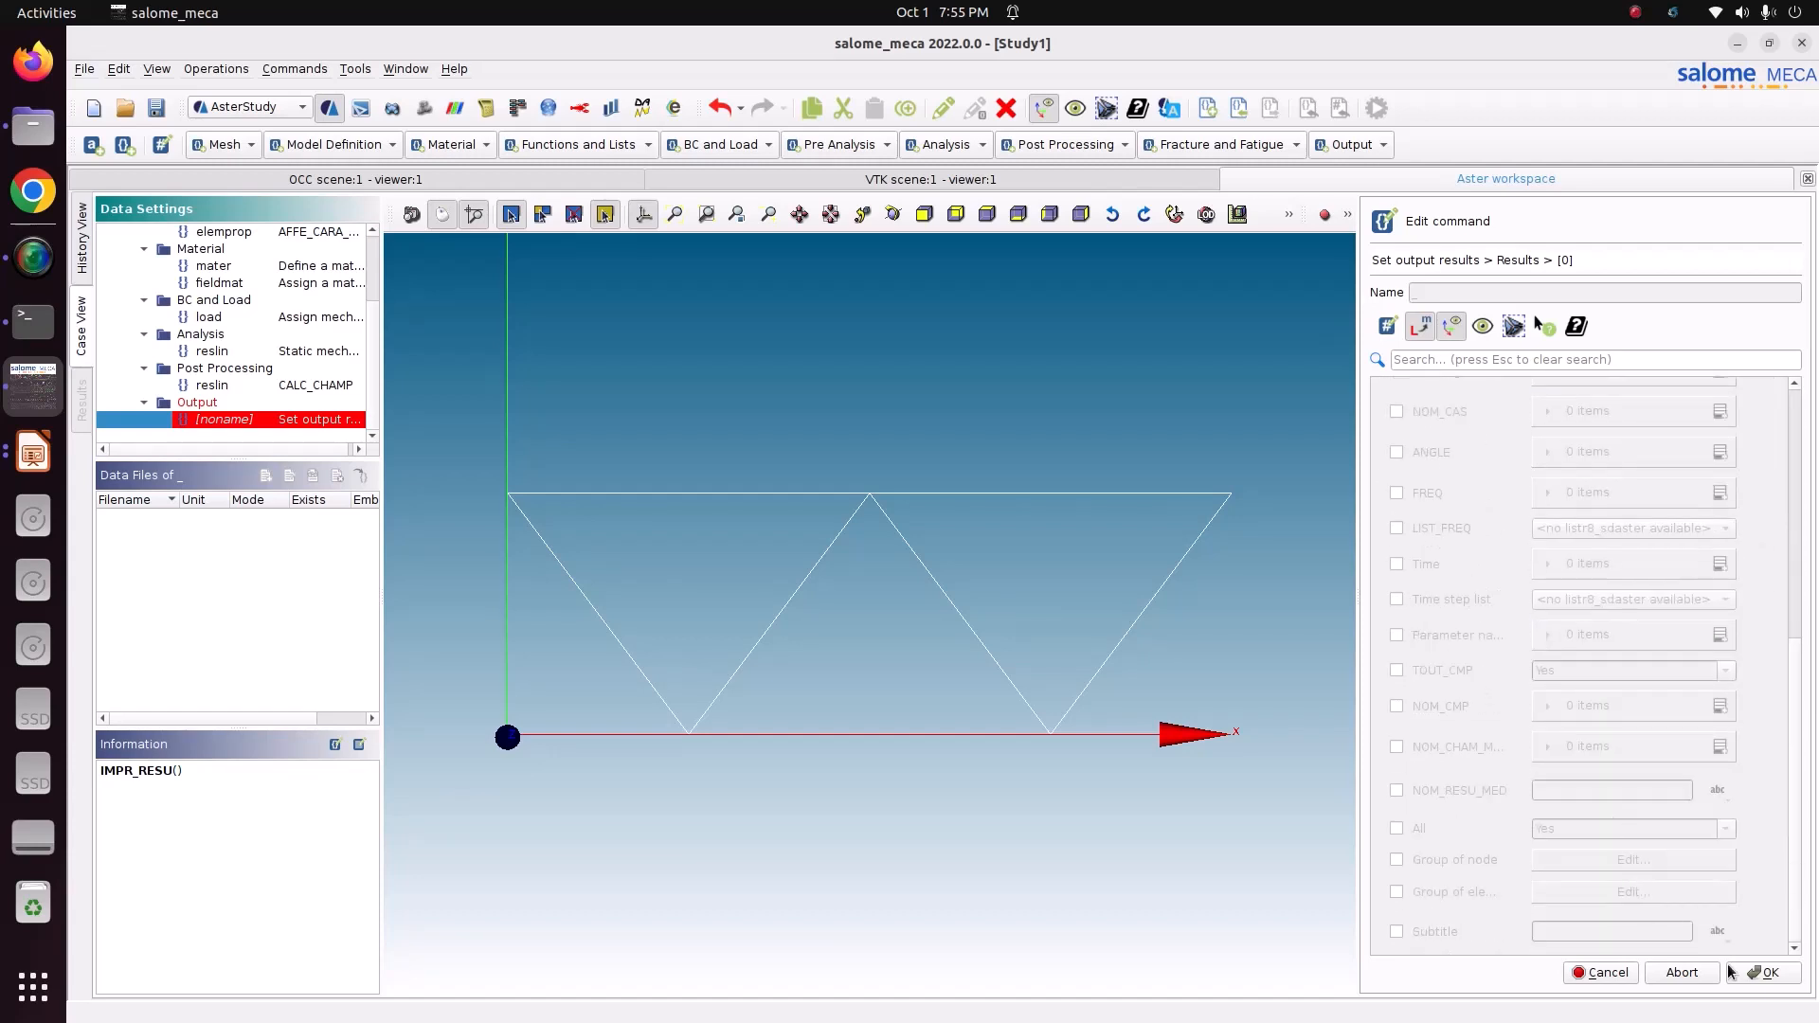
left_click(1763, 976)
- Enable the Med format for the output command, accept the command and save the study
left_click(1419, 515)
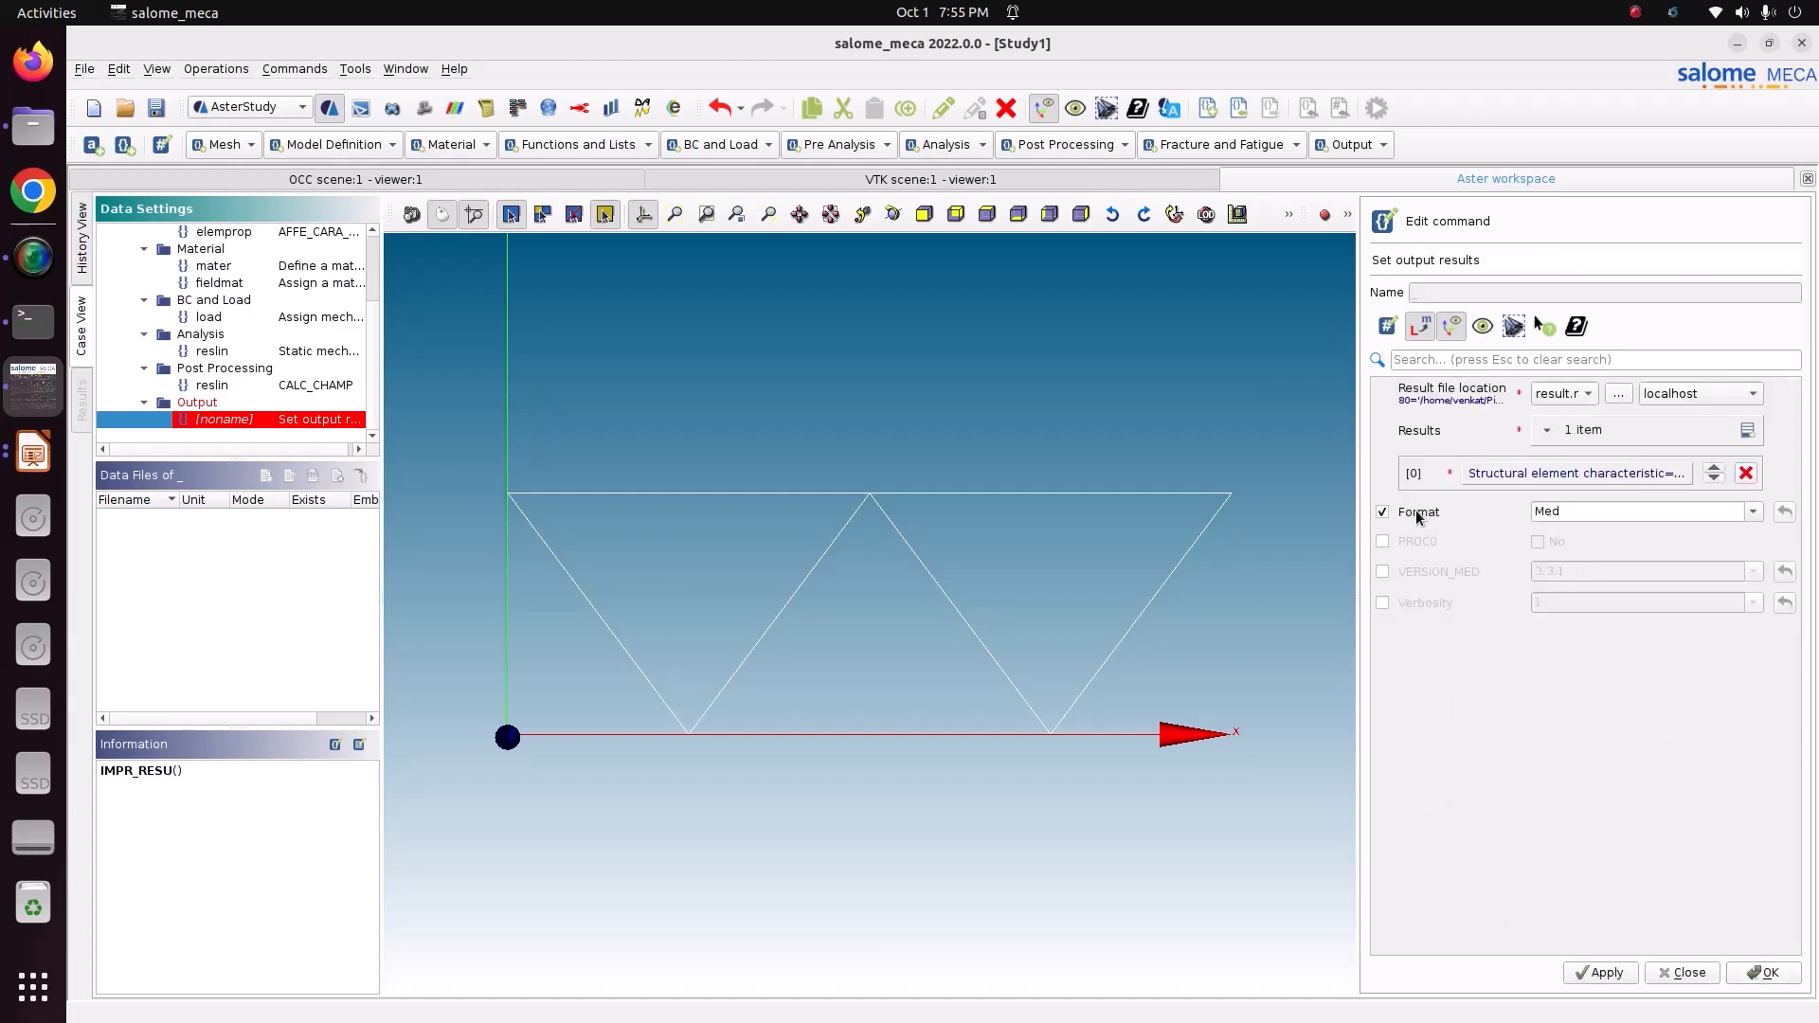
left_click(1754, 975)
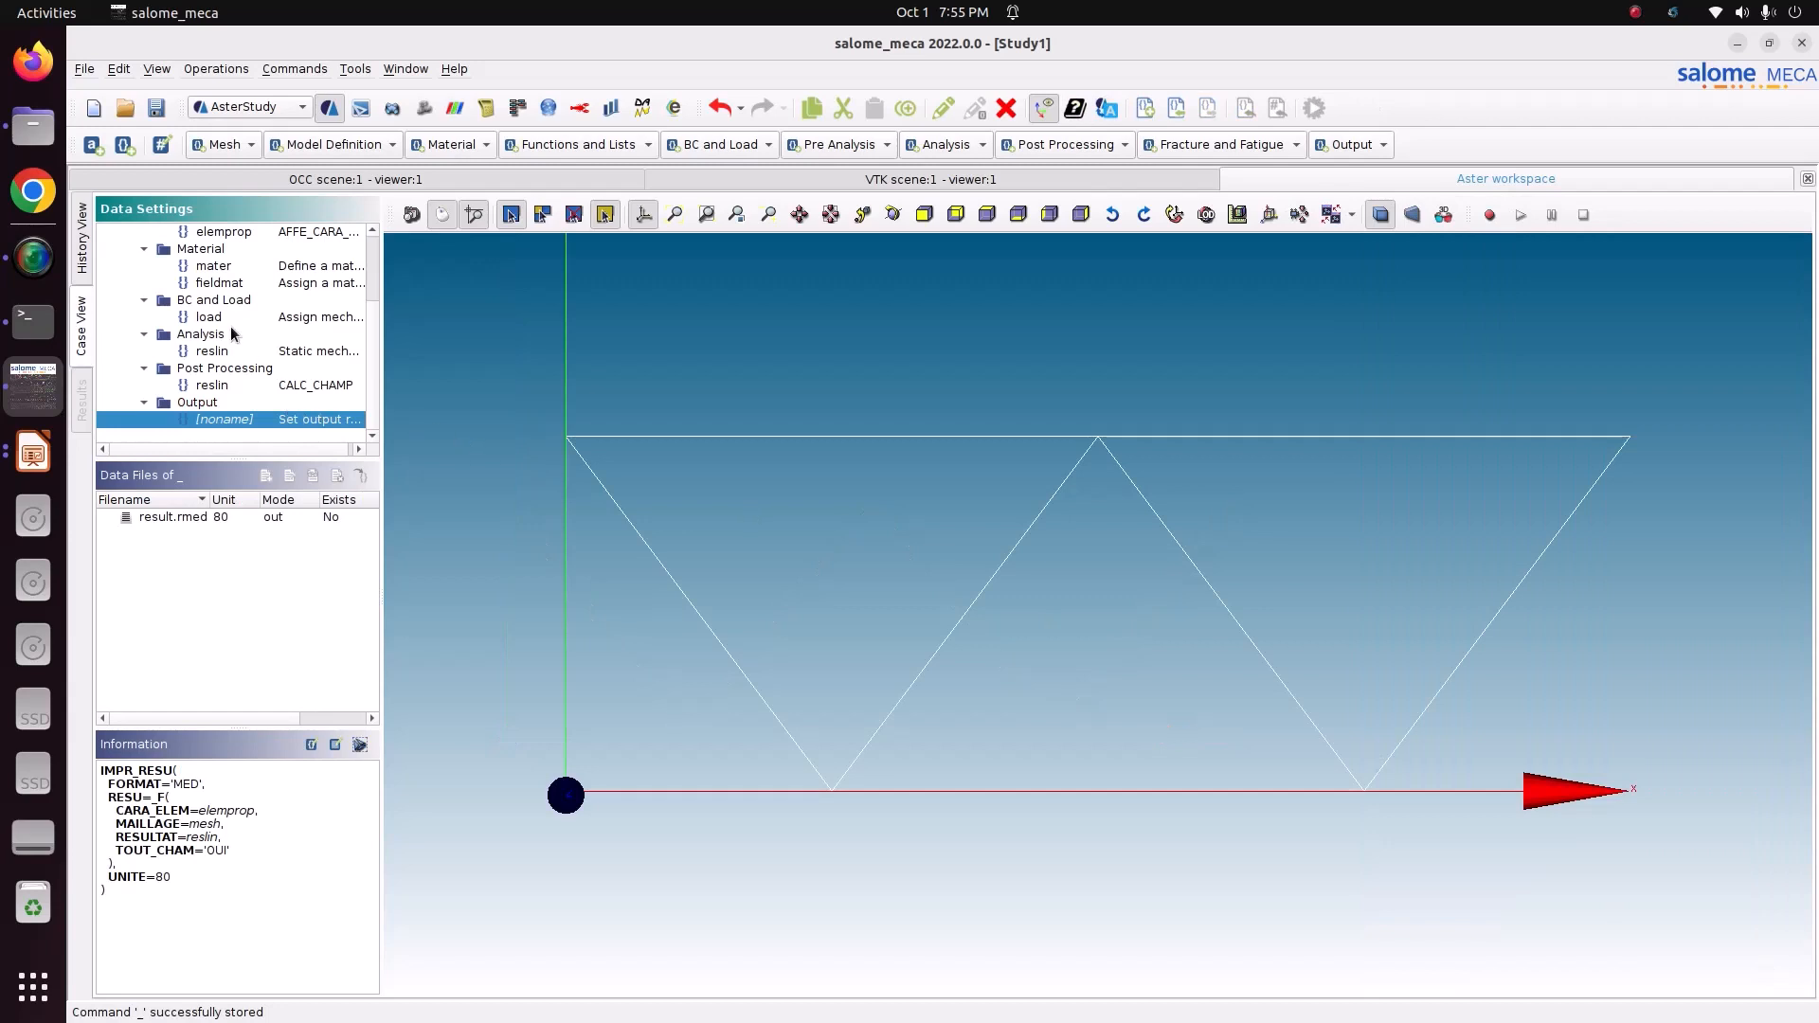
scroll(232, 333, "up", 2)
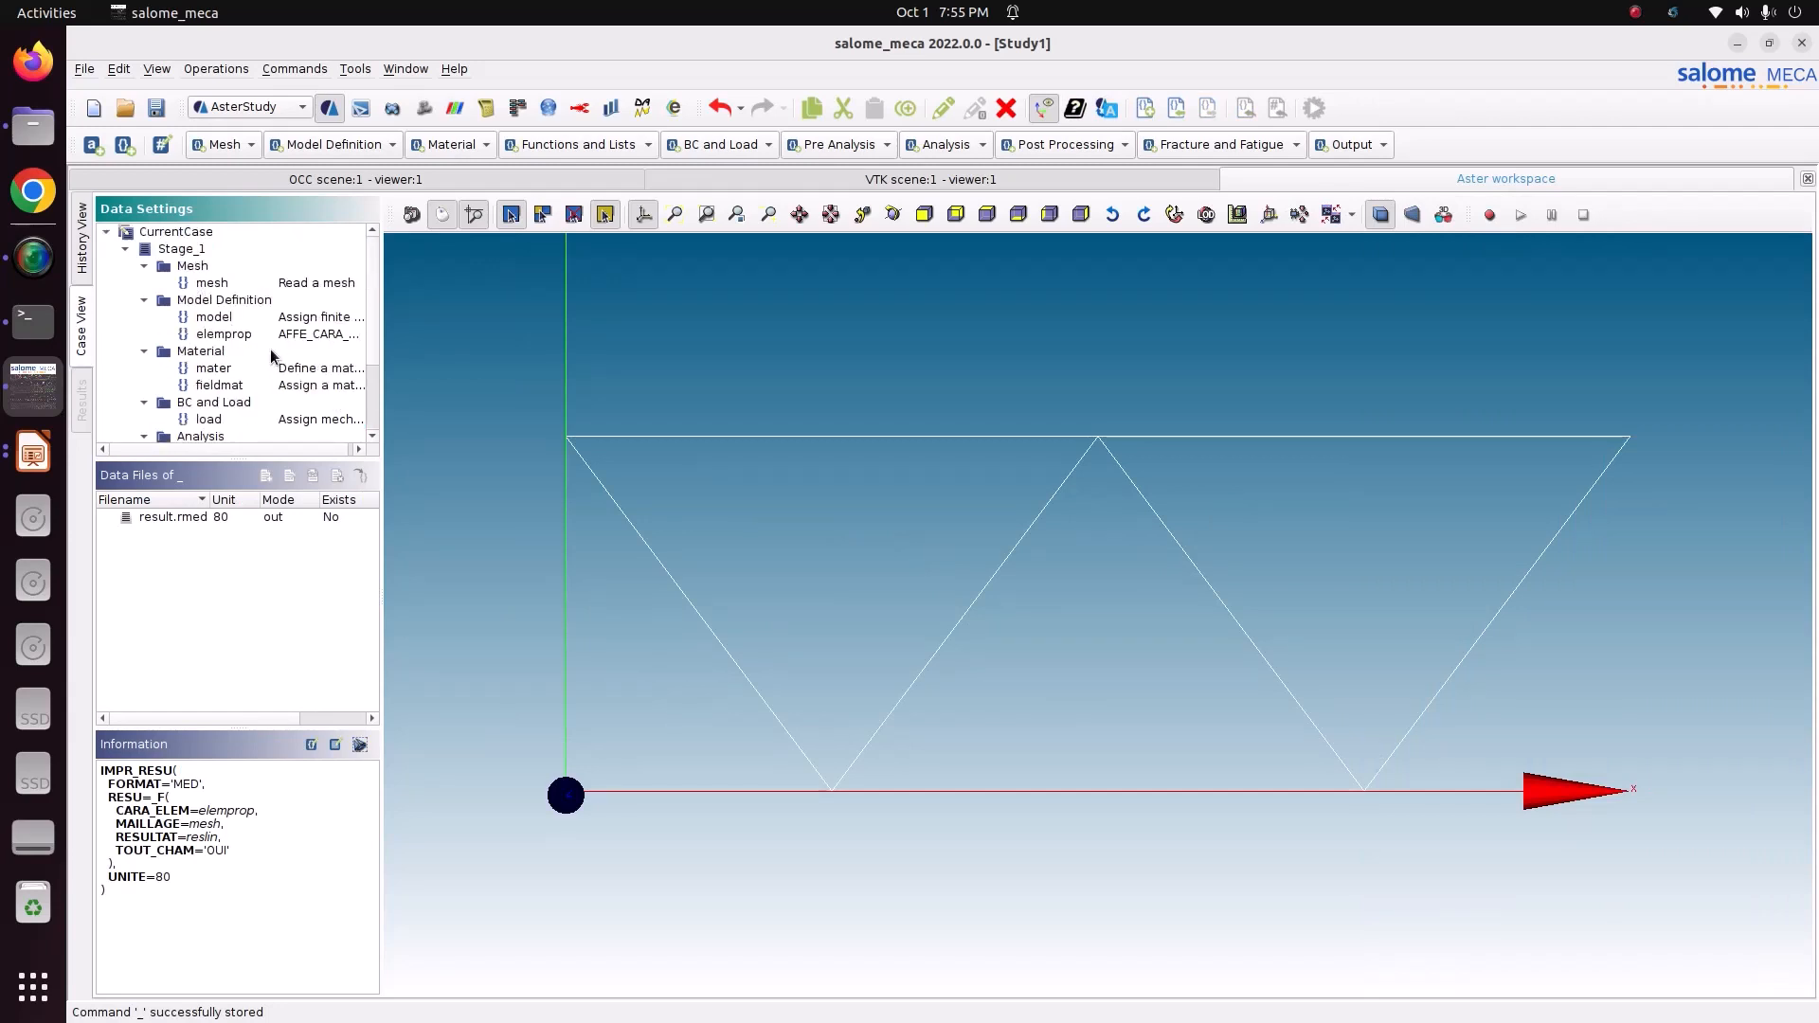
left_click(166, 115)
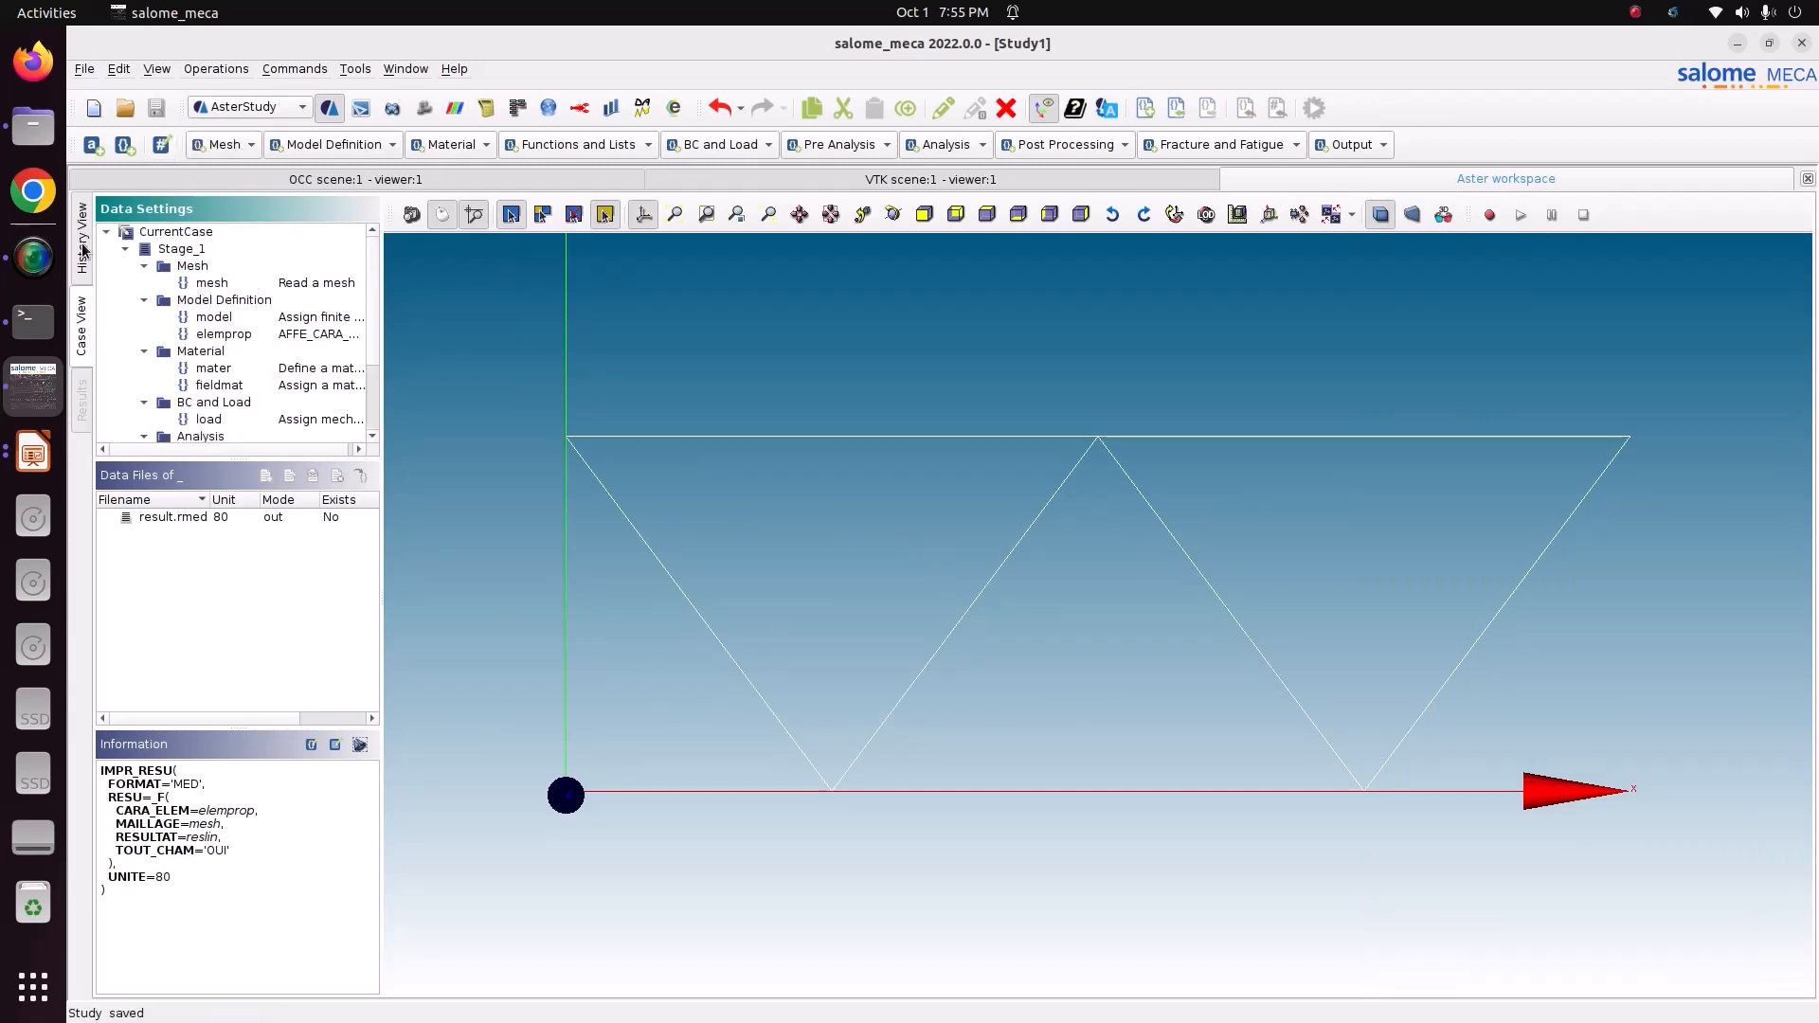
- Set Stage_1 to be executed with auto refresh every 5 s and run the case
left_click(83, 244)
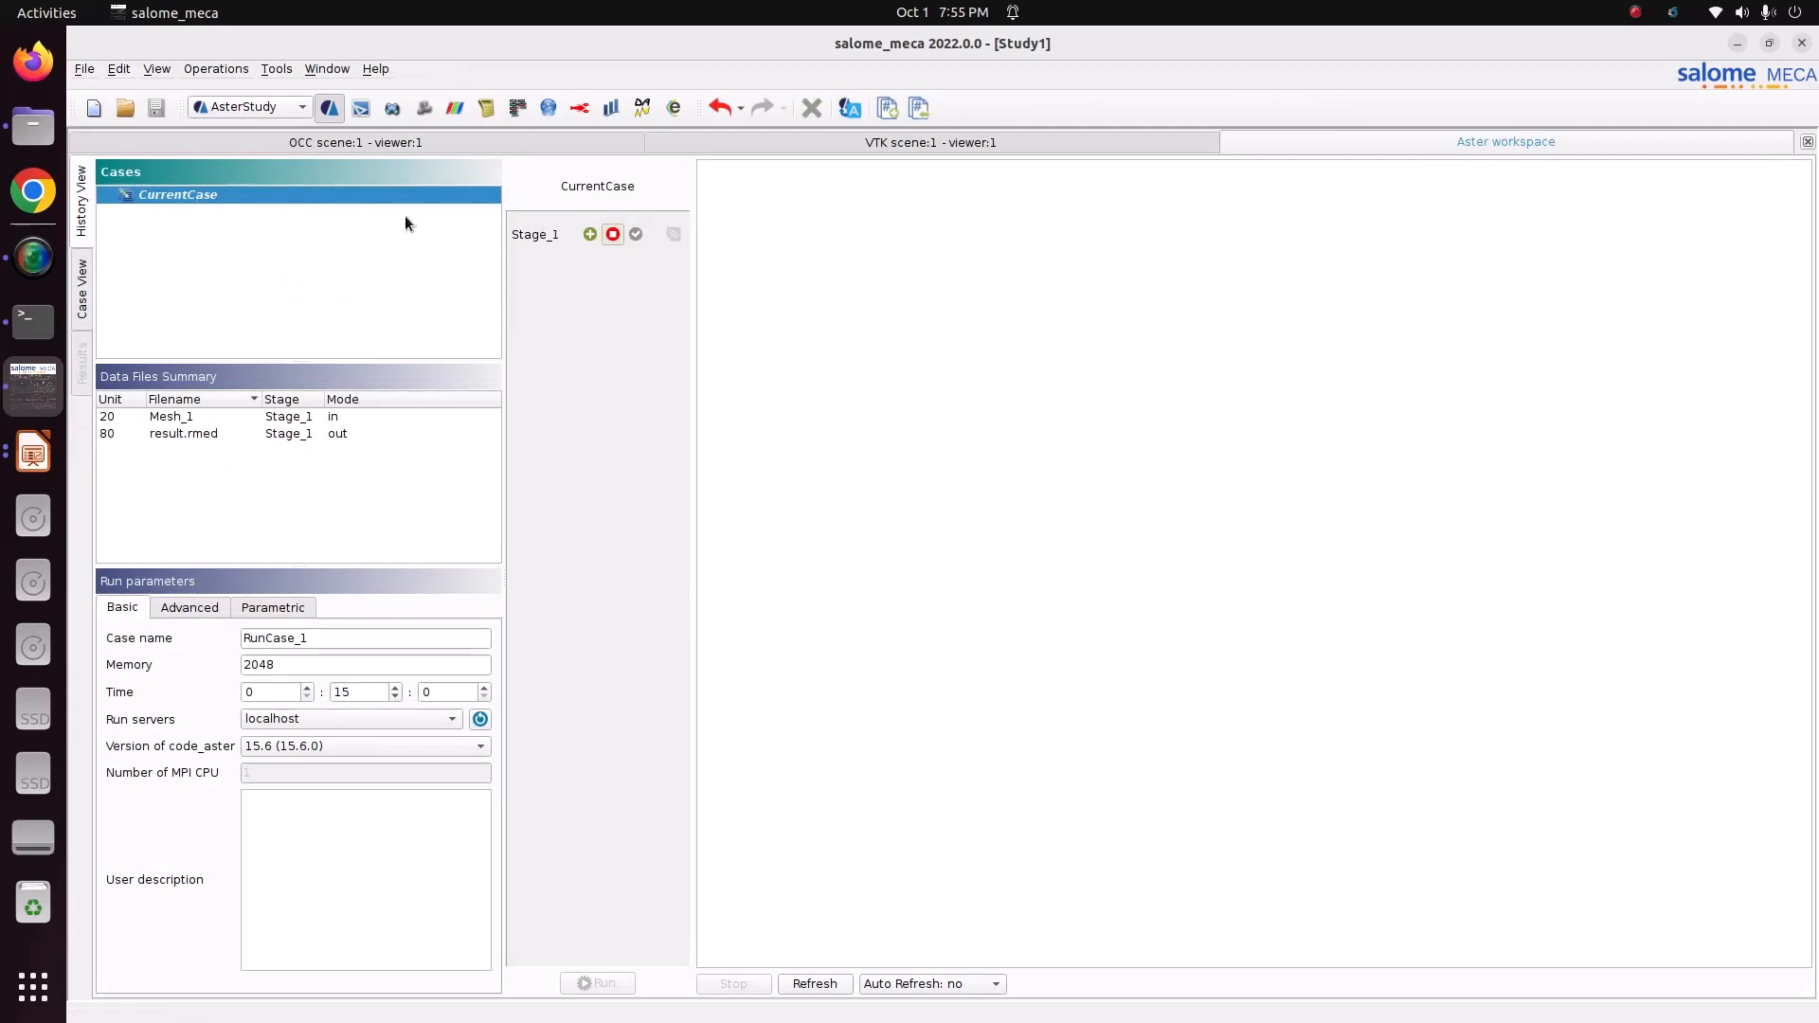
left_click(590, 234)
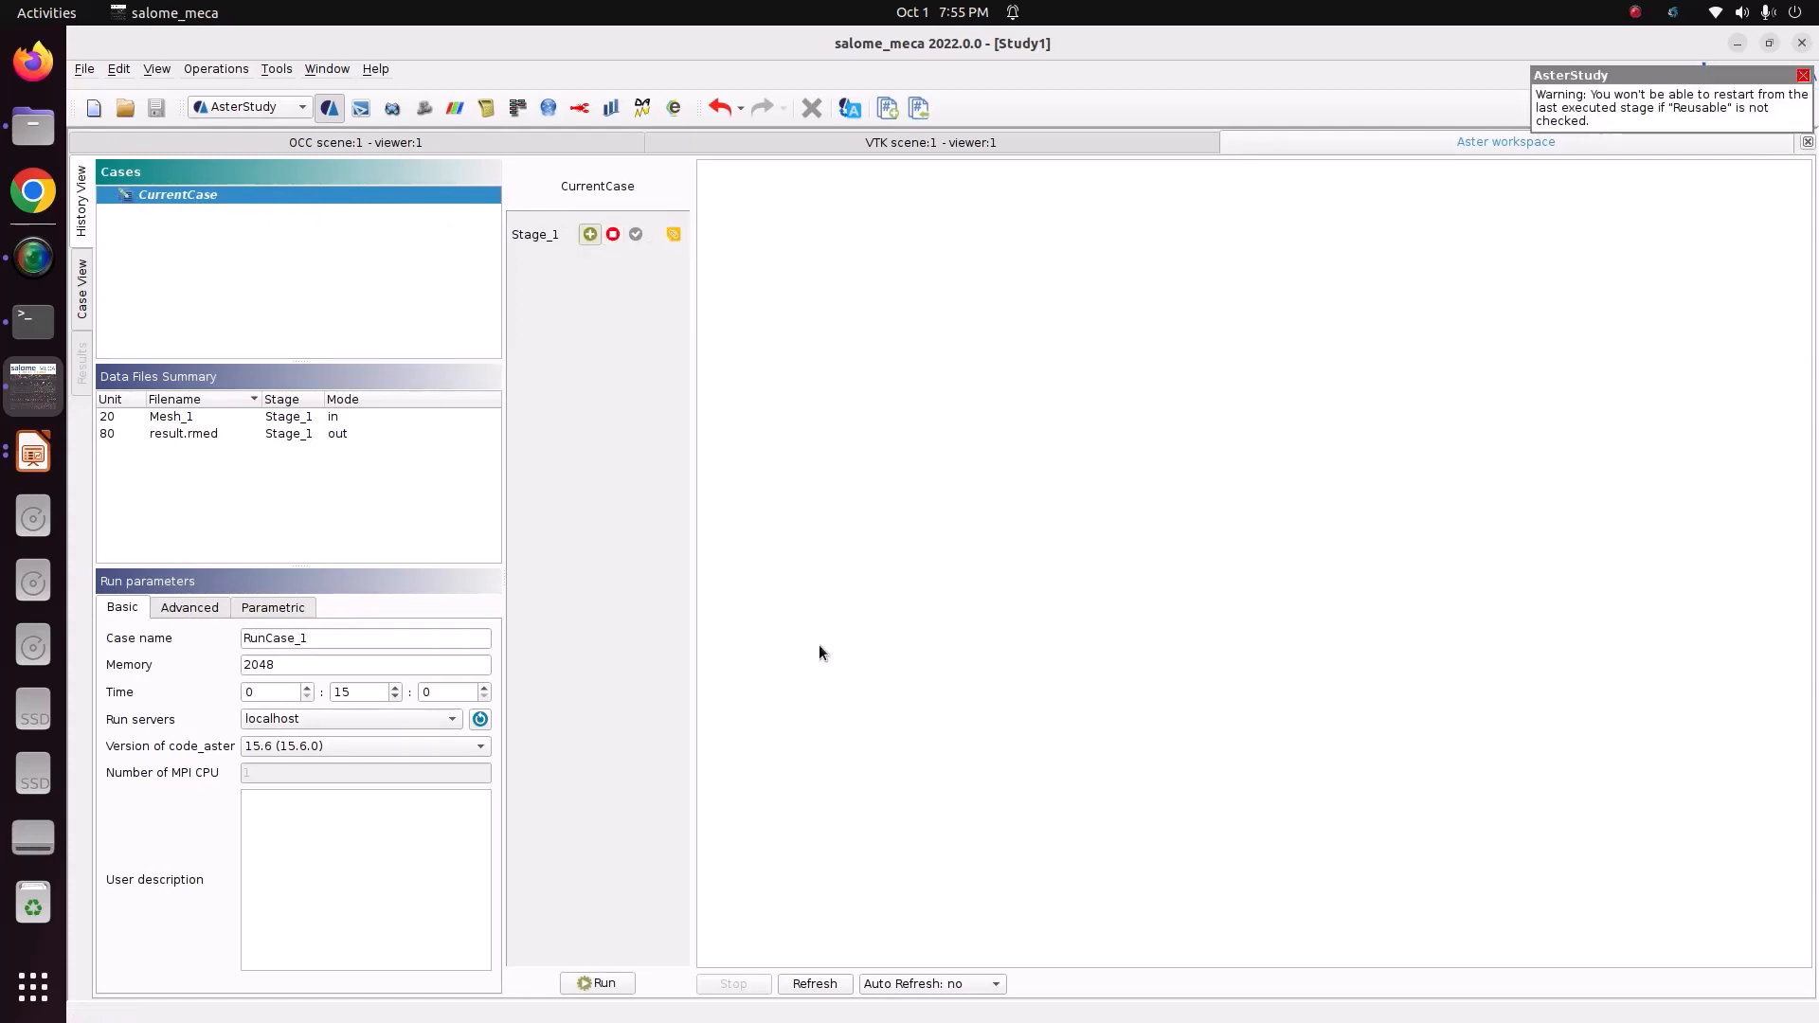
left_click(941, 988)
left_click(972, 905)
left_click(952, 989)
left_click(959, 885)
left_click(617, 989)
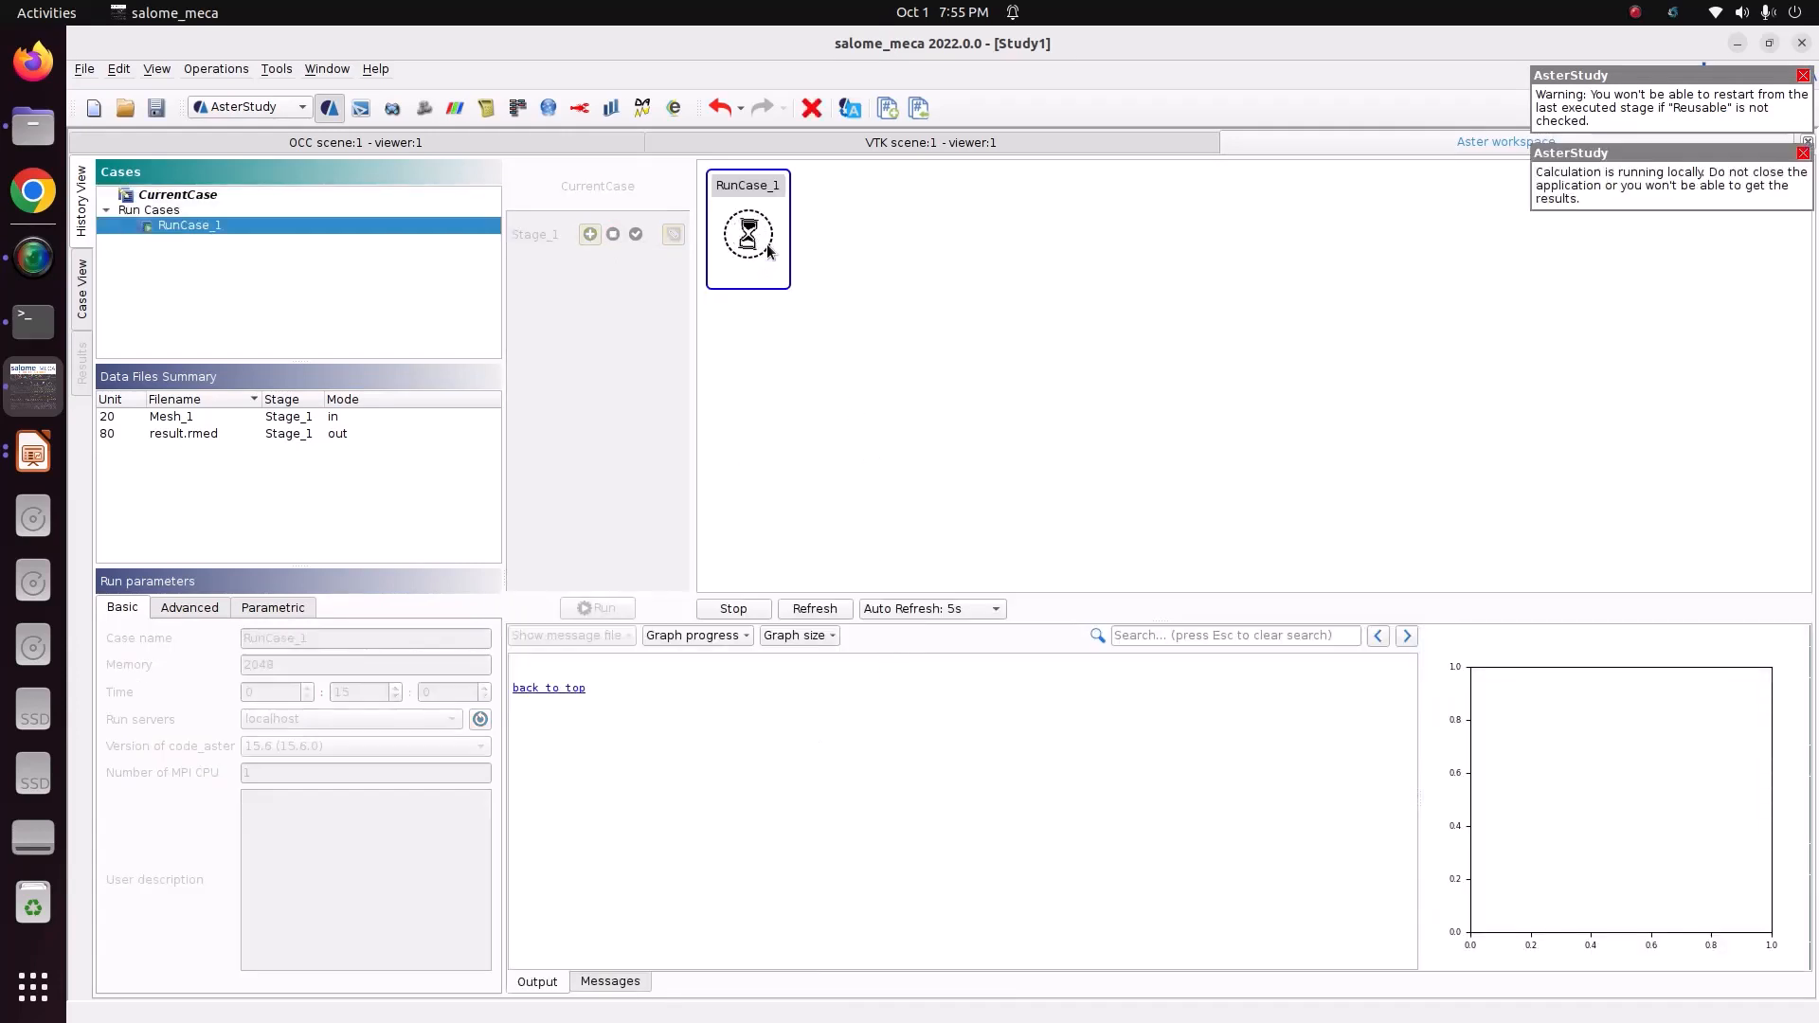
- Check the job diagnostic at the end of RunCase_1's output messages
mouse_move(769, 250)
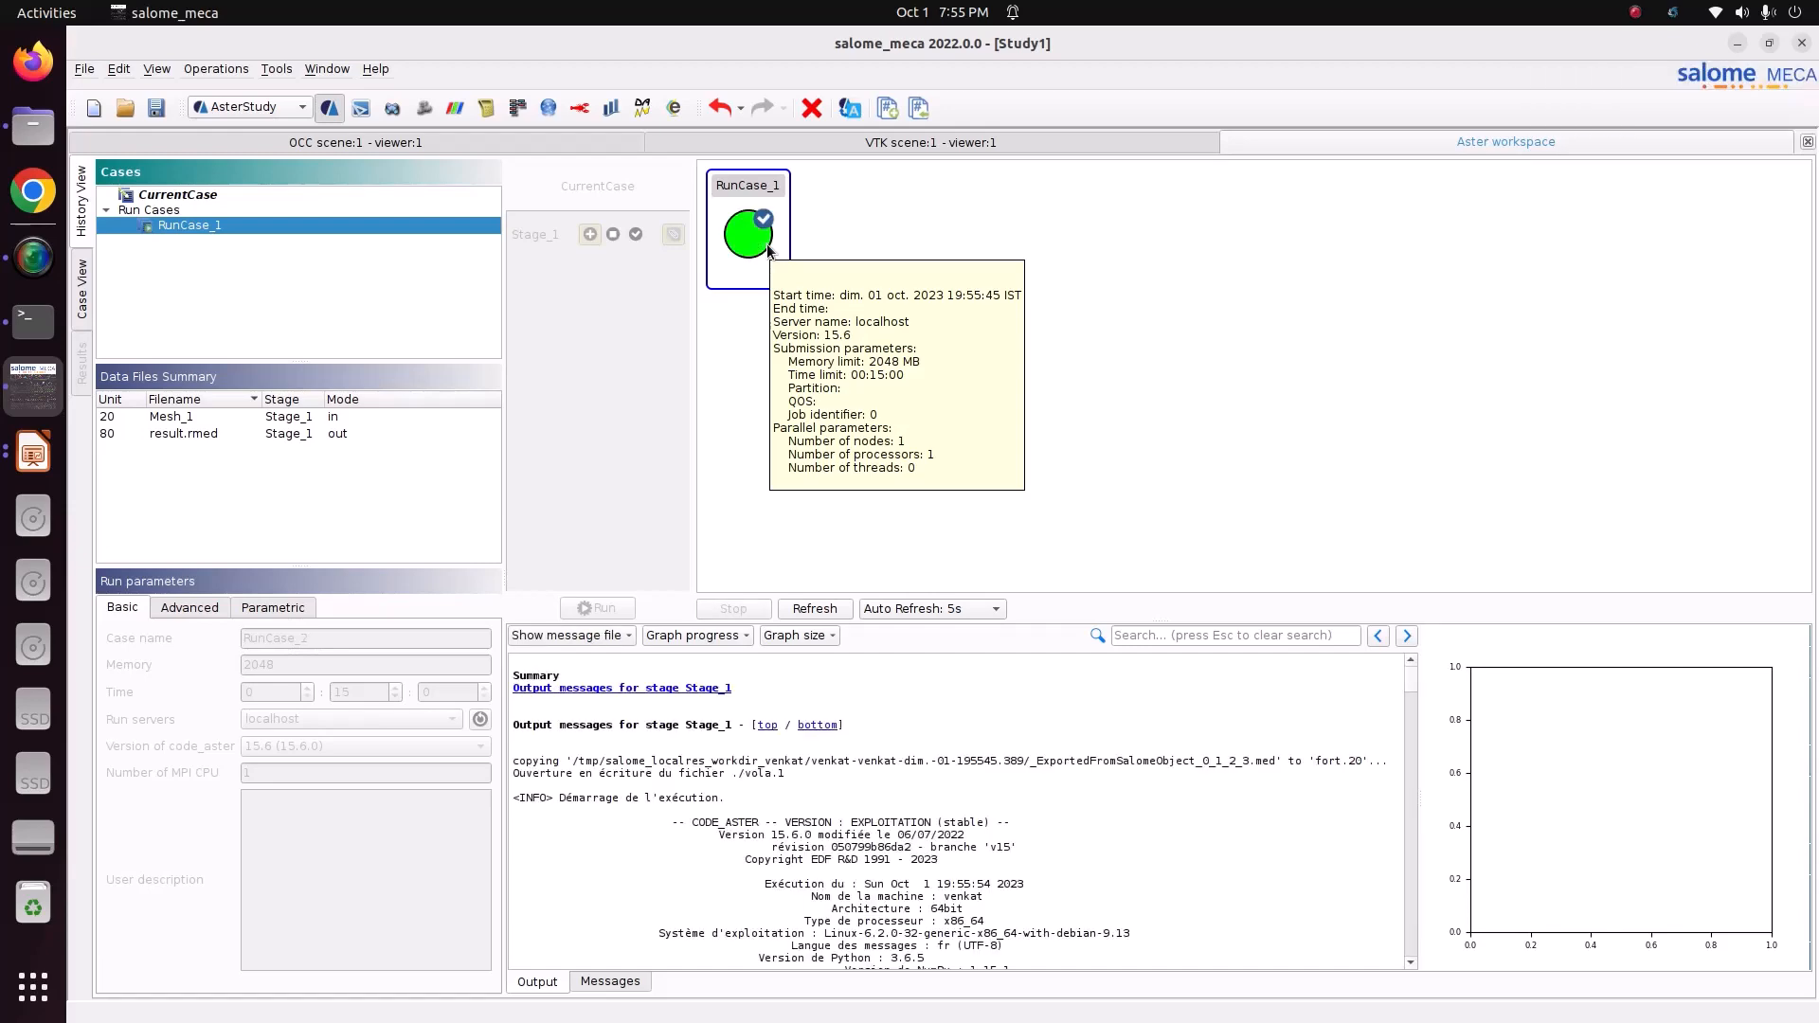
left_click_drag(1412, 675, 1409, 953)
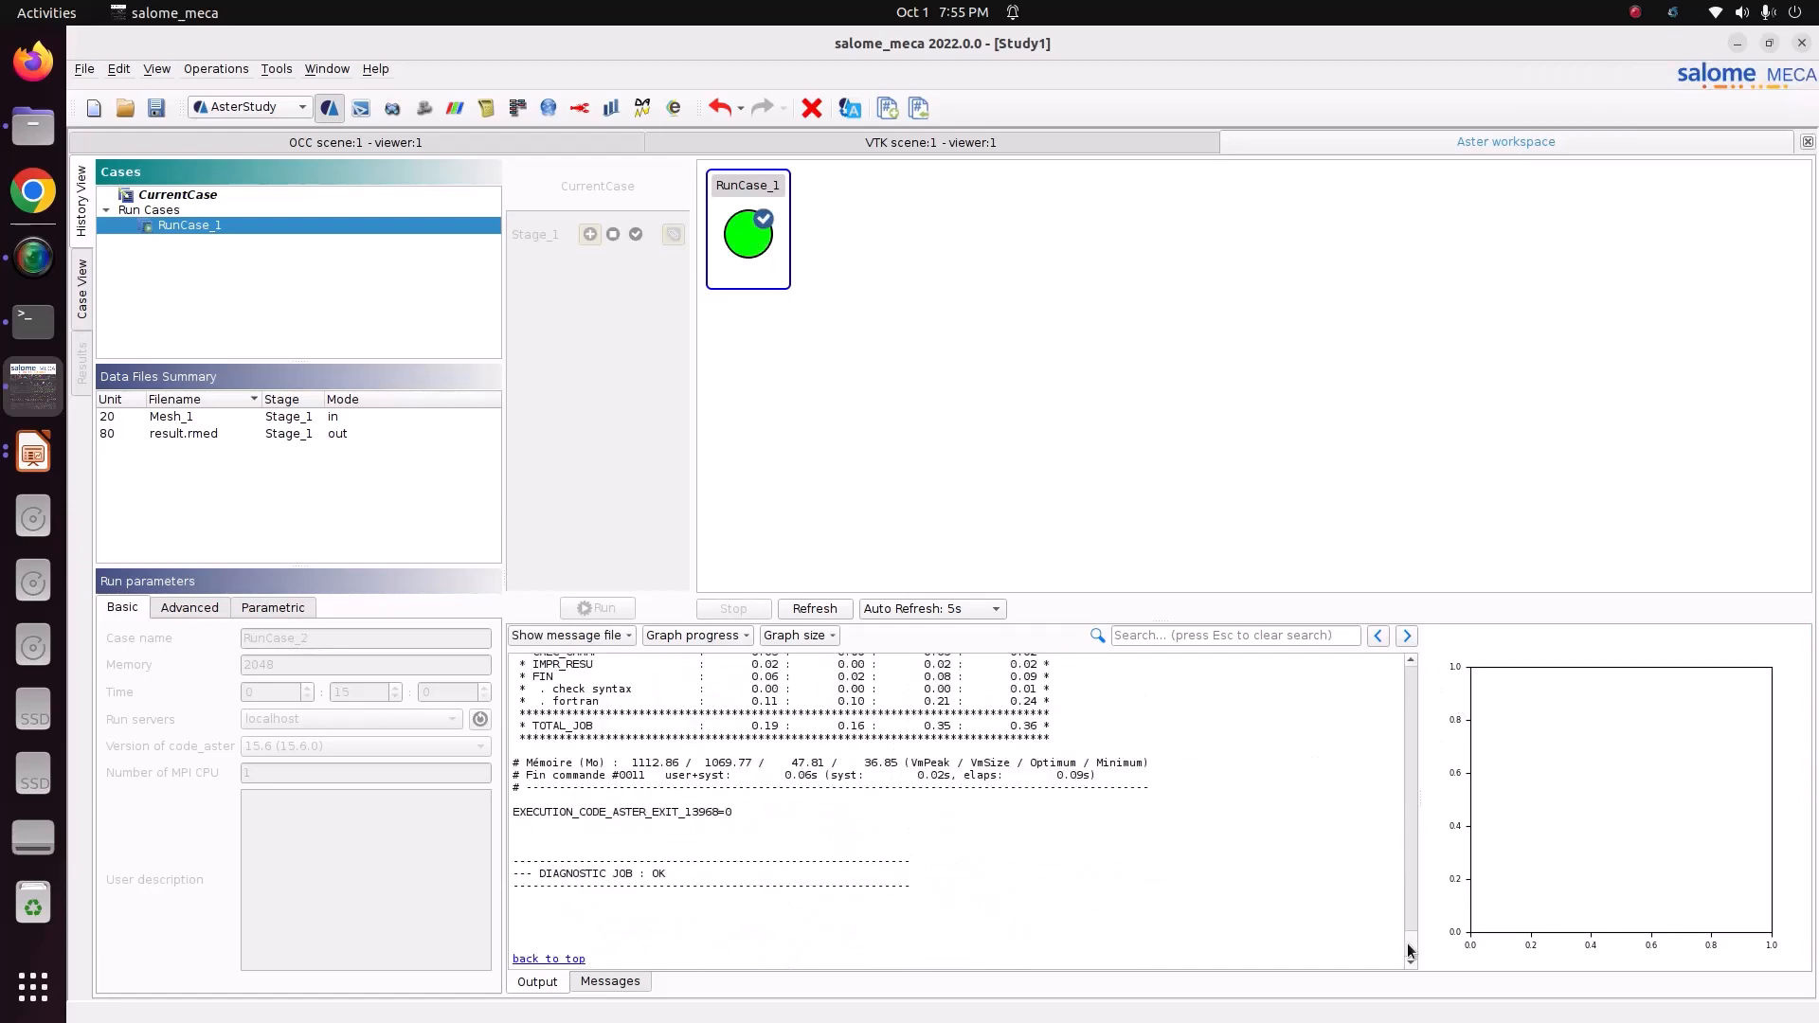
left_click_drag(613, 861, 768, 915)
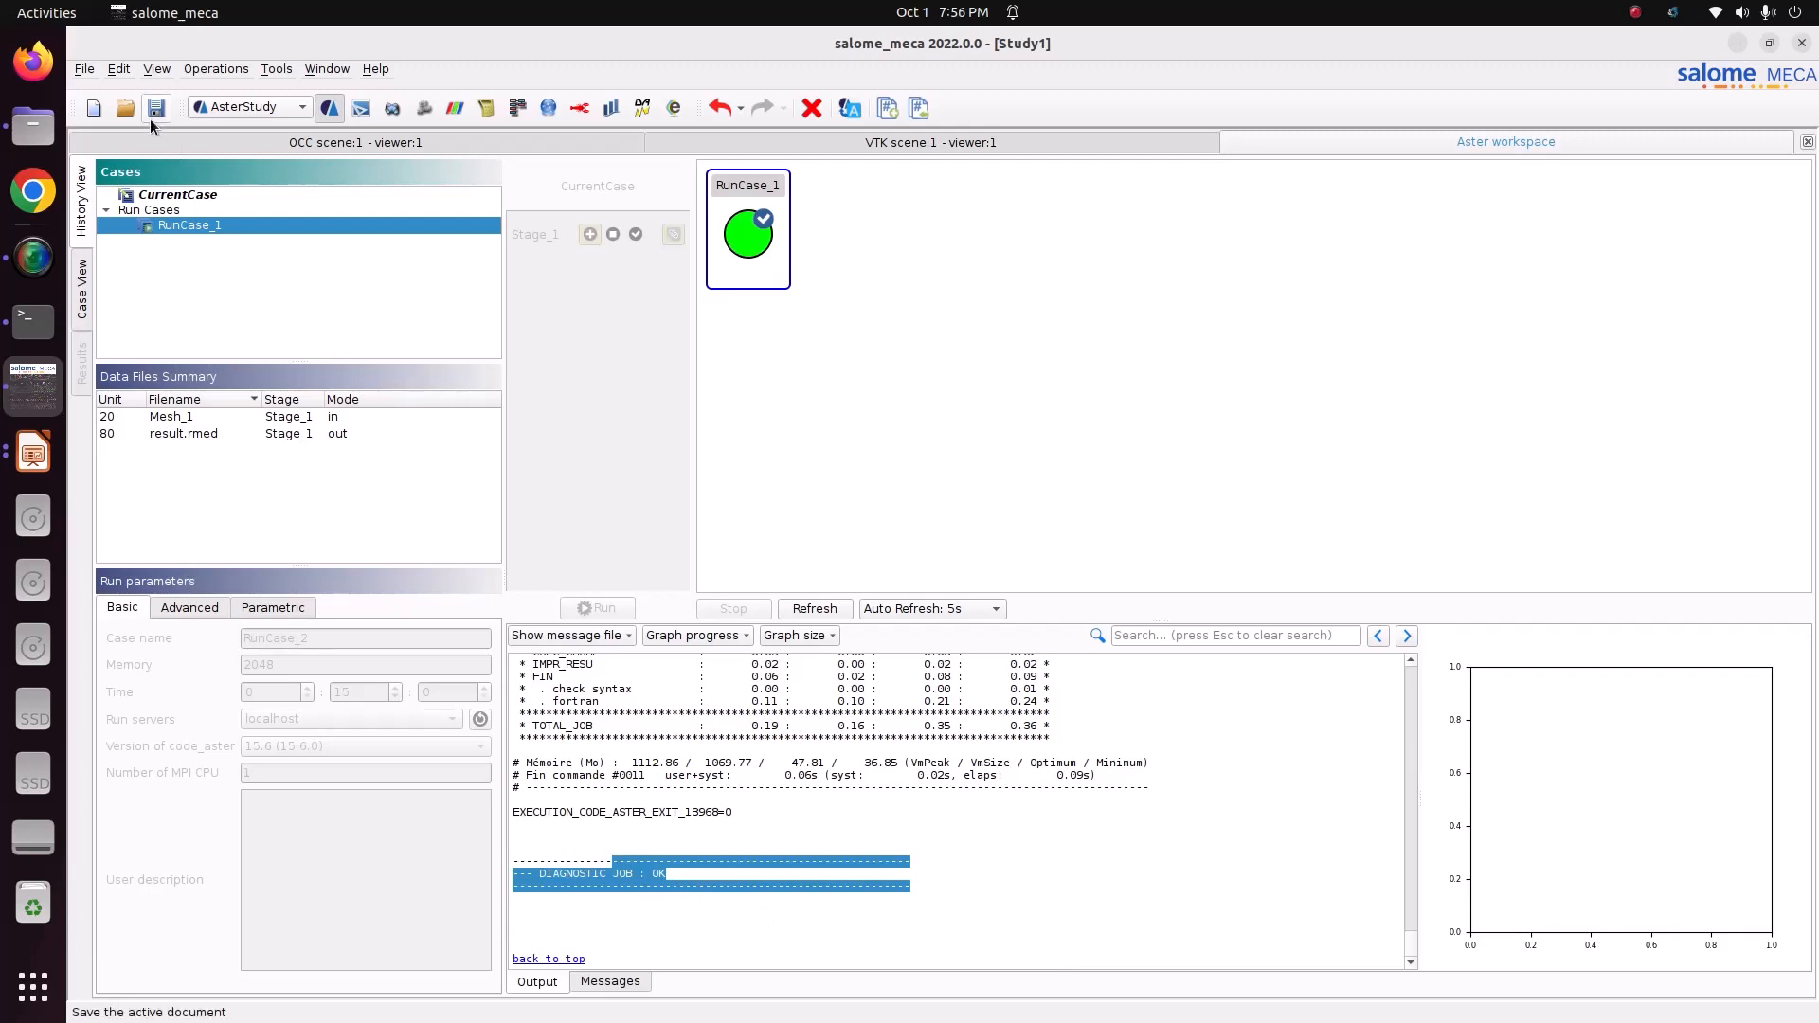
- Save the study and switch to the ParaVIS module
left_click(225, 113)
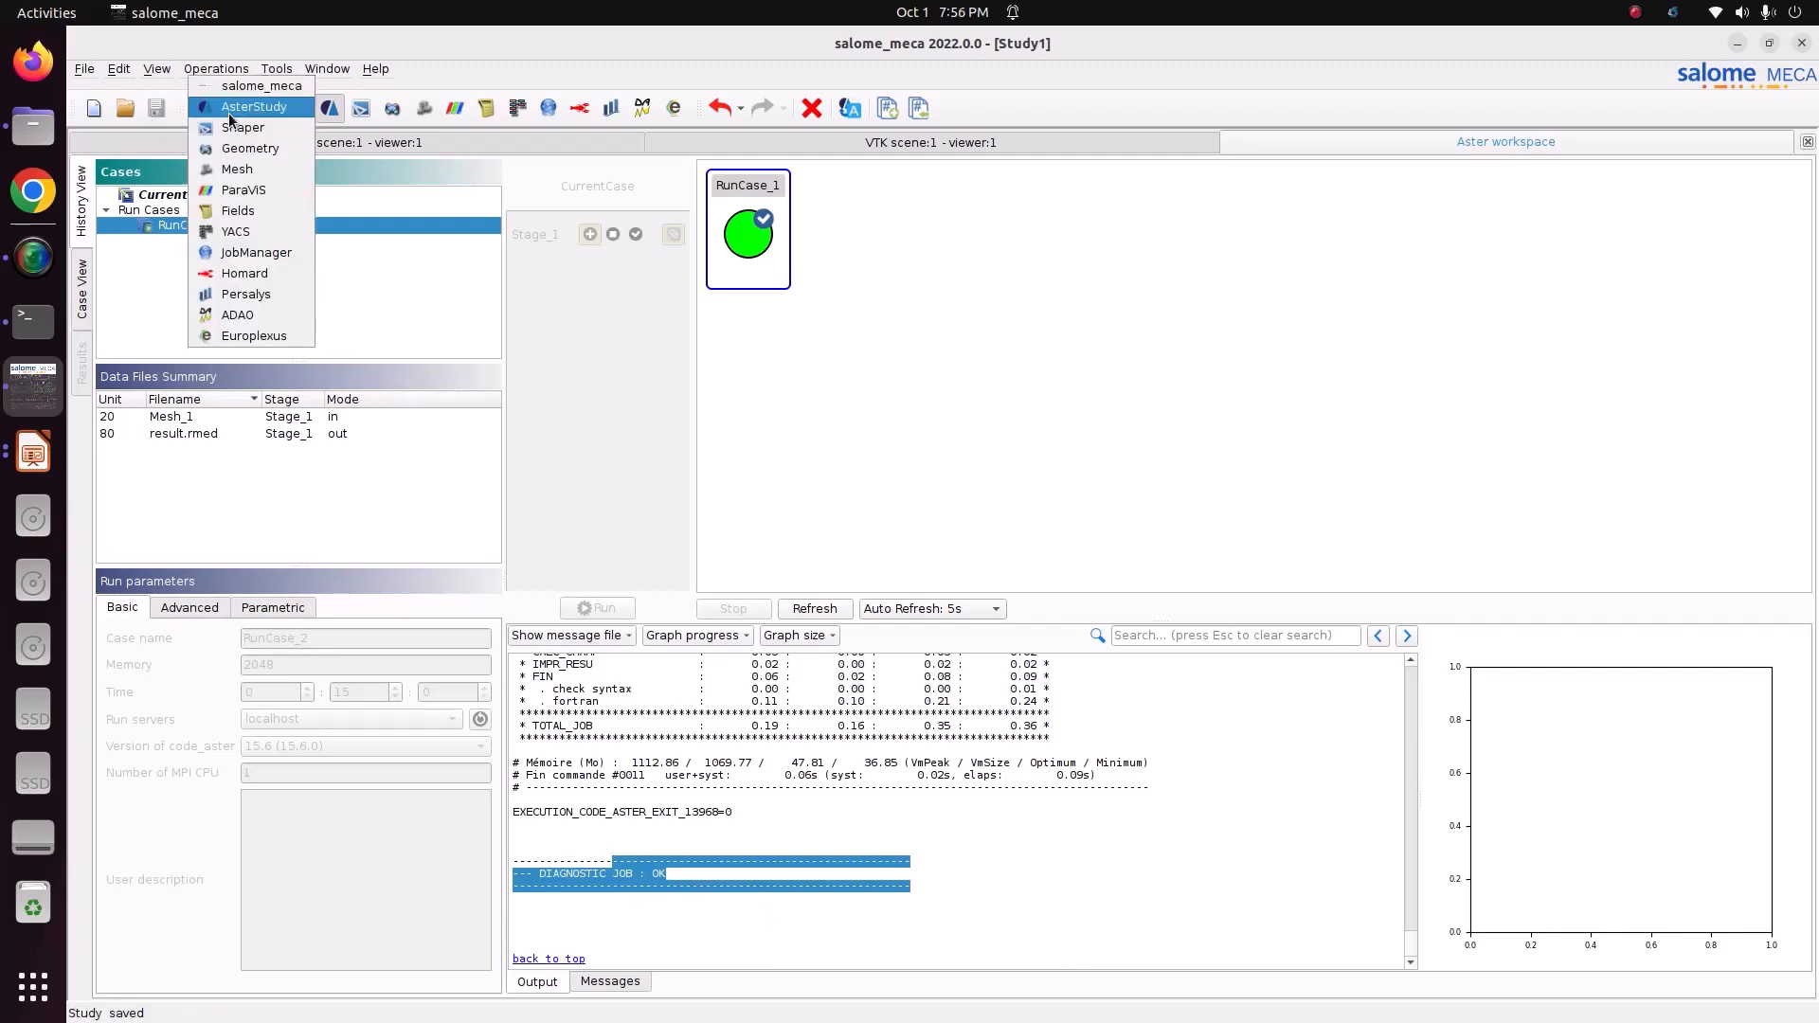
left_click(252, 187)
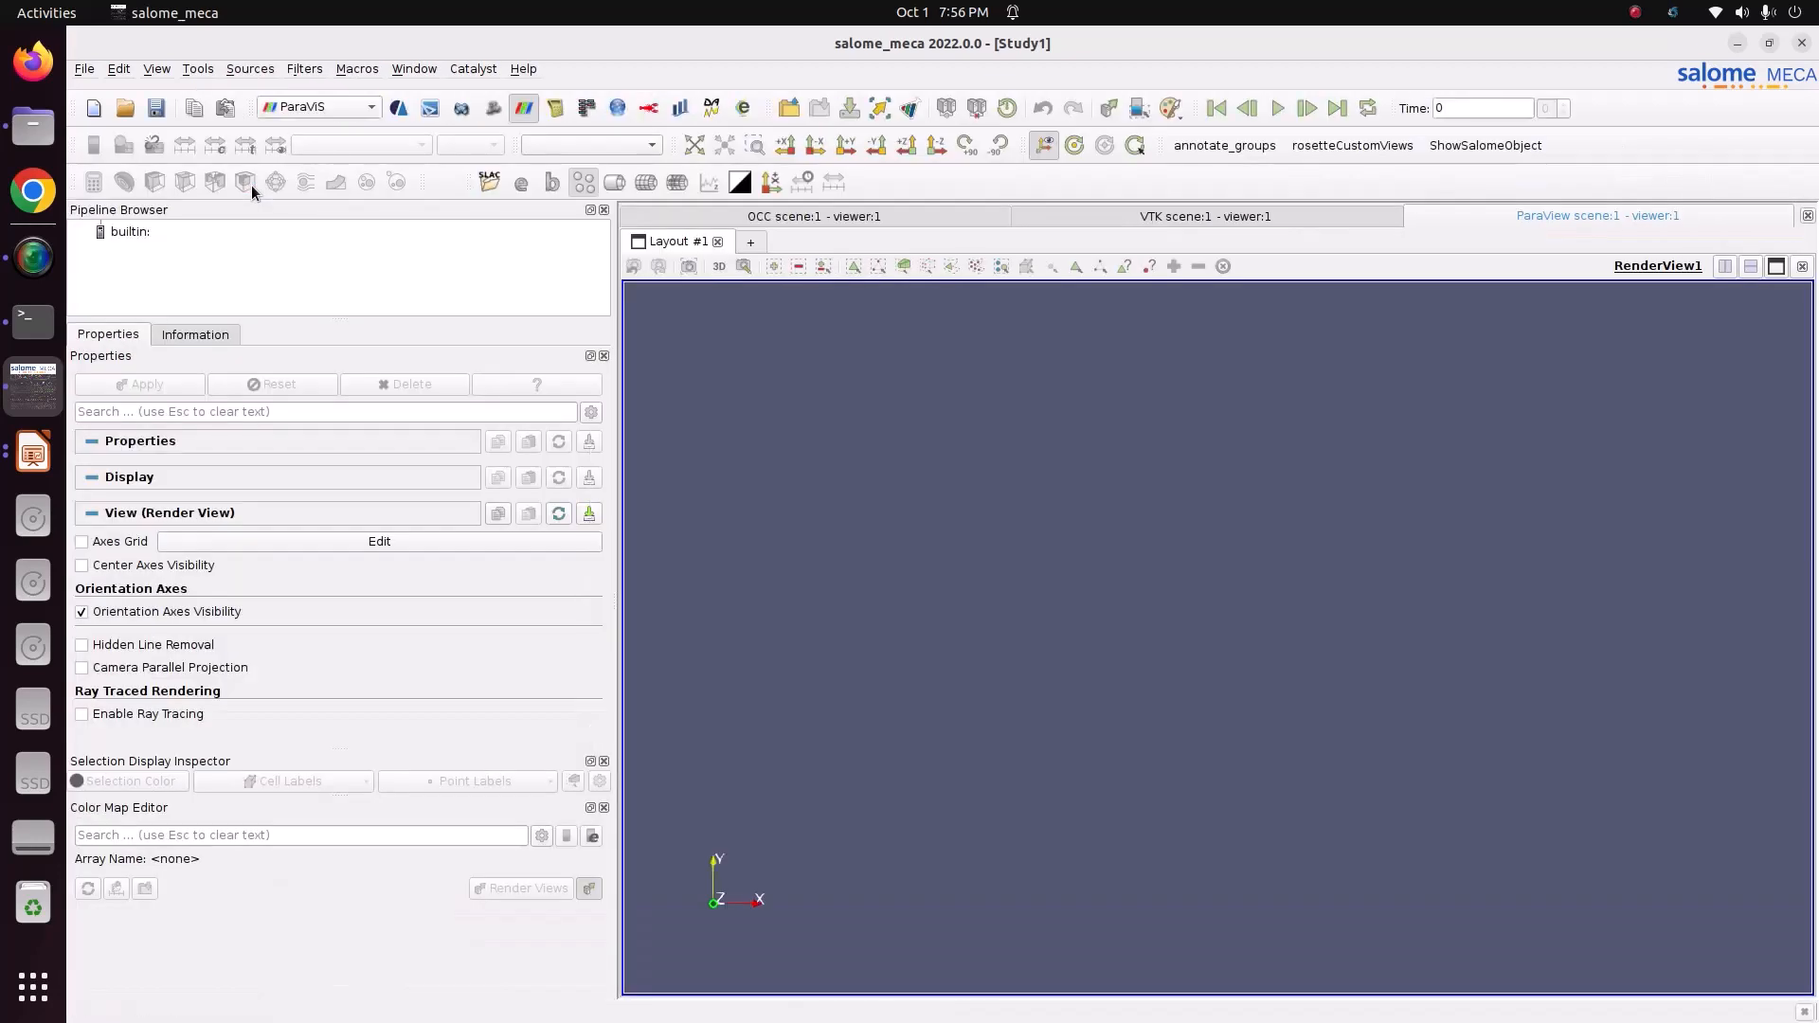
- Load result.rmed from the Pictures/CODE_ASTER/truss/5_truss folder and display it in the render view
right_click(140, 235)
left_click(180, 252)
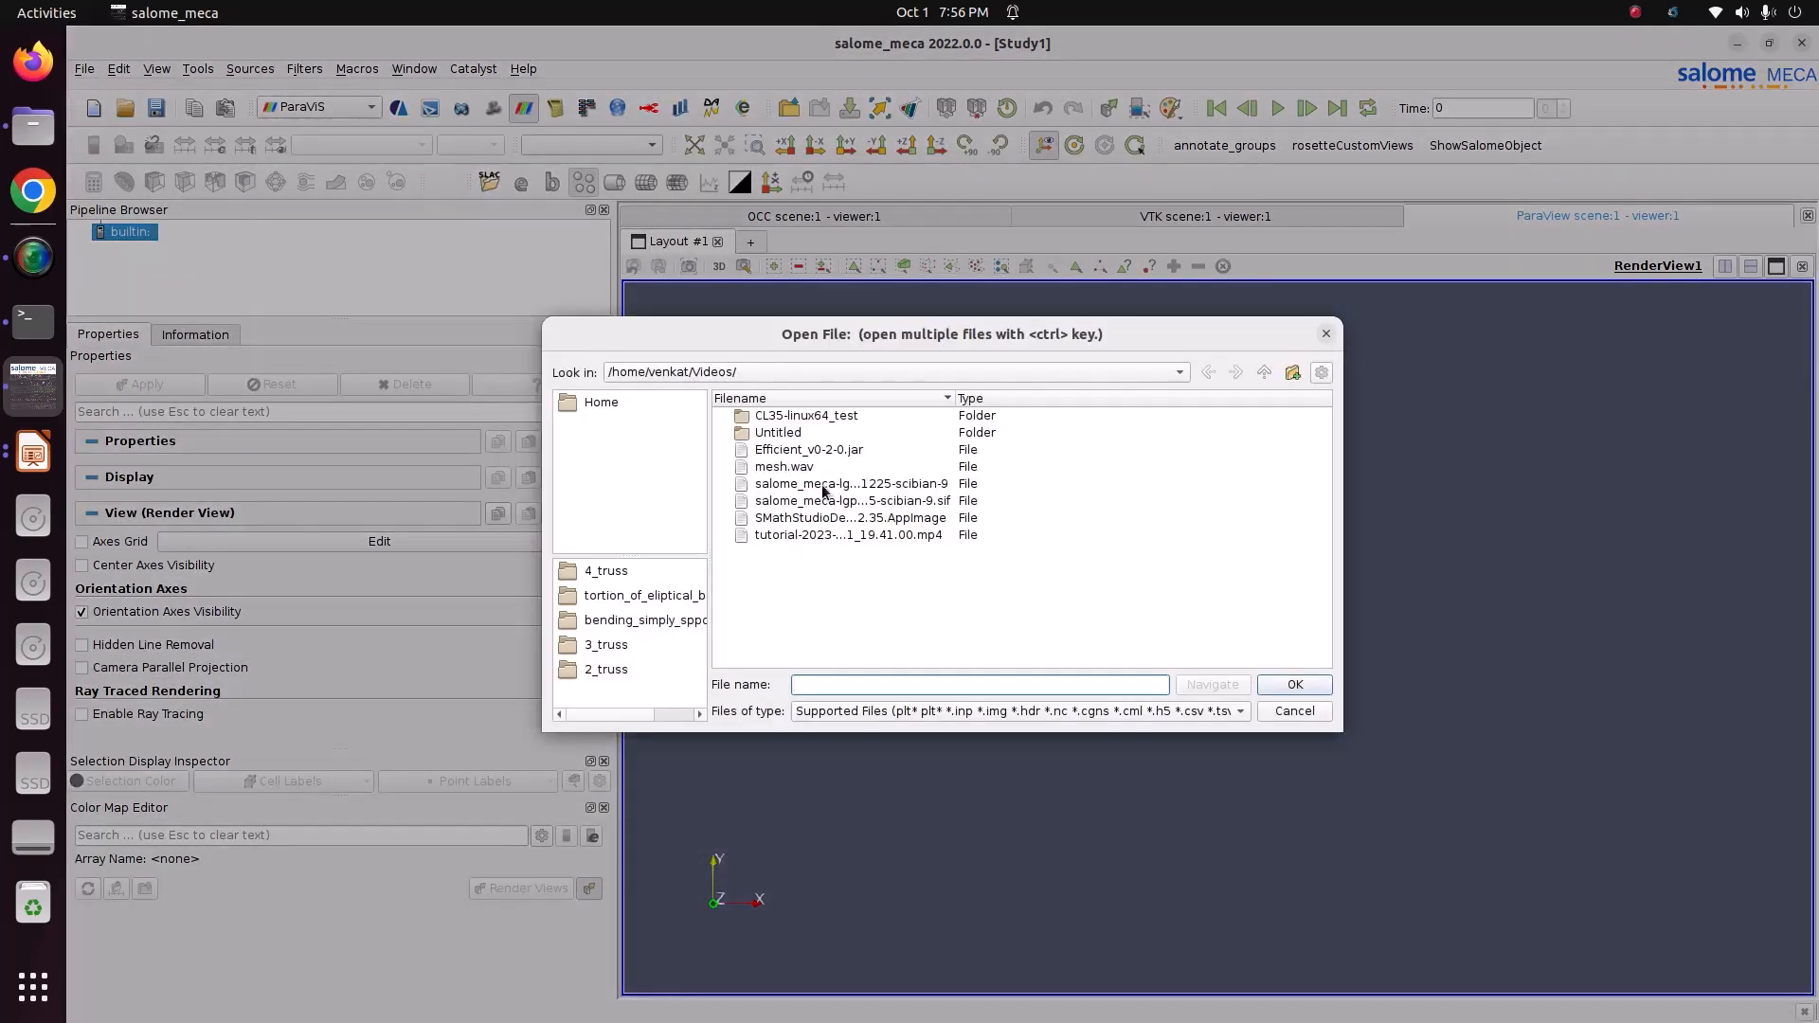
left_click(815, 372)
left_click(799, 356)
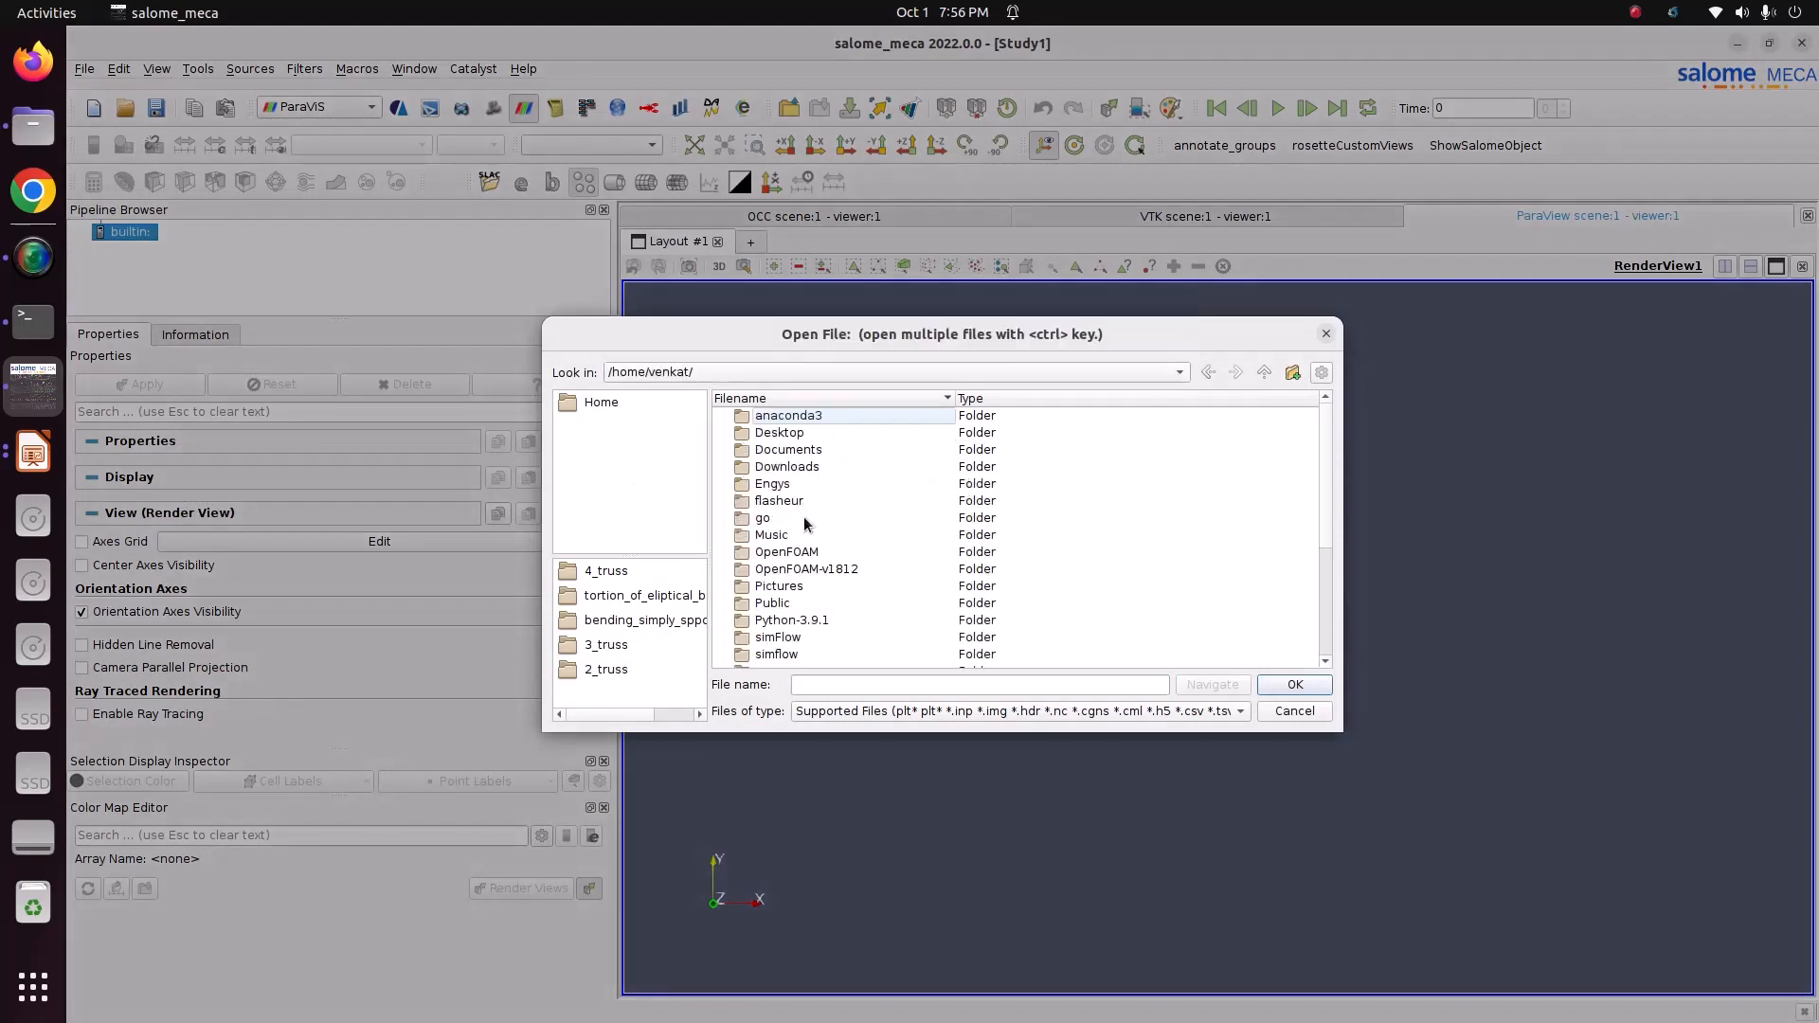
double_click(799, 588)
double_click(773, 417)
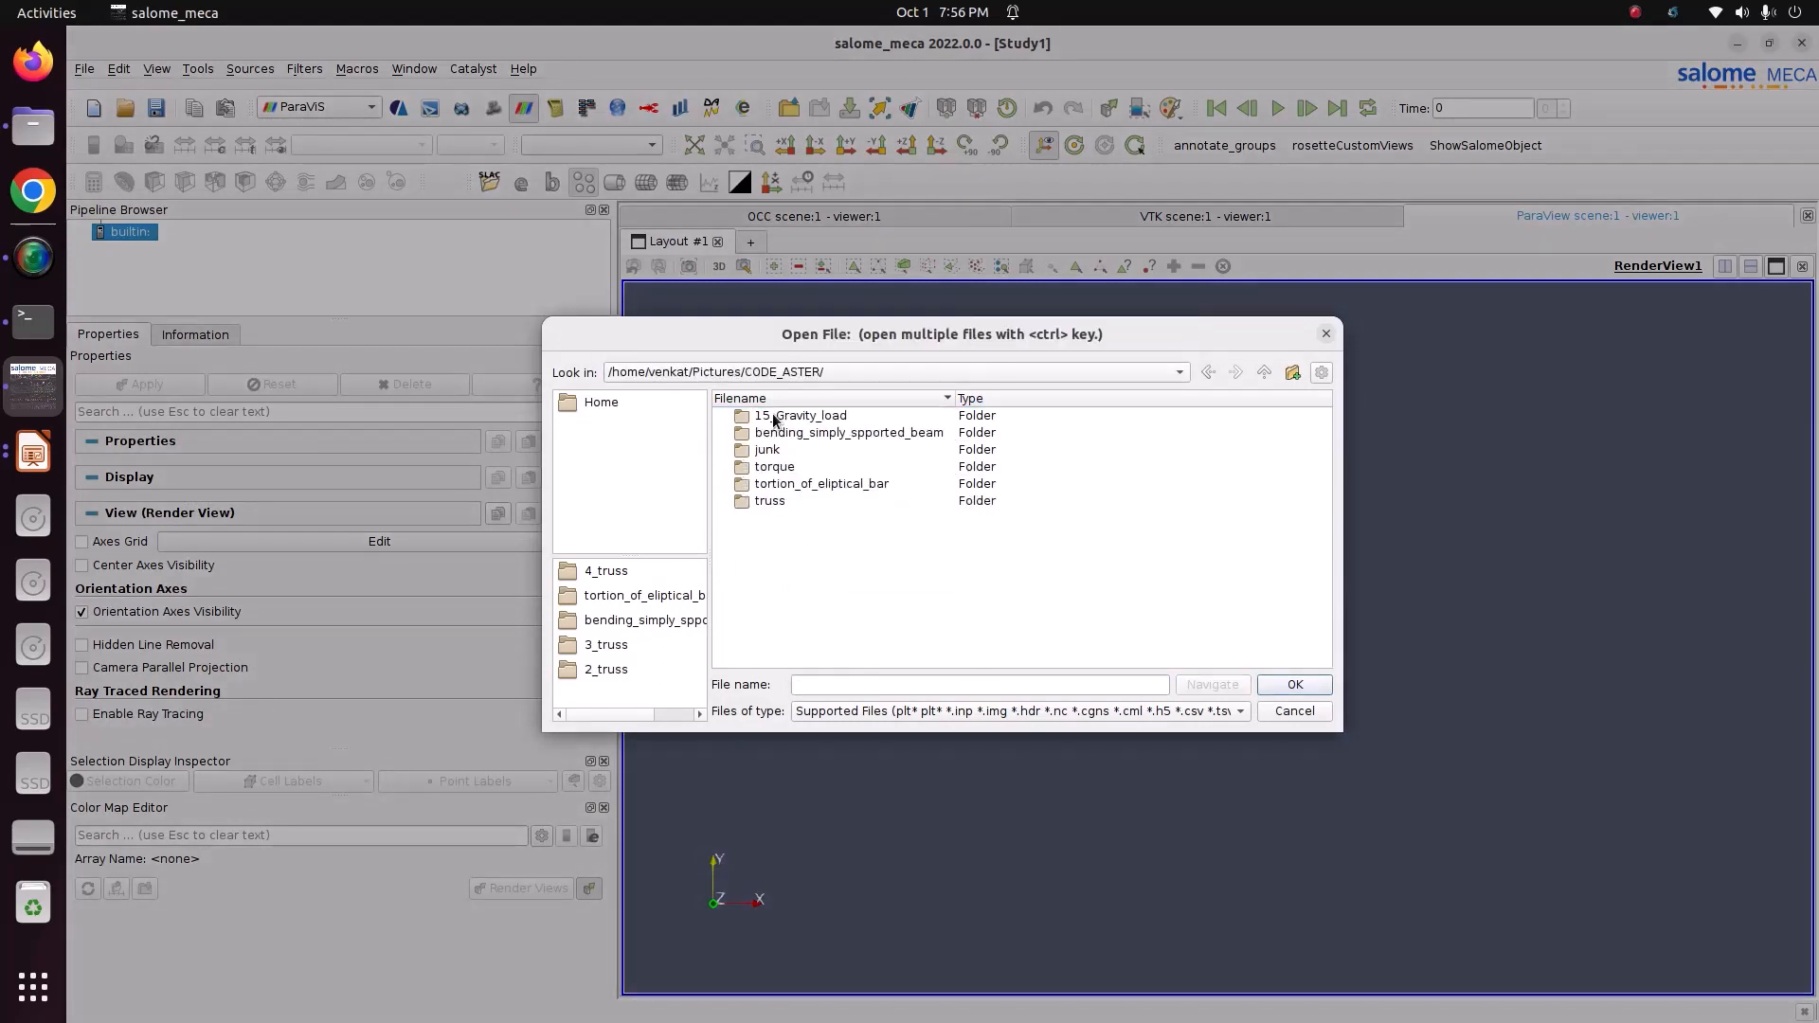
double_click(781, 499)
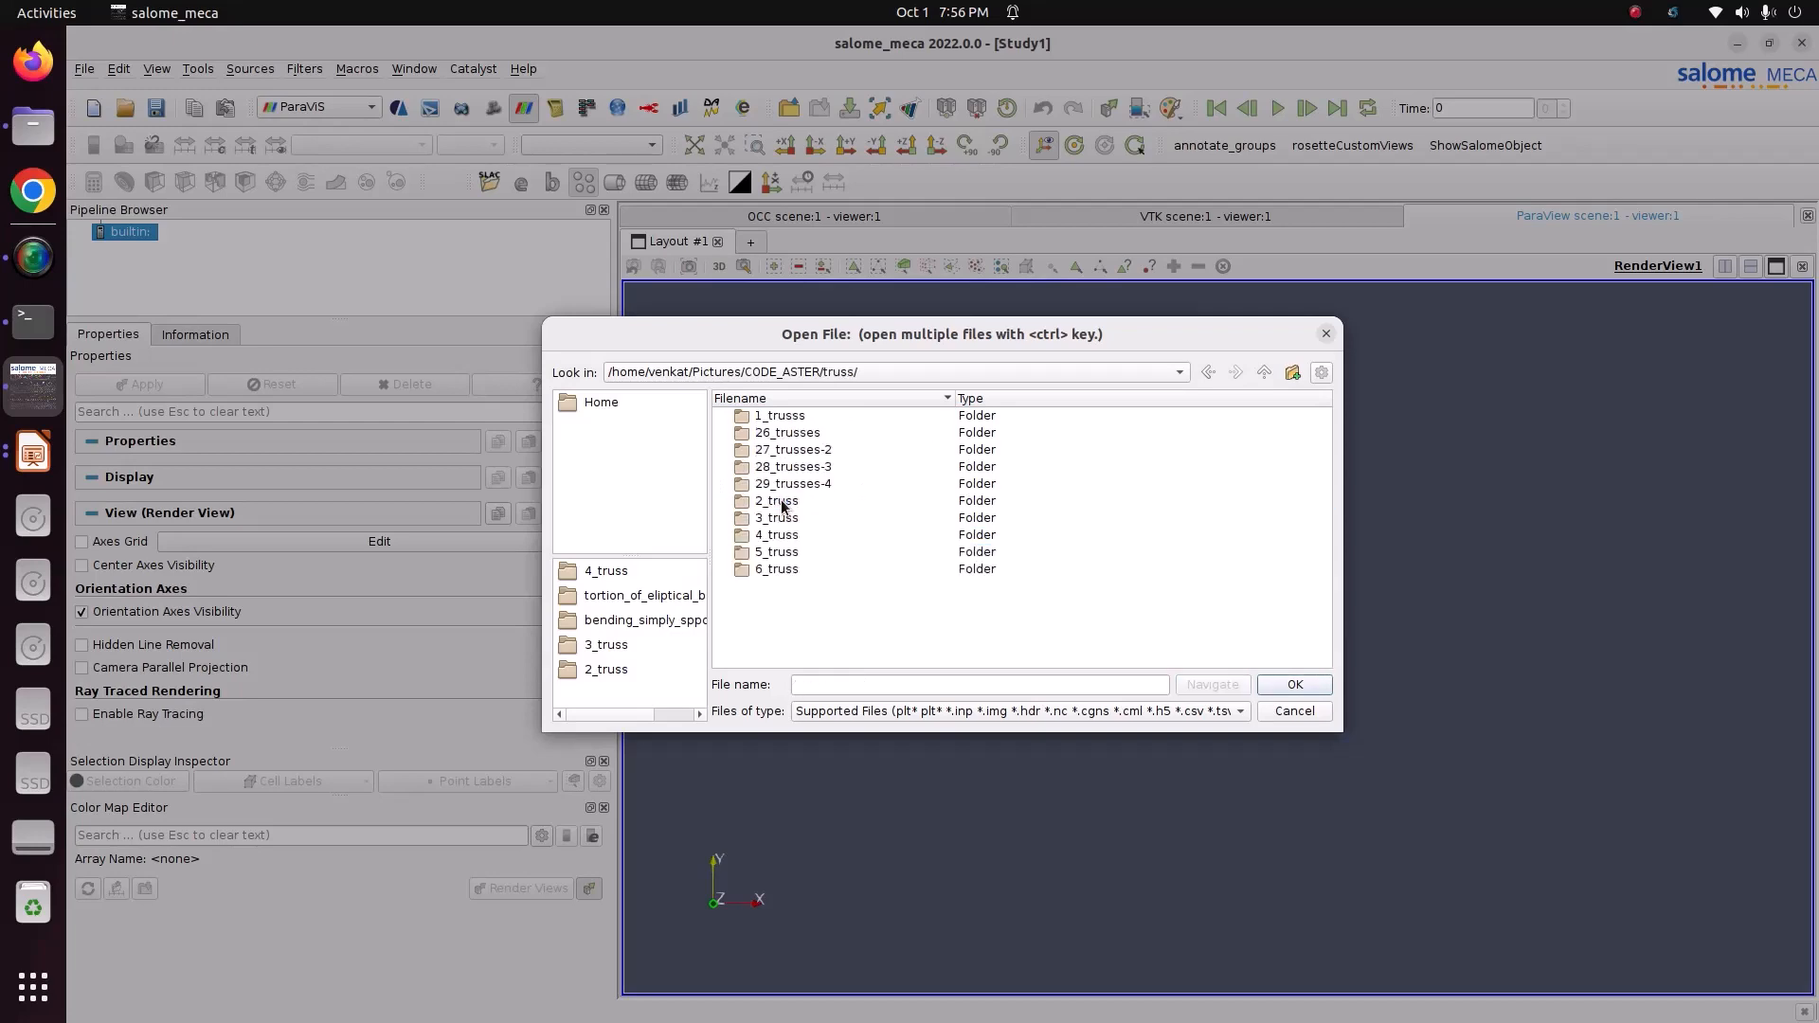
double_click(801, 554)
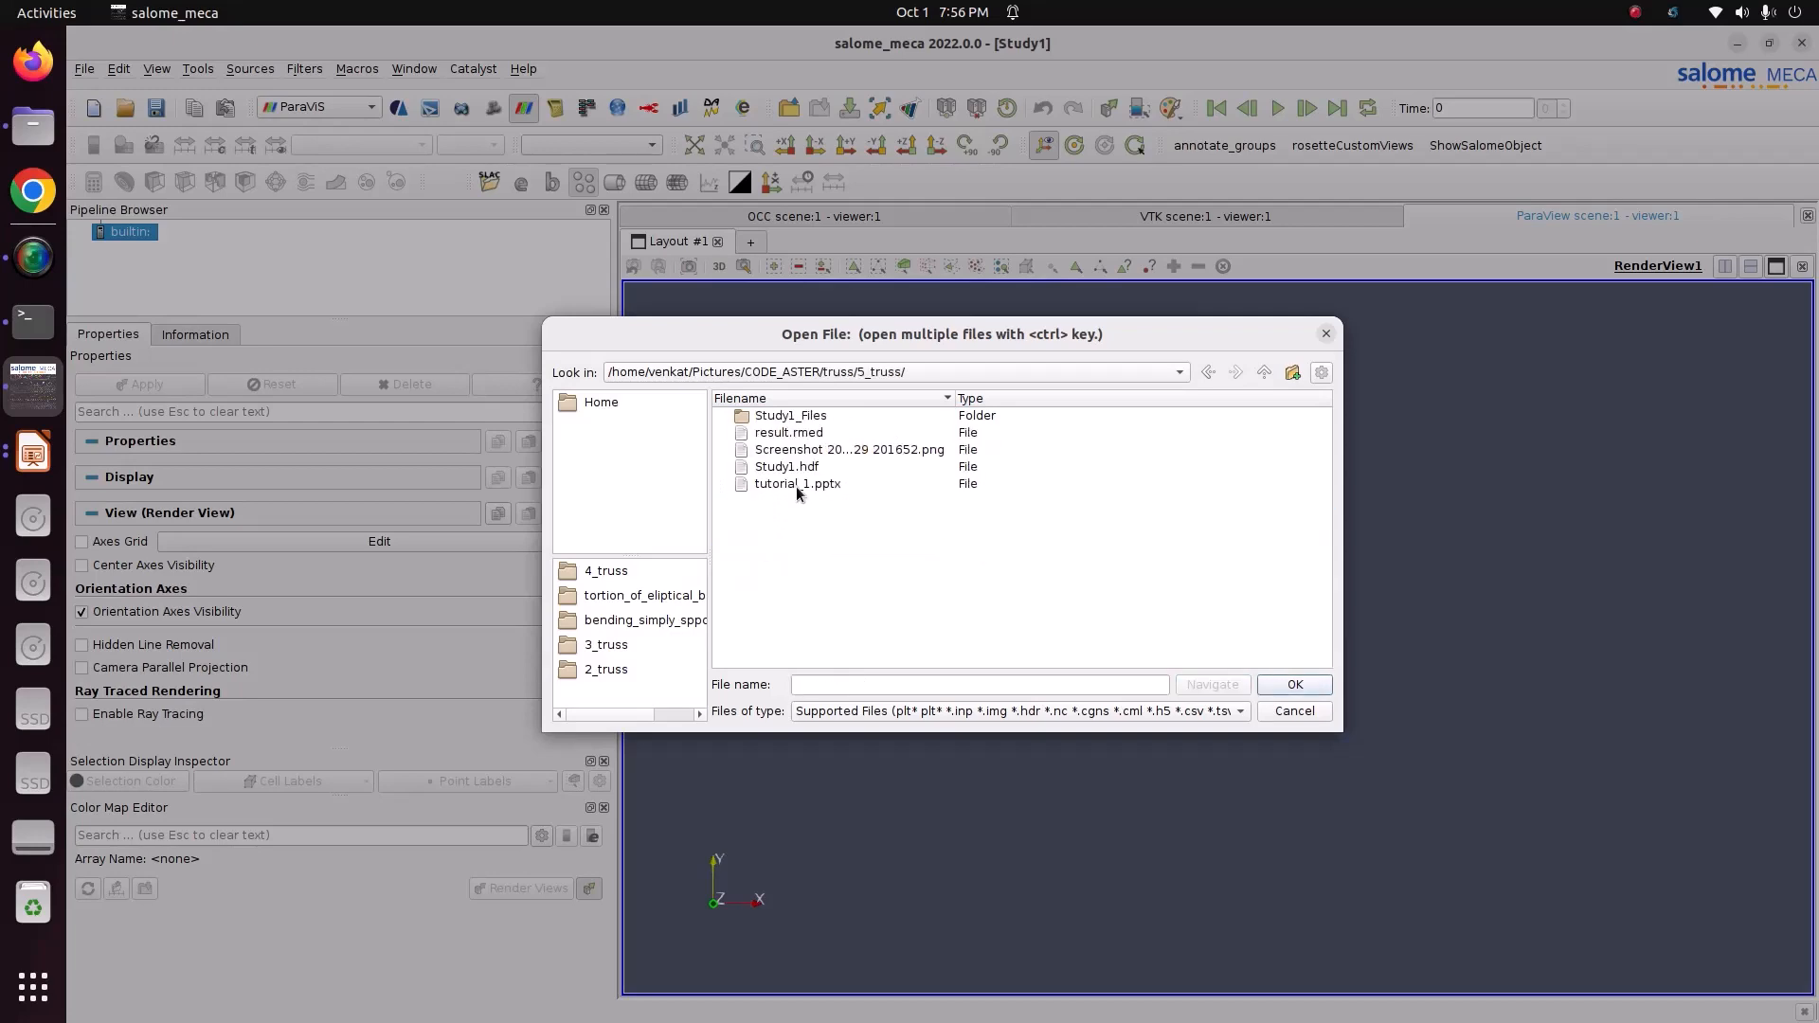
left_click(801, 438)
left_click(1294, 685)
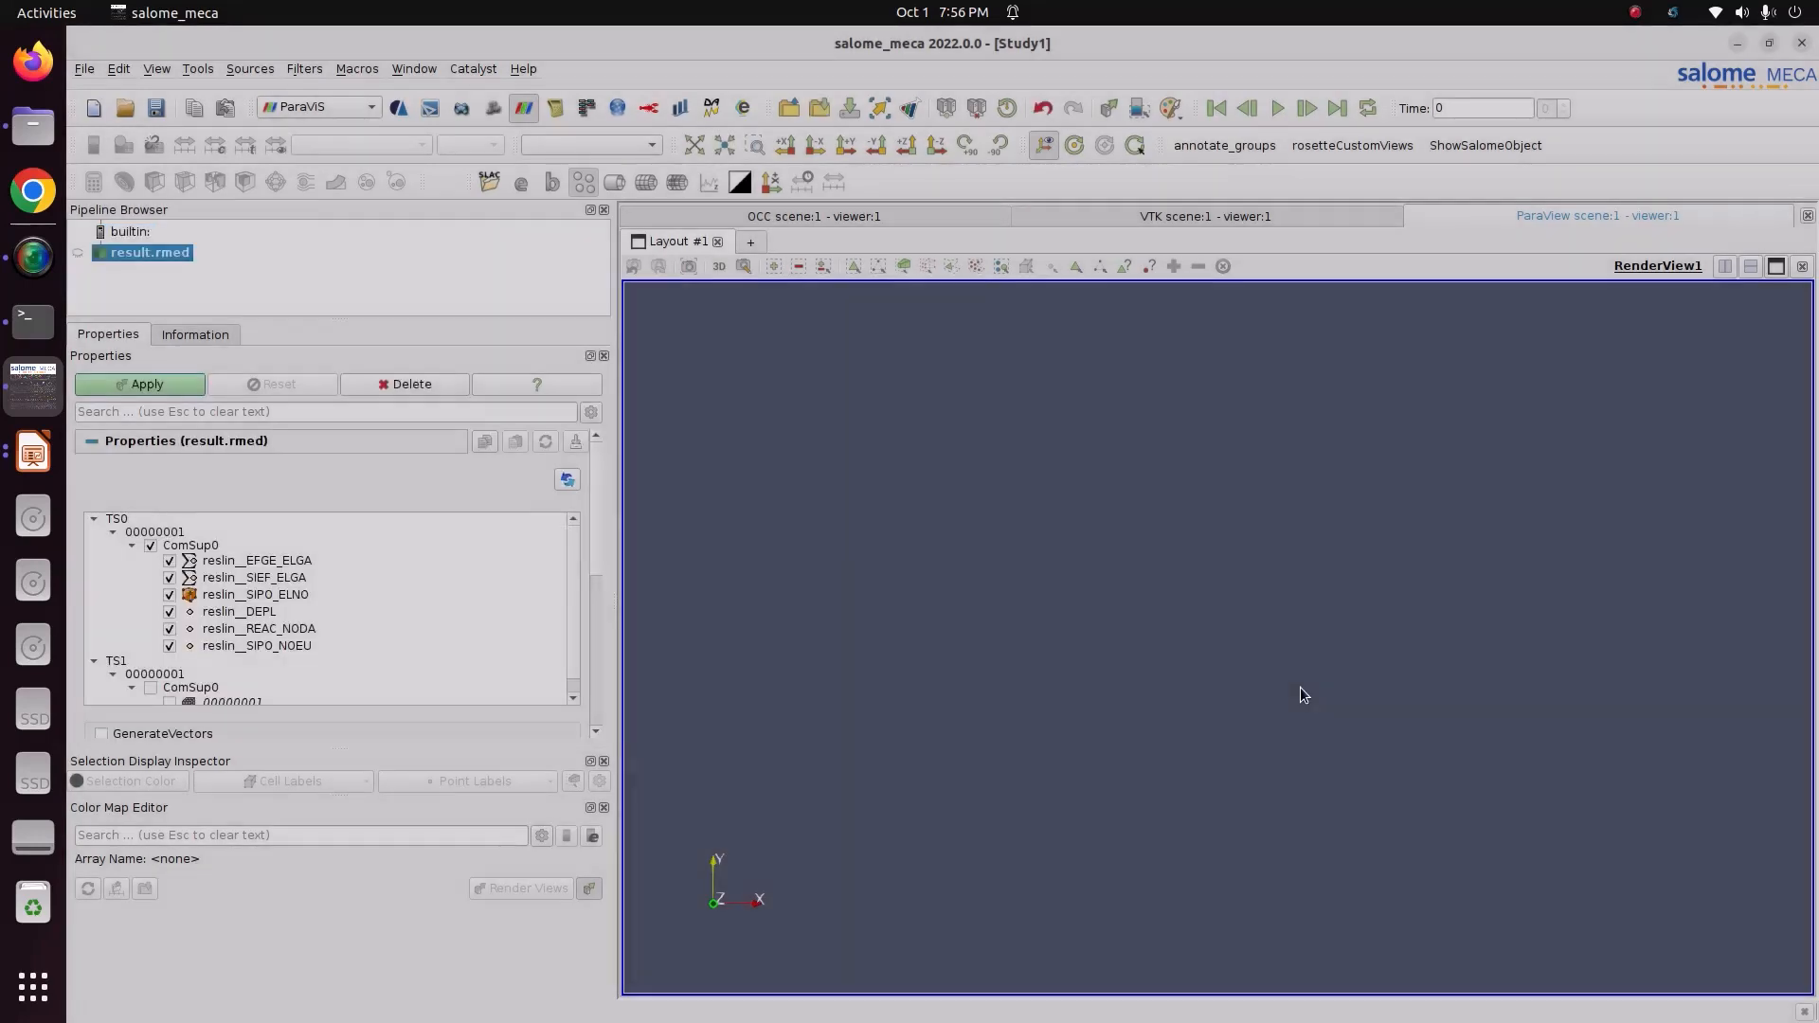
left_click(138, 387)
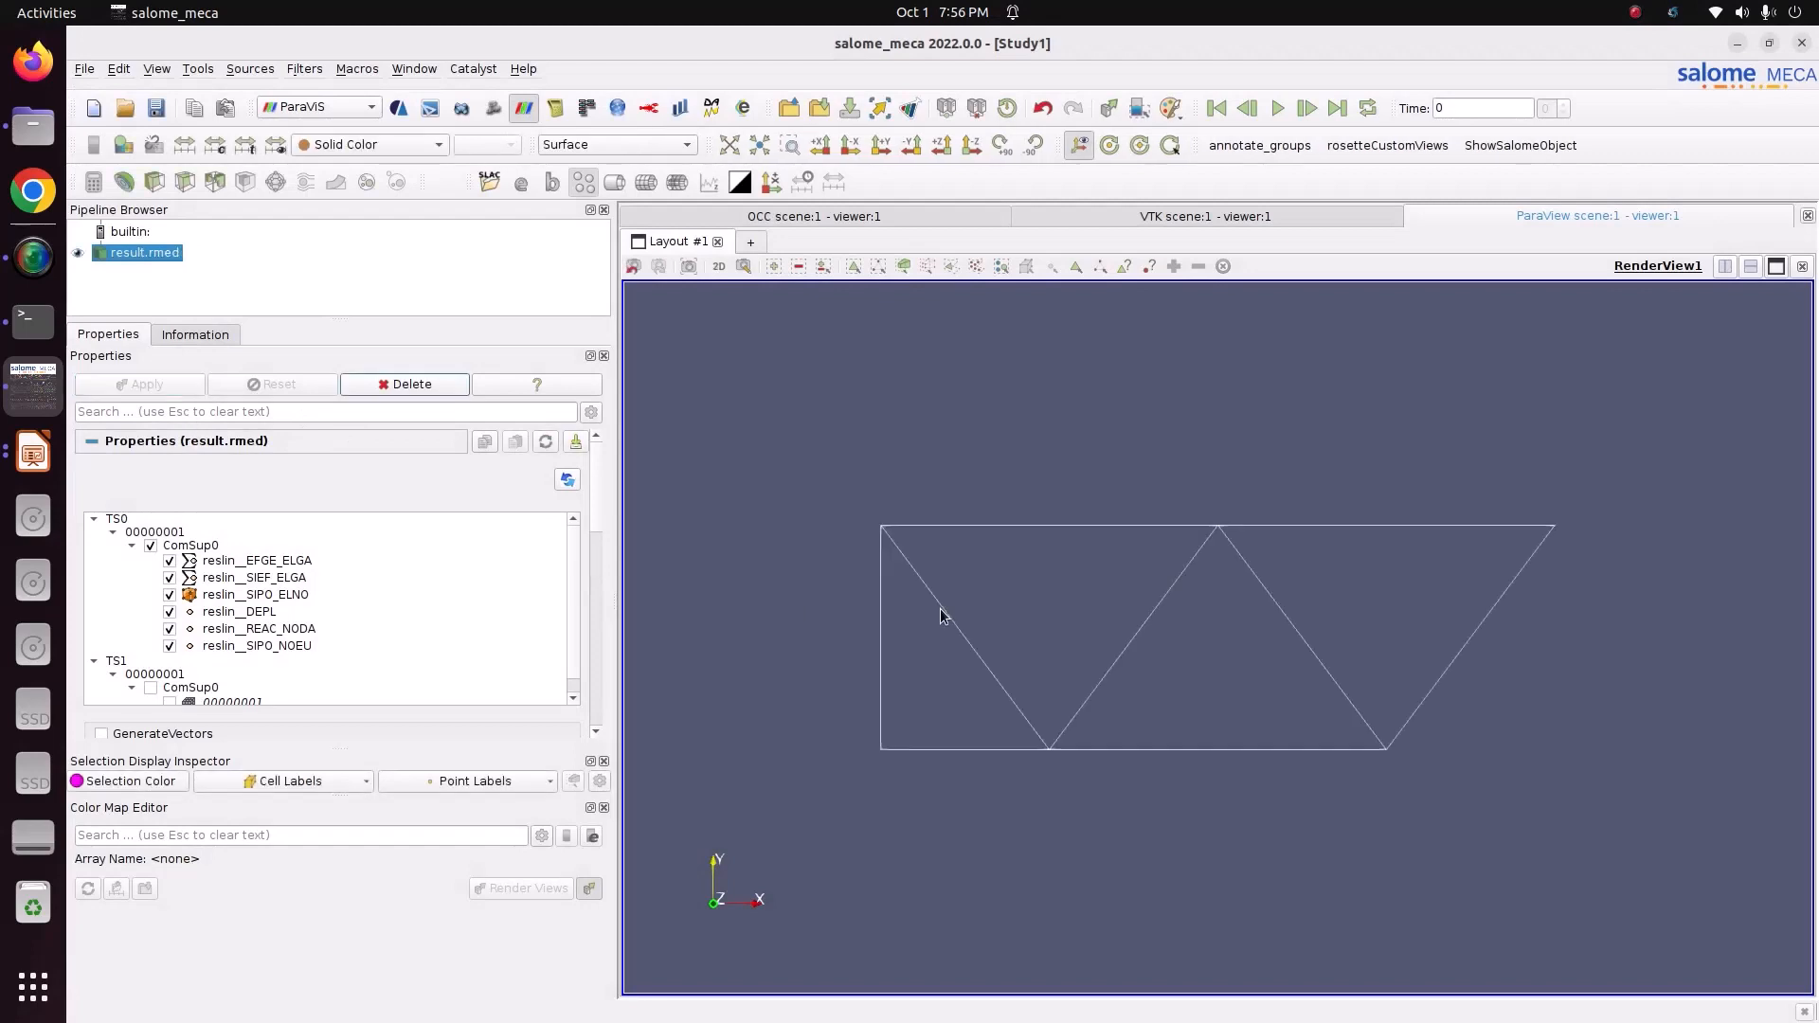
- Colour the truss by the DY component of reslin__DEPL and move the colour legend up beside the truss
left_click(402, 142)
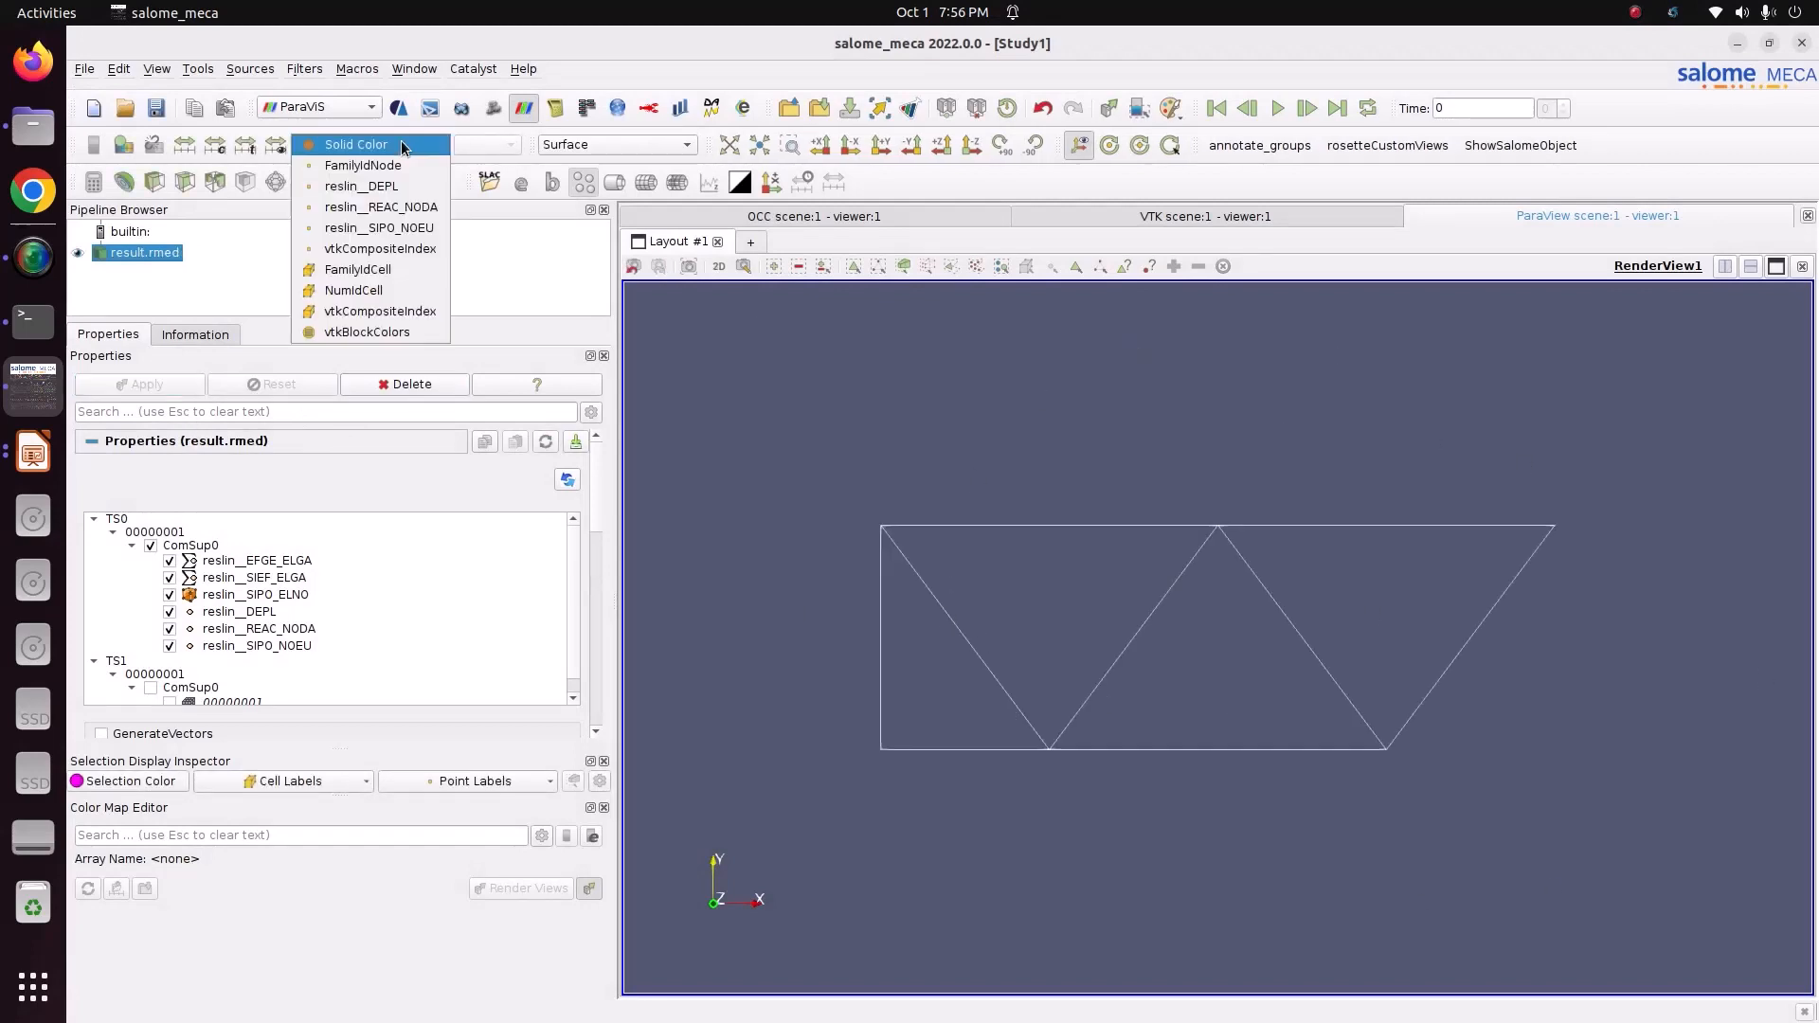
left_click(410, 185)
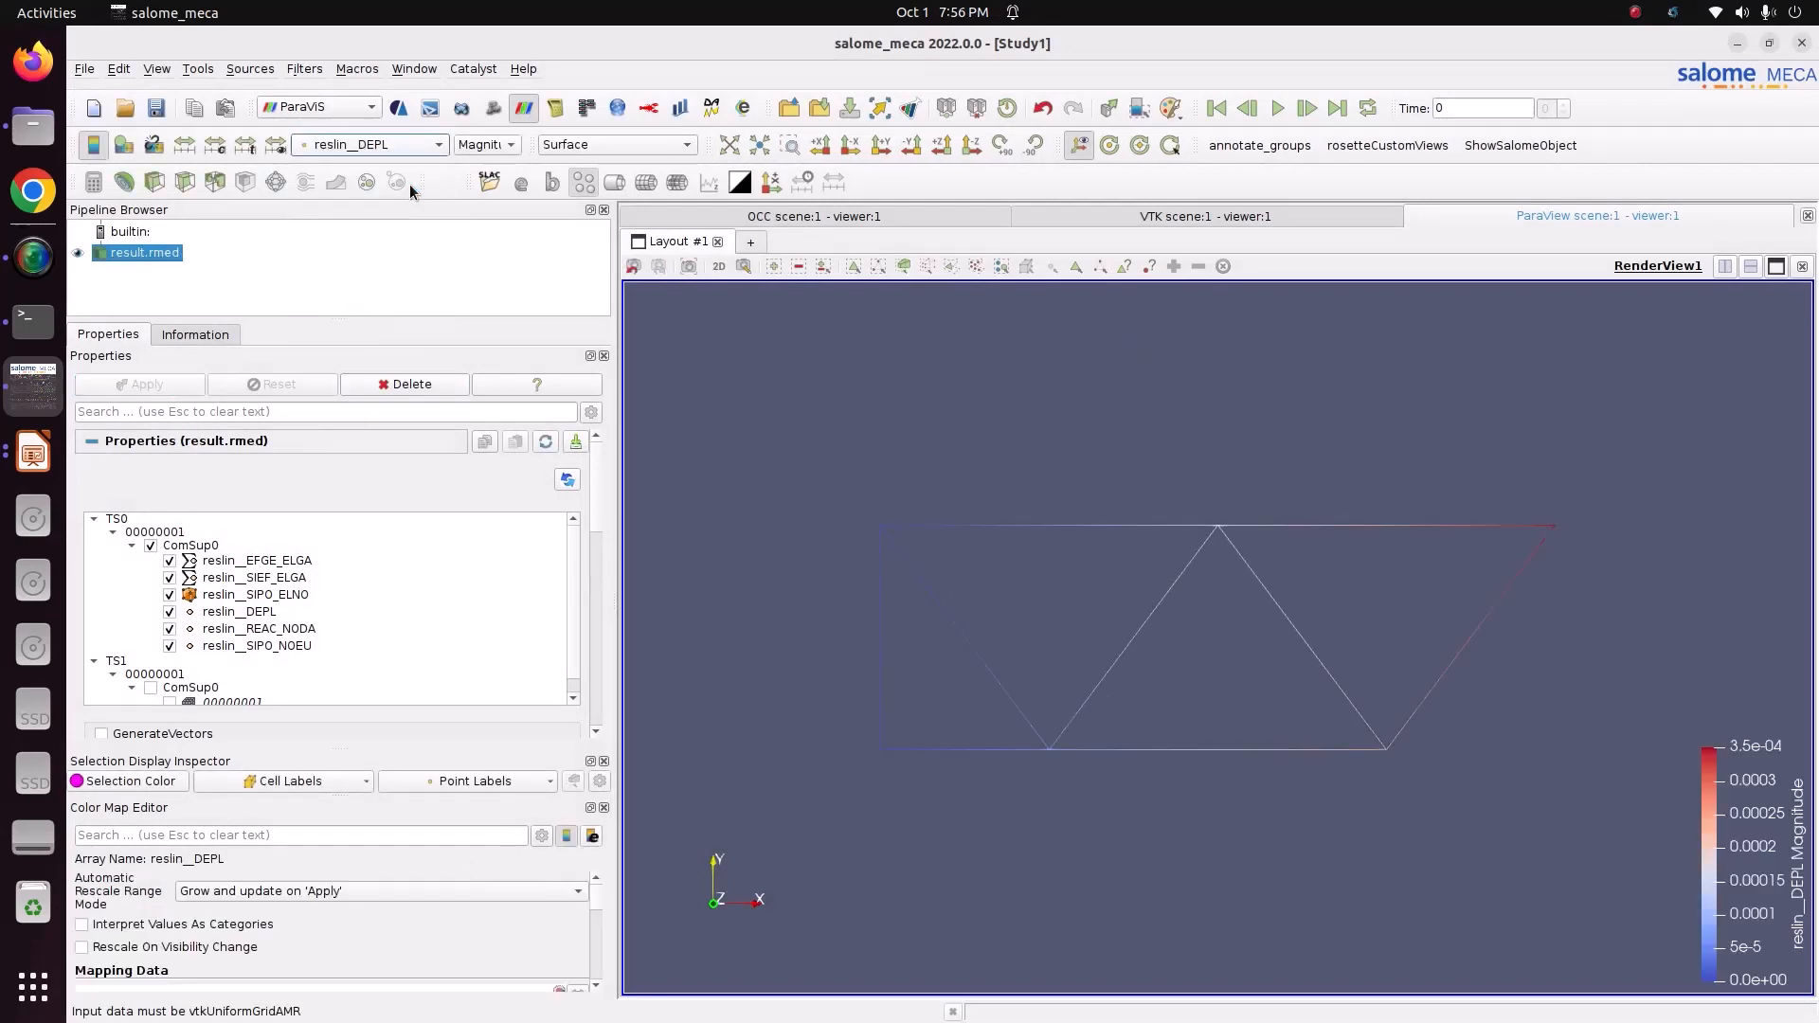
left_click(486, 144)
left_click(504, 185)
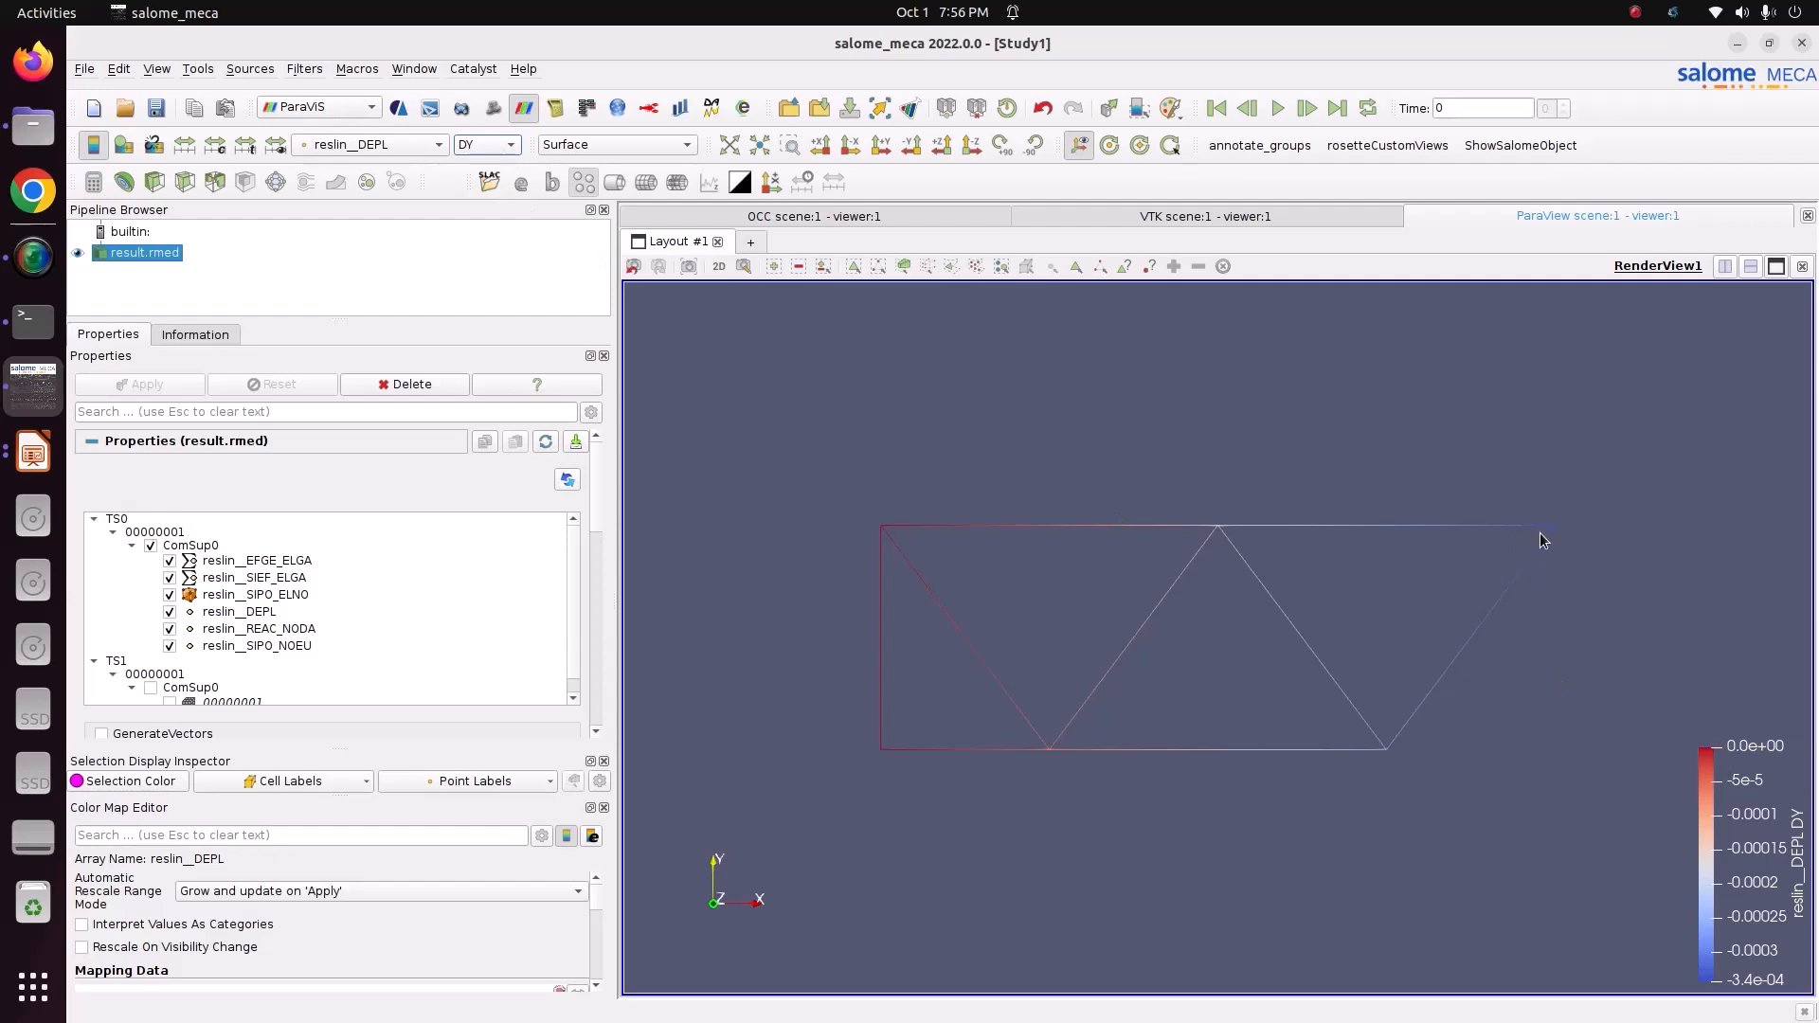
left_click_drag(1741, 814, 1696, 577)
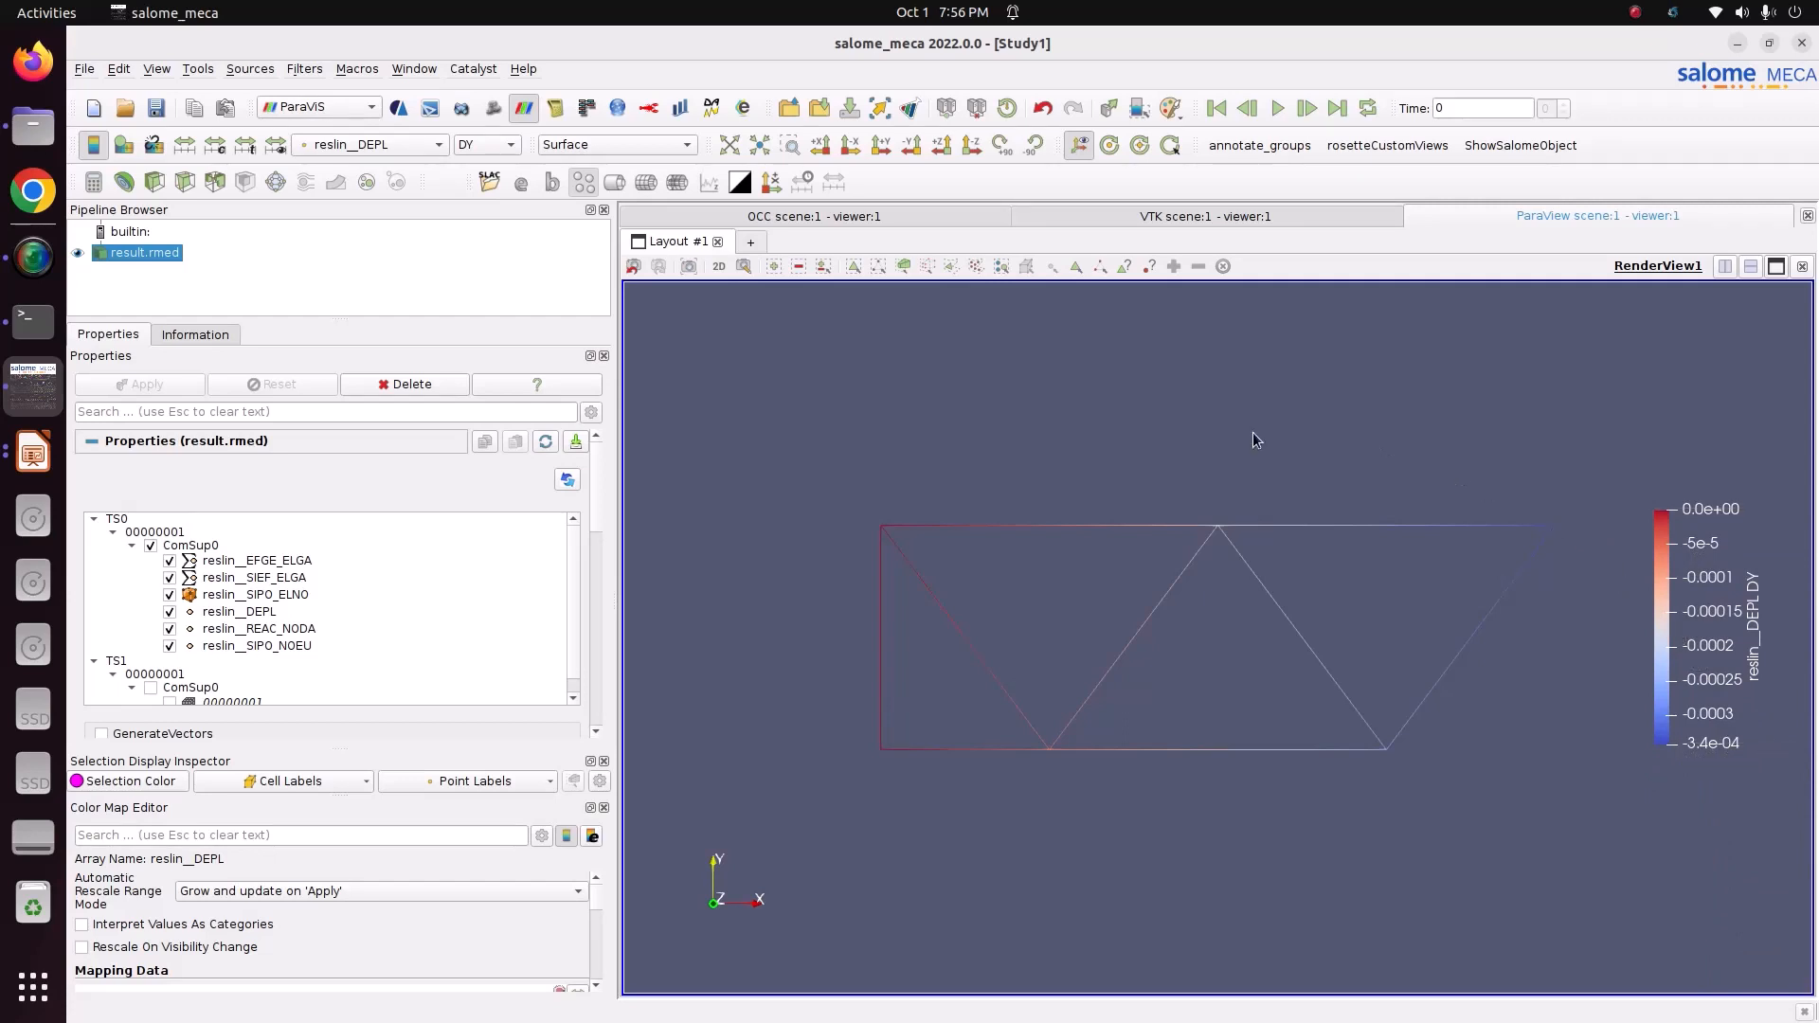
- Apply the Blue to Red Rainbow preset from the Rainbow group to the displacement colour map
scroll(597, 919, "up", 3)
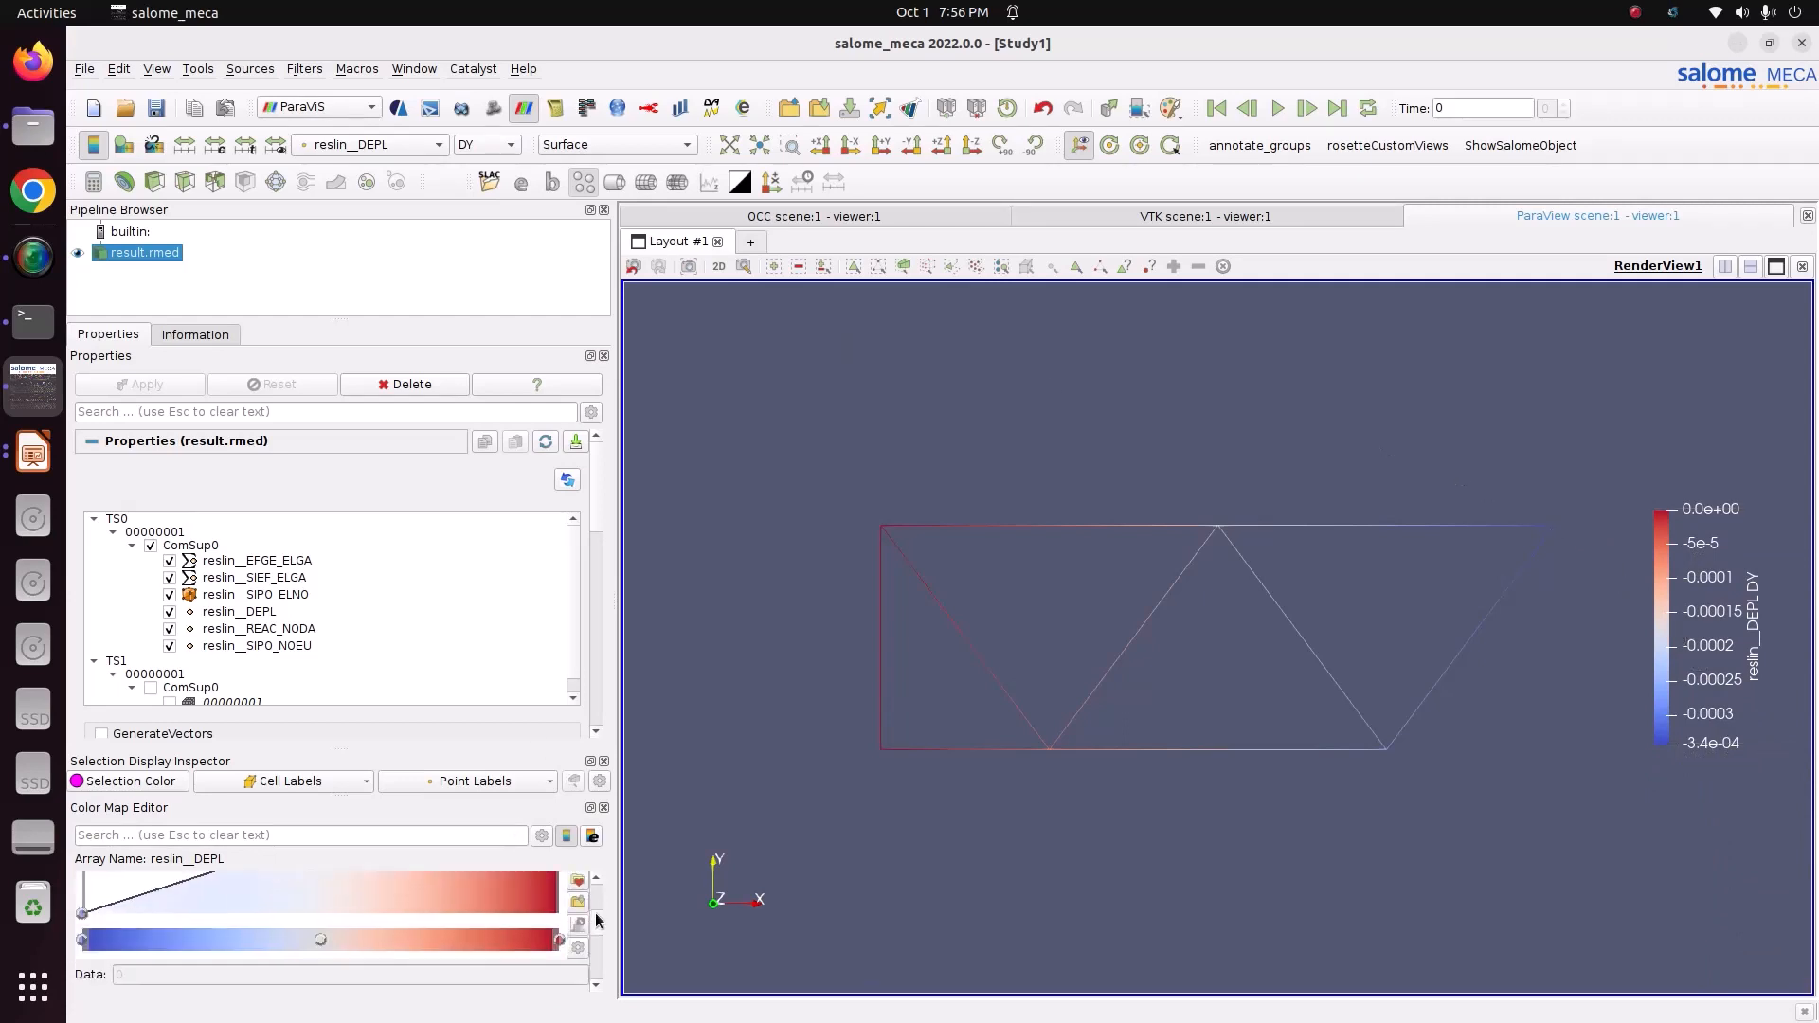
left_click(578, 891)
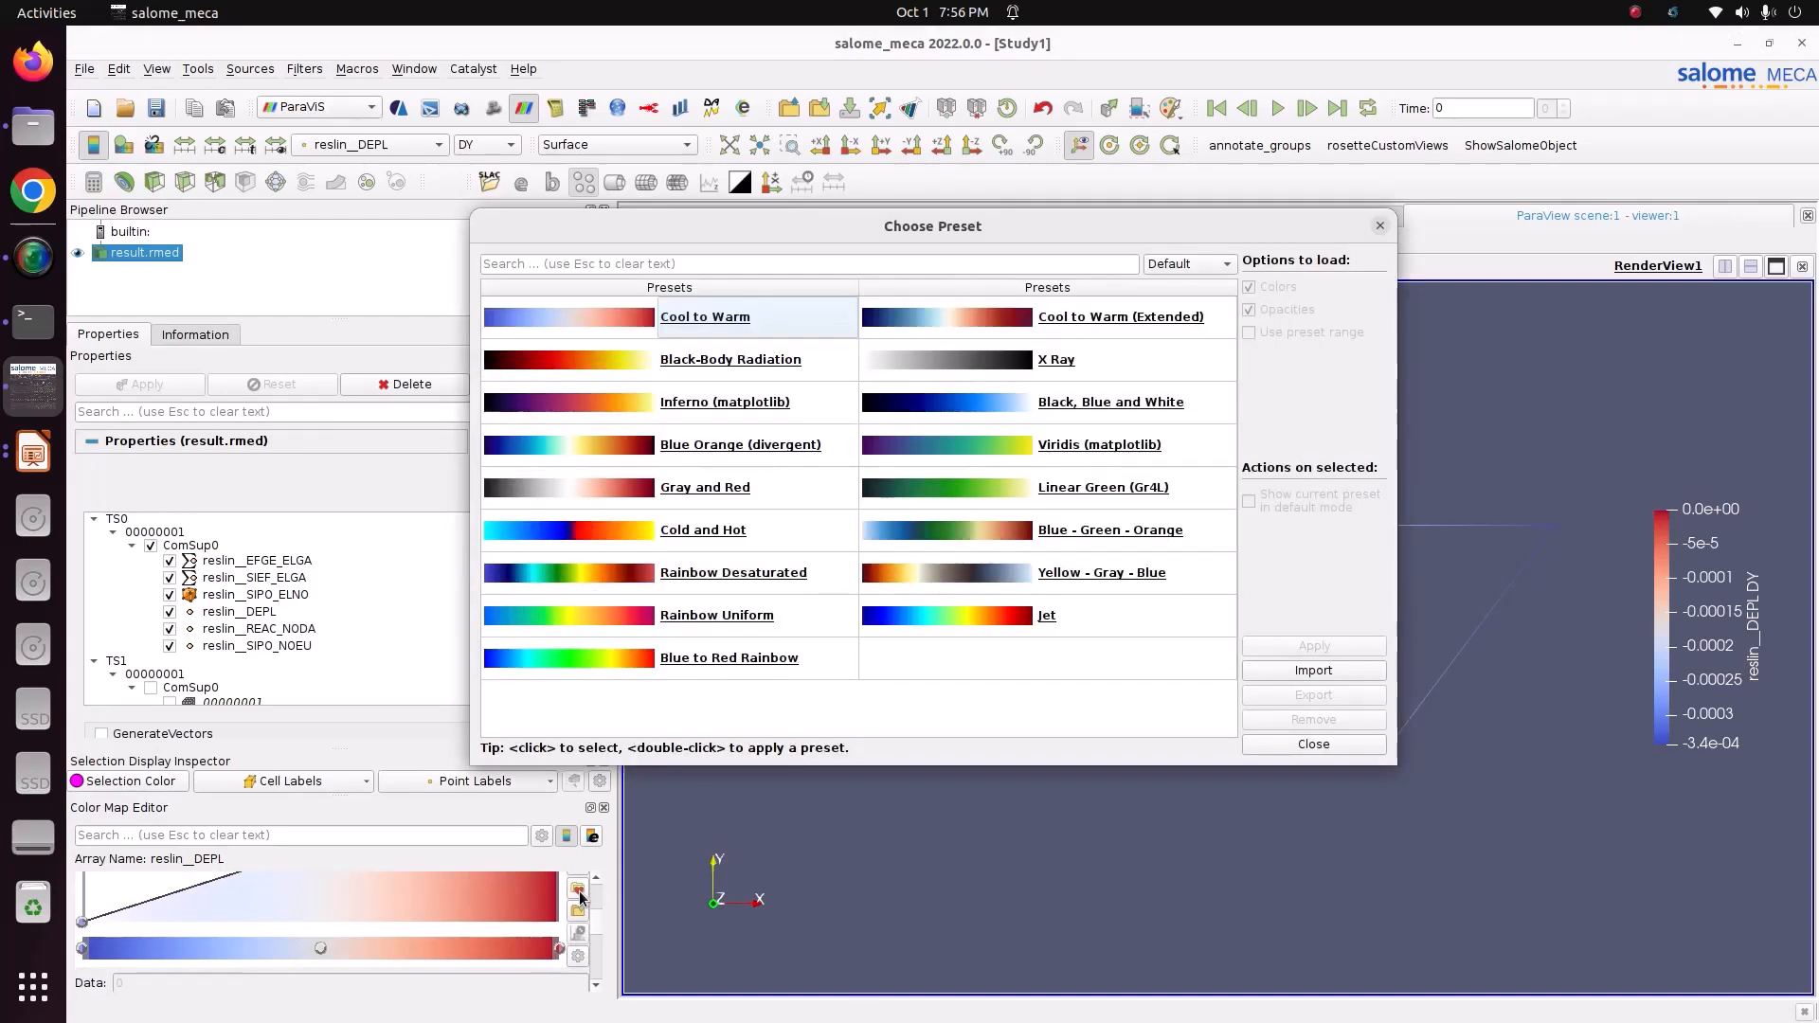
left_click(1213, 262)
left_click(1204, 329)
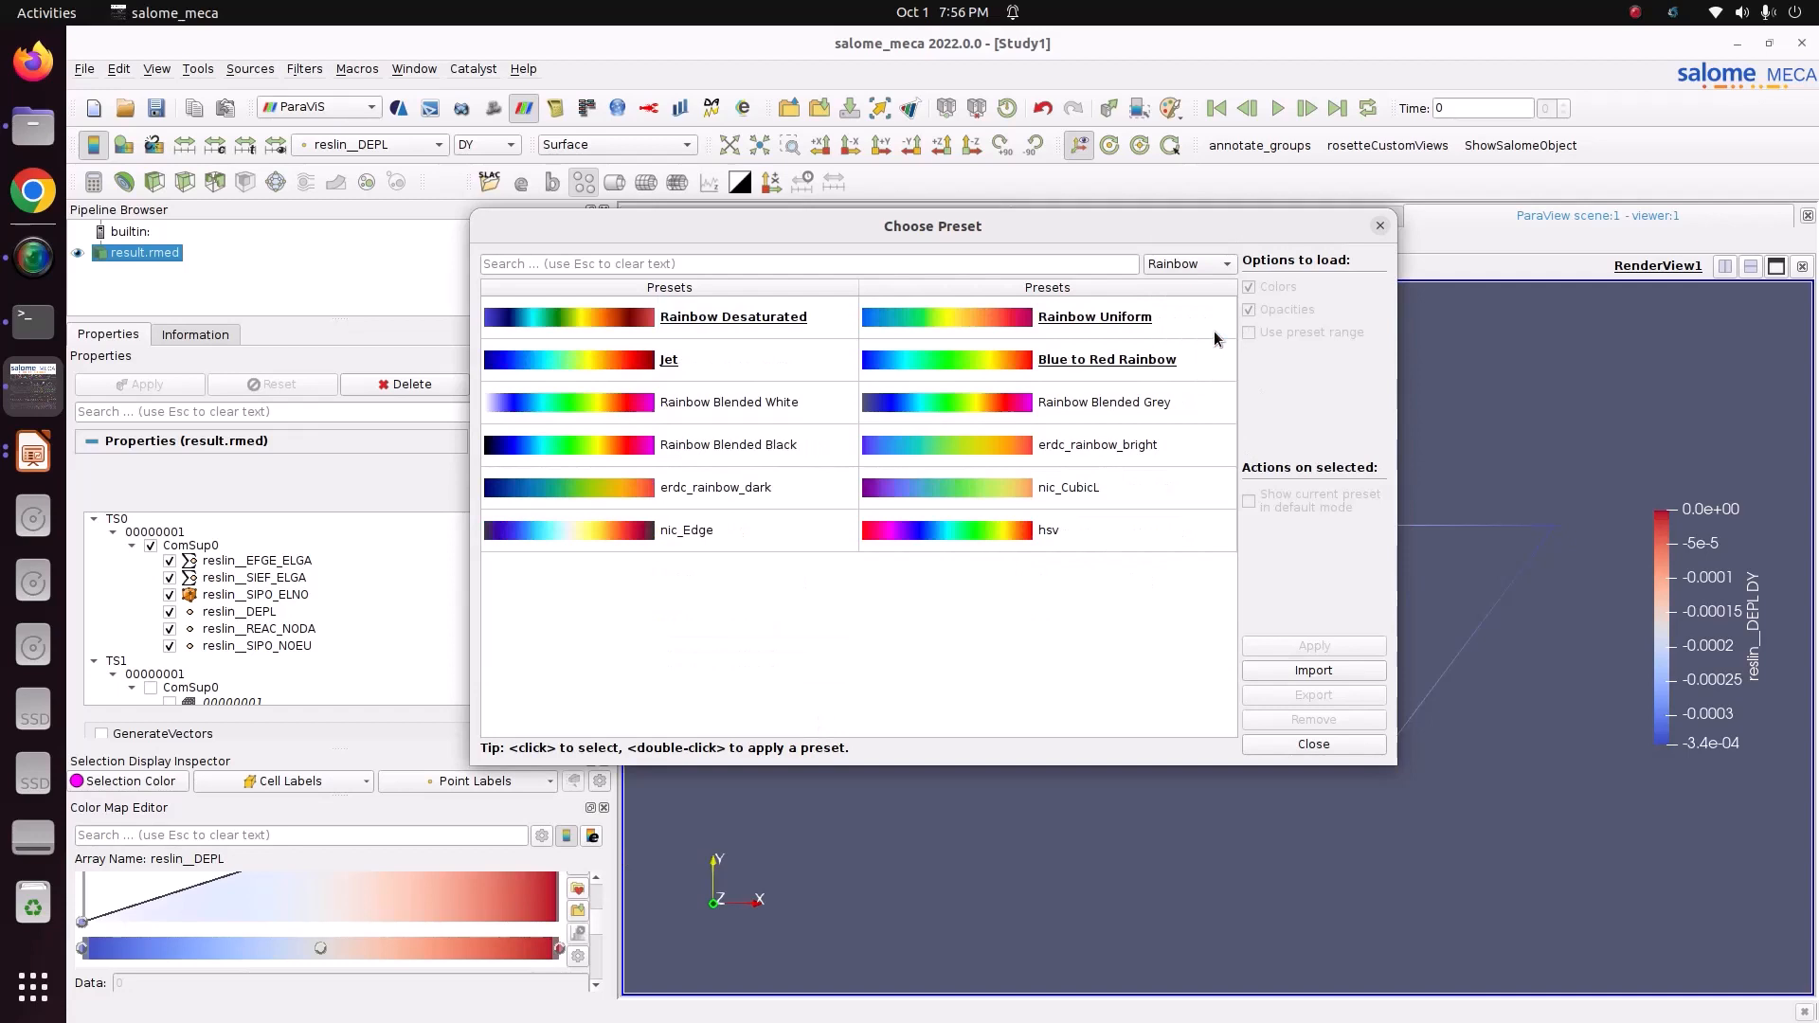
left_click(1134, 361)
left_click(1336, 652)
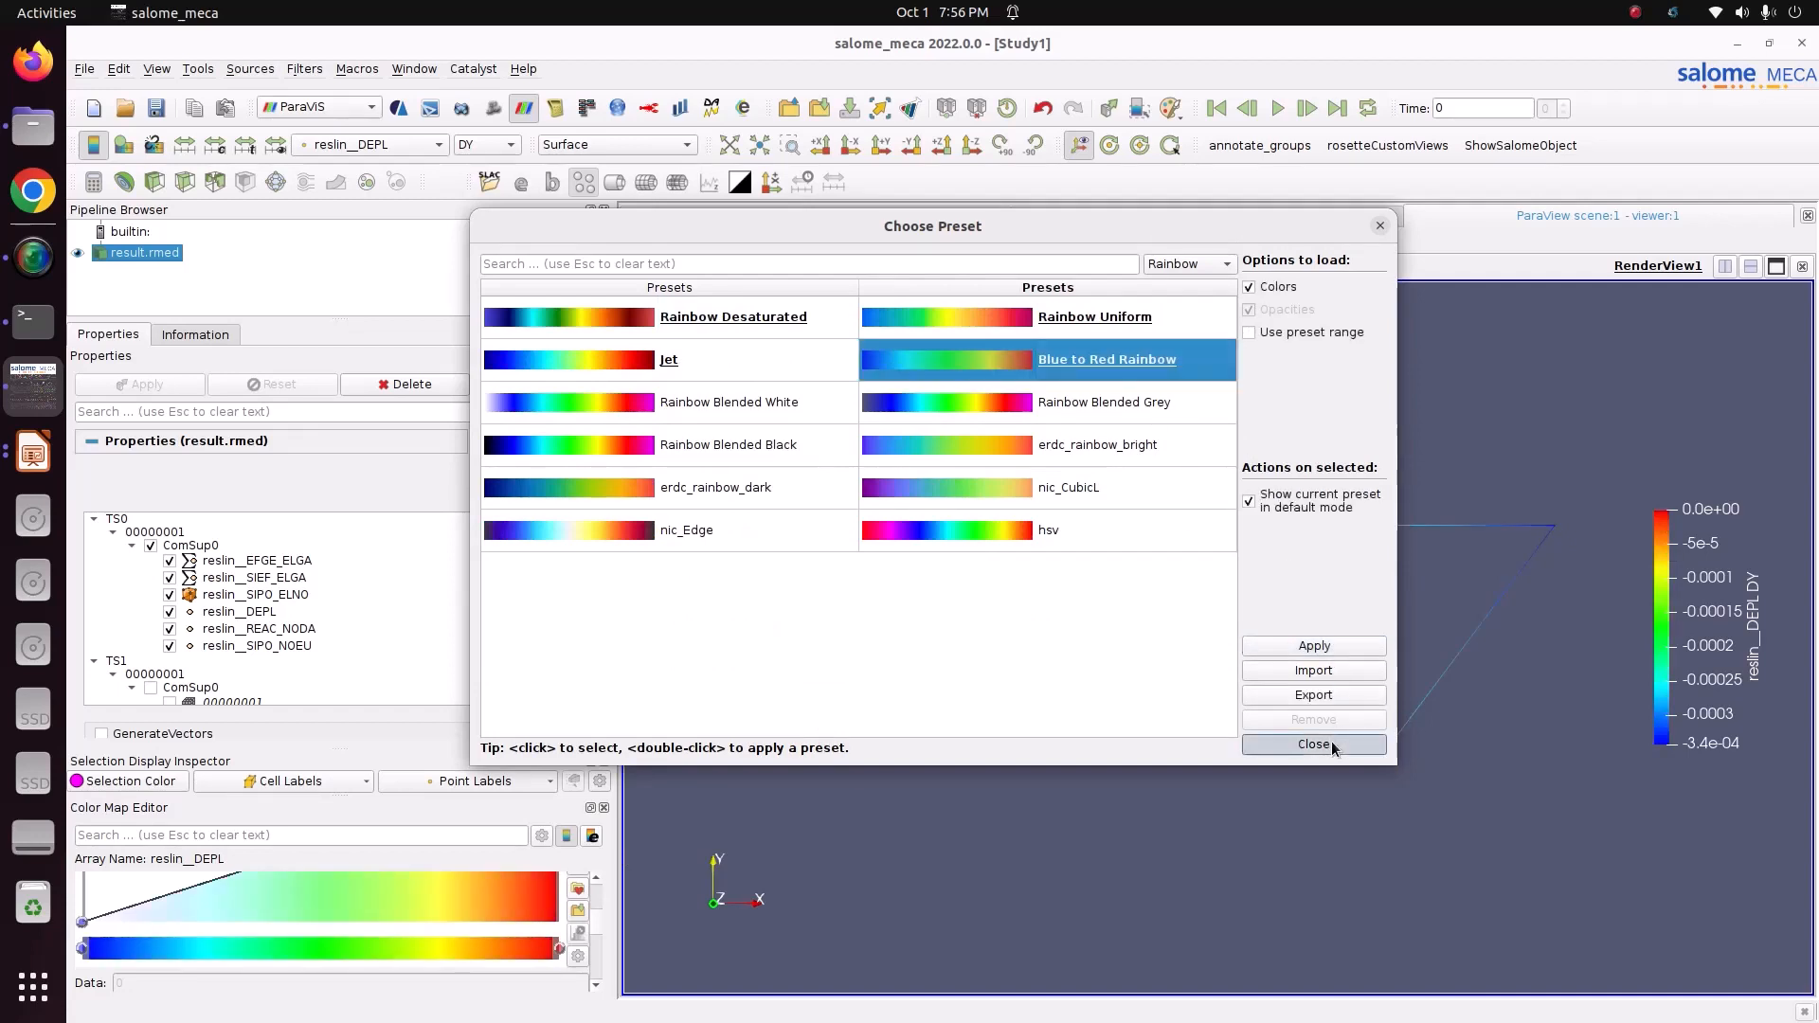
left_click(1315, 745)
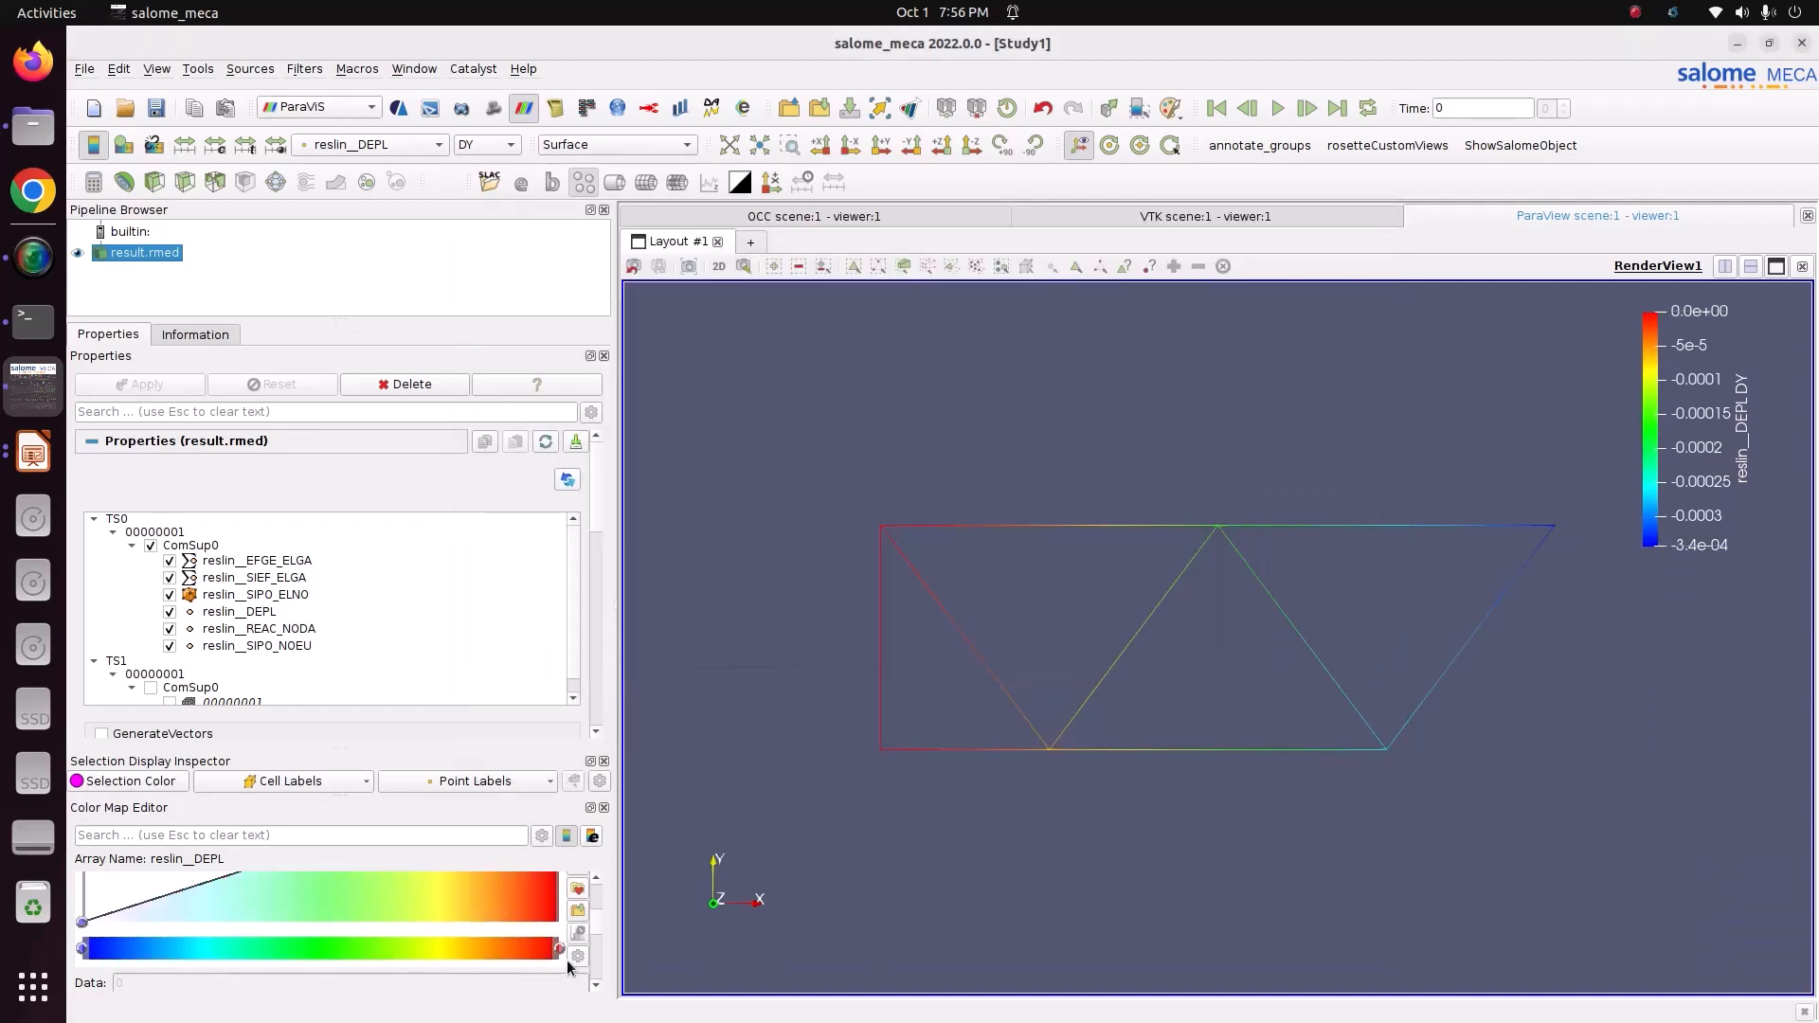
- Set the number of table values in the displacement colour map's discretization to 12
scroll(531, 938, "down", 6)
double_click(467, 959)
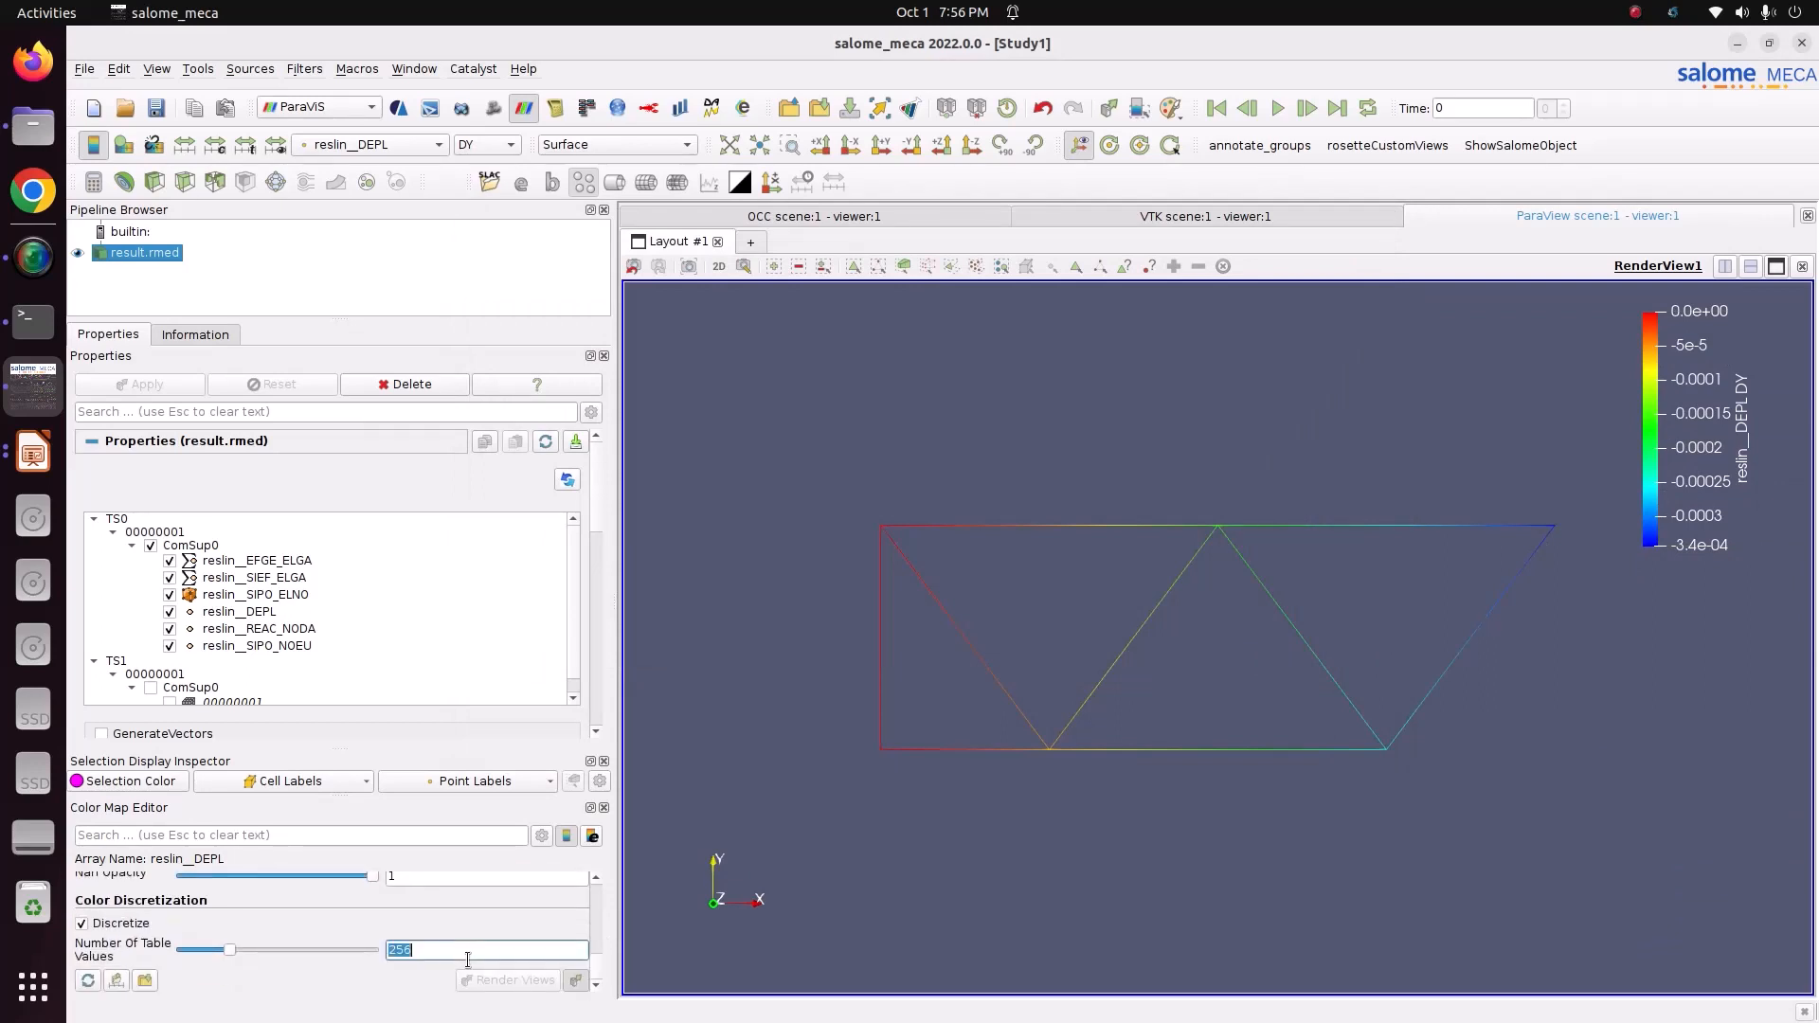
type("12")
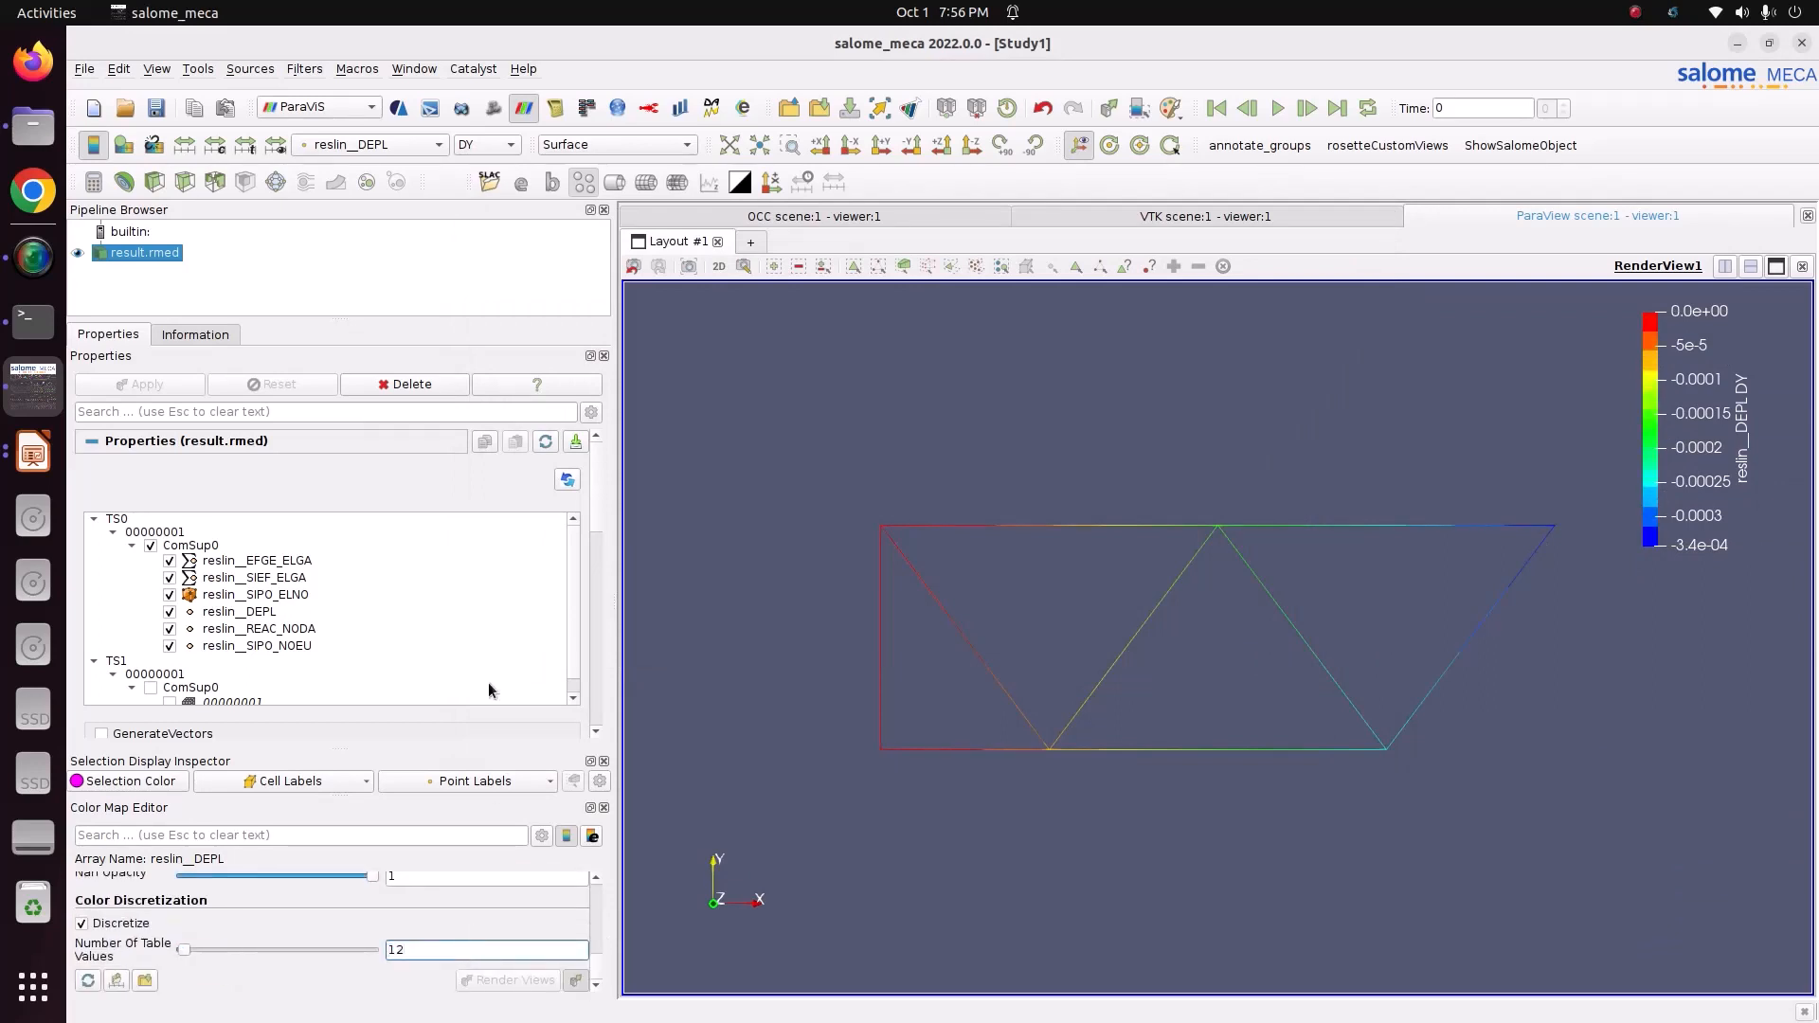
- Colour the truss by the SN component of the reslin__SIPO_NOEU stress field
left_click(400, 147)
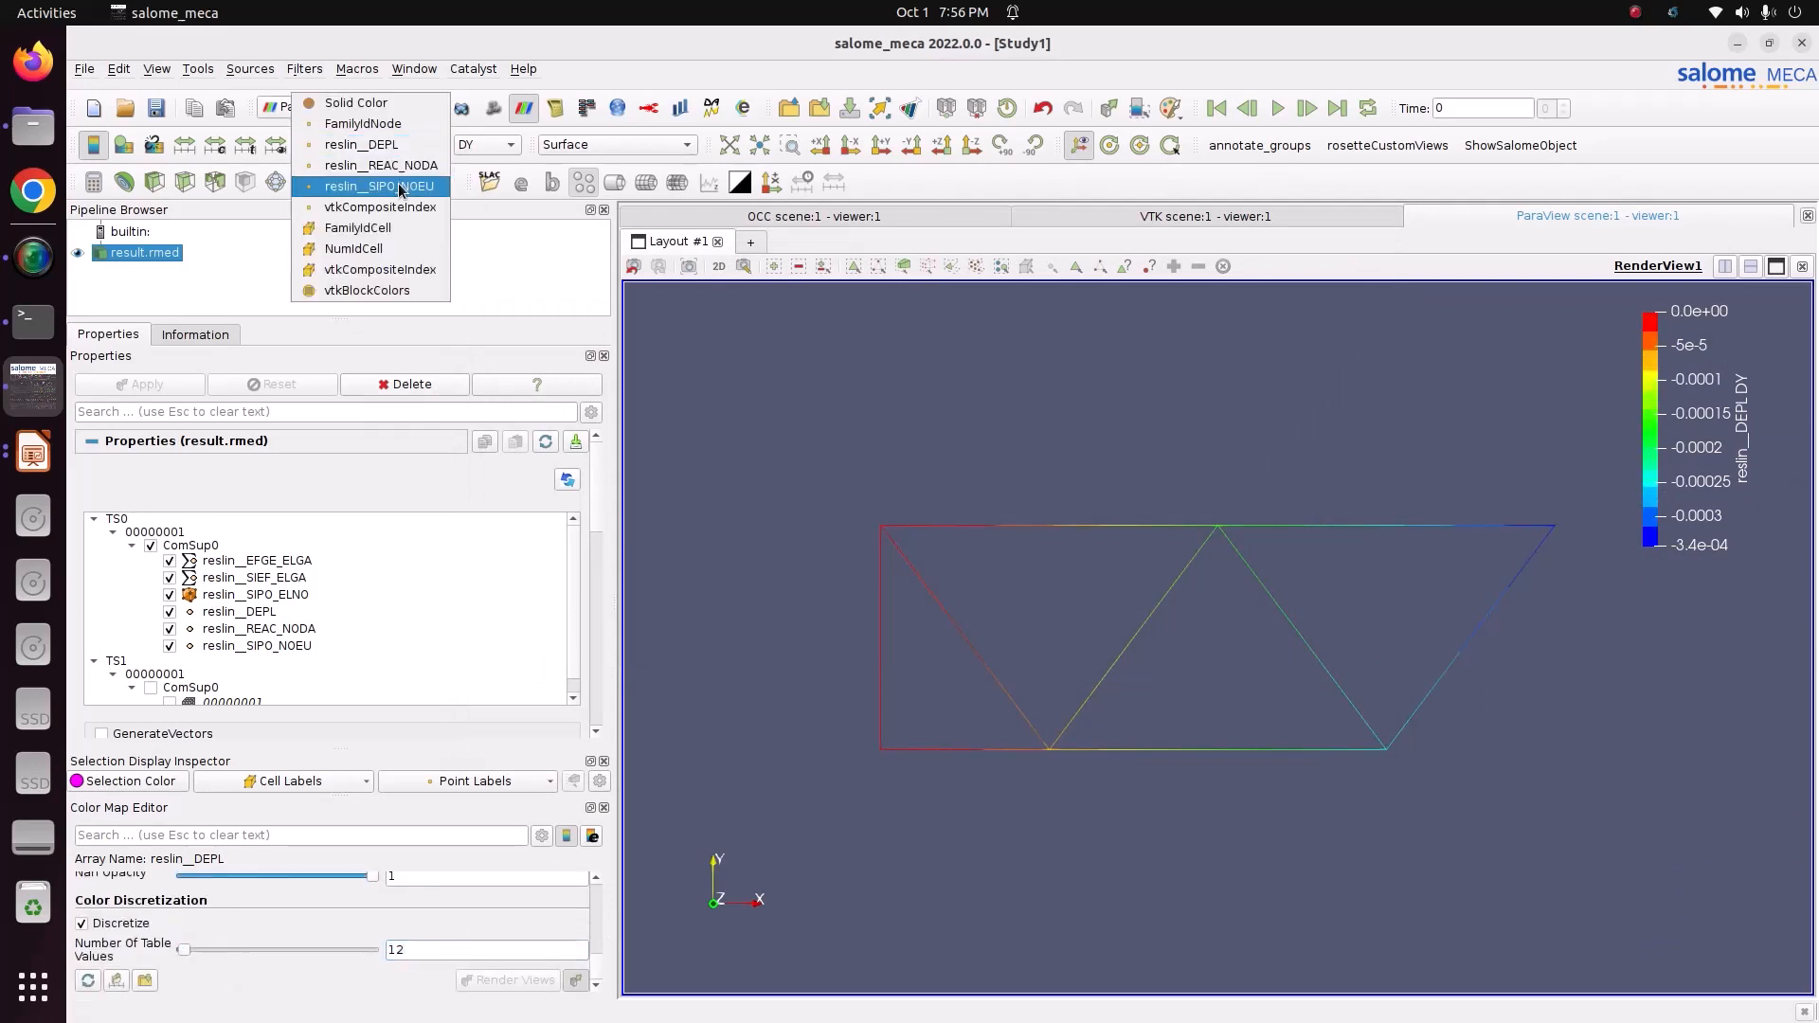
left_click(399, 185)
left_click(485, 144)
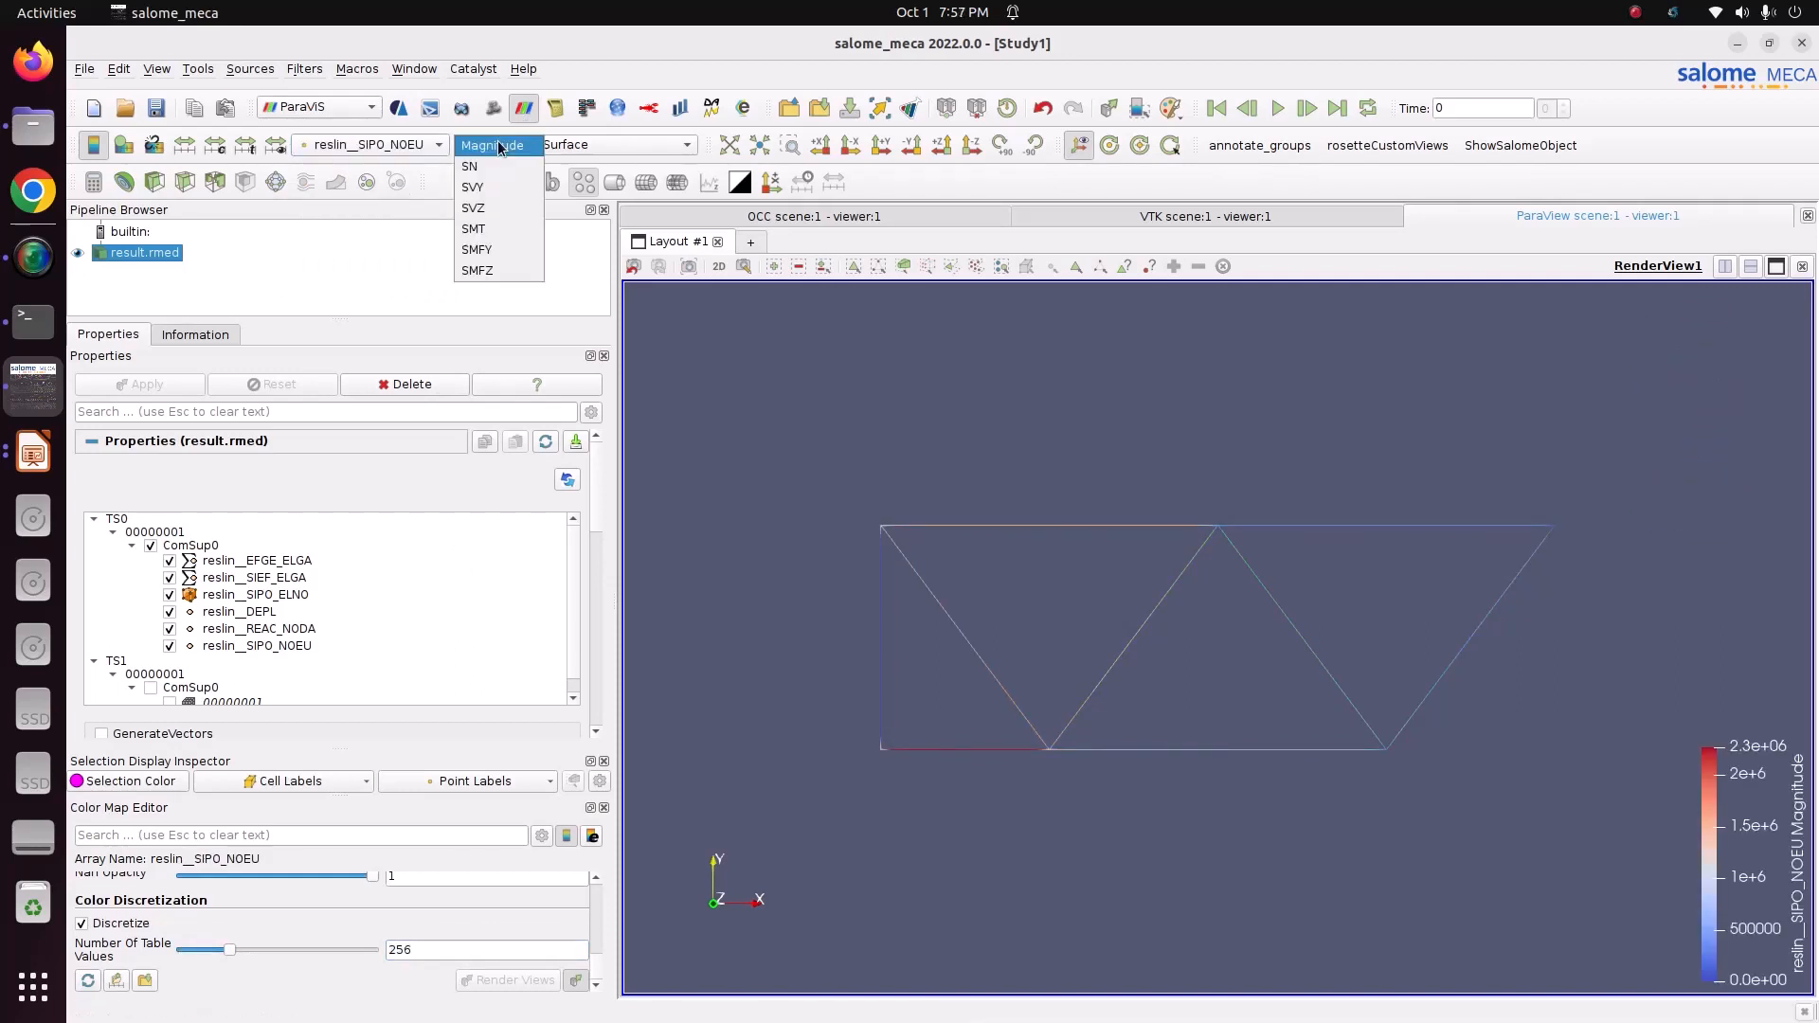
left_click(494, 175)
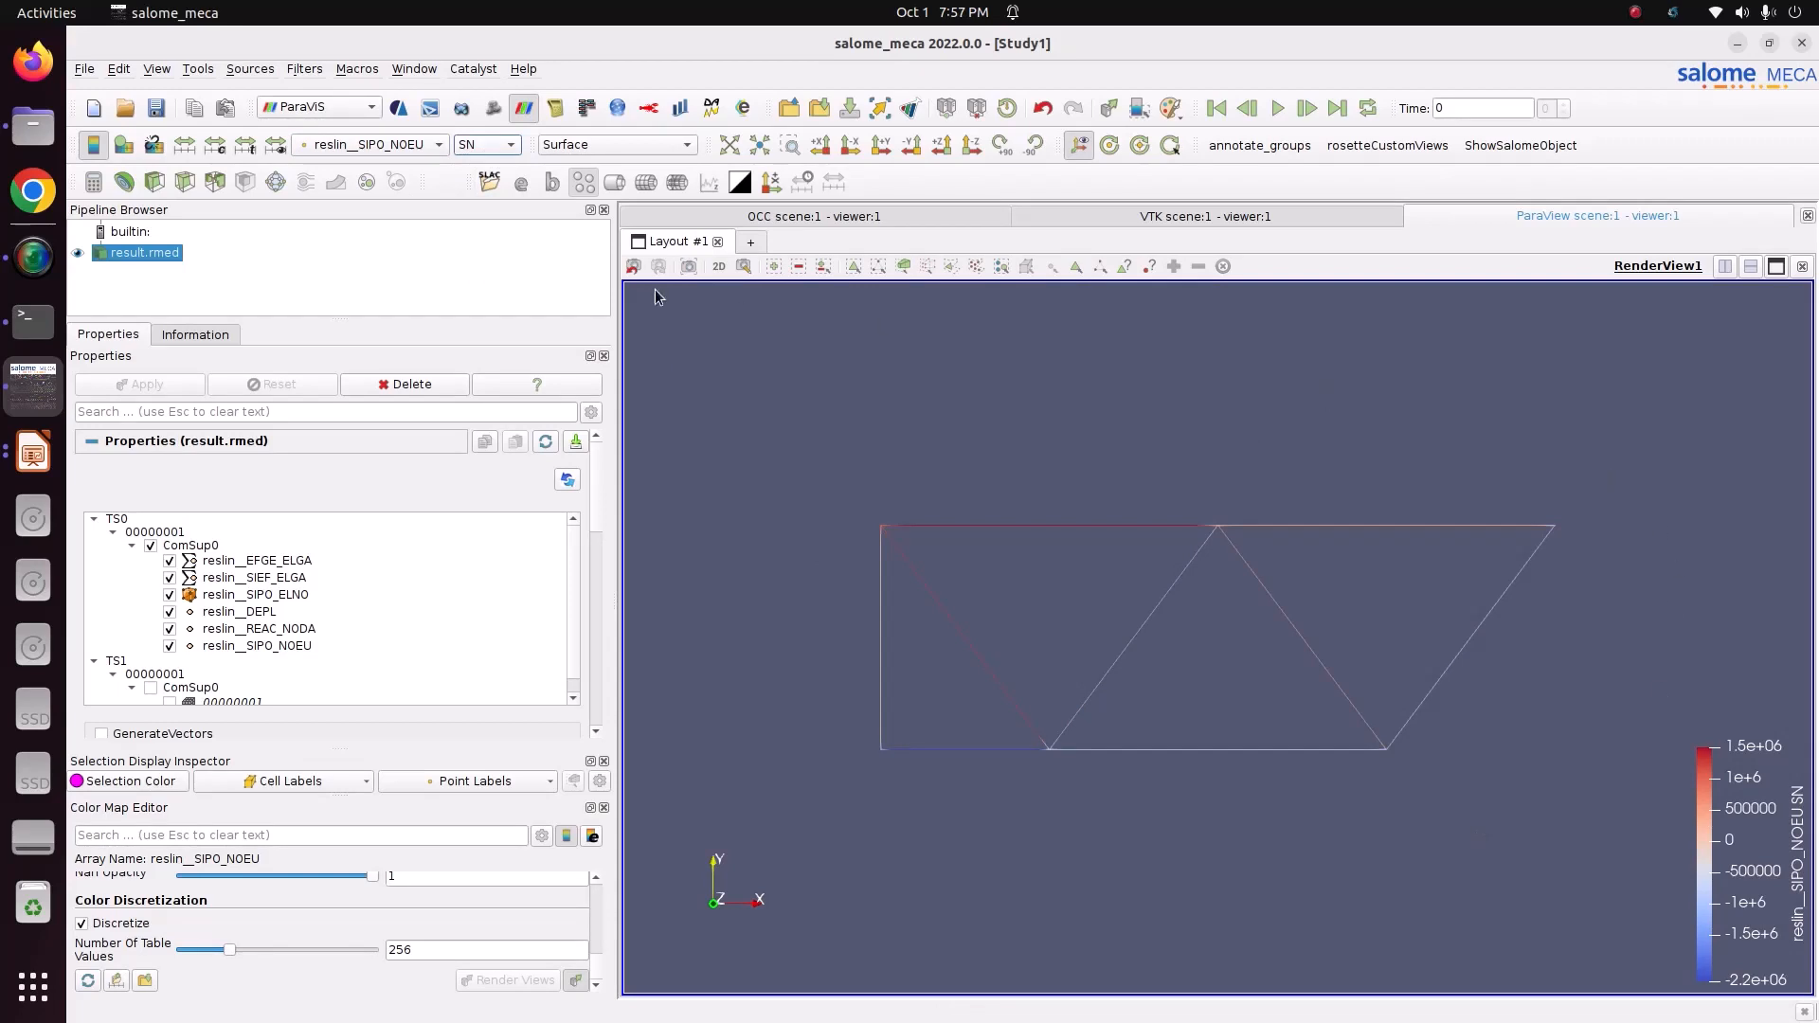
left_click(490, 150)
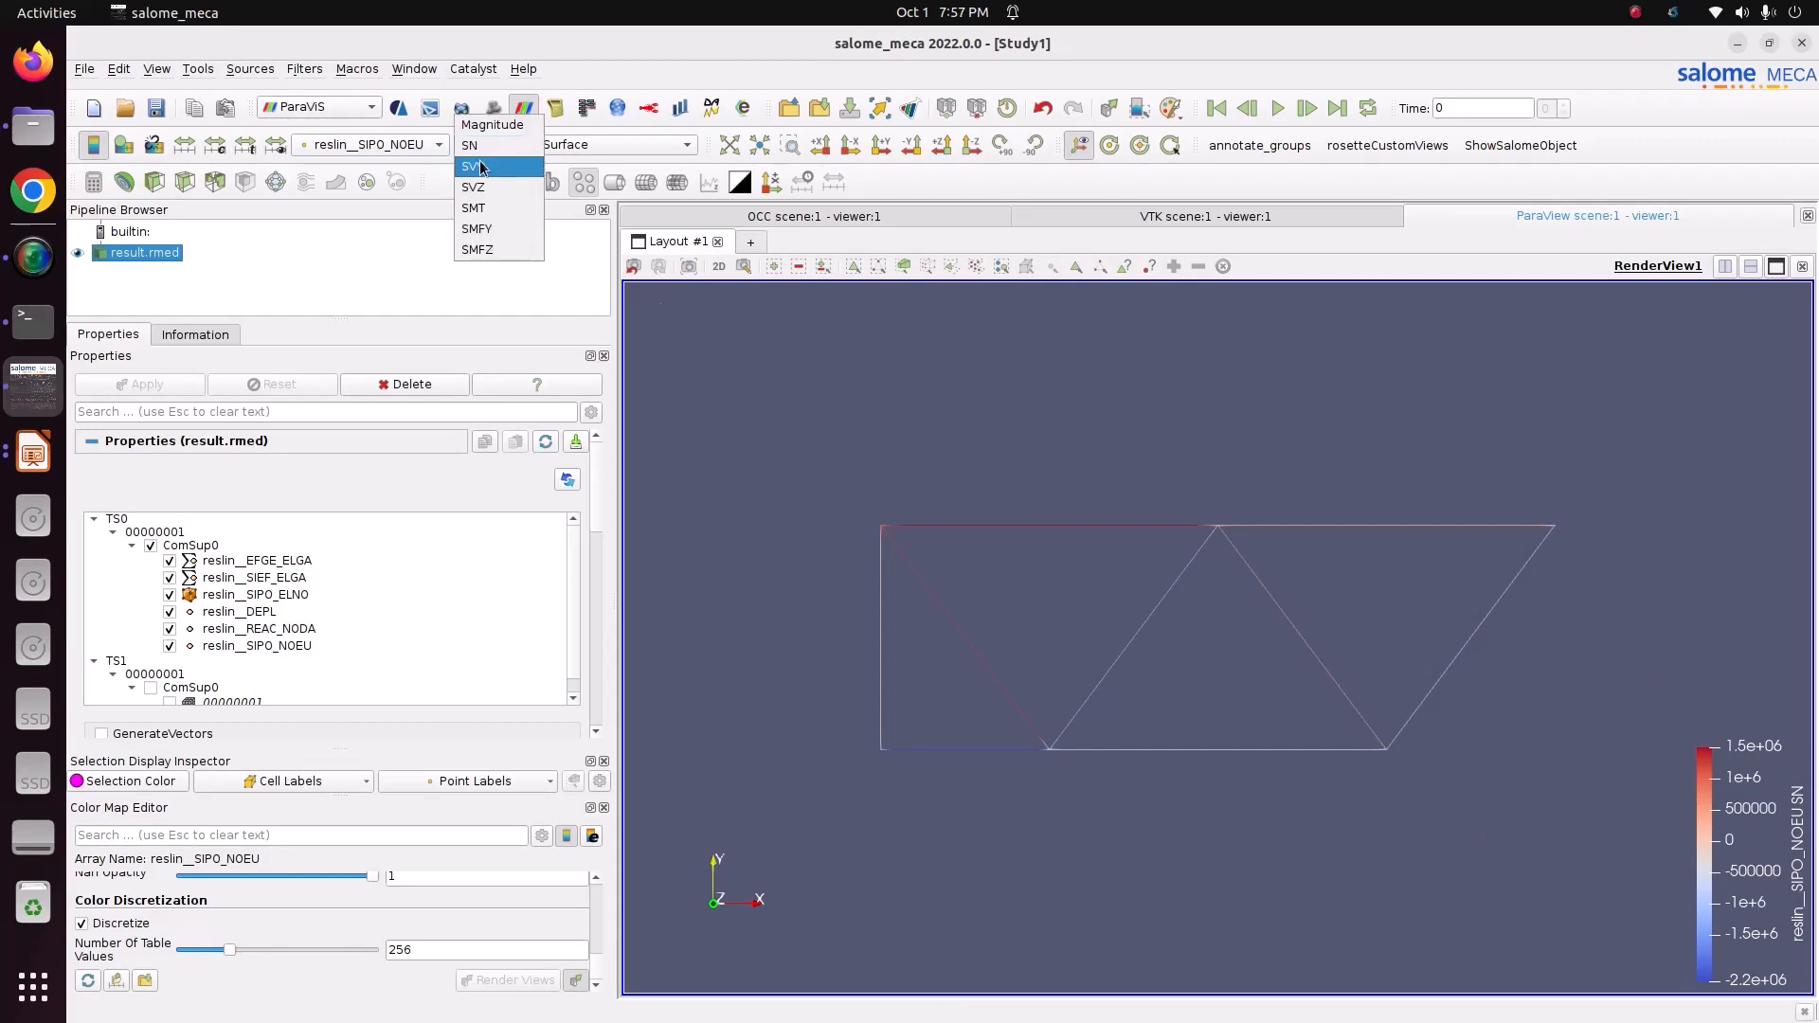
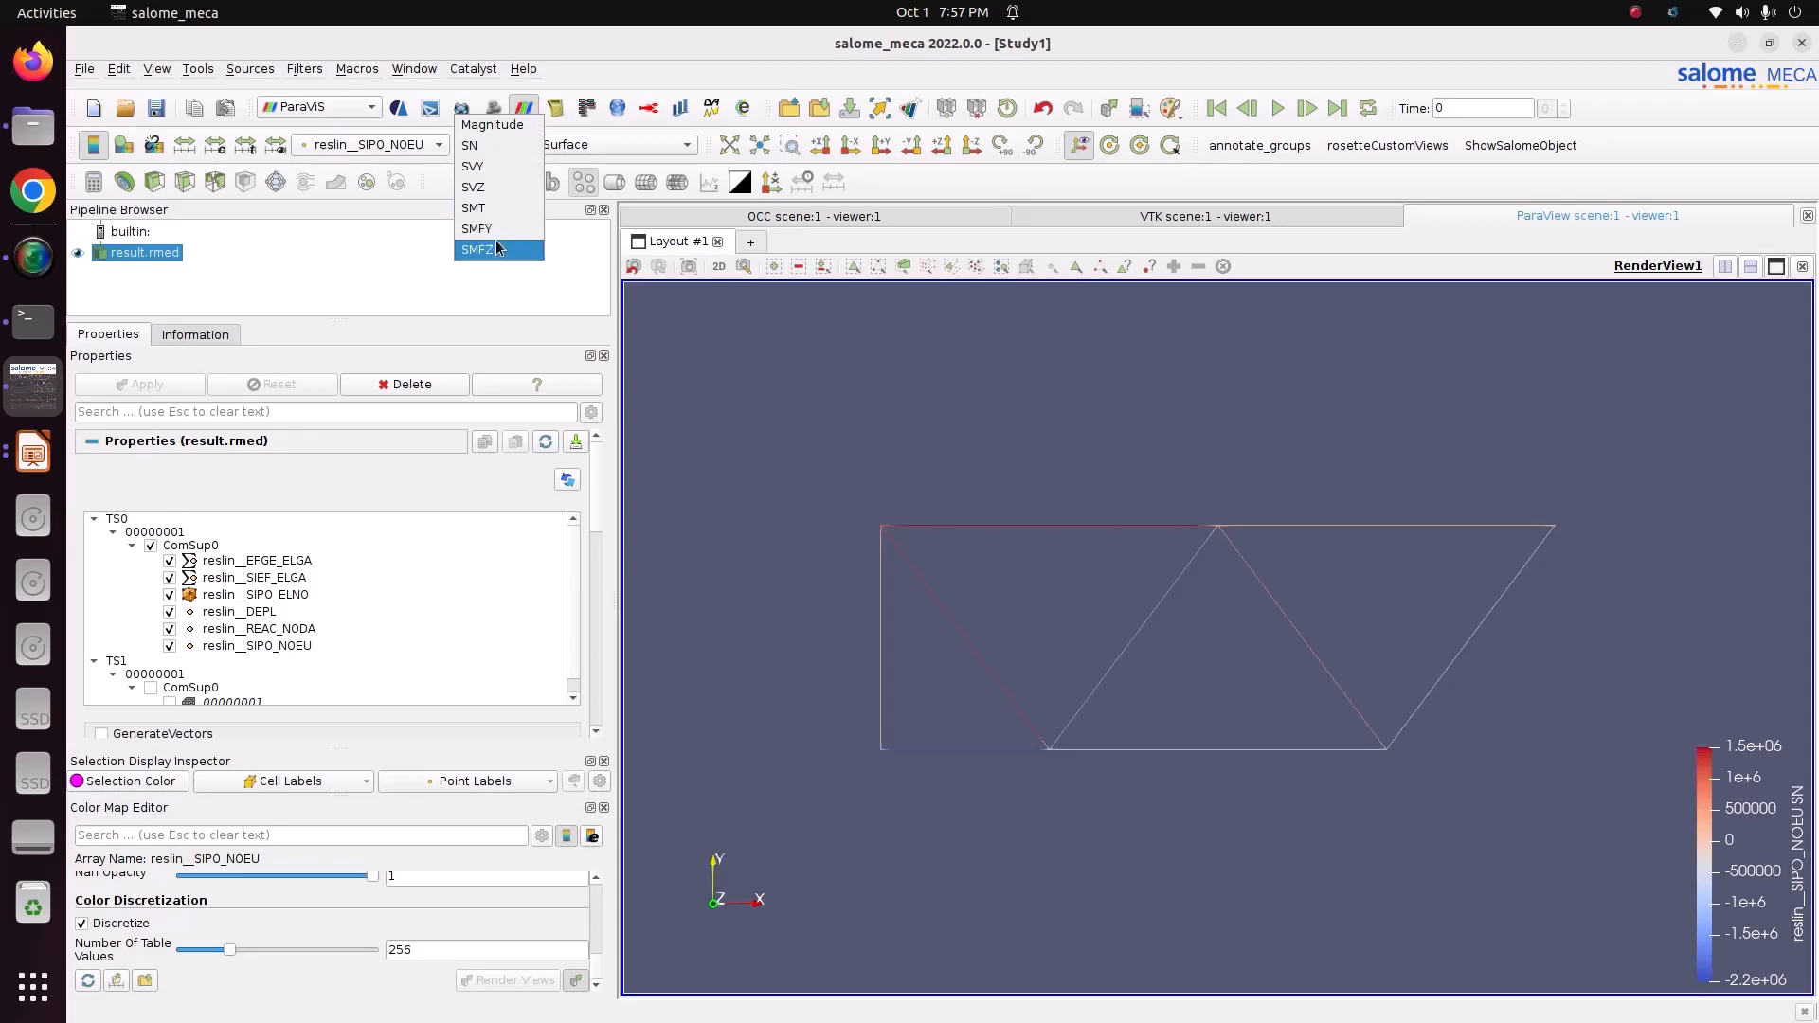
left_click(482, 156)
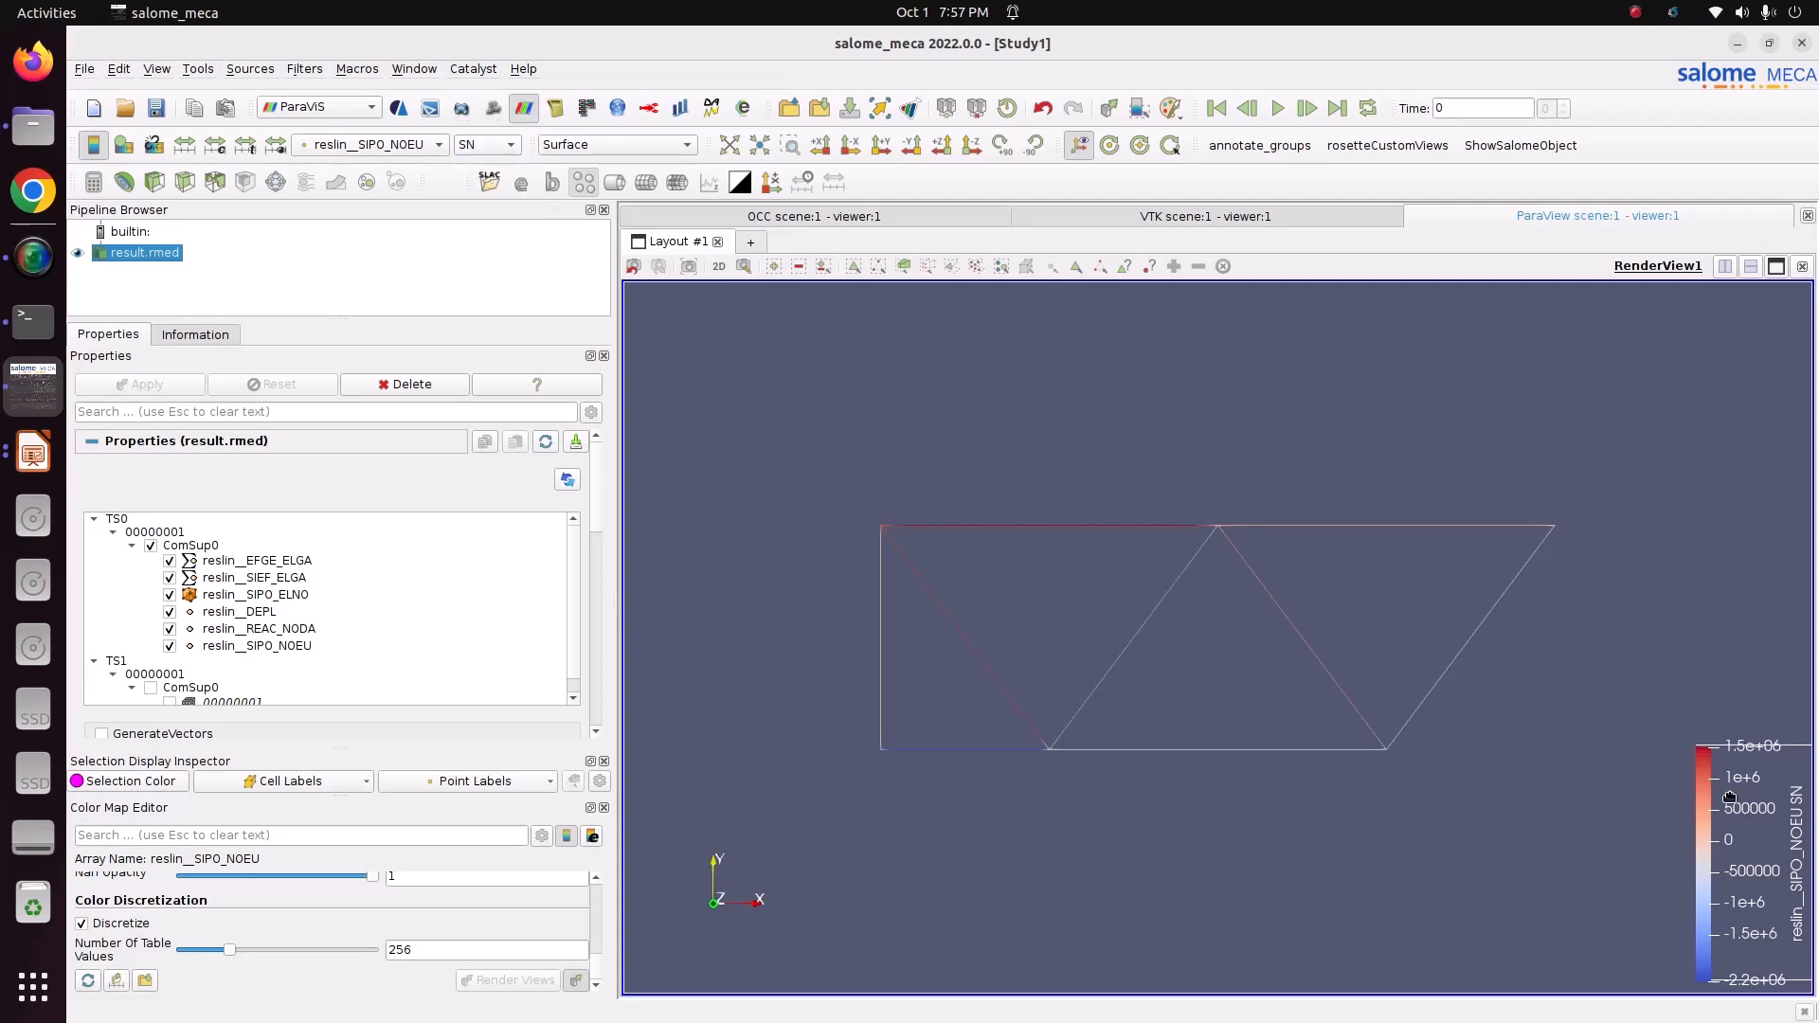
- Reposition the SN stress legend beside the truss's lower right end and examine the members' axial stress colours
left_click_drag(1736, 813, 1691, 465)
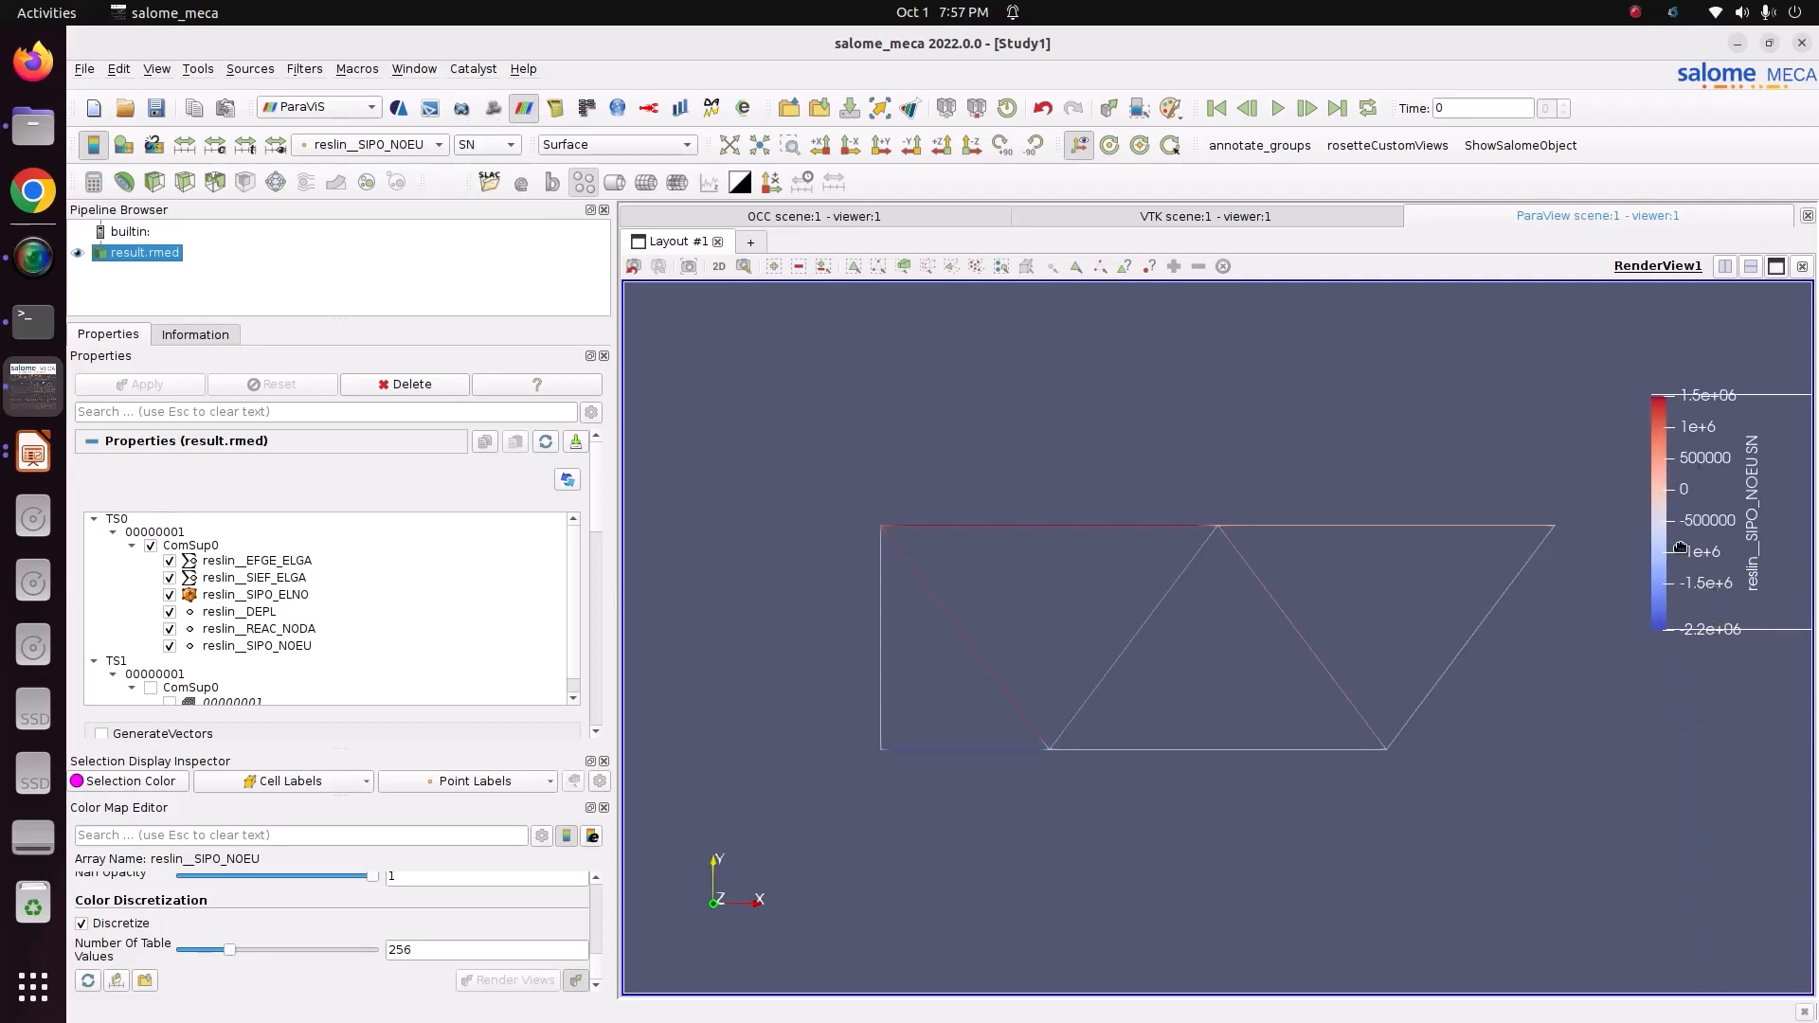
scroll(1680, 549, "up", 4)
scroll(1680, 550, "down", 2)
left_click_drag(1680, 549, 1677, 769)
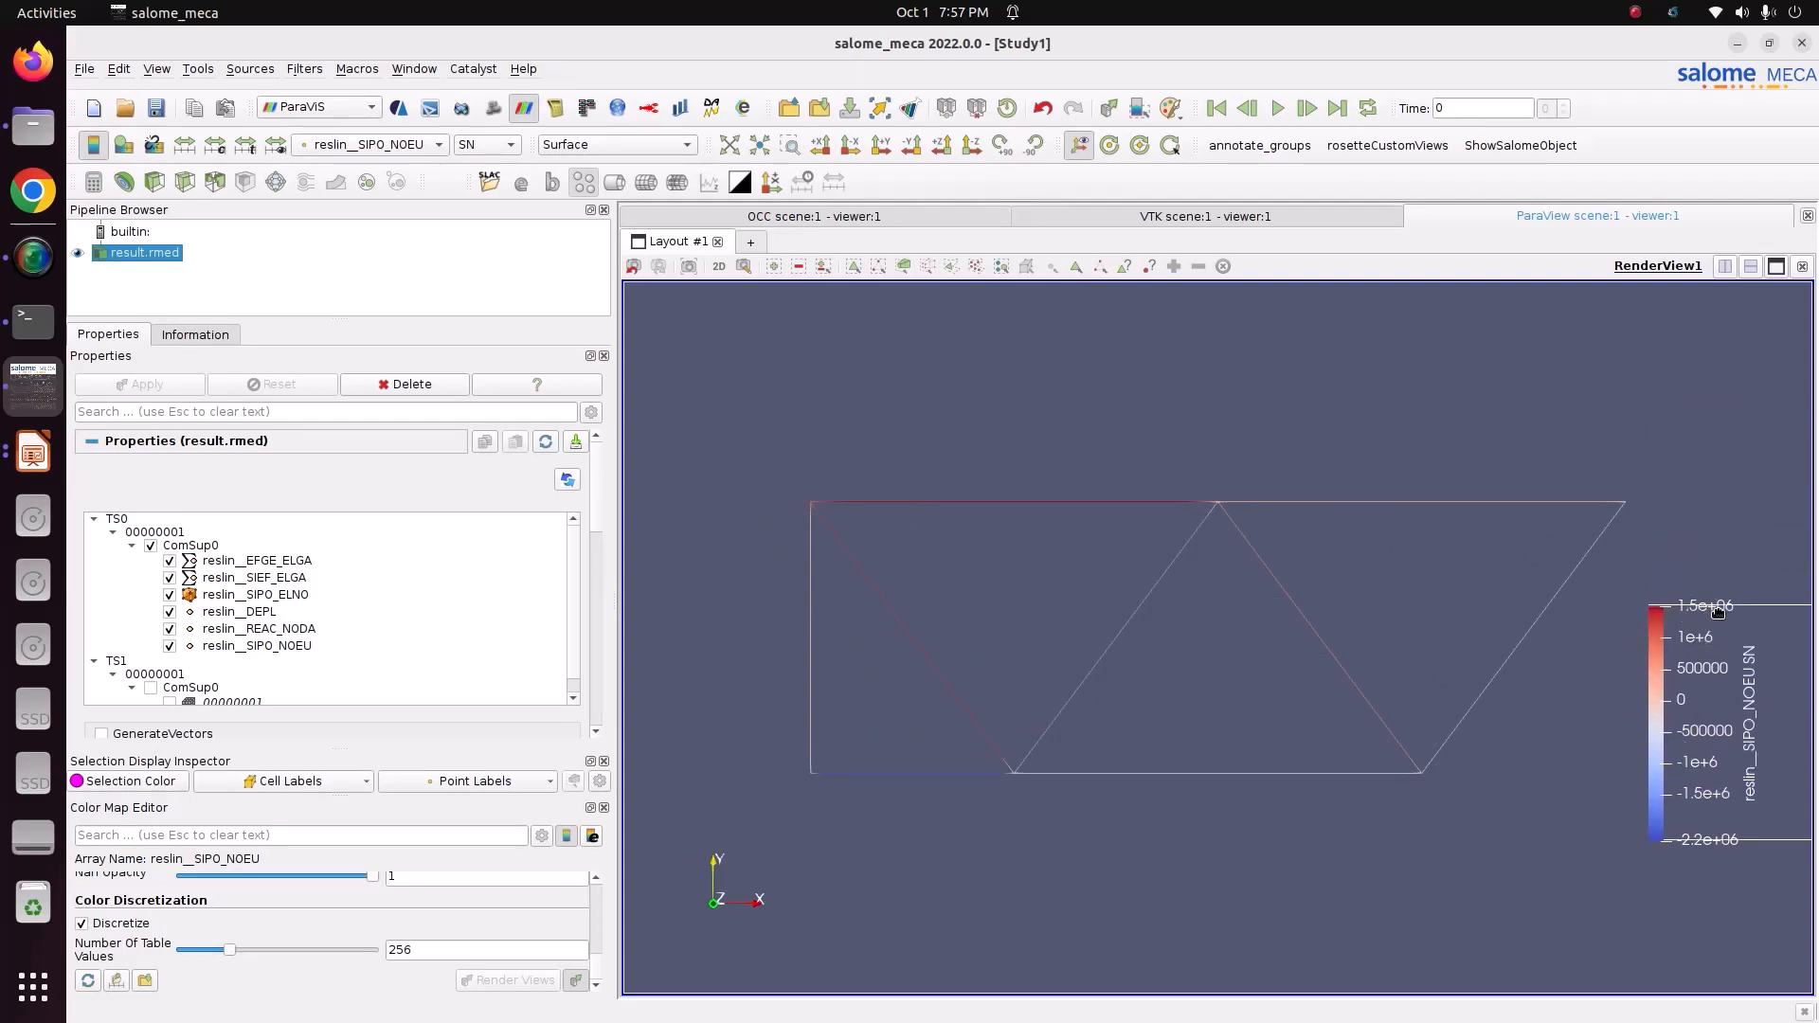
left_click_drag(1728, 821, 1701, 813)
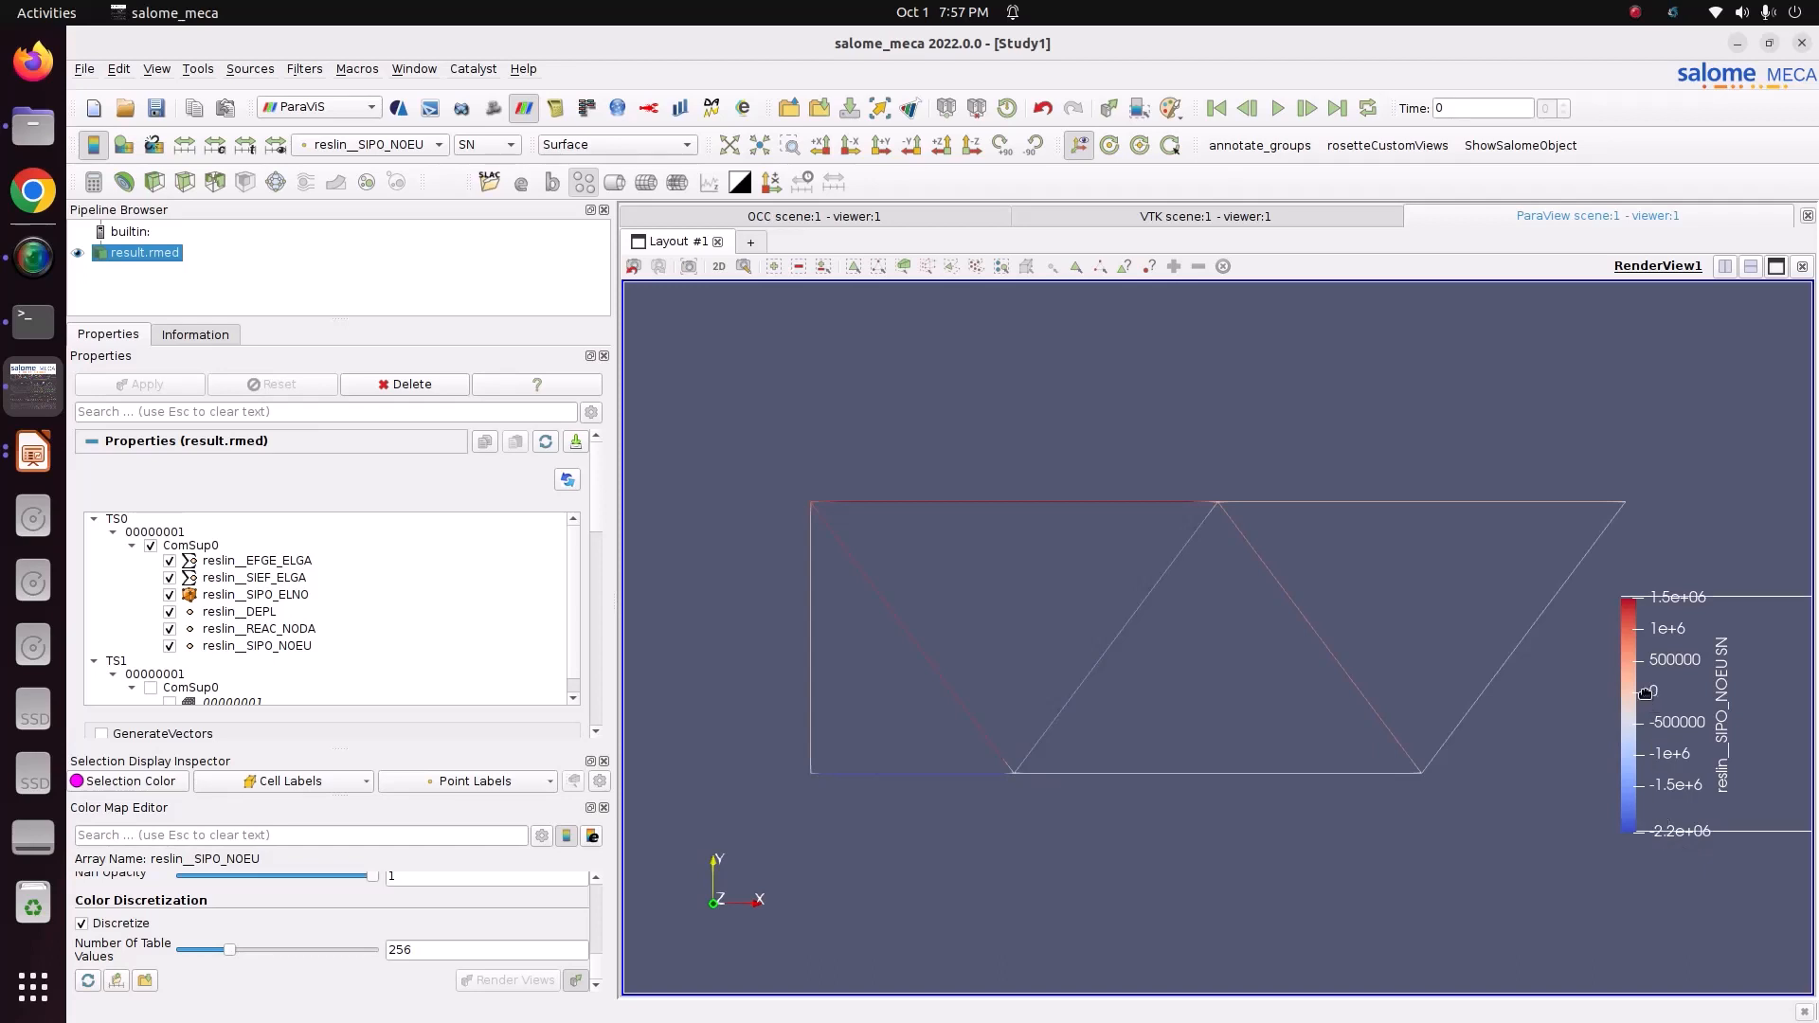
scroll(1644, 693, "up", 1)
scroll(1644, 693, "up", 1)
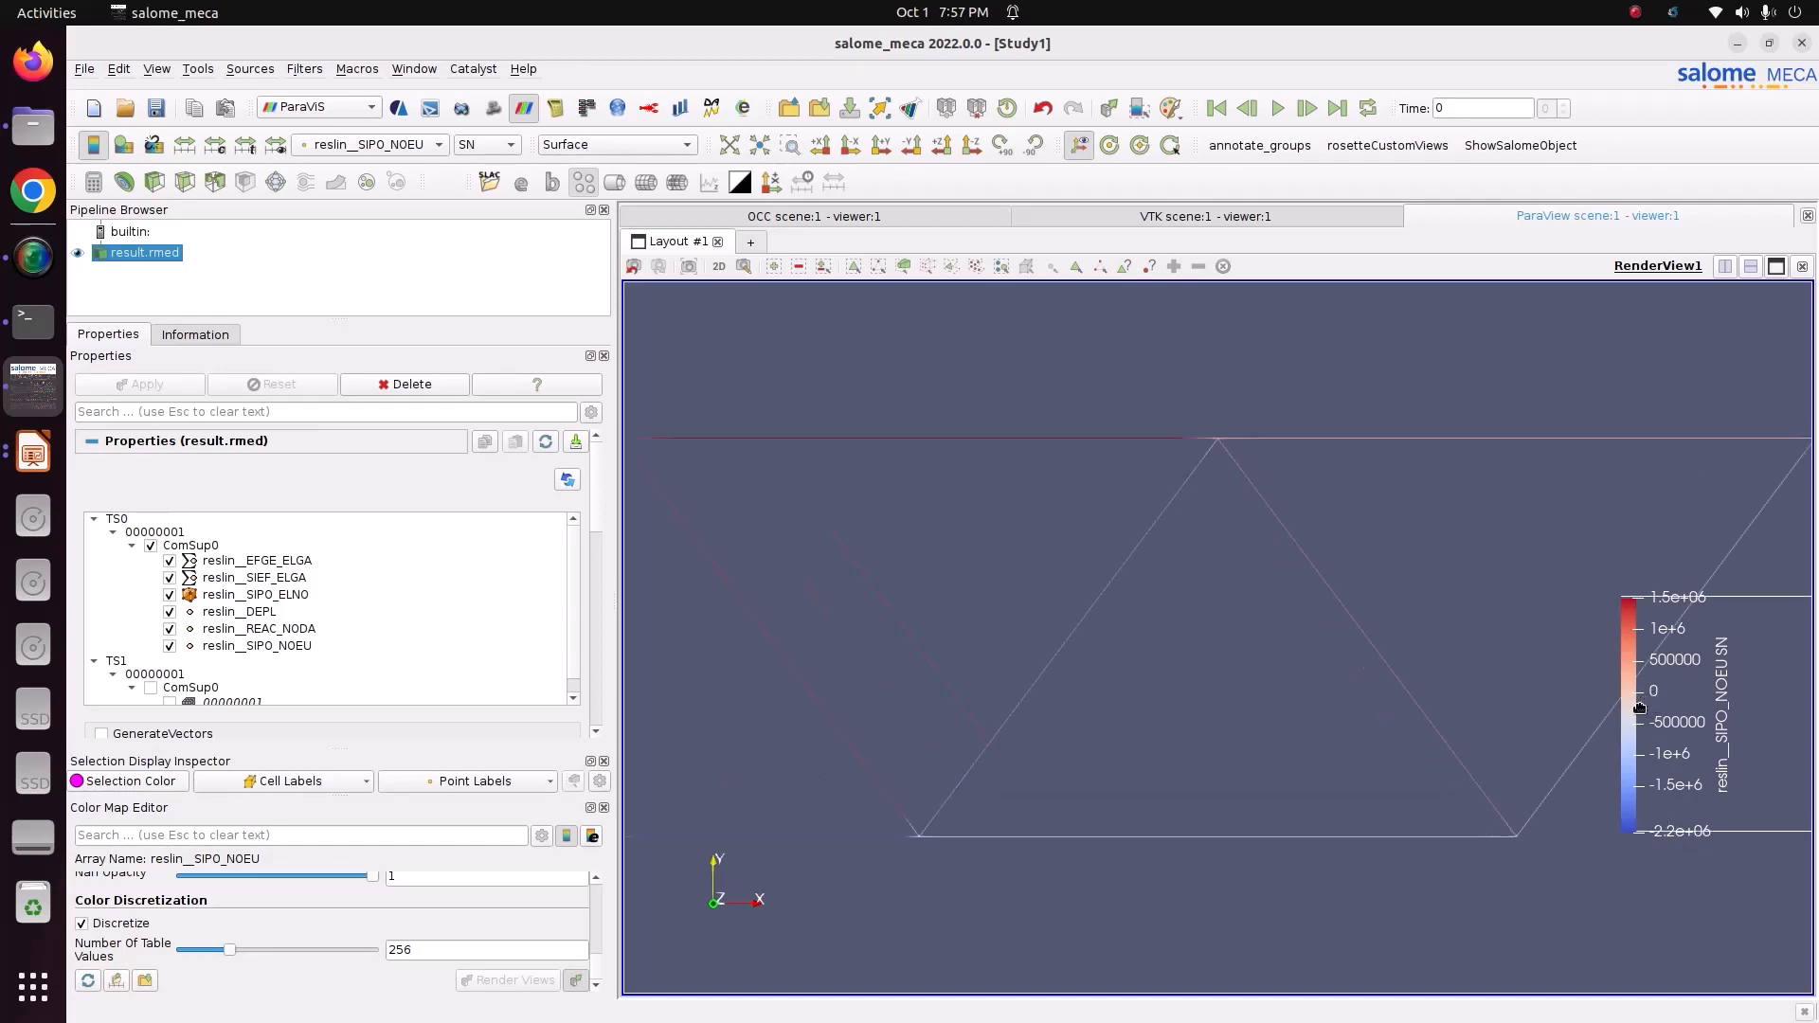
scroll(1643, 694, "down", 1)
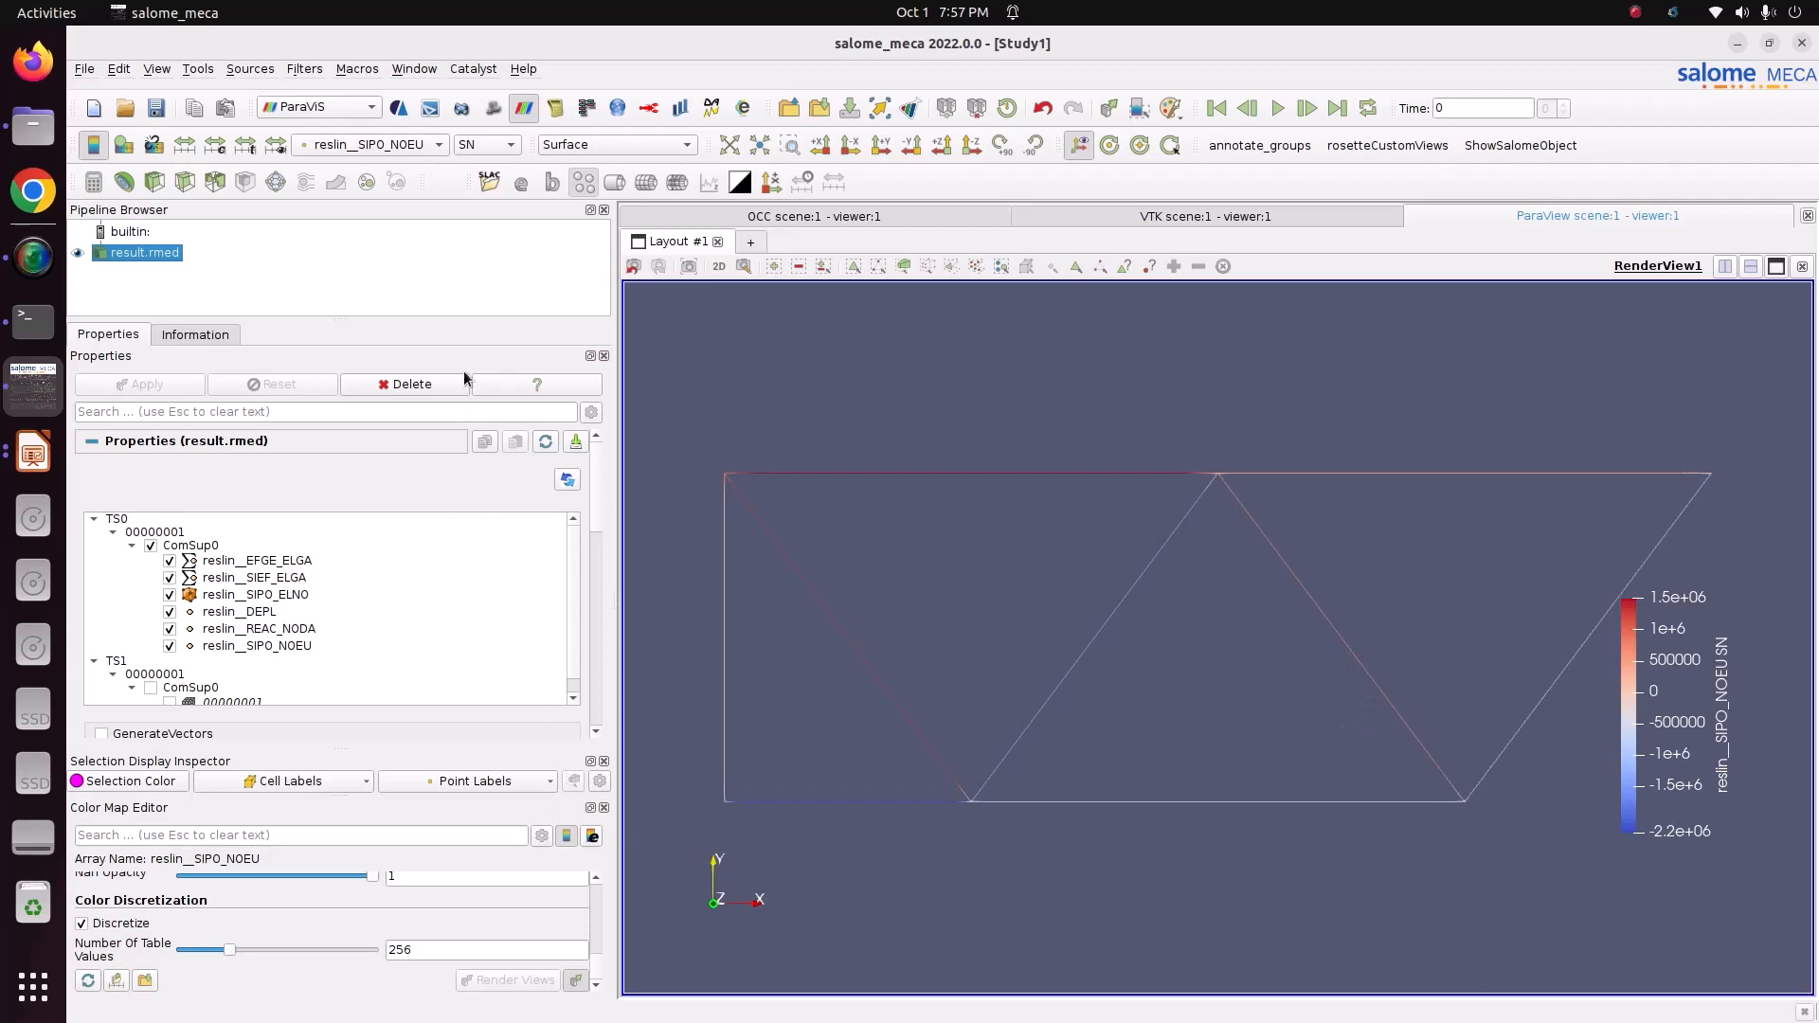
- Colour the truss by the magnitude of reslin__REAC_NODA and move the reaction legend up beside the truss
left_click(395, 153)
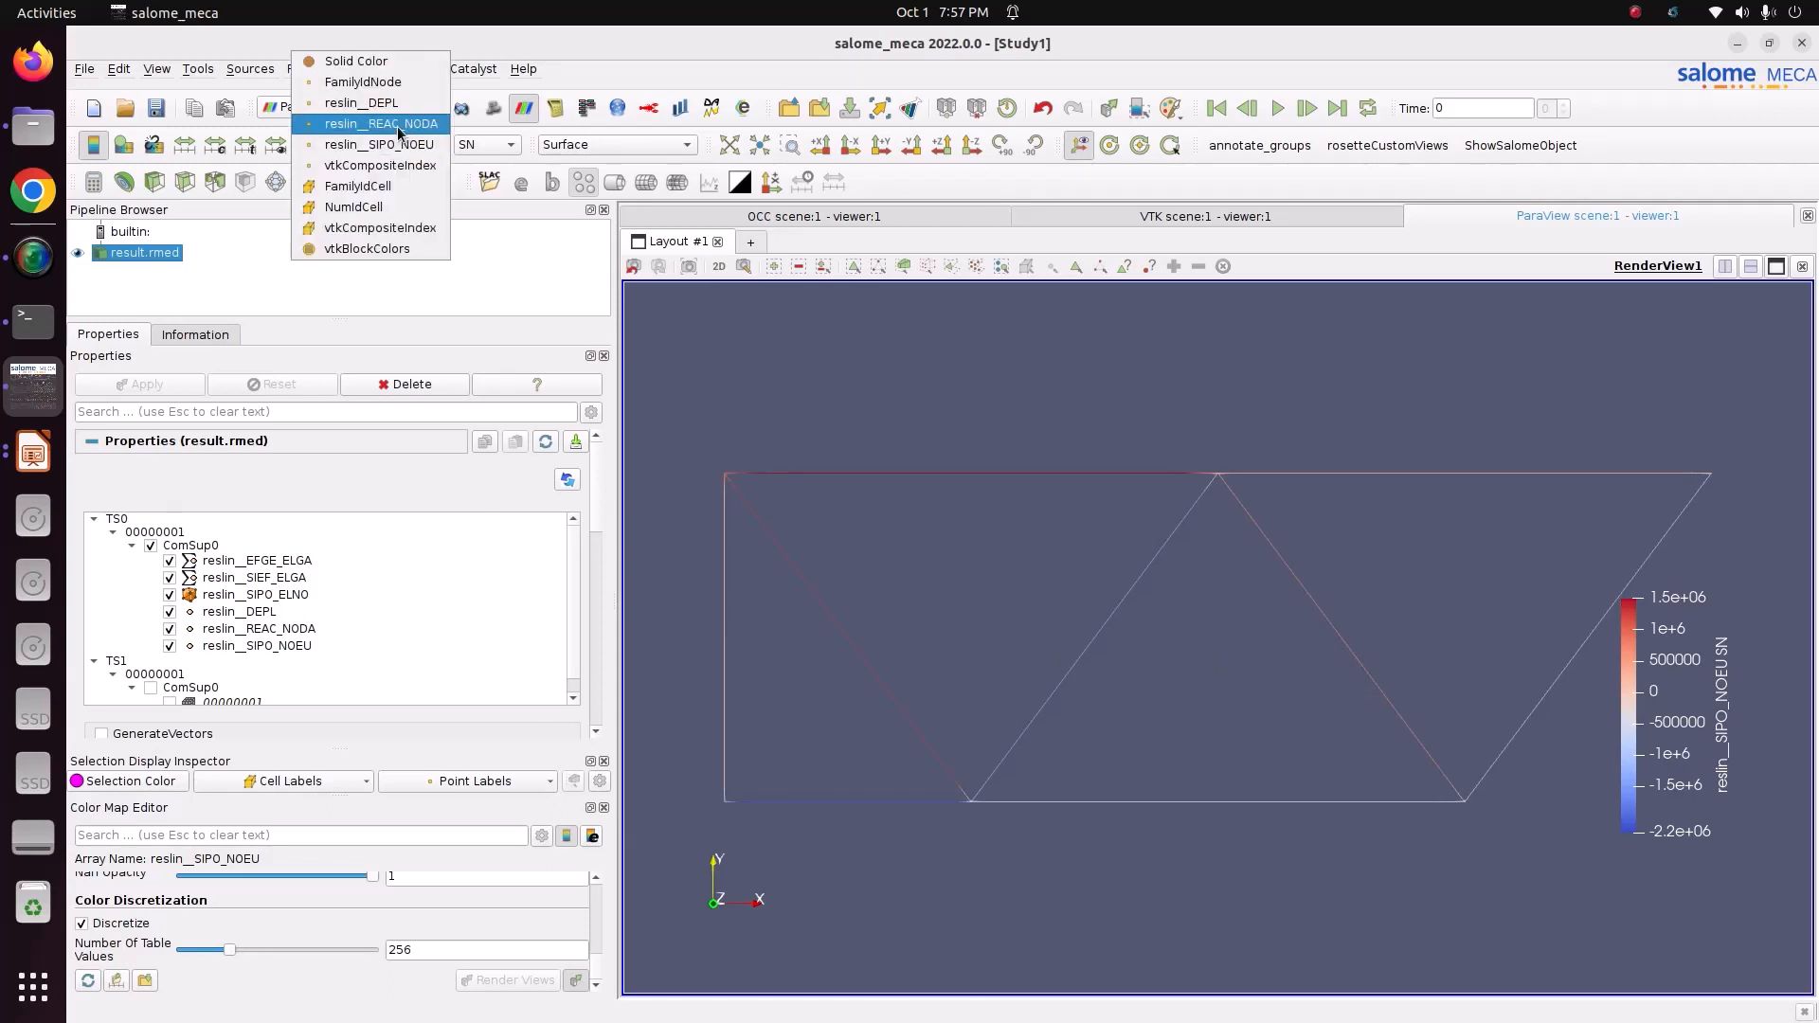
left_click(401, 123)
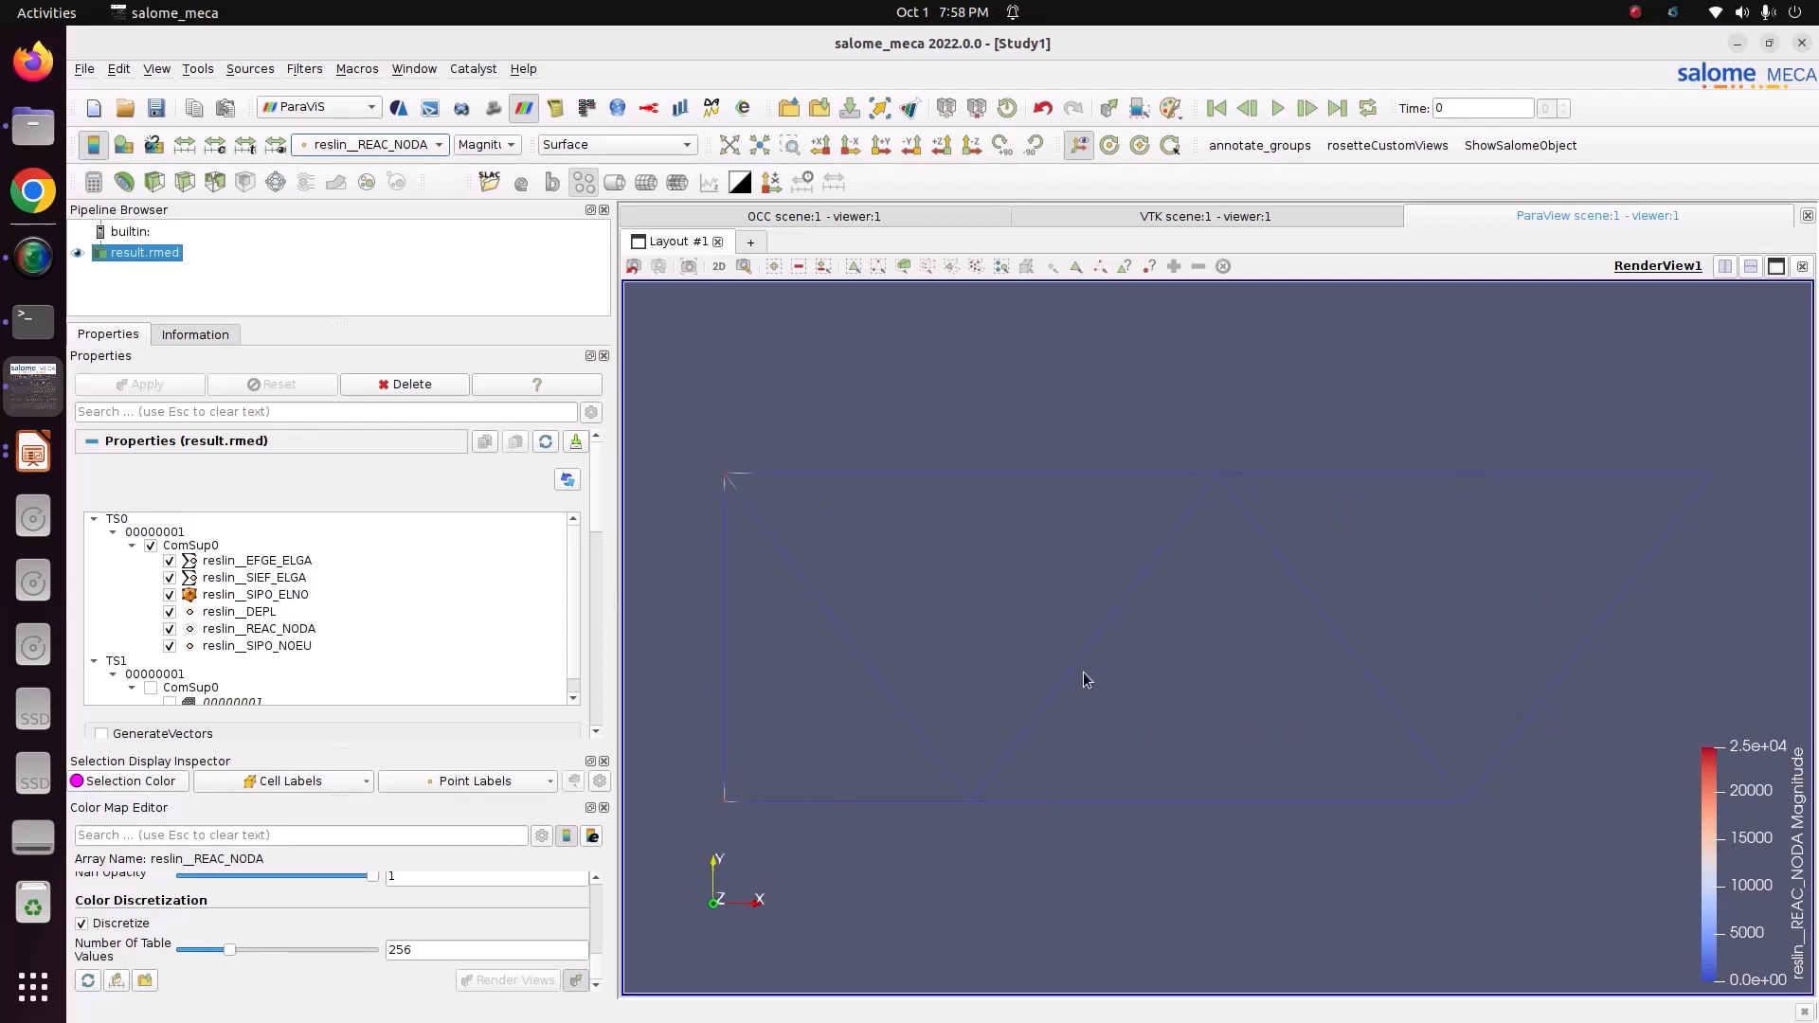
left_click_drag(1753, 799, 1732, 643)
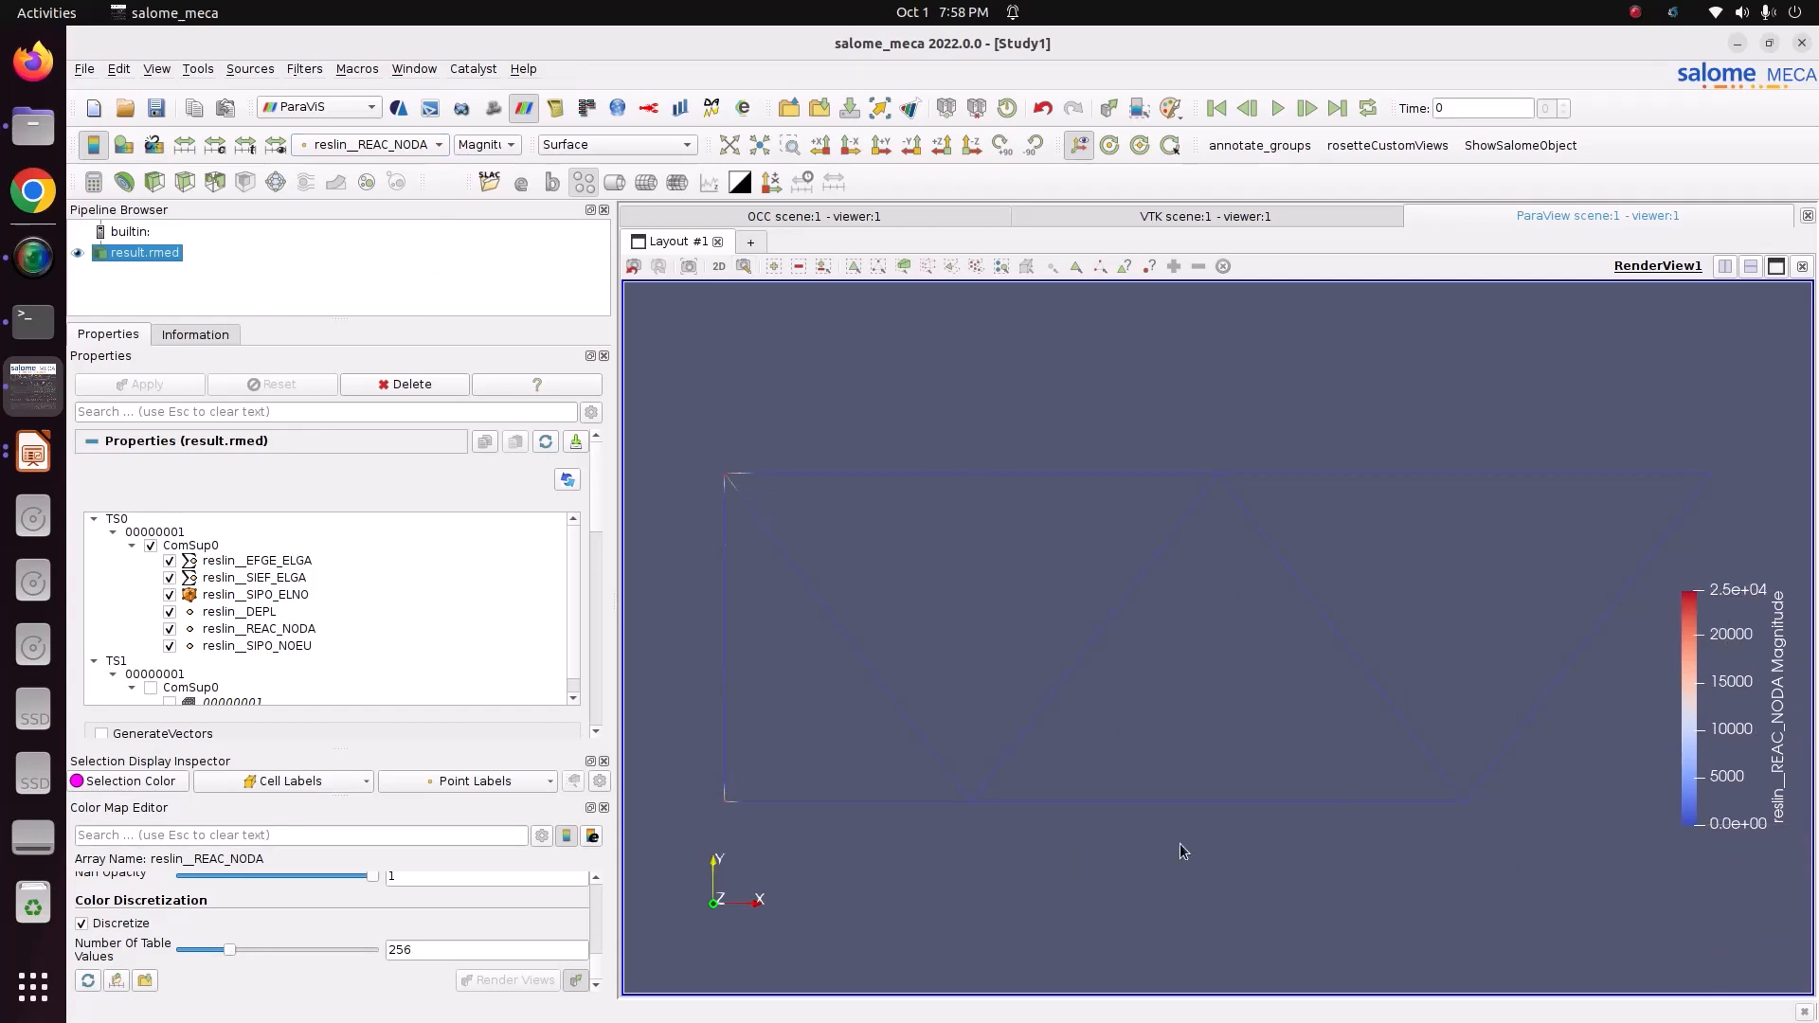
left_click_drag(1715, 634, 1706, 668)
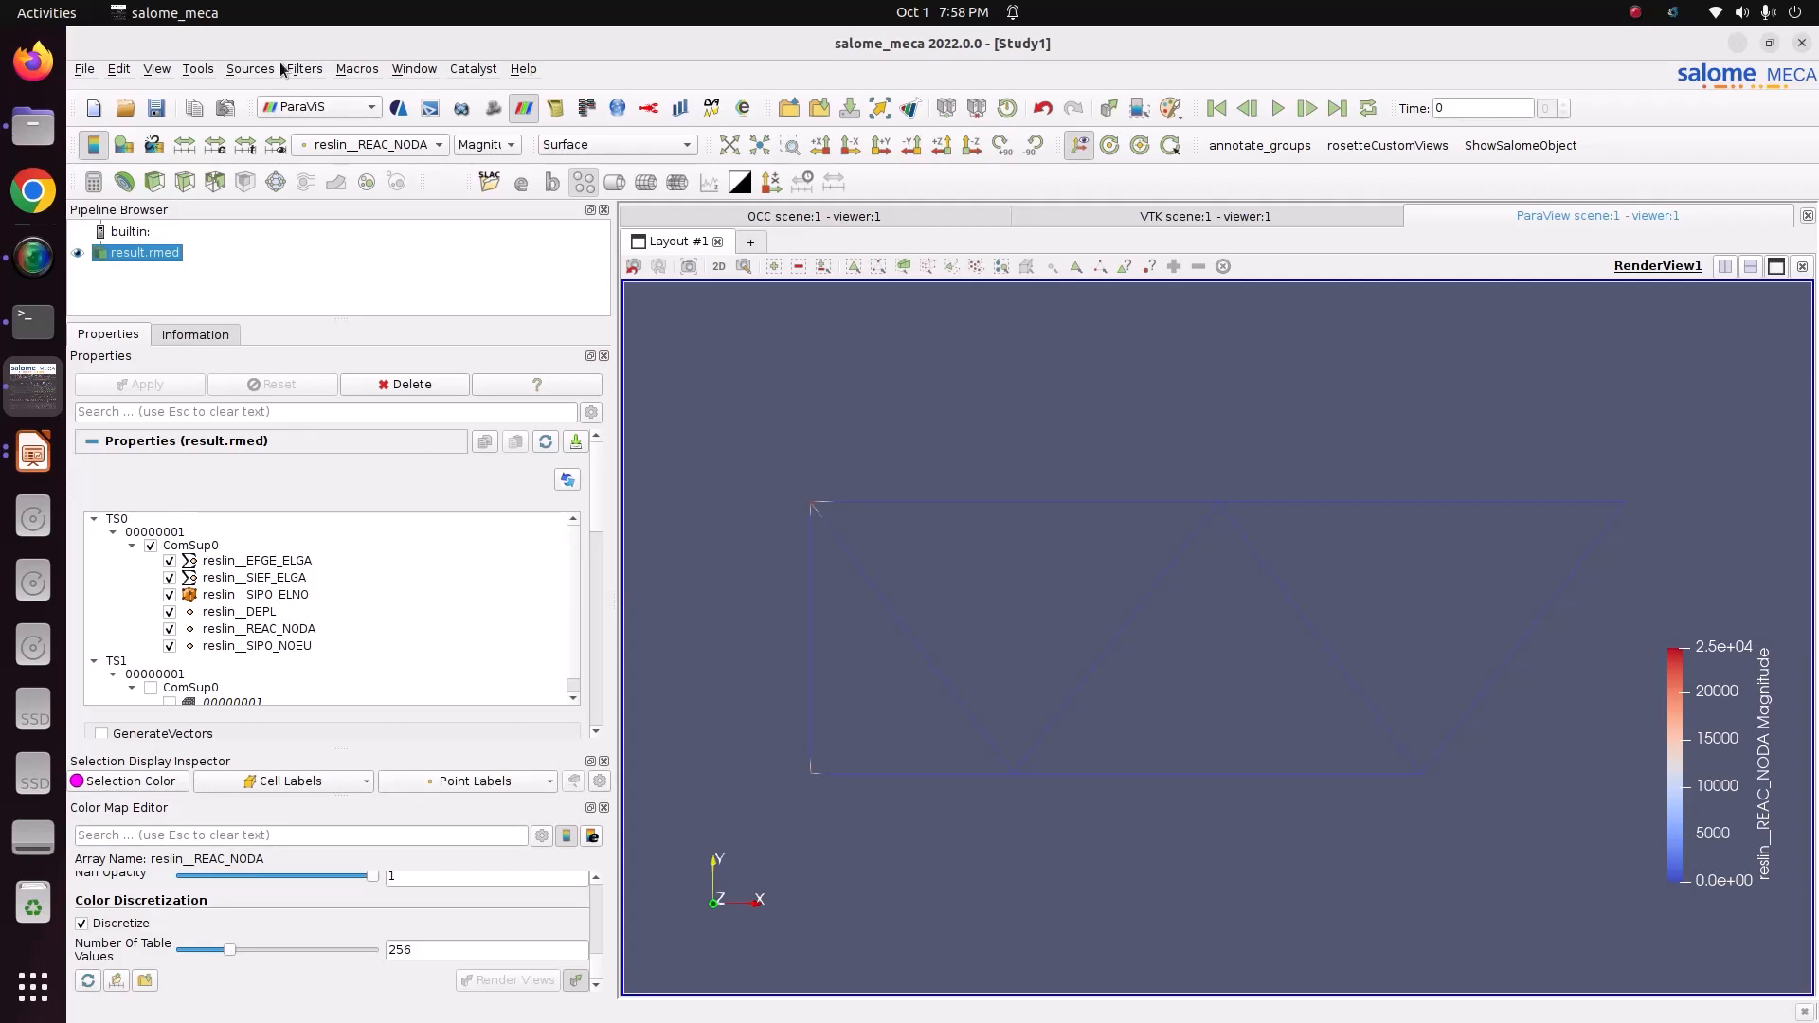
- Set the selection's point labels to show the reslin__REAC_NODA values
left_click(156, 69)
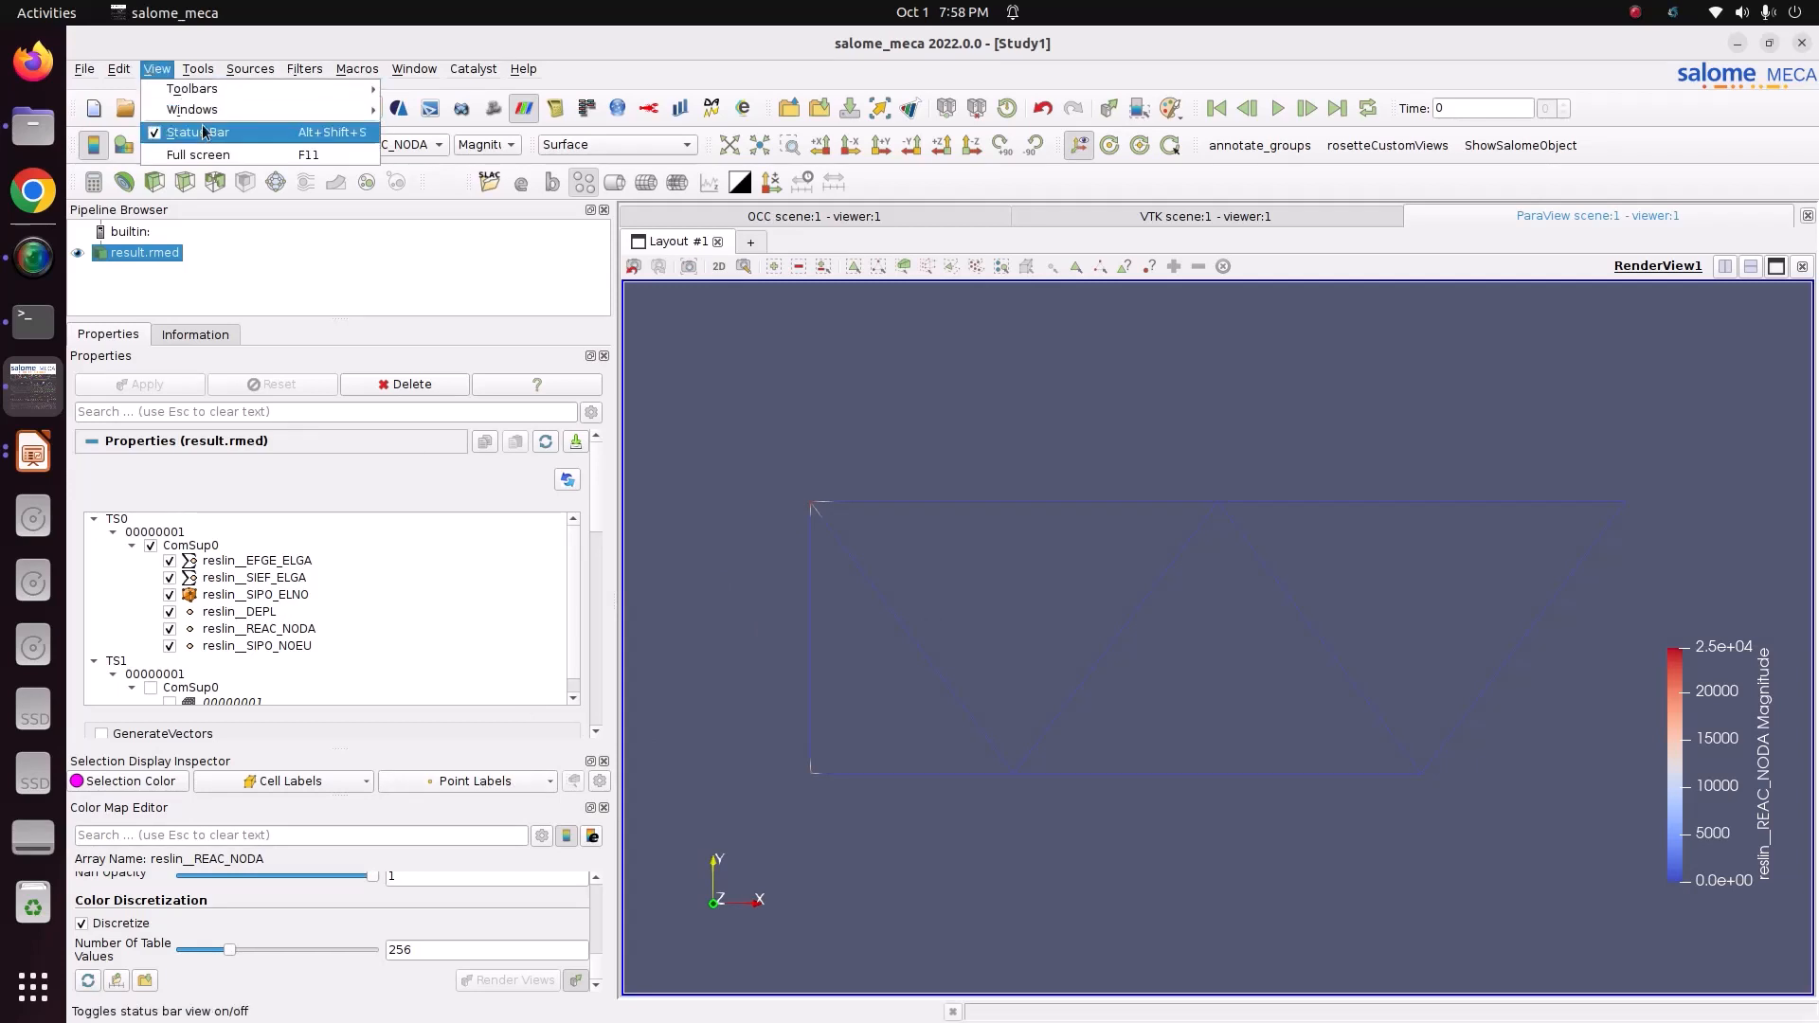
mouse_move(207, 118)
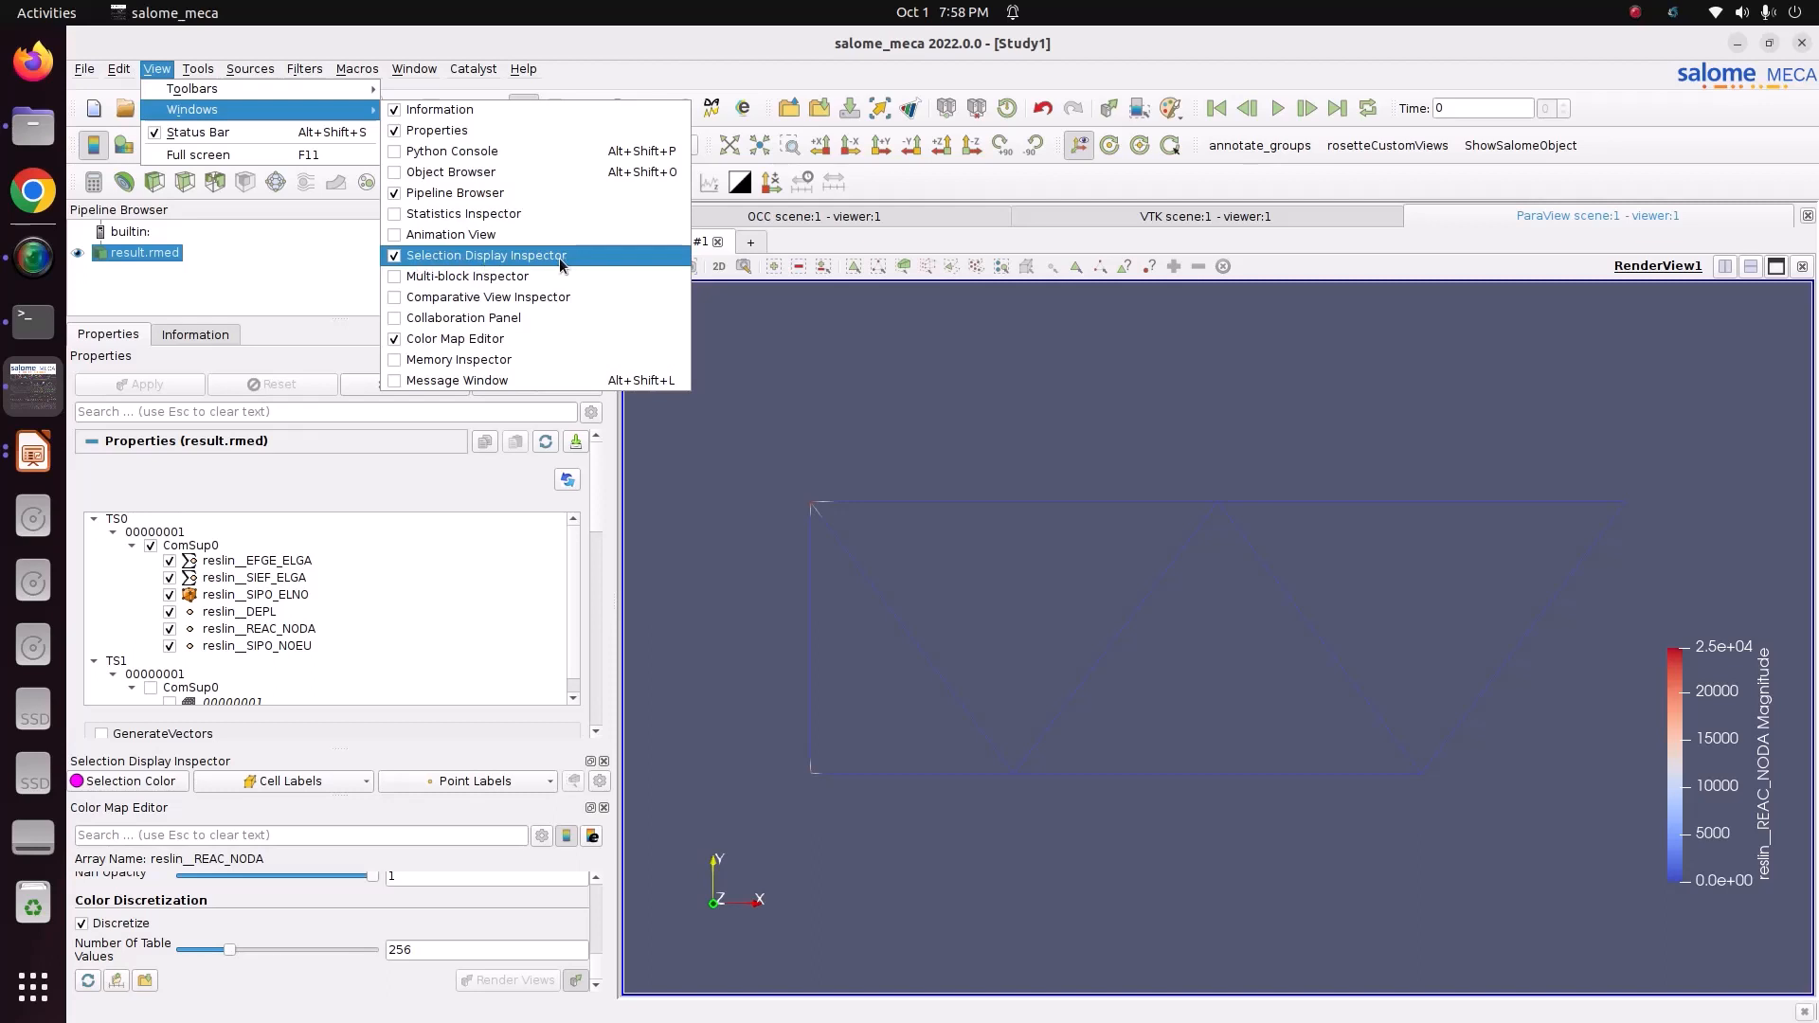
left_click(749, 338)
left_click(470, 790)
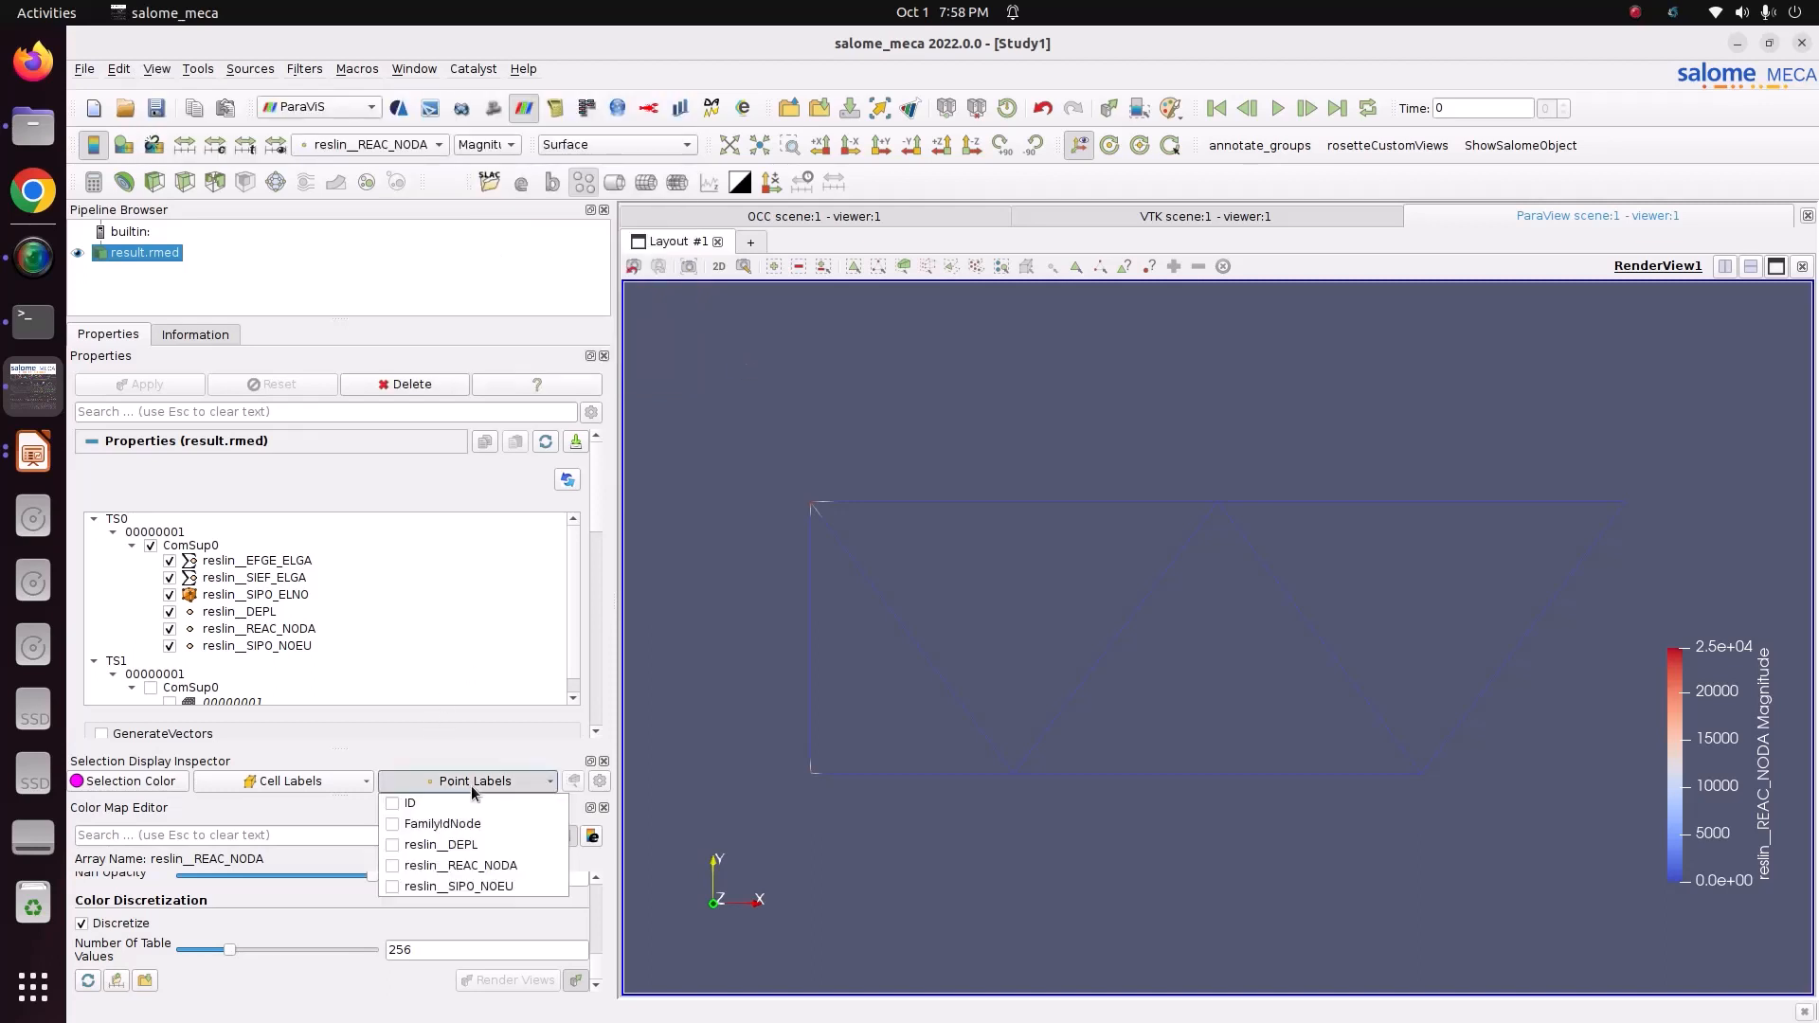
left_click(395, 866)
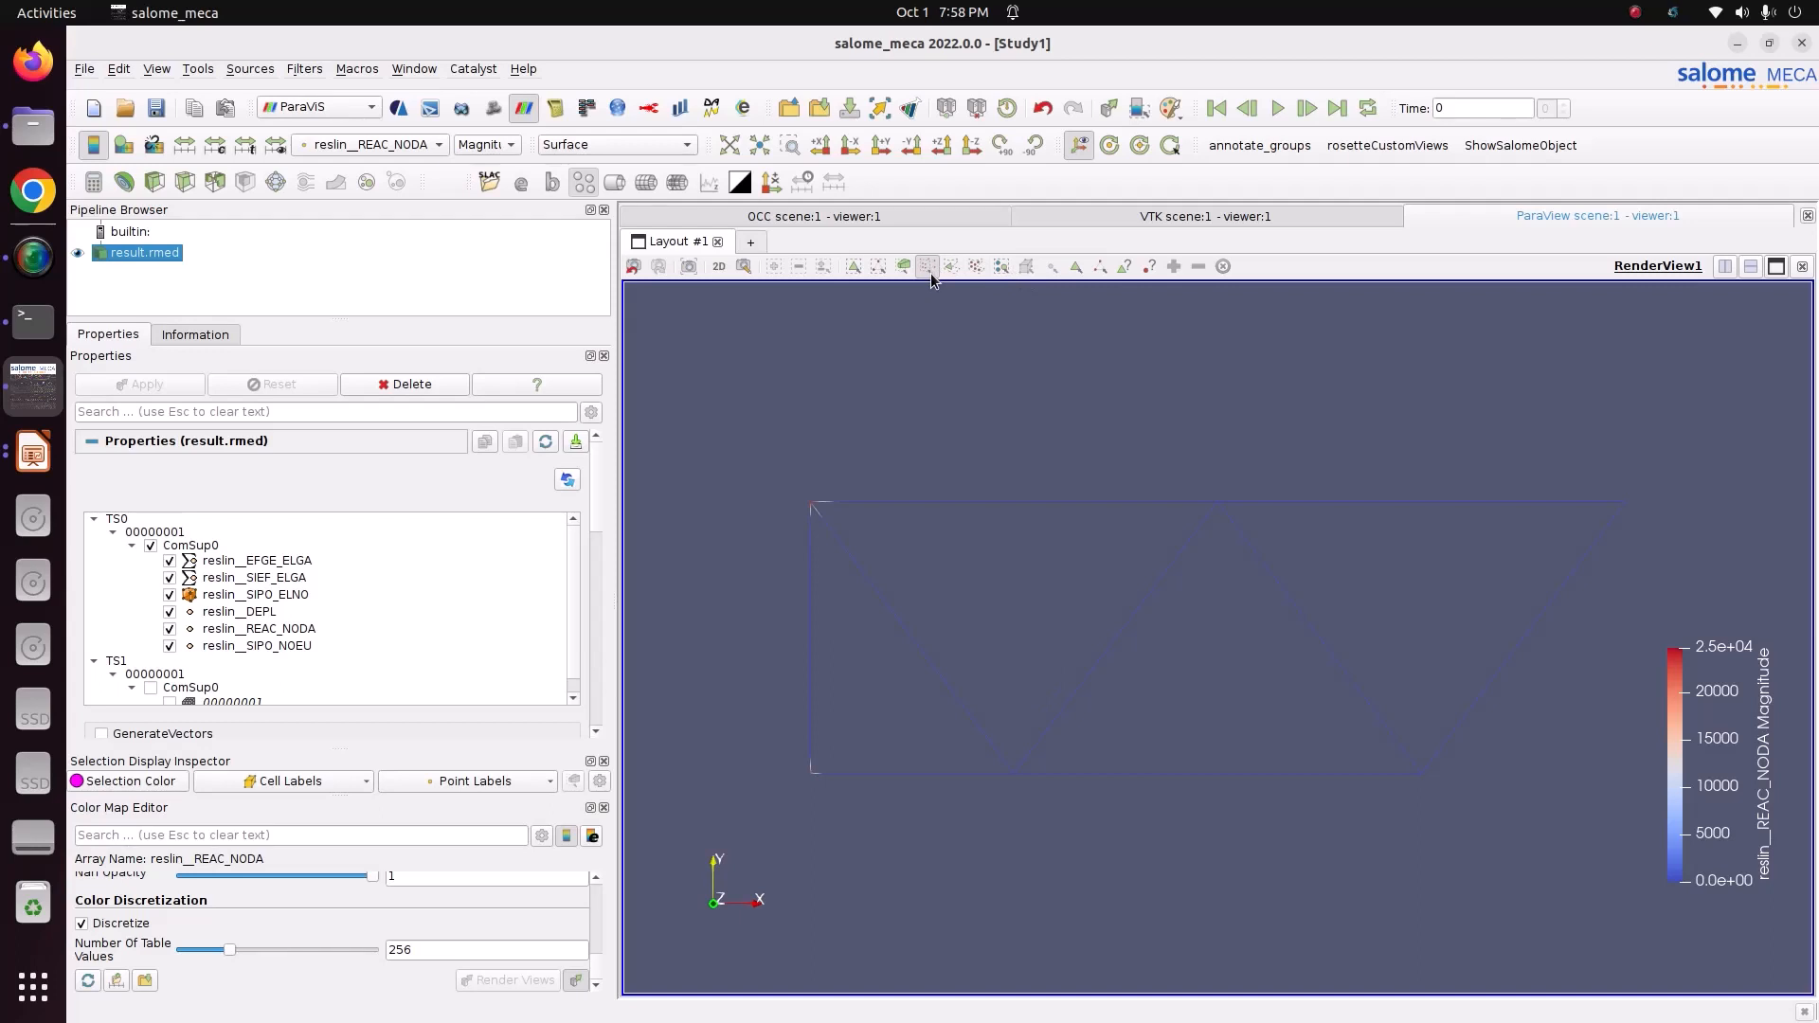
- Select the support node at the truss's upper left corner and read its labelled reaction components
scroll(771, 528, "up", 4)
middle_click_drag(823, 523, 1110, 659)
scroll(1060, 652, "up", 2)
scroll(1066, 641, "up", 3)
scroll(918, 483, "up", 2)
middle_click_drag(930, 513, 1185, 608)
left_click(952, 504)
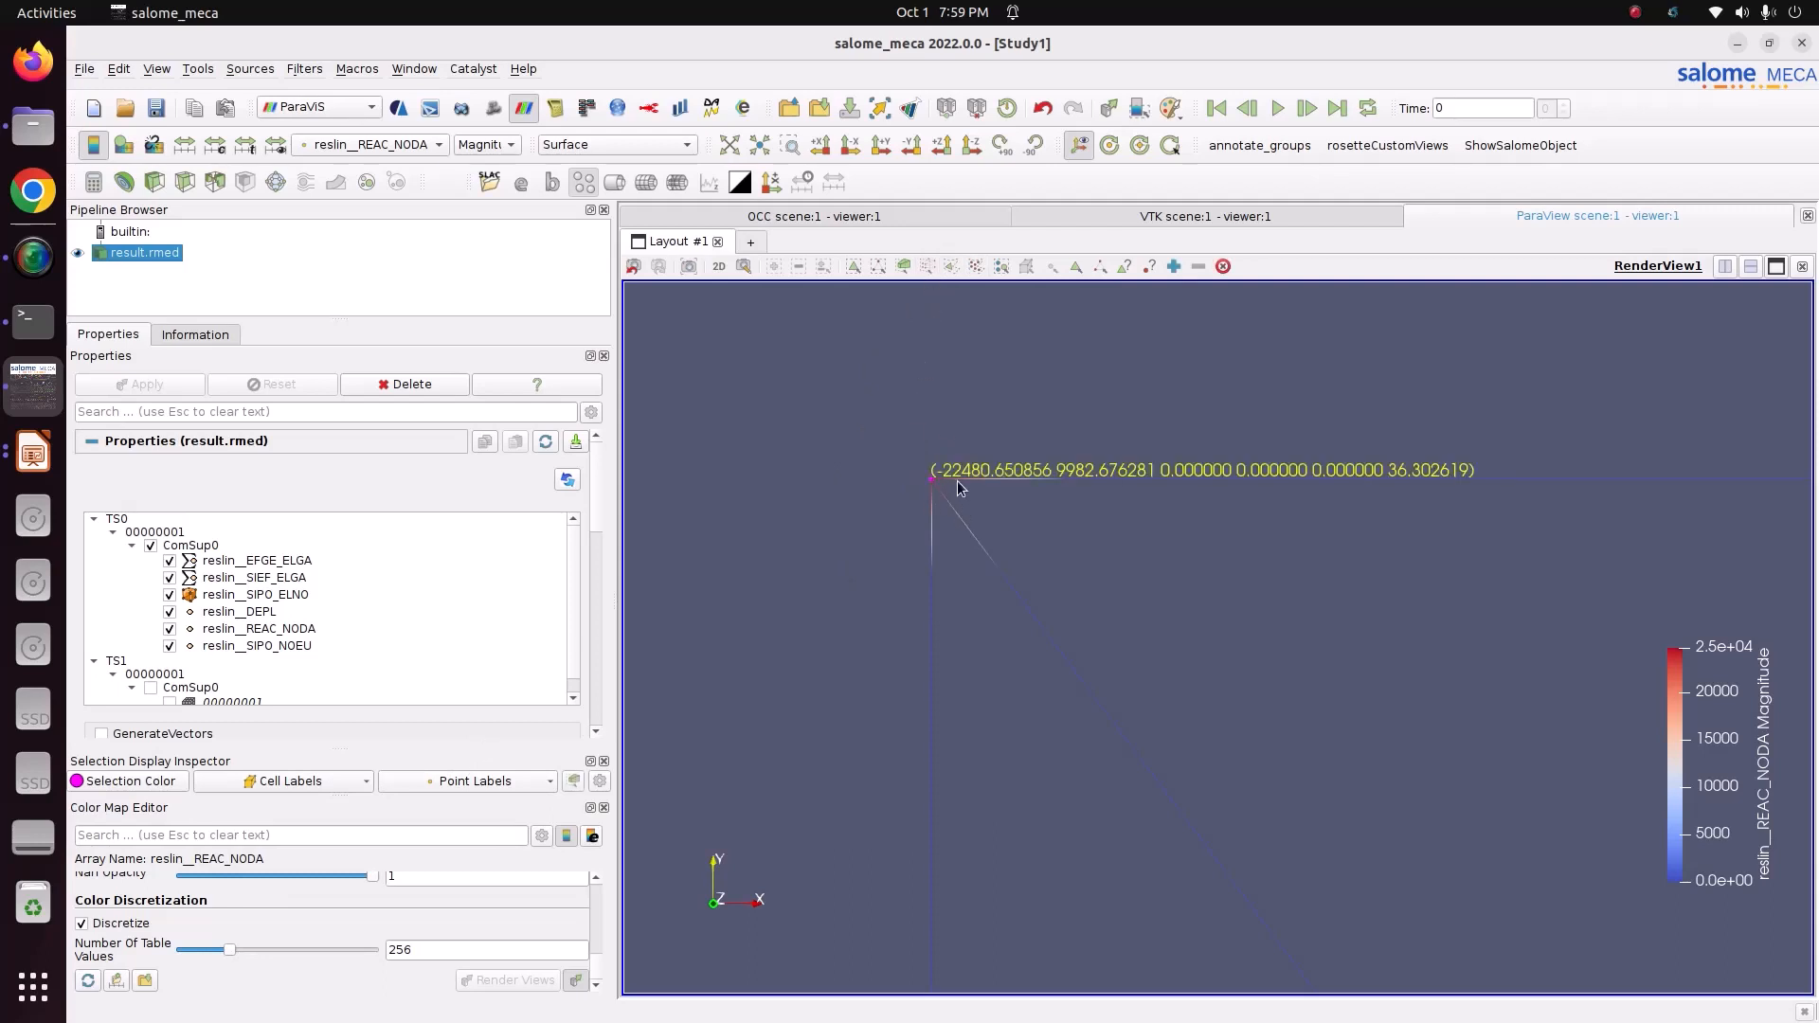
scroll(948, 478, "up", 1)
scroll(894, 451, "down", 1)
left_click(503, 783)
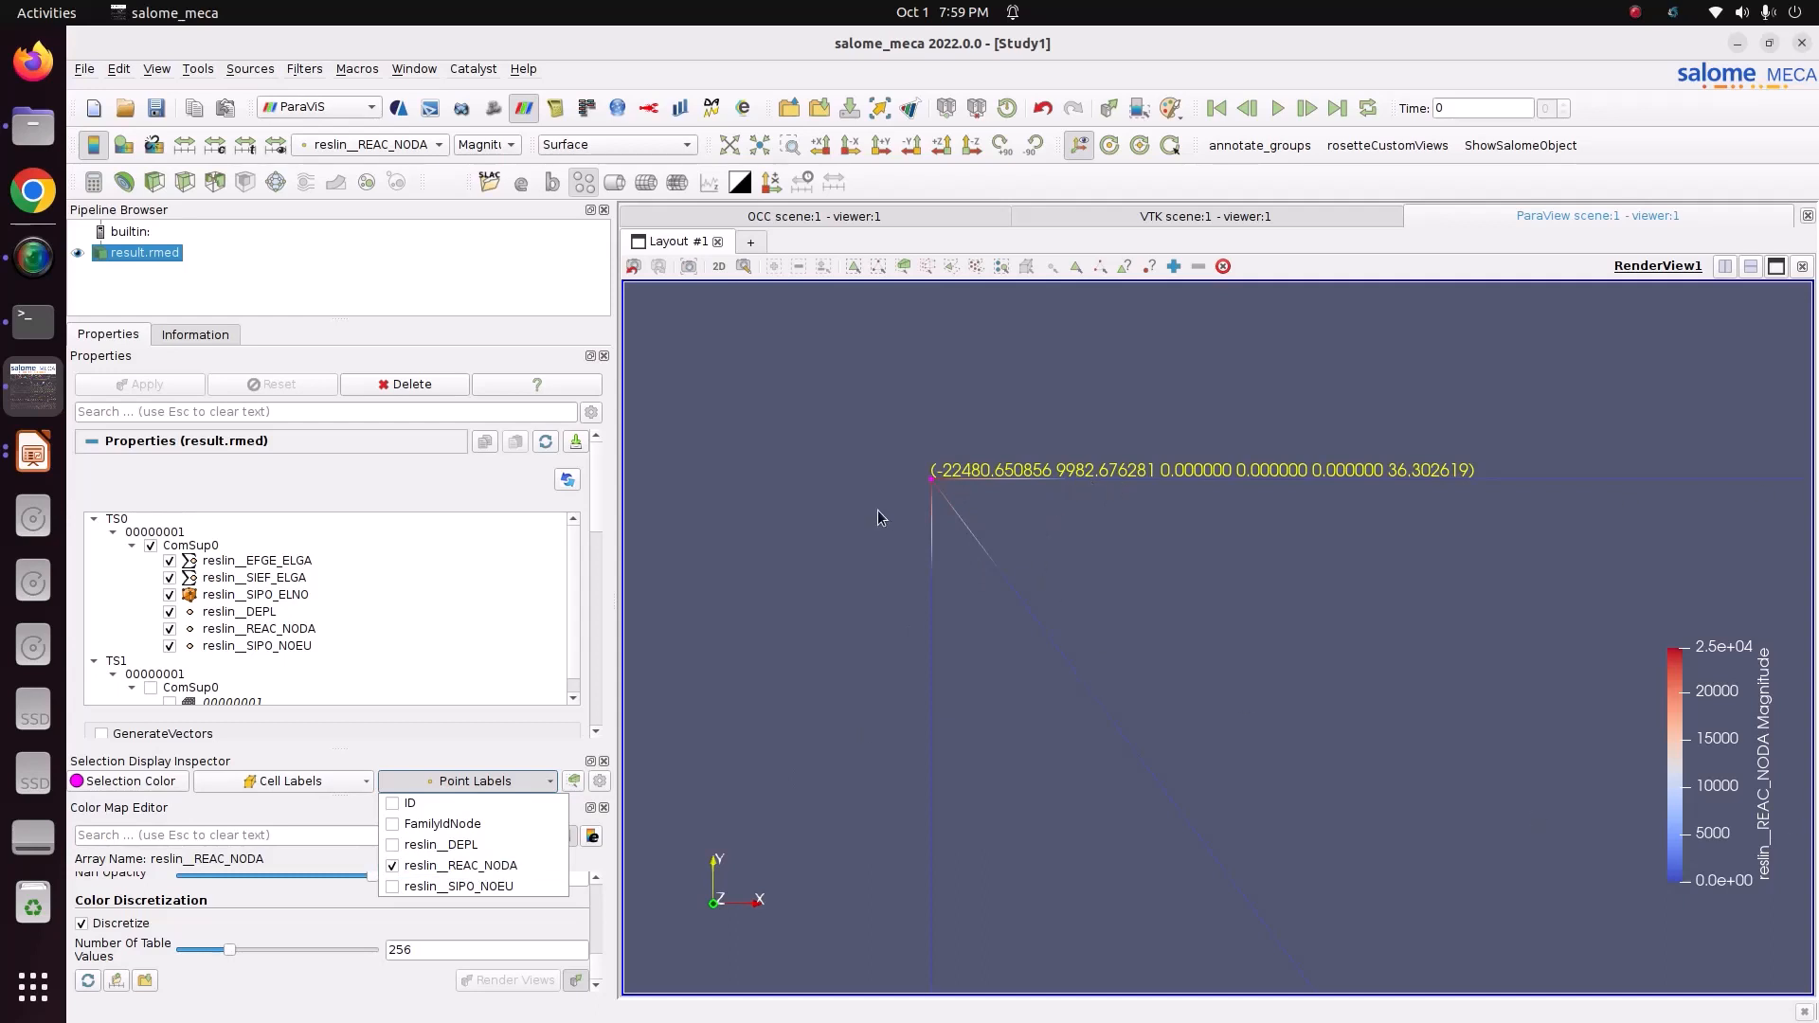
left_click(1275, 340)
- Replace the selection with the support node at the truss's lower left corner and read its reaction components
scroll(1190, 384, "down", 4)
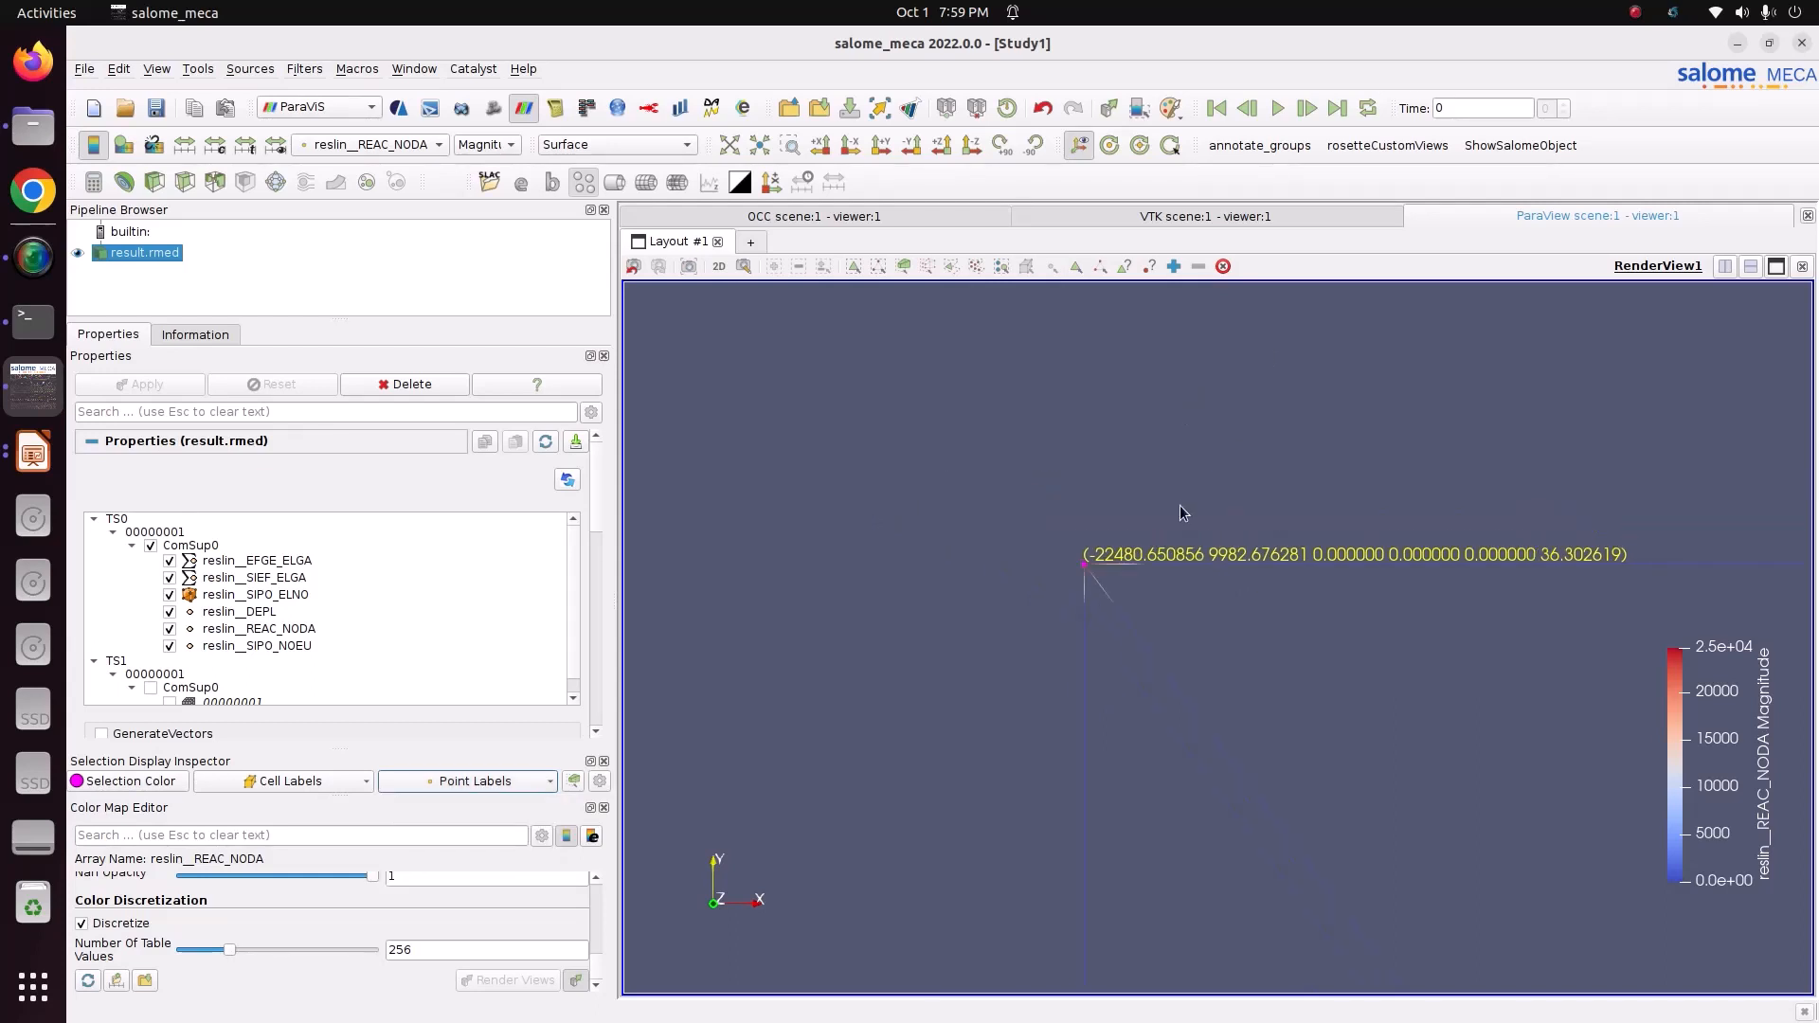
right_click_drag(1180, 506, 1156, 926)
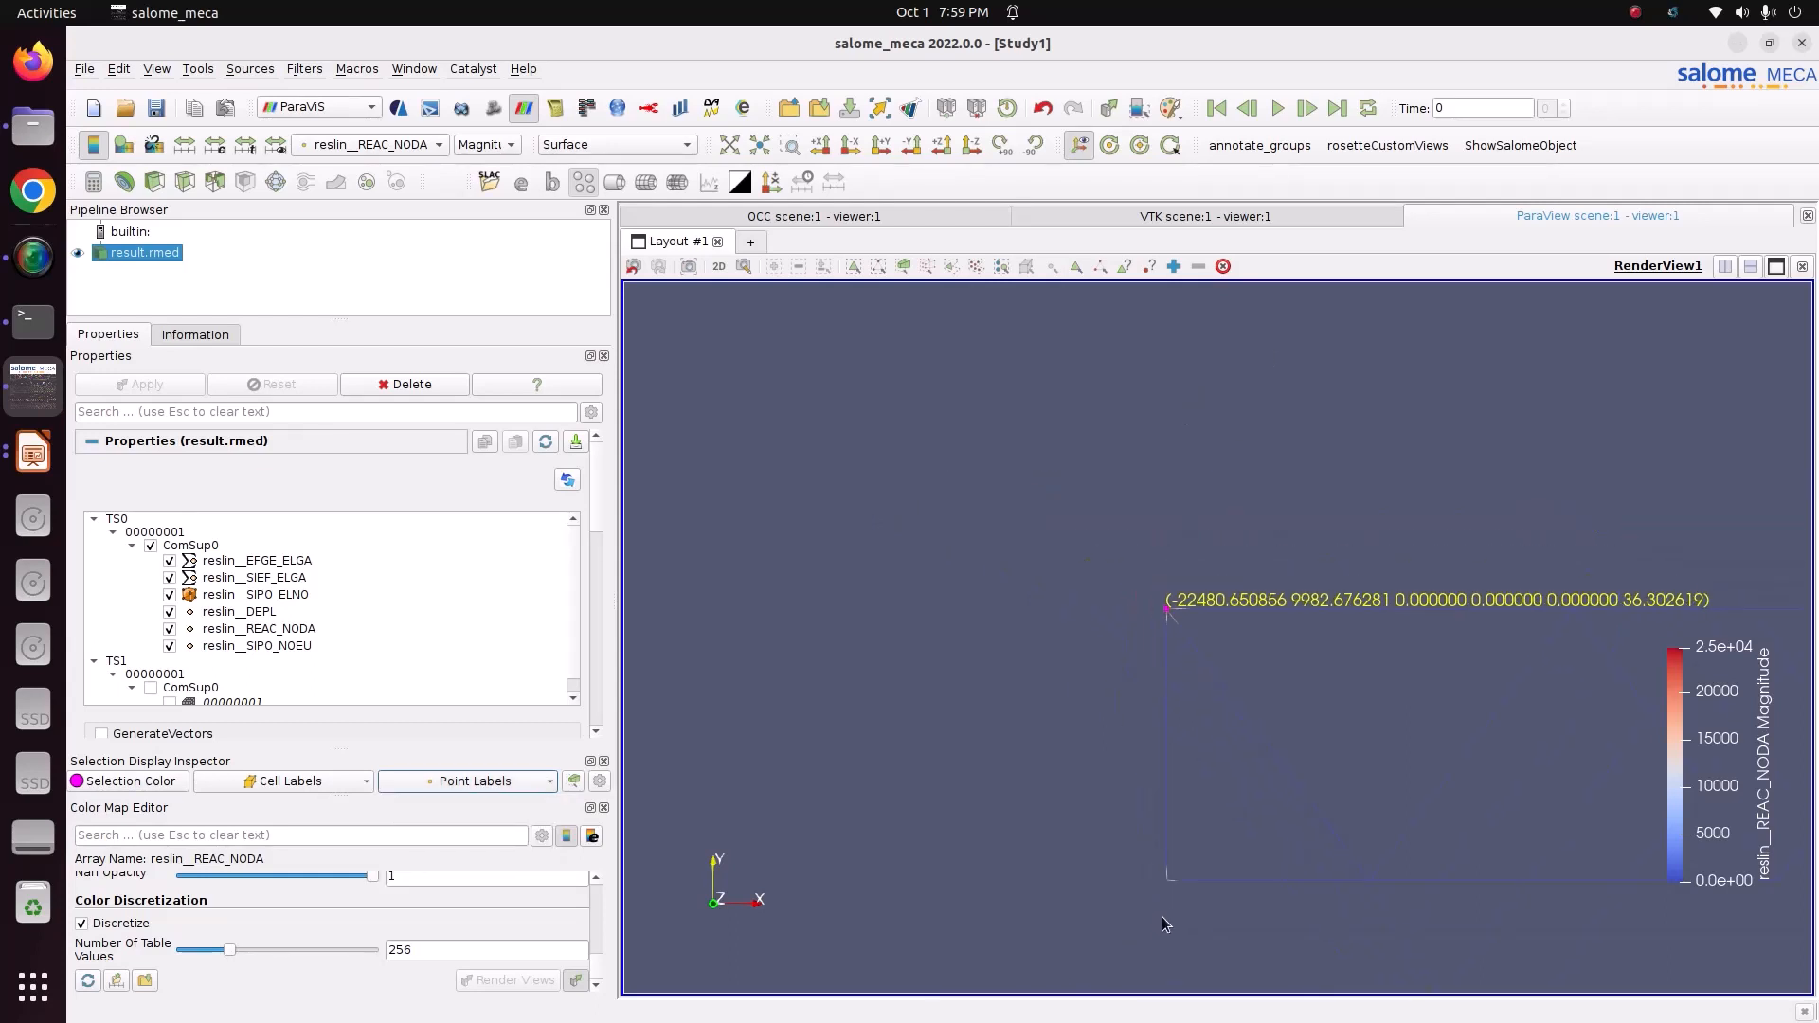
scroll(1162, 917, "up", 1)
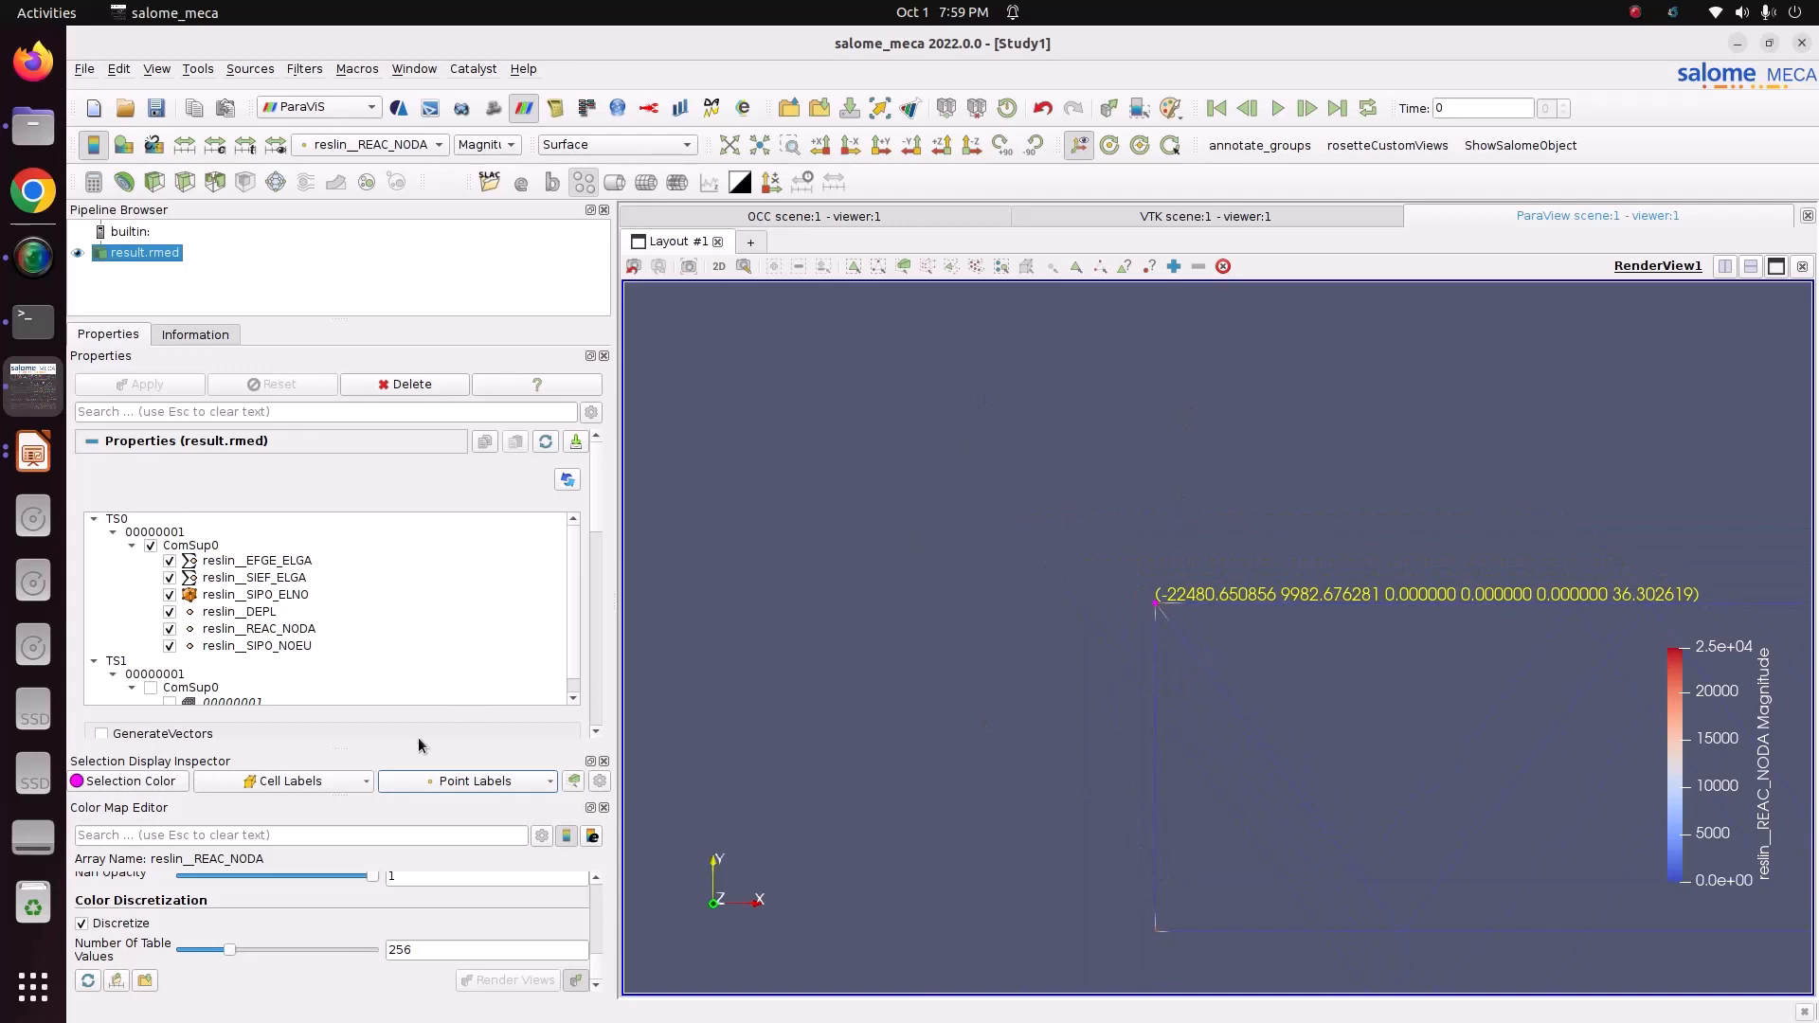
left_click(1222, 266)
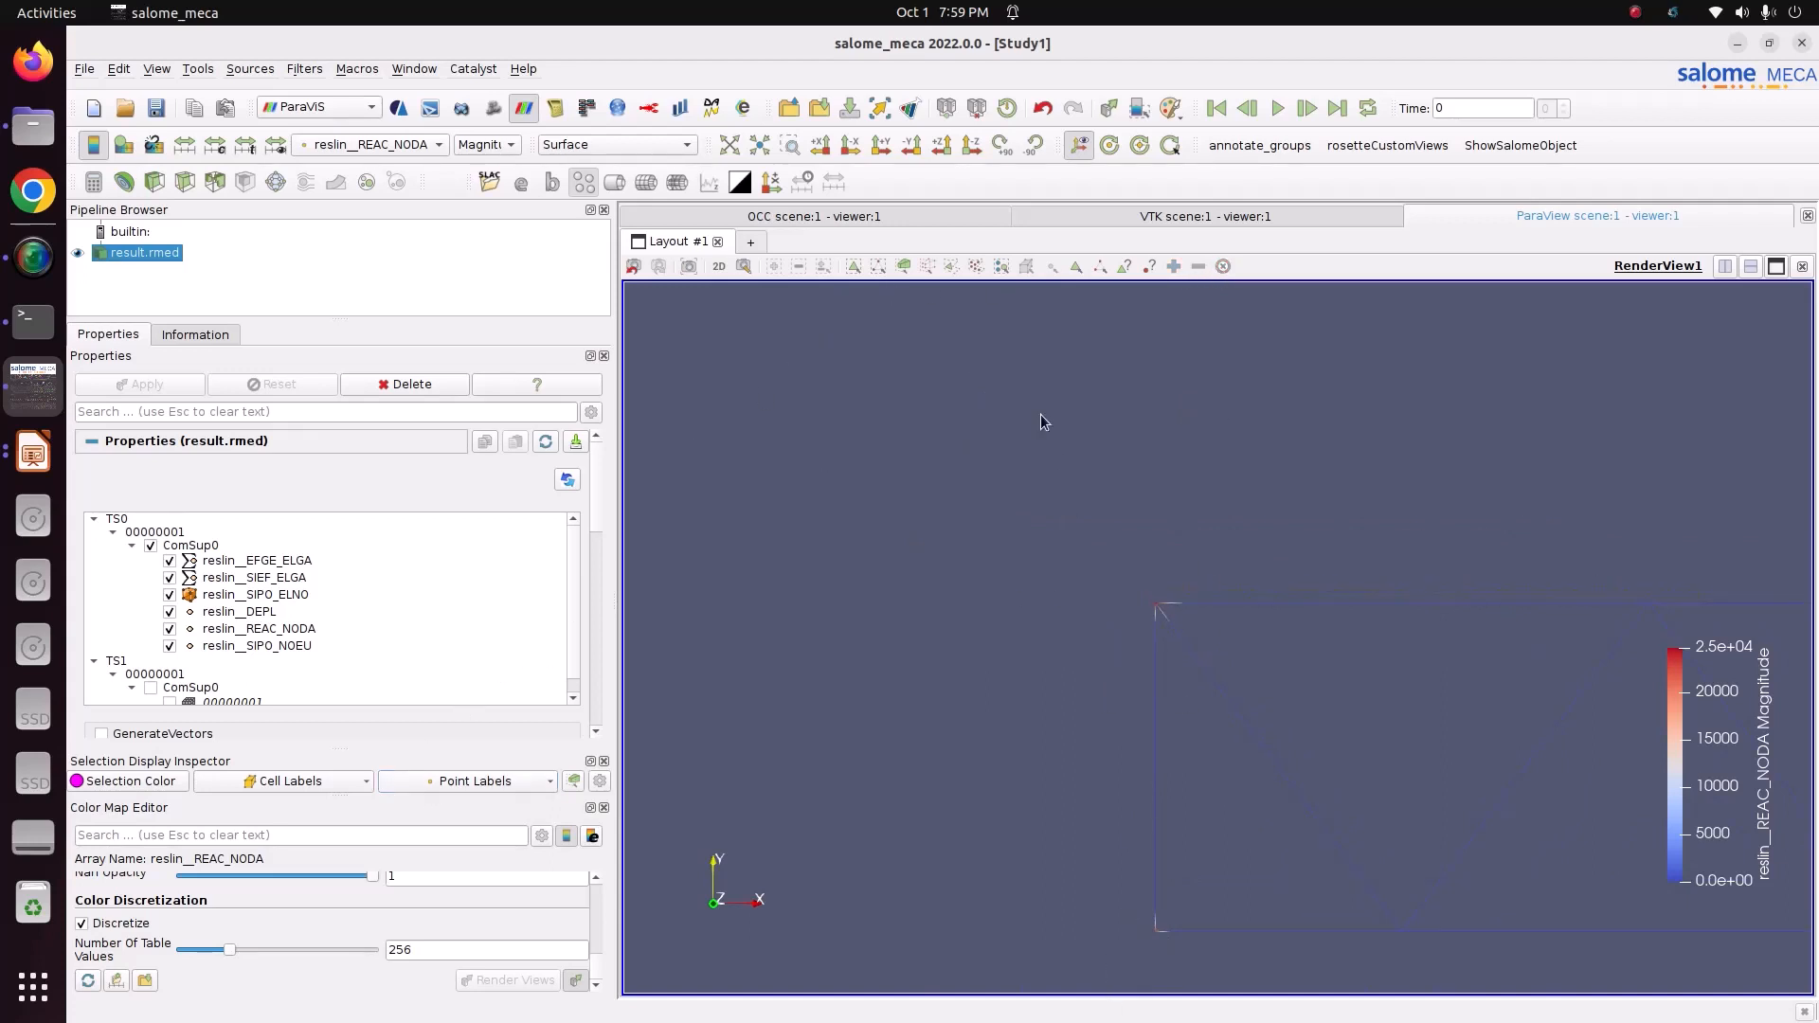
left_click(927, 266)
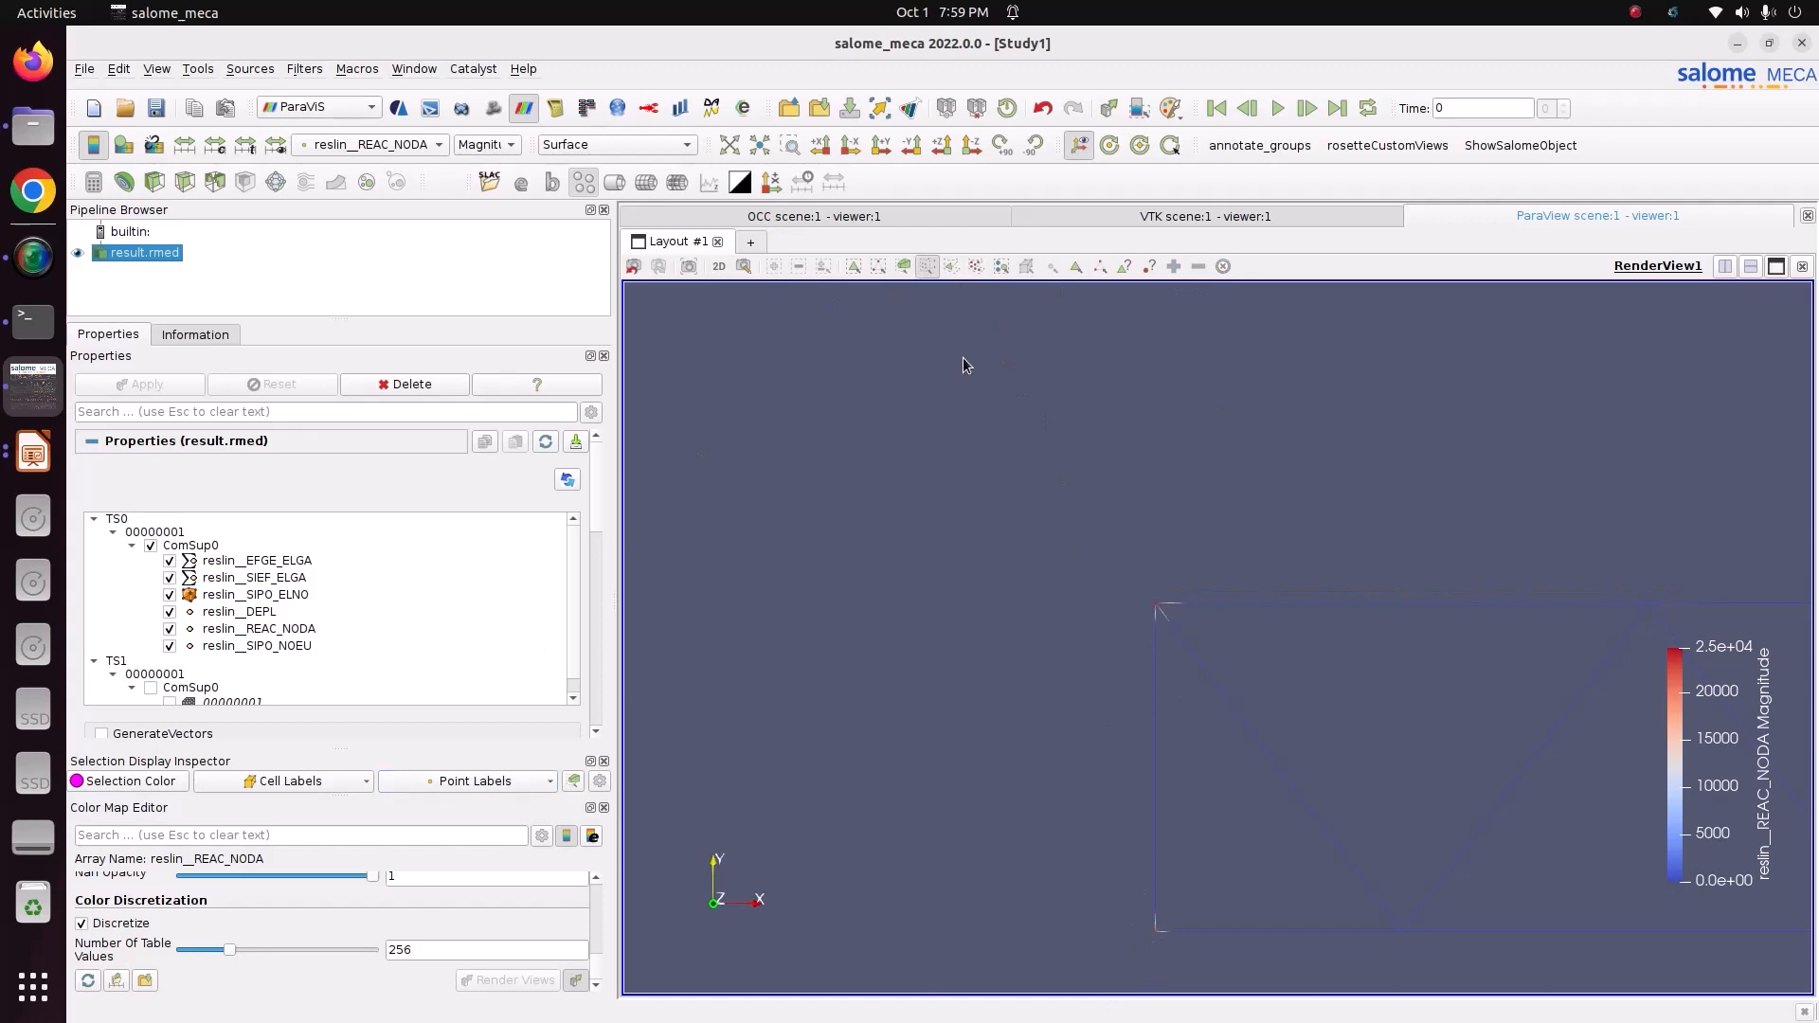
left_click(1169, 950)
scroll(1169, 949, "down", 2)
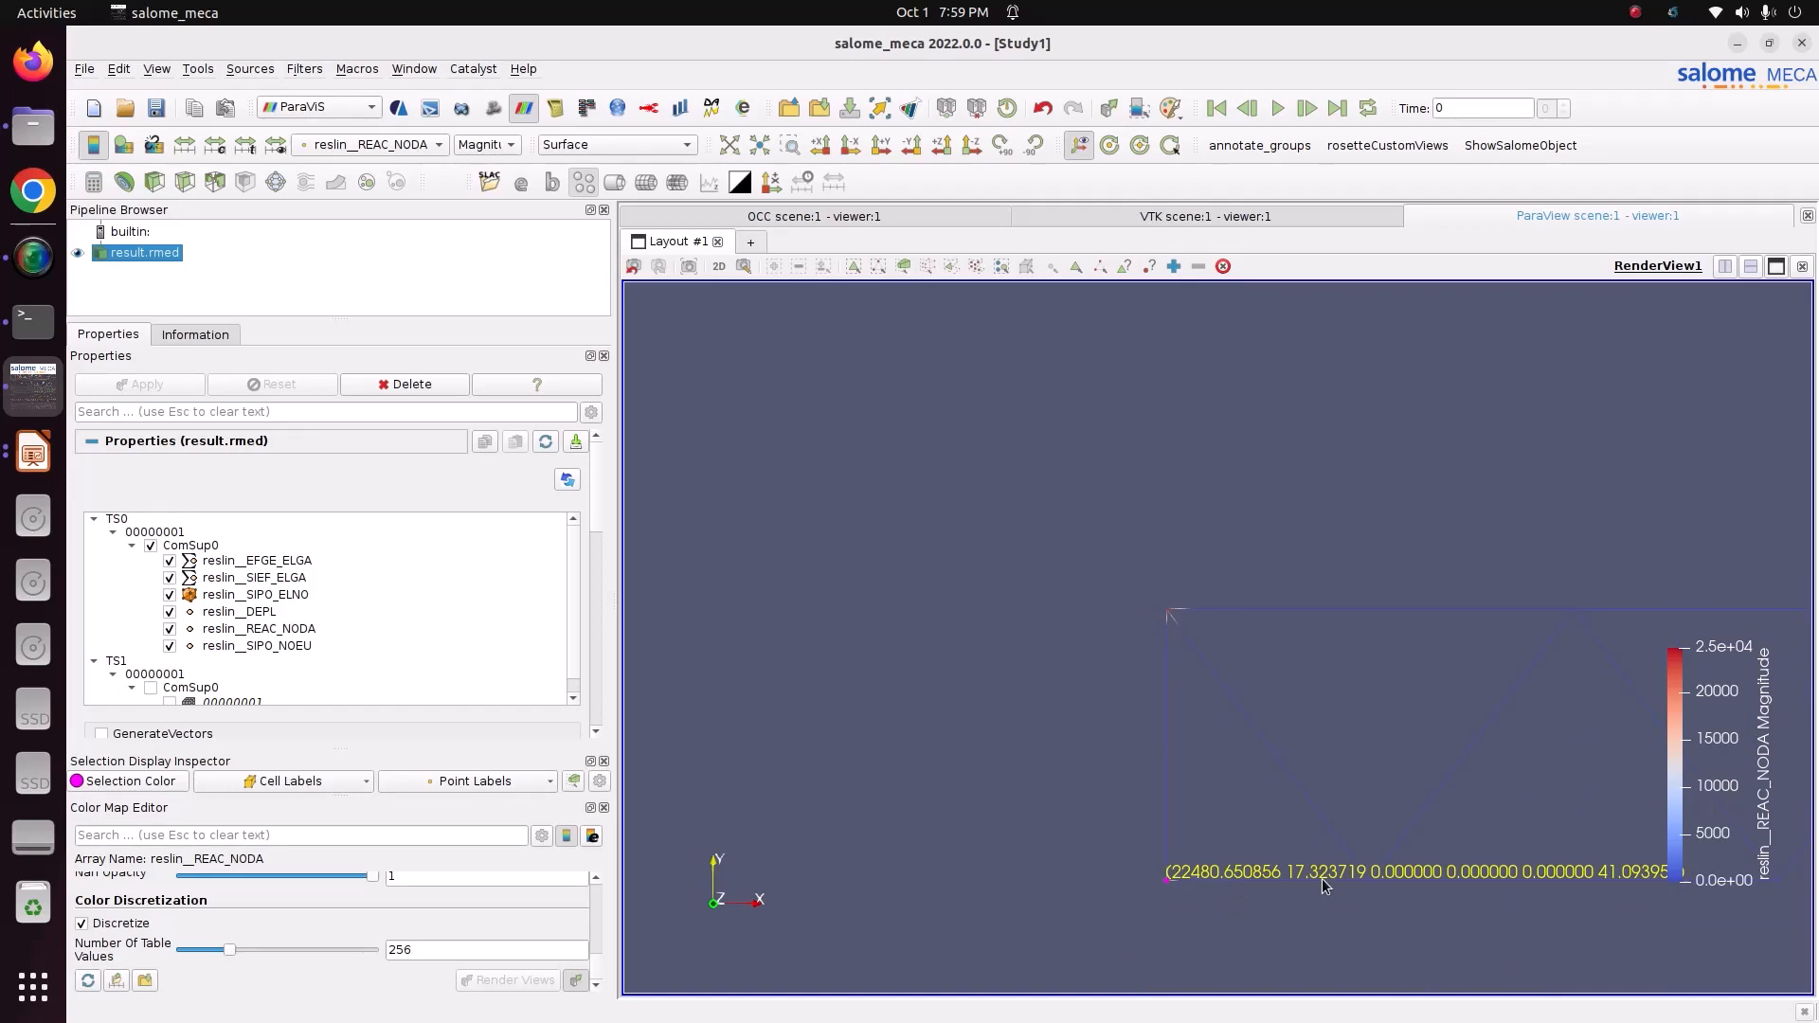
scroll(1290, 900, "up", 1)
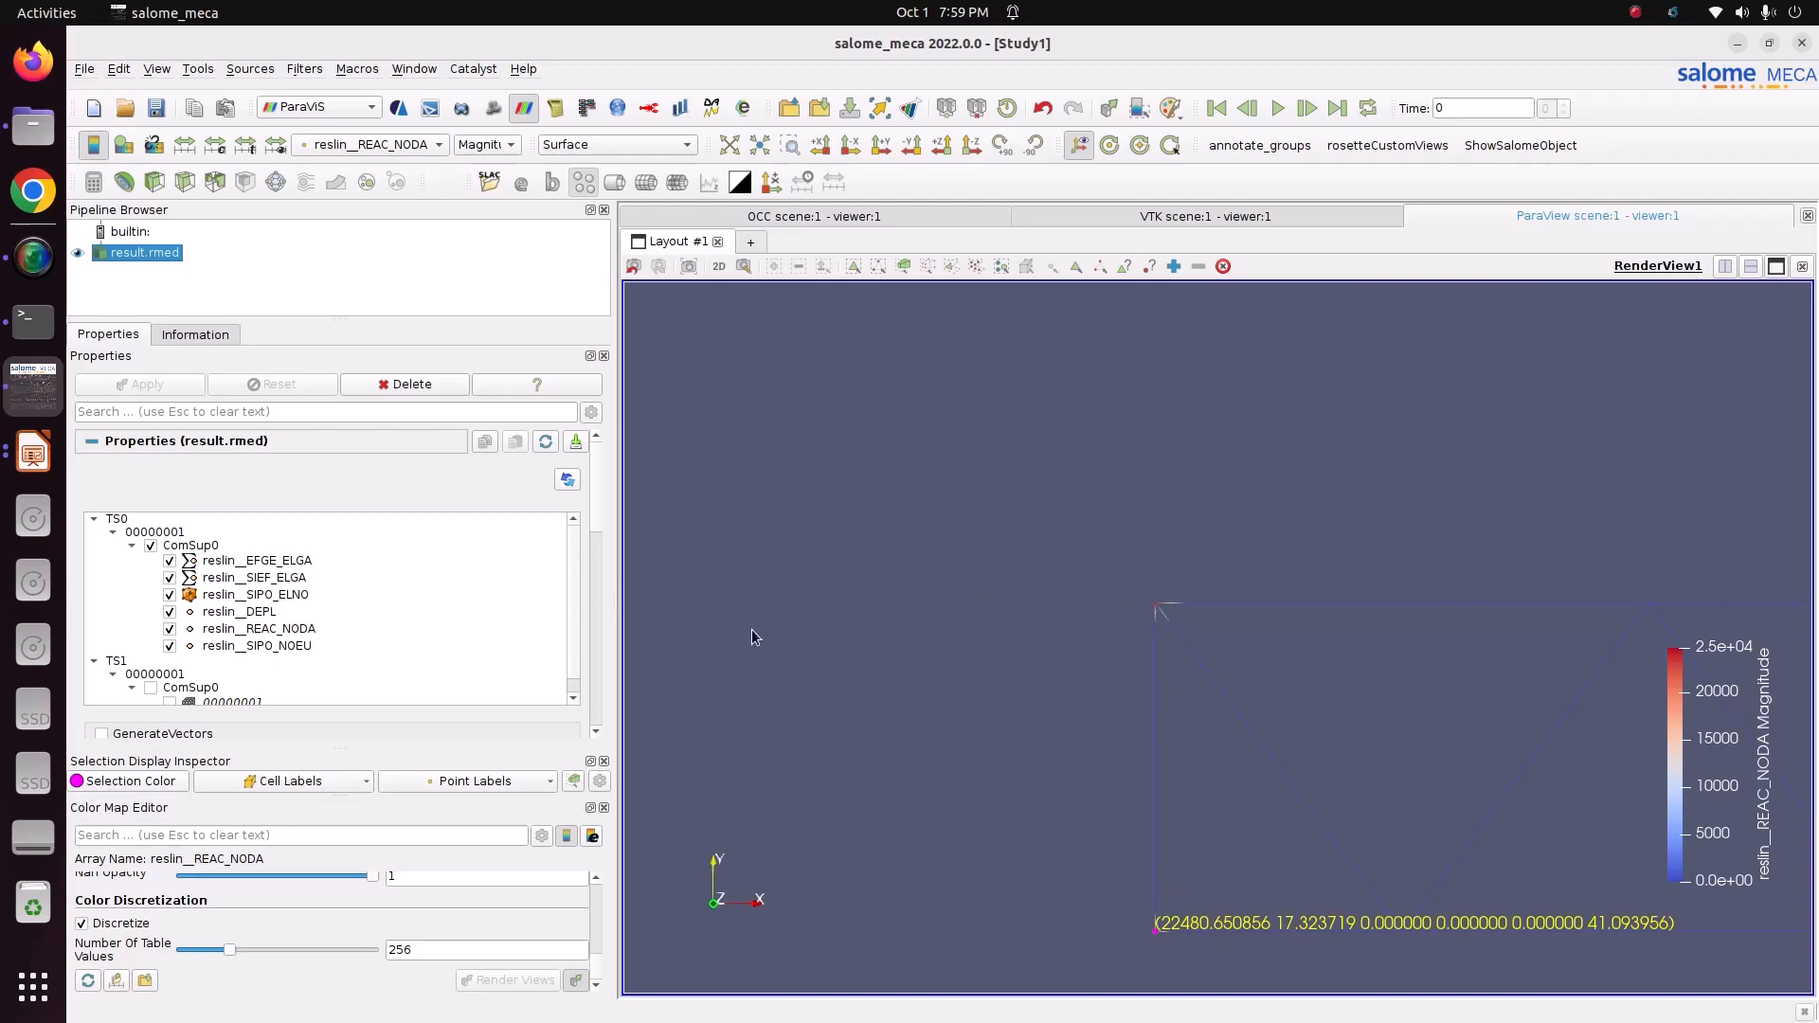
- Colour the truss by the SN component of reslin__SIPO_NOEU, clear the node selection and fit the whole truss in view
left_click(393, 144)
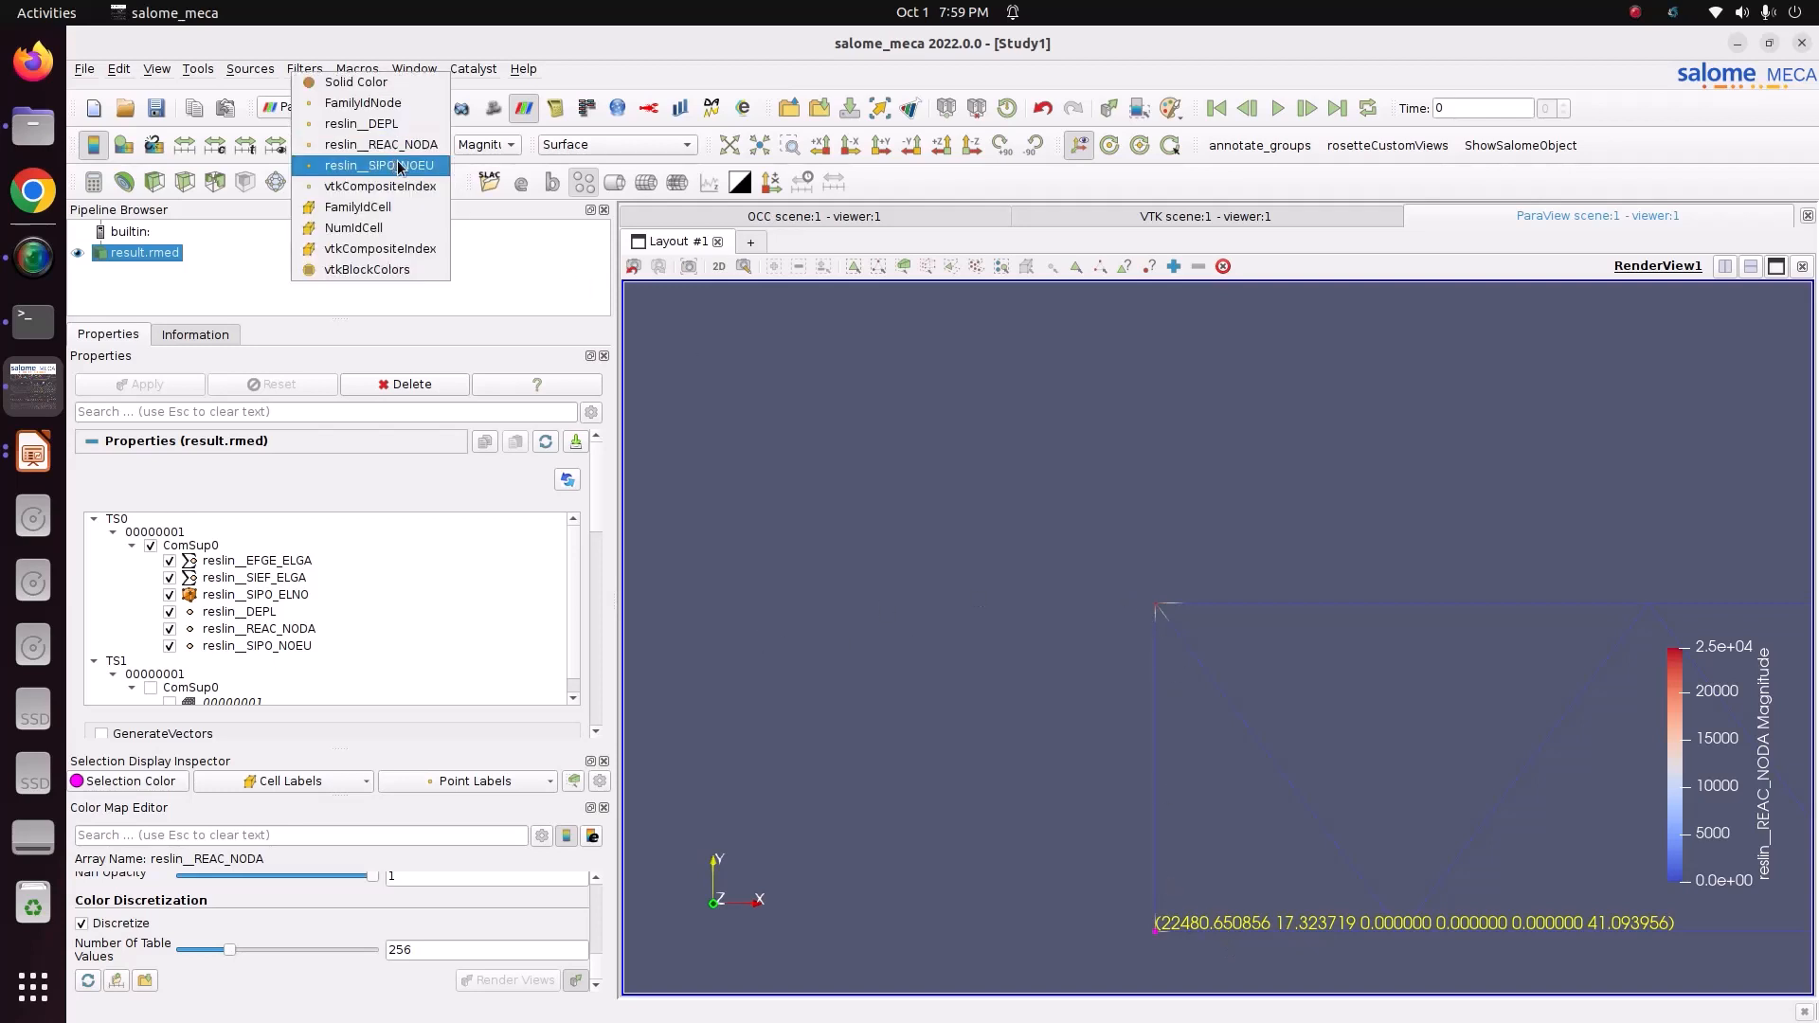
left_click(379, 164)
left_click_drag(1398, 698, 1154, 592)
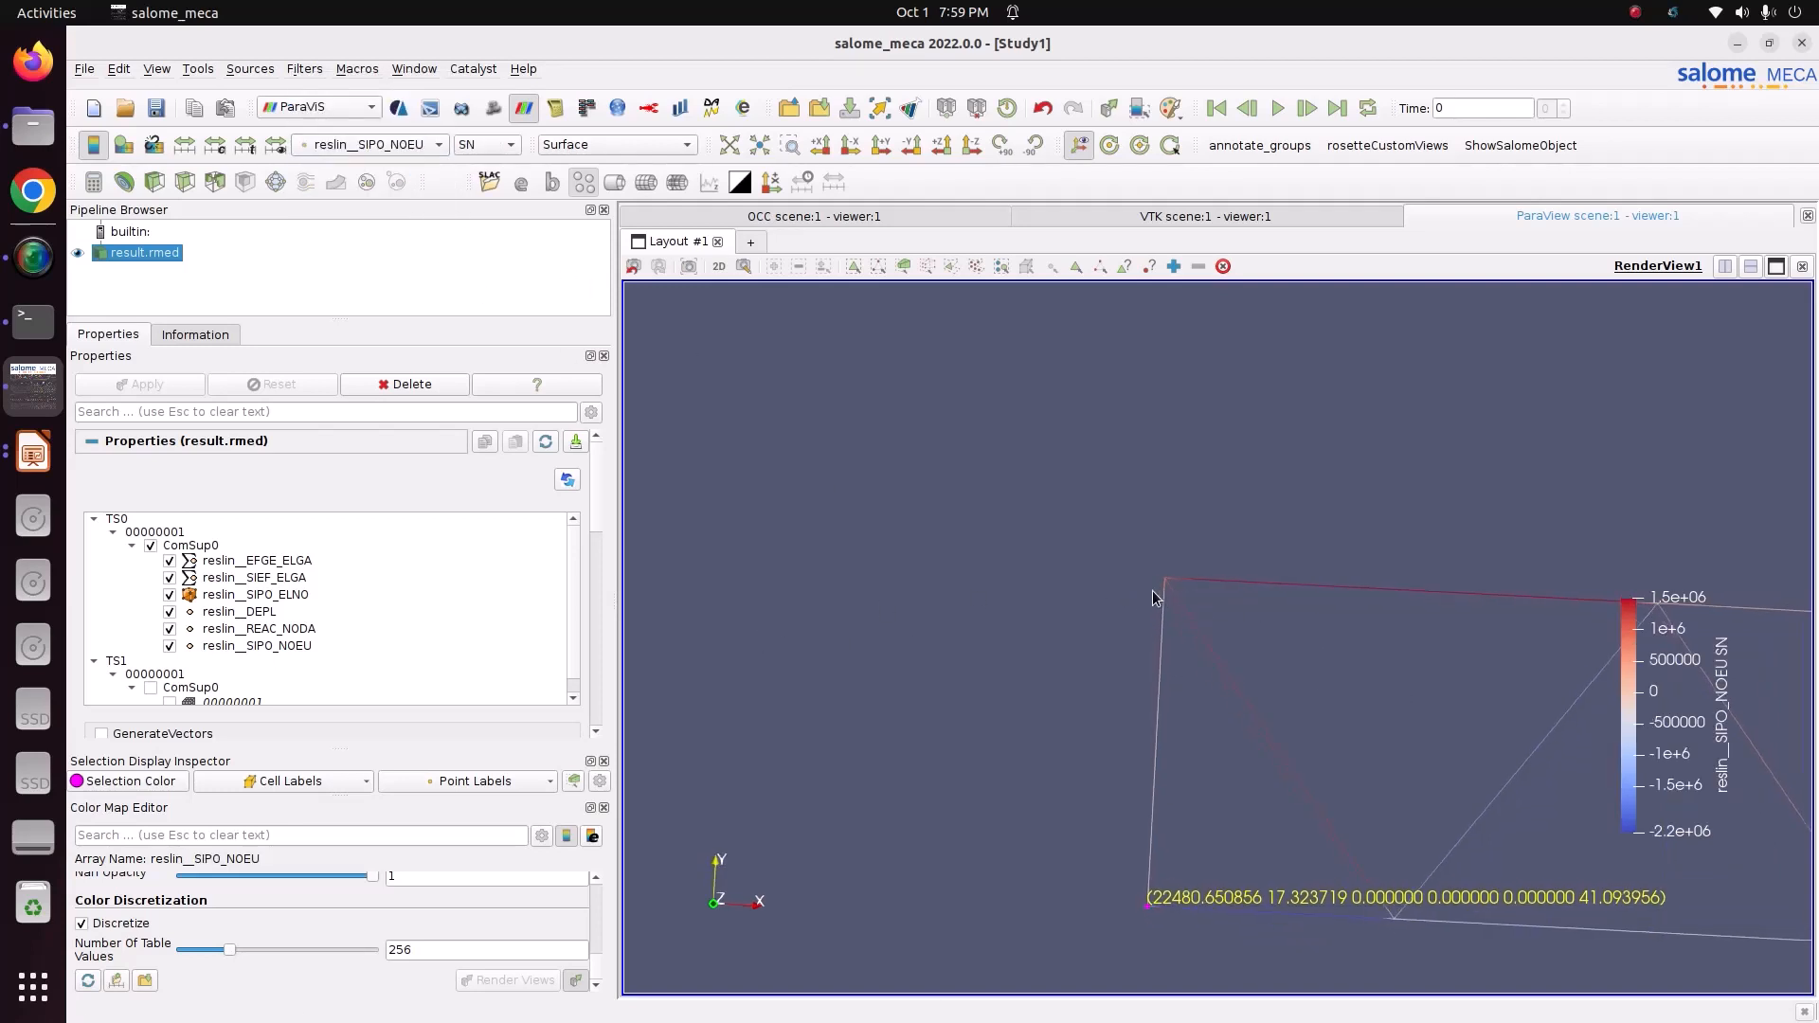
left_click(1223, 266)
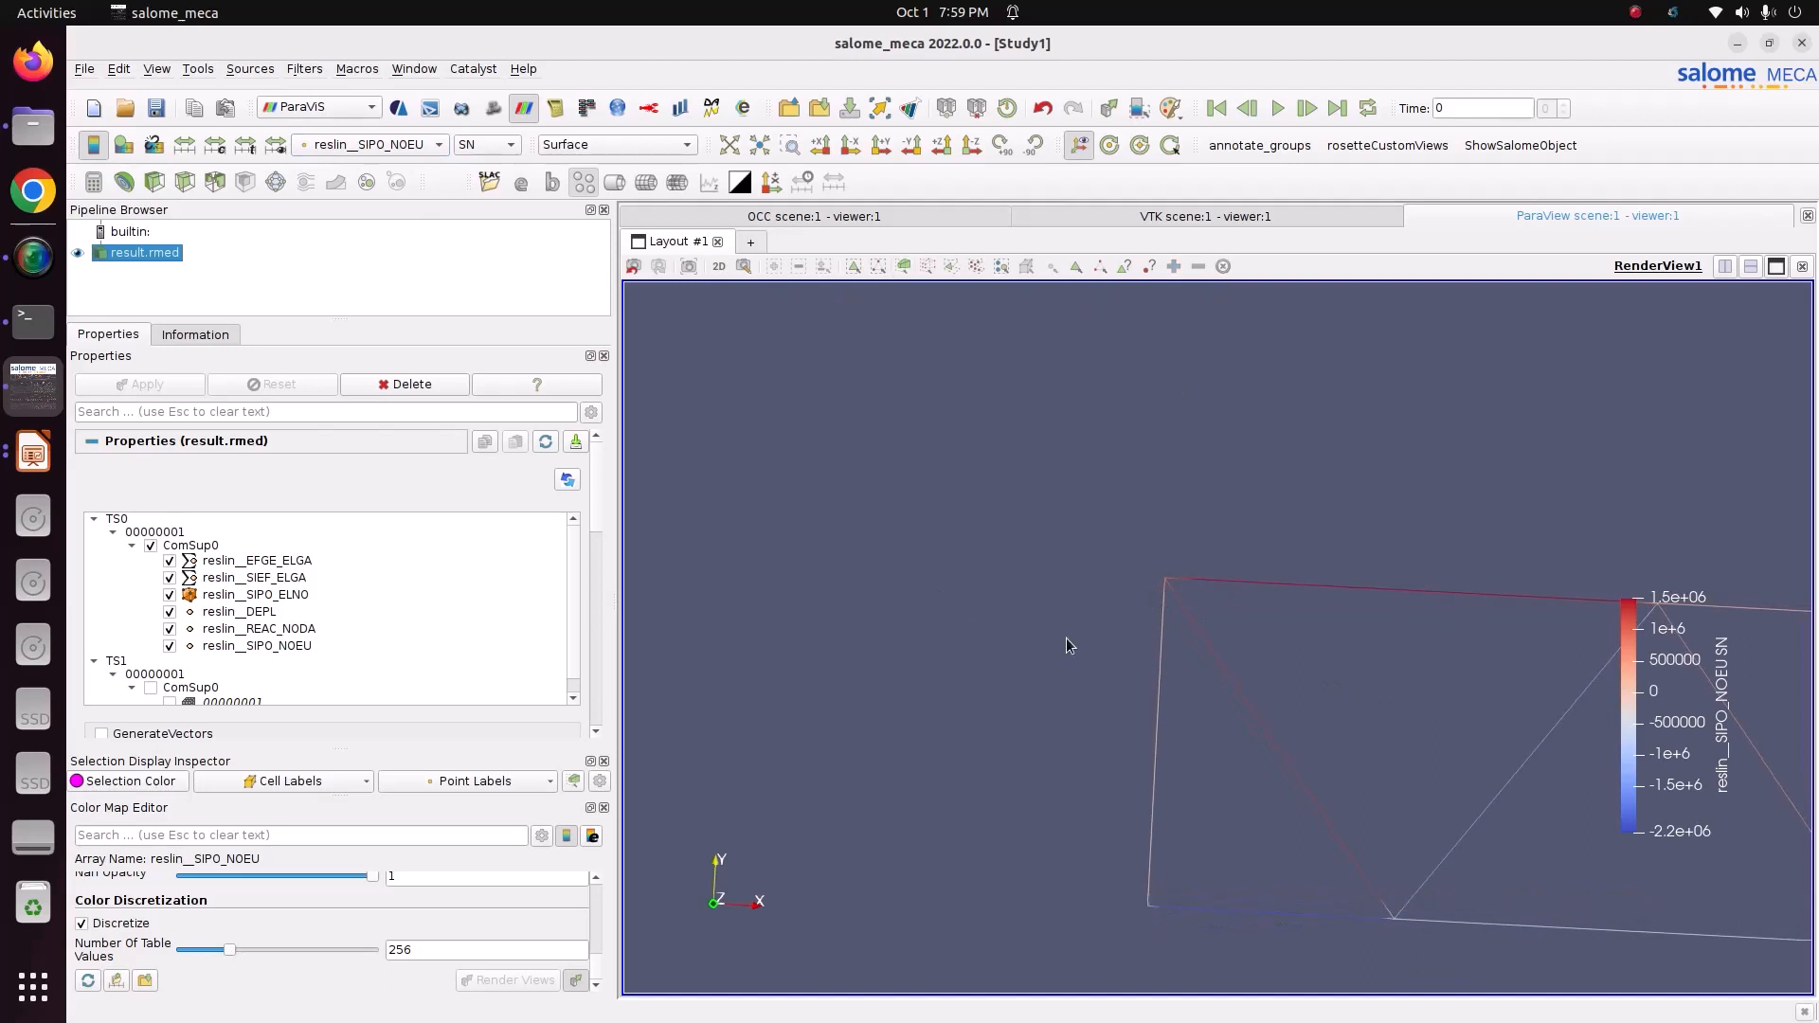
left_click_drag(1239, 612, 1156, 587)
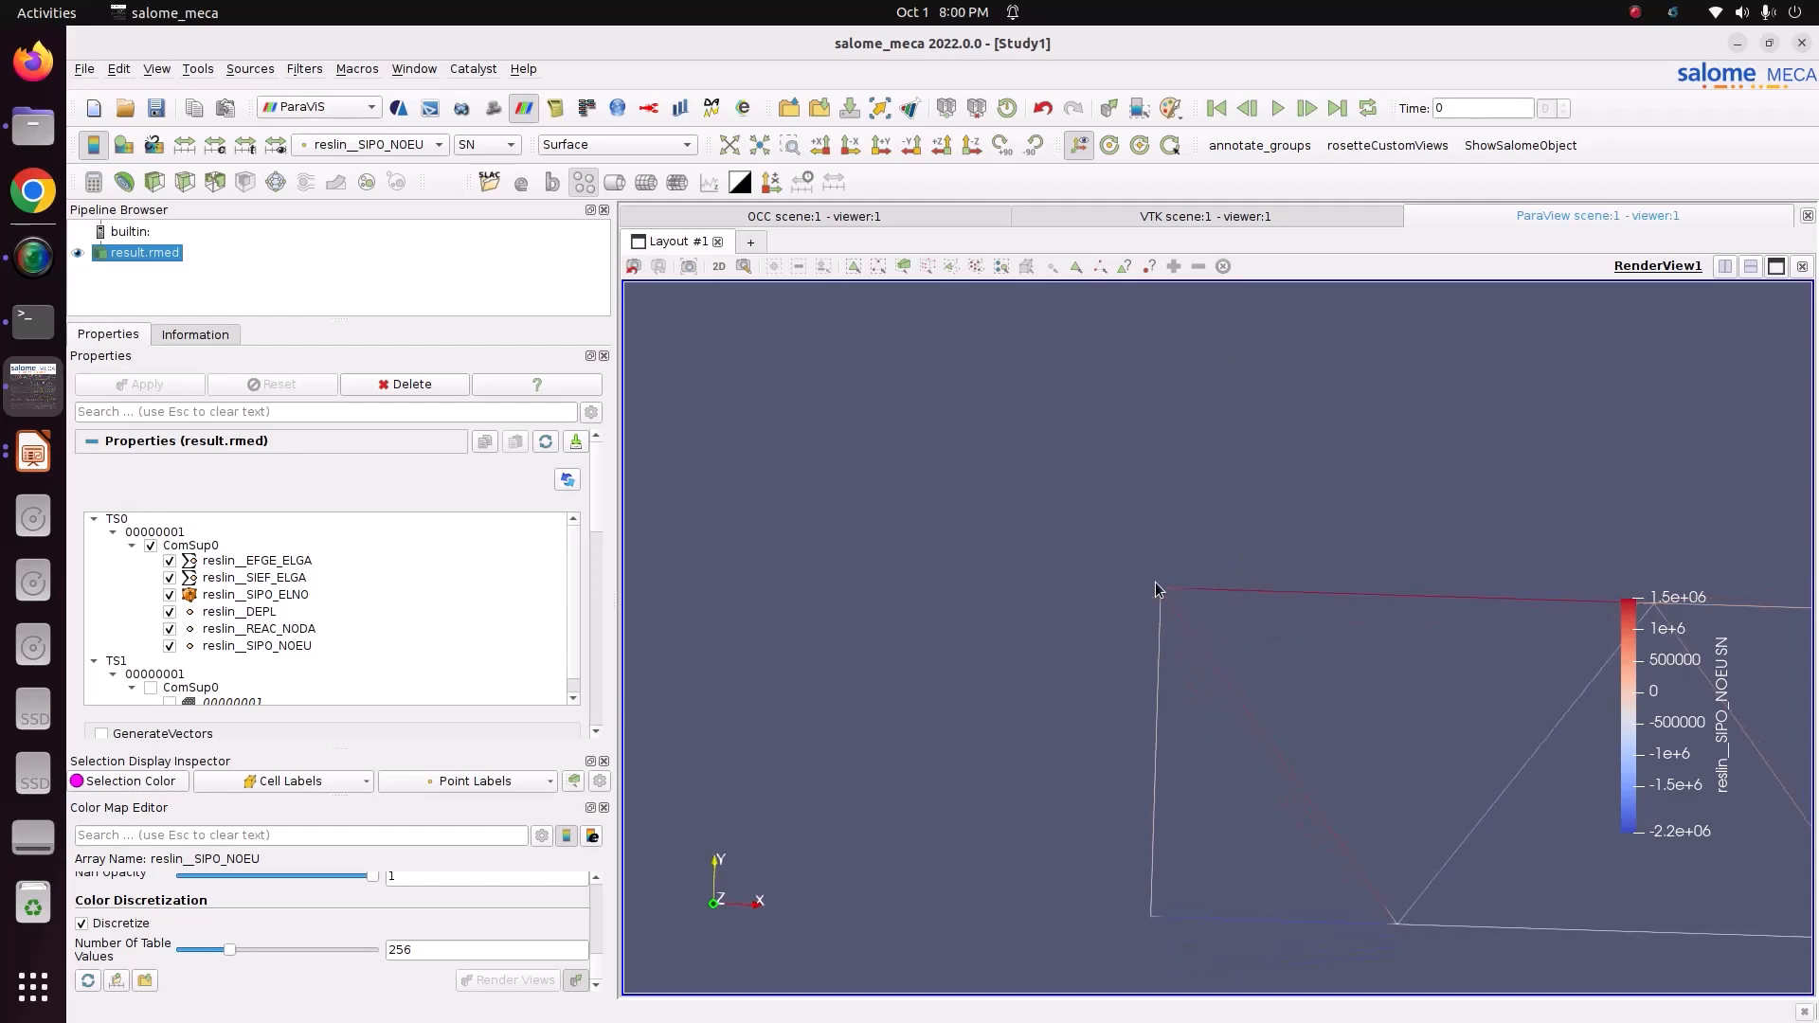
left_click(729, 145)
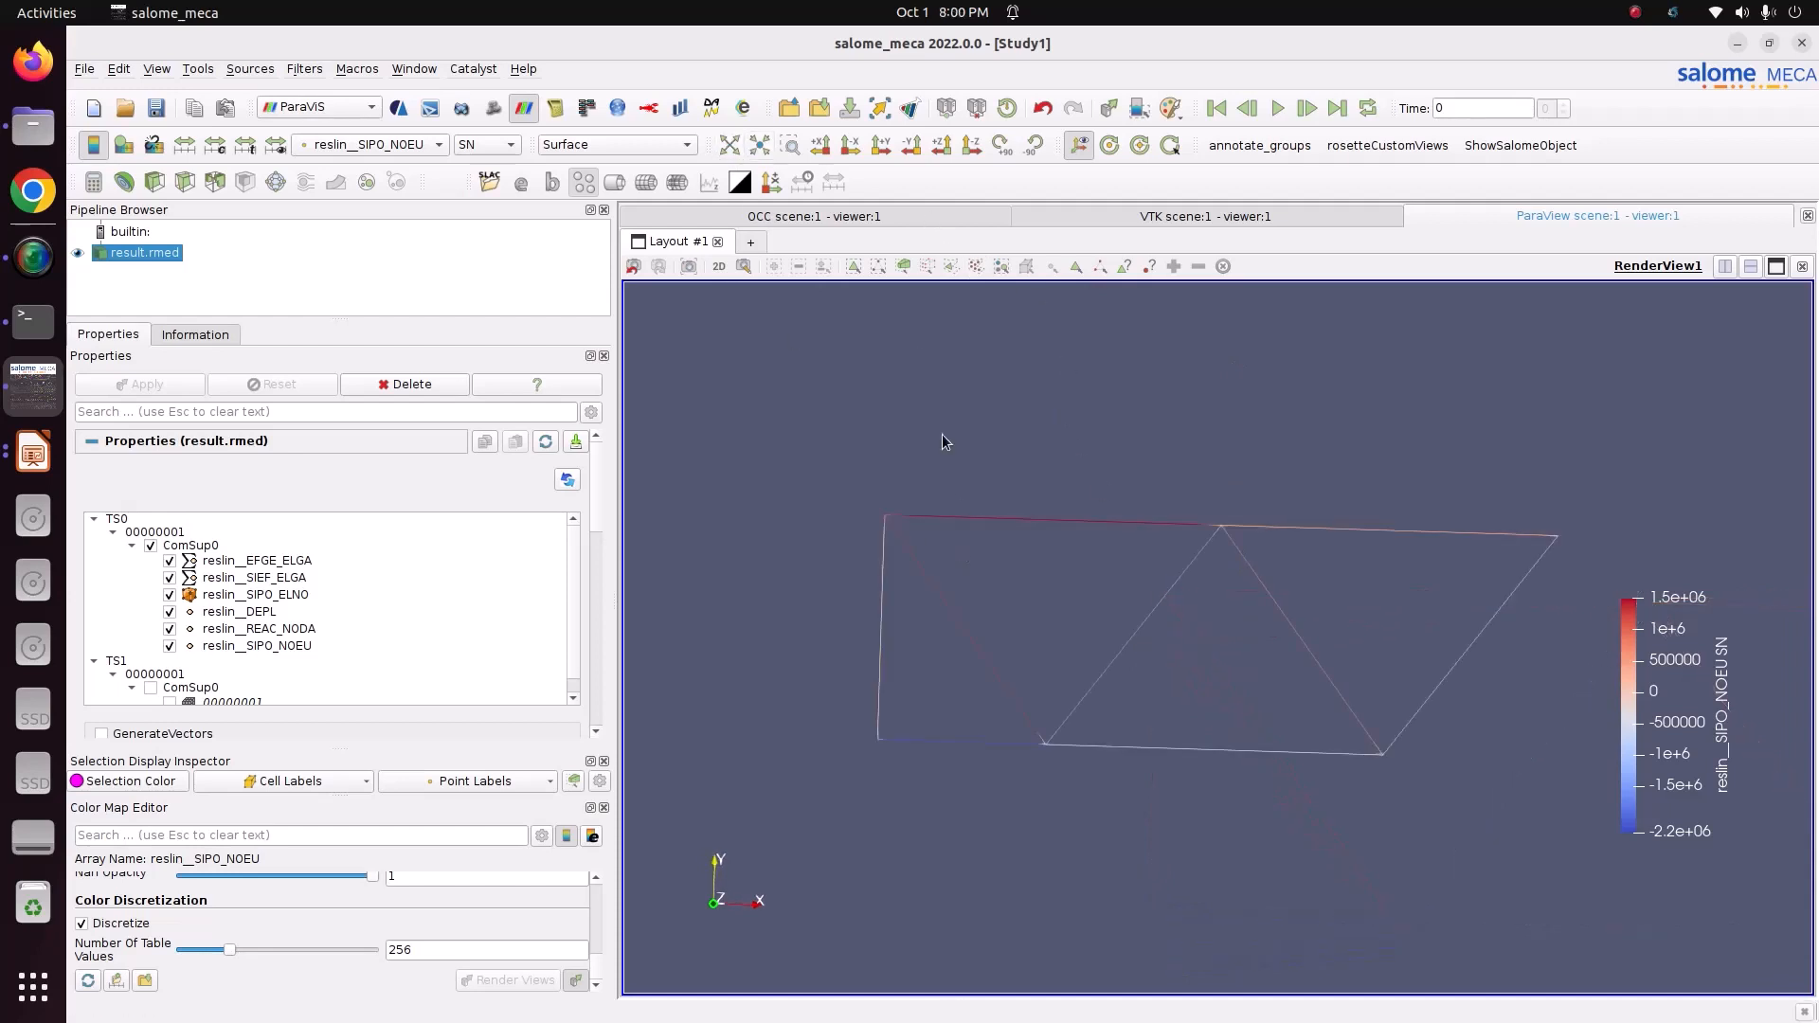